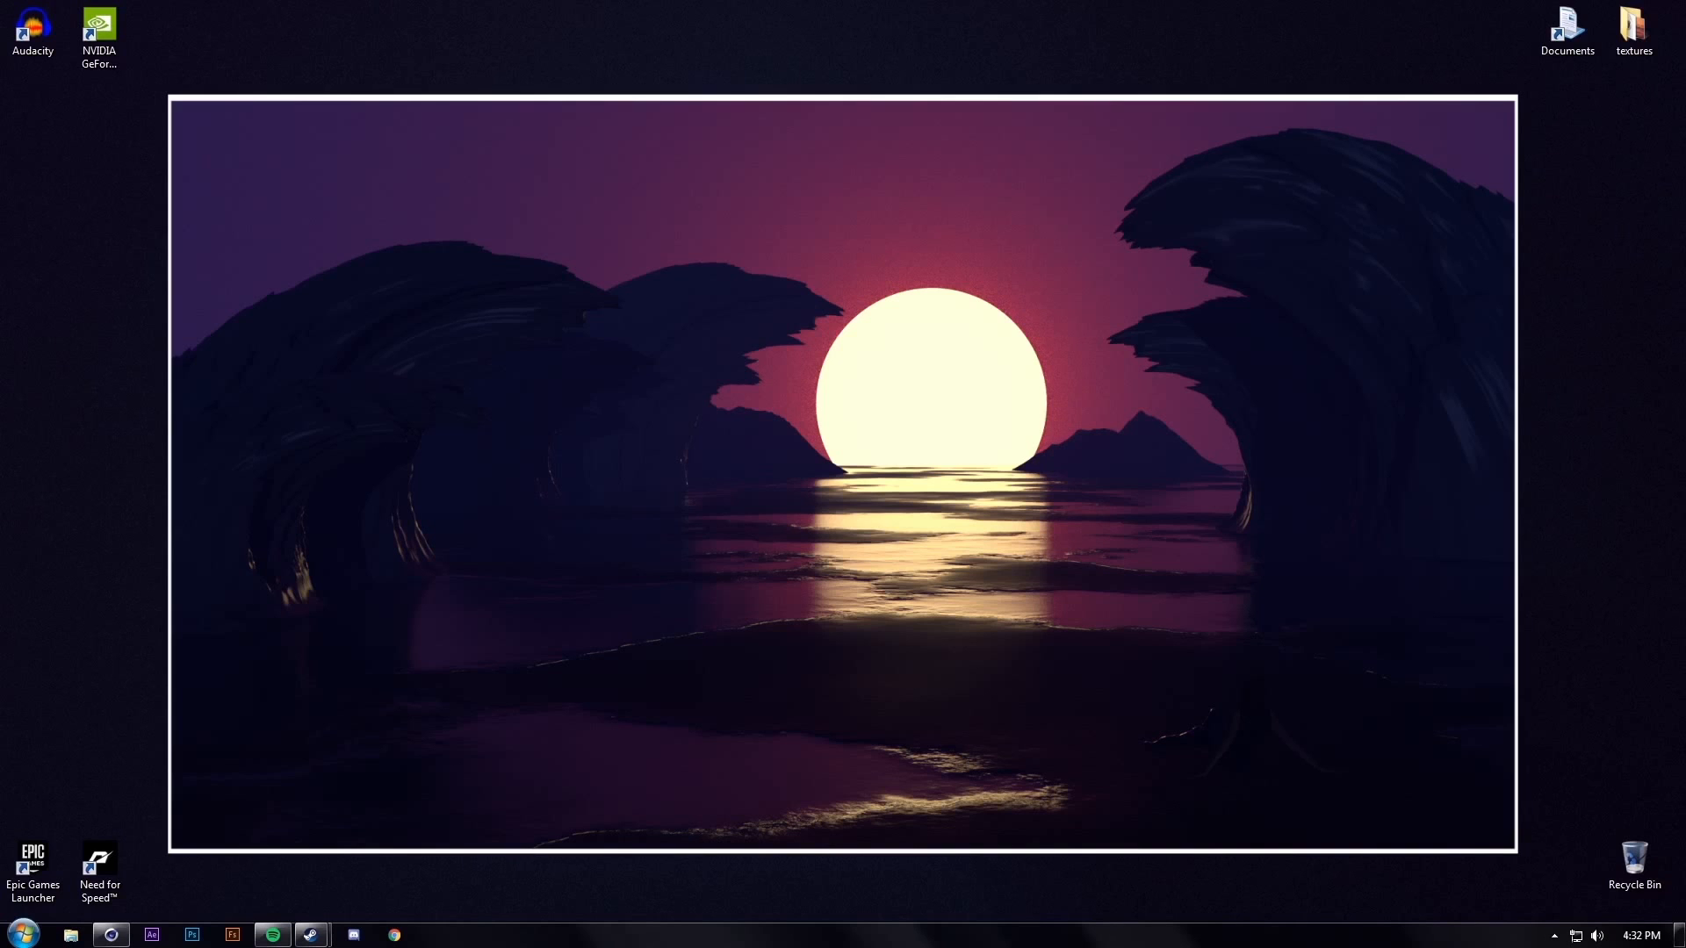
Restore the Cinema 4D window to full screen from its taskbar thumbnail
left_click_drag(342, 9, 1203, 877)
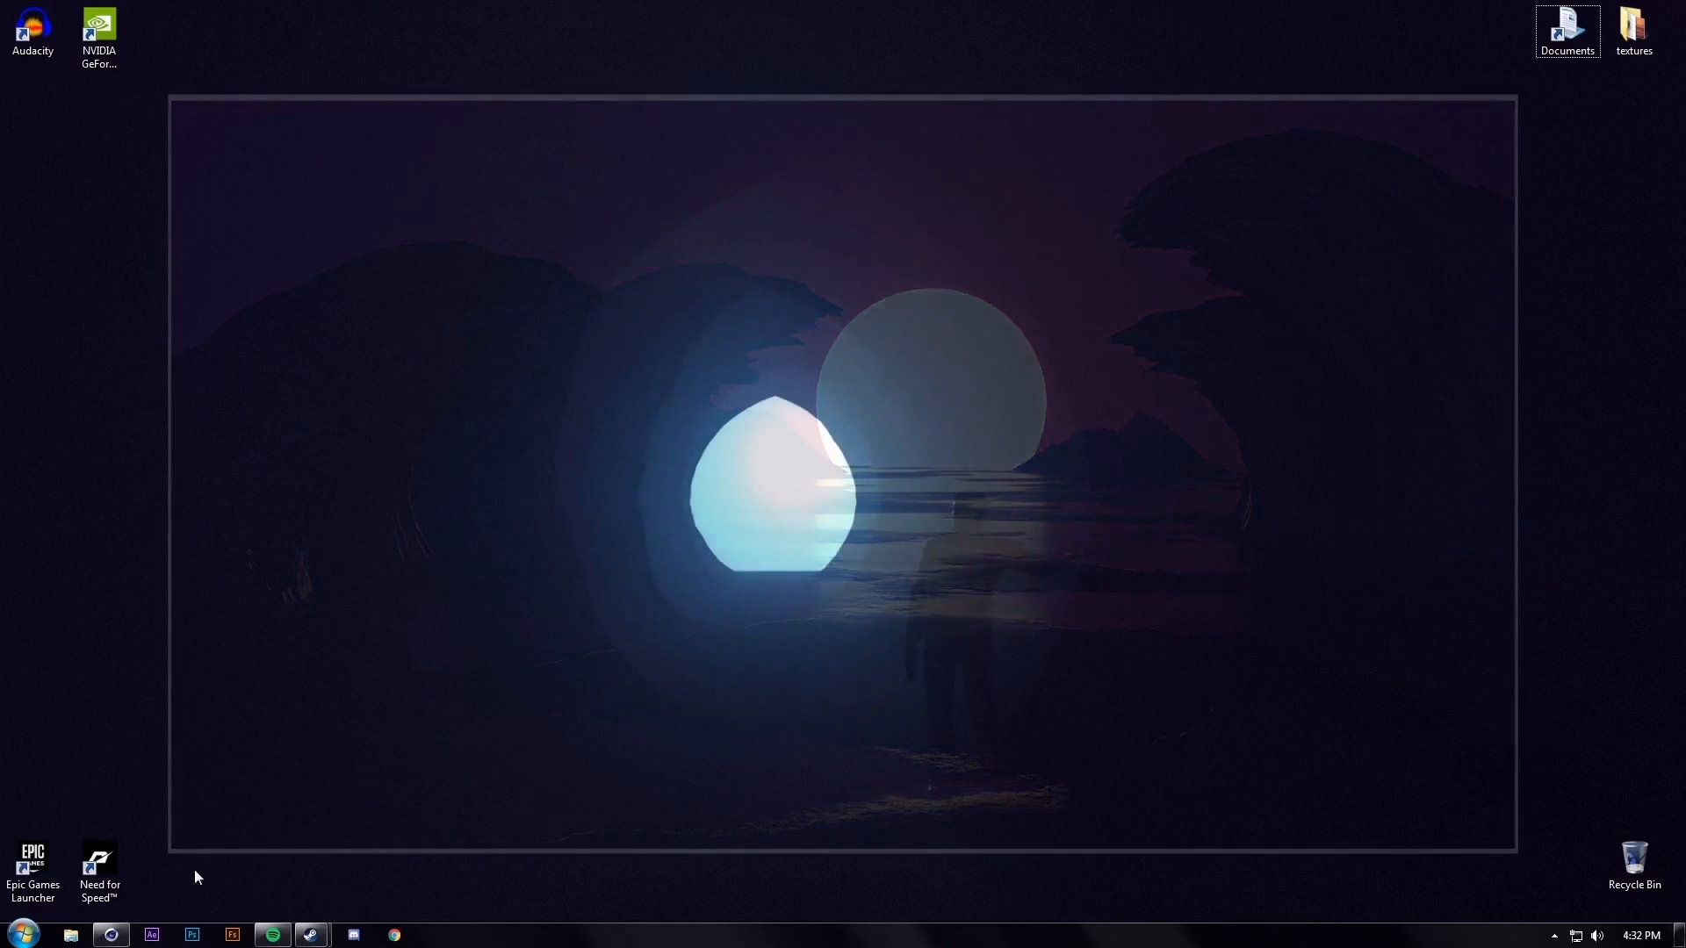
mouse_move(125, 913)
left_click(140, 835)
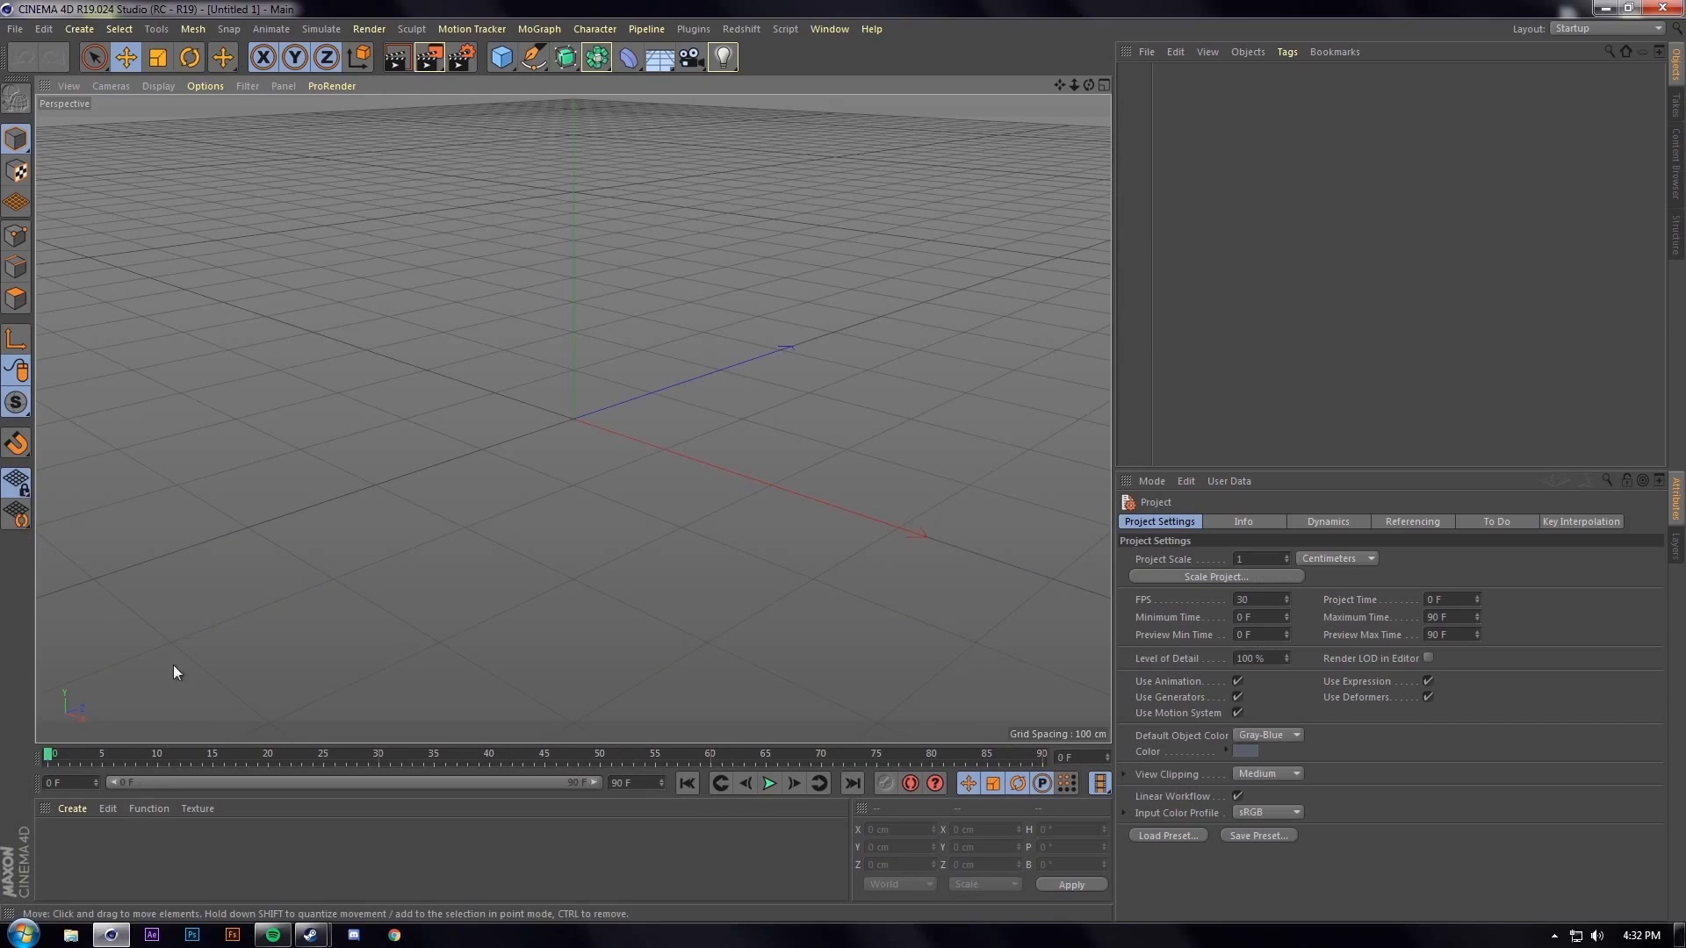
Switch to the redshift (User) layout and add a 600 cm Landscape object
mouse_move(229, 524)
left_mouse_down("alt")
mouse_move(375, 467)
mouse_move(439, 466)
mouse_move(408, 451)
left_mouse_up("alt")
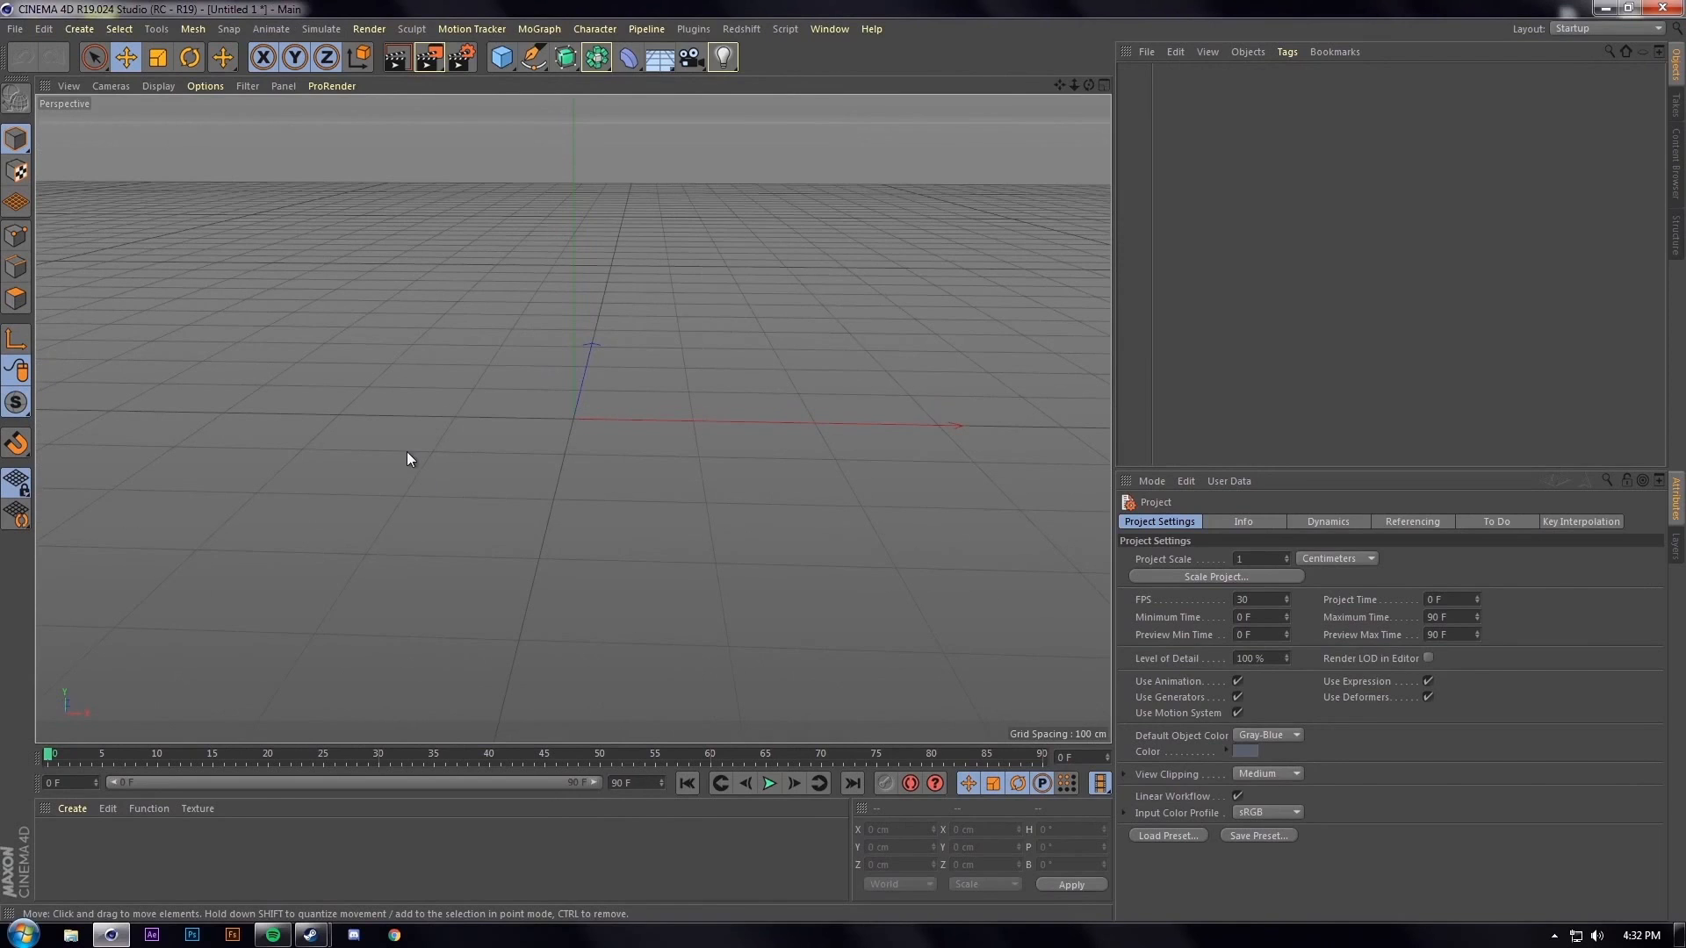
left_click(503, 61)
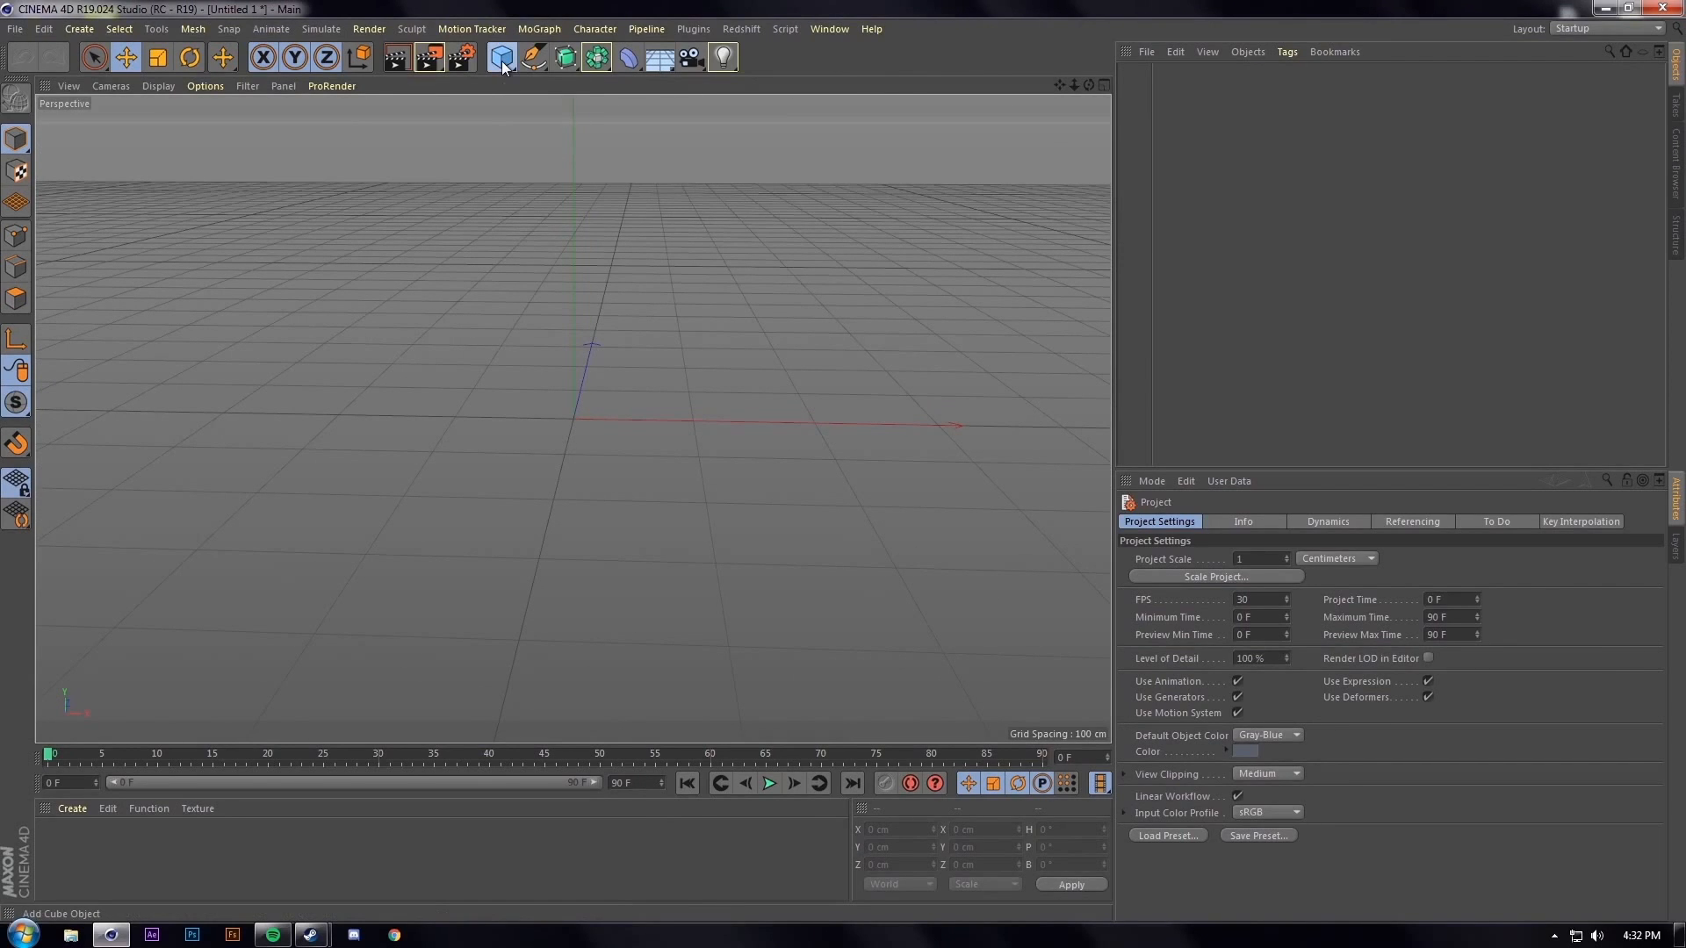
left_click(507, 8)
left_click(1615, 35)
left_click(1598, 134)
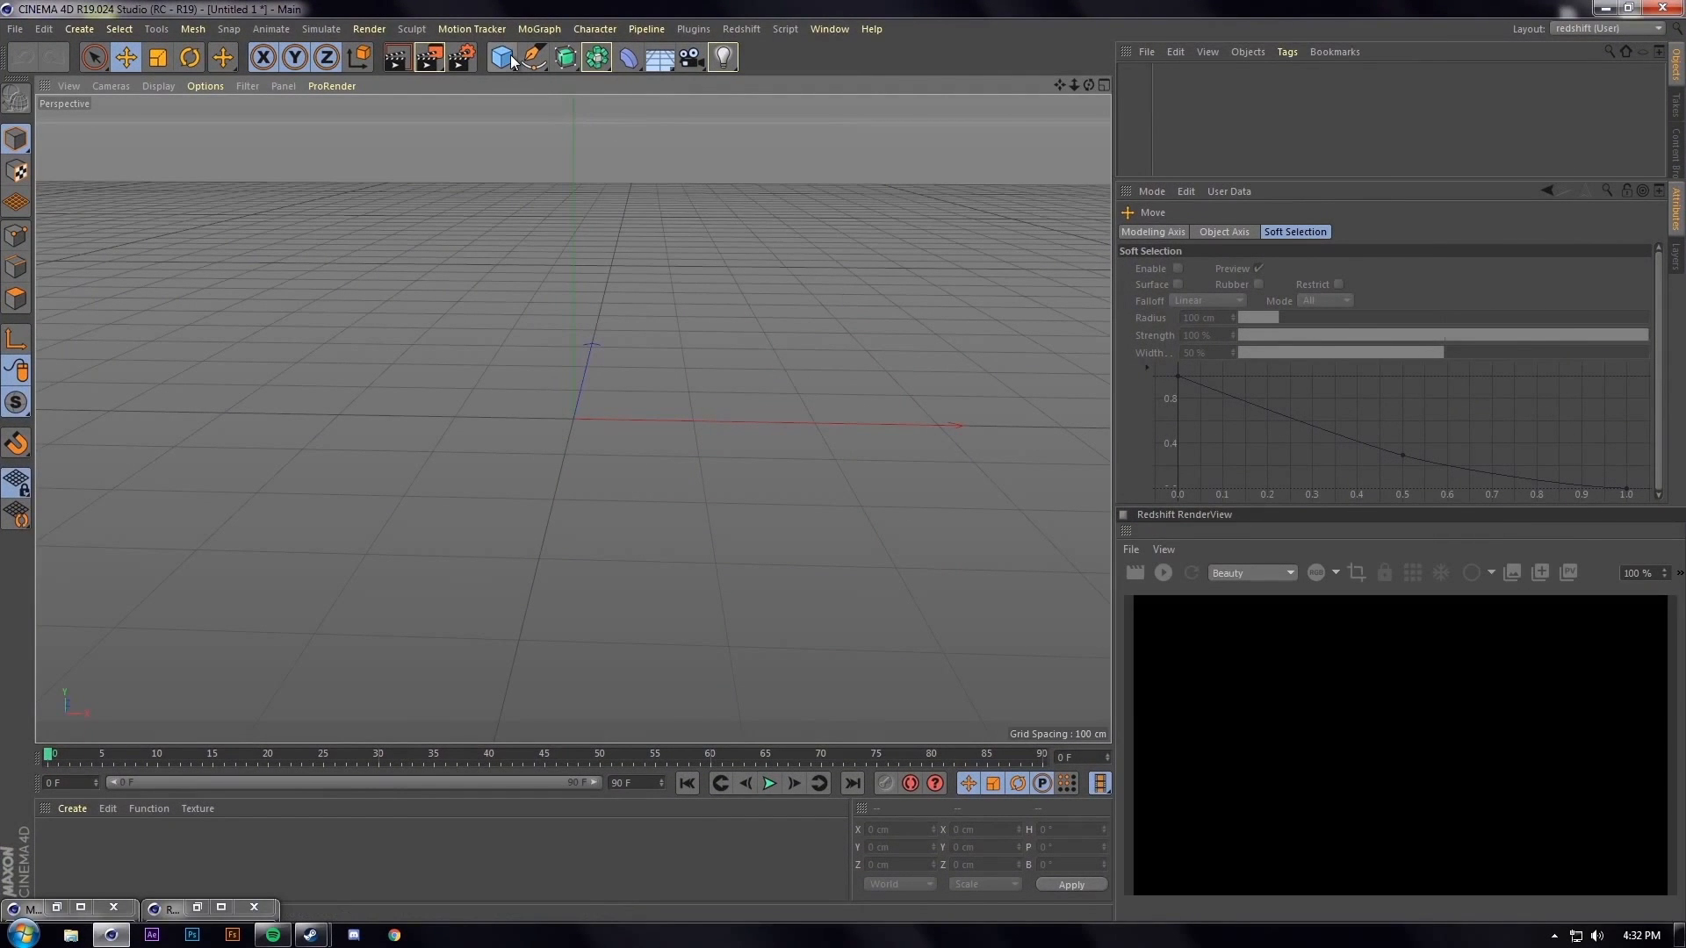
left_click(508, 58)
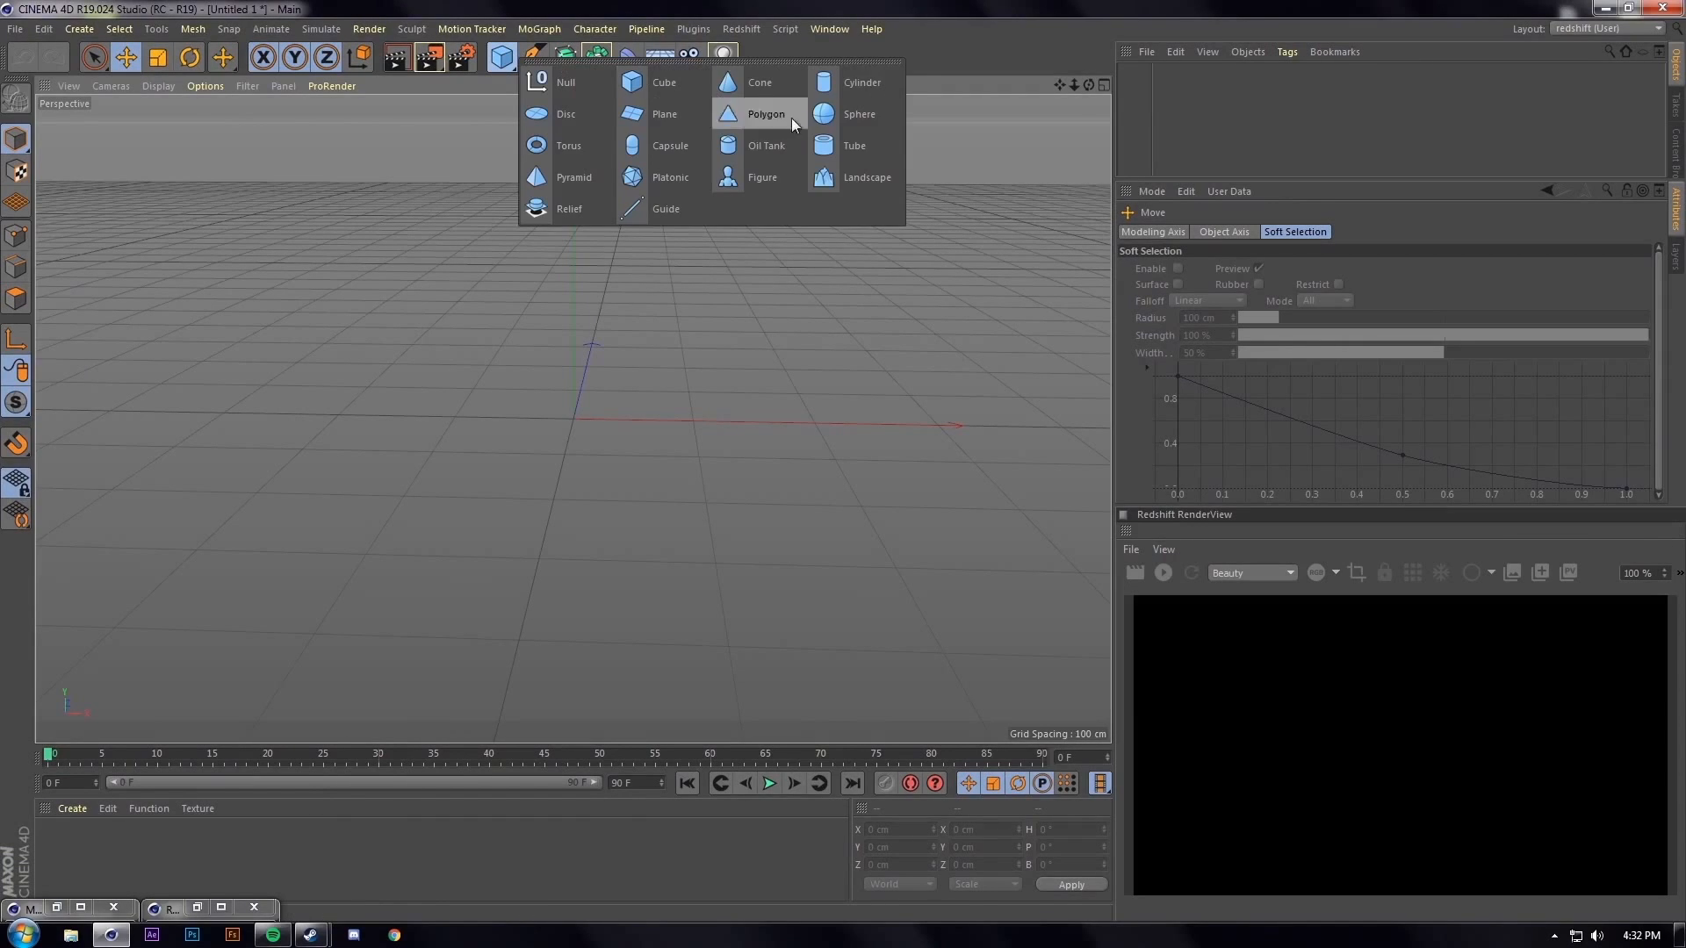
left_click(867, 176)
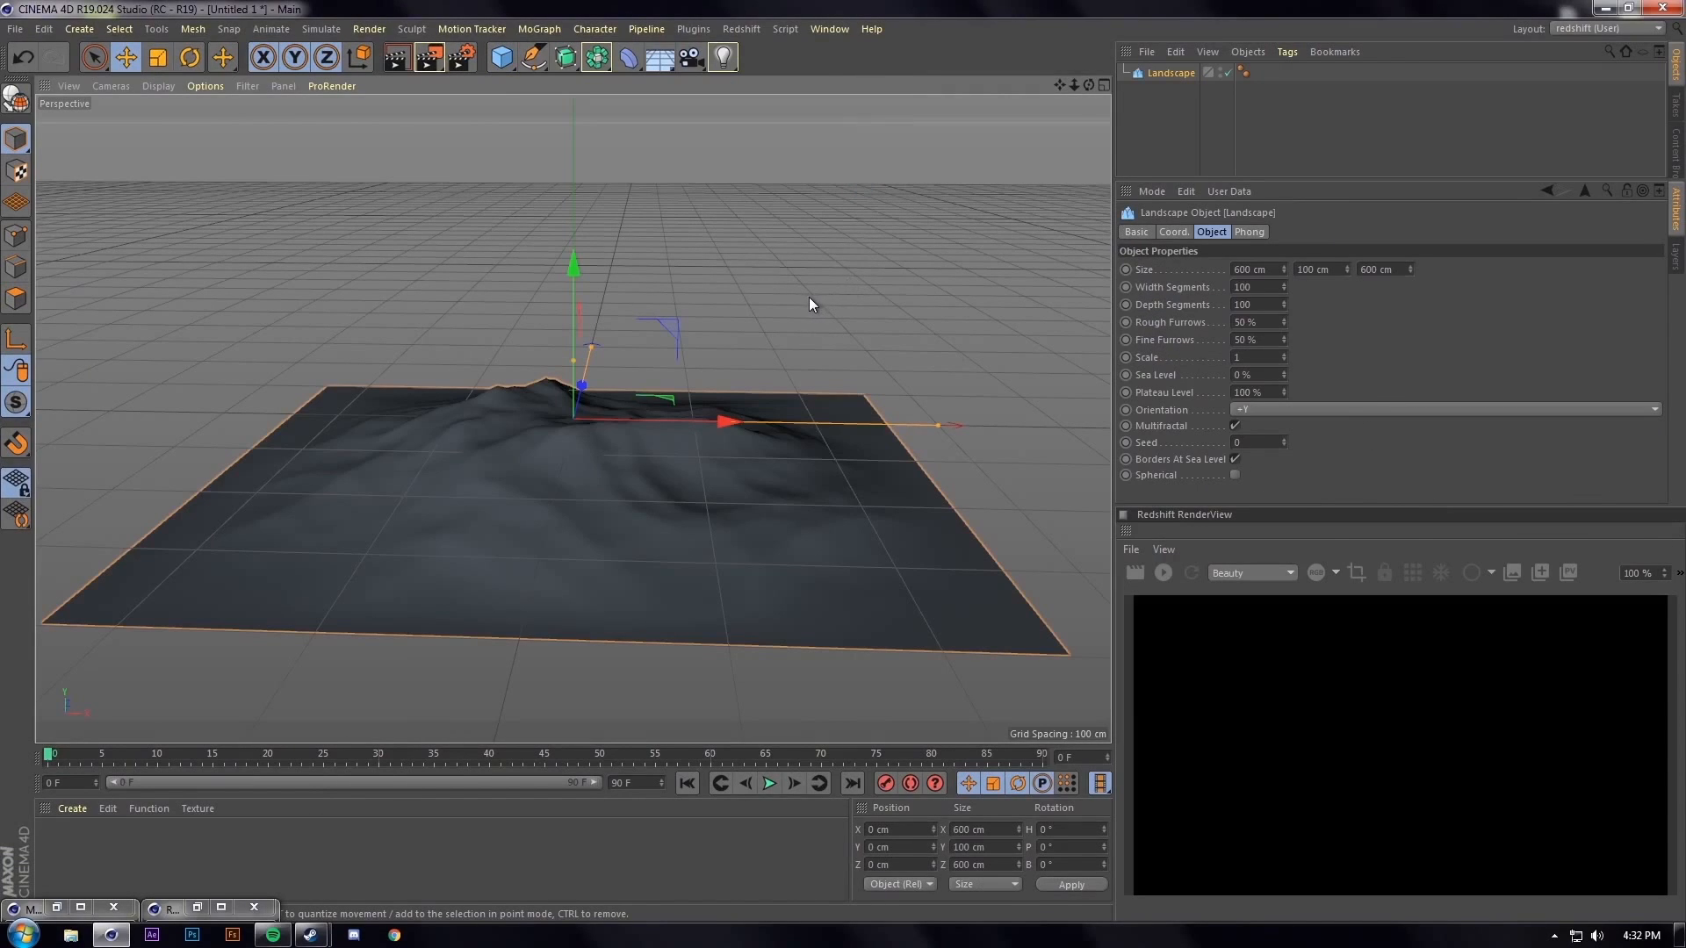
Stretch the Landscape upward until Size Y reads 254.5 cm
left_click_drag(575, 367, 590, 125)
left_click_drag(676, 214, 639, 385, "alt")
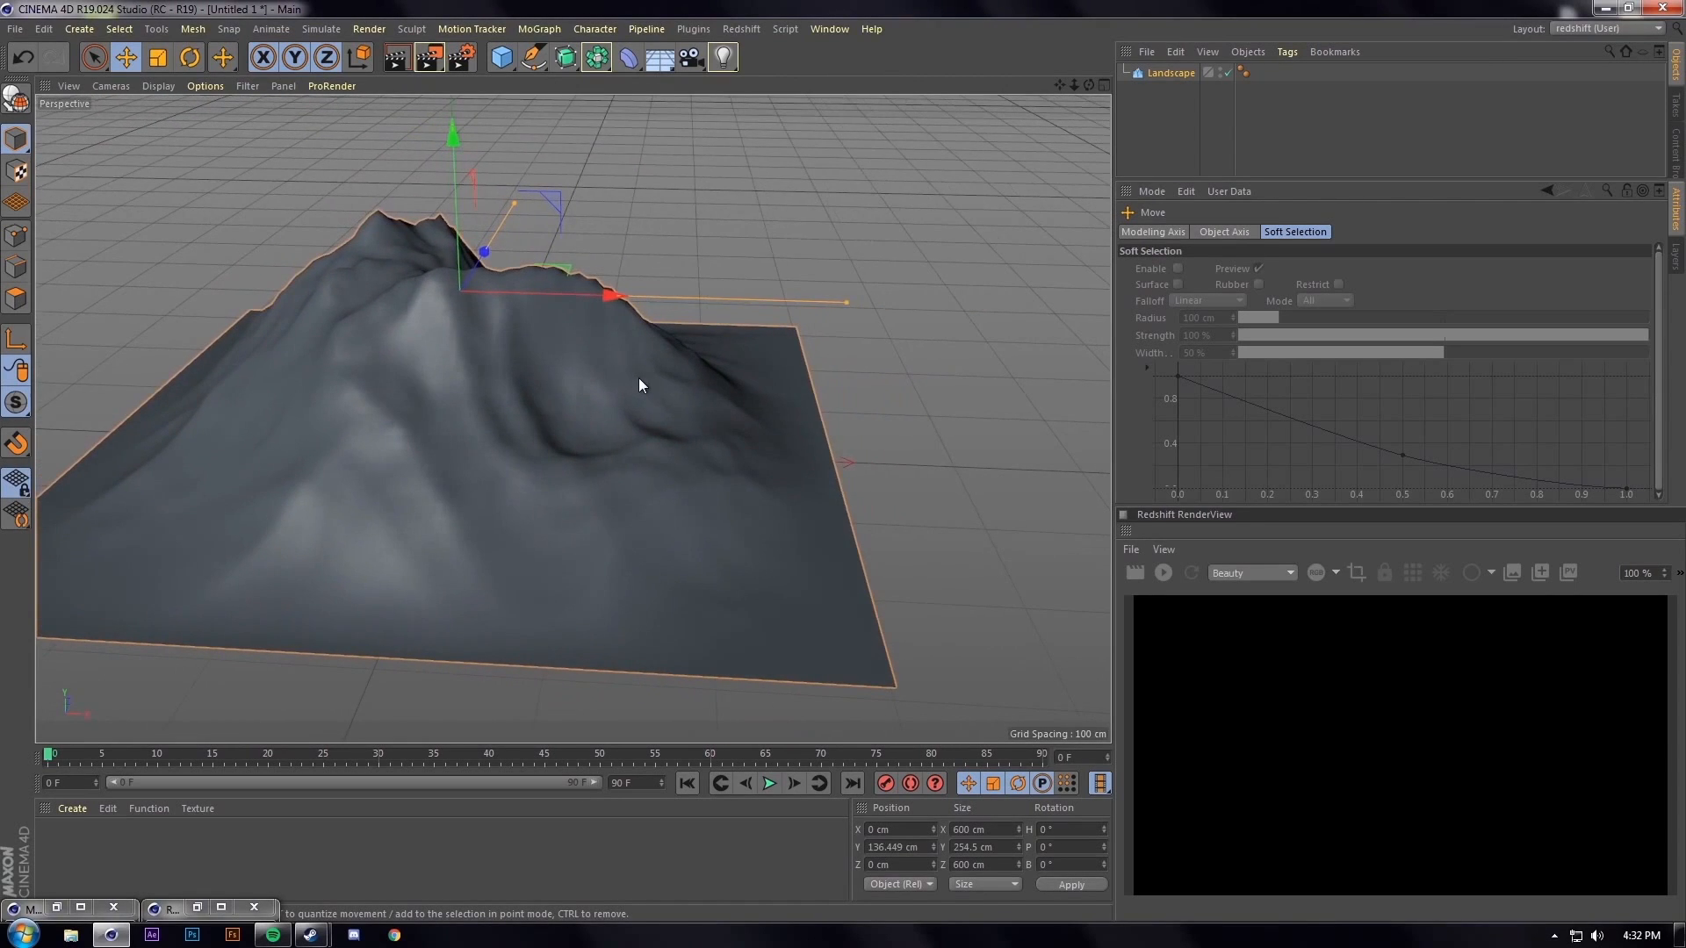
left_click(1187, 75)
left_click(631, 62)
Add a Bend deformer under the Landscape, fit it to parent, and set strength 146°
left_click(693, 75)
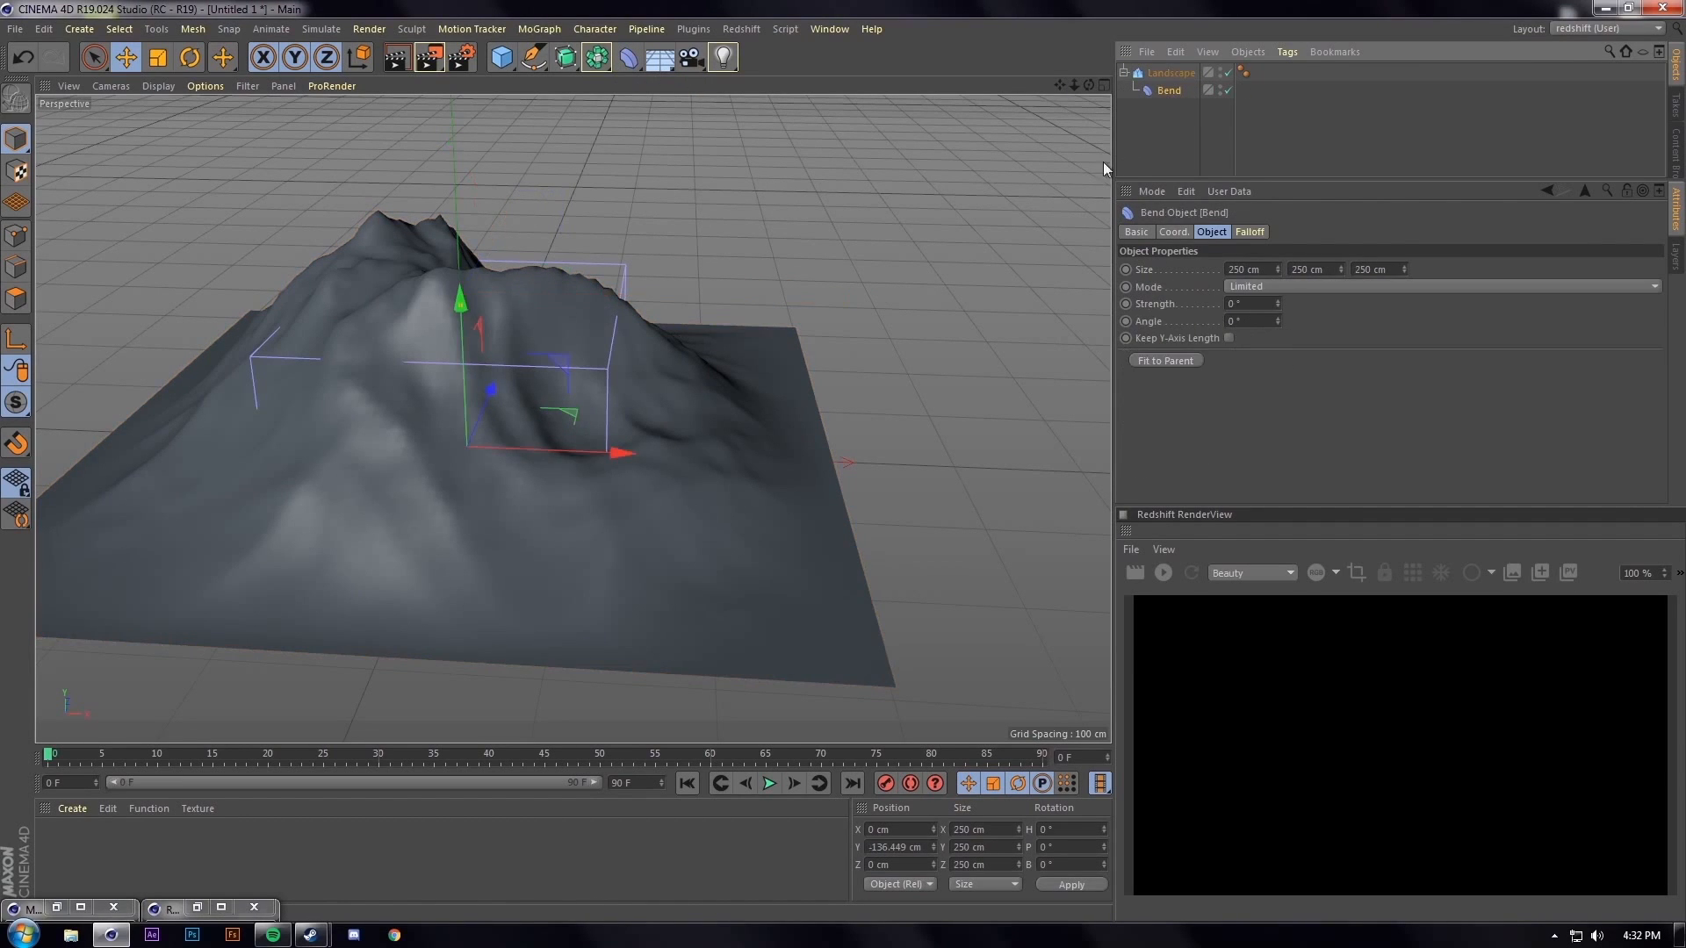
left_click(1166, 361)
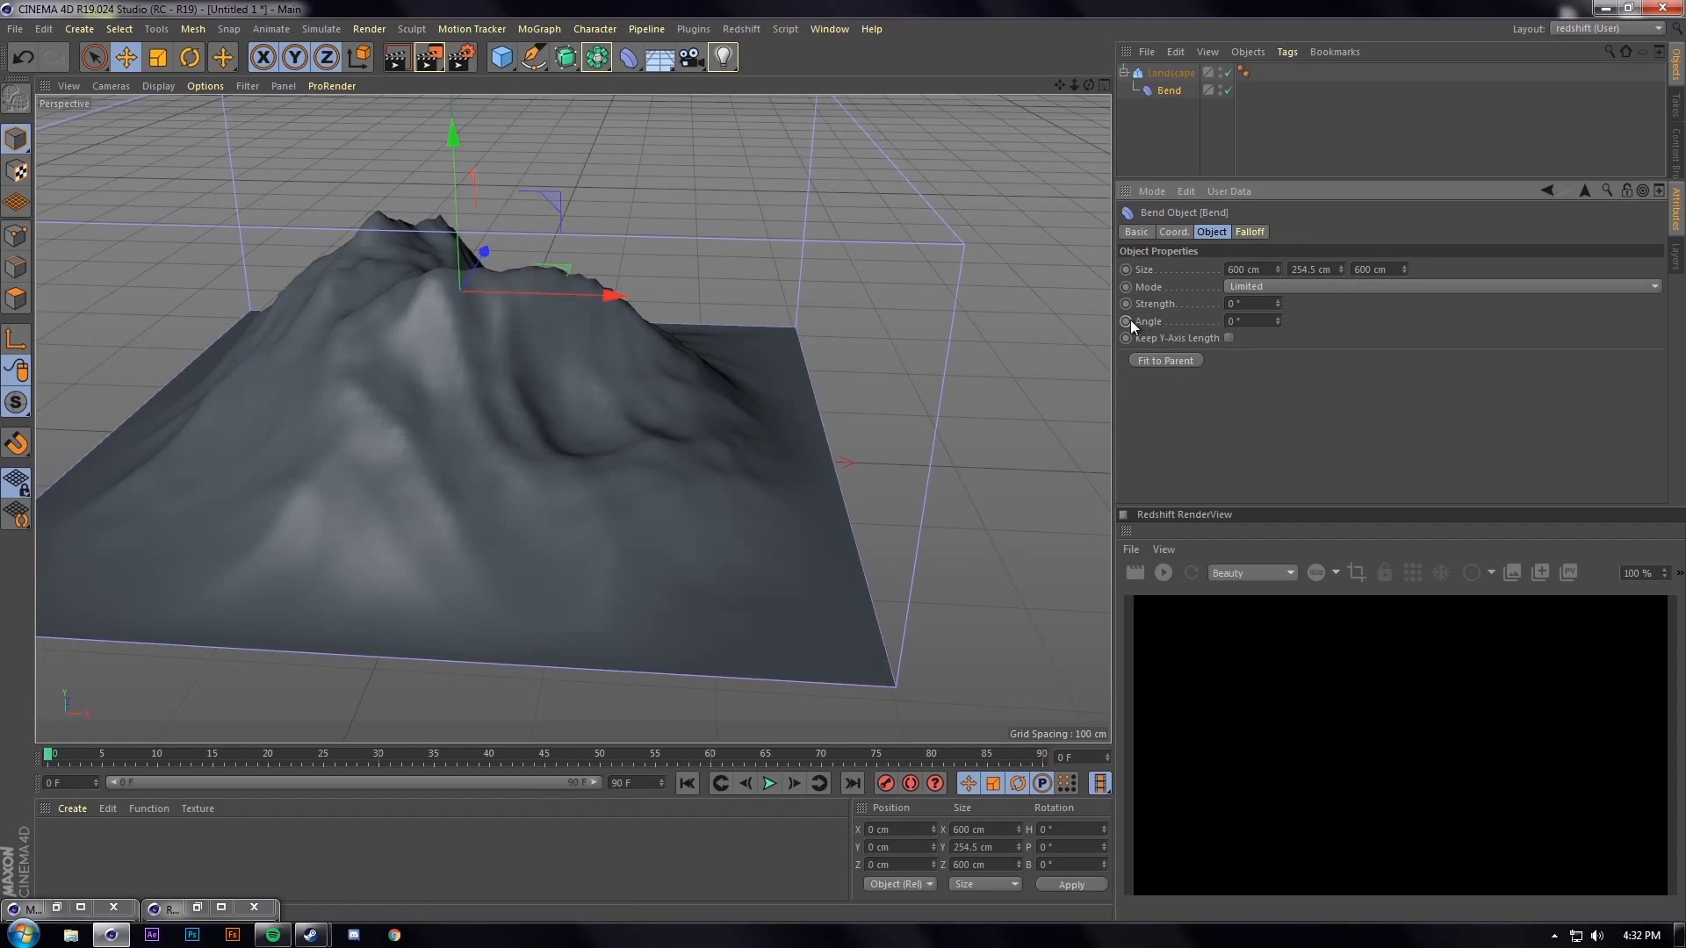
left_click_drag(1280, 303, 1230, 283)
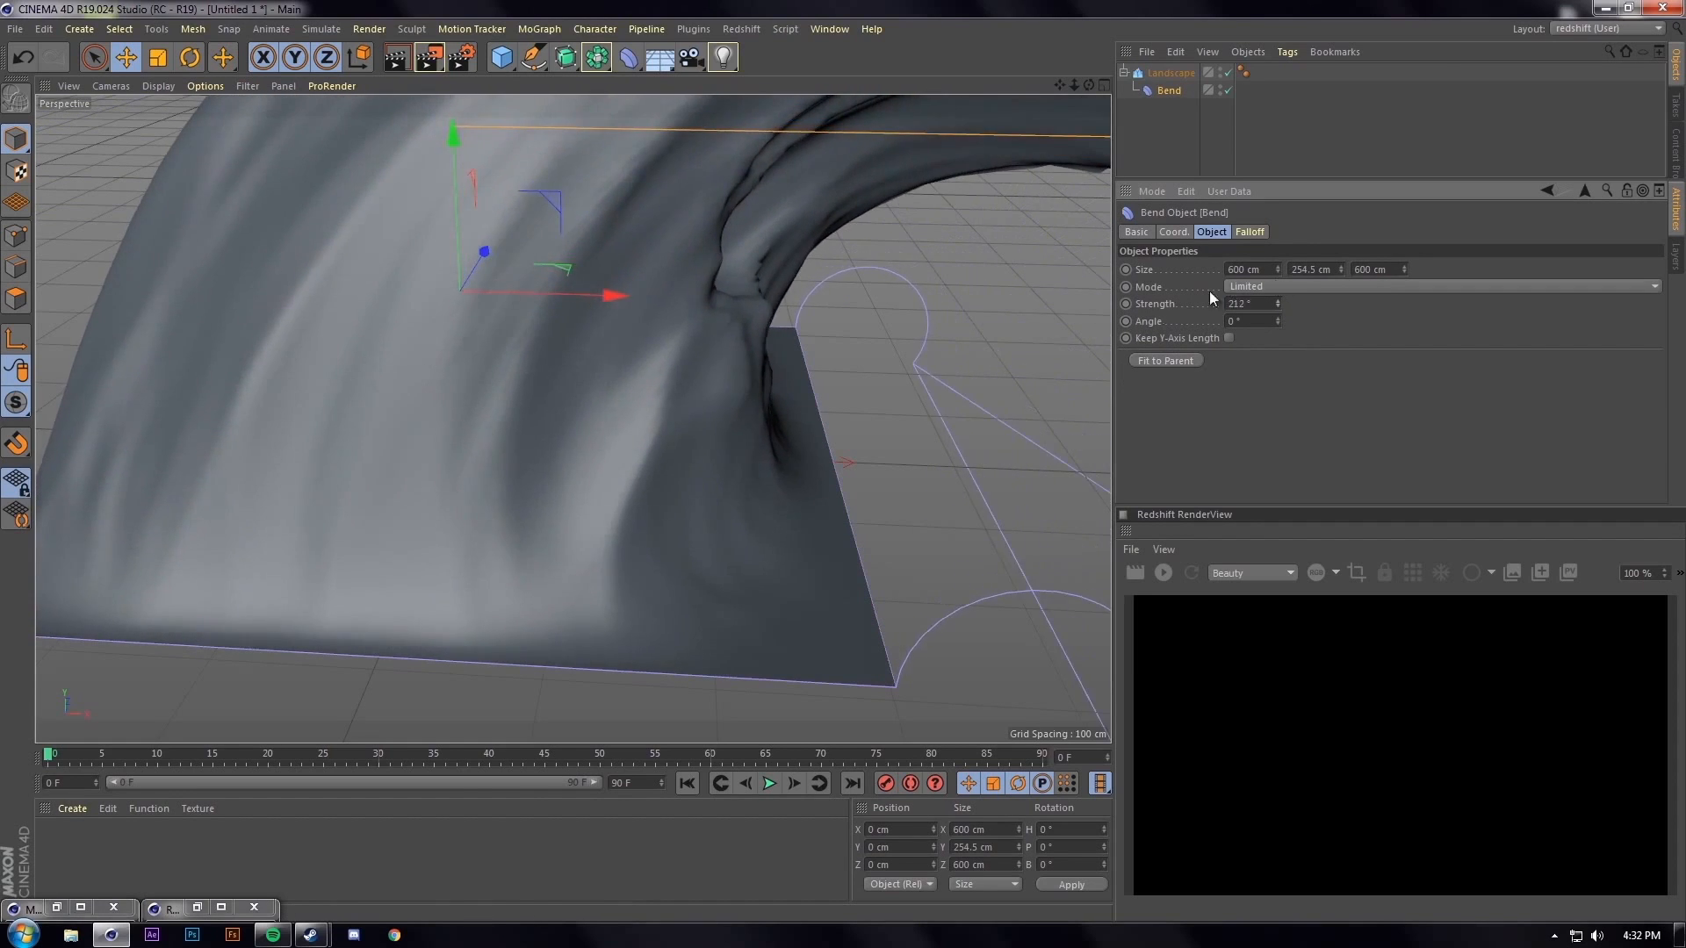
scroll(808, 288, "down", 4)
middle_click_drag(808, 288, 424, 430, "alt")
scroll(424, 429, "down", 3)
left_click_drag(424, 429, 602, 411, "alt")
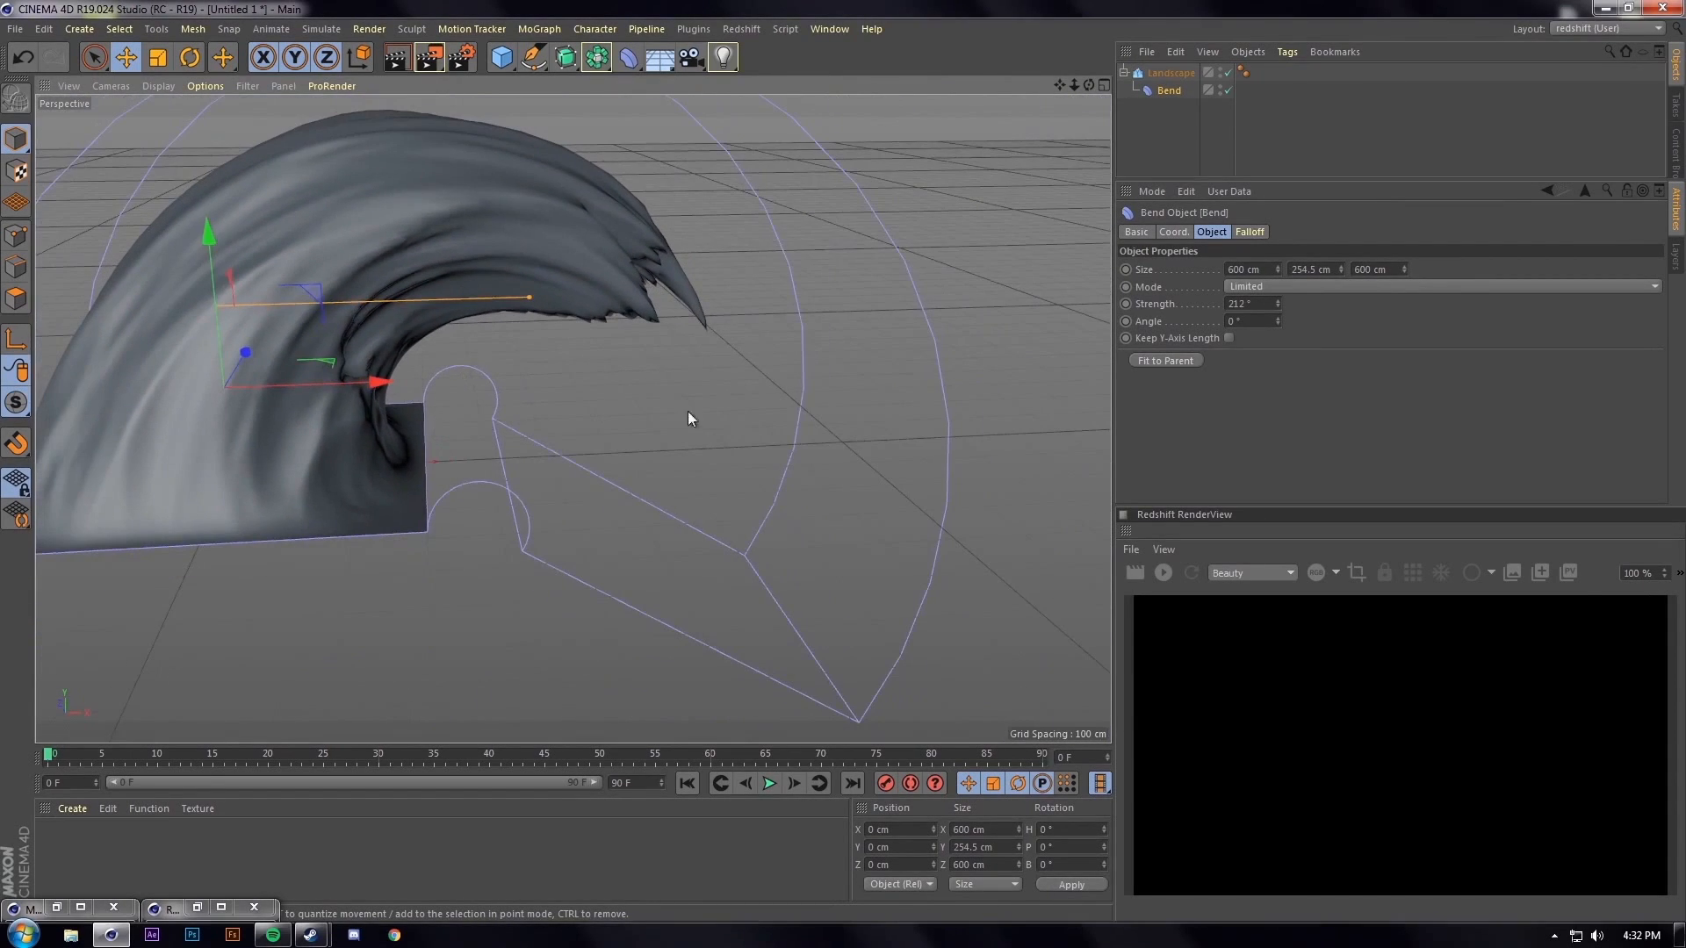
left_click_drag(1280, 306, 1267, 308)
left_click_drag(633, 395, 527, 446, "alt")
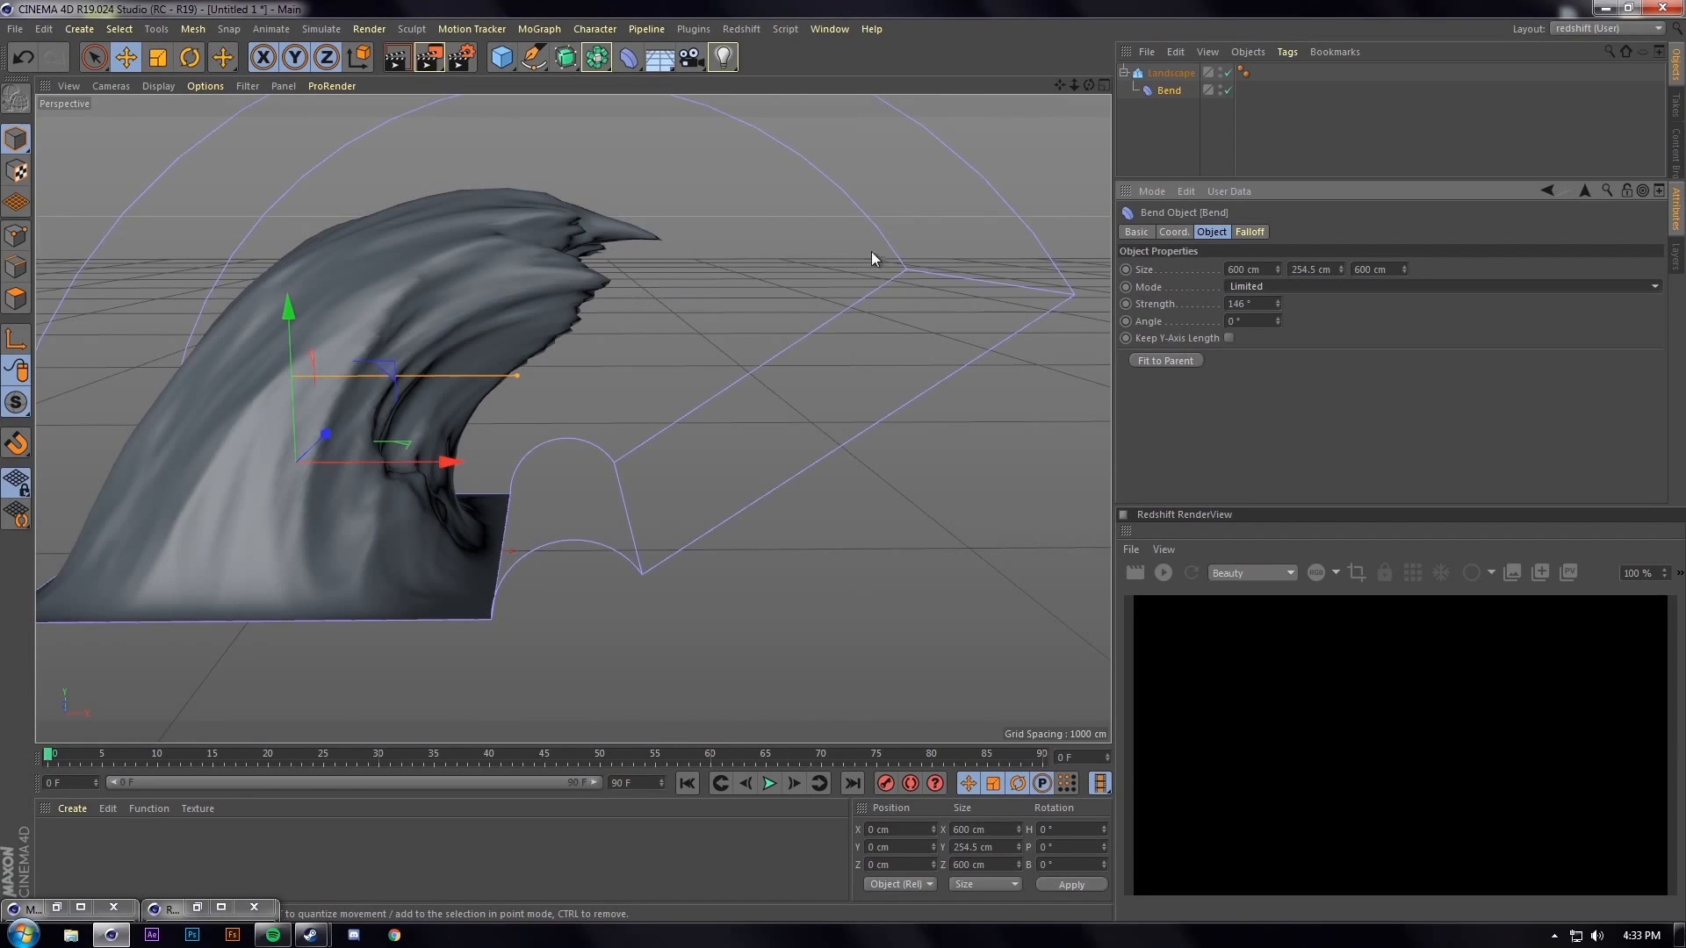
left_click_drag(598, 291, 573, 364, "alt")
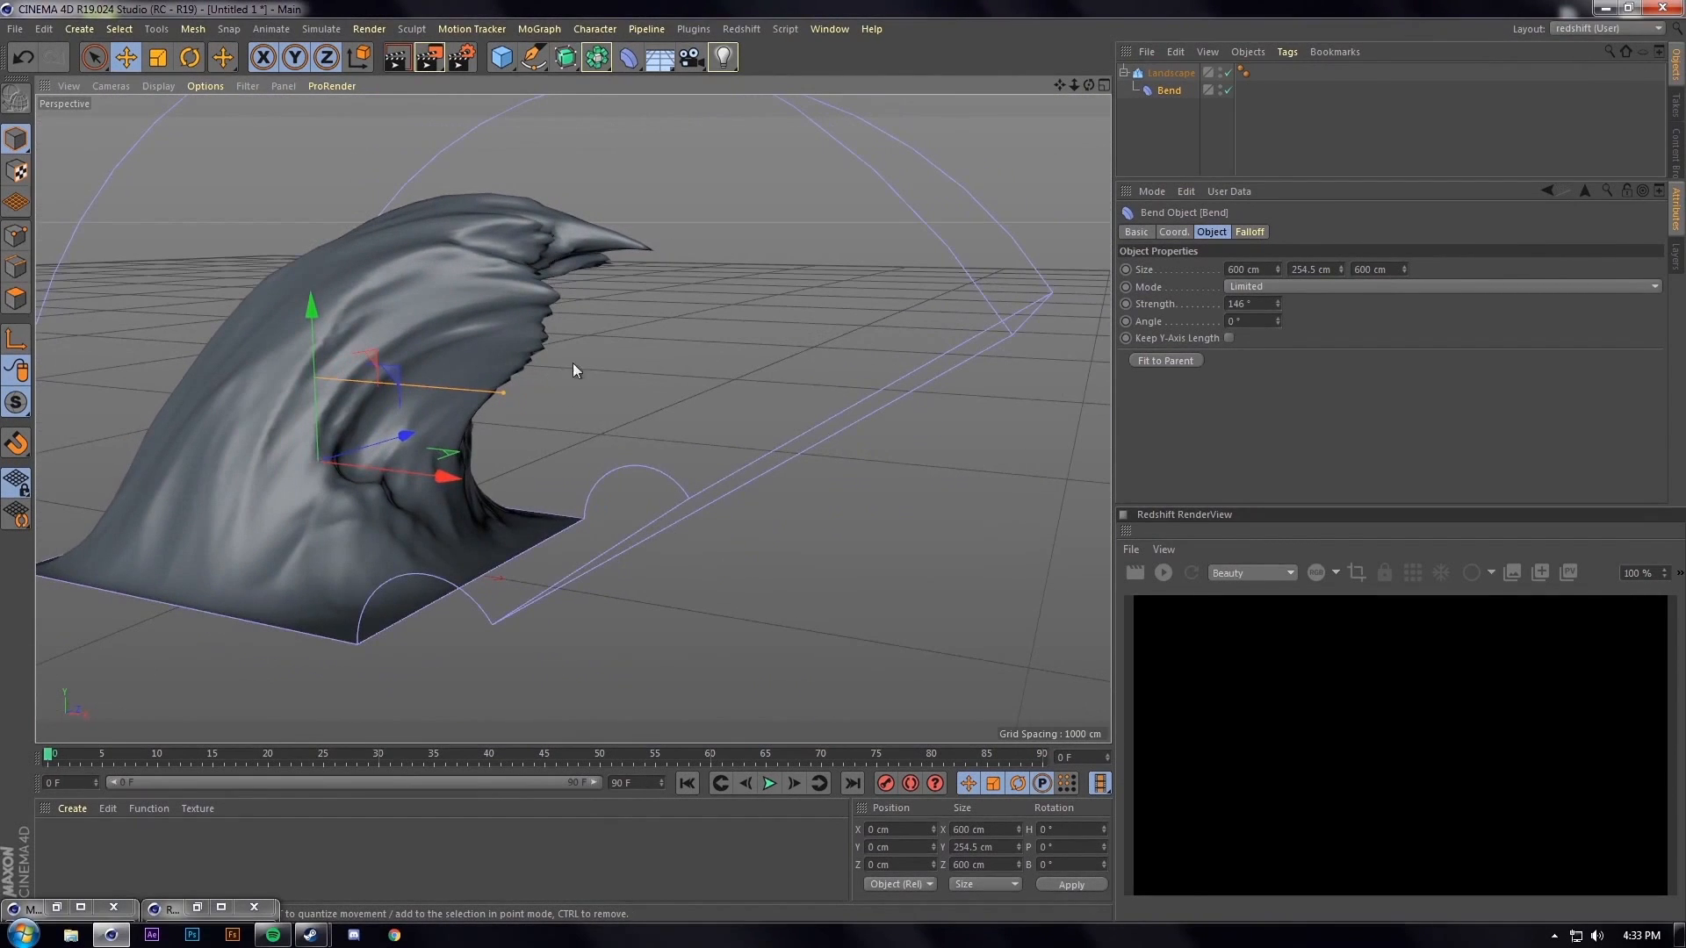
Set the Landscape's width and depth segments to 200
left_click(1171, 77)
double_click(1251, 288)
type("2")
type("200")
key("Return")
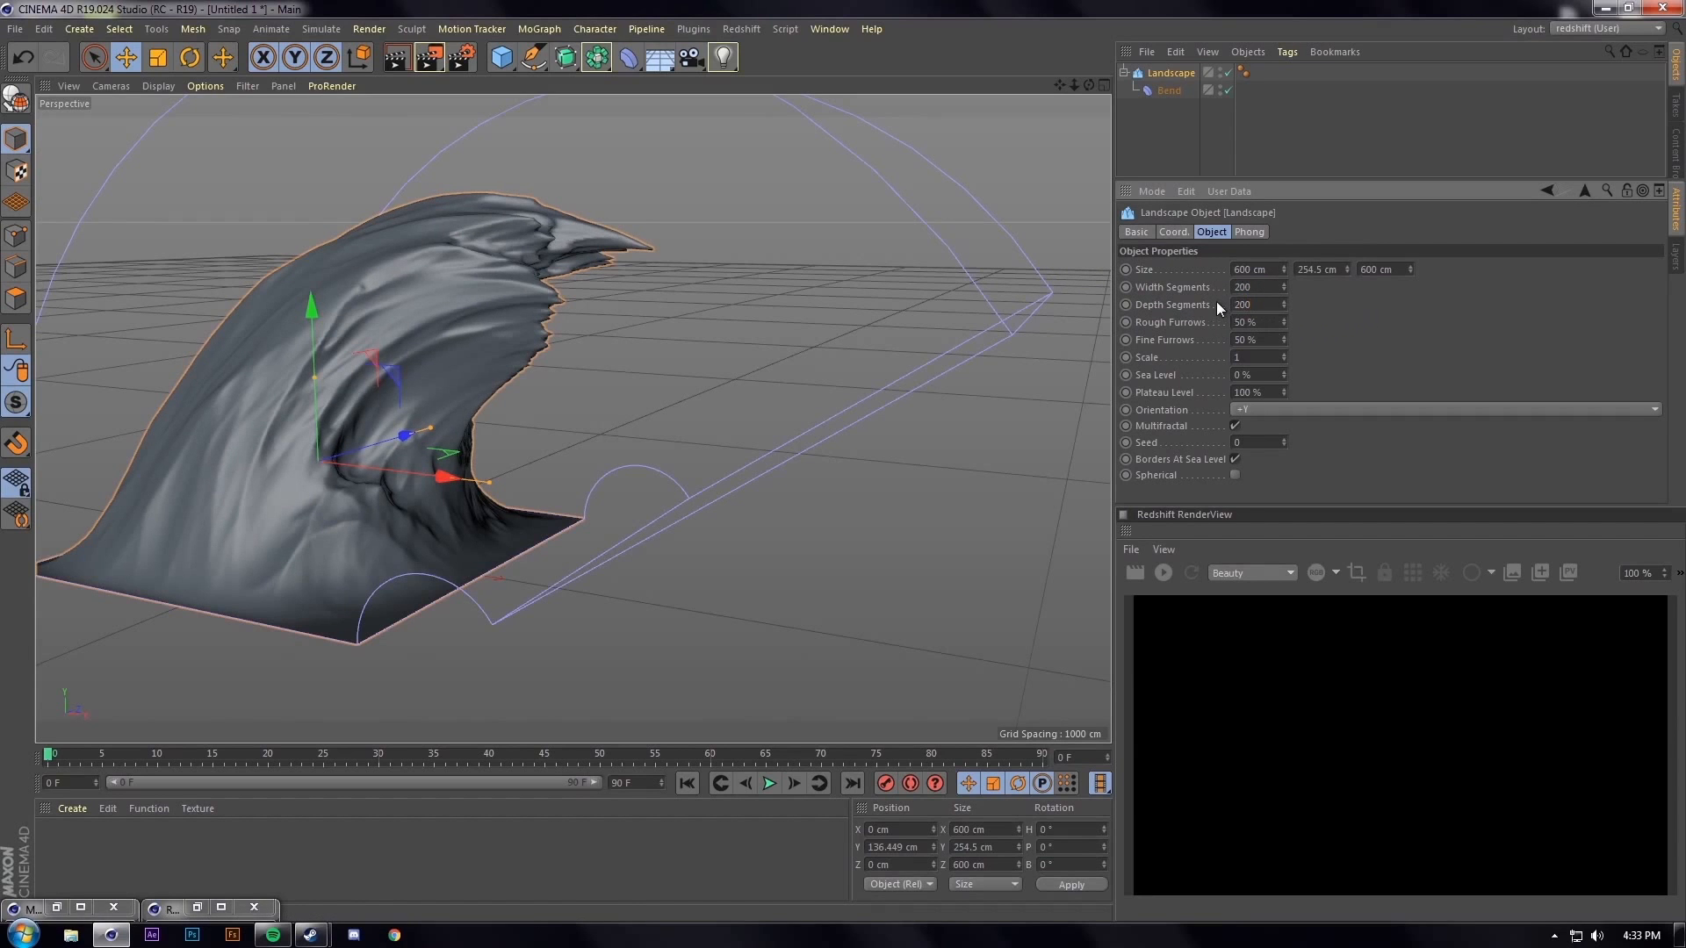
left_click_drag(516, 281, 662, 321, "alt")
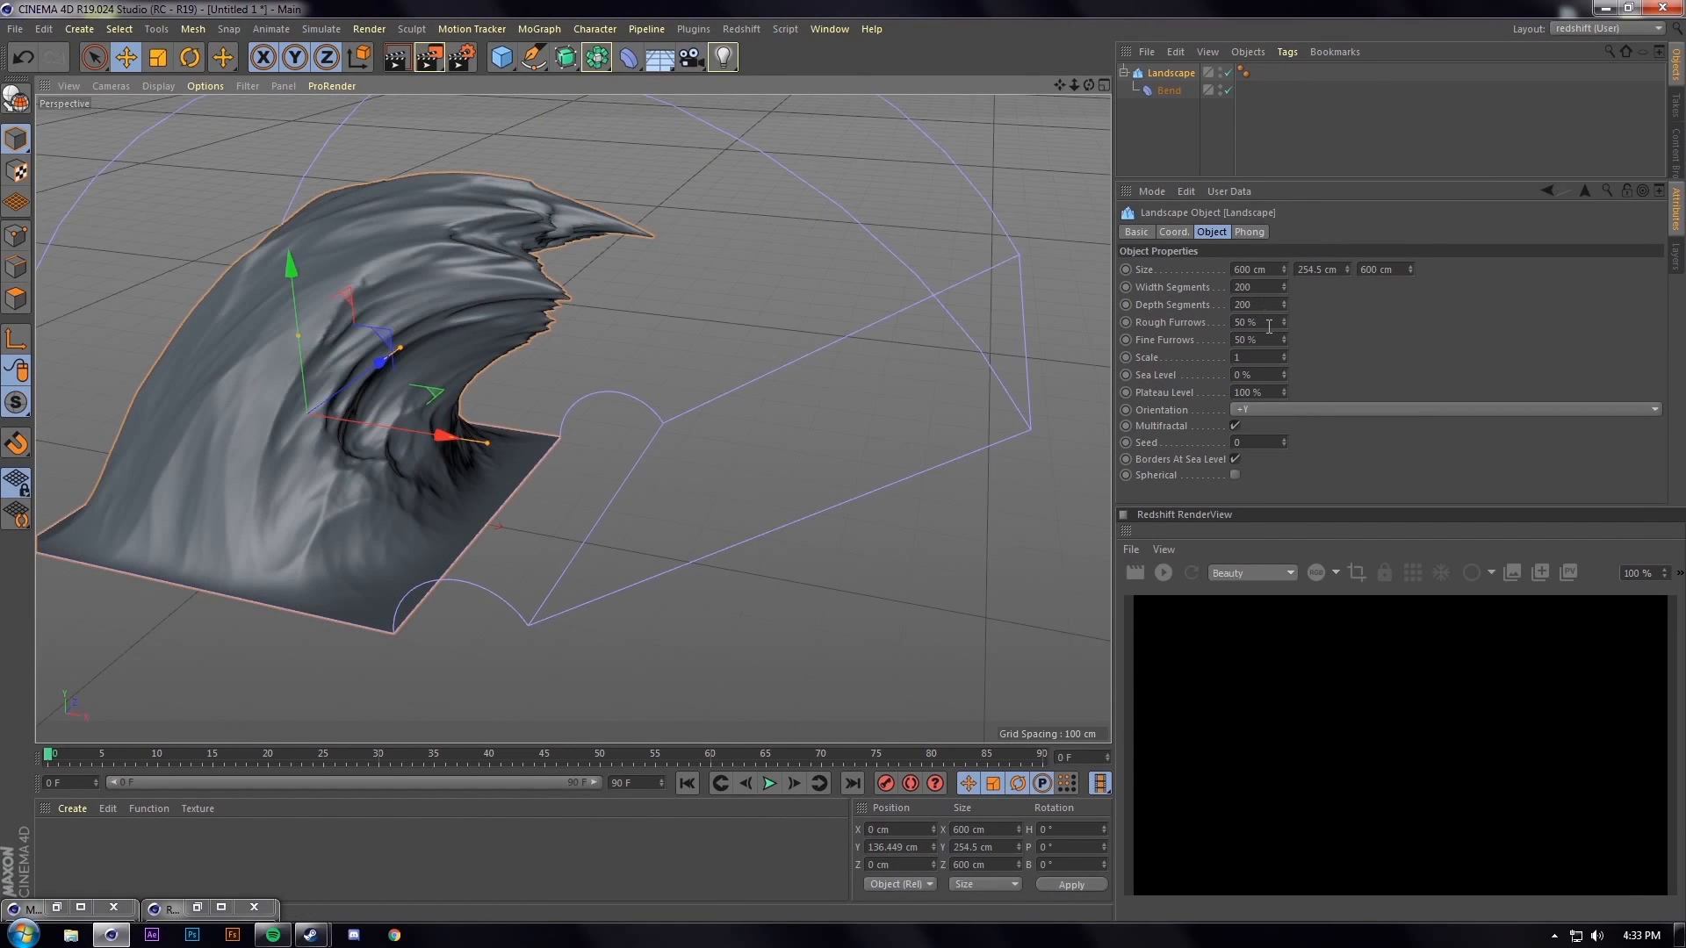
Set Rough and Fine Furrows to 100% and inspect the finer wave
left_click(1270, 323)
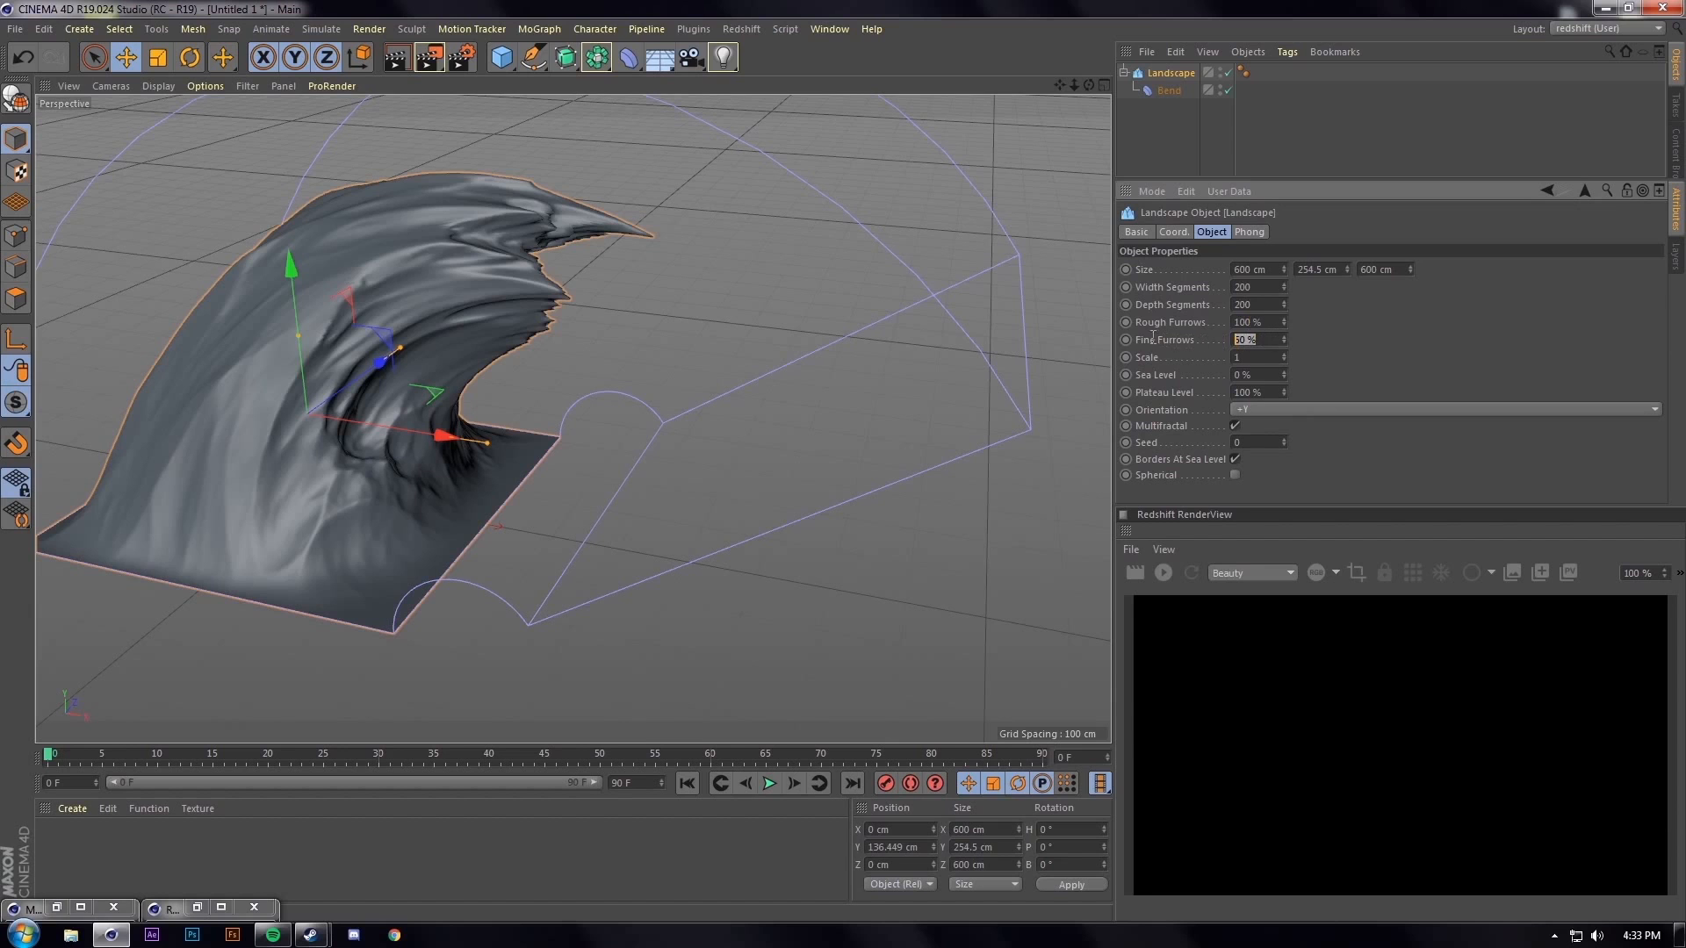
type("100")
key("Return")
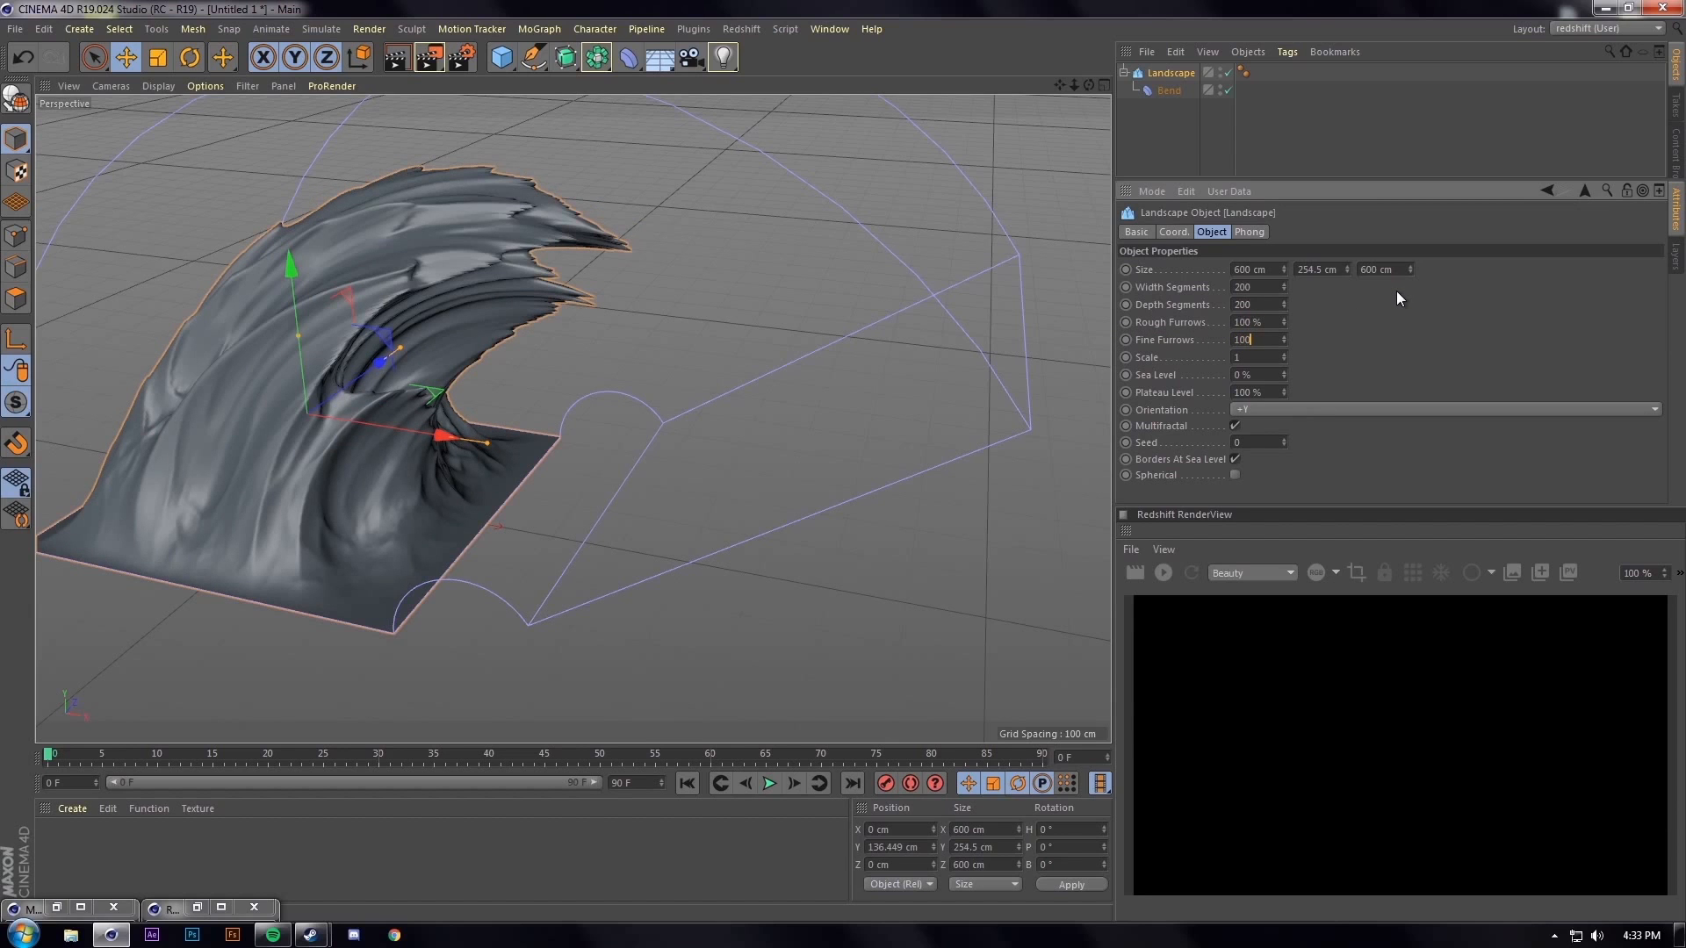
left_click_drag(572, 268, 395, 295, "alt")
right_click_drag(514, 269, 549, 207, "alt")
left_click_drag(541, 212, 471, 407, "alt")
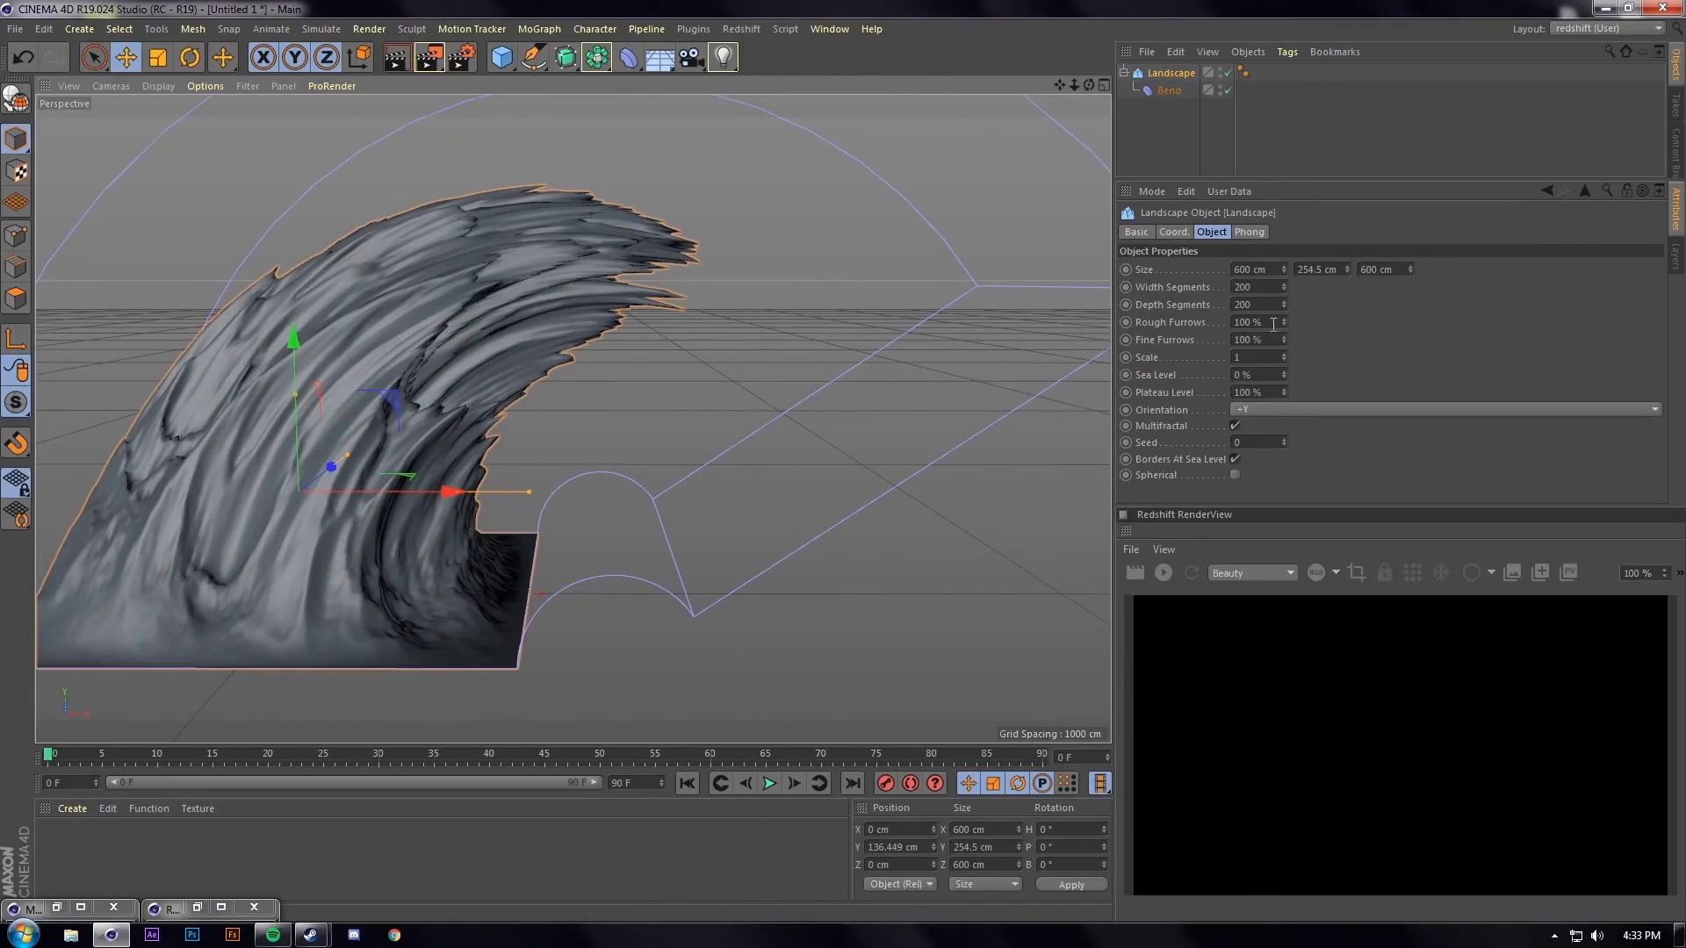
left_click_drag(536, 310, 470, 433, "alt")
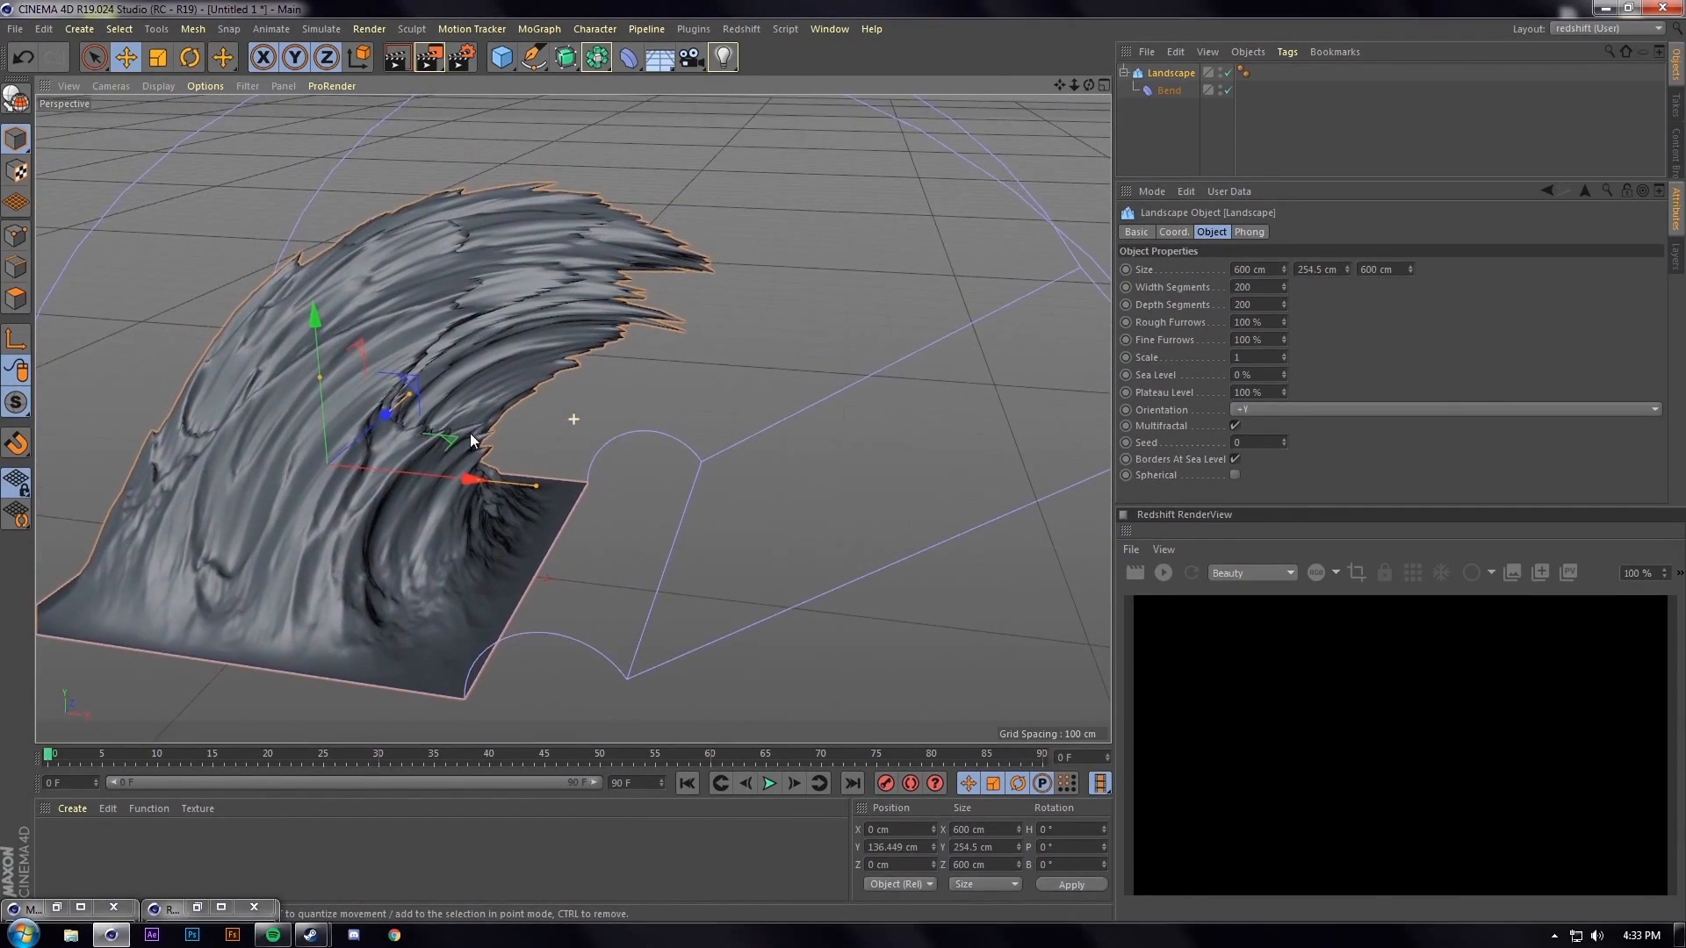
left_click_drag(640, 411, 367, 307, "alt")
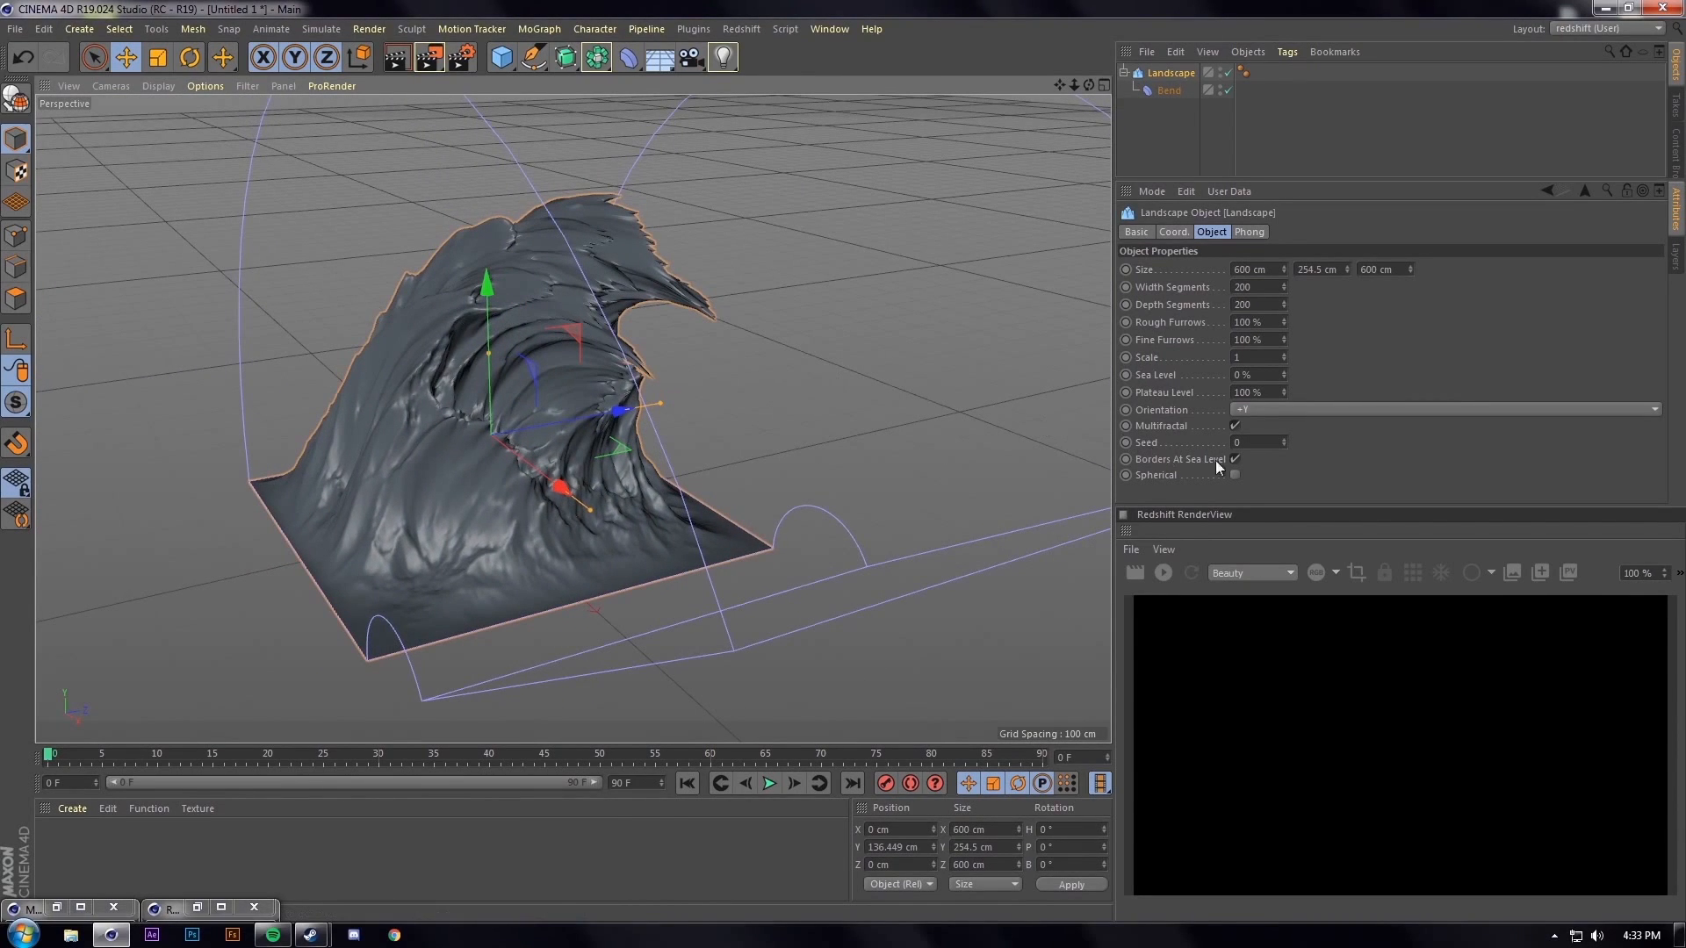
Try seeds -1, 1 and 2, then Ctrl-drag the wave sideways to duplicate it
left_click(1285, 443)
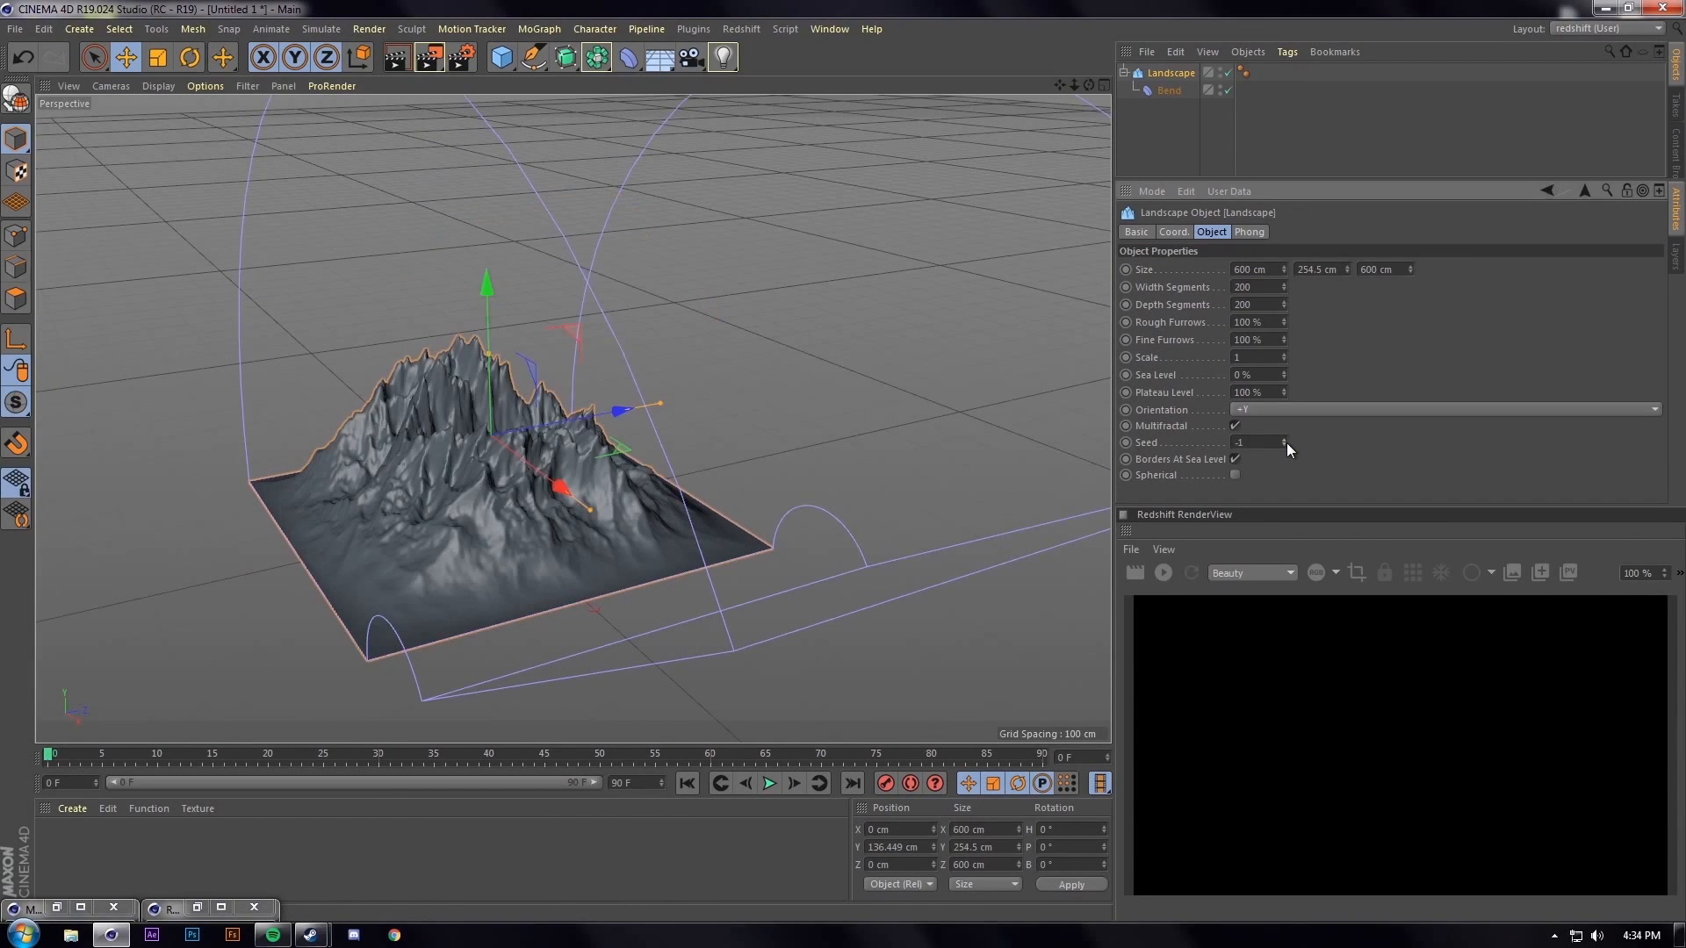
double_click(1284, 440)
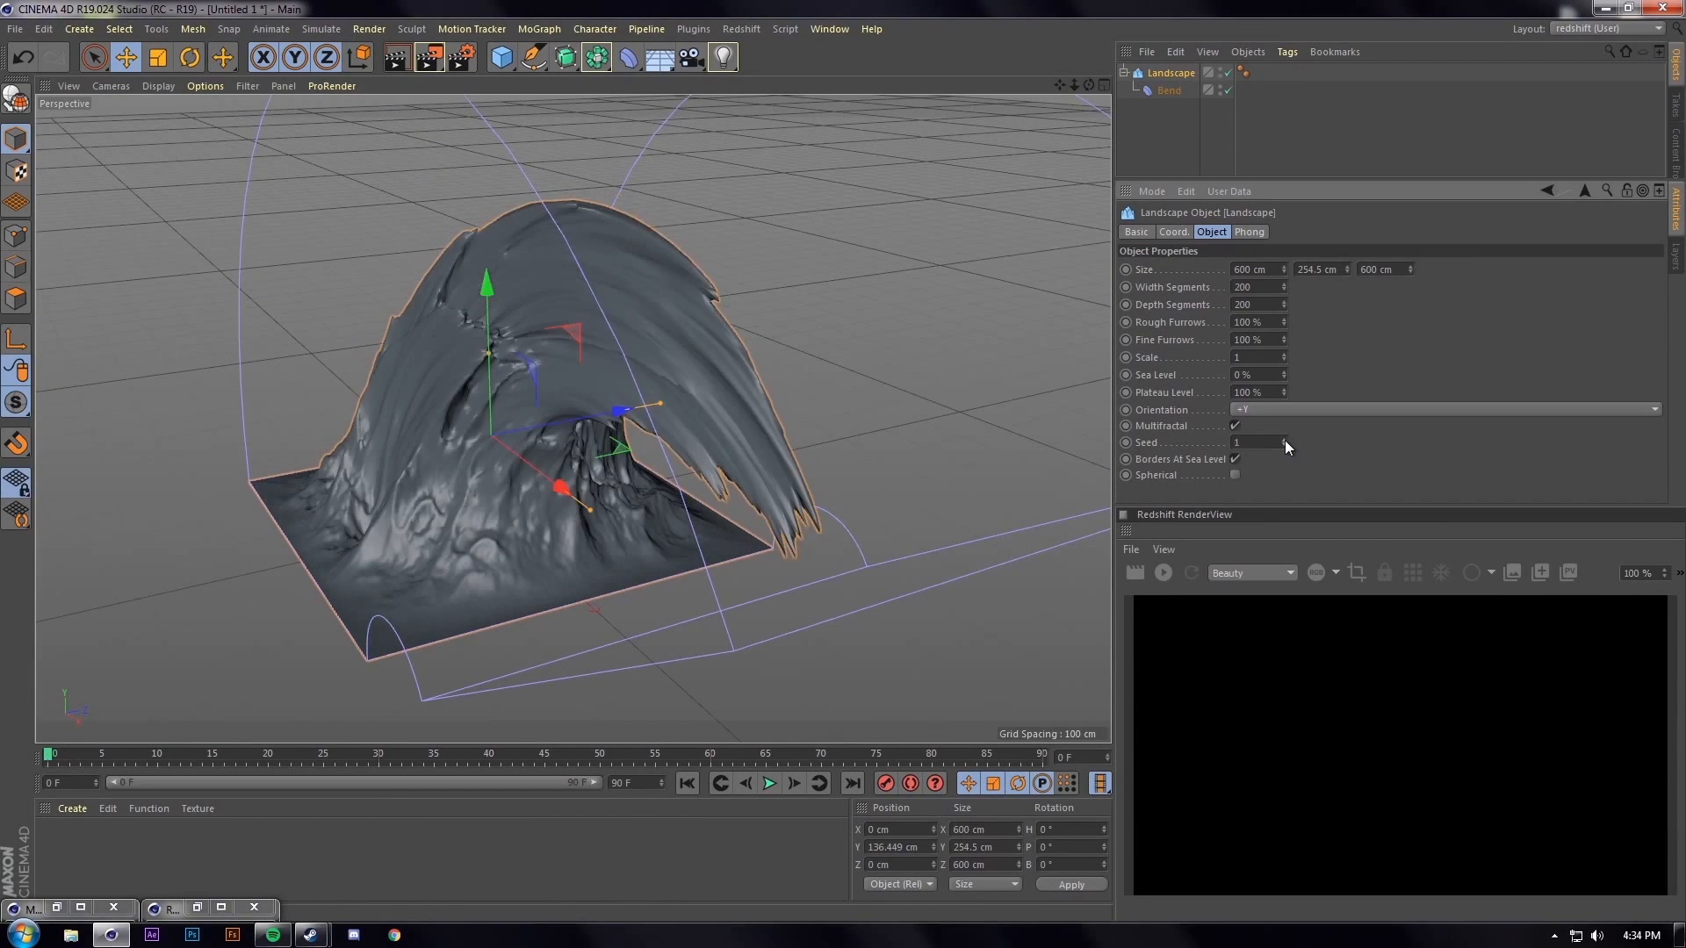
left_click(1284, 440)
left_click_drag(592, 434, 553, 455, "alt")
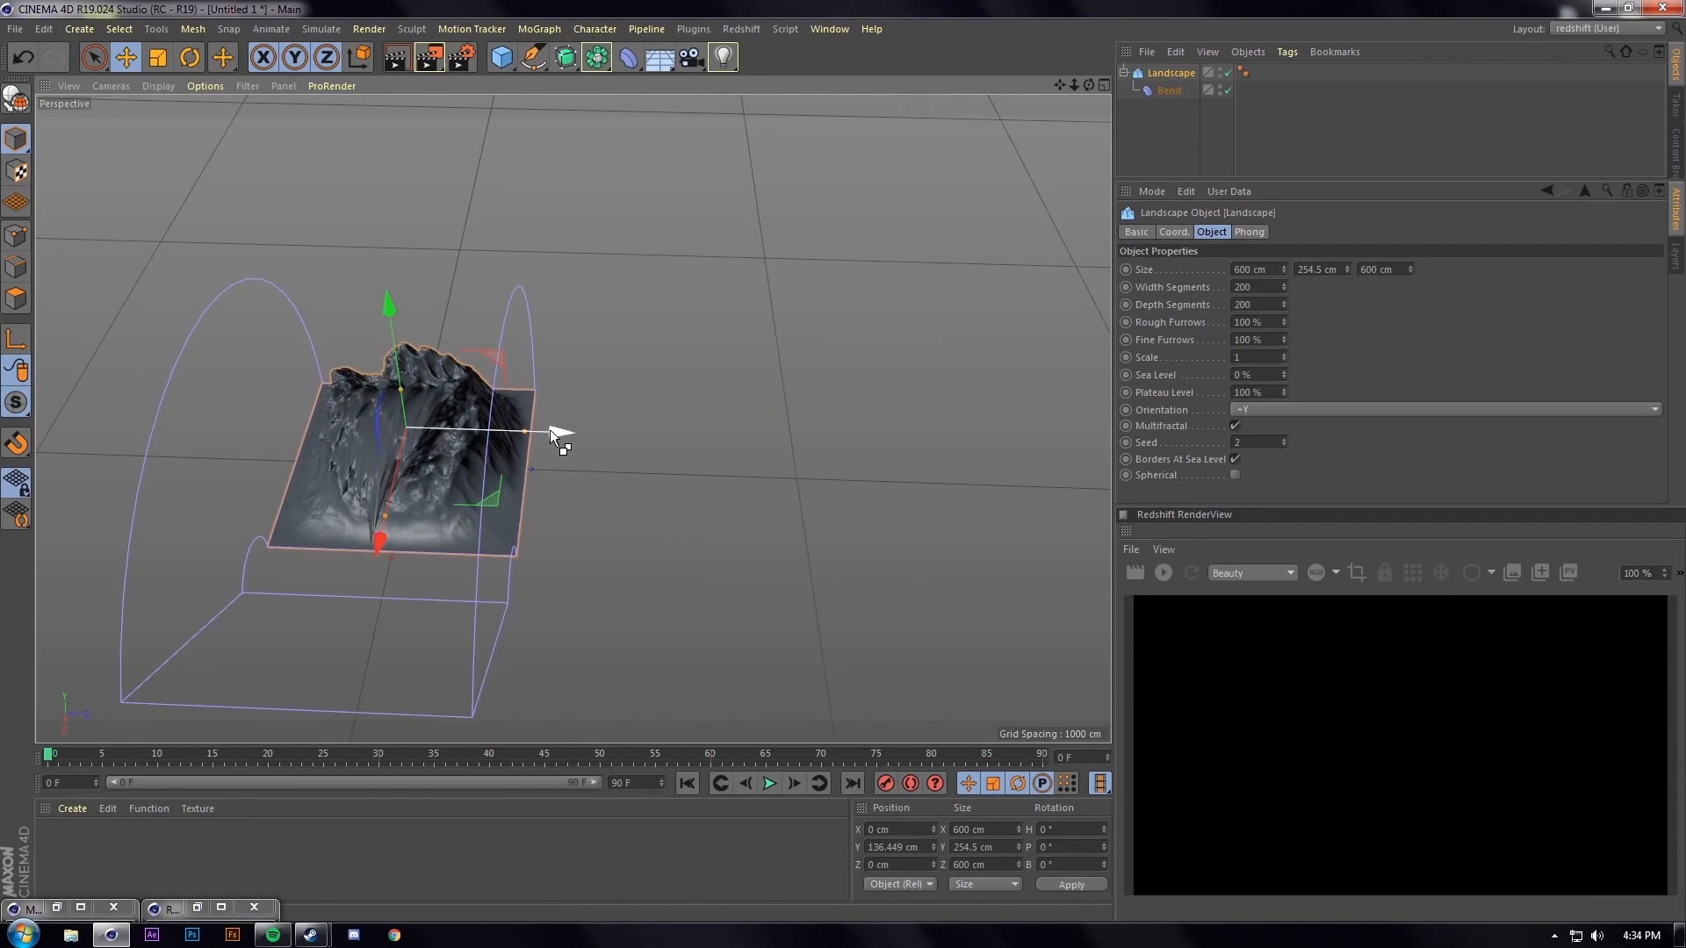
left_click_drag(550, 429, 781, 432, "ctrl")
left_click_drag(494, 458, 729, 422, "alt")
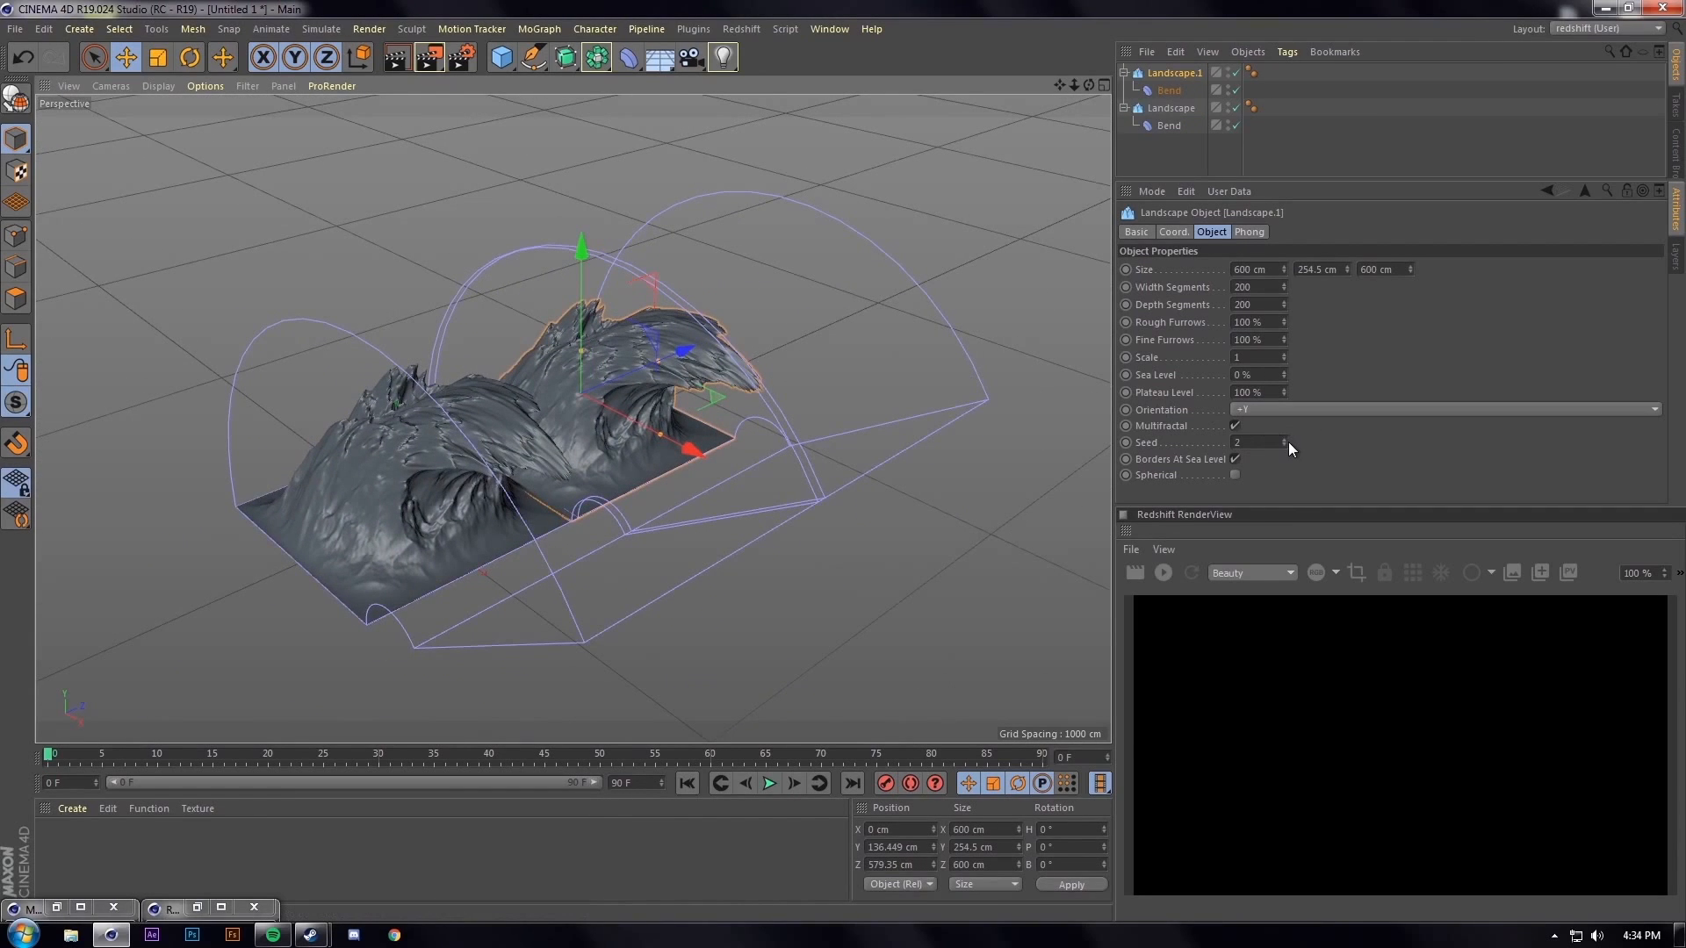
Set Landscape.1's seed to 3
left_click(1287, 441)
left_click(1287, 441)
left_click(1285, 446)
left_click_drag(668, 451, 594, 387, "alt")
Enlarge Landscape.1 to about 154% and push it back along Z
key("t")
left_click_drag(600, 260, 639, 255)
key("e")
left_click_drag(640, 339, 592, 228)
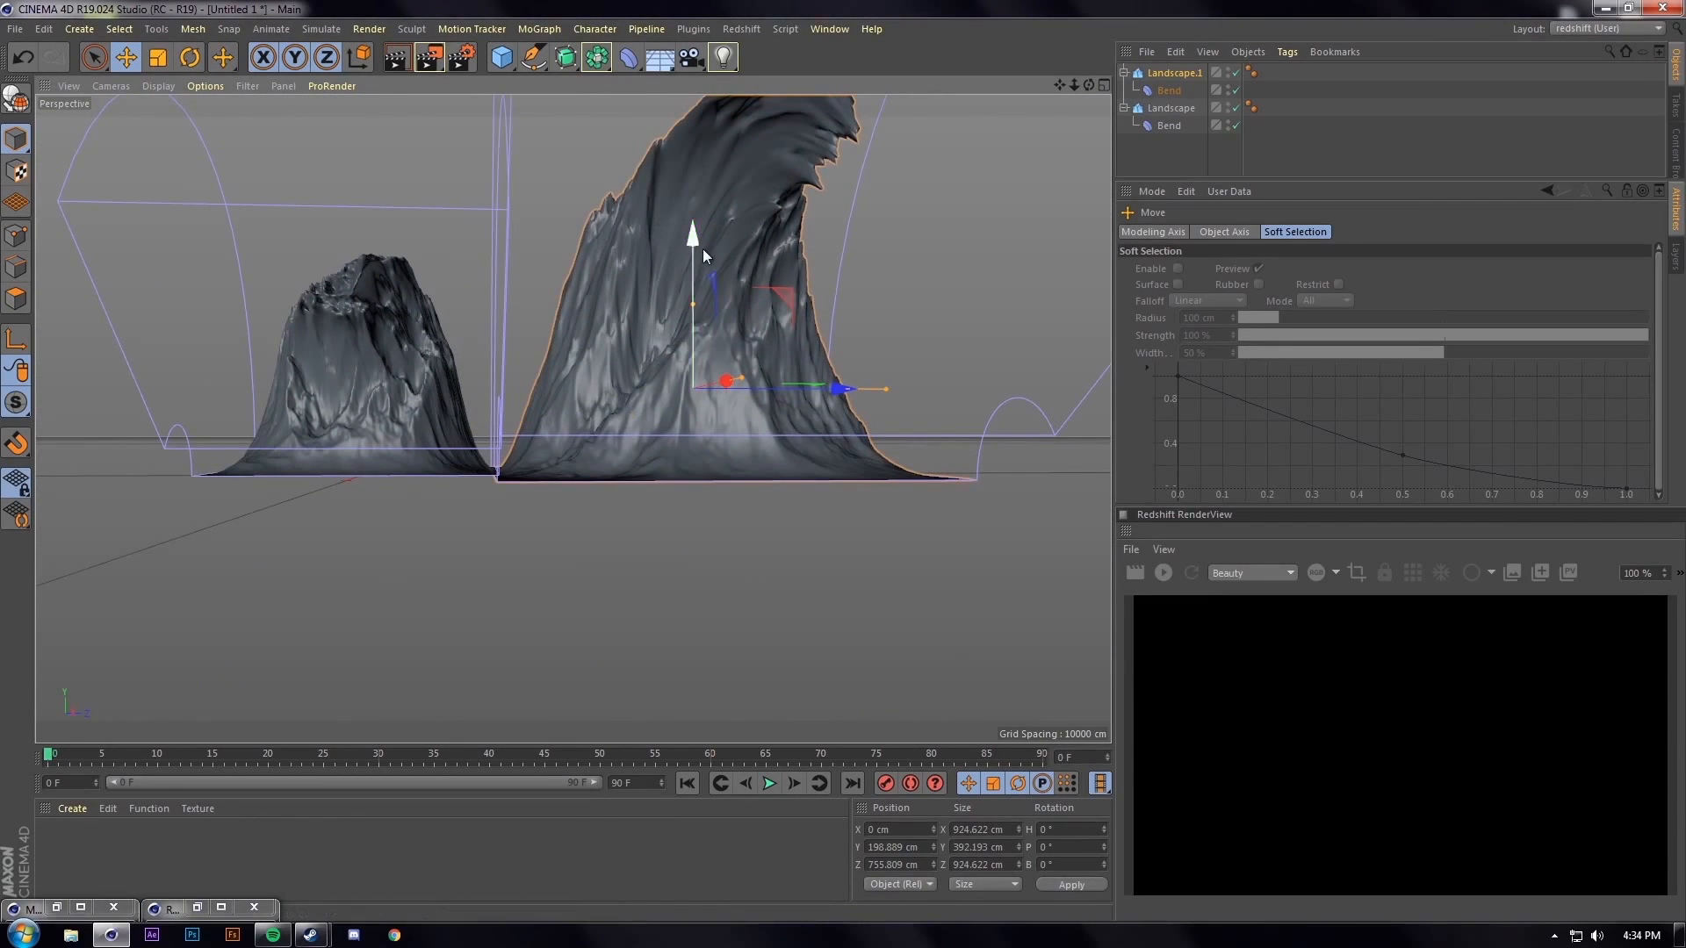
left_click_drag(692, 240, 683, 235)
left_click_drag(683, 234, 843, 303, "alt")
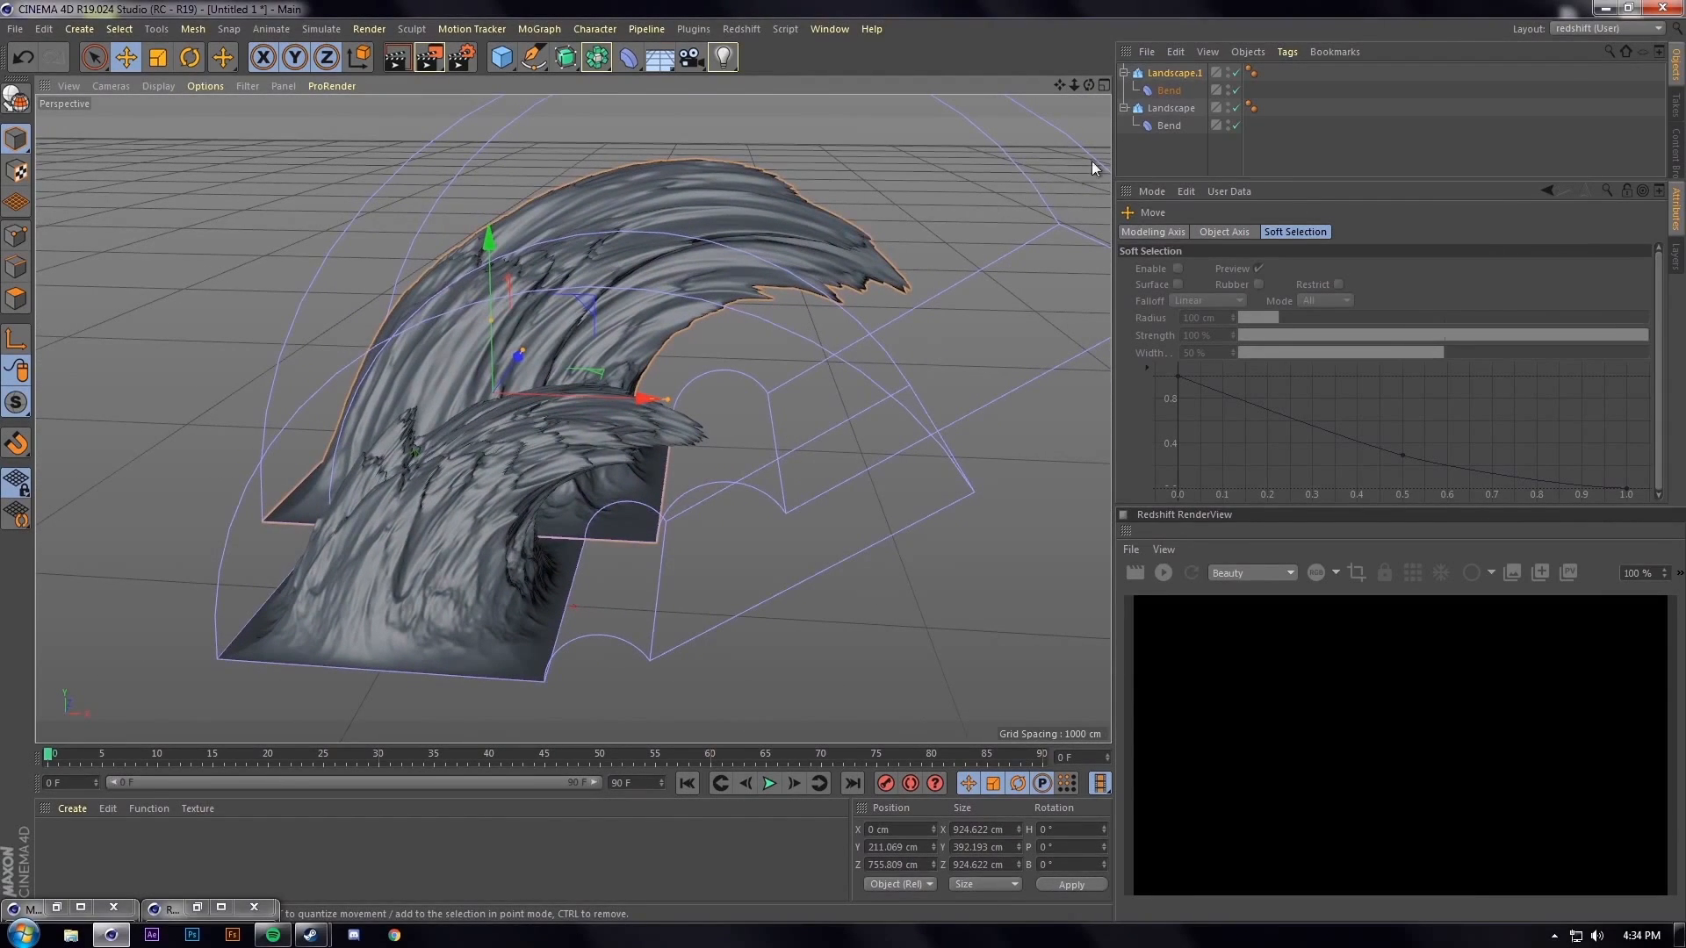
Reduce the second wave's Bend strength to 117°
left_click(1169, 91)
left_click_drag(1277, 306, 1277, 333)
left_click_drag(932, 384, 502, 354, "alt")
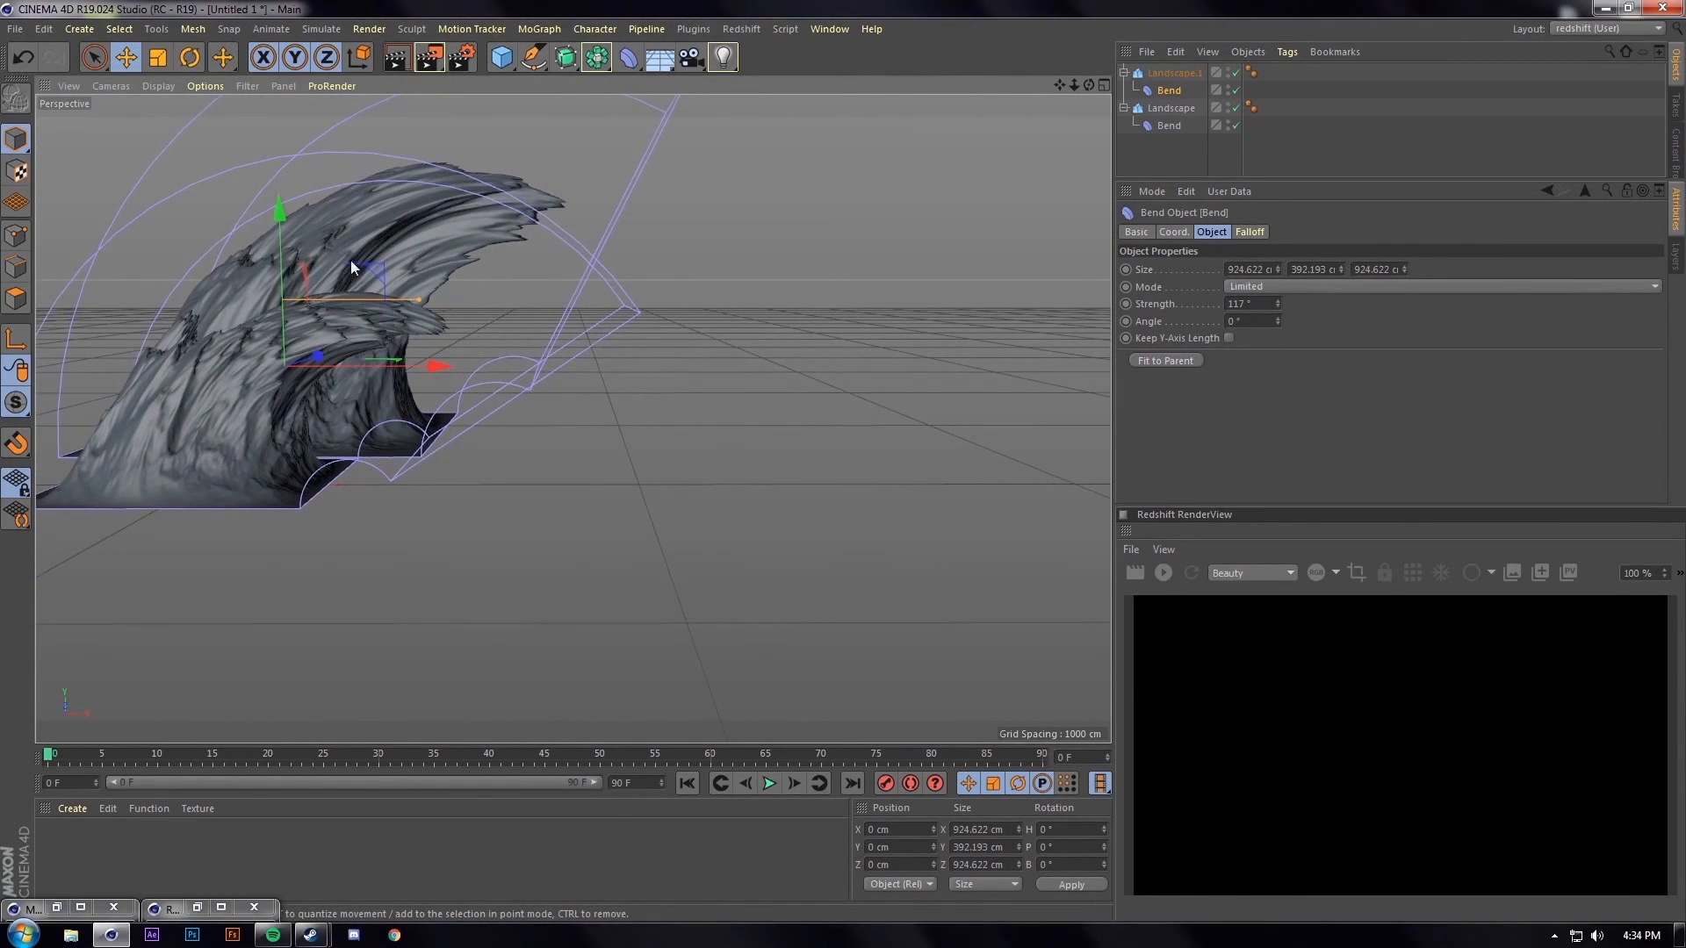
Fine-tune Landscape.1's size and position behind the first wave
key("t")
left_click_drag(286, 237, 339, 246)
key("e")
key("ctrl+z")
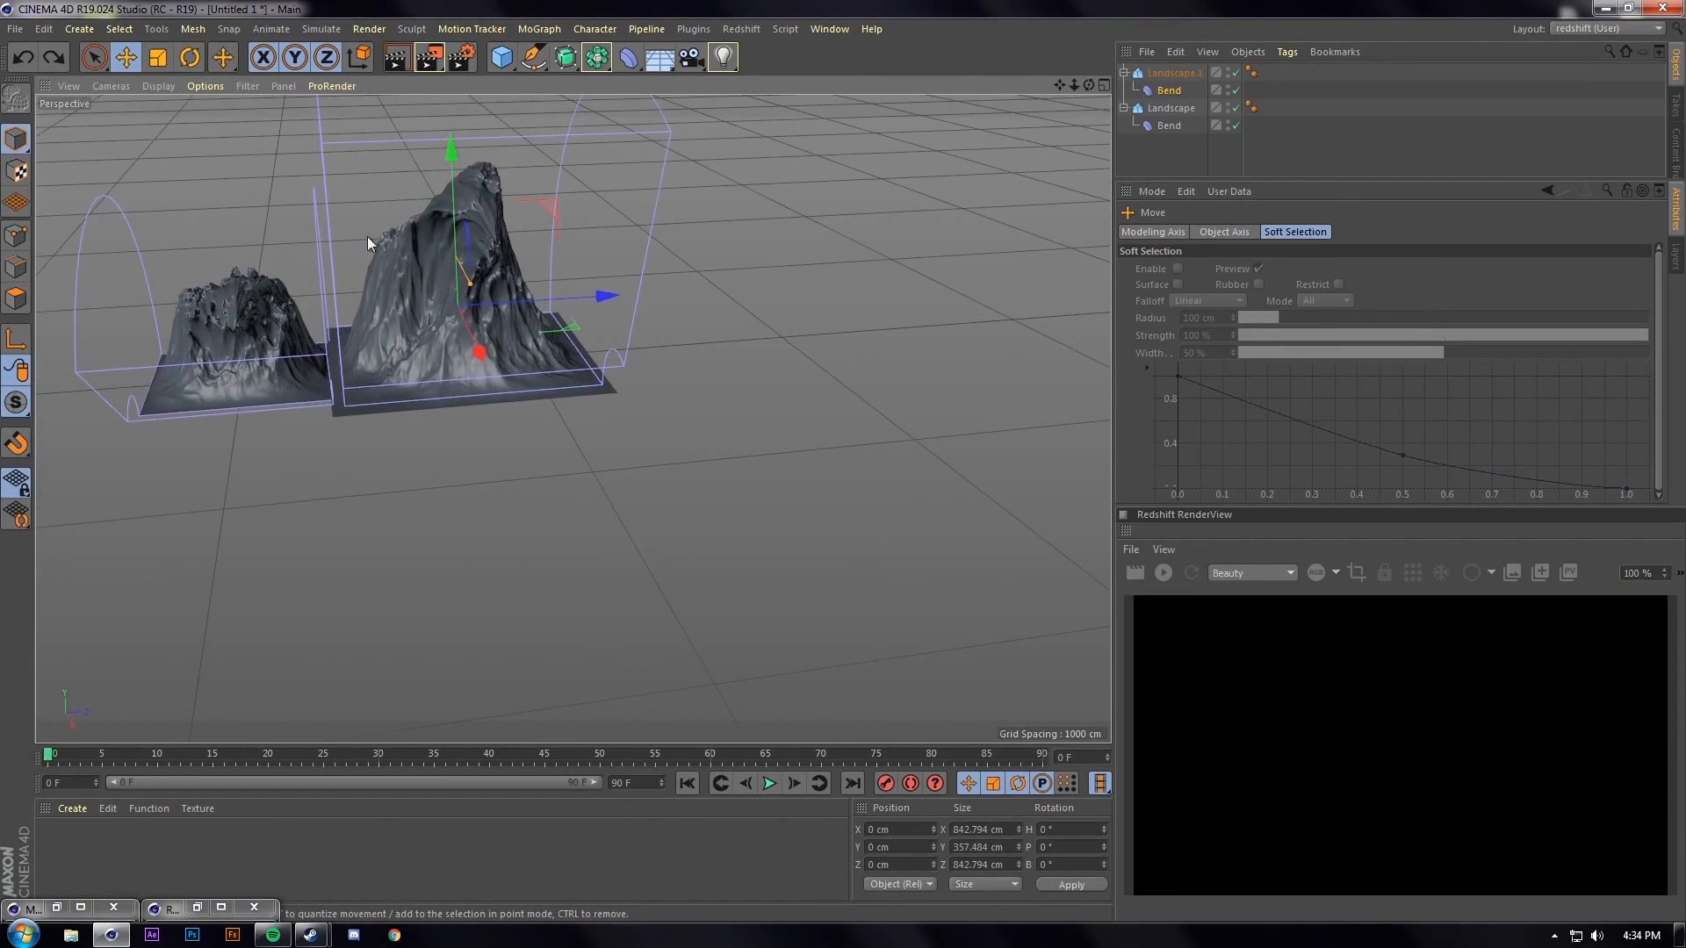
mouse_move(450, 151)
left_mouse_down()
mouse_move(448, 172)
mouse_move(450, 144)
left_mouse_up()
left_click(1170, 73)
left_click_drag(407, 228, 576, 410, "alt")
left_click_drag(560, 312, 529, 308)
left_click_drag(492, 415, 556, 372, "alt")
left_click_drag(493, 296, 526, 513)
Add a Plane and move it sideways to 882 cm
left_click(73, 808)
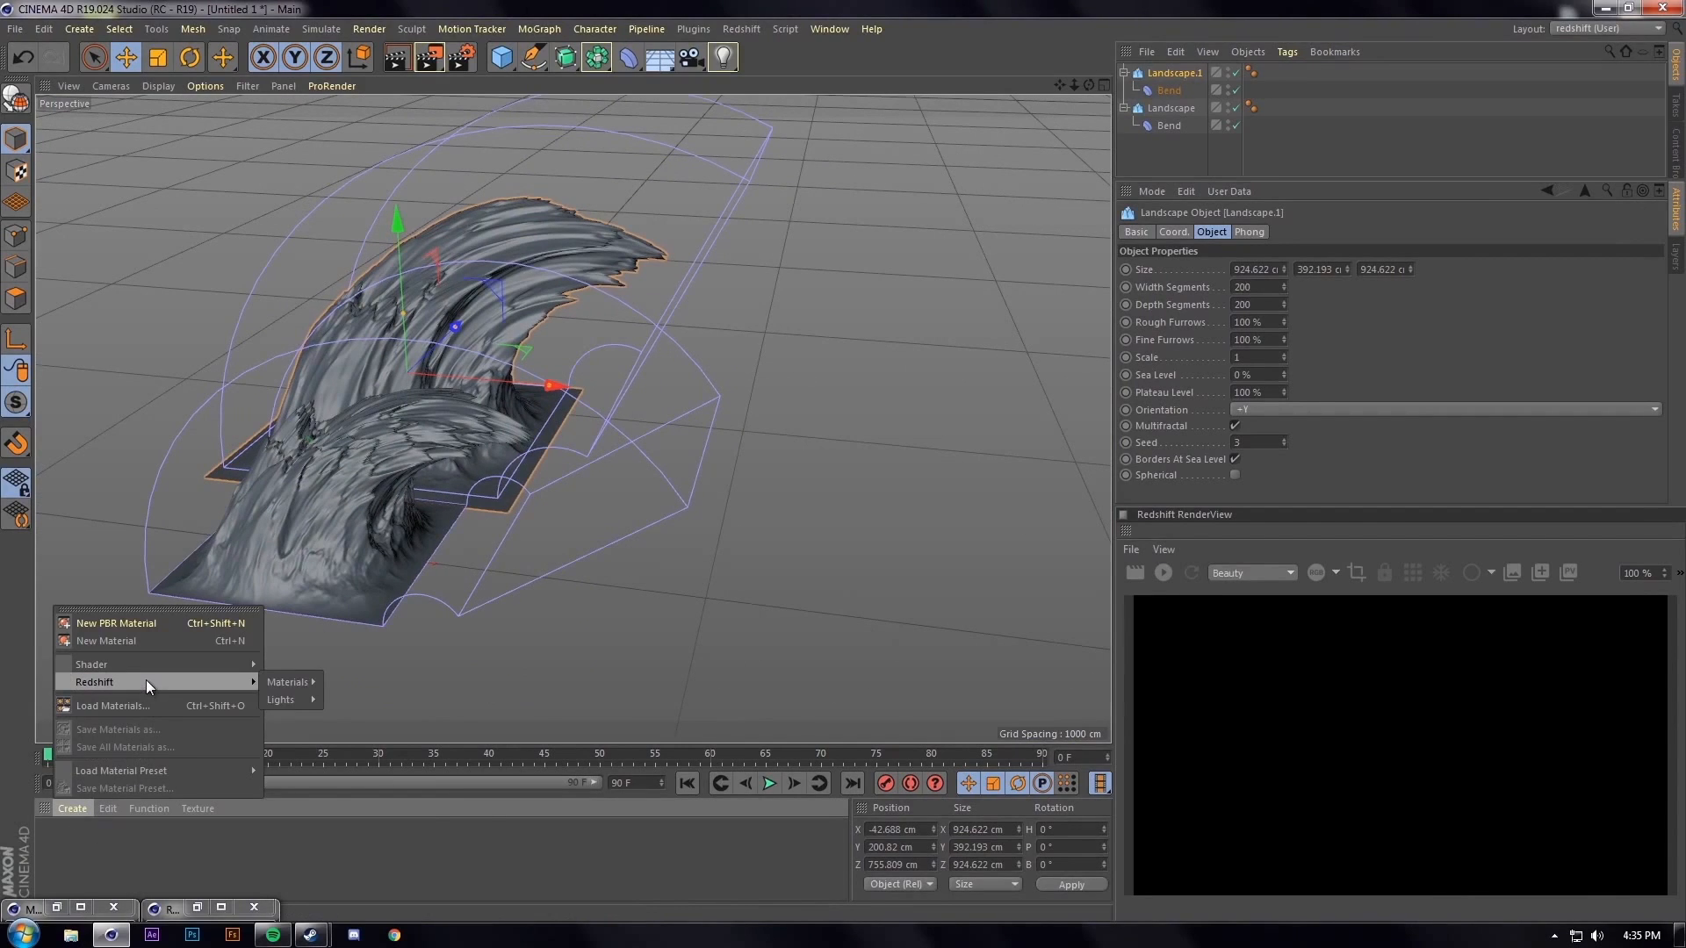
left_click(497, 65)
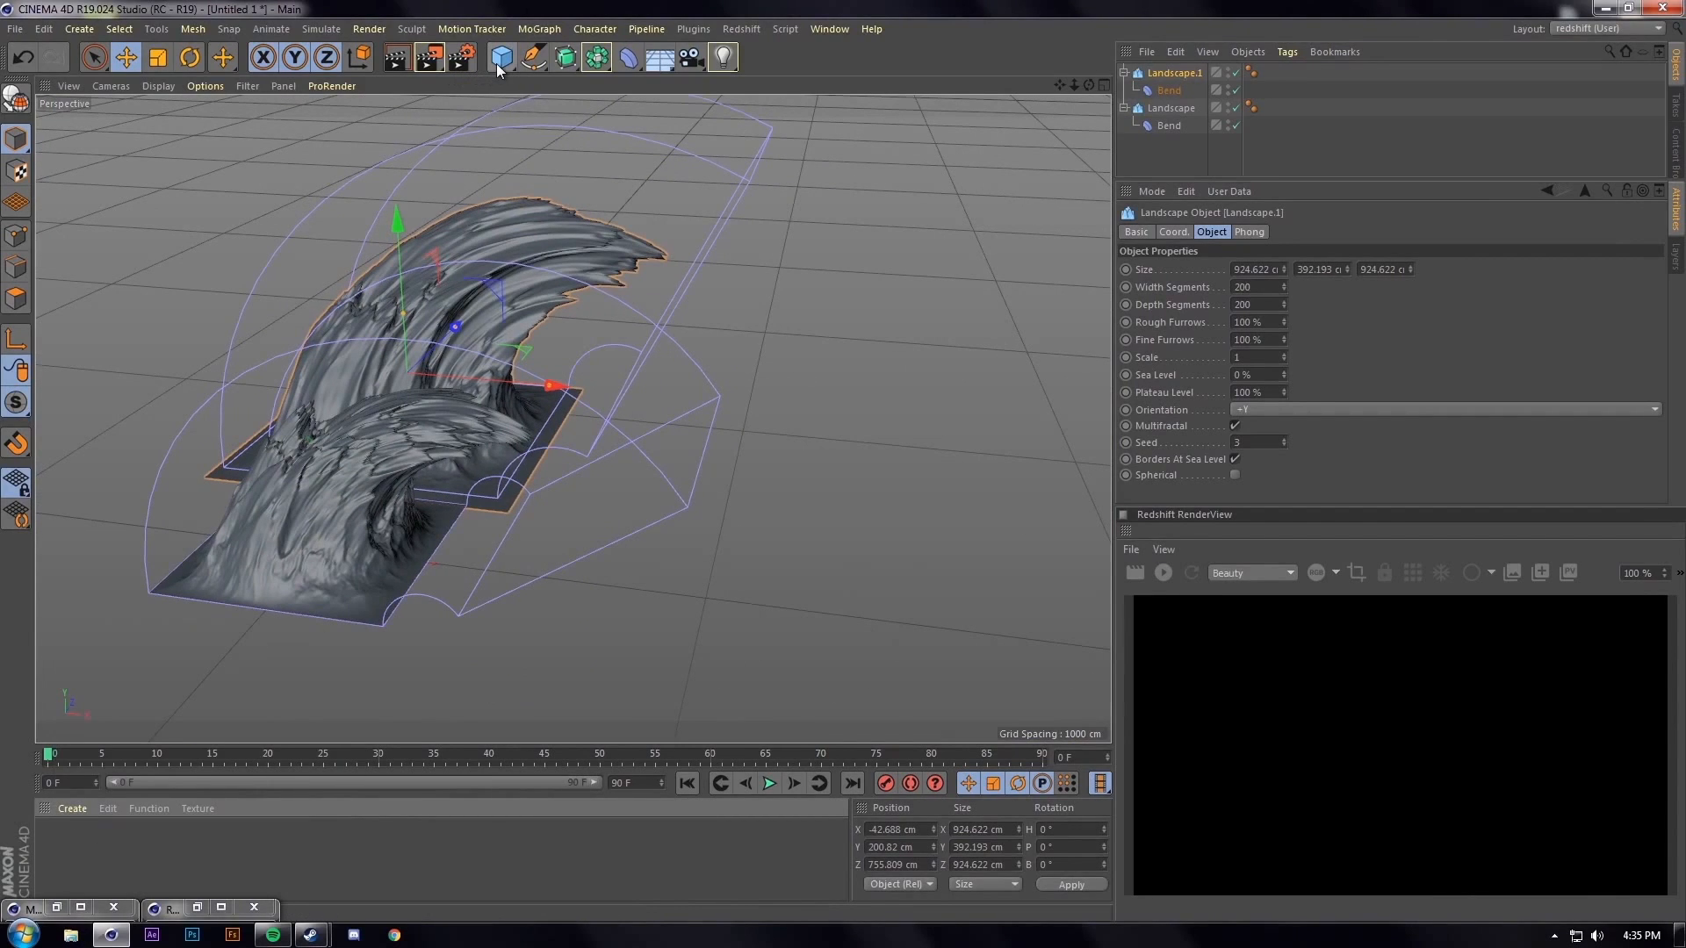
left_click(497, 63)
left_click(646, 106)
left_click_drag(449, 561, 795, 578)
Scale the Plane up to 15207 cm across
key("t")
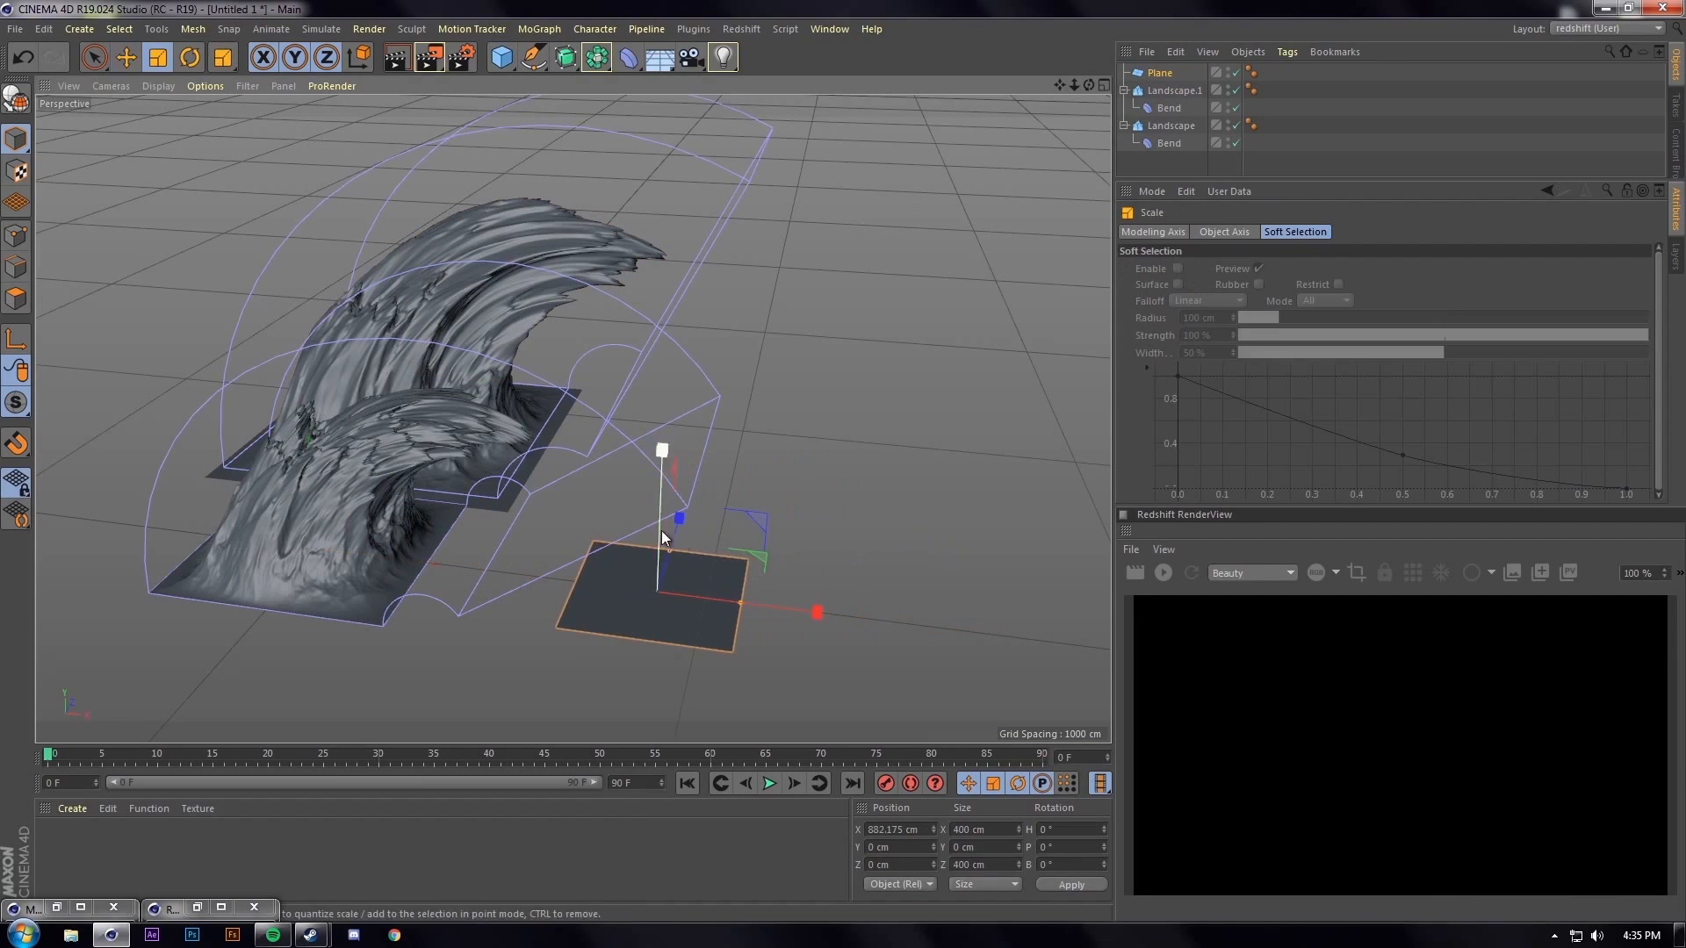
left_click_drag(657, 518, 489, 542)
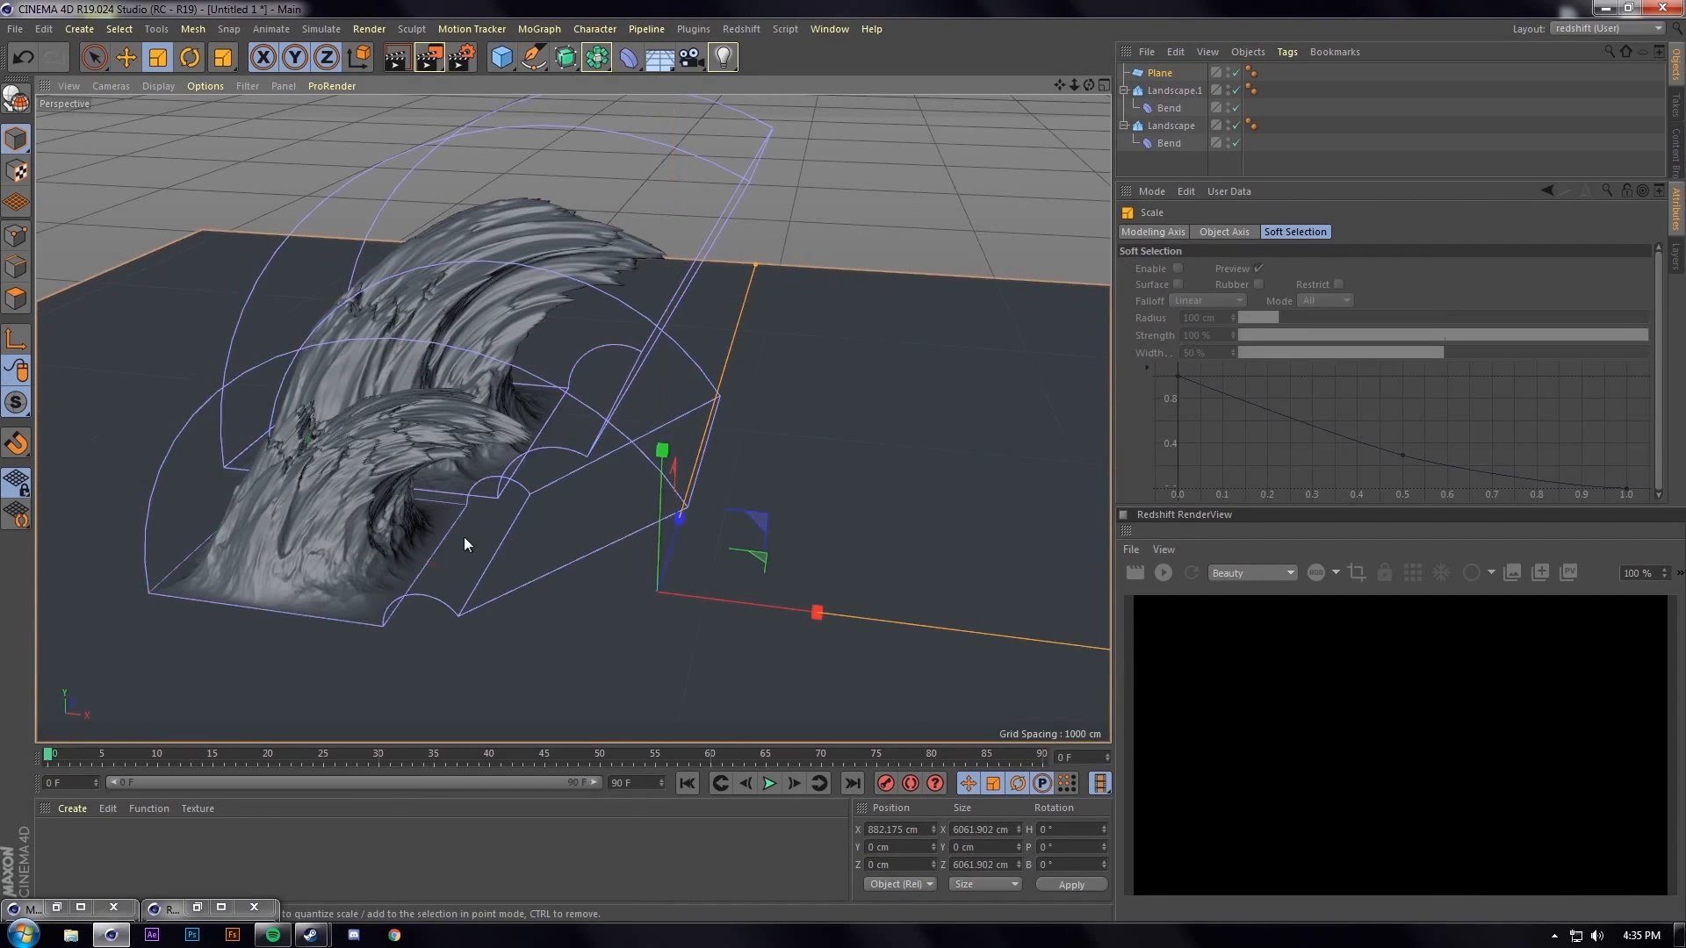
right_click_drag(790, 416, 734, 573, "alt")
middle_click_drag(734, 573, 614, 475, "alt")
left_click_drag(615, 475, 631, 431, "alt")
left_click_drag(631, 279, 546, 463)
right_click_drag(471, 577, 544, 461, "alt")
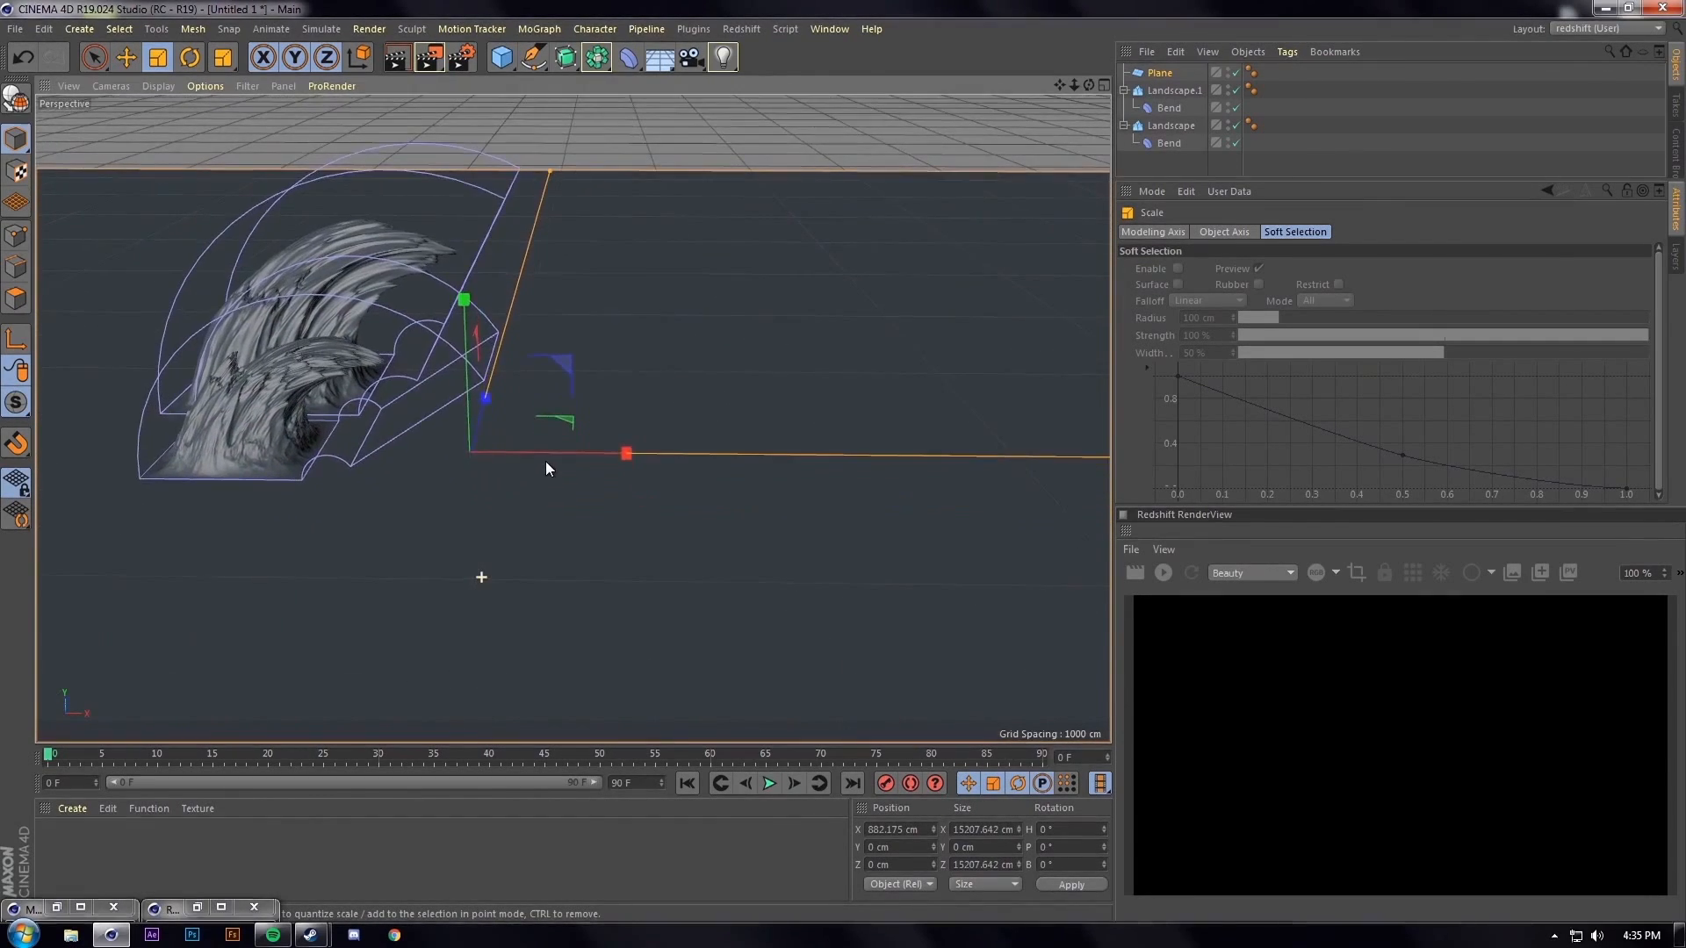
middle_click_drag(545, 461, 518, 613, "alt")
Move the Plane back along Z to 6049.841 cm
key("e")
left_click_drag(477, 528, 634, 245)
right_click_drag(439, 530, 572, 418, "alt")
middle_click_drag(571, 418, 493, 568, "alt")
left_click_drag(492, 568, 460, 585, "alt")
right_click_drag(460, 585, 571, 417, "alt")
left_click_drag(572, 418, 498, 488, "alt")
middle_click_drag(498, 487, 498, 426, "alt")
left_click_drag(480, 444, 360, 293, "alt")
Move Landscape.1 forward along Z to 629 cm
left_click(467, 244)
left_click_drag(476, 221, 445, 249)
left_click_drag(349, 396, 439, 465, "alt")
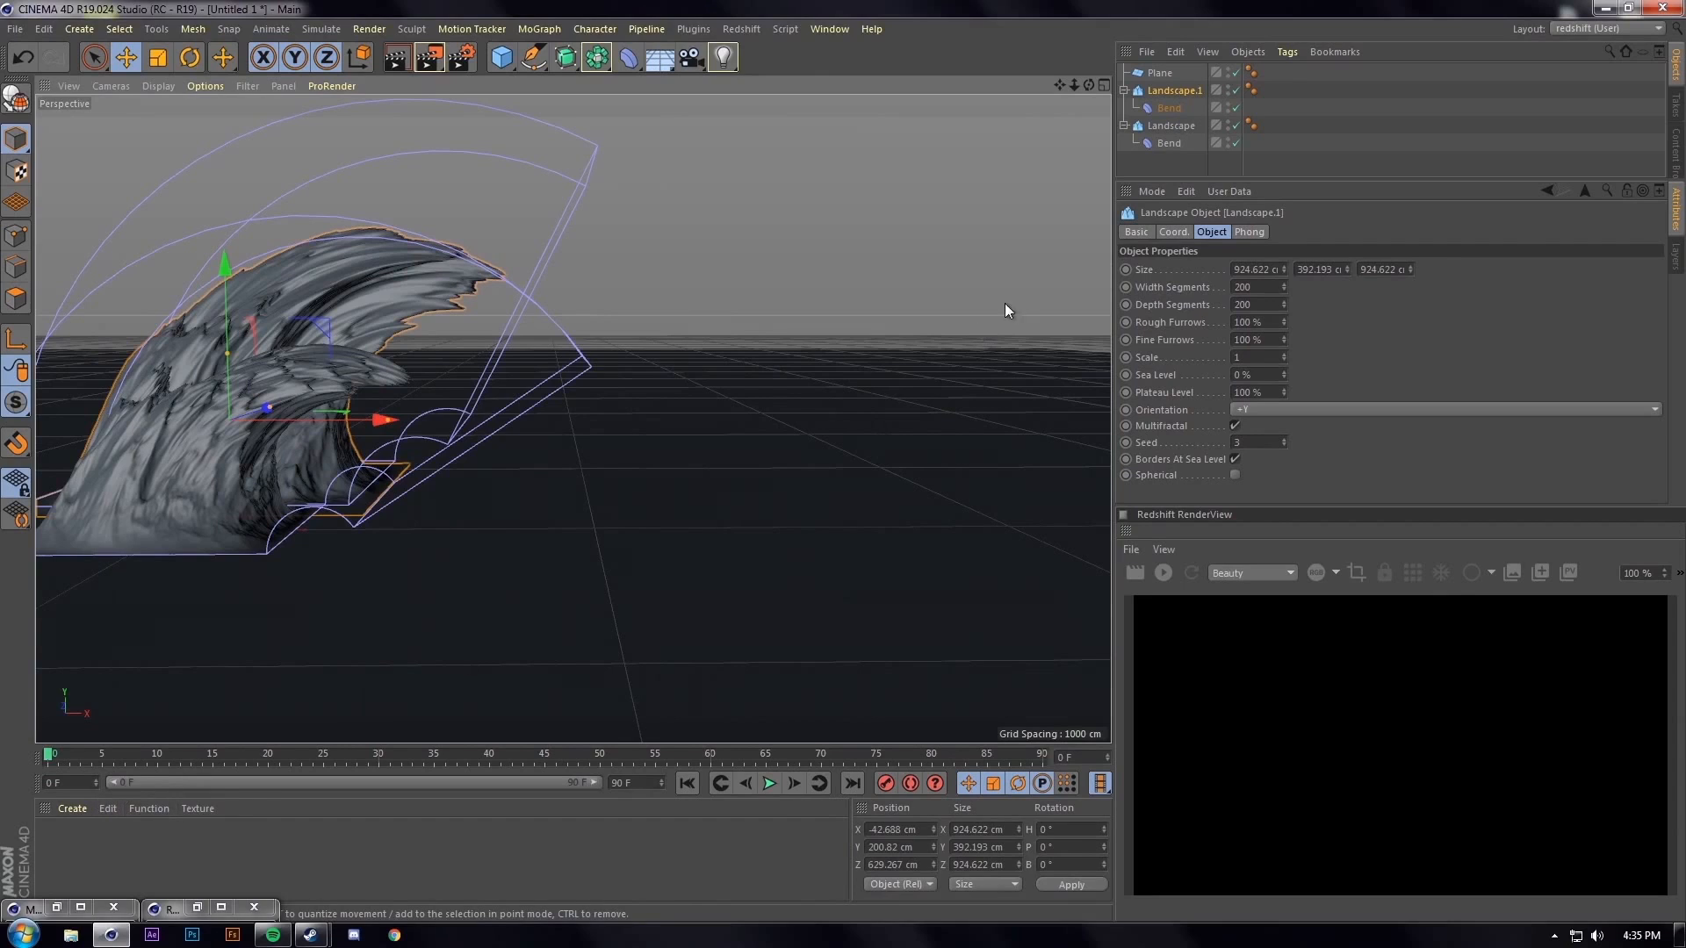
Create a Redshift Area Light and move it to X 904.299 cm near the waves
left_click(752, 29)
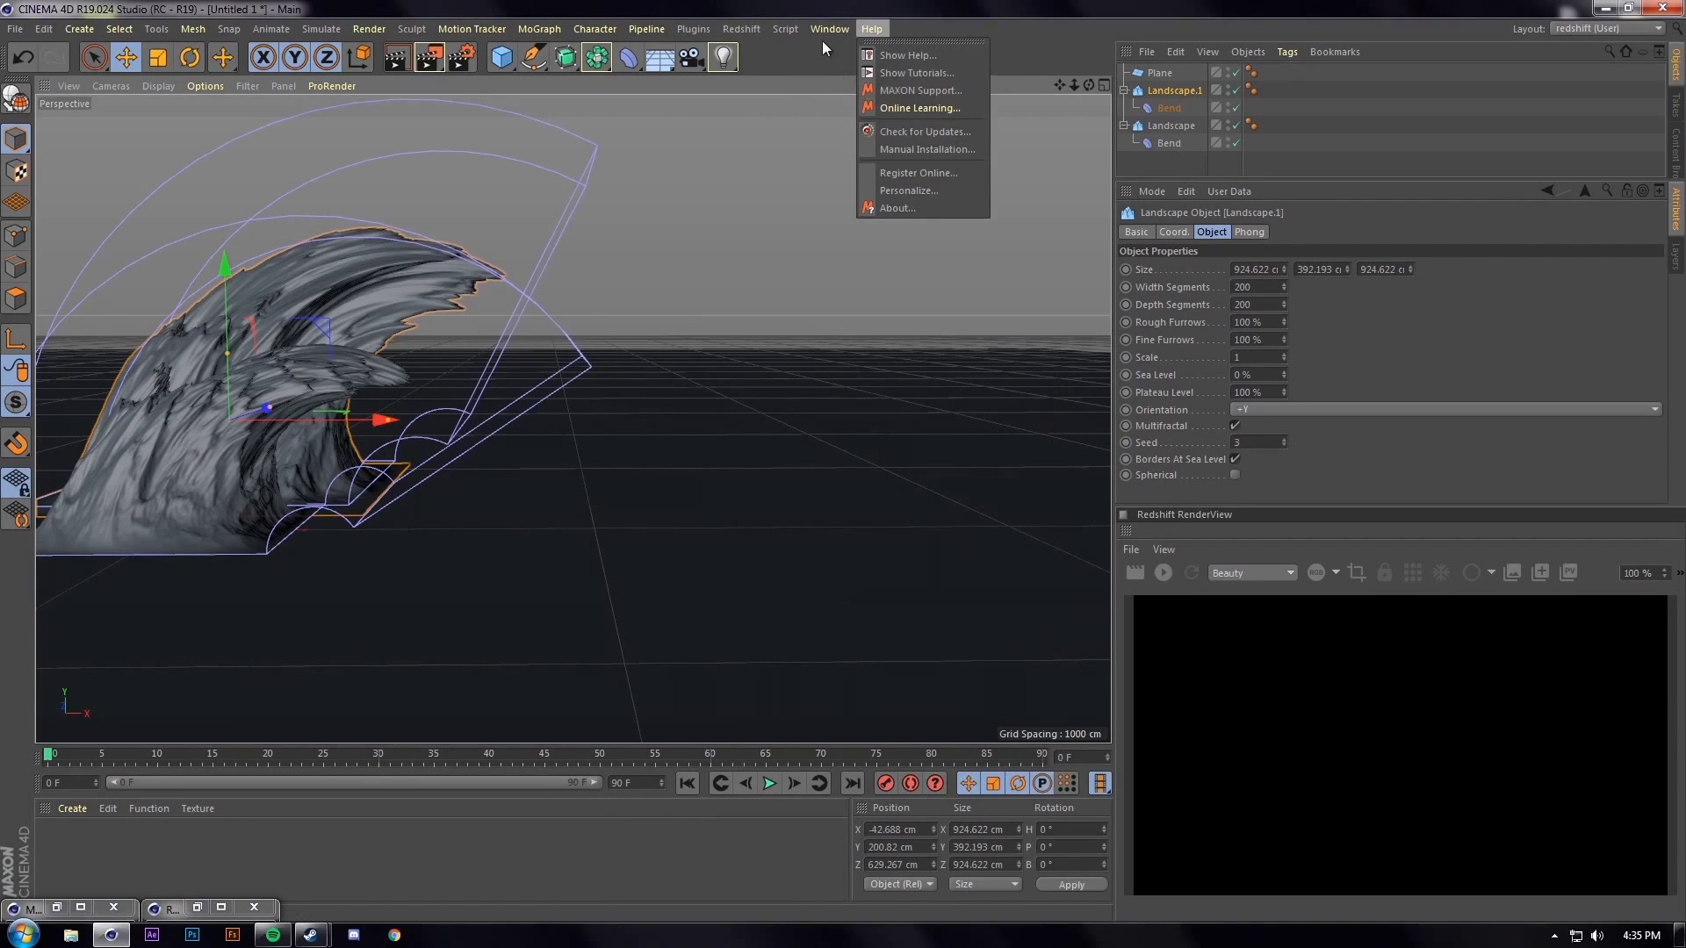
left_click(773, 26)
left_click(743, 29)
mouse_move(752, 60)
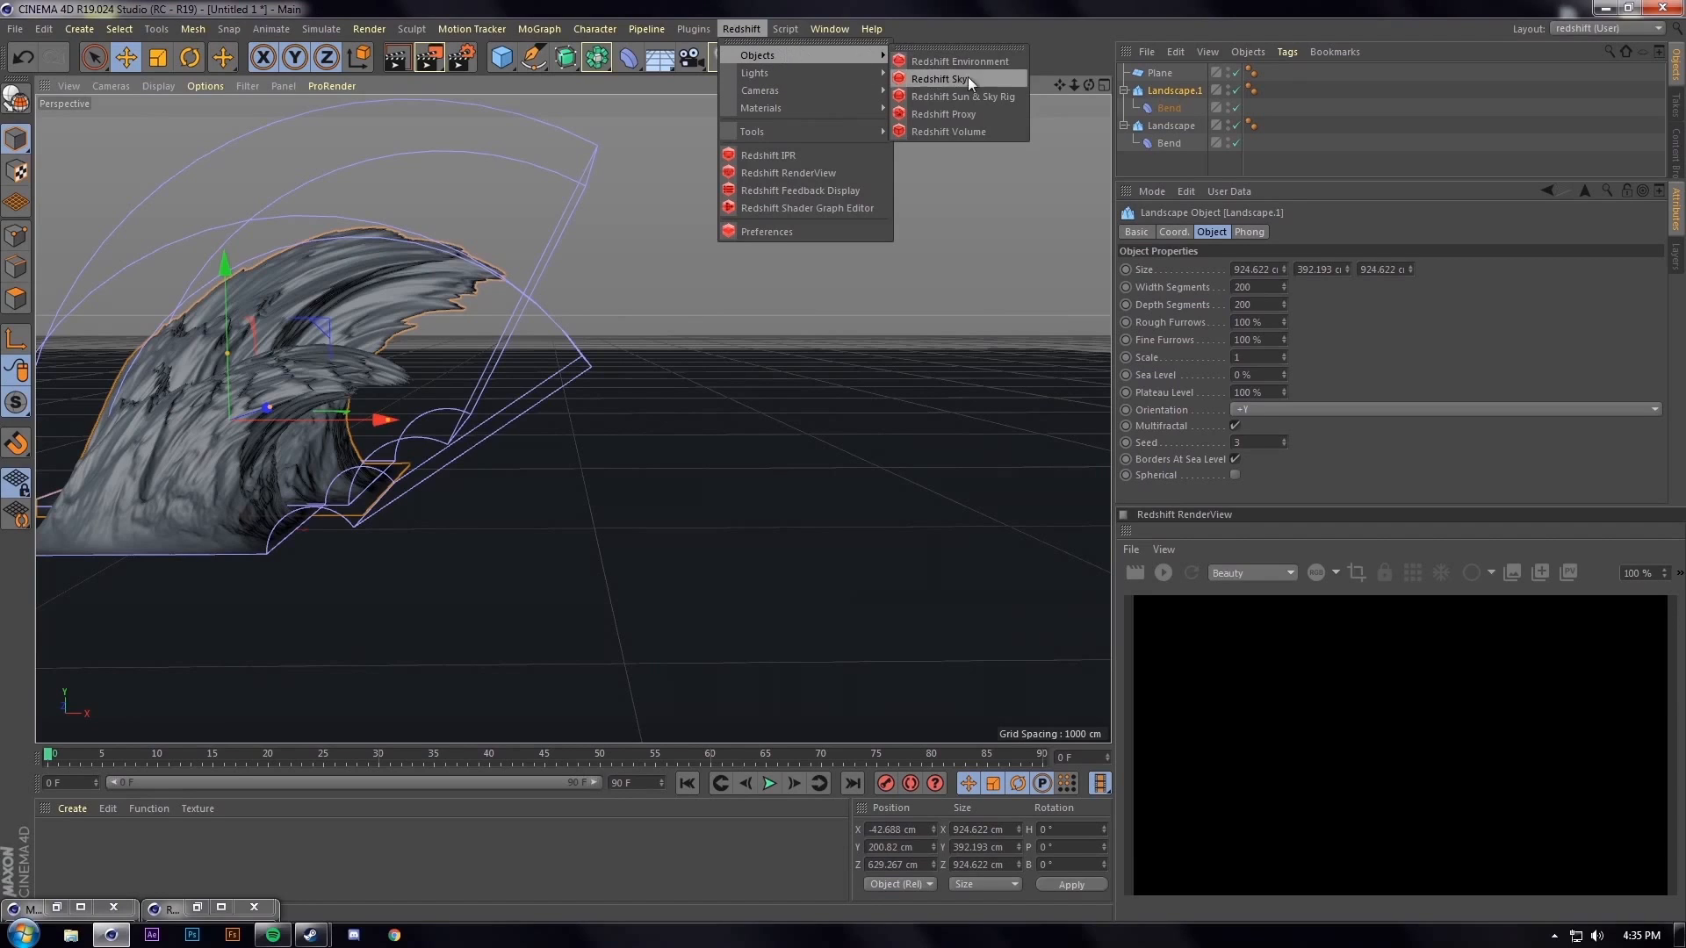
mouse_move(828, 74)
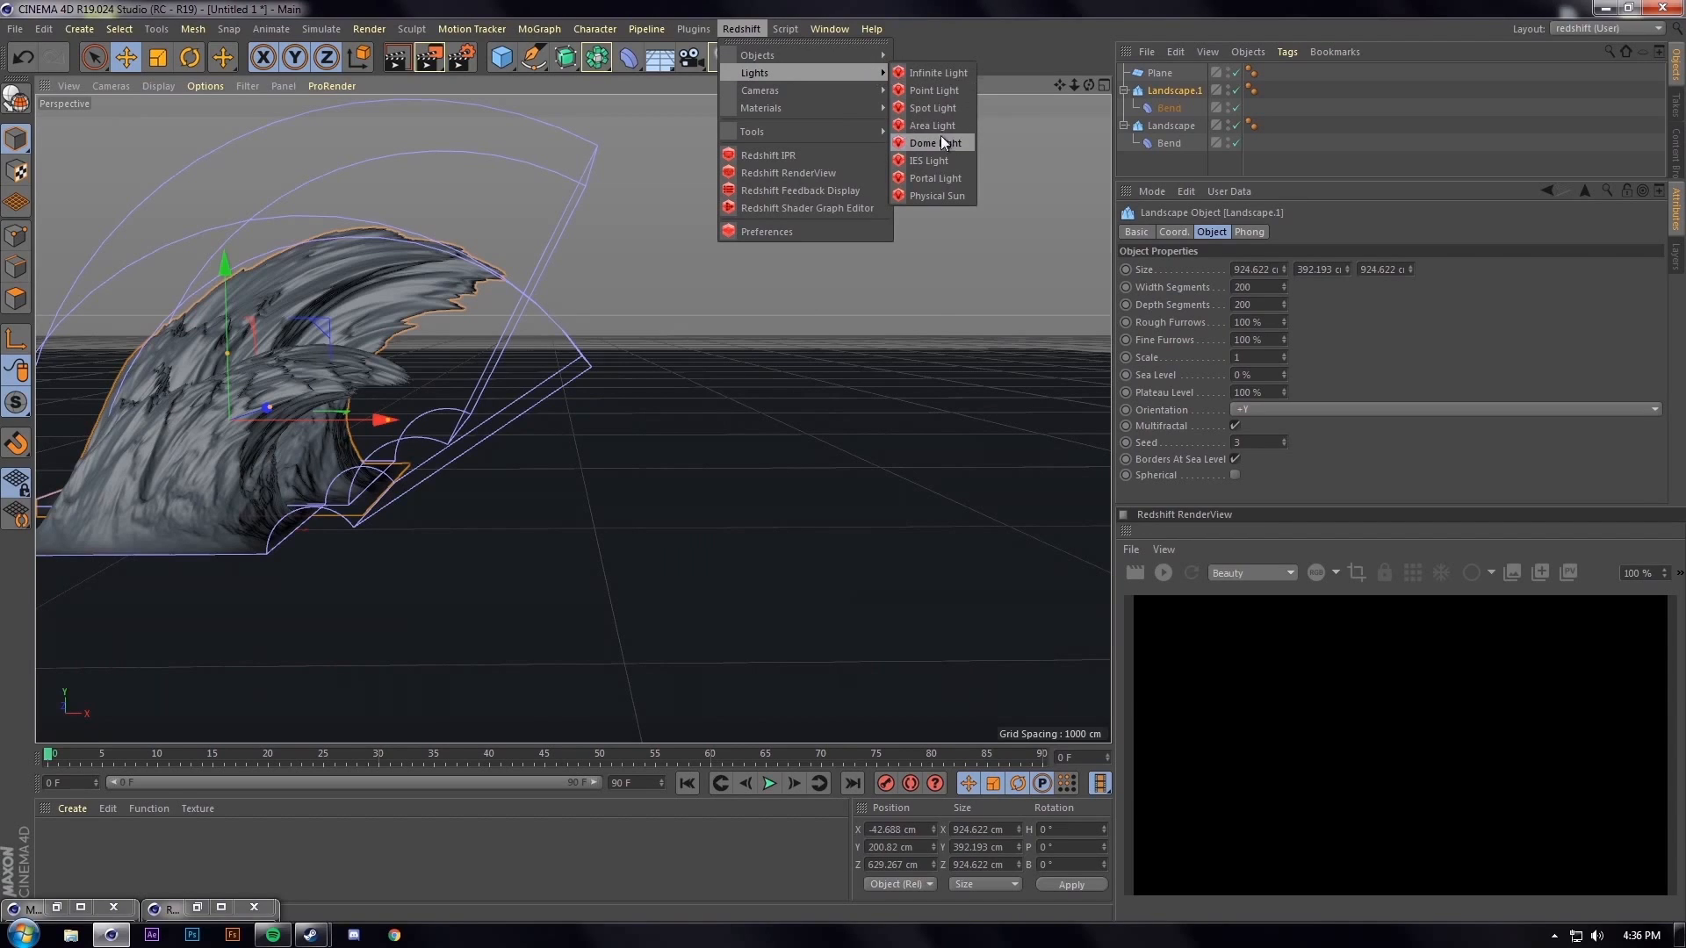
left_click(941, 132)
left_click_drag(290, 527, 555, 386)
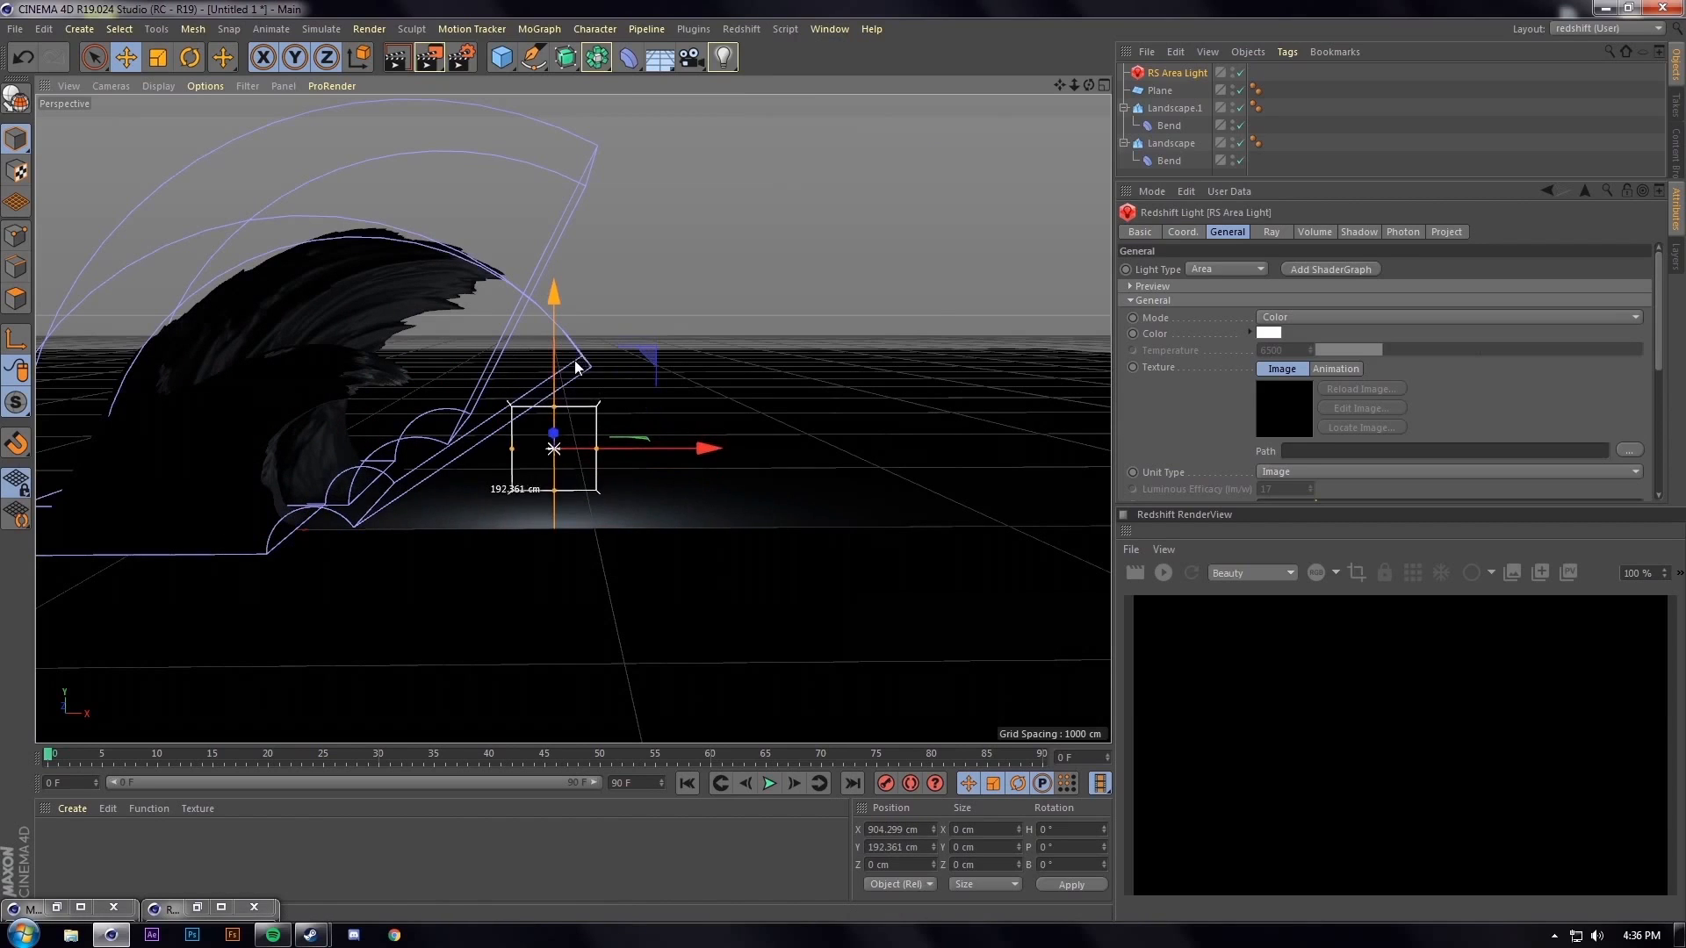
Add a sphere, move it to about X 1258 cm, scale it to 887 cm, and push it back and up
left_click(527, 55)
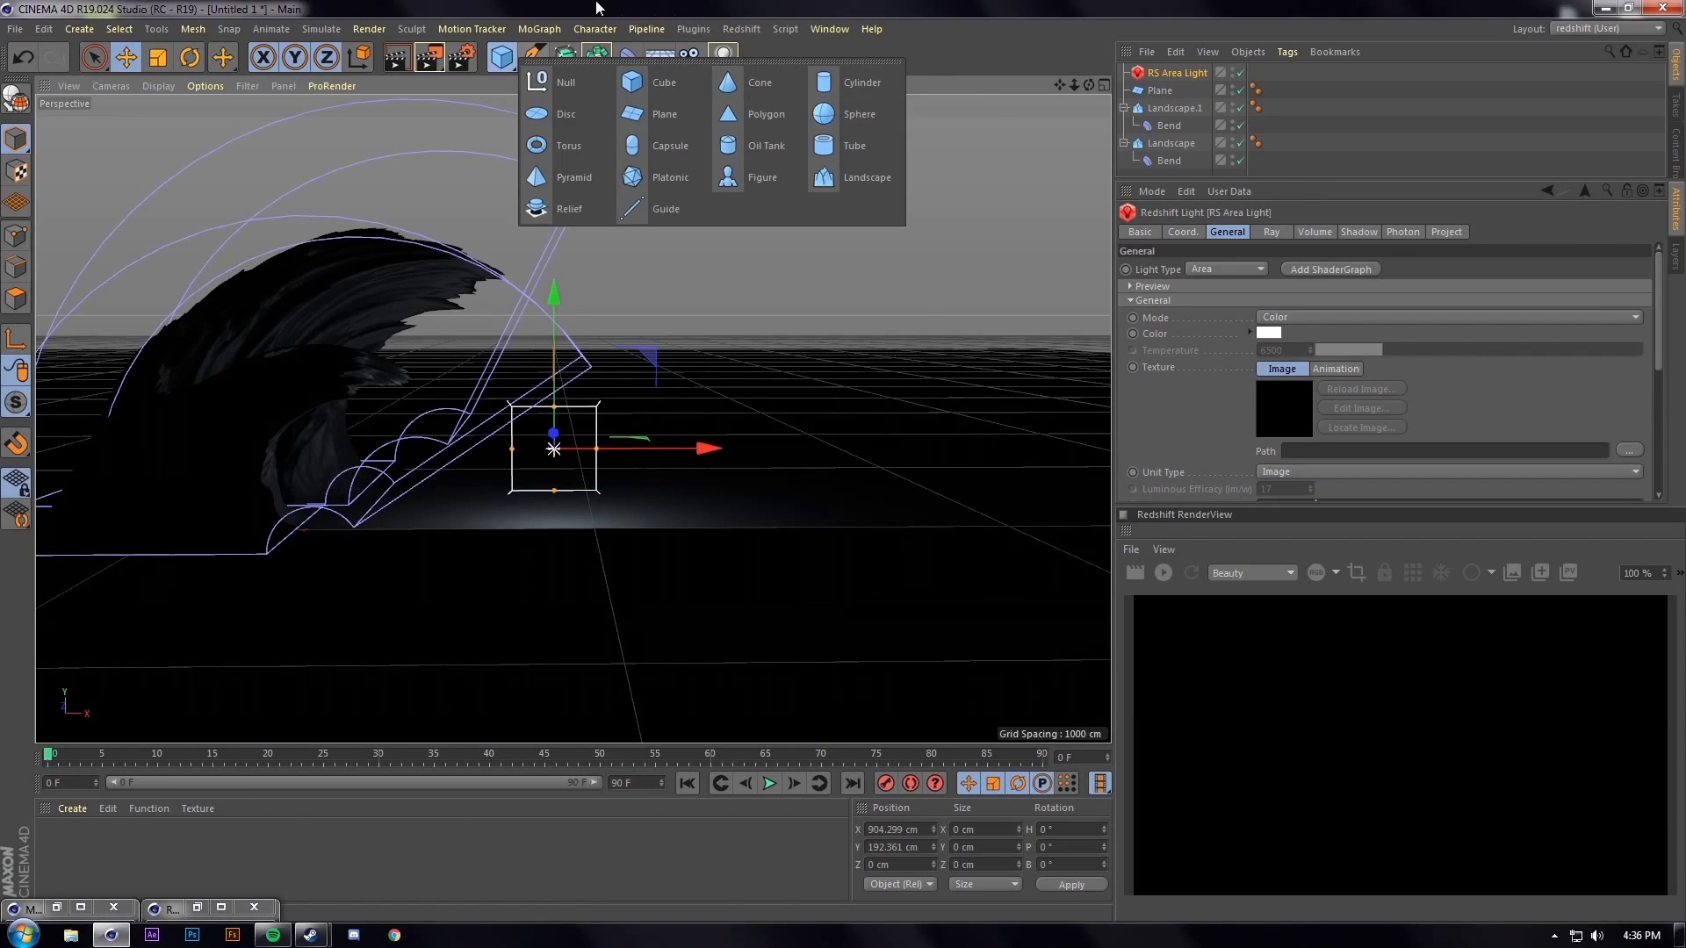
left_click(497, 61)
left_click(836, 144)
left_click_drag(313, 531, 831, 488)
key("t")
left_click_drag(693, 448, 922, 167)
key("e")
left_click_drag(675, 504, 602, 196)
left_click_drag(573, 274, 786, 295)
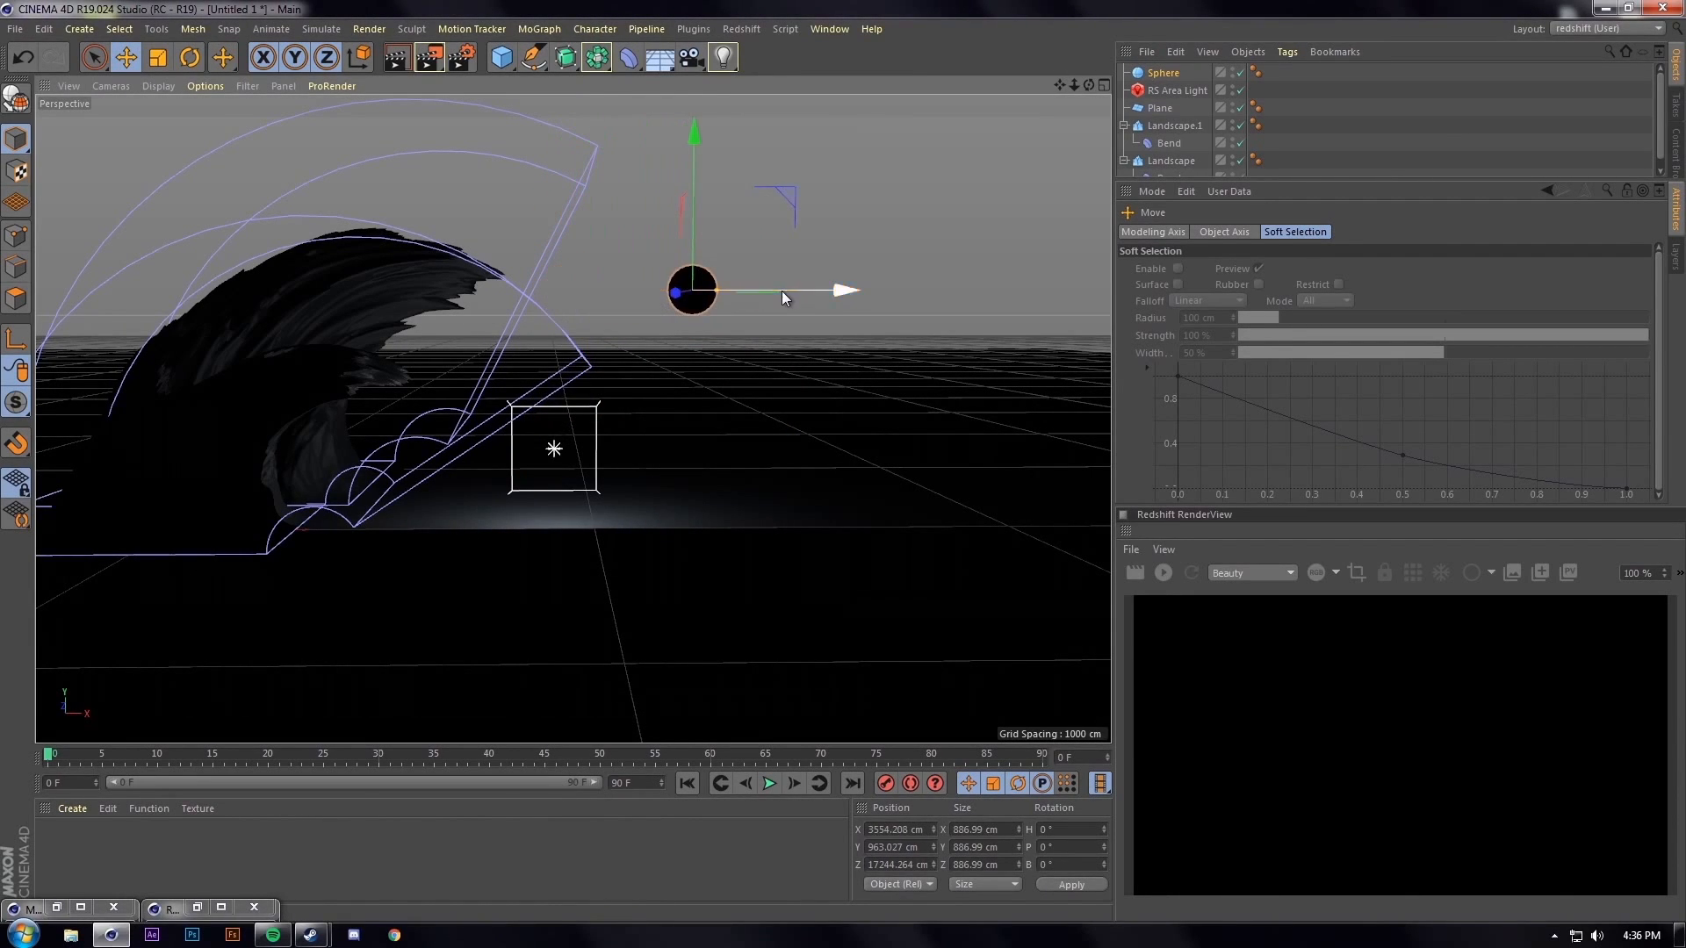
Enlarge the moon sphere to about 2406 cm
left_click_drag(982, 200, 694, 318, "alt")
right_click_drag(694, 318, 599, 328, "alt")
middle_click_drag(599, 329, 672, 252, "alt")
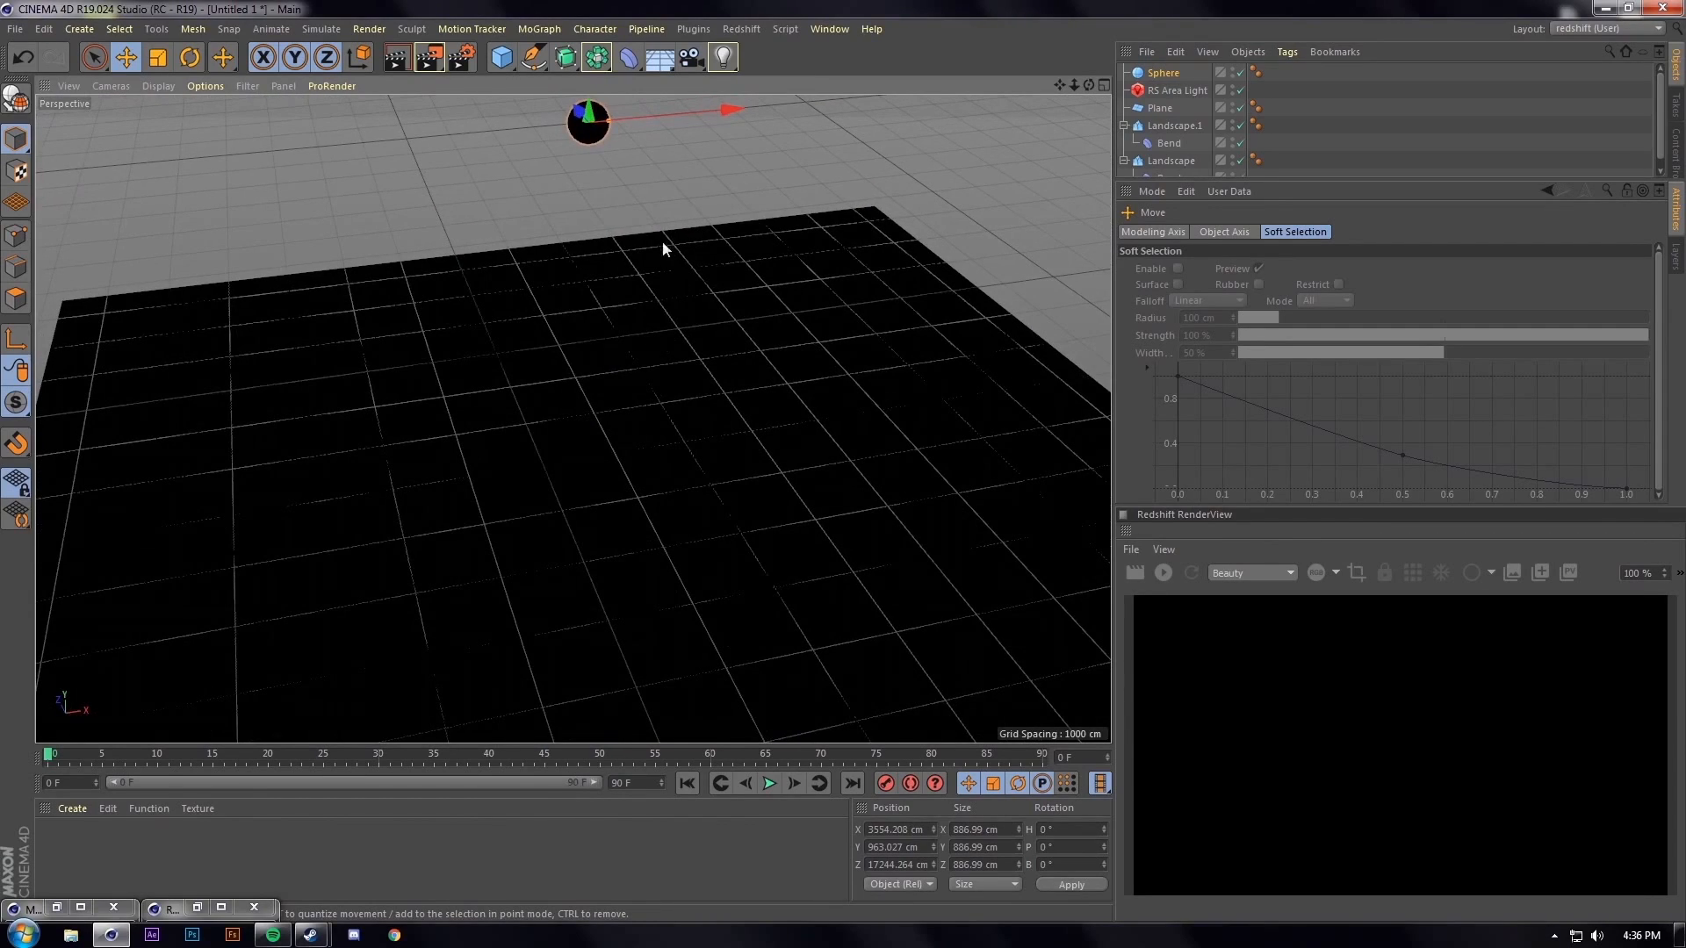
right_click_drag(637, 180, 666, 216, "alt")
middle_click_drag(667, 216, 597, 483, "alt")
key("t")
left_click_drag(557, 409, 662, 426)
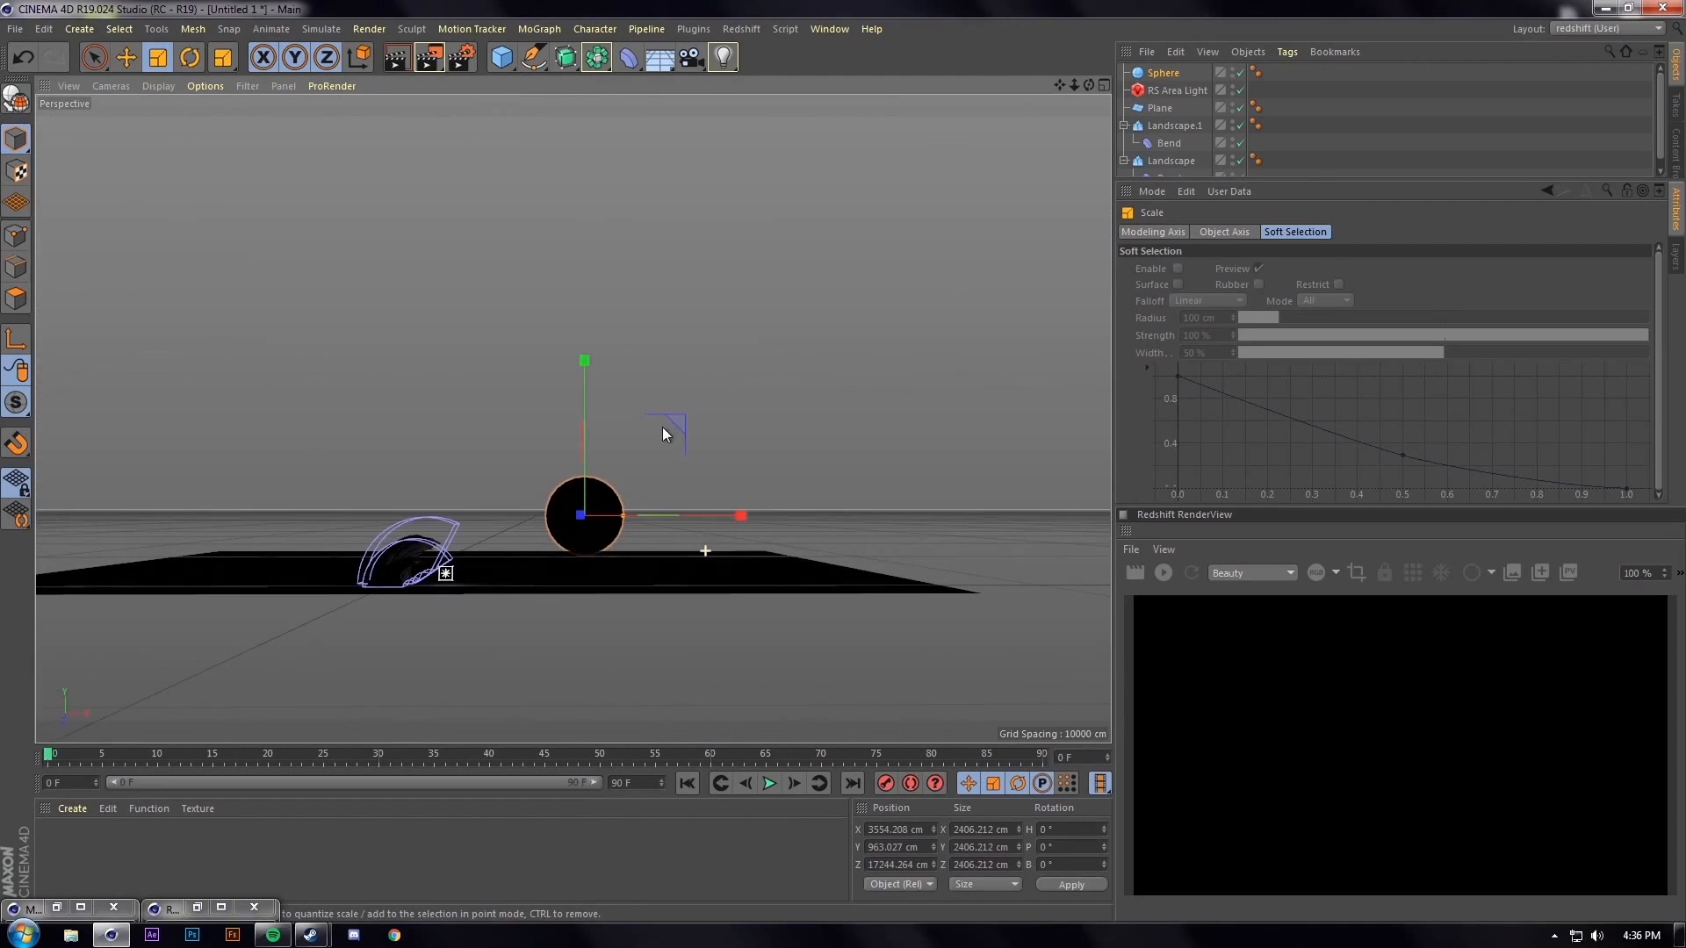
Select both Landscape formations and push them back along Z
middle_click_drag(409, 600, 477, 588, "alt")
right_click_drag(478, 587, 651, 289, "alt")
middle_click_drag(652, 289, 551, 623, "alt")
right_click_drag(550, 623, 606, 561, "alt")
middle_click_drag(605, 561, 636, 534, "alt")
left_click_drag(636, 534, 632, 538, "alt")
left_click(338, 488)
right_click_drag(606, 399, 560, 523, "alt")
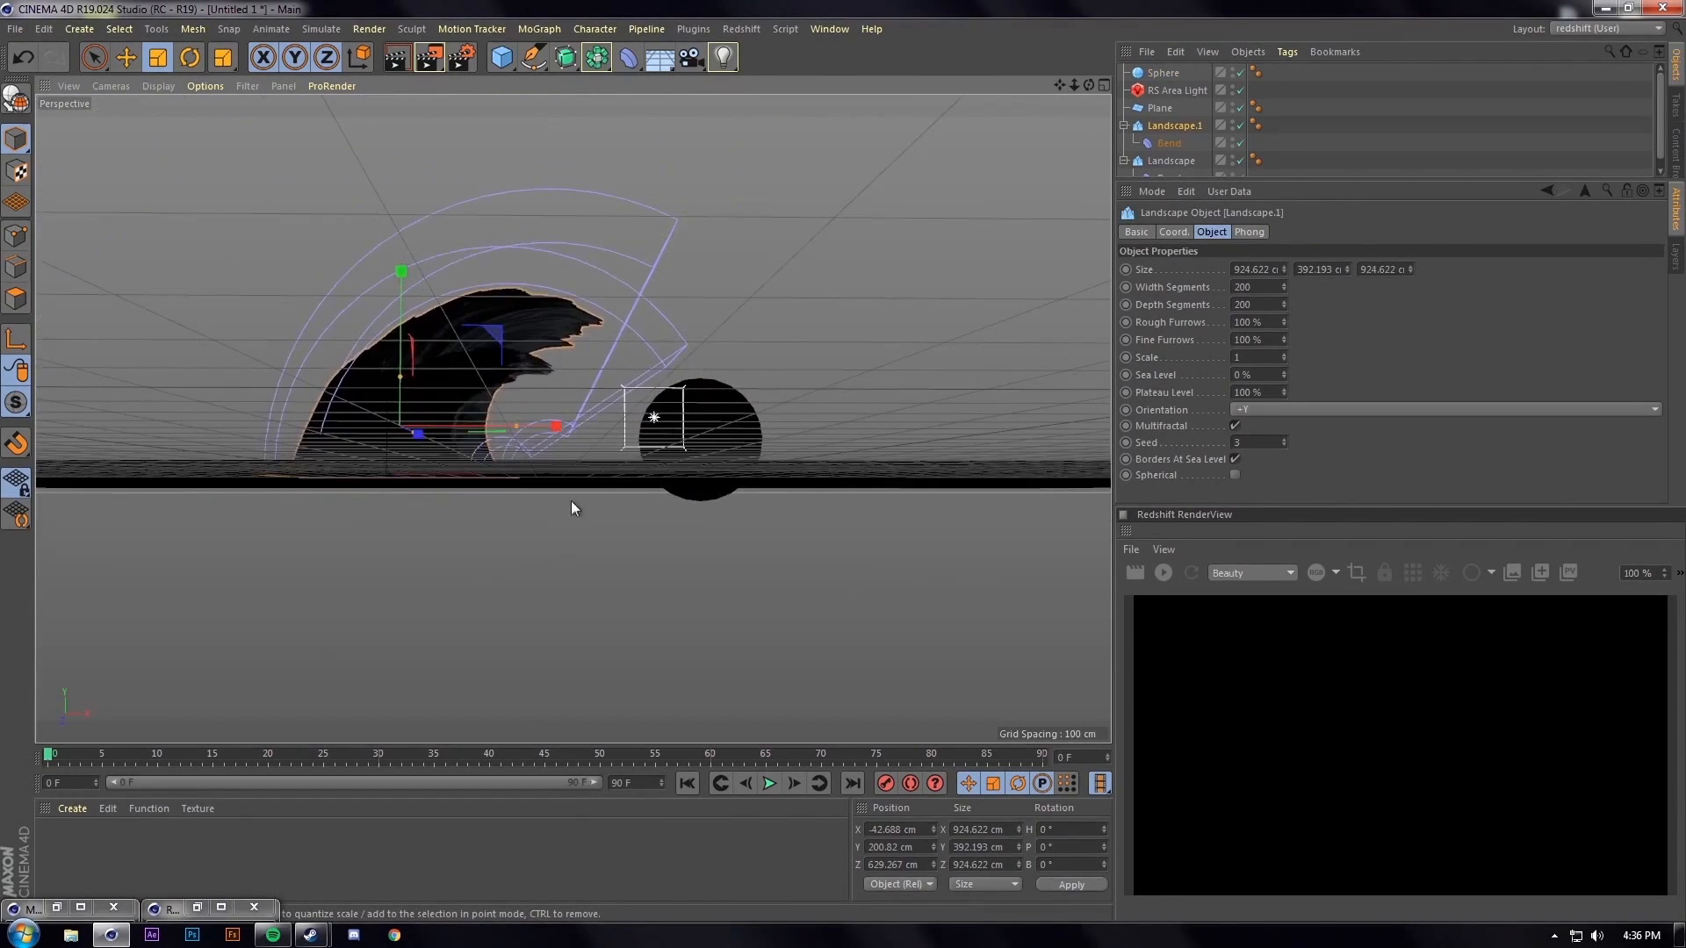
left_click_drag(612, 398, 607, 460, "alt")
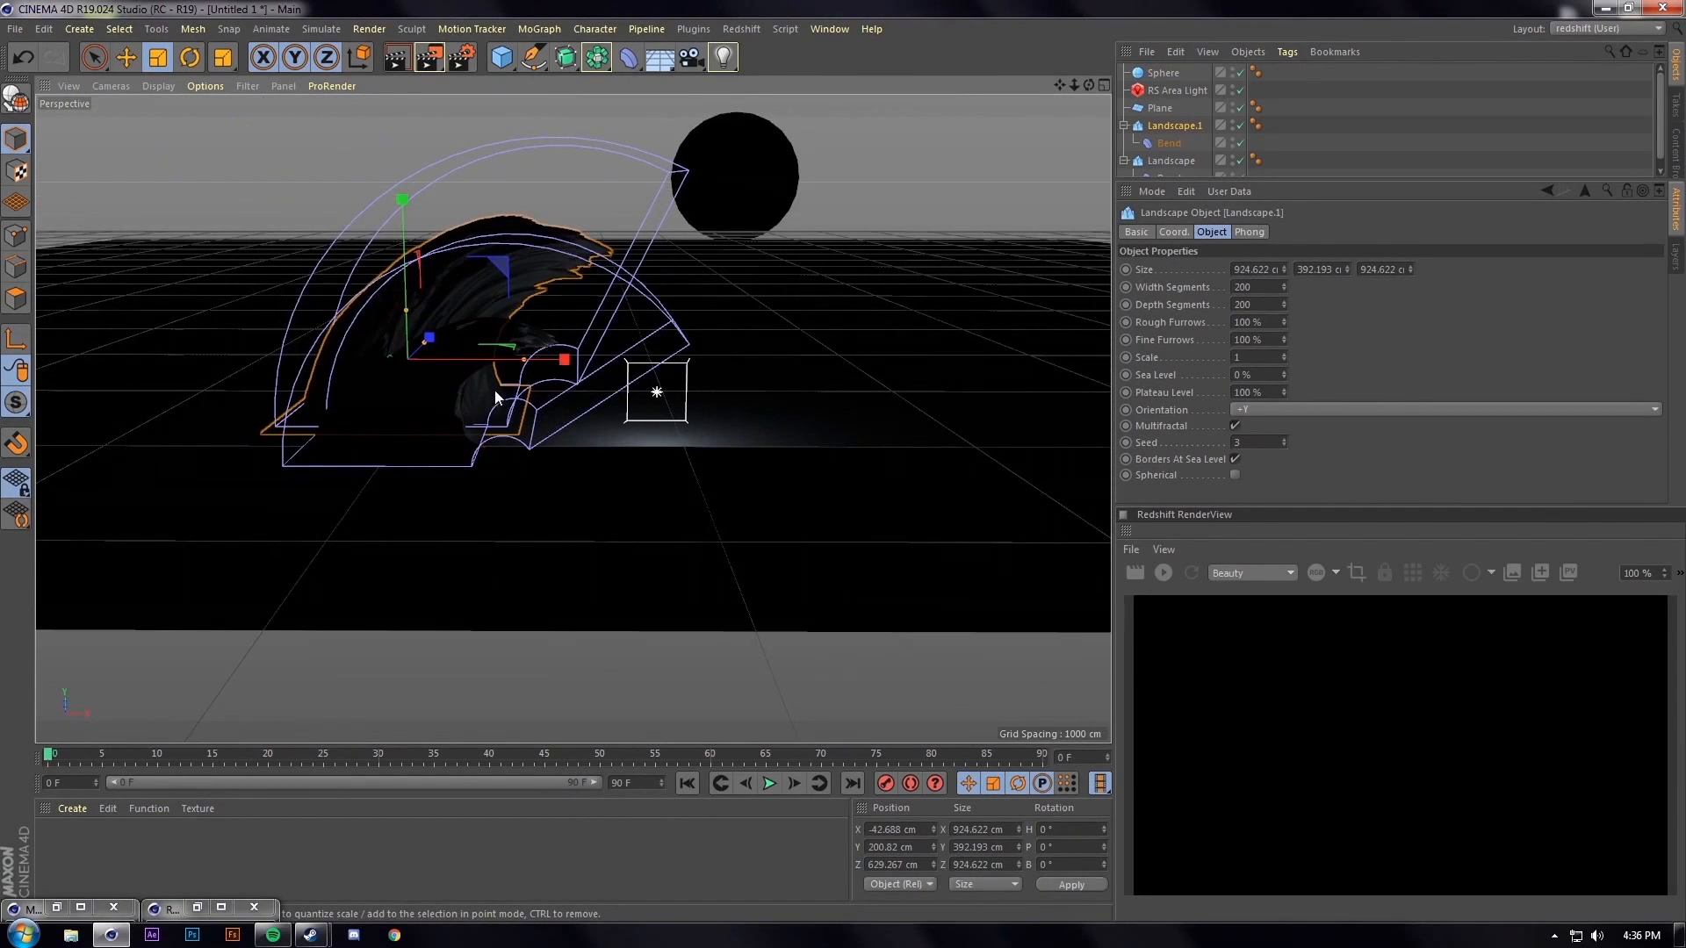
left_click(1157, 161, "ctrl")
key("e")
left_click_drag(423, 365, 470, 314)
Pull the ground plane forward to Z 4615.65 cm
middle_click_drag(676, 350, 640, 425, "alt")
left_click(621, 478)
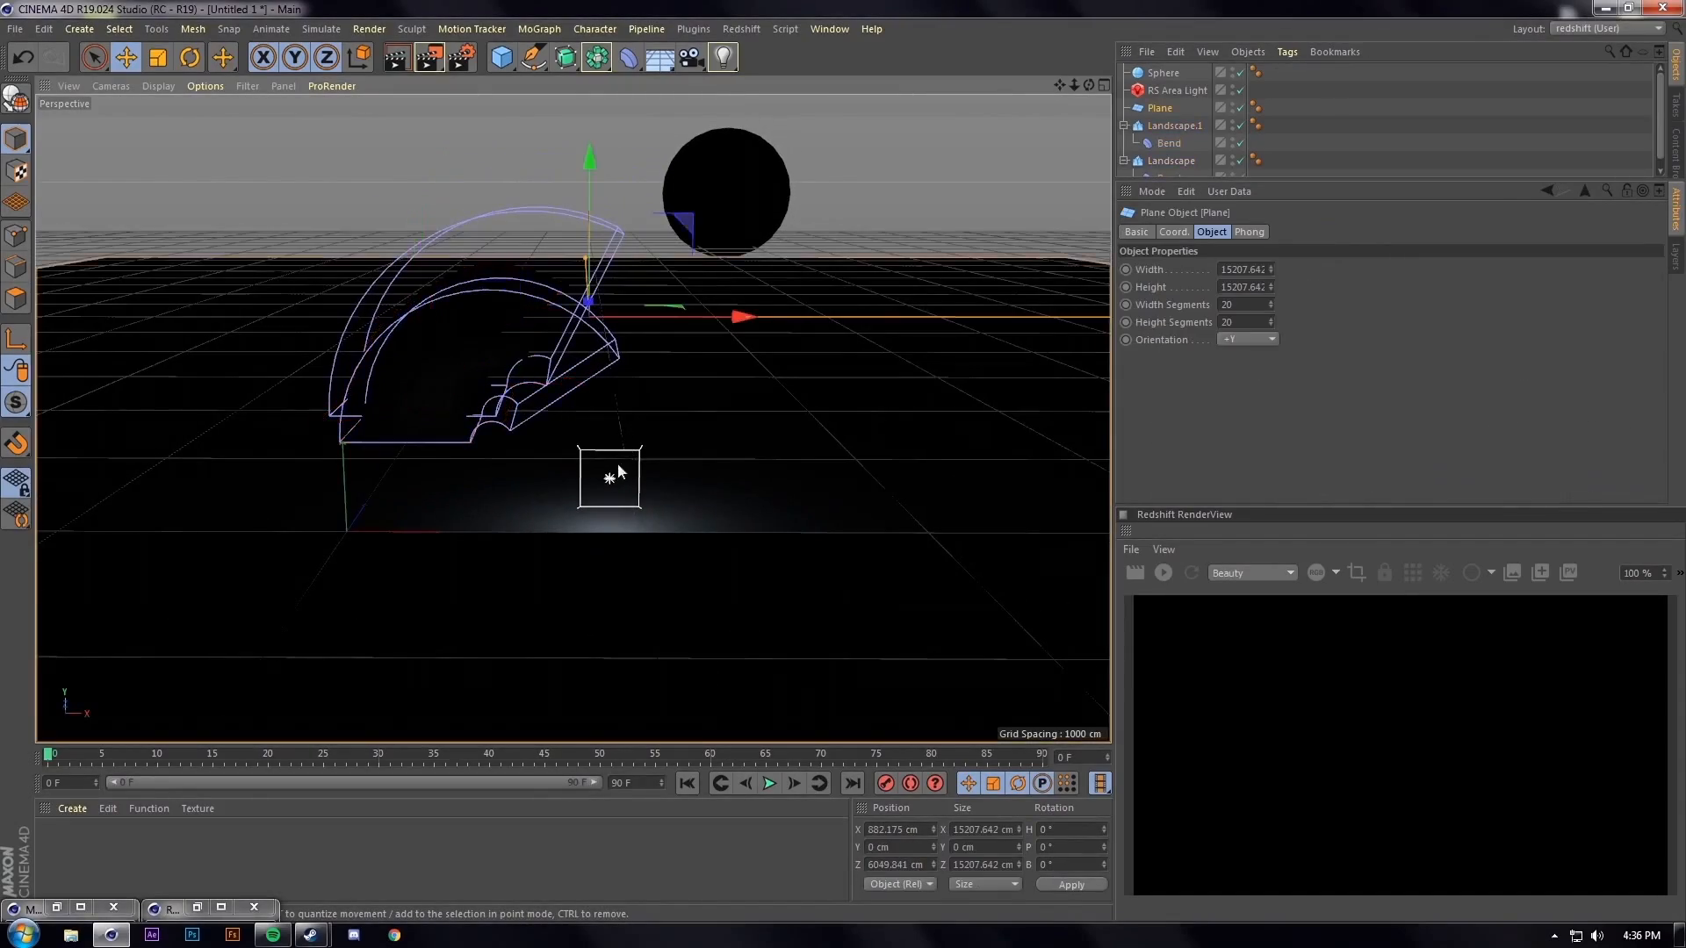
right_click_drag(629, 380, 672, 295, "alt")
middle_click_drag(672, 295, 664, 325, "alt")
right_click_drag(664, 325, 649, 379, "alt")
middle_click_drag(650, 379, 656, 314, "alt")
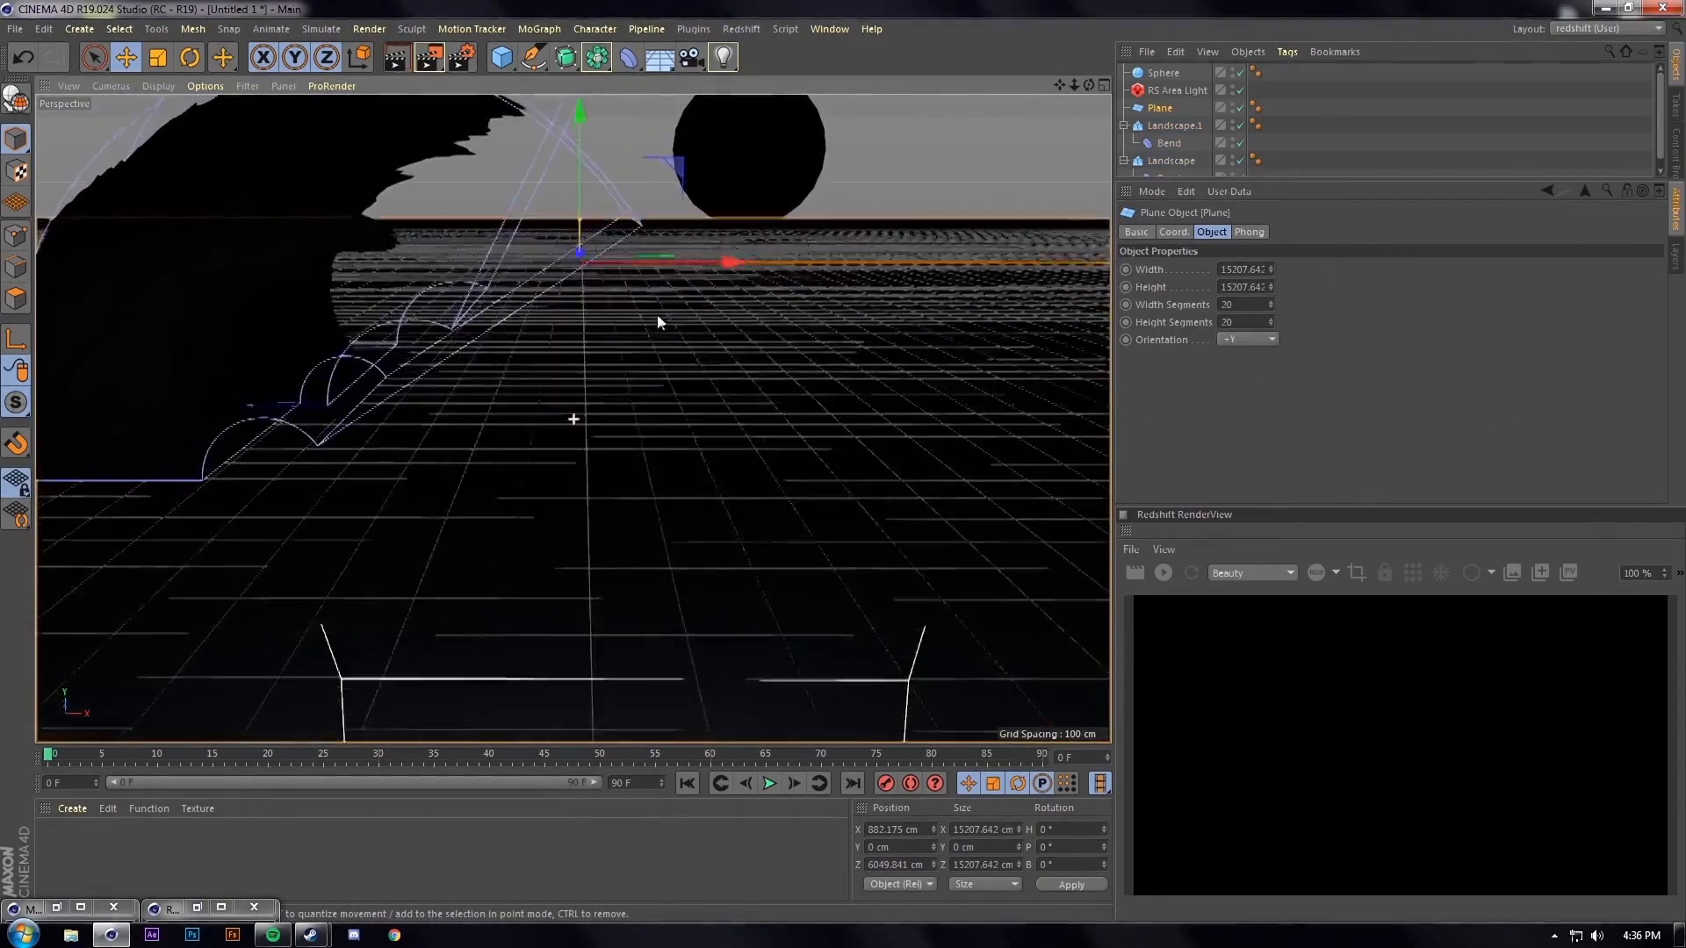
left_click_drag(657, 314, 655, 339, "alt")
middle_click_drag(656, 339, 650, 362, "alt")
left_click(731, 213)
left_click_drag(715, 346, 687, 417, "alt")
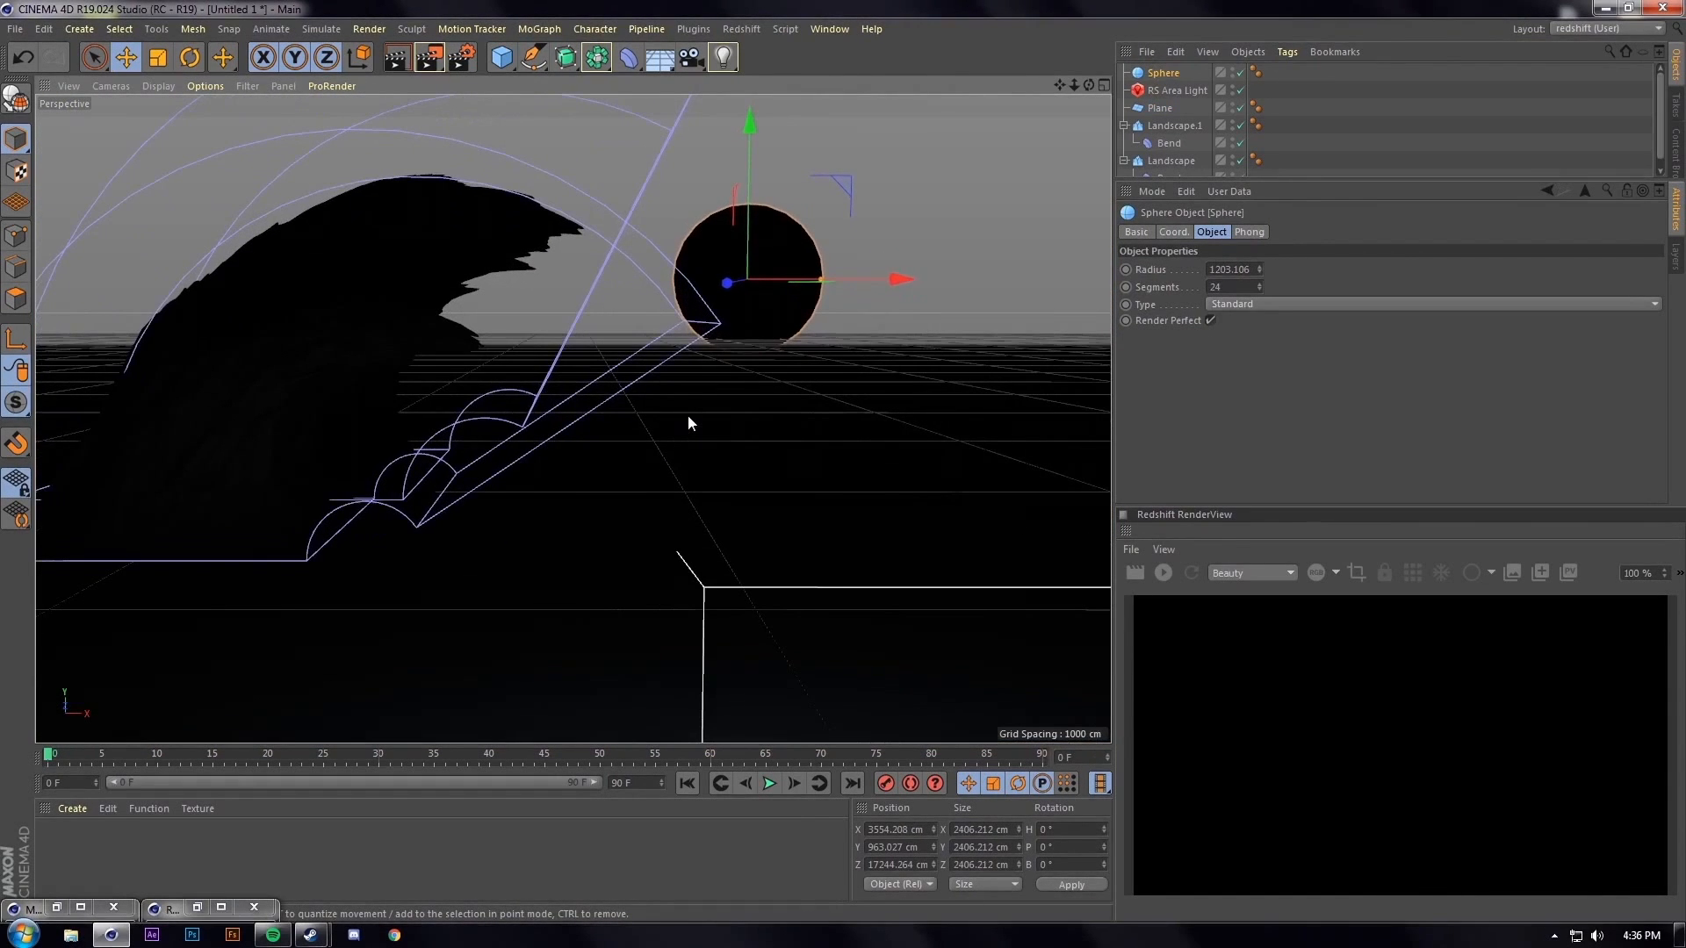
left_click(745, 424)
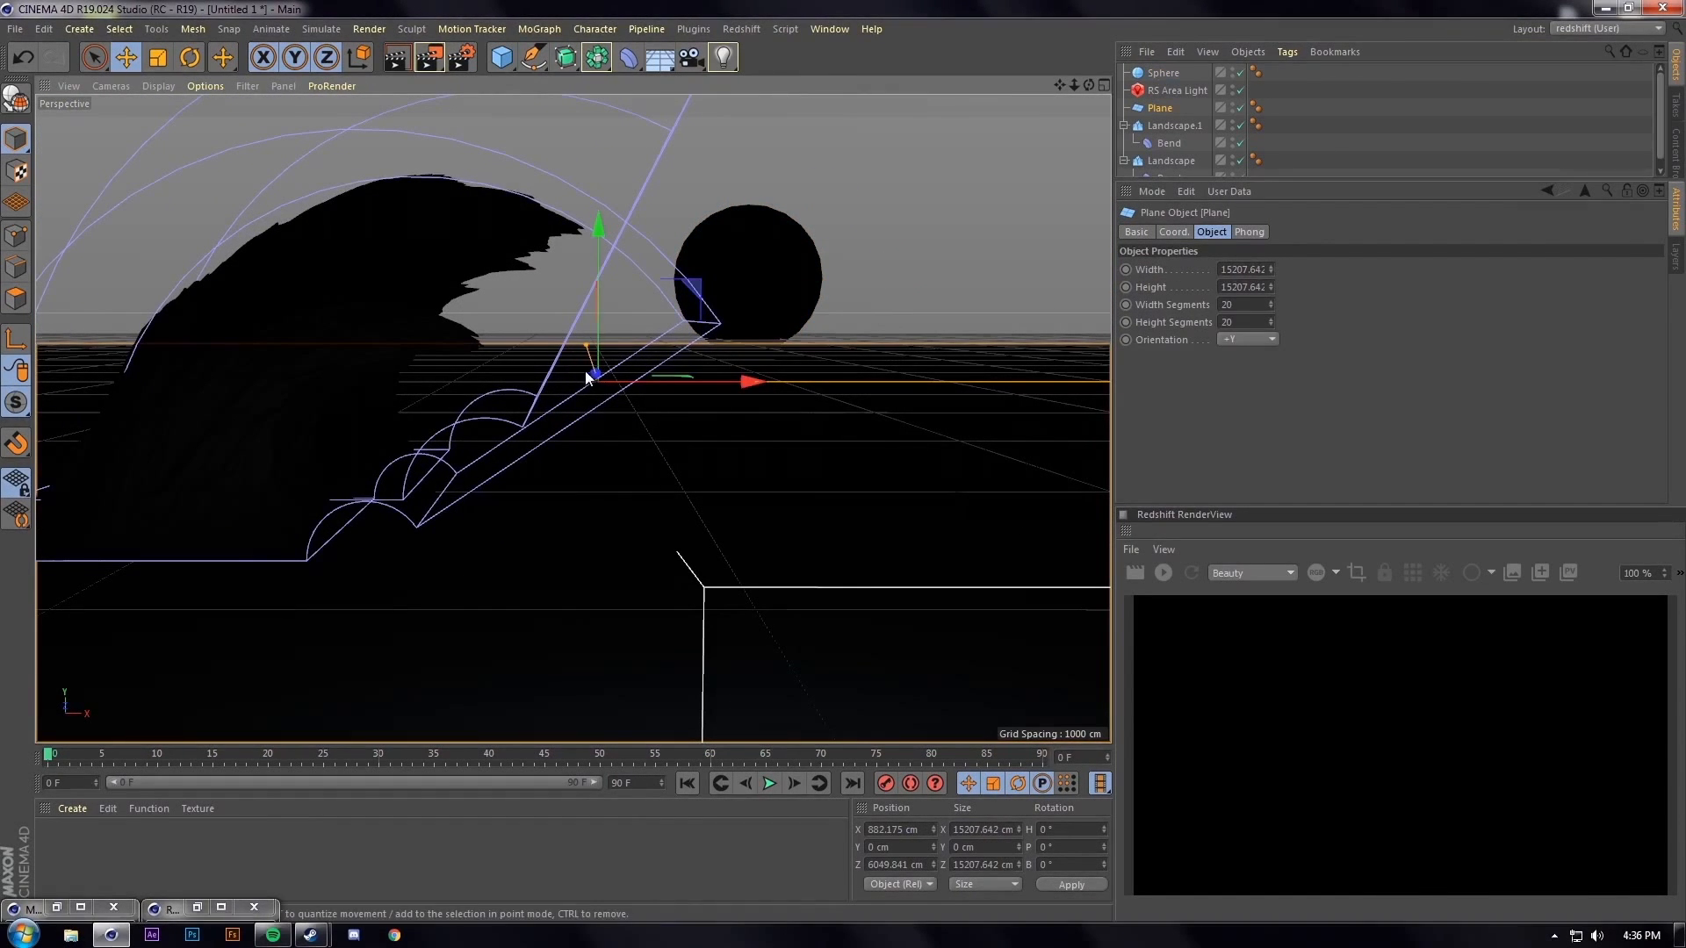
left_click_drag(593, 379, 550, 382)
Raise the moon sphere higher above the horizon
left_click(753, 260)
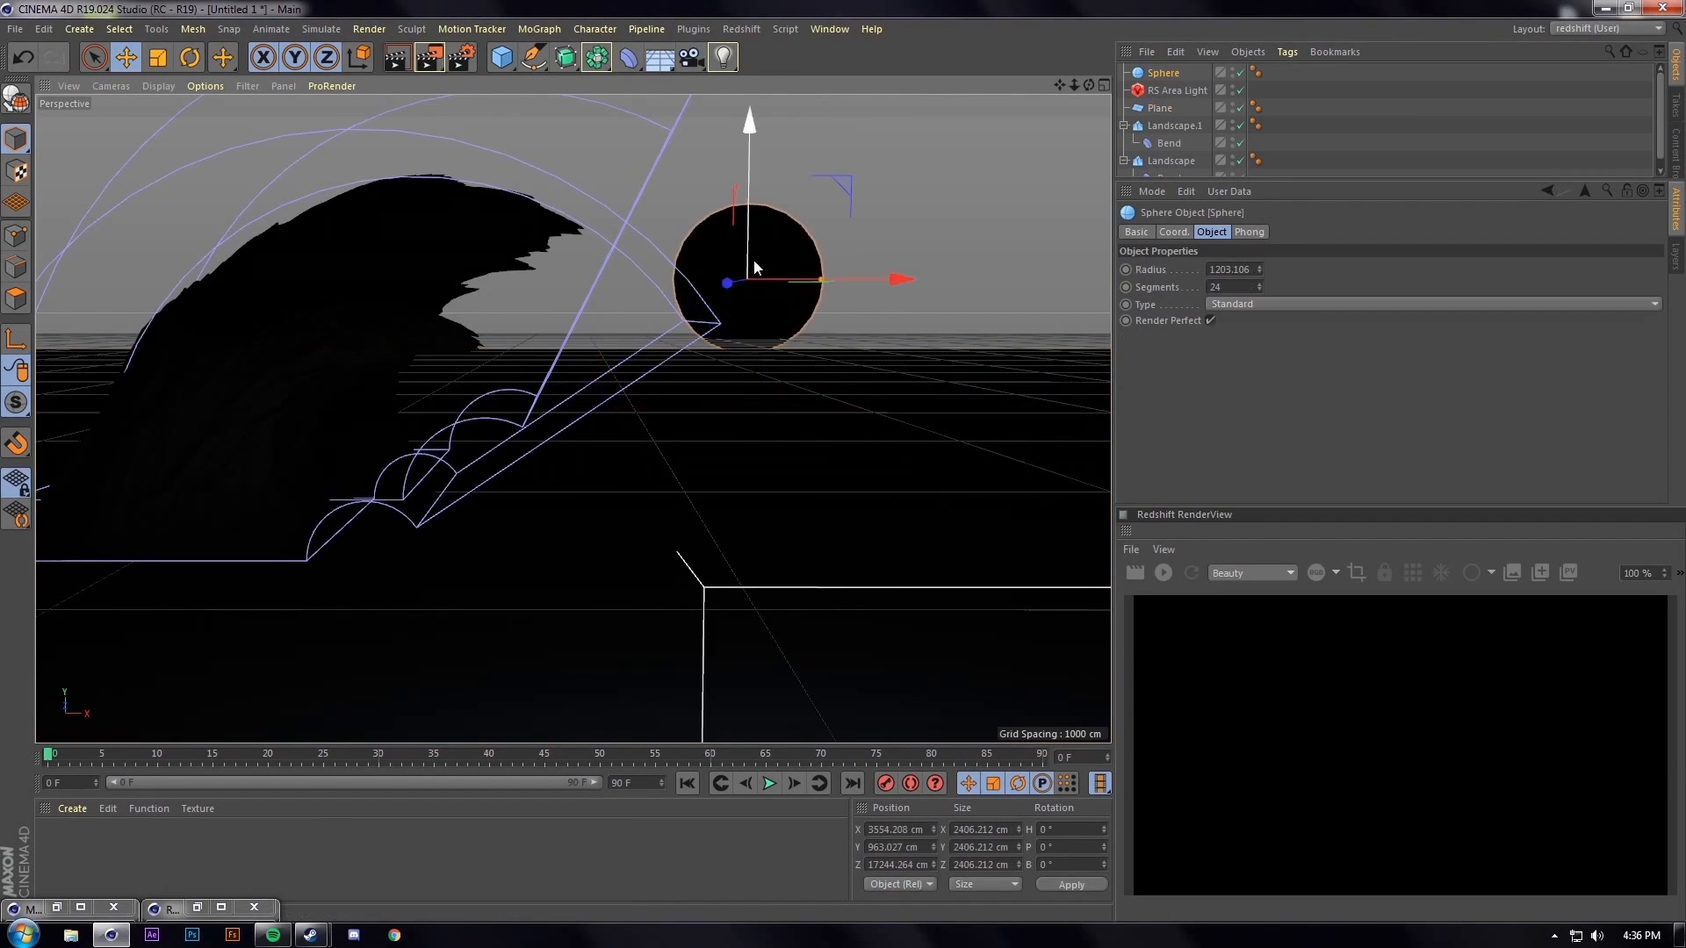
left_click_drag(753, 237, 759, 177)
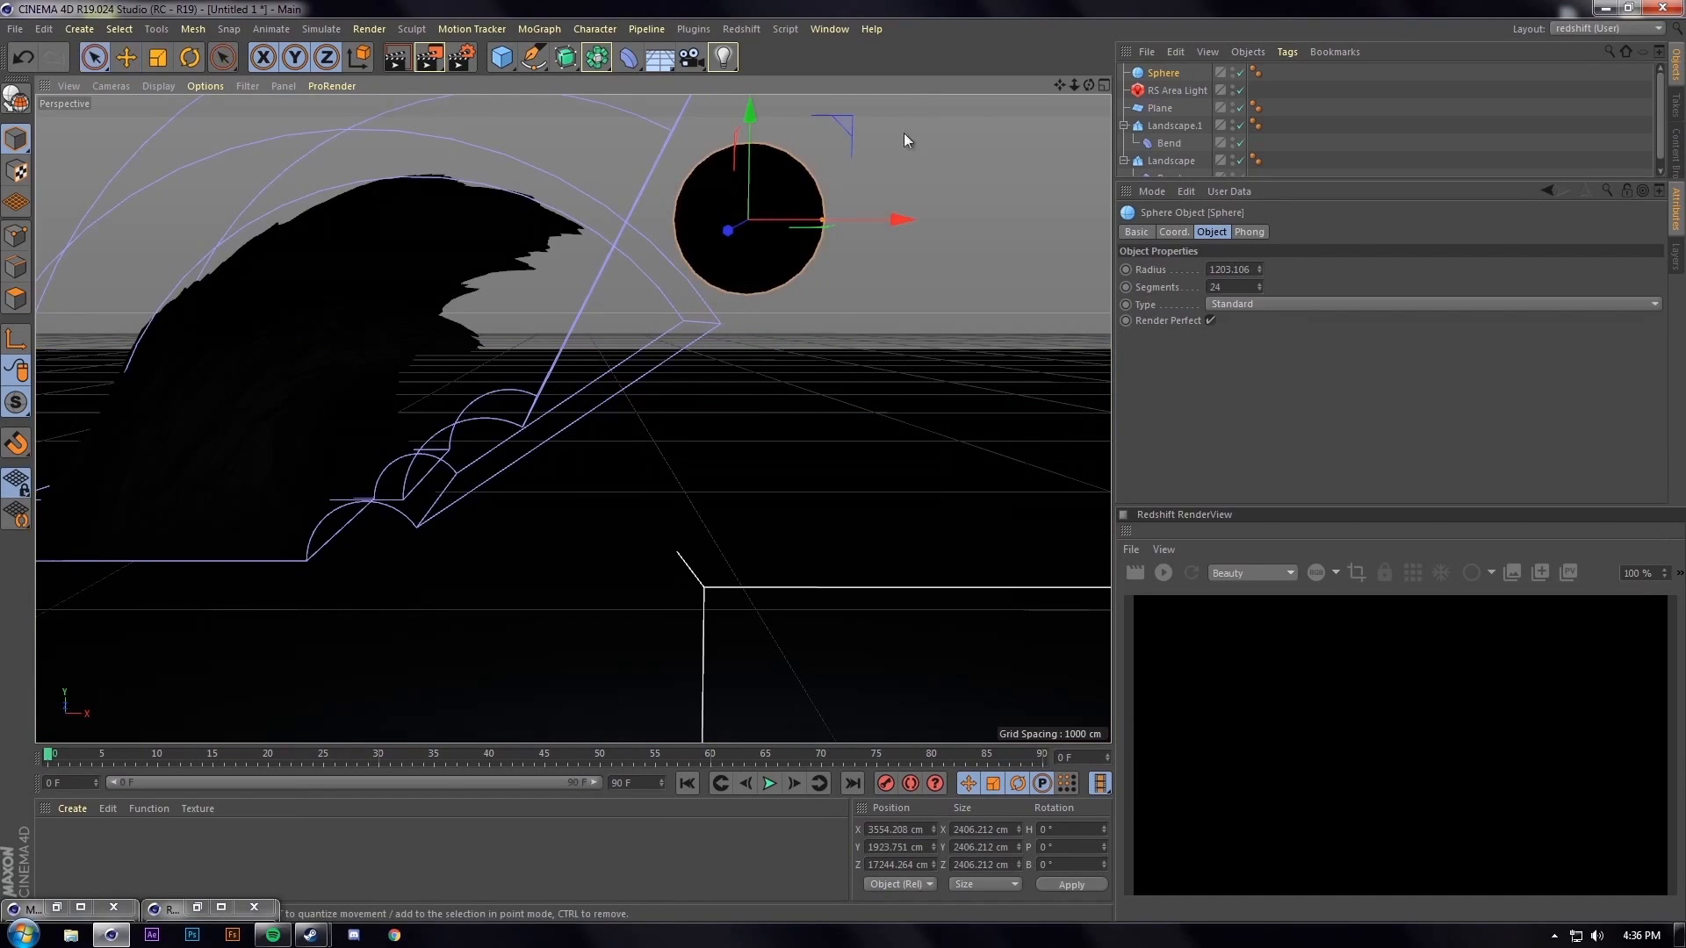
key("space")
Set the RS Area Light's shape to Mesh, link the Sphere as its mesh, and tick Visible
left_click(1178, 108)
left_click(1176, 92)
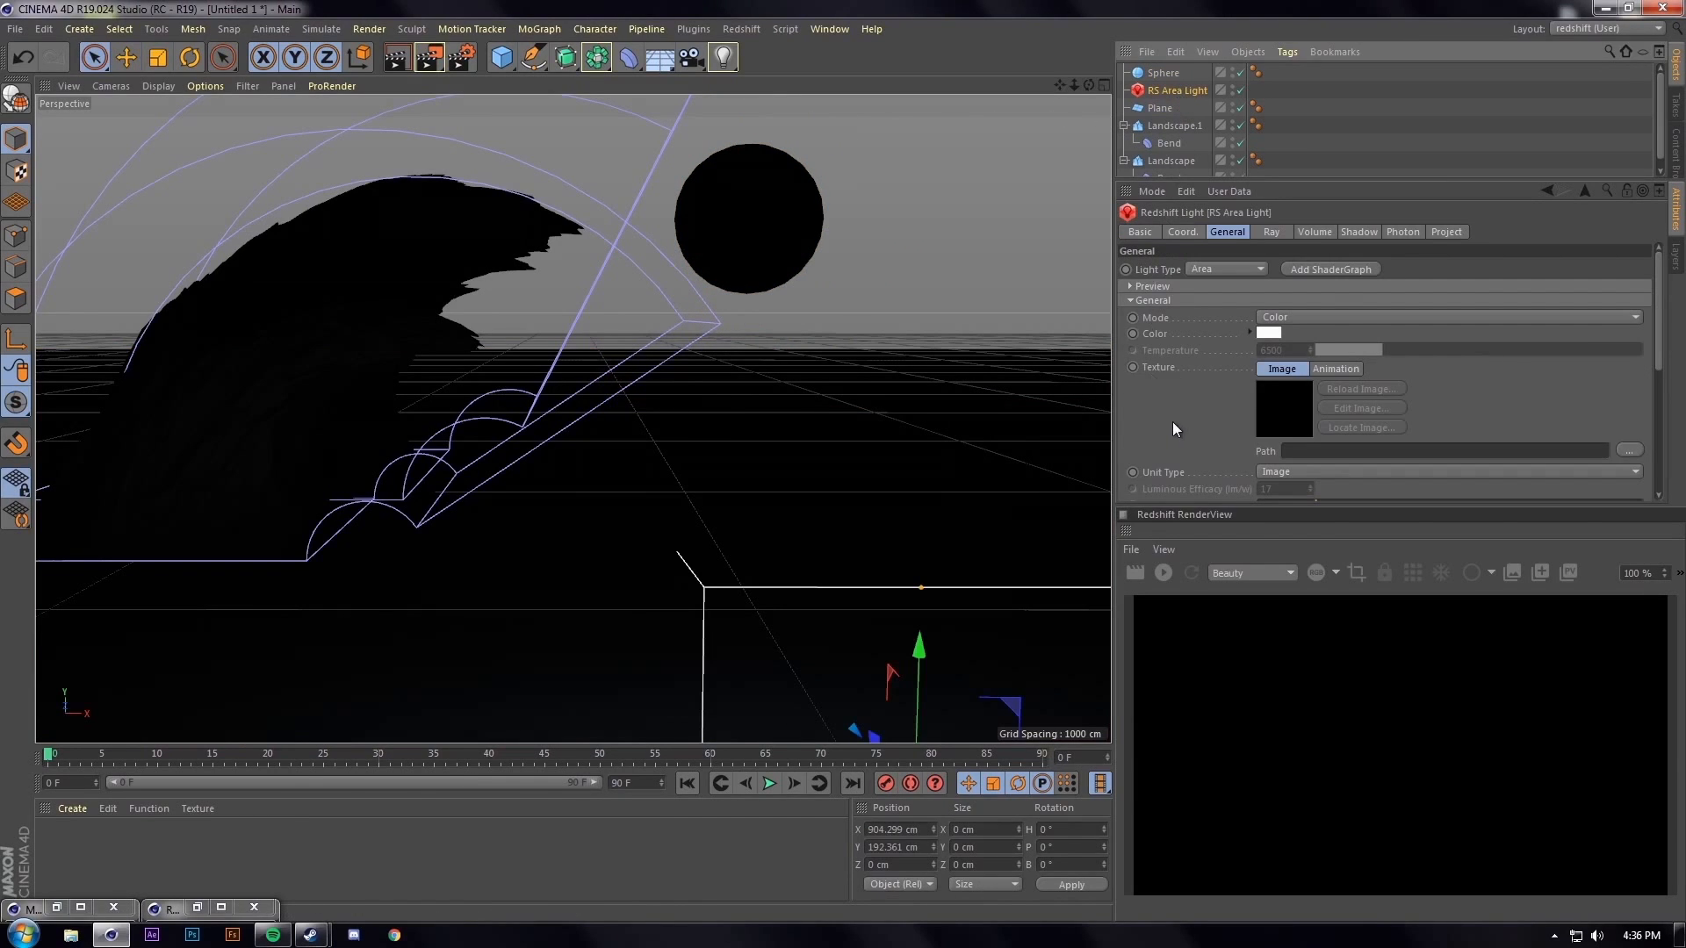
scroll(1172, 422, "down", 5)
scroll(1178, 313, "down", 1)
left_click(1274, 357)
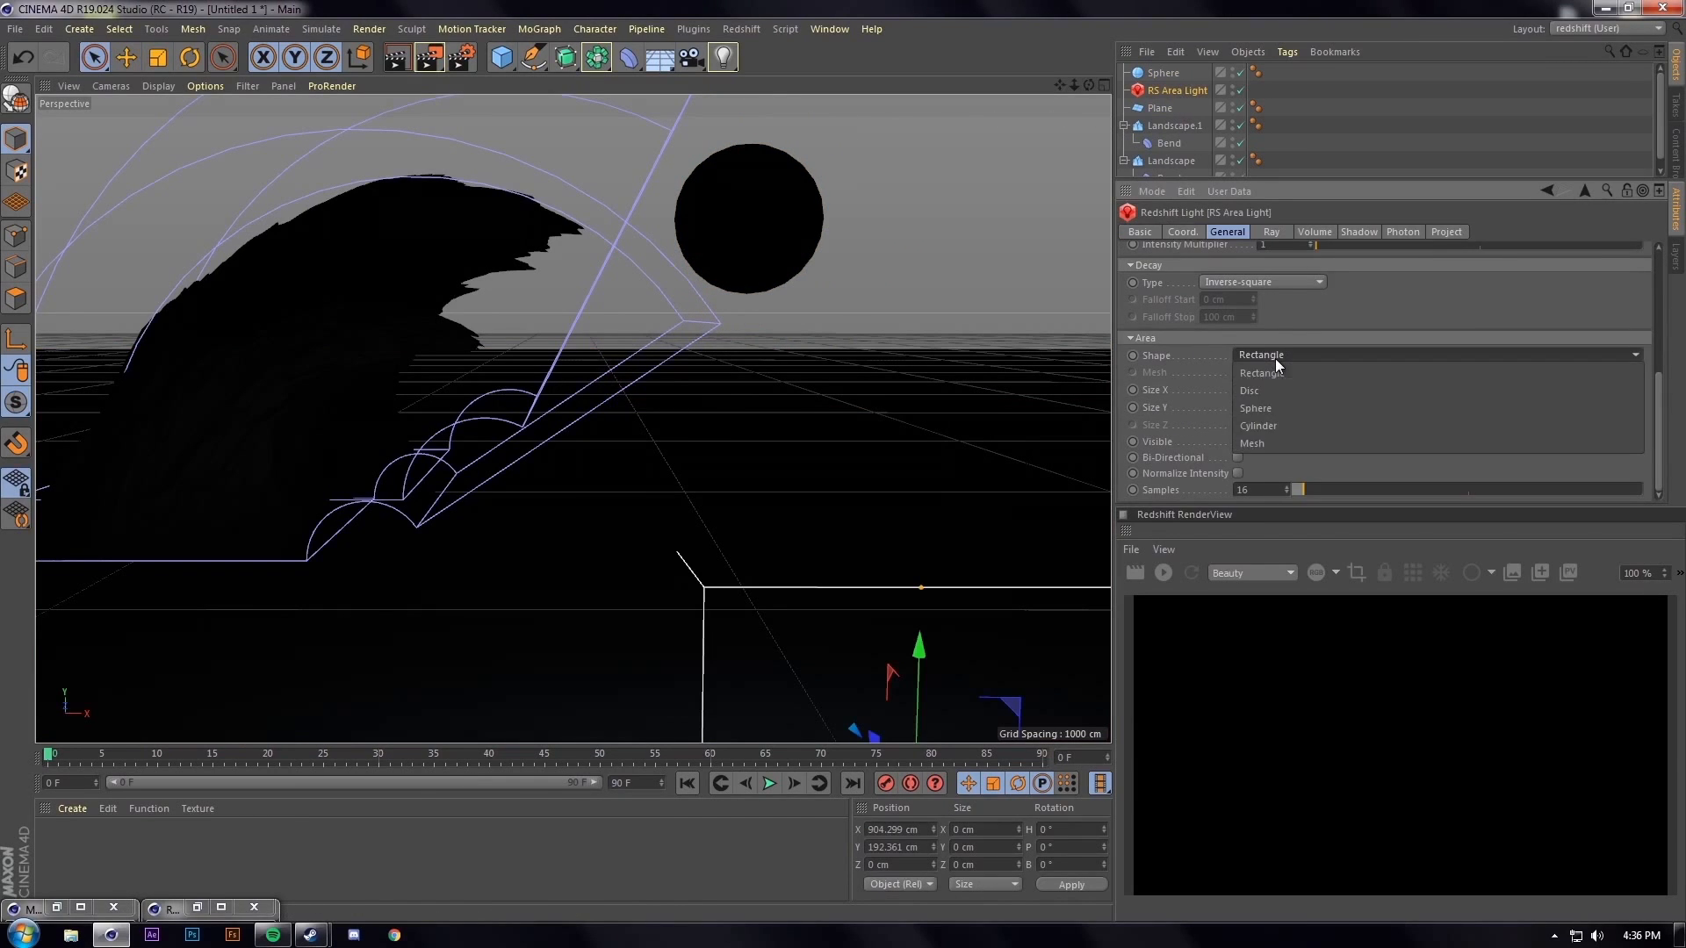
left_click(1264, 443)
left_click_drag(1155, 77, 1247, 379)
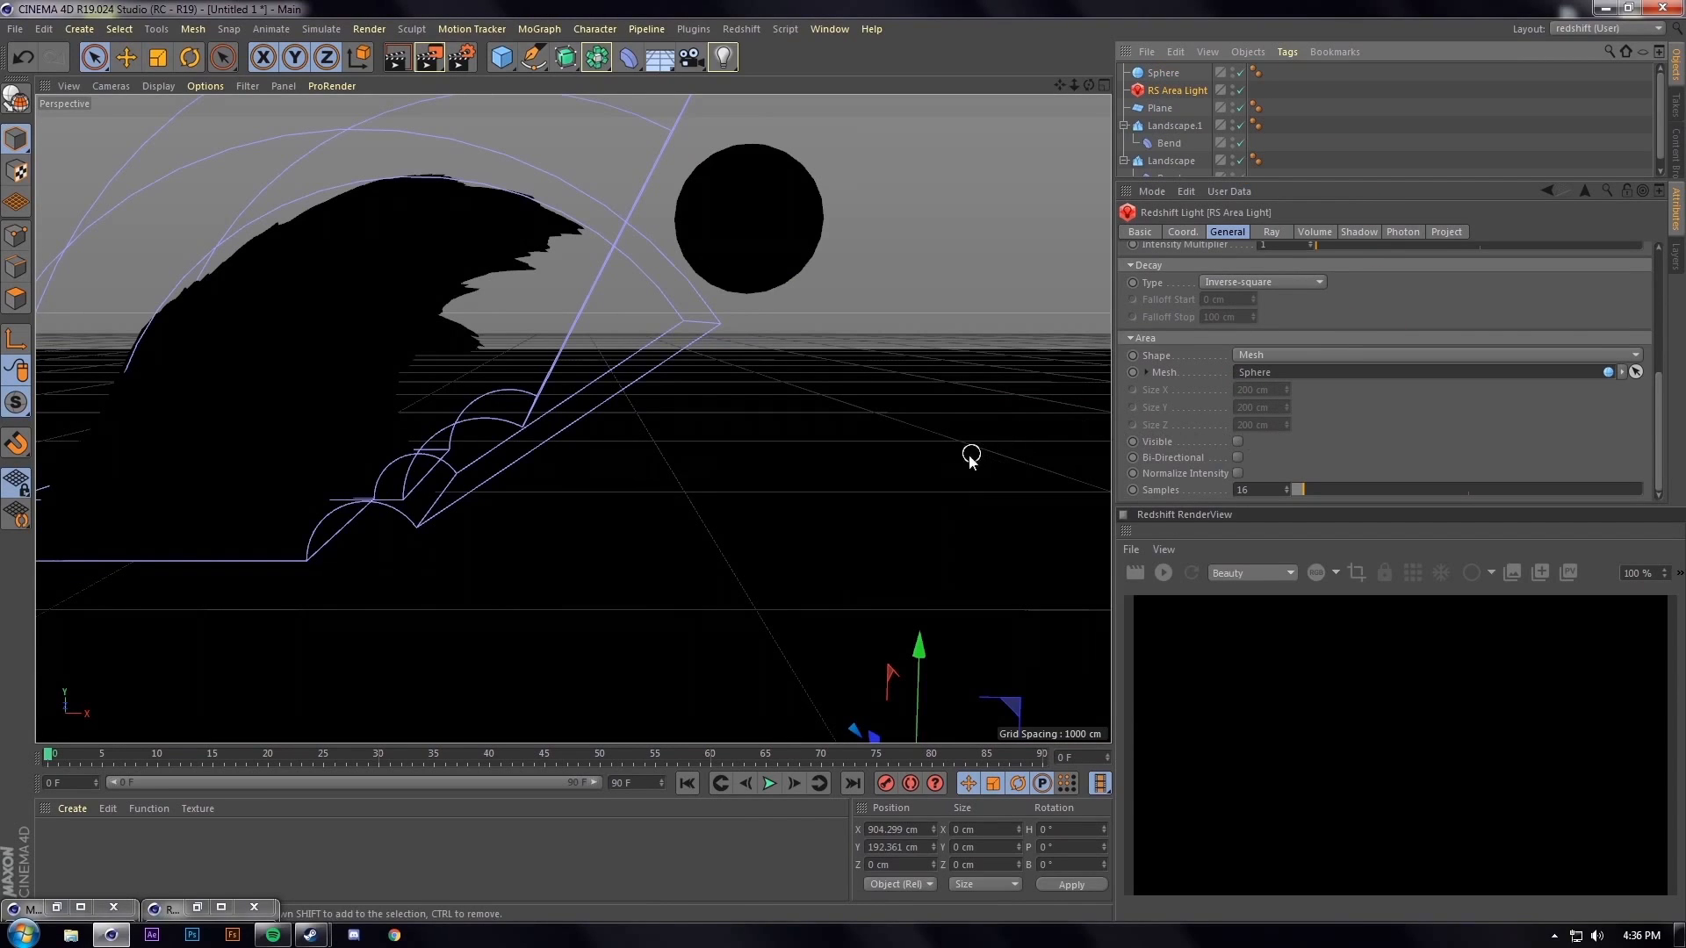
left_click(1237, 441)
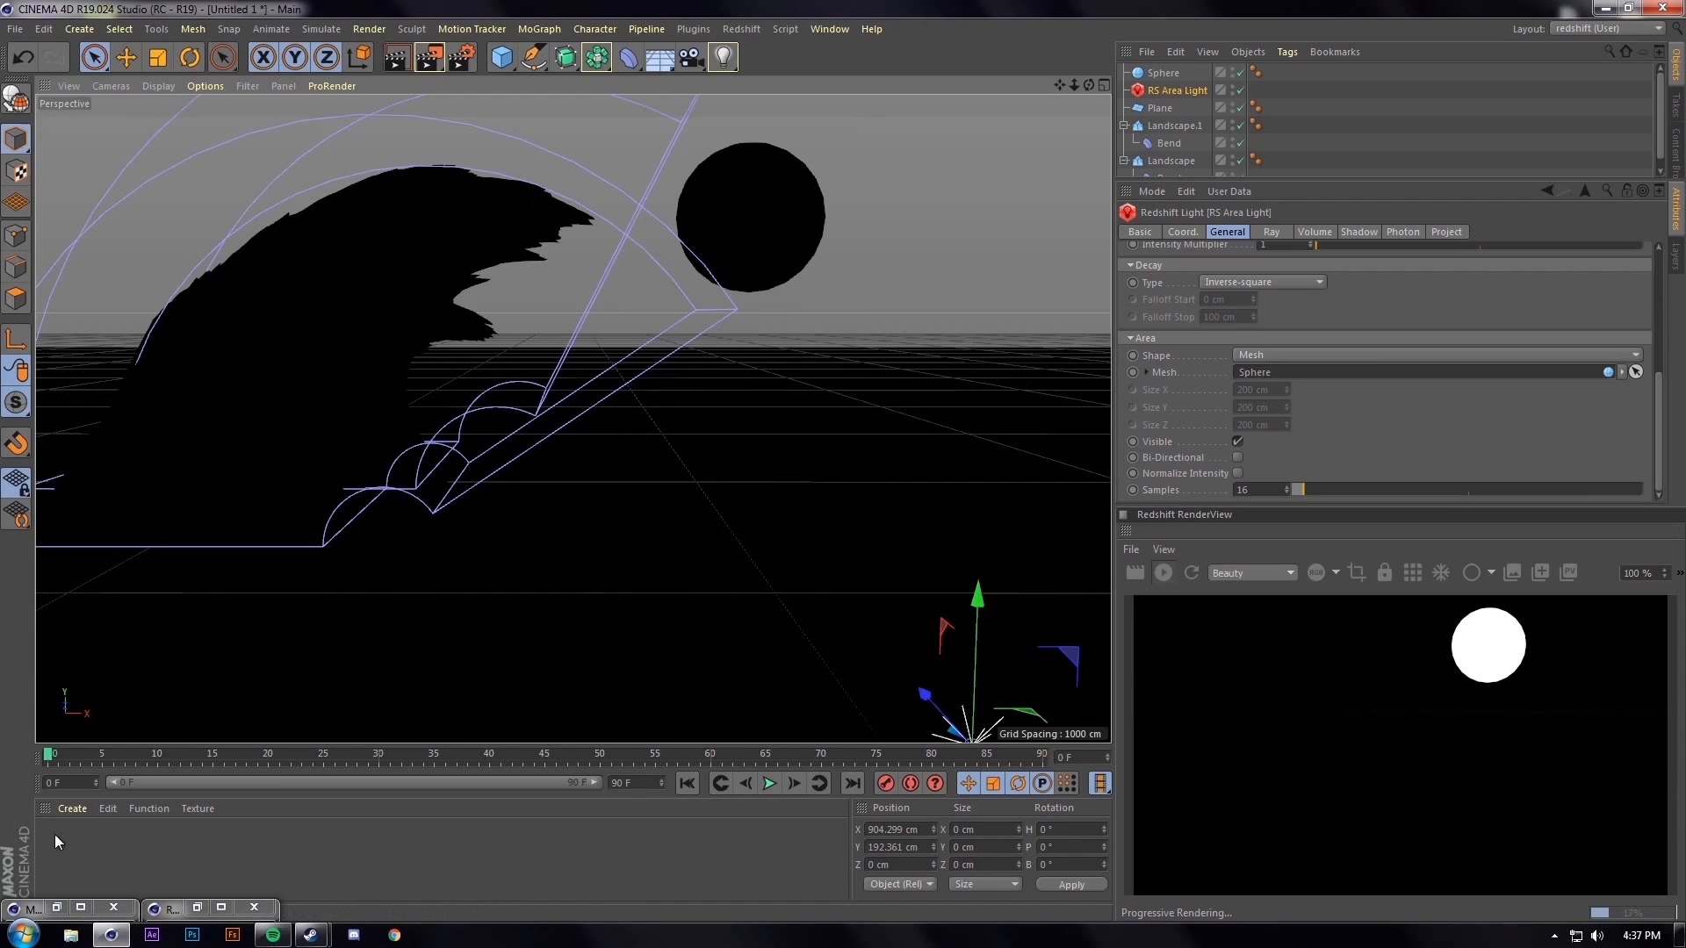
left_click(126, 58)
middle_click_drag(812, 438, 755, 452, "alt")
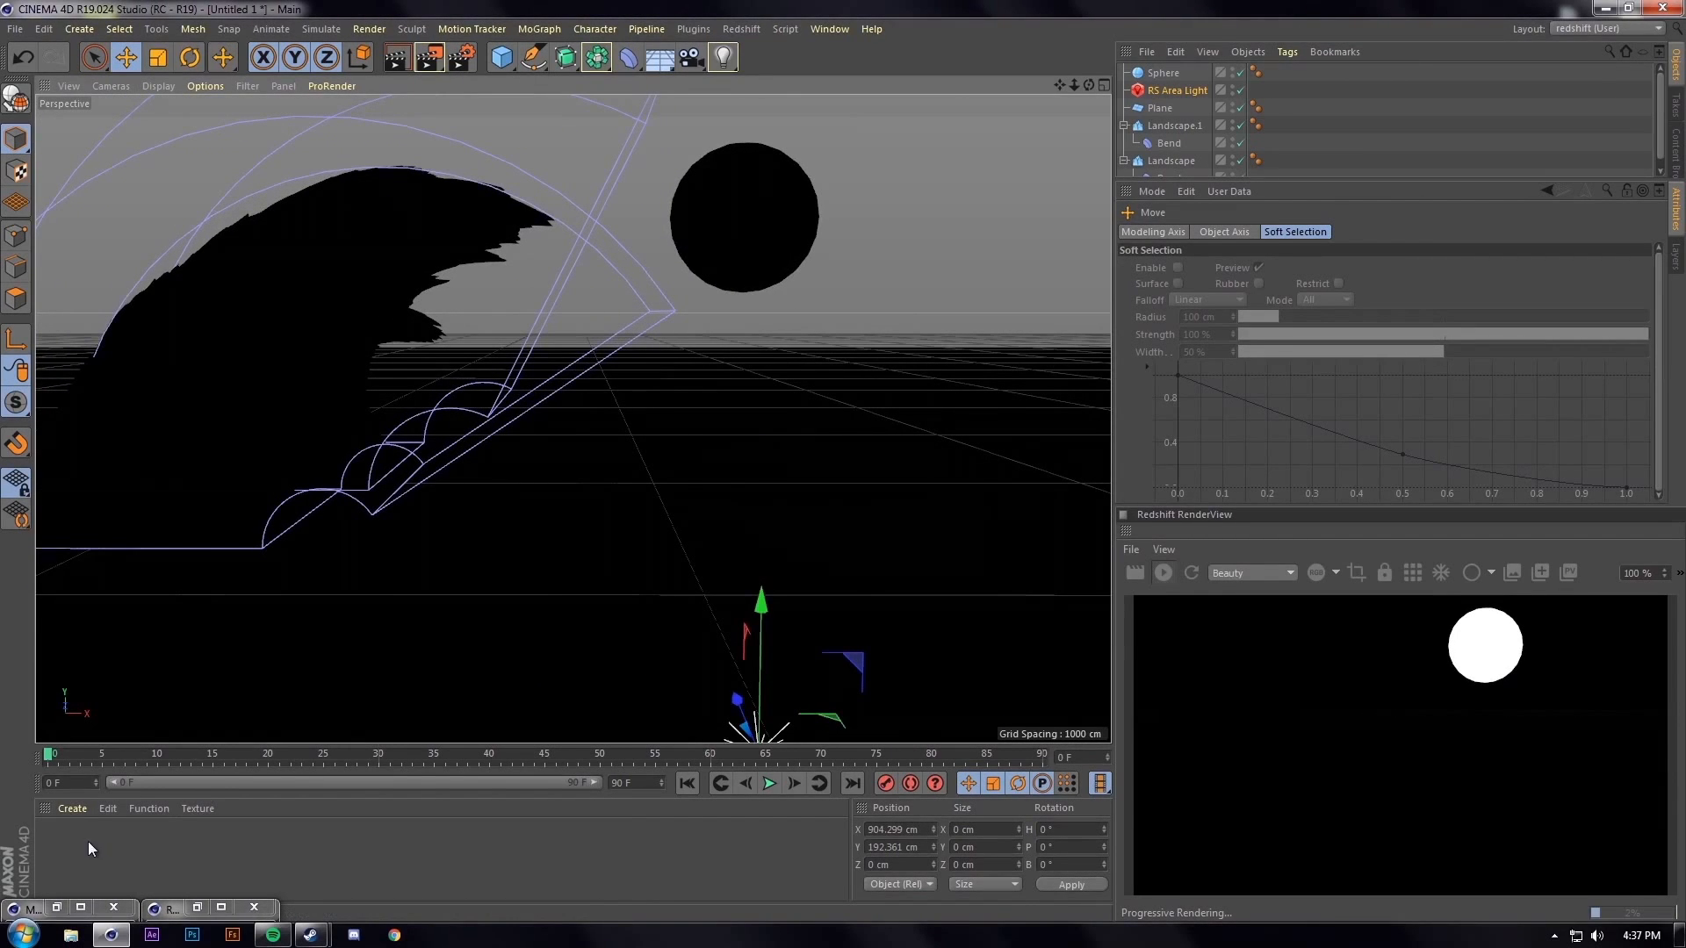
Create a Redshift material named 'Ground' and apply it to the ground plane
left_click(70, 809)
mouse_move(297, 684)
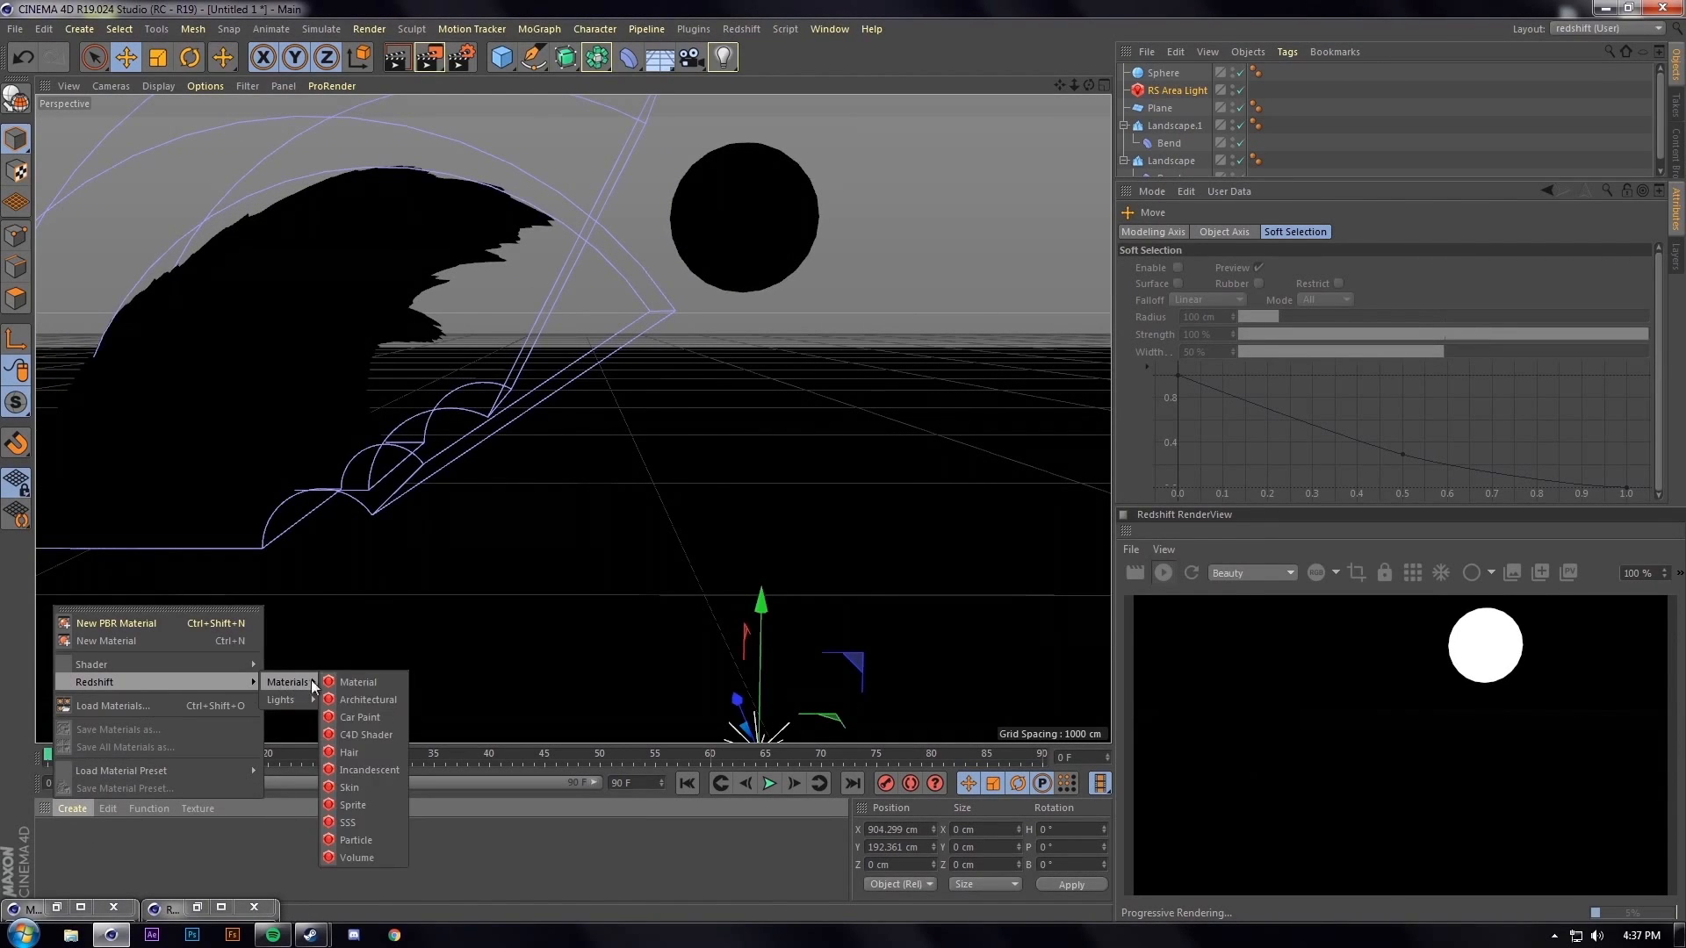
left_click(360, 686)
left_click_drag(609, 555, 609, 555)
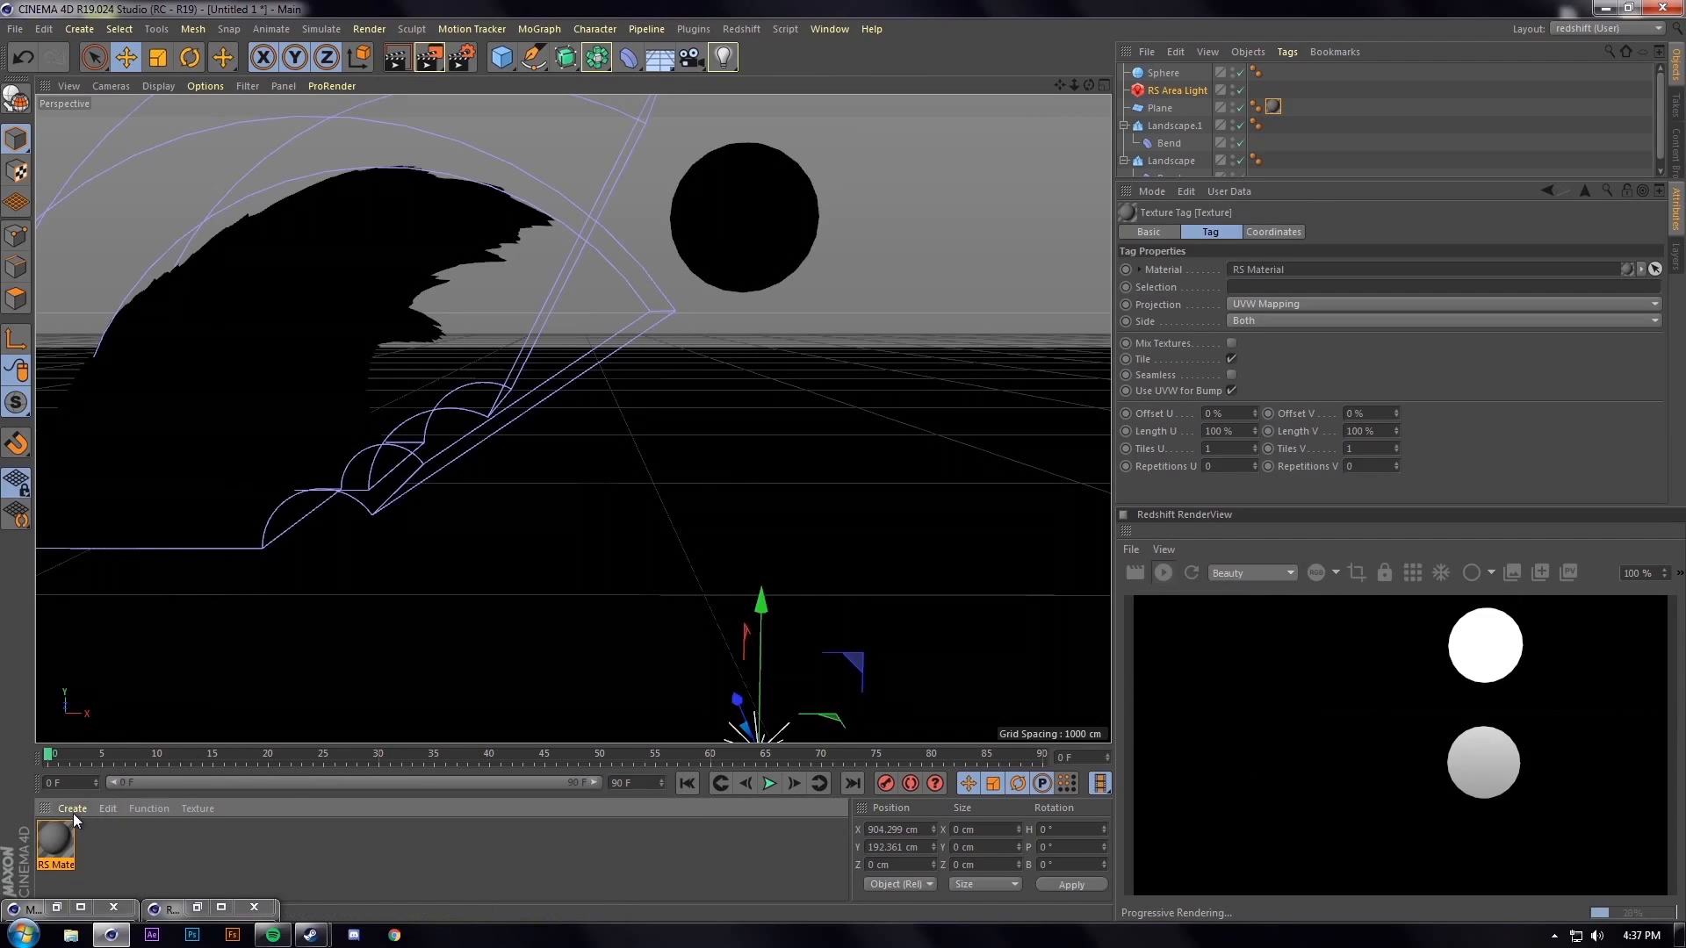
double_click(49, 866)
type("Ground")
key("Return")
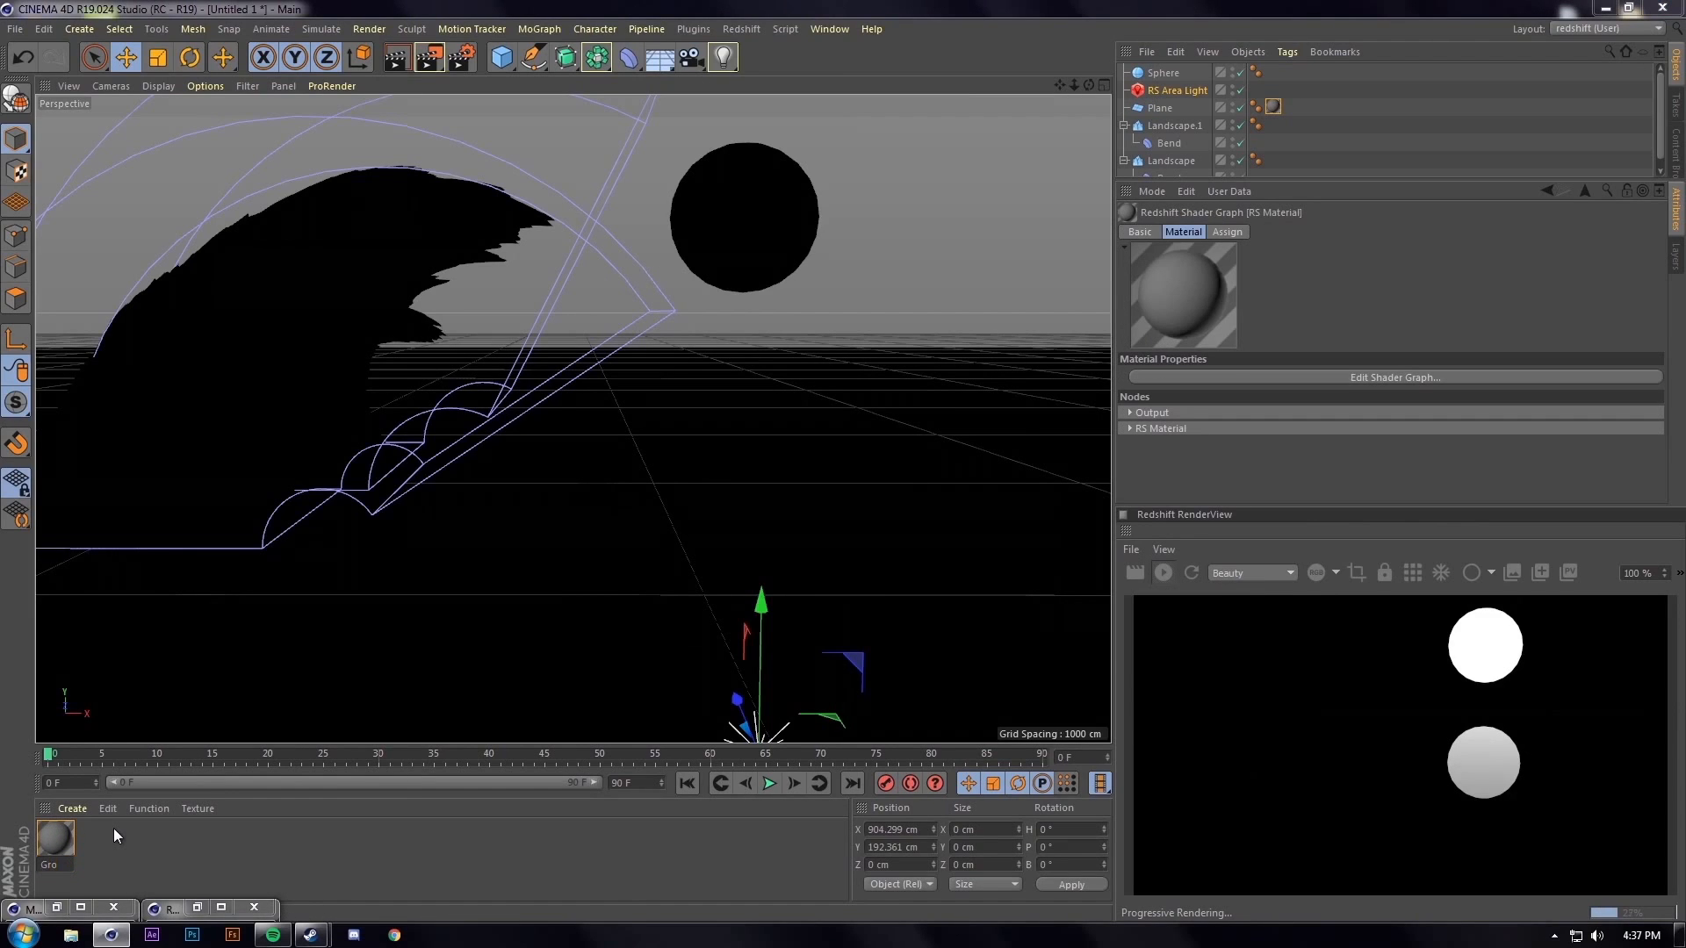
Create a second Redshift material named 'Mountain' and apply it to both landscapes
right_click(106, 824)
left_click(74, 807)
mouse_move(134, 682)
left_click(351, 683)
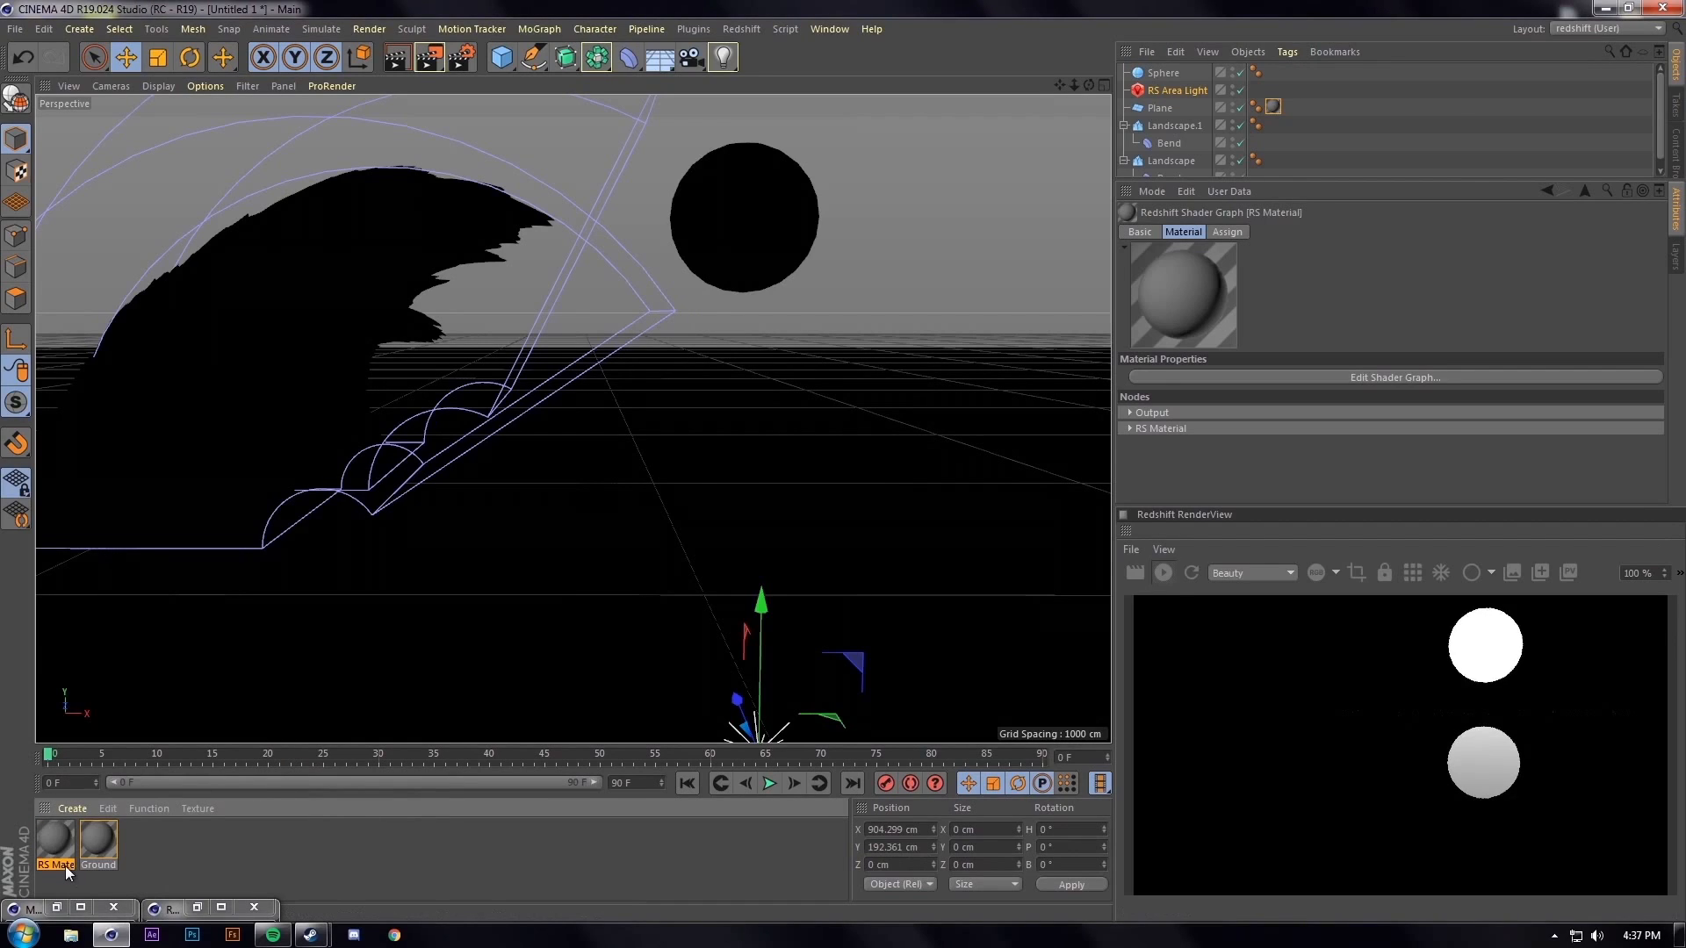
double_click(65, 866)
type("Mountain")
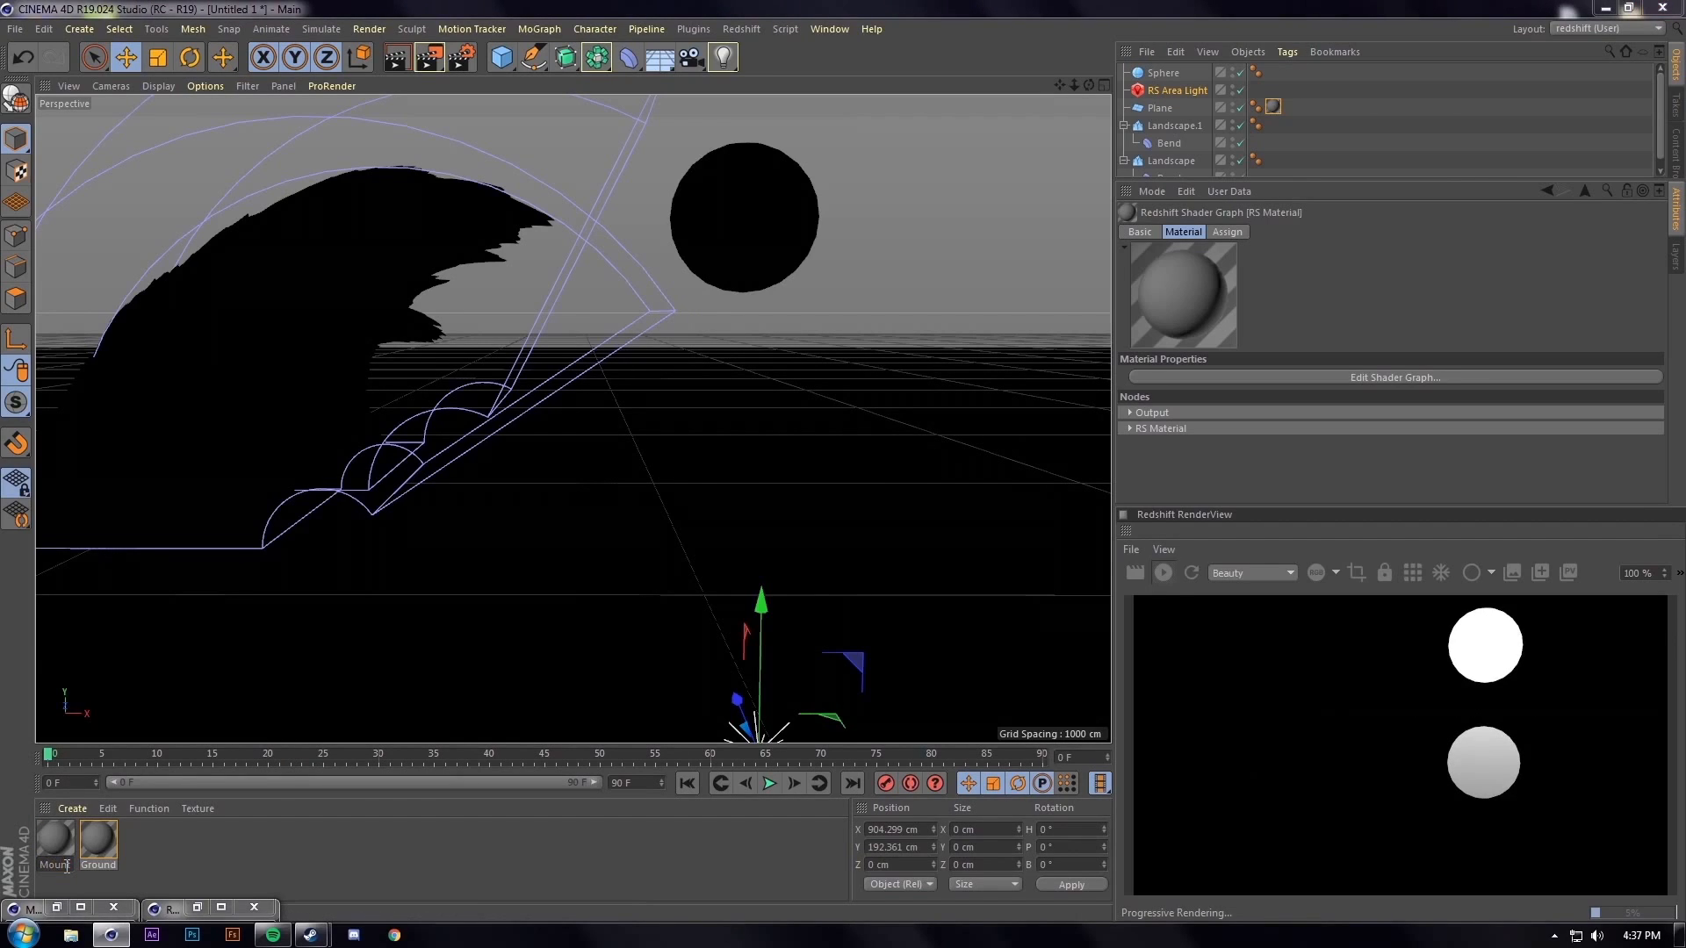
key("Return")
left_click_drag(65, 865, 251, 465)
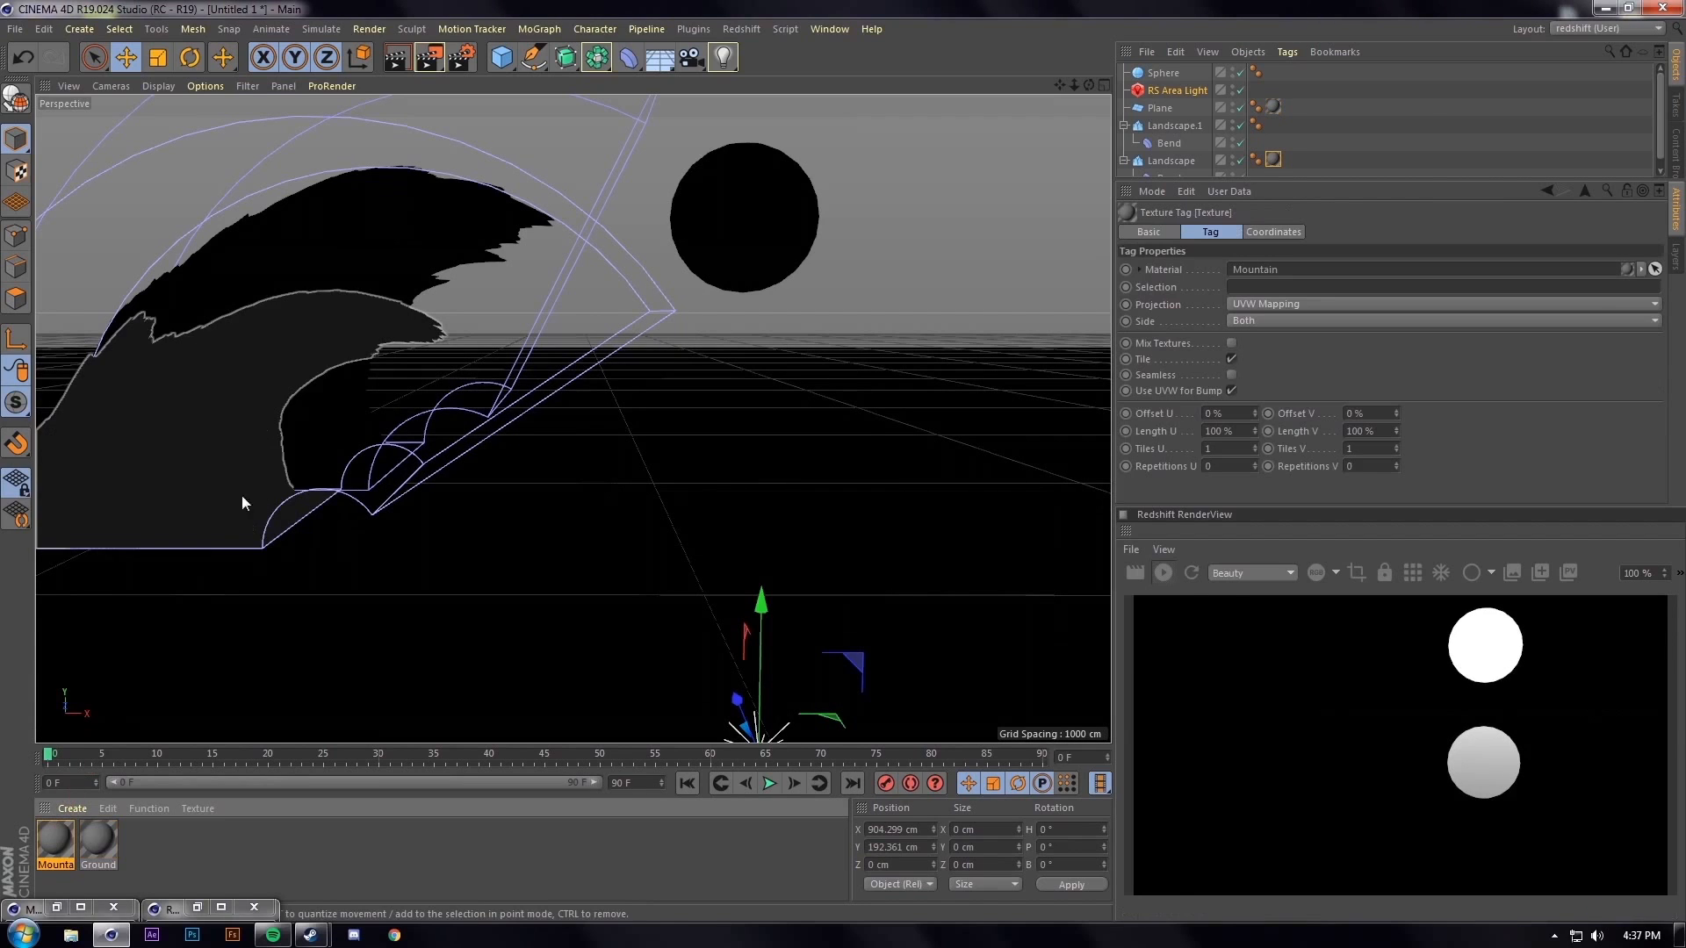
mouse_move(83, 835)
left_mouse_down()
mouse_move(462, 324)
mouse_move(457, 299)
left_mouse_up()
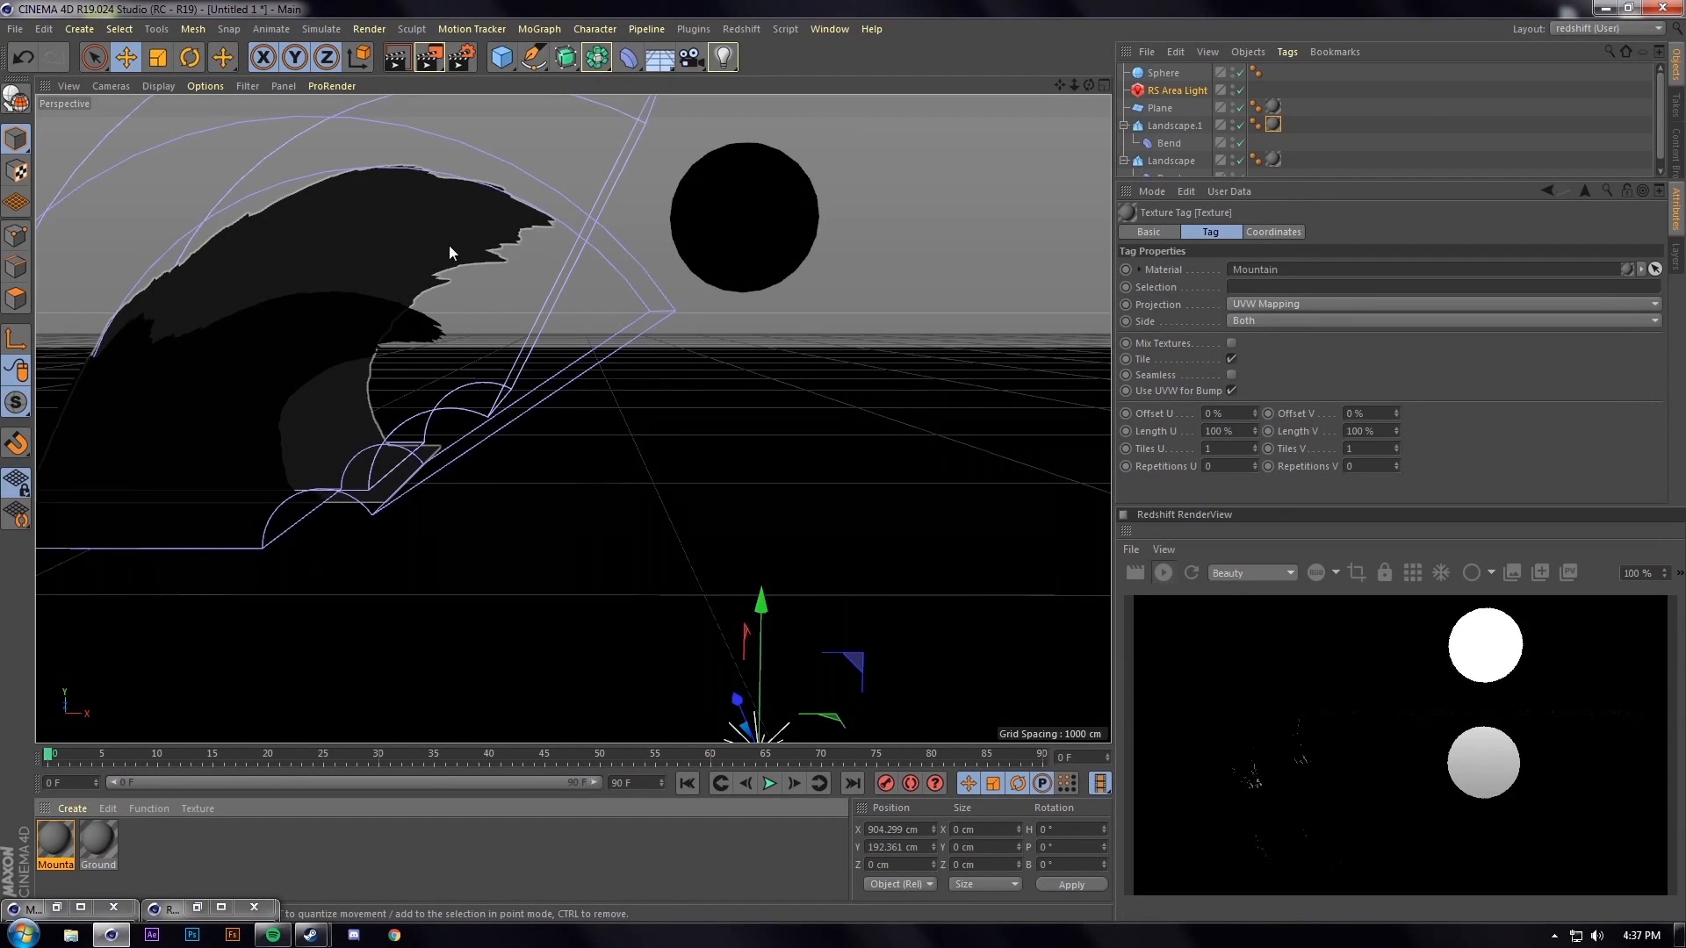
right_click_drag(496, 530, 542, 492, "alt")
mouse_move(542, 492)
left_mouse_down("alt")
mouse_move(672, 503)
mouse_move(556, 498)
mouse_move(555, 552)
mouse_move(525, 562)
mouse_move(540, 540)
mouse_move(528, 509)
mouse_move(566, 488)
left_mouse_up("alt")
Set the RS Area Light's Intensity Multiplier to 100 and start the preview render
left_click(1176, 91)
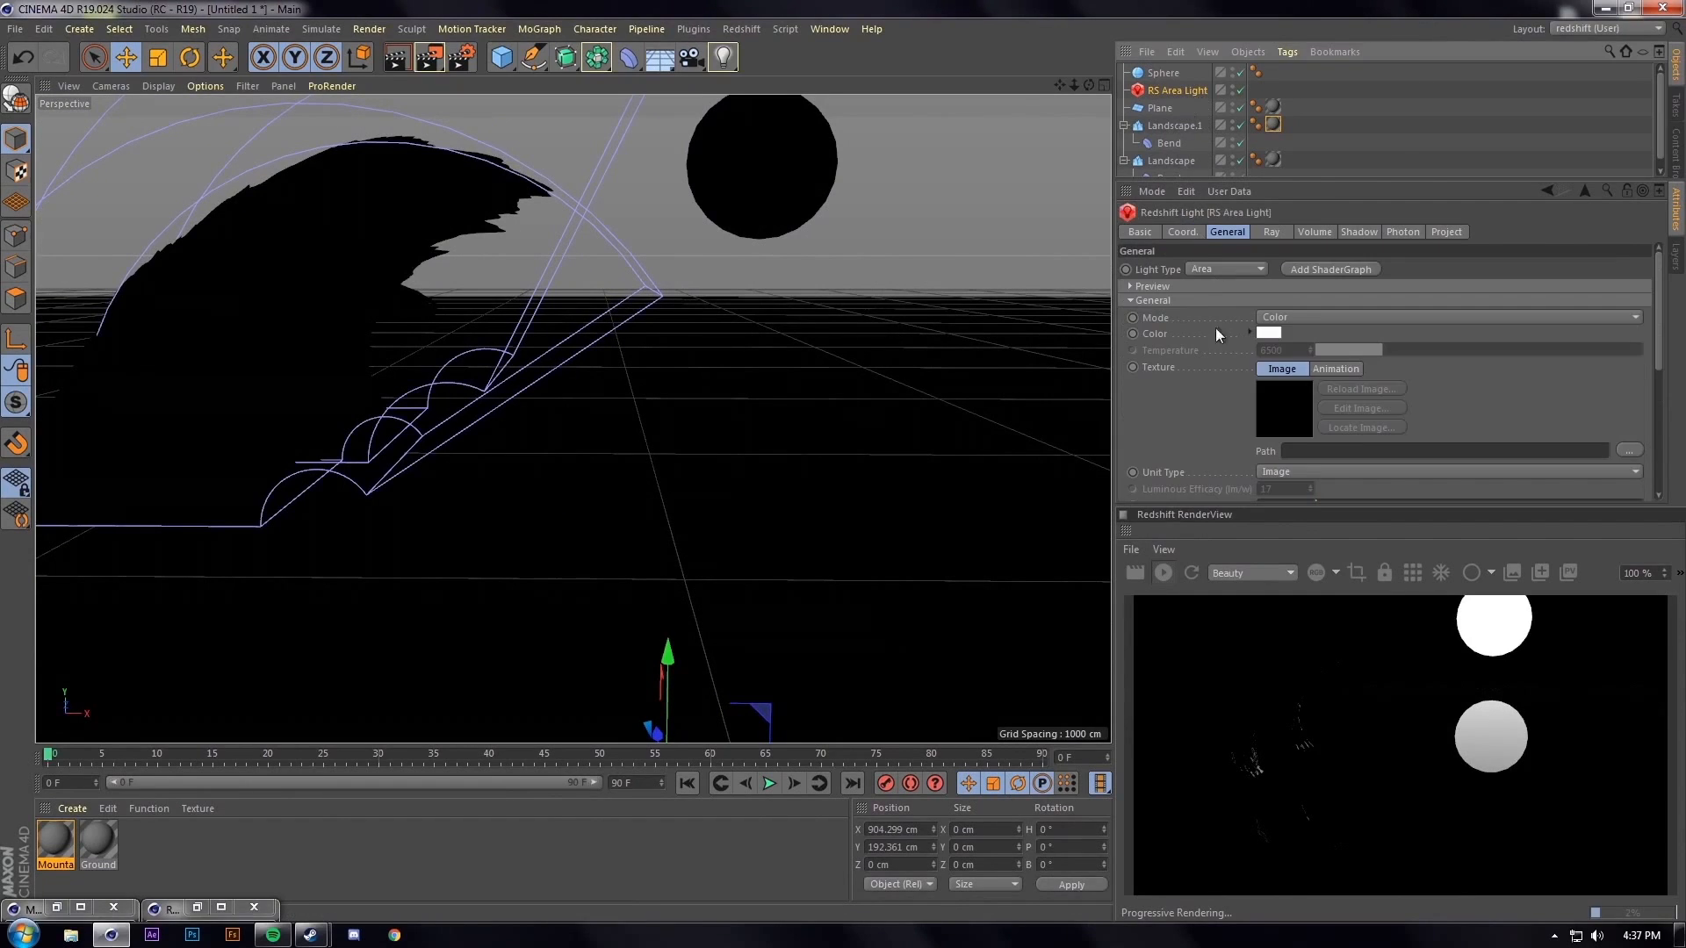
scroll(1229, 427, "down", 3)
type("0")
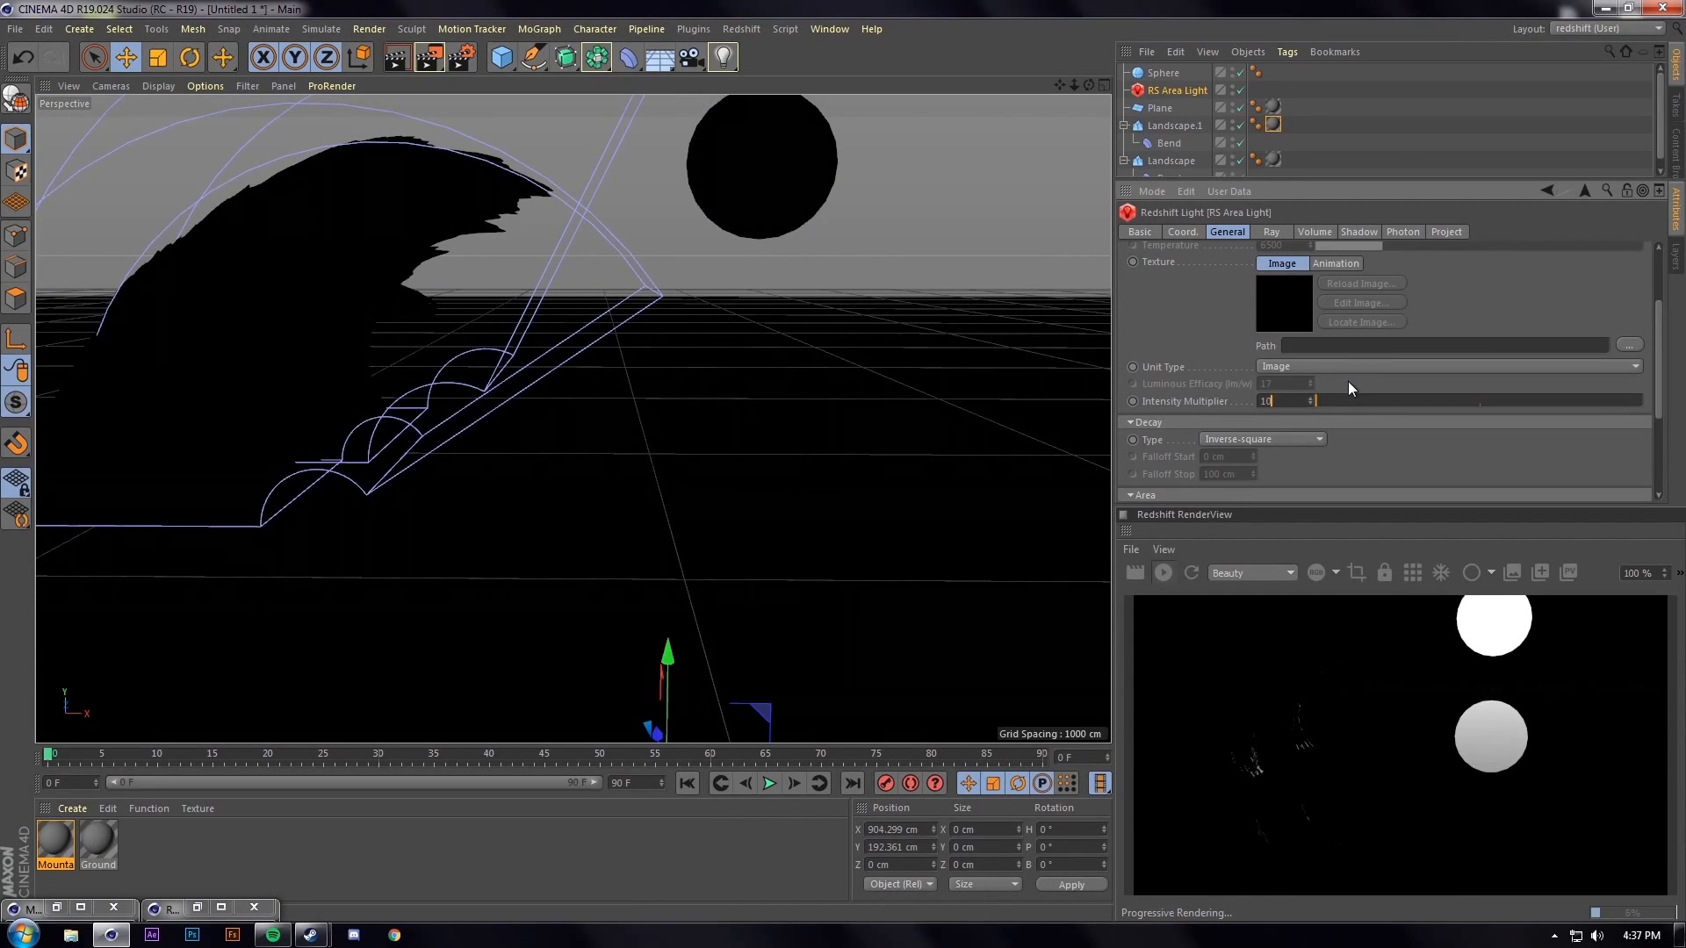
type("0")
key("Return")
left_click(1157, 572)
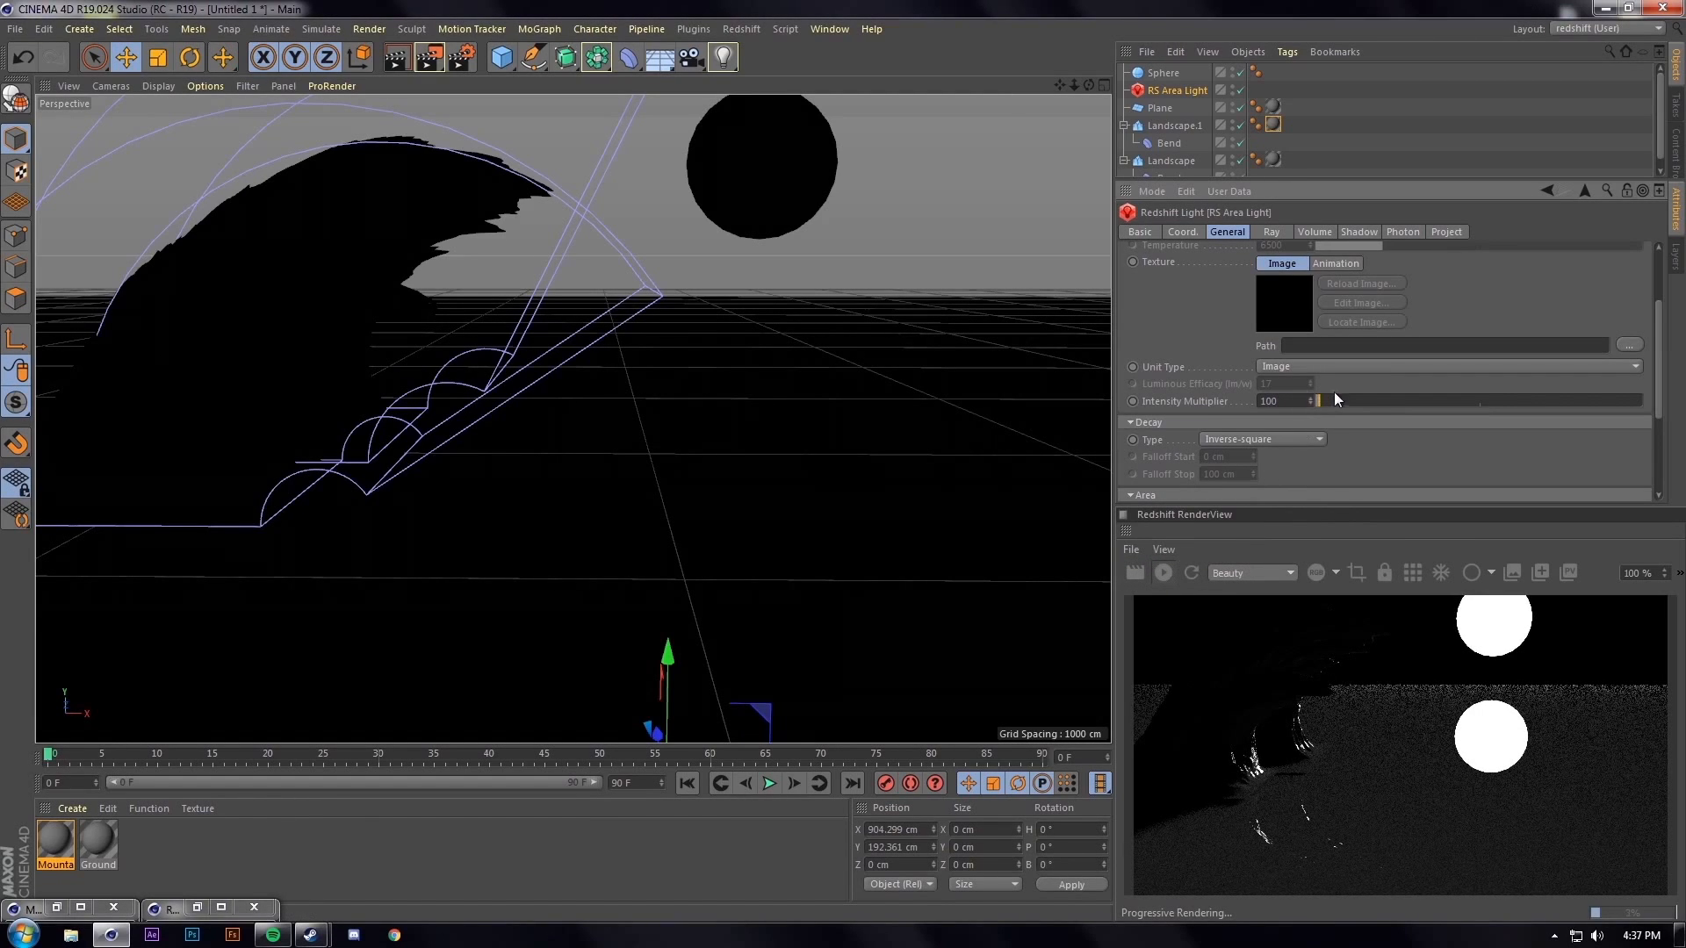
Lower Landscape.1 by about 20 cm and Landscape by about 19 cm
left_click(384, 226)
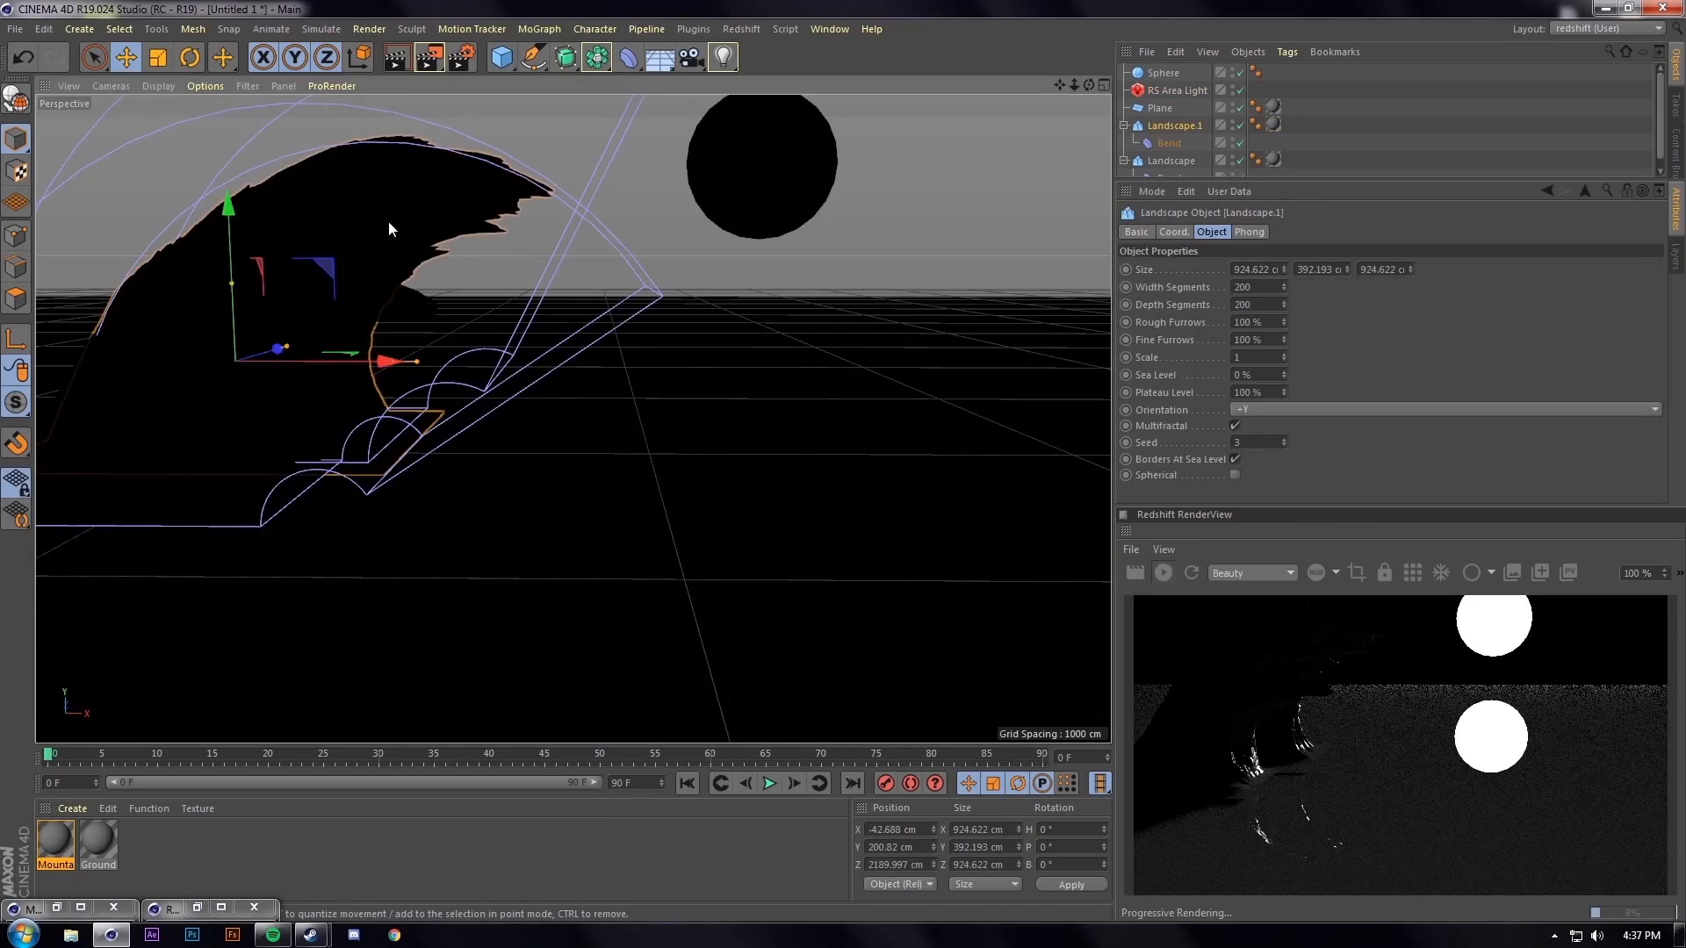
left_click(1170, 160)
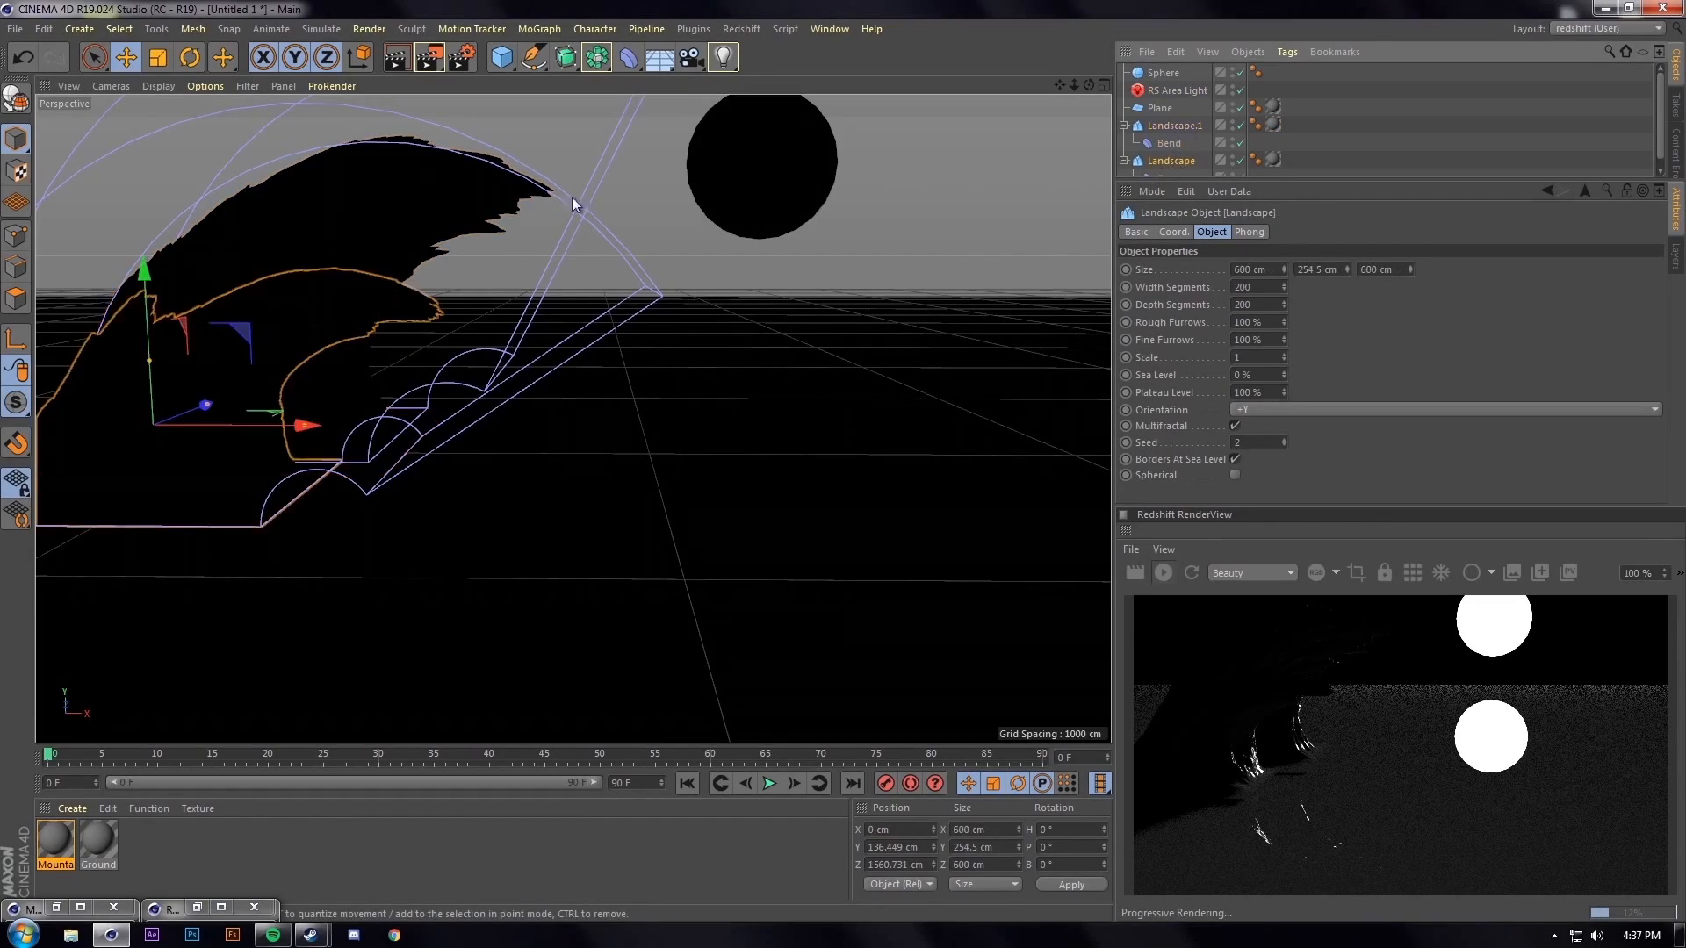
left_click_drag(368, 336, 362, 439, "alt")
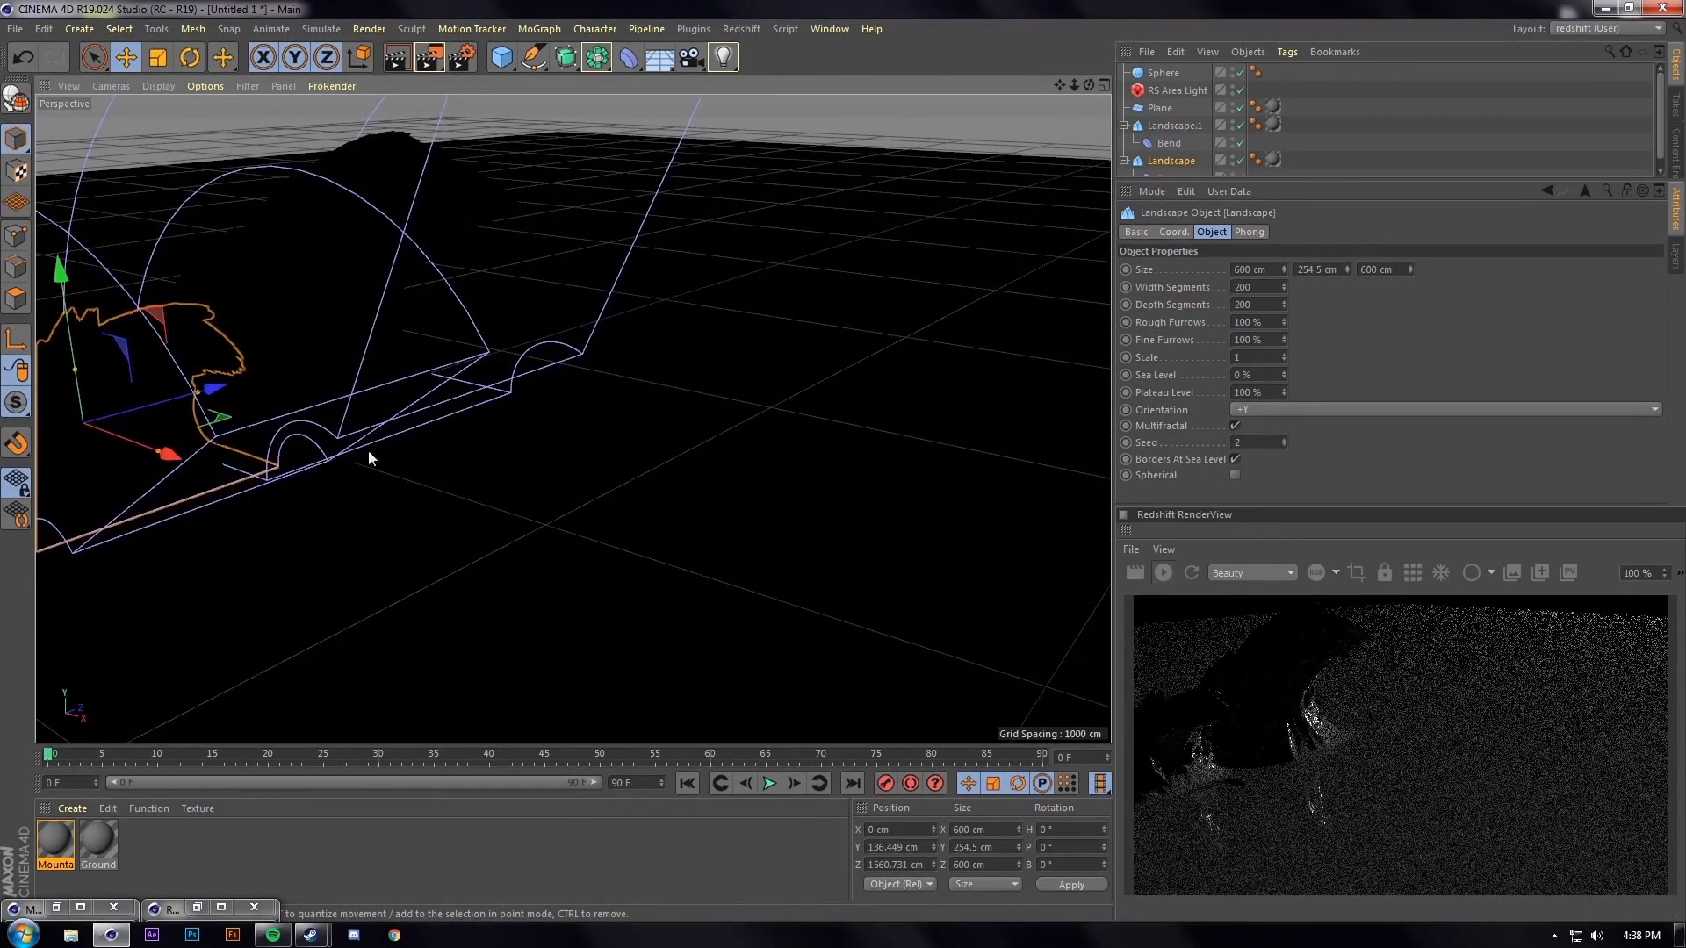
left_click(374, 257)
left_click_drag(277, 223, 275, 228)
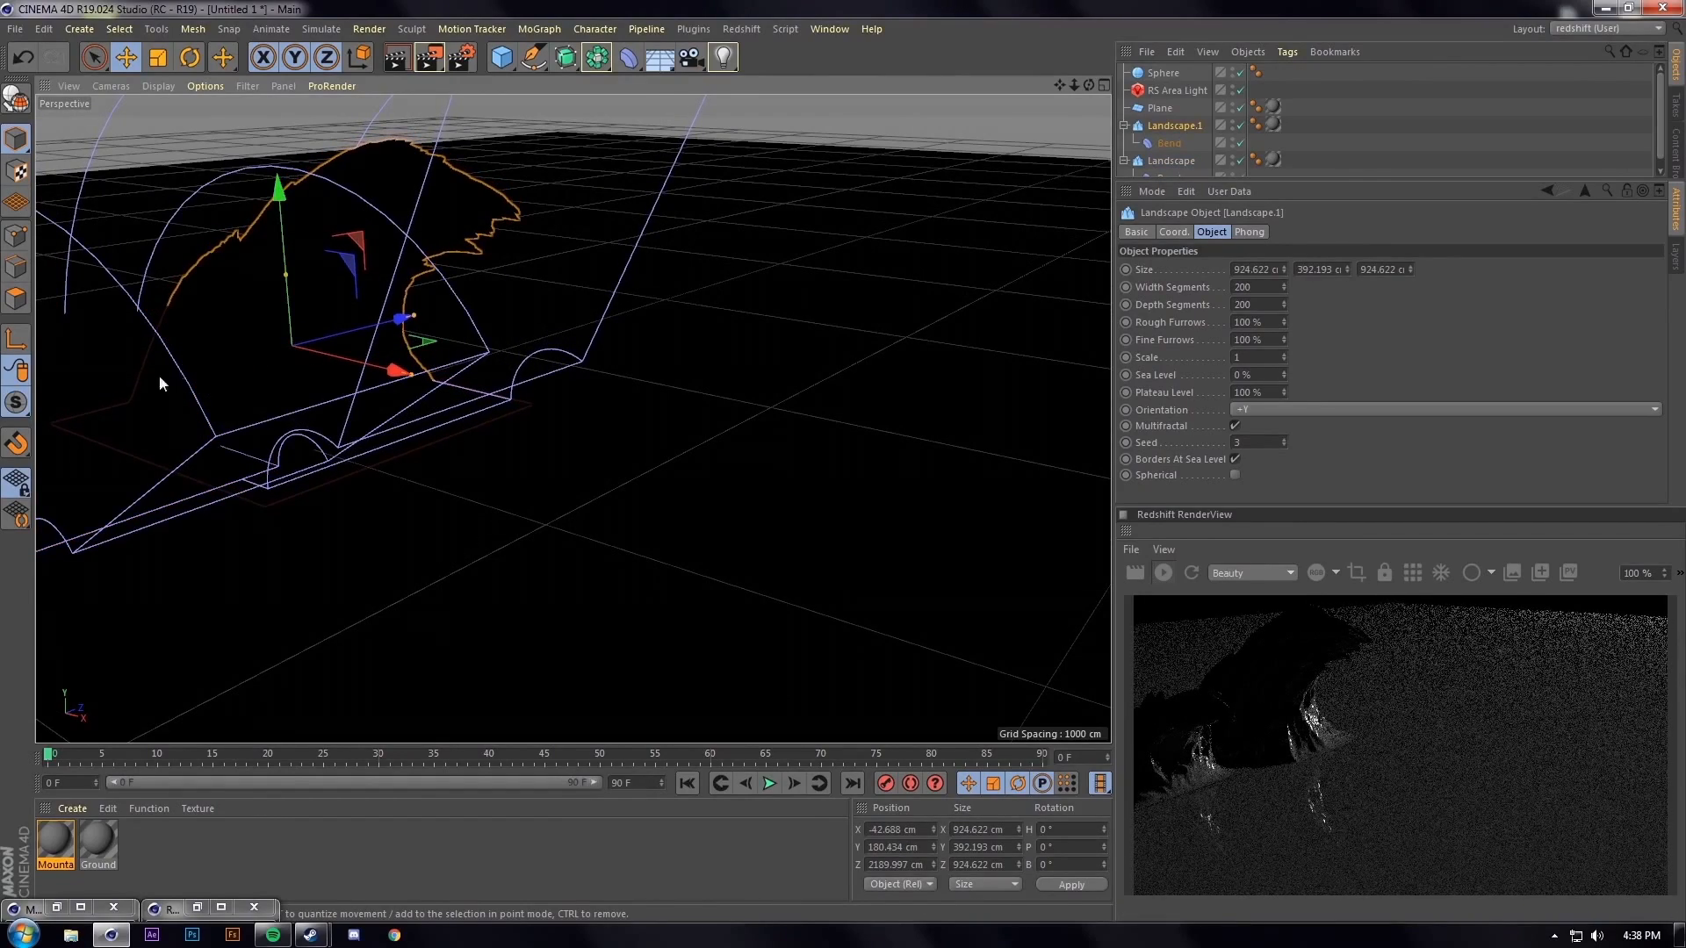
left_click(103, 417)
left_click_drag(76, 318, 77, 325)
Move the moon sphere to the right and higher in the sky
left_click_drag(303, 509, 425, 493, "alt")
middle_click_drag(425, 493, 651, 488, "alt")
left_click_drag(652, 495, 625, 525, "alt")
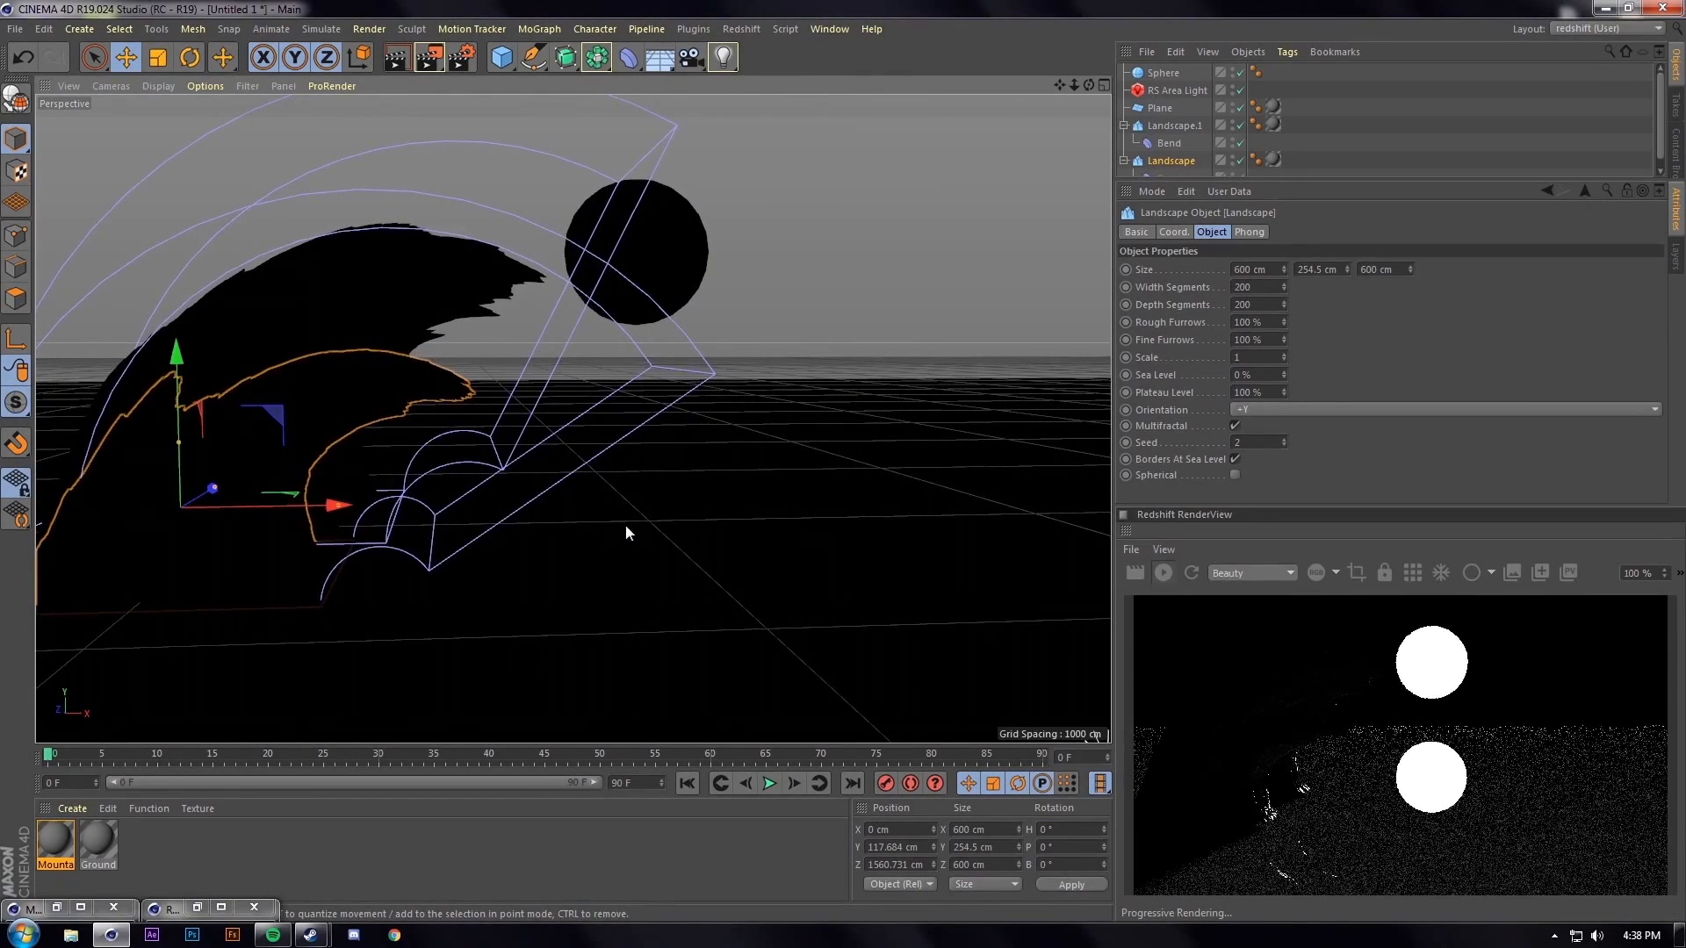
left_click(689, 259)
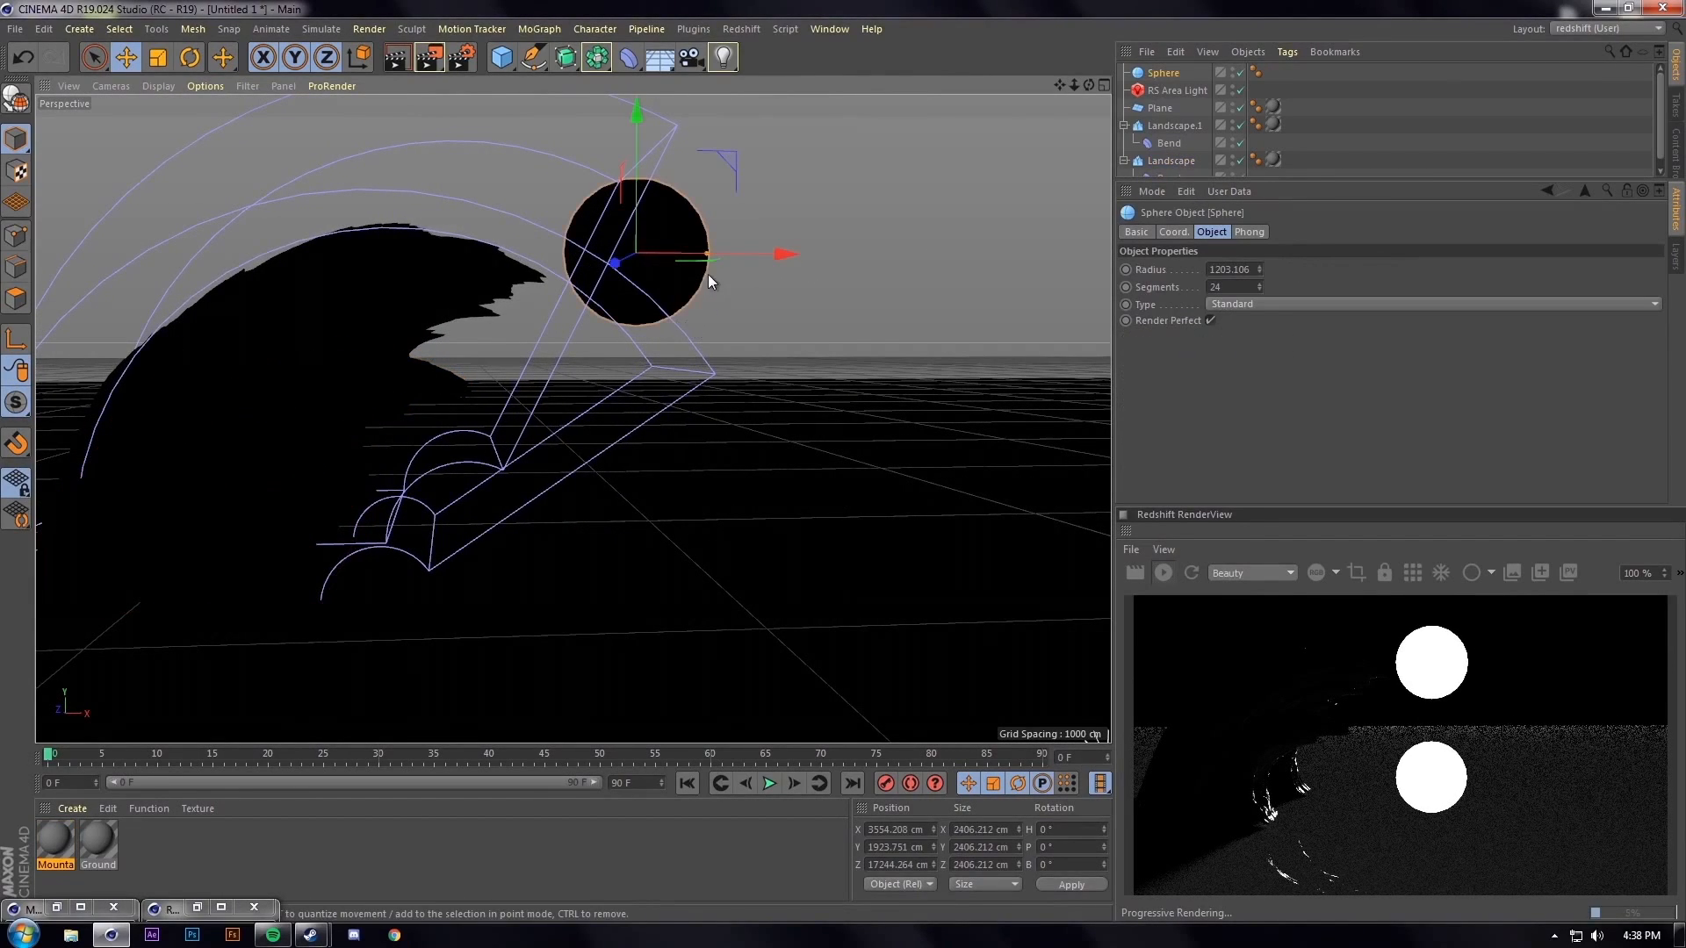
left_click_drag(713, 257, 866, 253)
left_click_drag(758, 197, 782, 157)
Change the RS Area Light's colour to a light blue
left_click(1181, 91)
left_click(1269, 338)
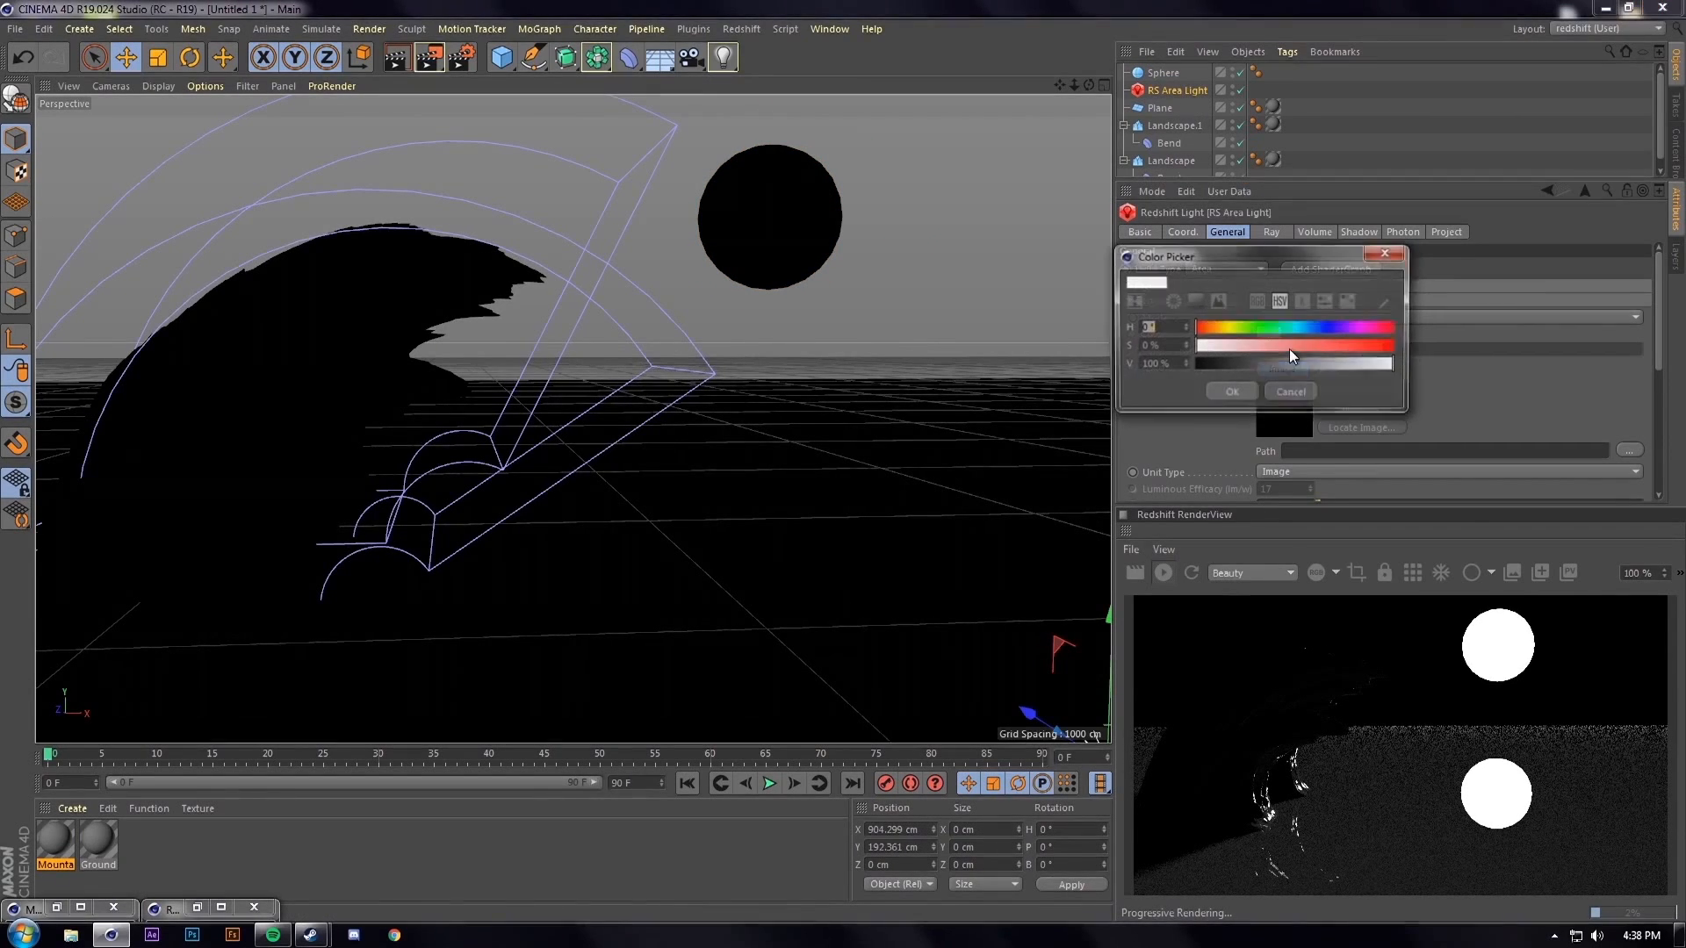
left_click(1308, 326)
left_click_drag(1308, 324, 1310, 324)
left_click(1324, 346)
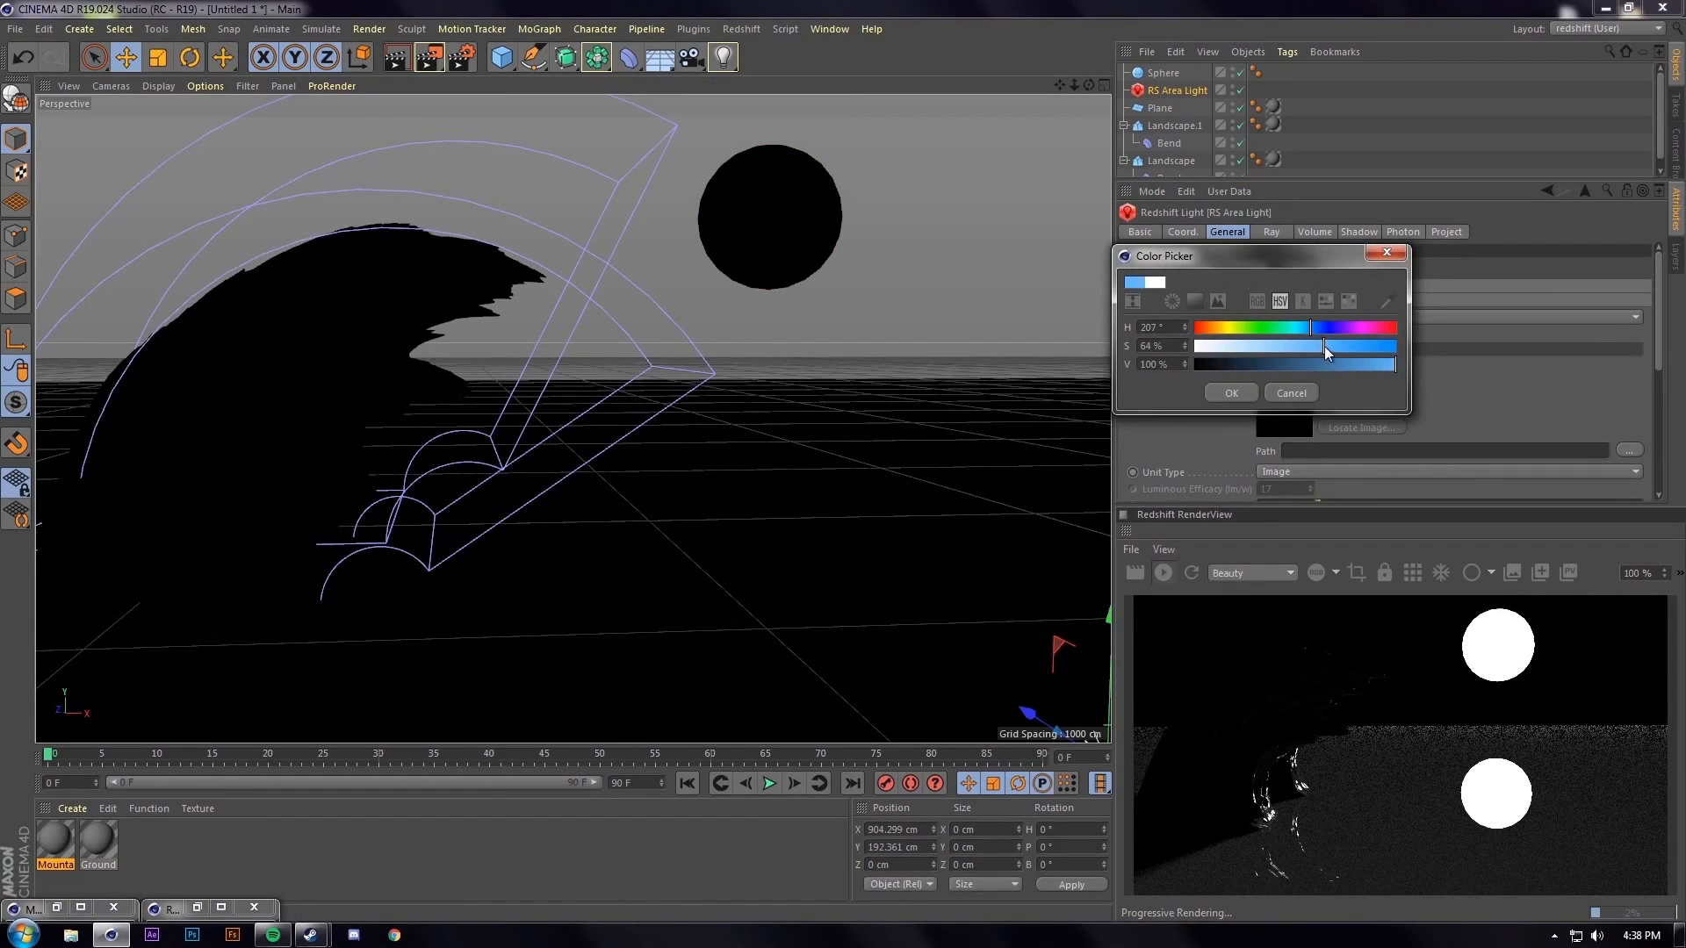
left_click(1235, 392)
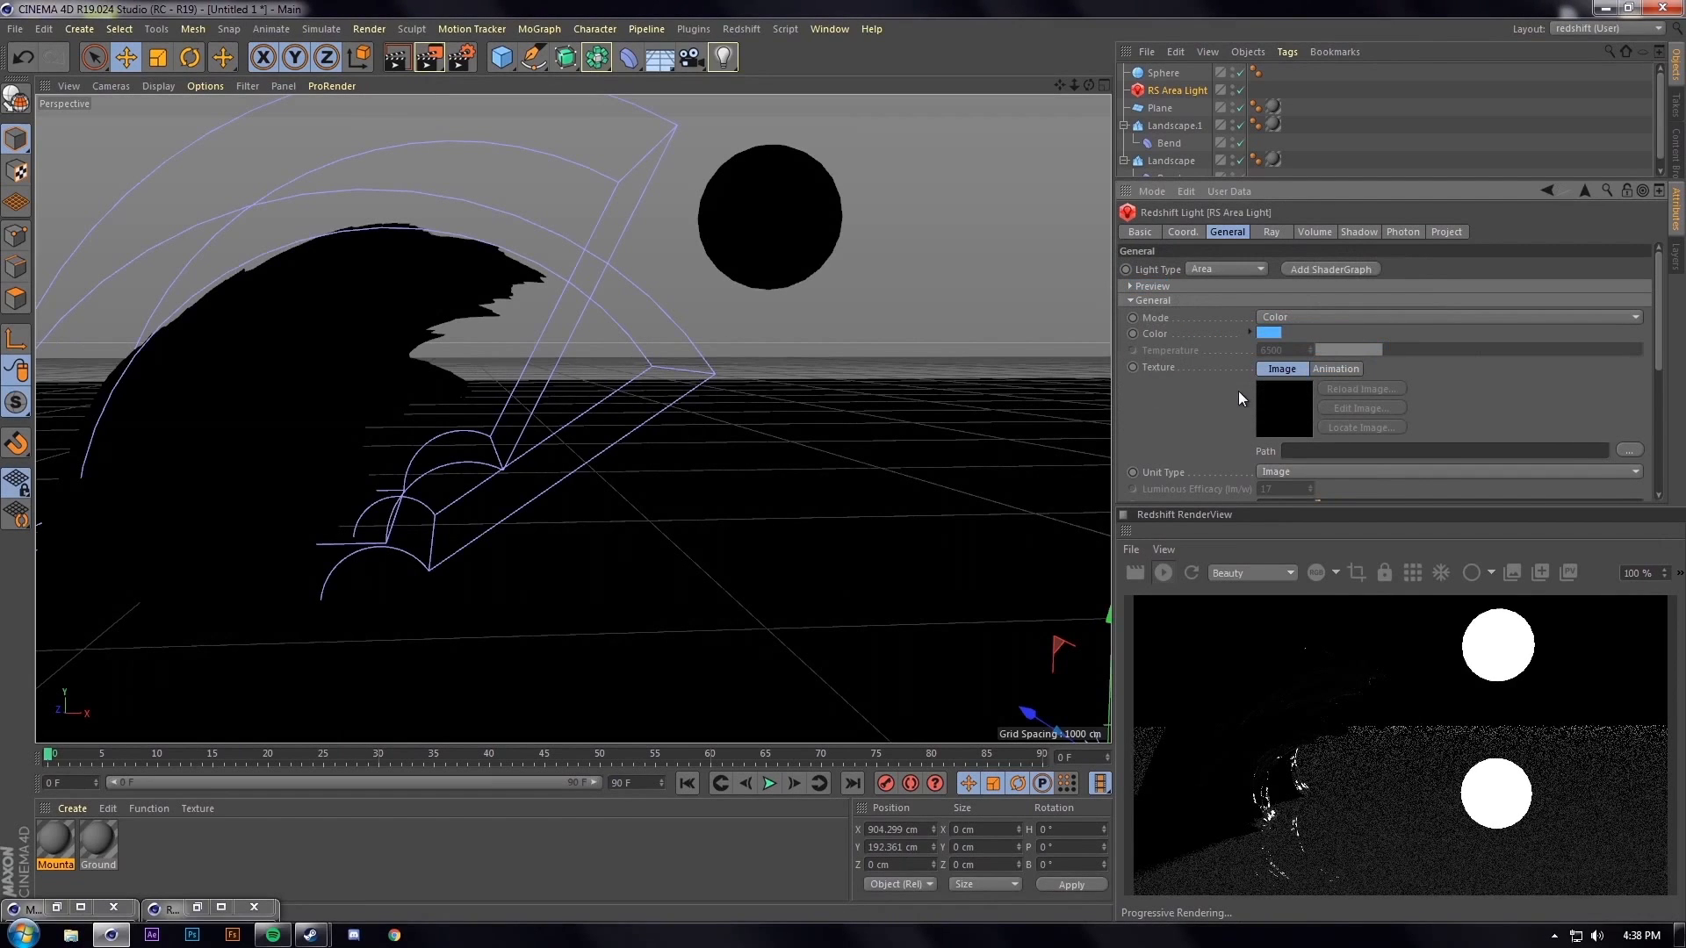
left_click(1162, 573)
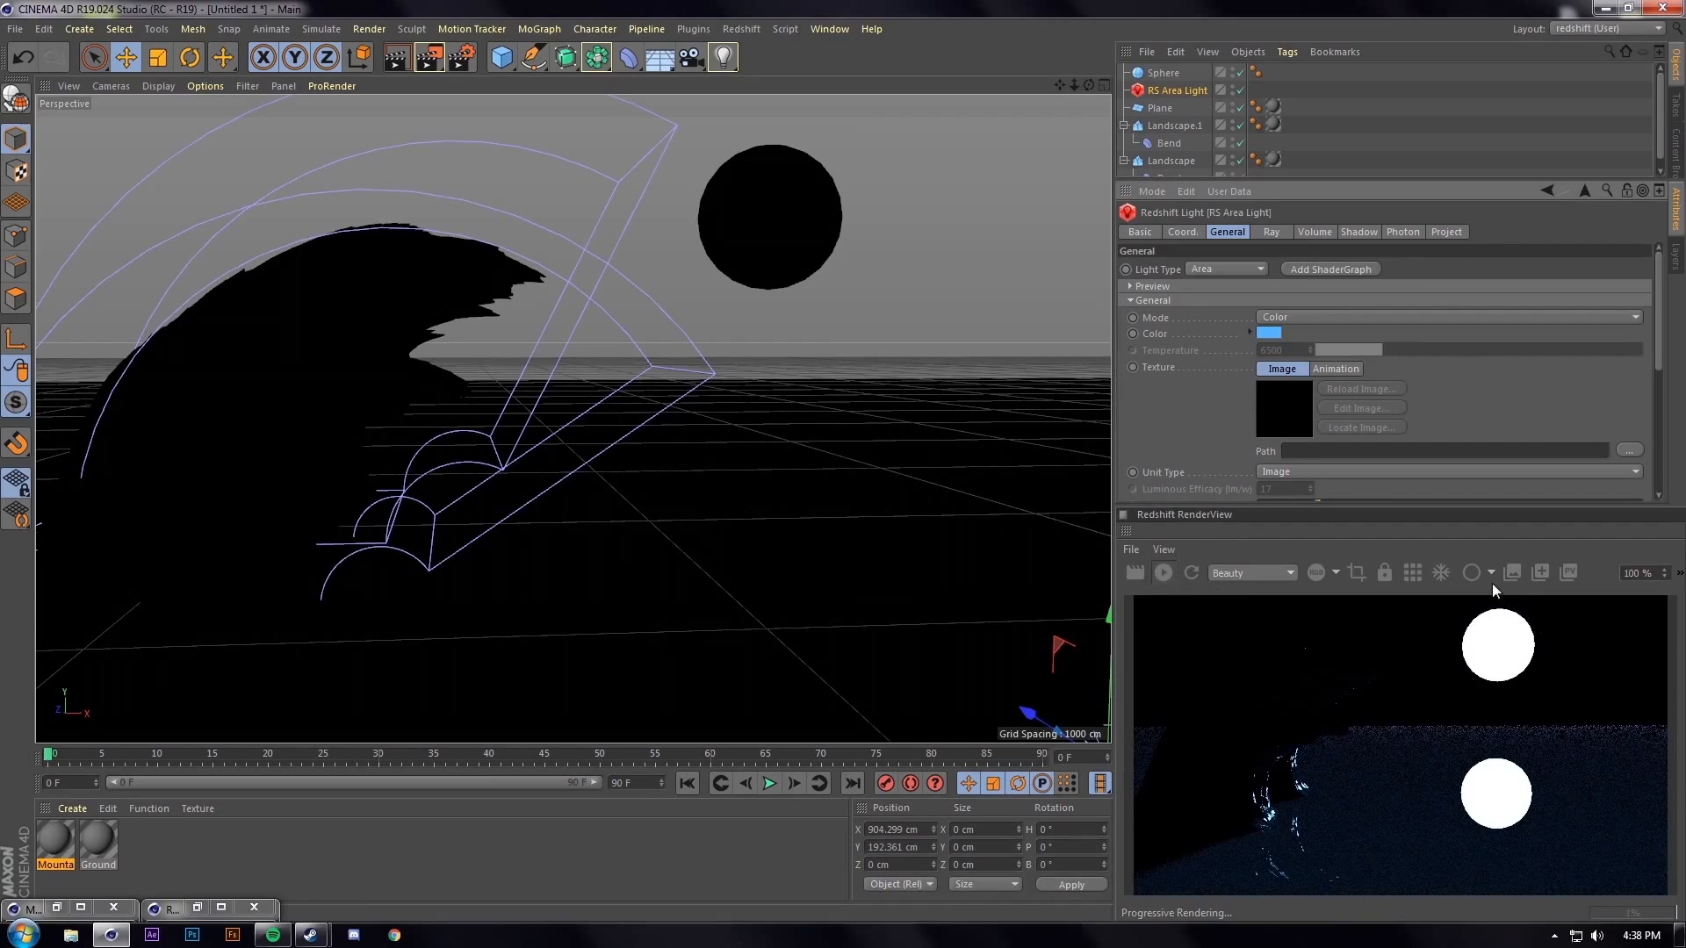
Deepen the light colour to a saturated dark blue, then brighten it slightly
left_click(1267, 319)
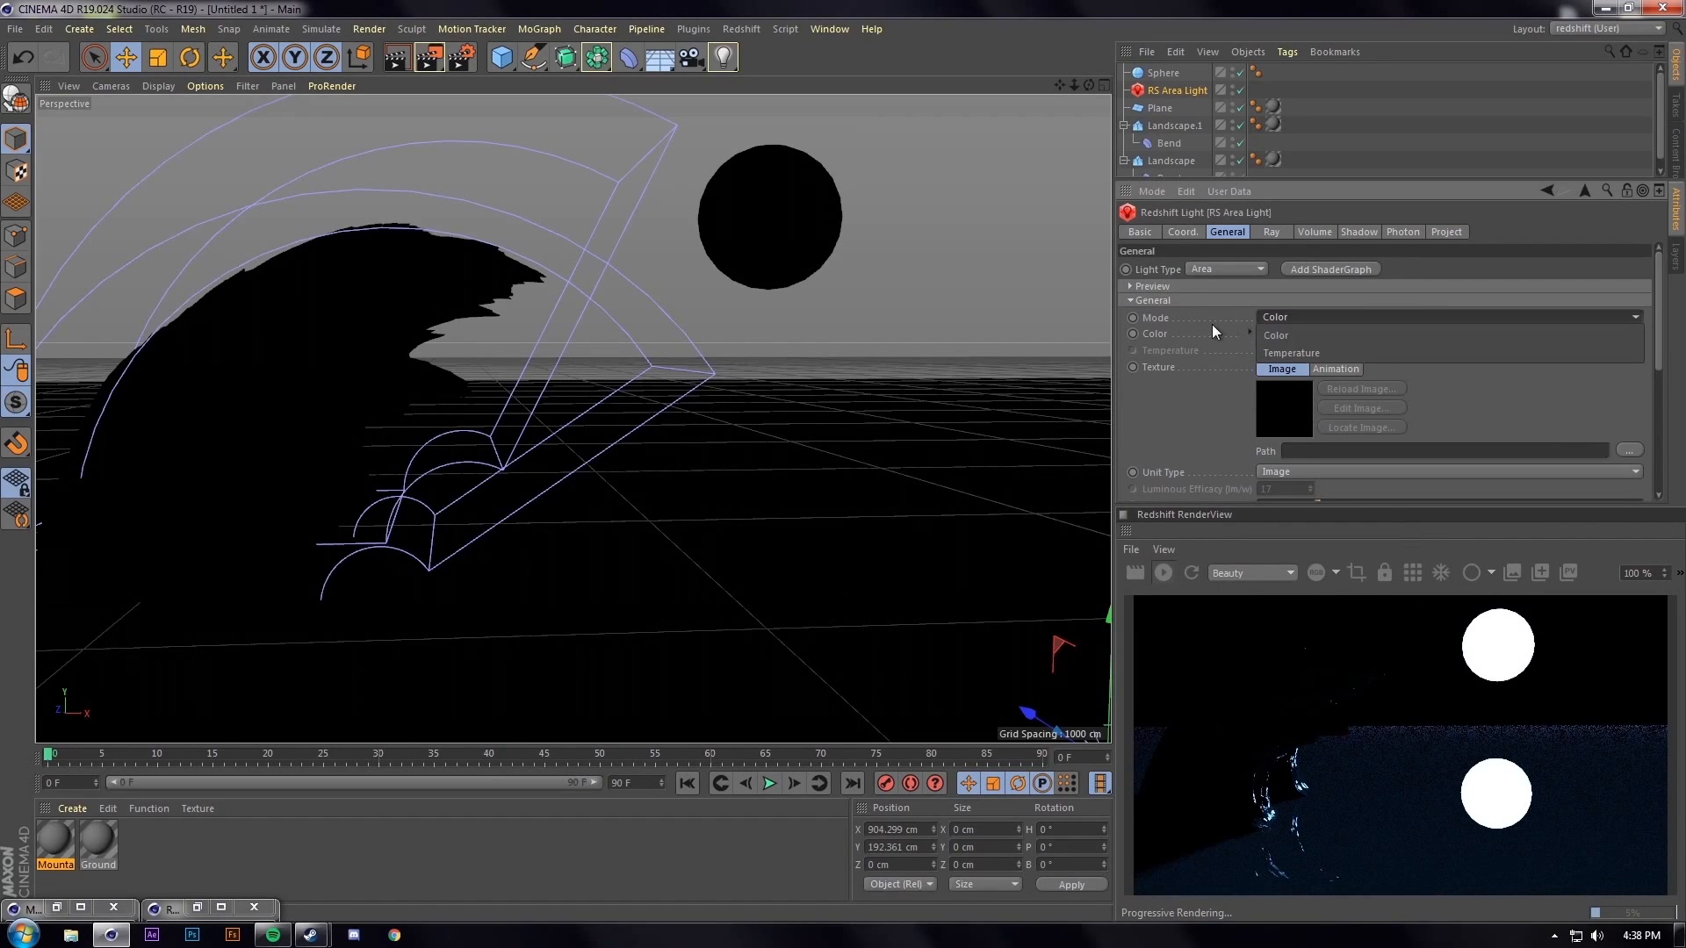
left_click(1218, 326)
left_click(1265, 336)
left_click(1389, 352)
left_click(1278, 370)
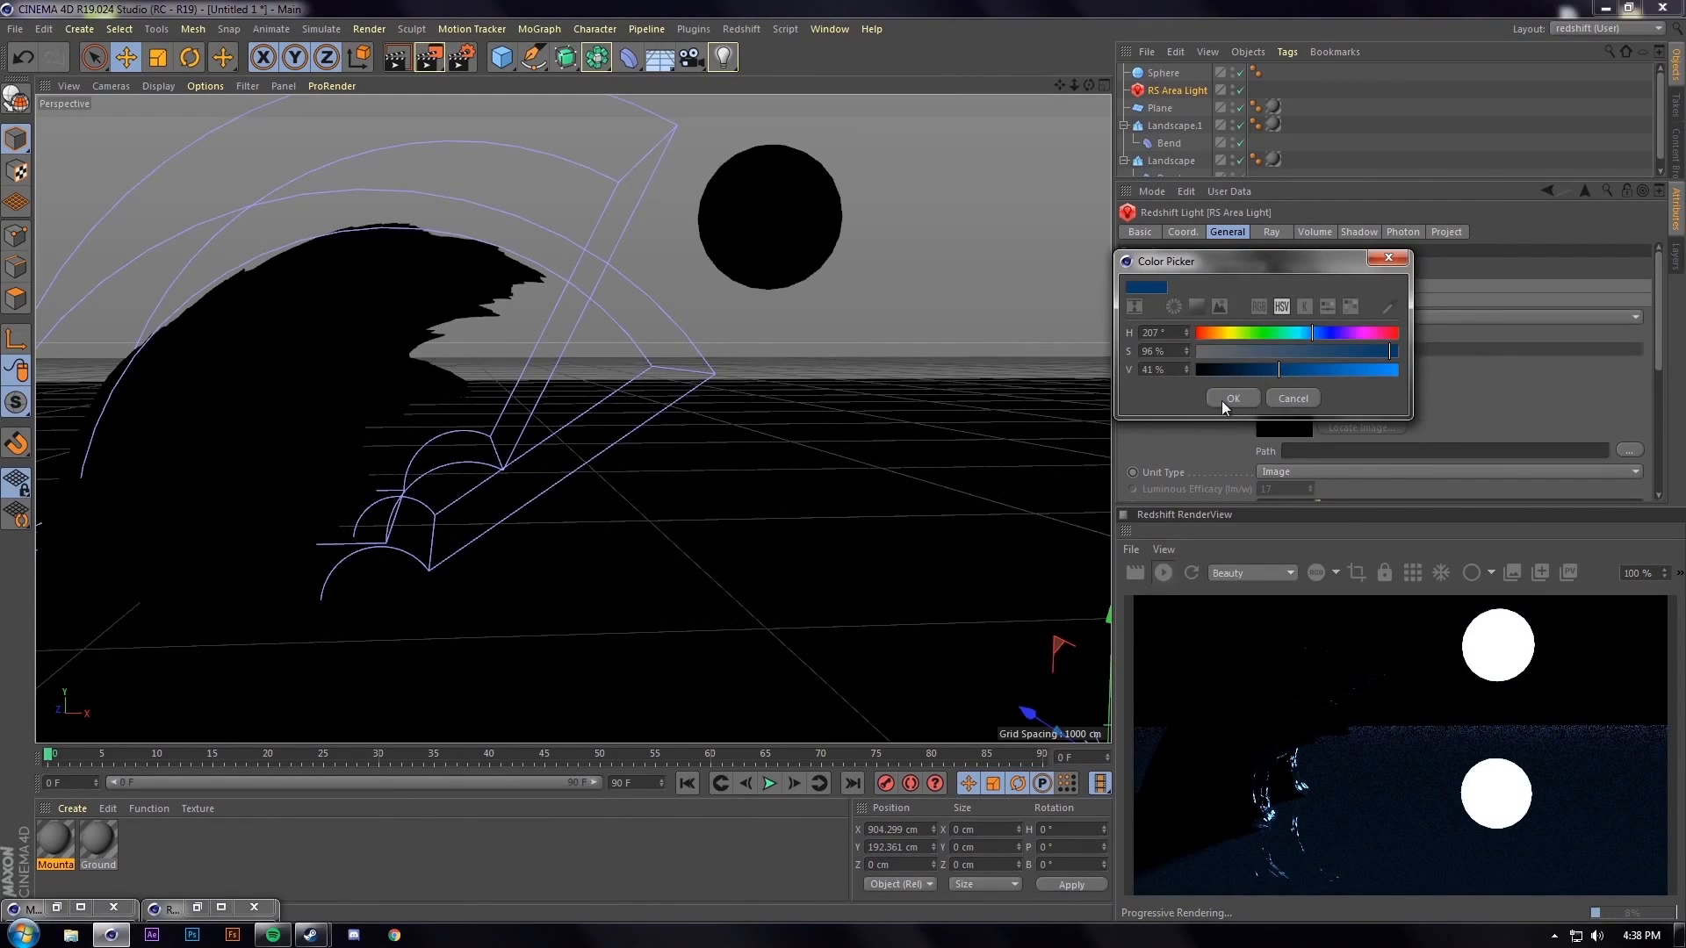
left_click(1219, 400)
left_click(1164, 572)
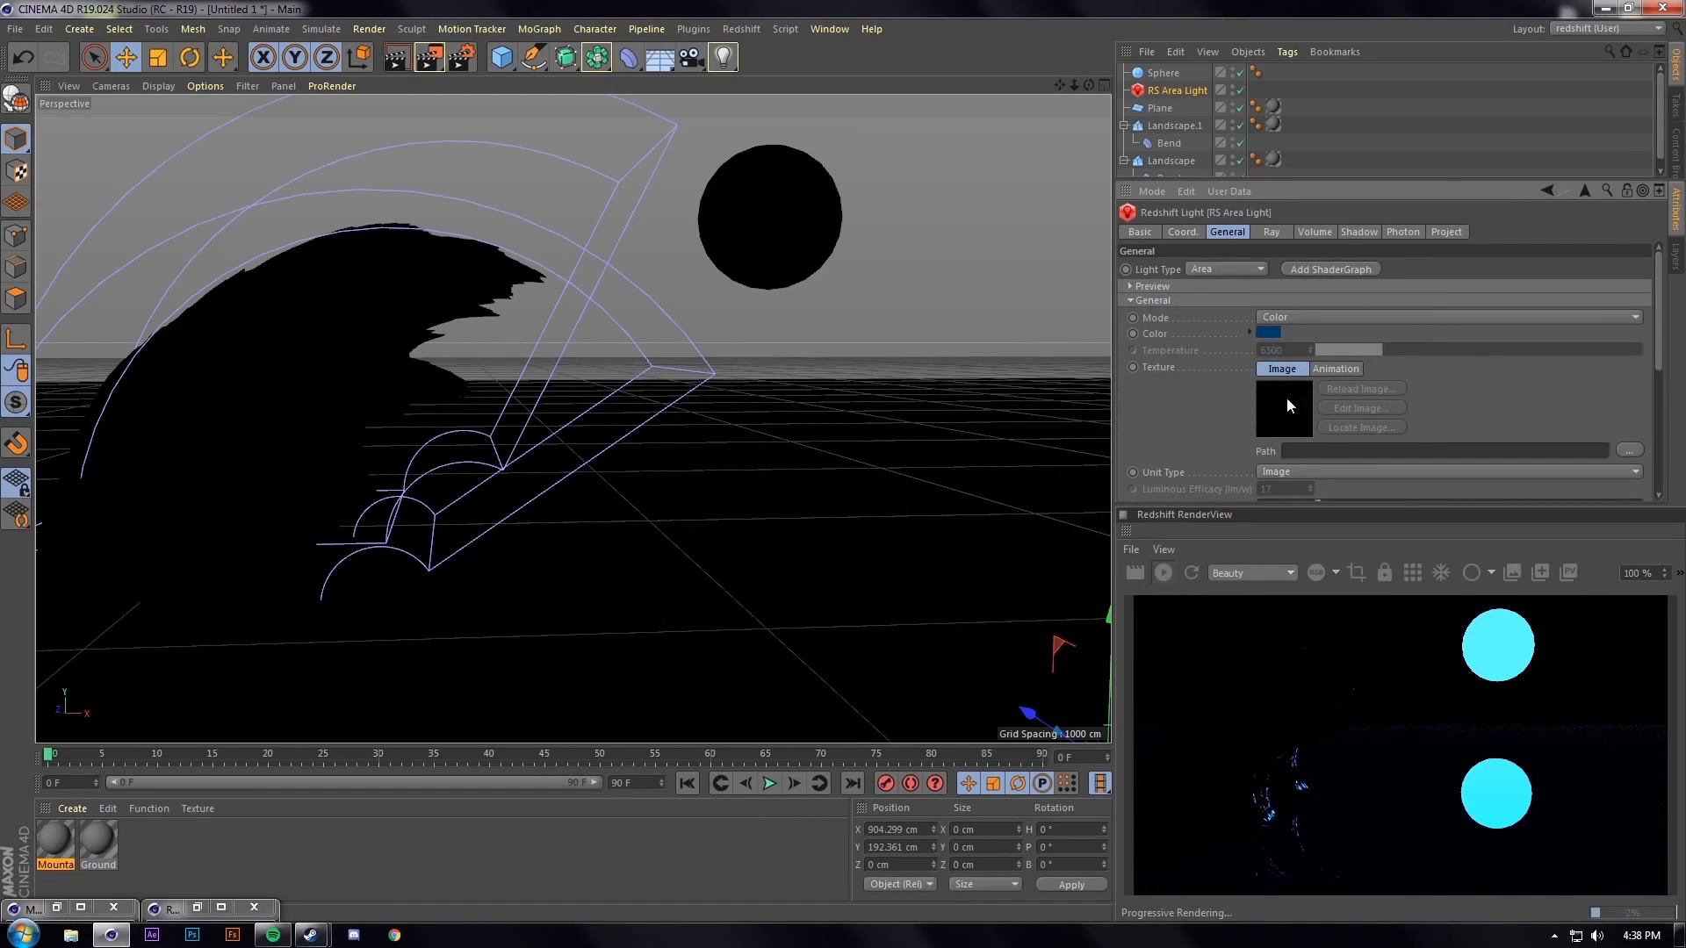
left_click(1271, 333)
left_click(1319, 369)
left_click(1247, 395)
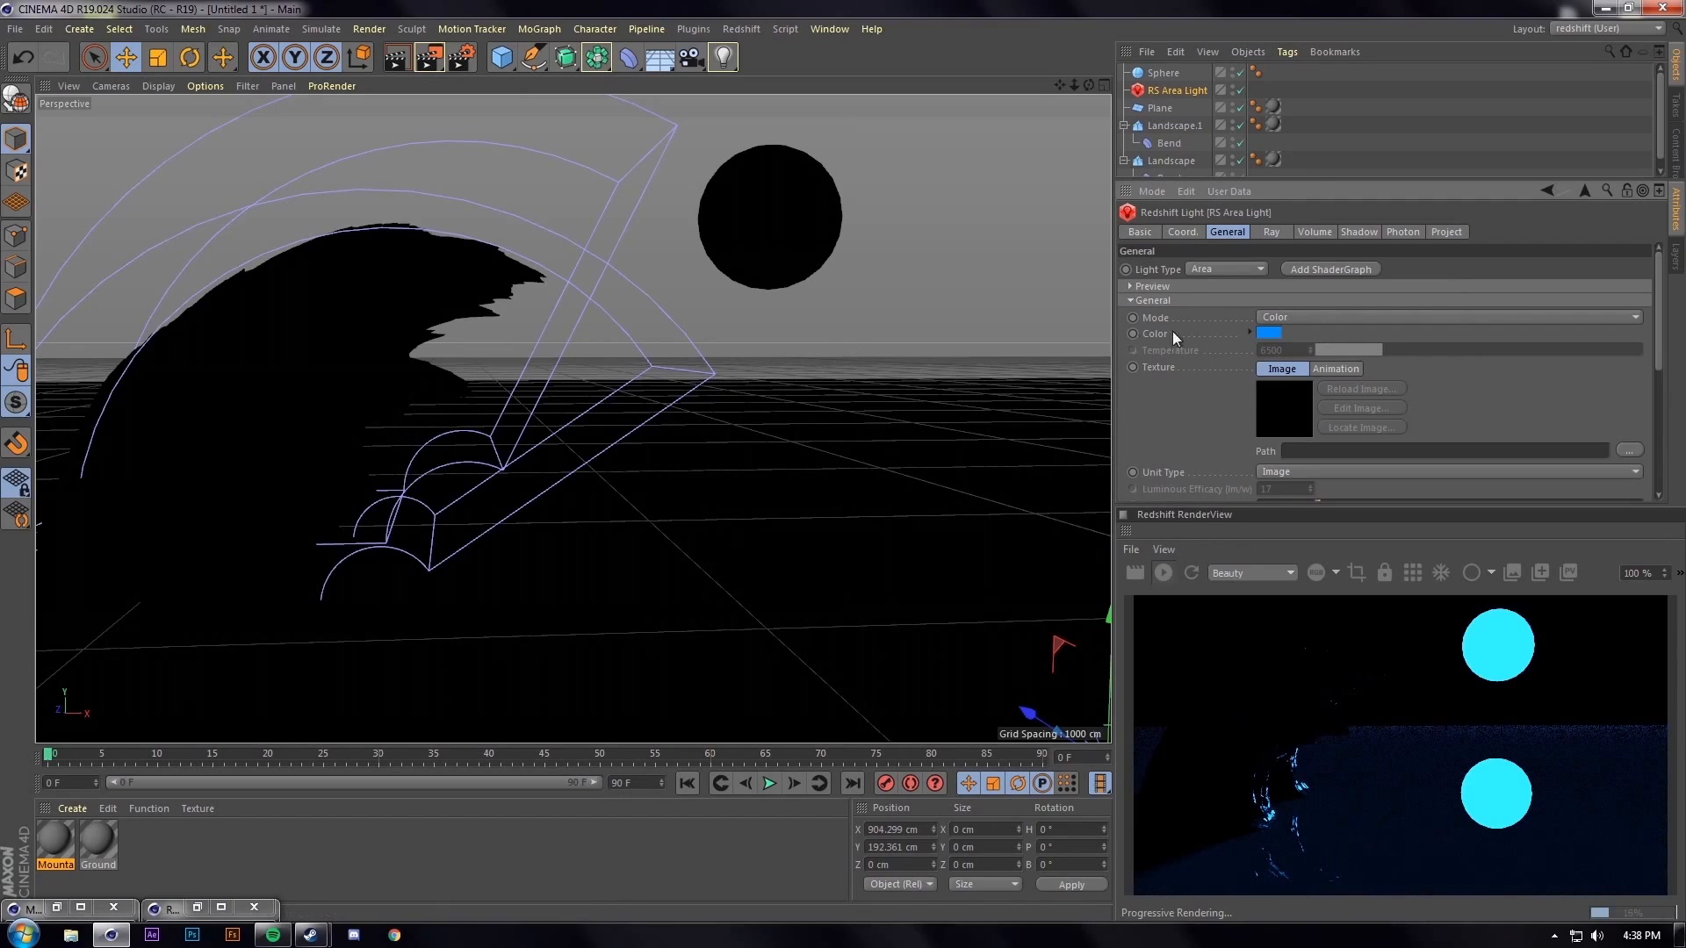
Set the area light's volume Contribution Scale to 0.1 and Samples to 128
left_click(1308, 237)
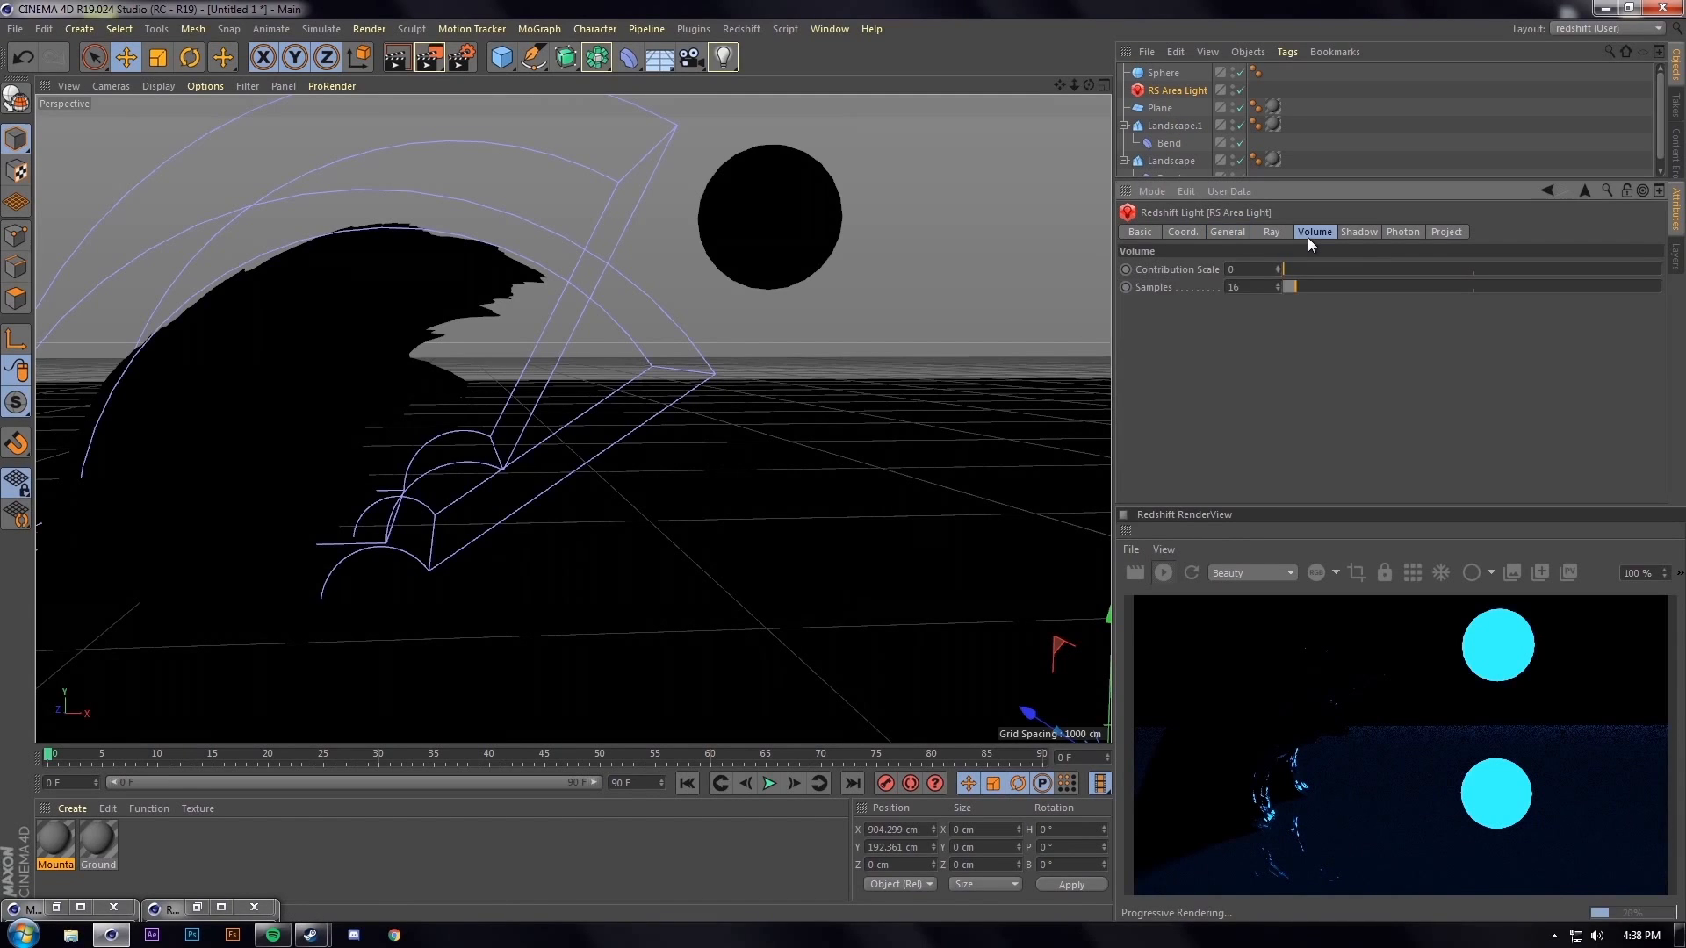
left_click_drag(1251, 270, 1063, 288)
type(".1")
key("Return")
key("Tab")
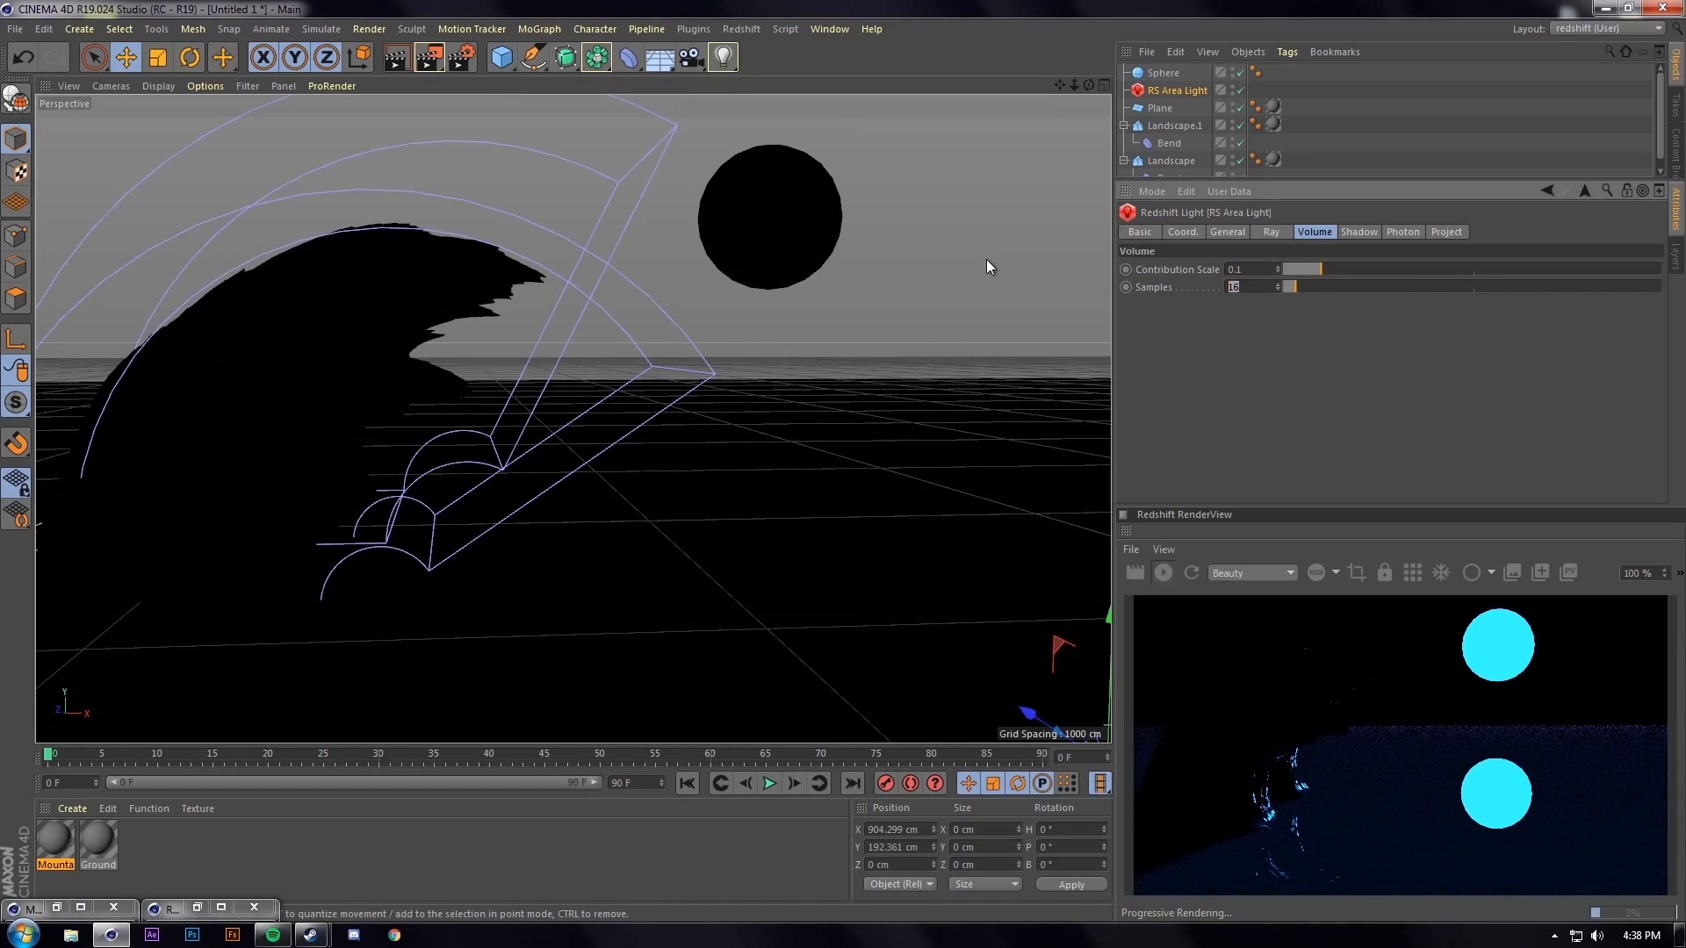
type("128")
key("Return")
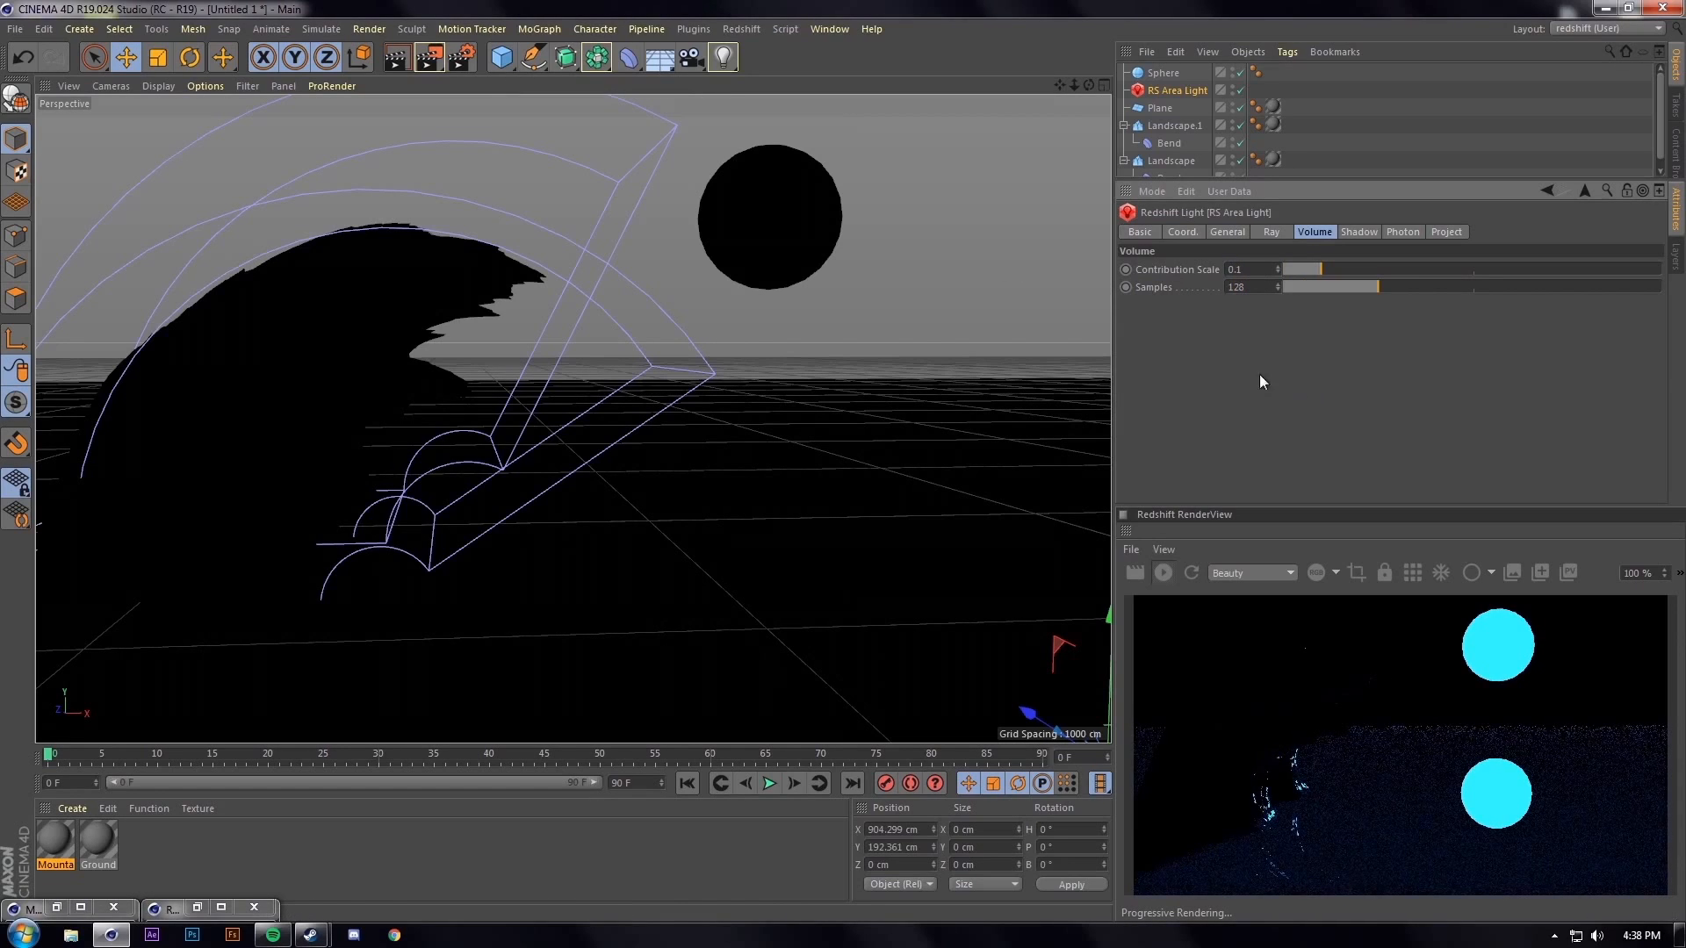
left_click_drag(780, 408, 703, 397, "alt")
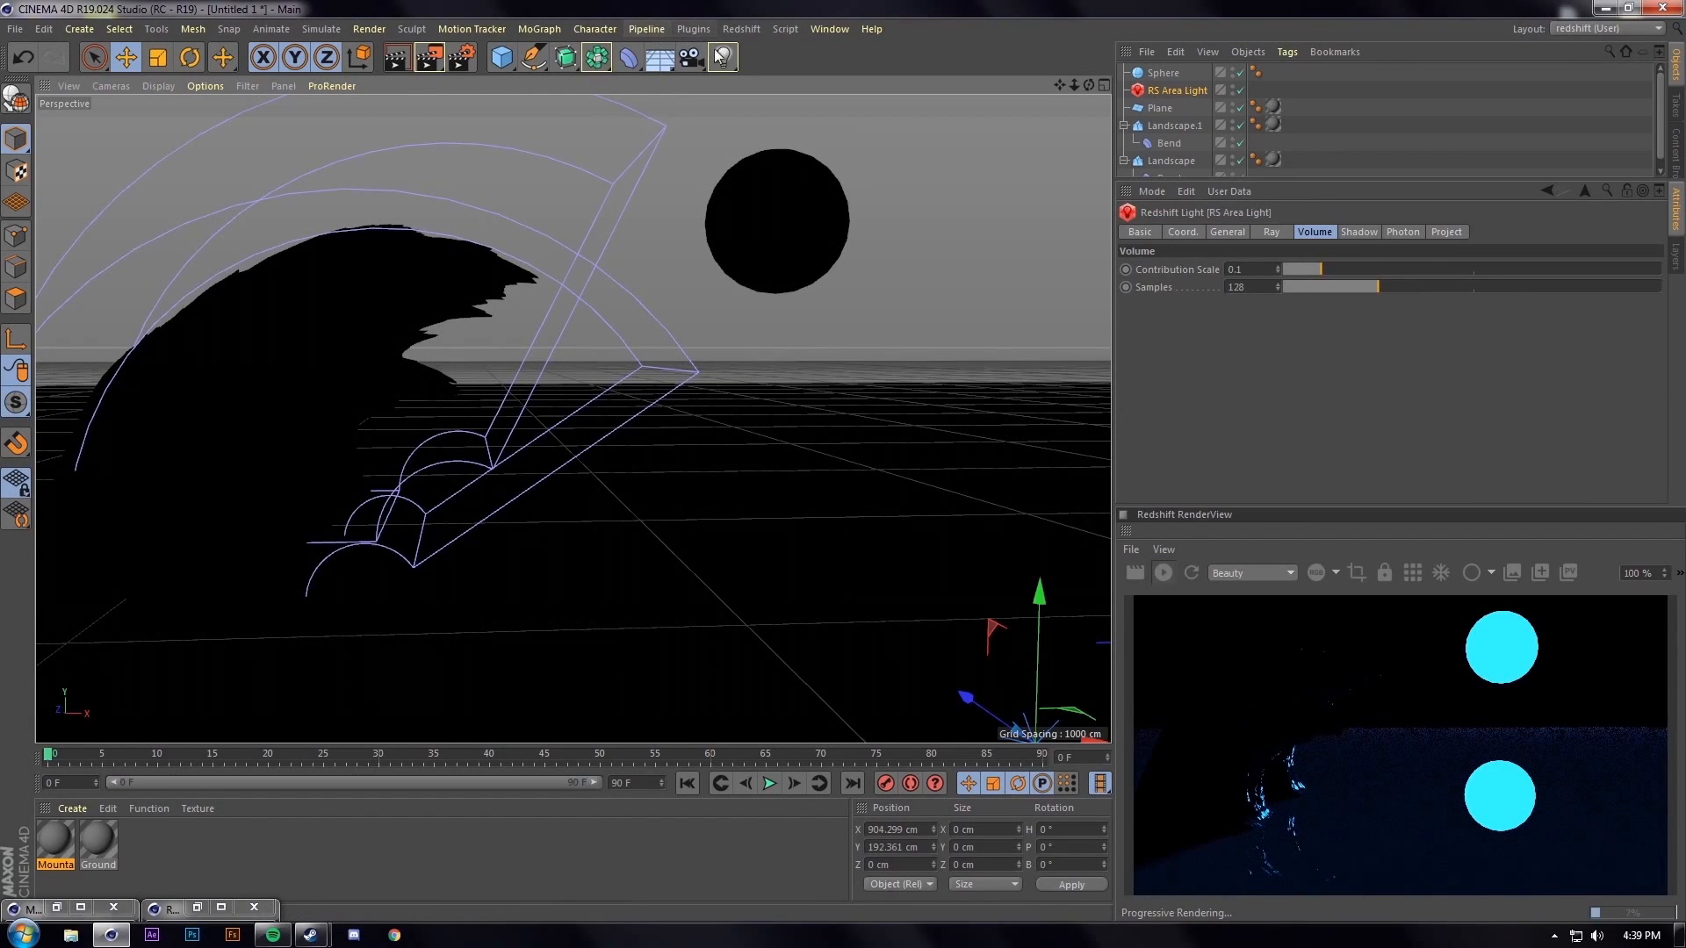
Add a Redshift Environment object for volumetric fog
left_click(738, 35)
mouse_move(753, 58)
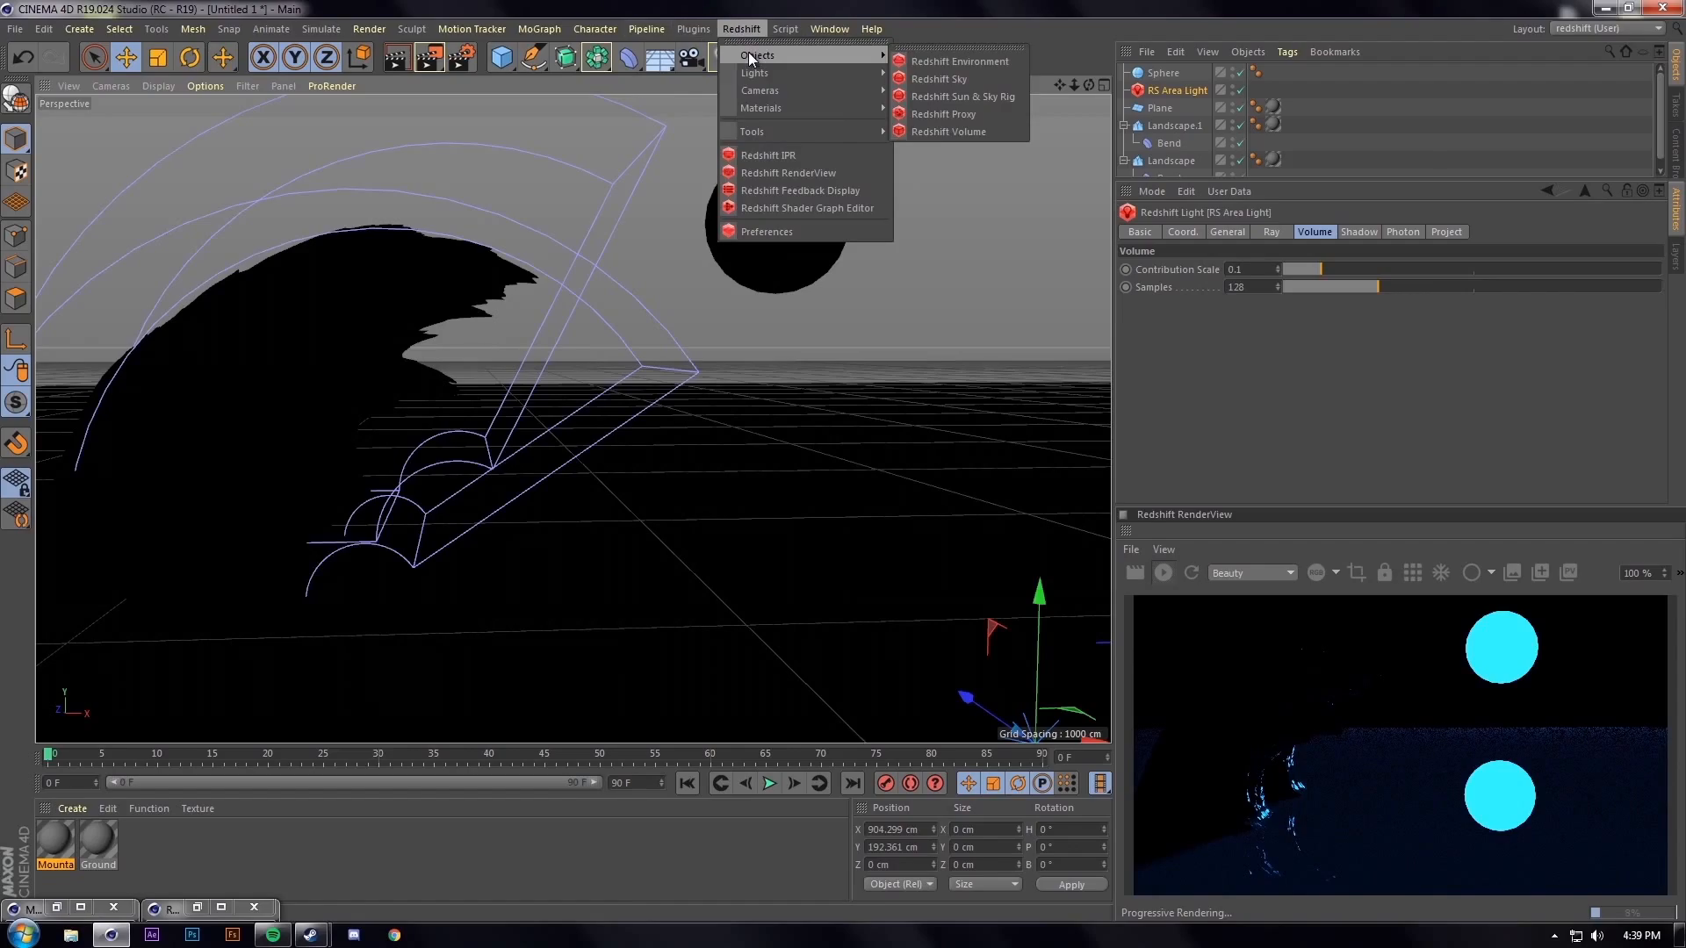
left_click(960, 61)
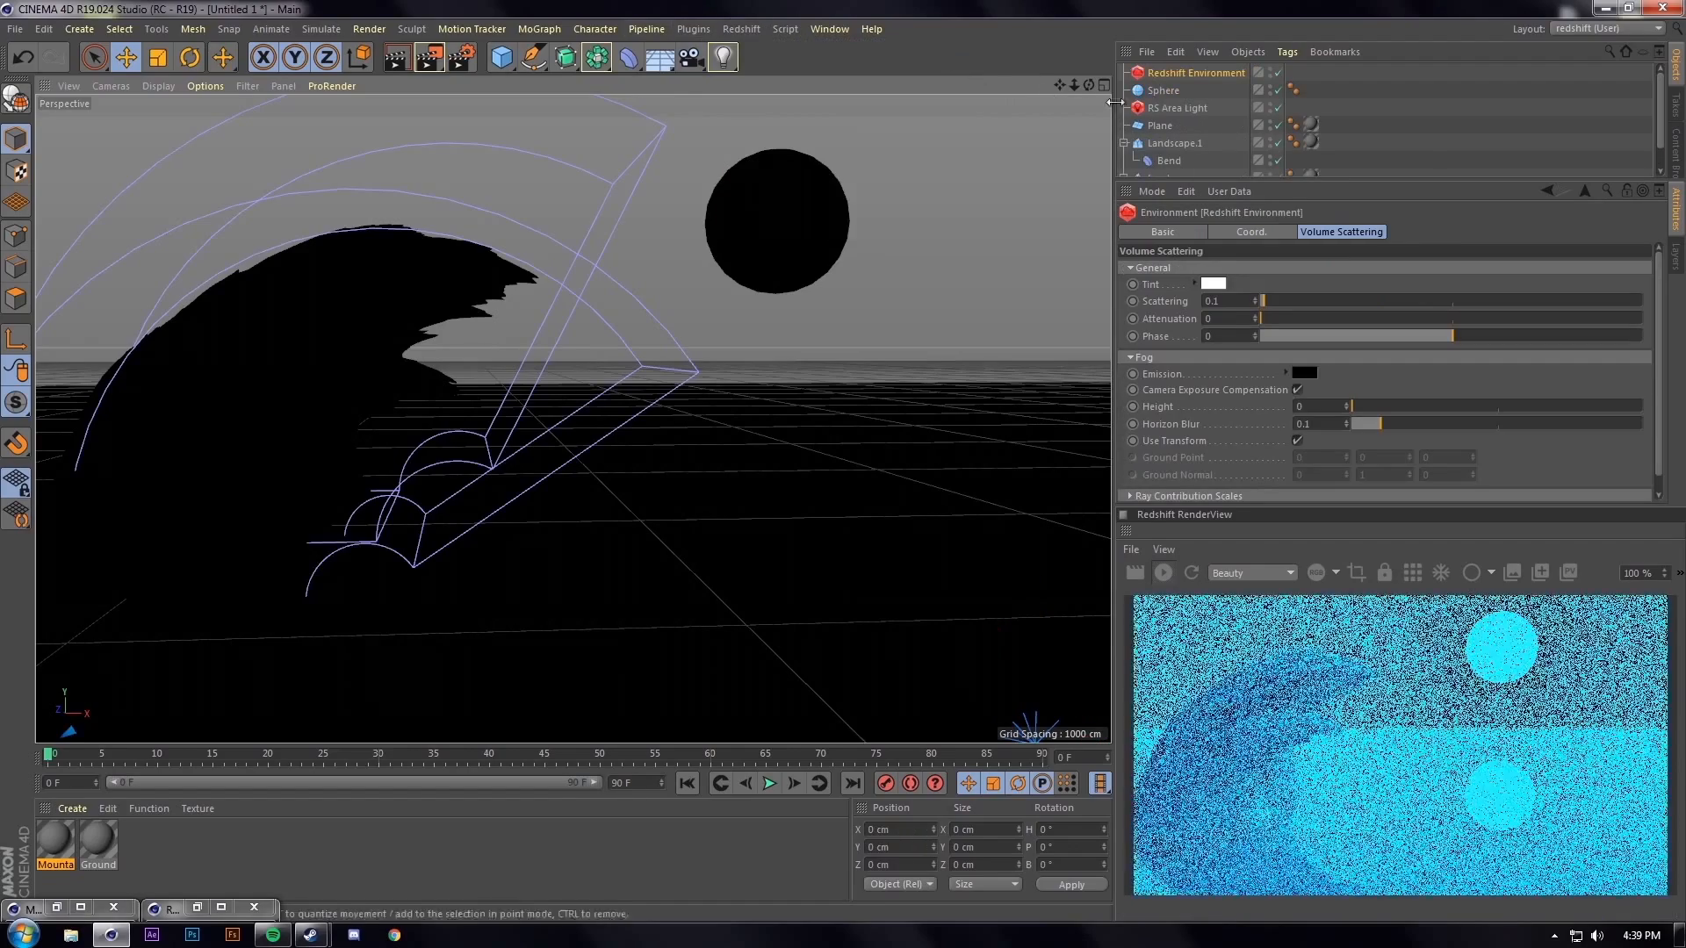
right_click_drag(604, 324, 561, 450, "alt")
middle_click_drag(666, 278, 565, 497, "alt")
right_click_drag(563, 495, 606, 442, "alt")
mouse_move(628, 472)
middle_mouse_down("alt")
mouse_move(572, 456)
mouse_move(609, 411)
mouse_move(641, 446)
middle_mouse_up("alt")
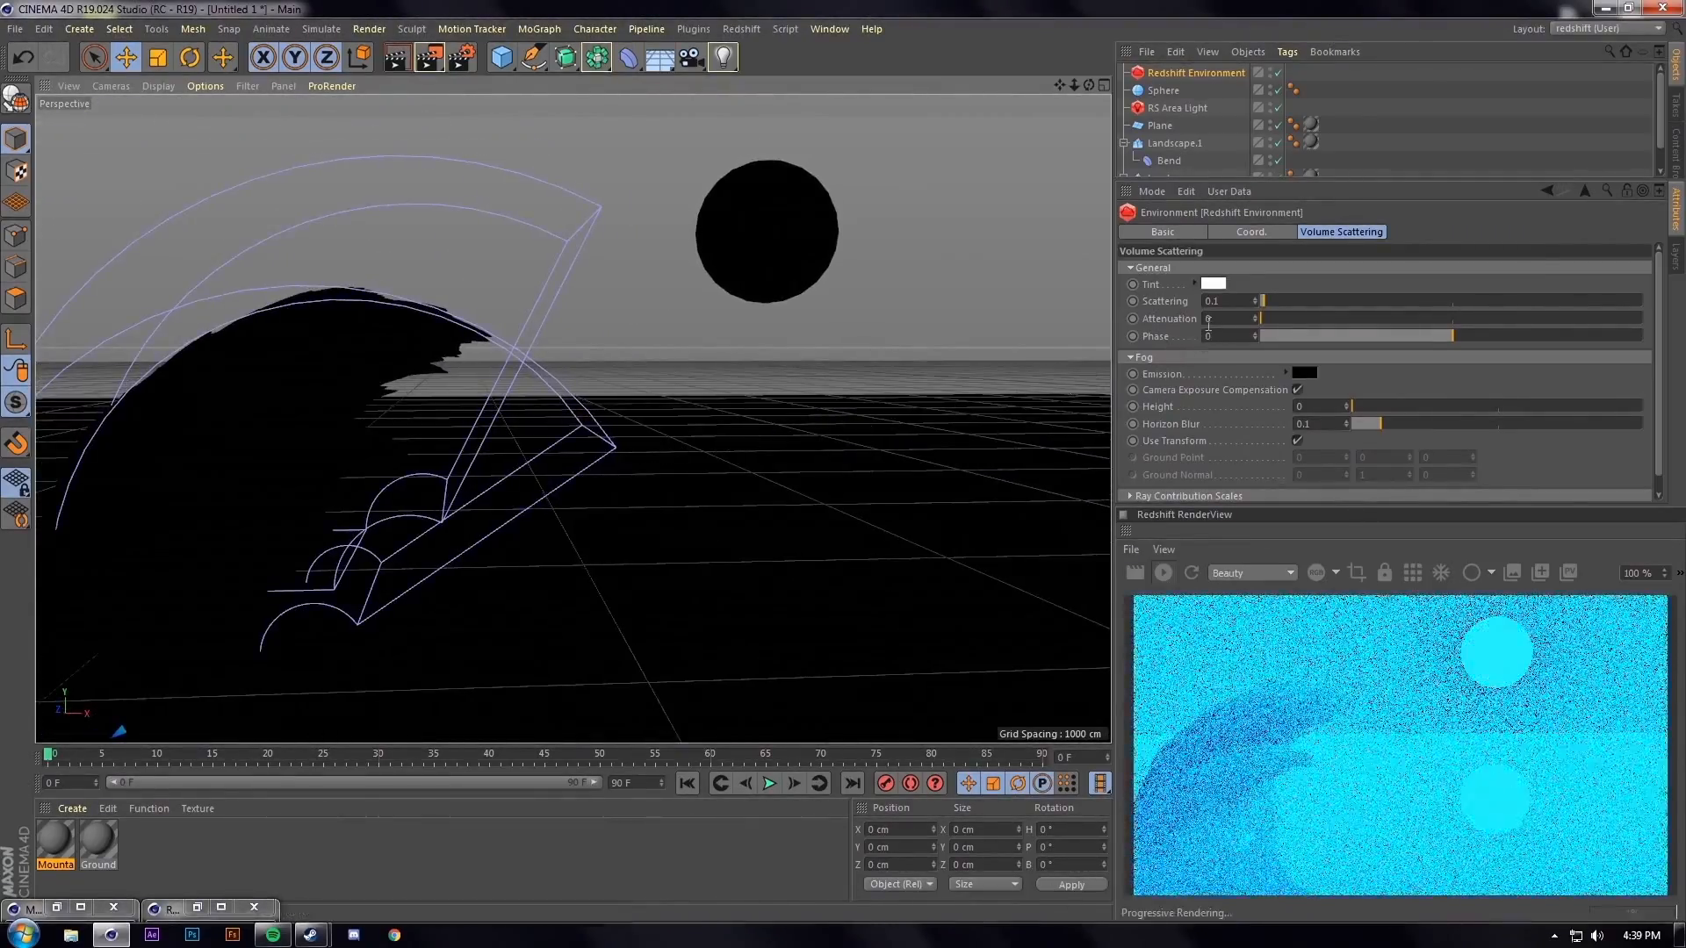
Lower the area light's volume Contribution Scale to 0.003, then select the Redshift Environment
left_click(1175, 107)
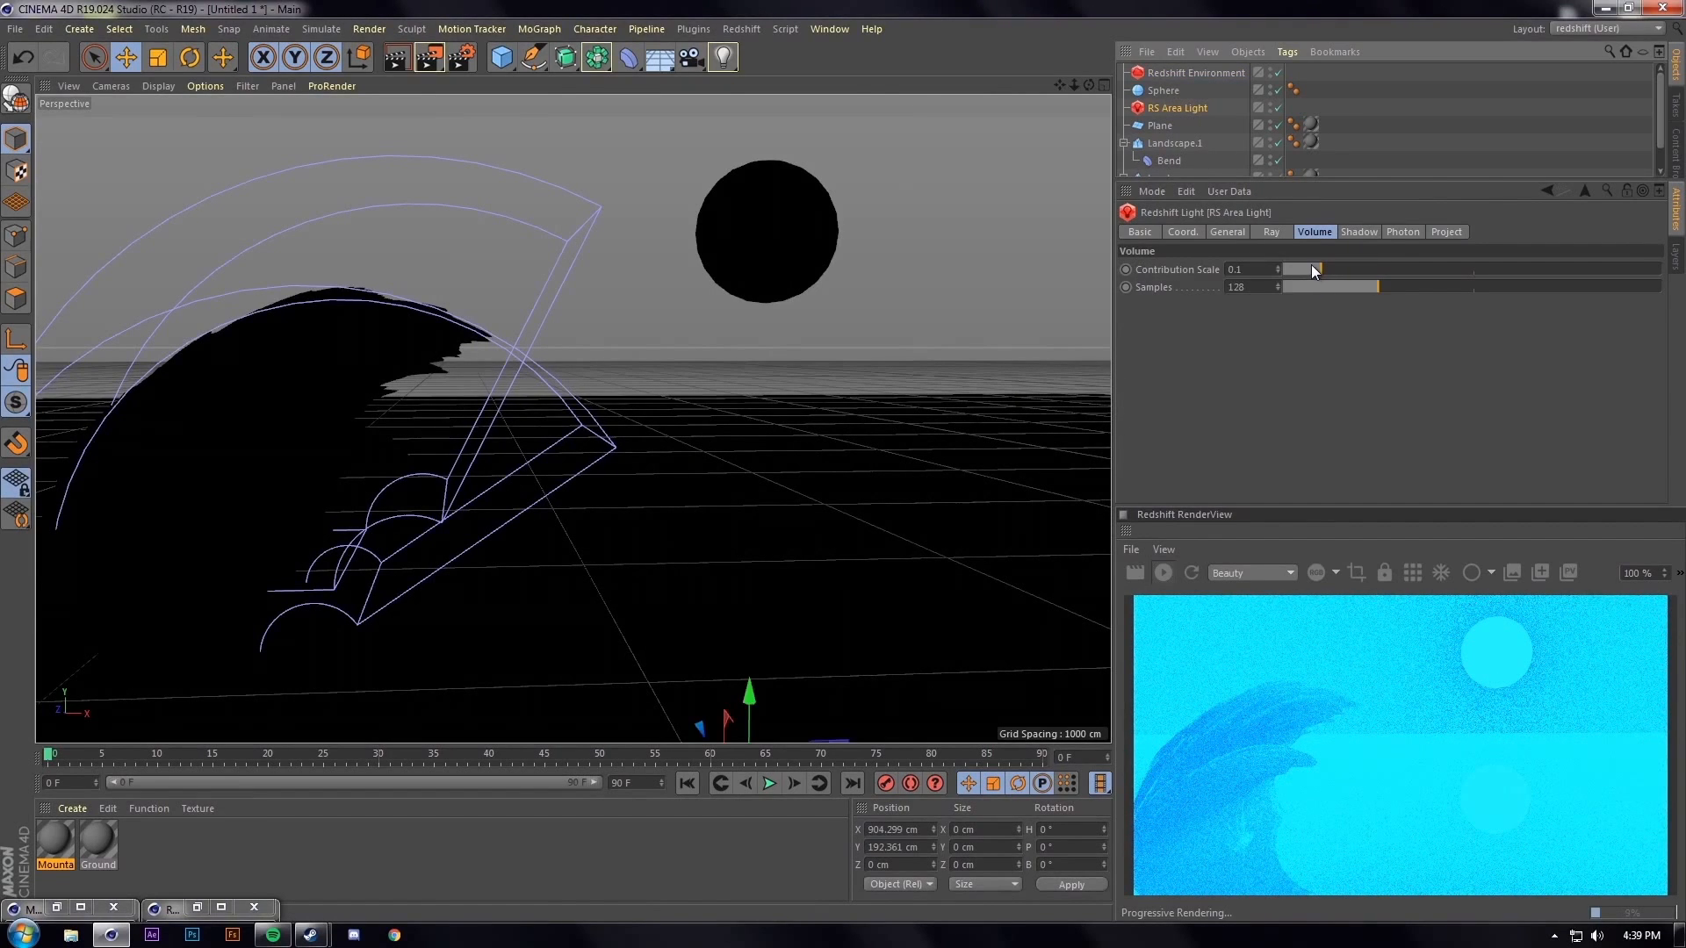
left_click_drag(1320, 269, 1284, 266)
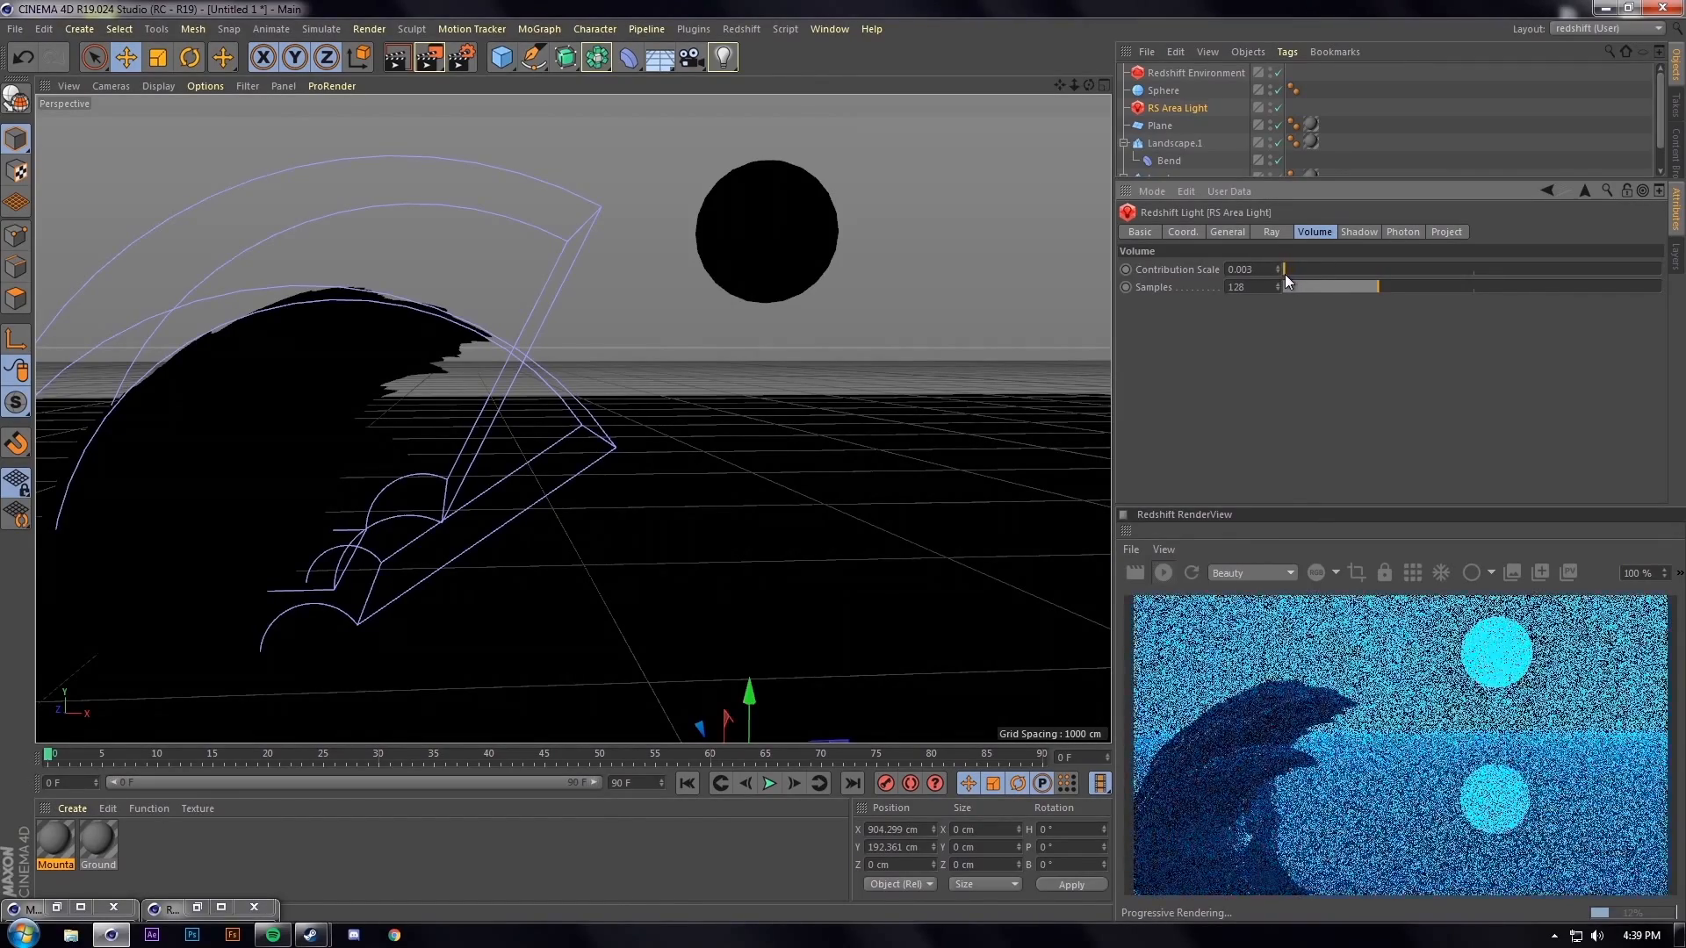
left_click(1188, 73)
left_click(1150, 268)
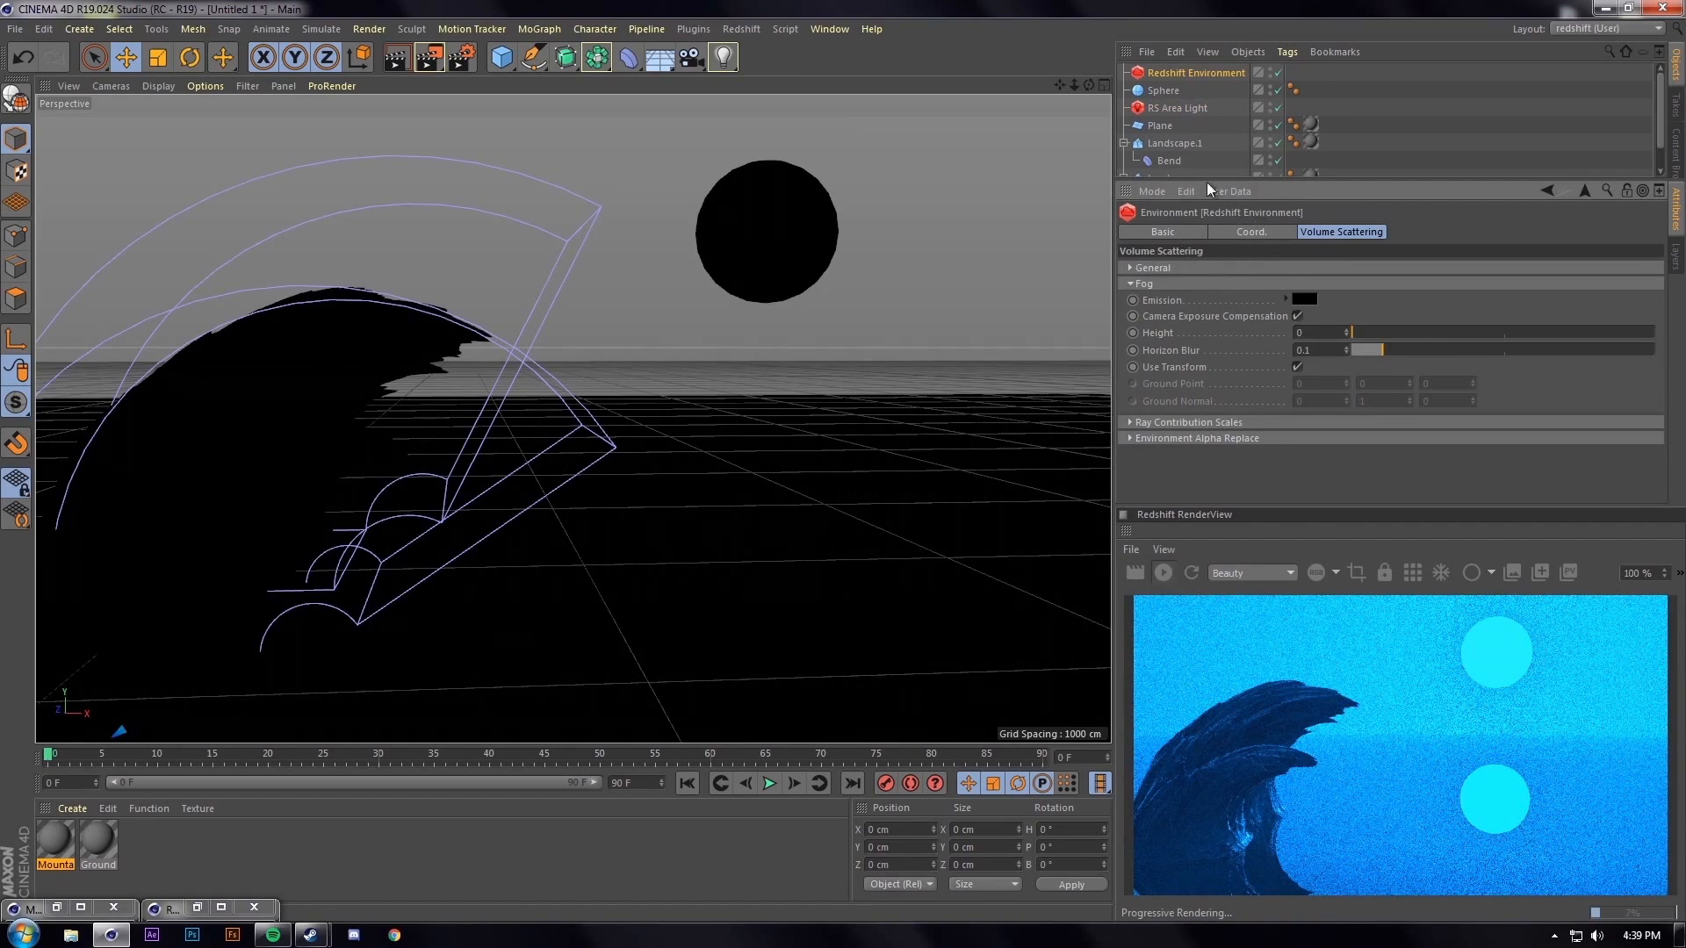
left_click(1176, 52)
left_click(1142, 69)
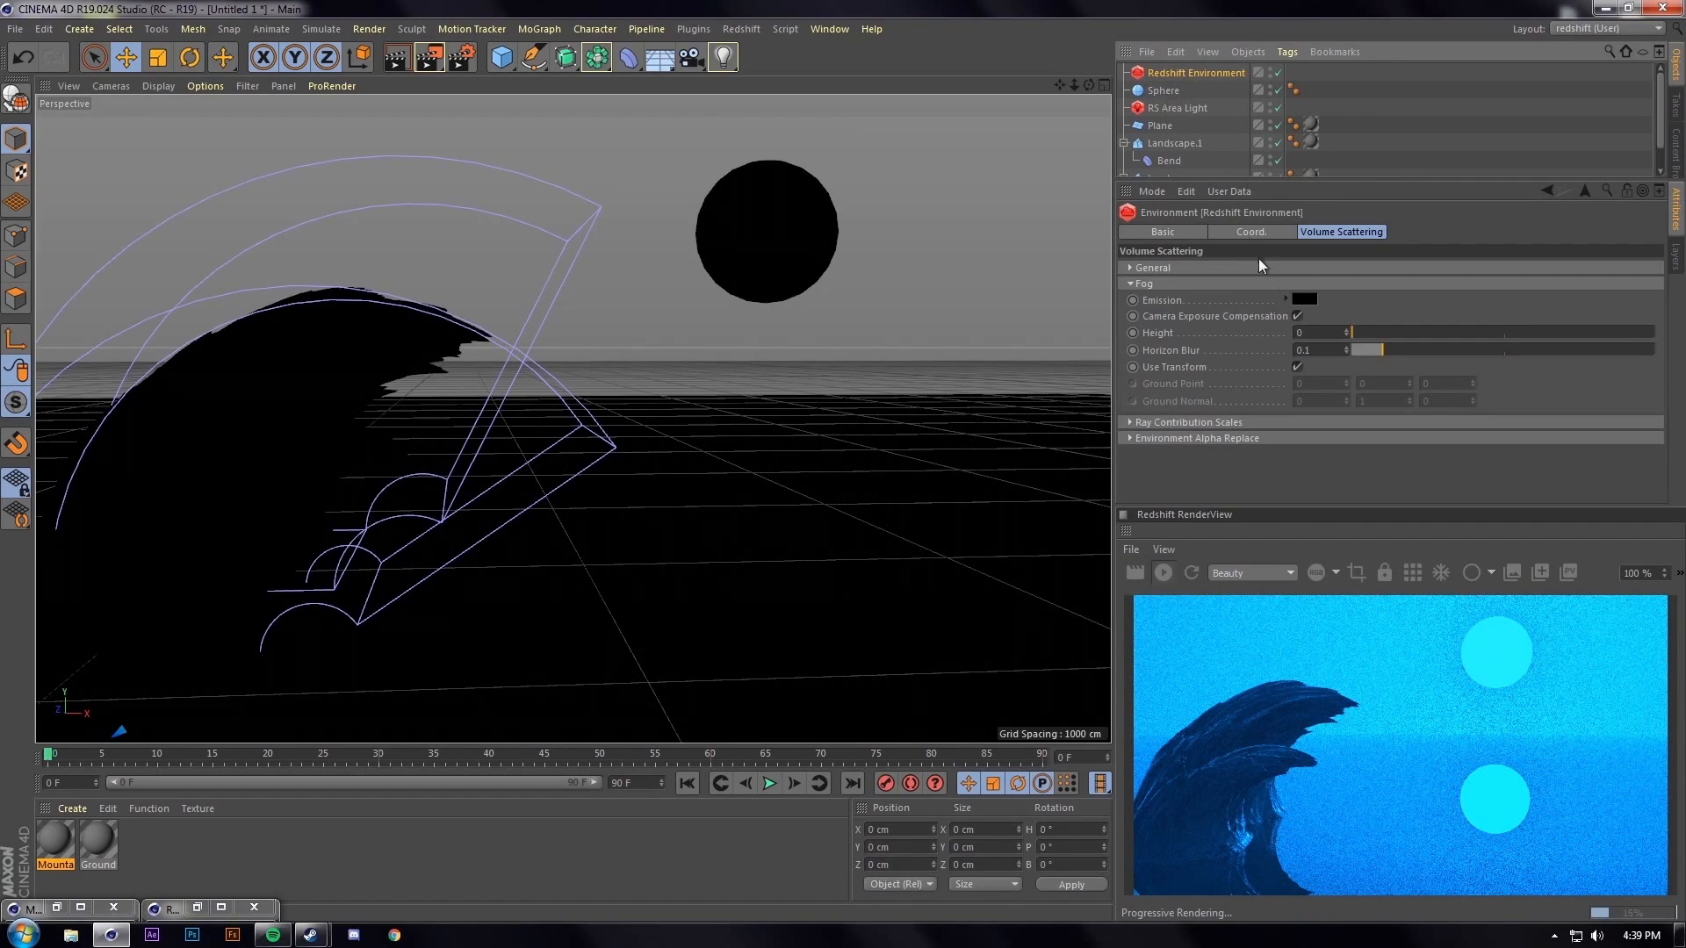
Tint the environment fog red and set its Scattering to about 0.034
left_click(1129, 268)
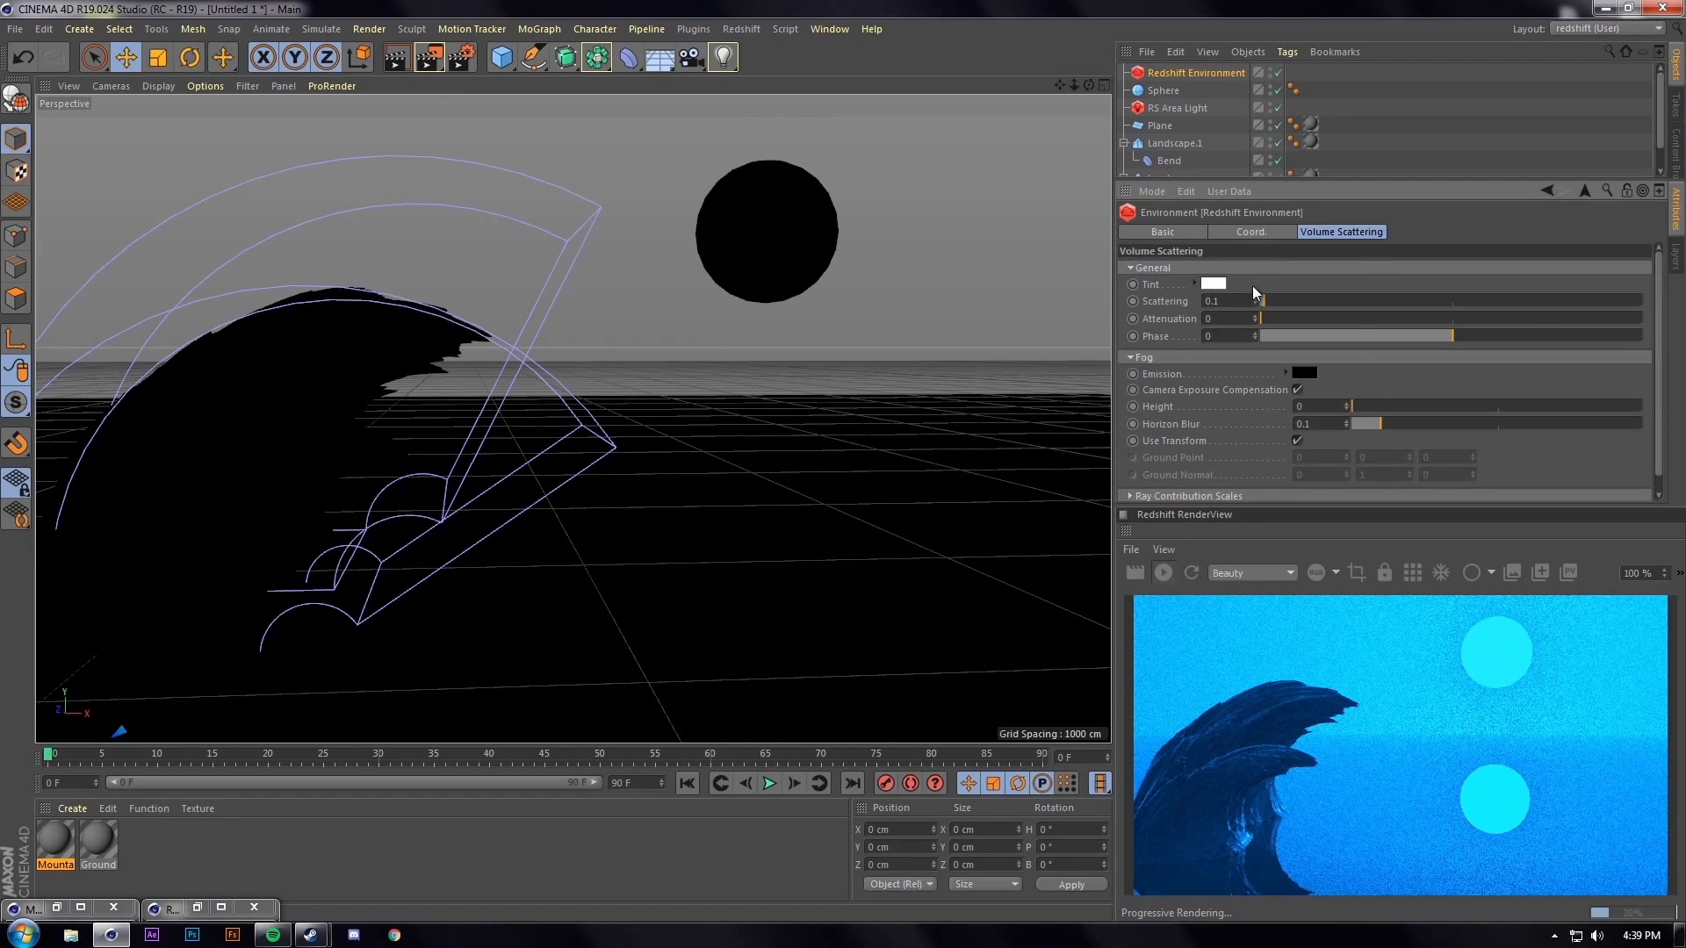
left_click(1256, 288)
left_click(1349, 275)
left_click(1296, 293)
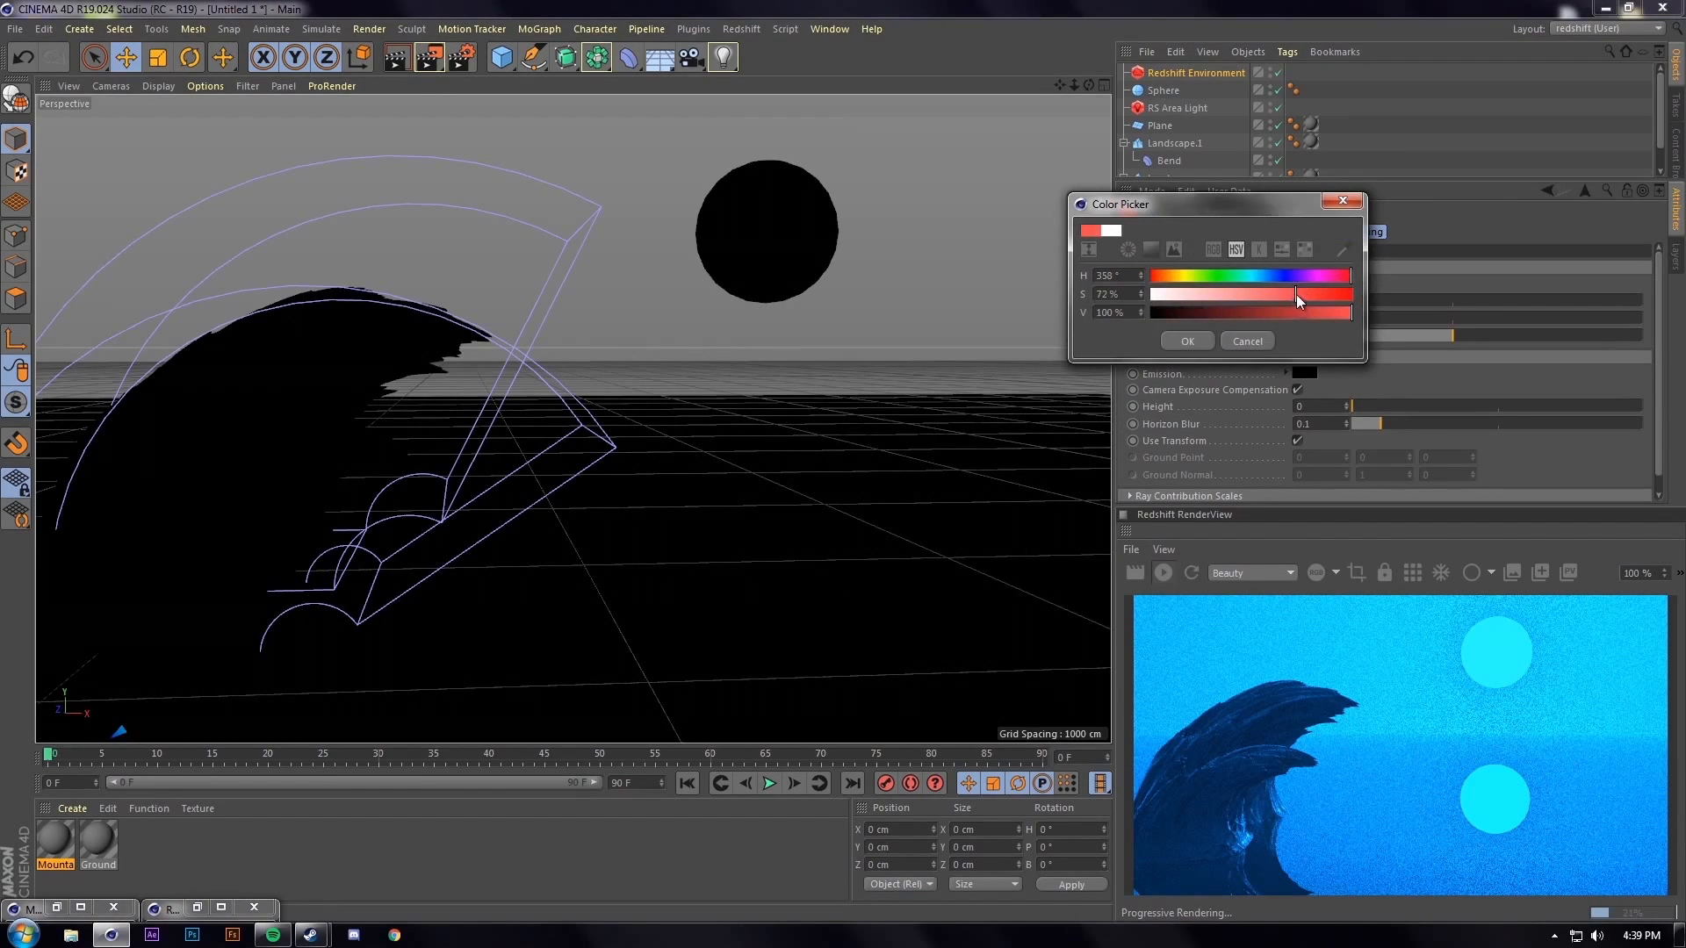
left_click(1206, 340)
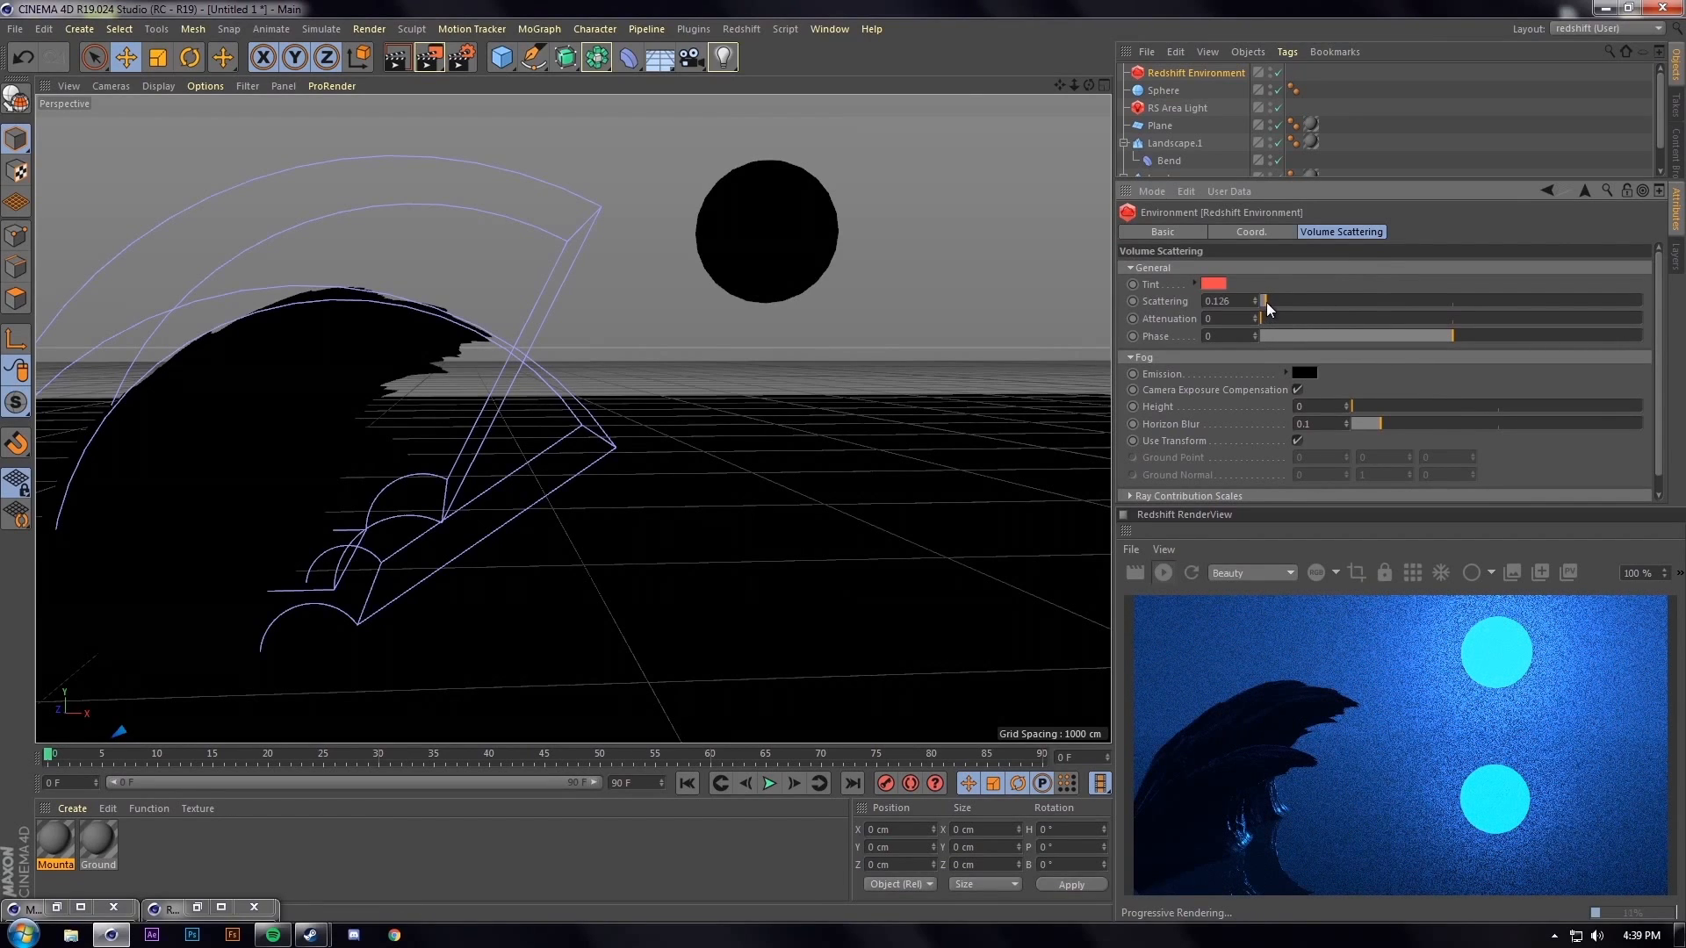
left_click_drag(1274, 302, 1261, 305)
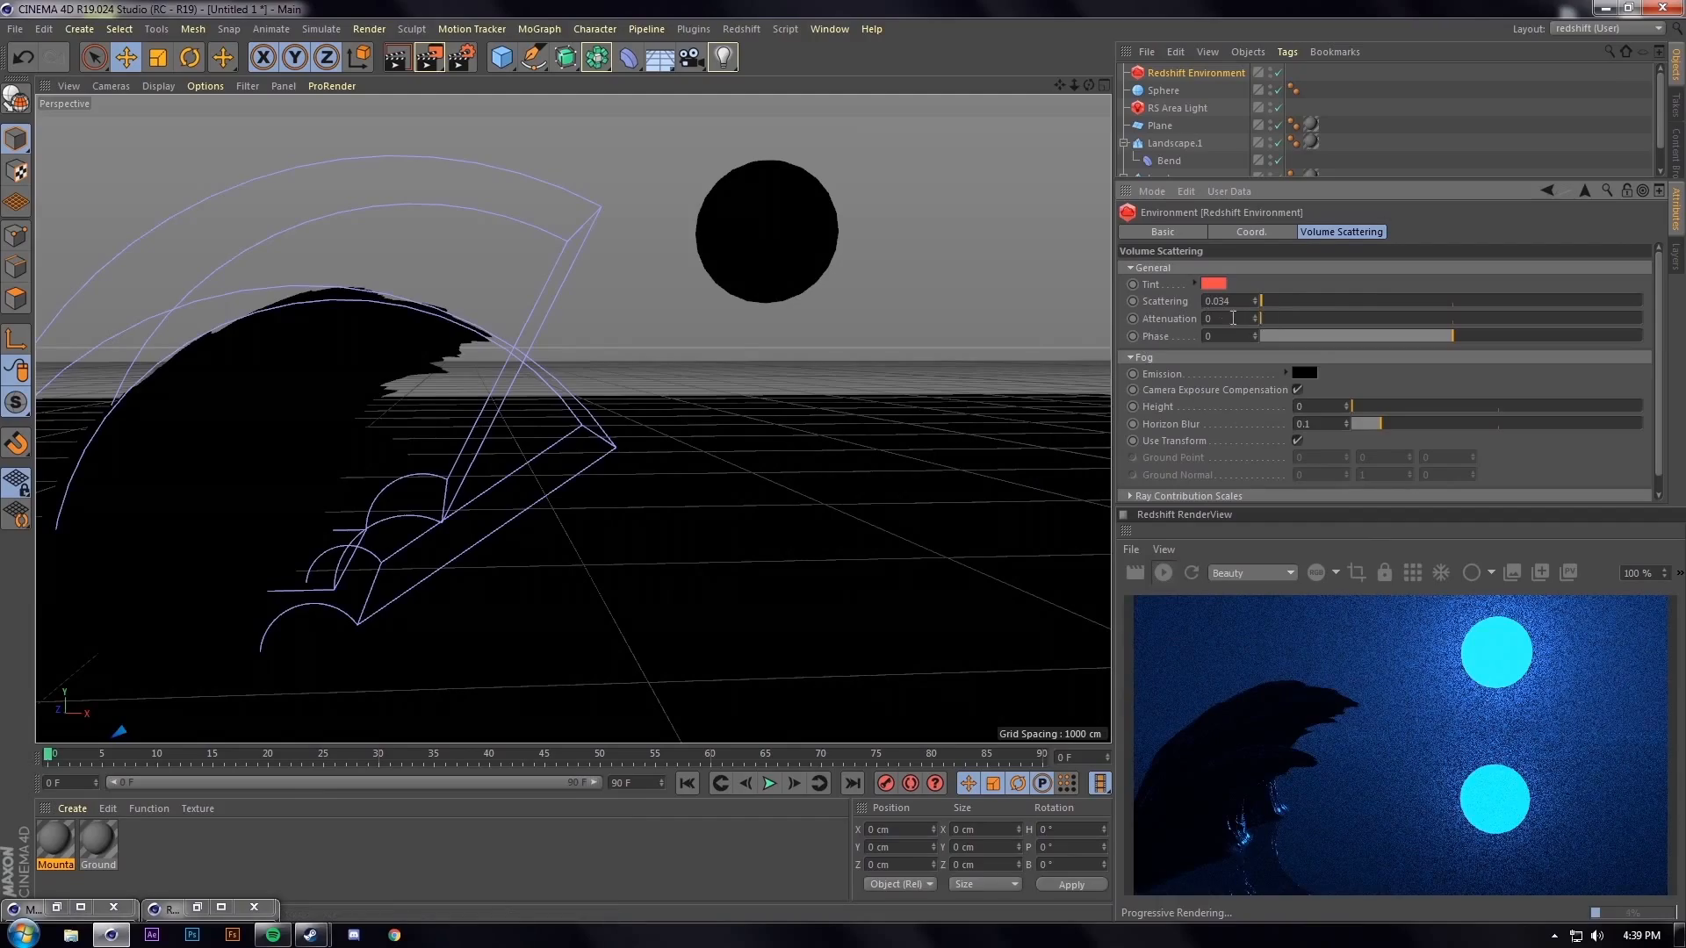
Raise the area light's volume Contribution Scale to 0.054
left_click(1186, 105)
mouse_move(1286, 269)
left_mouse_down()
mouse_move(1304, 268)
mouse_move(1284, 269)
left_mouse_up()
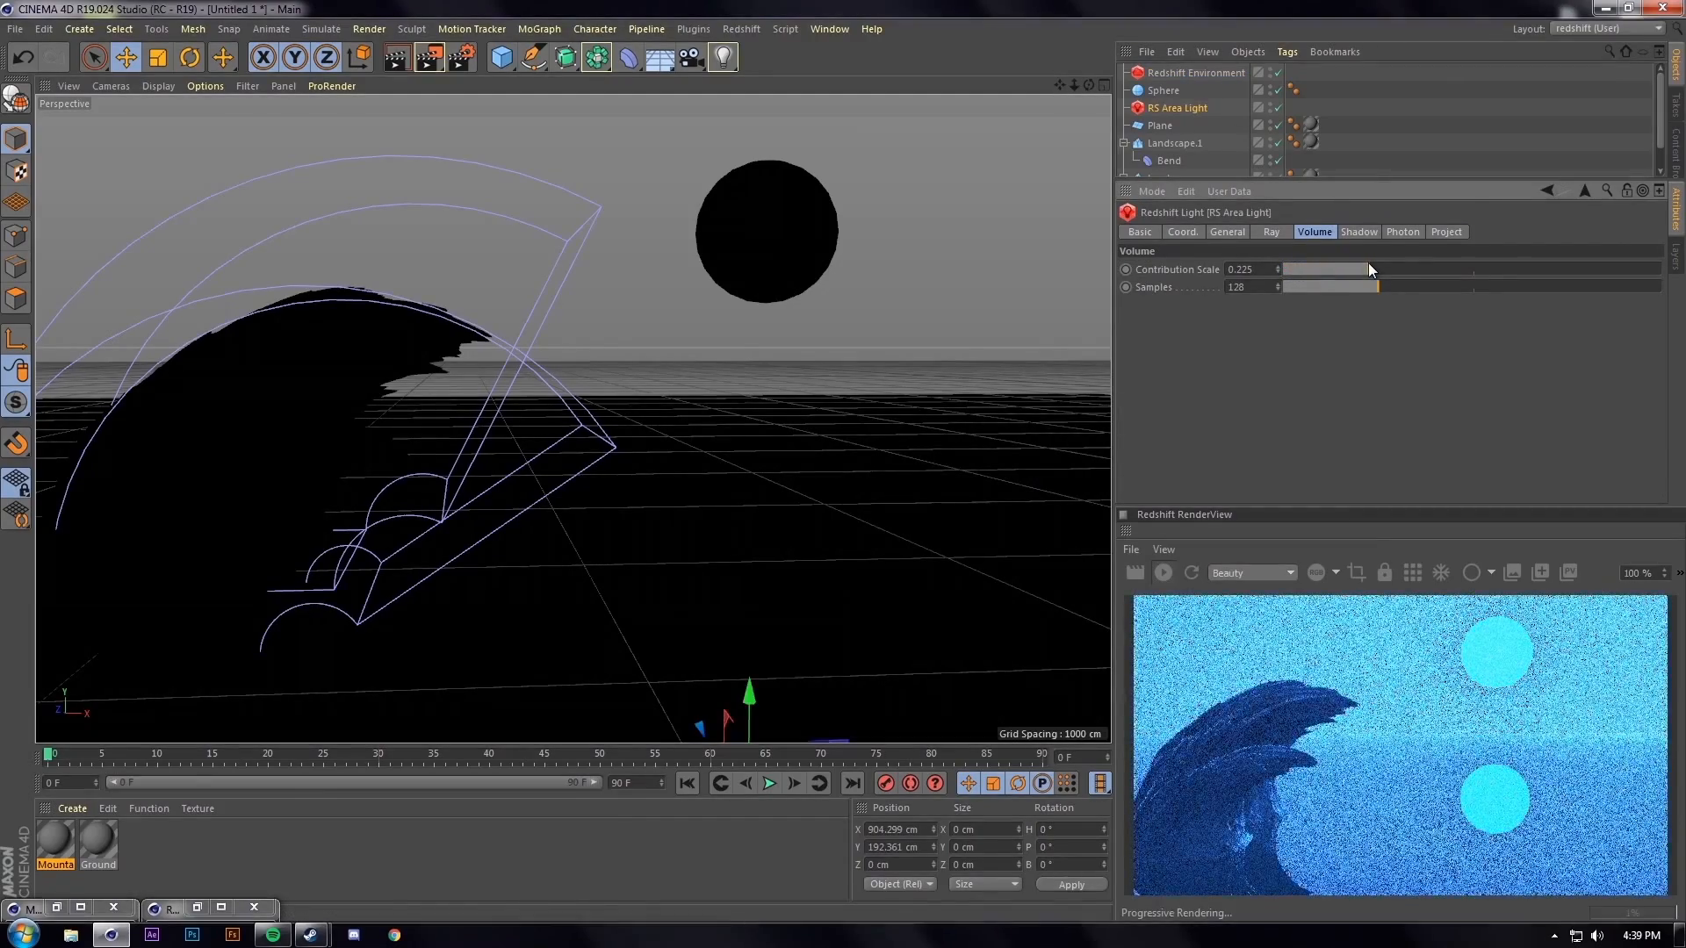
scroll(773, 430, "up", 3)
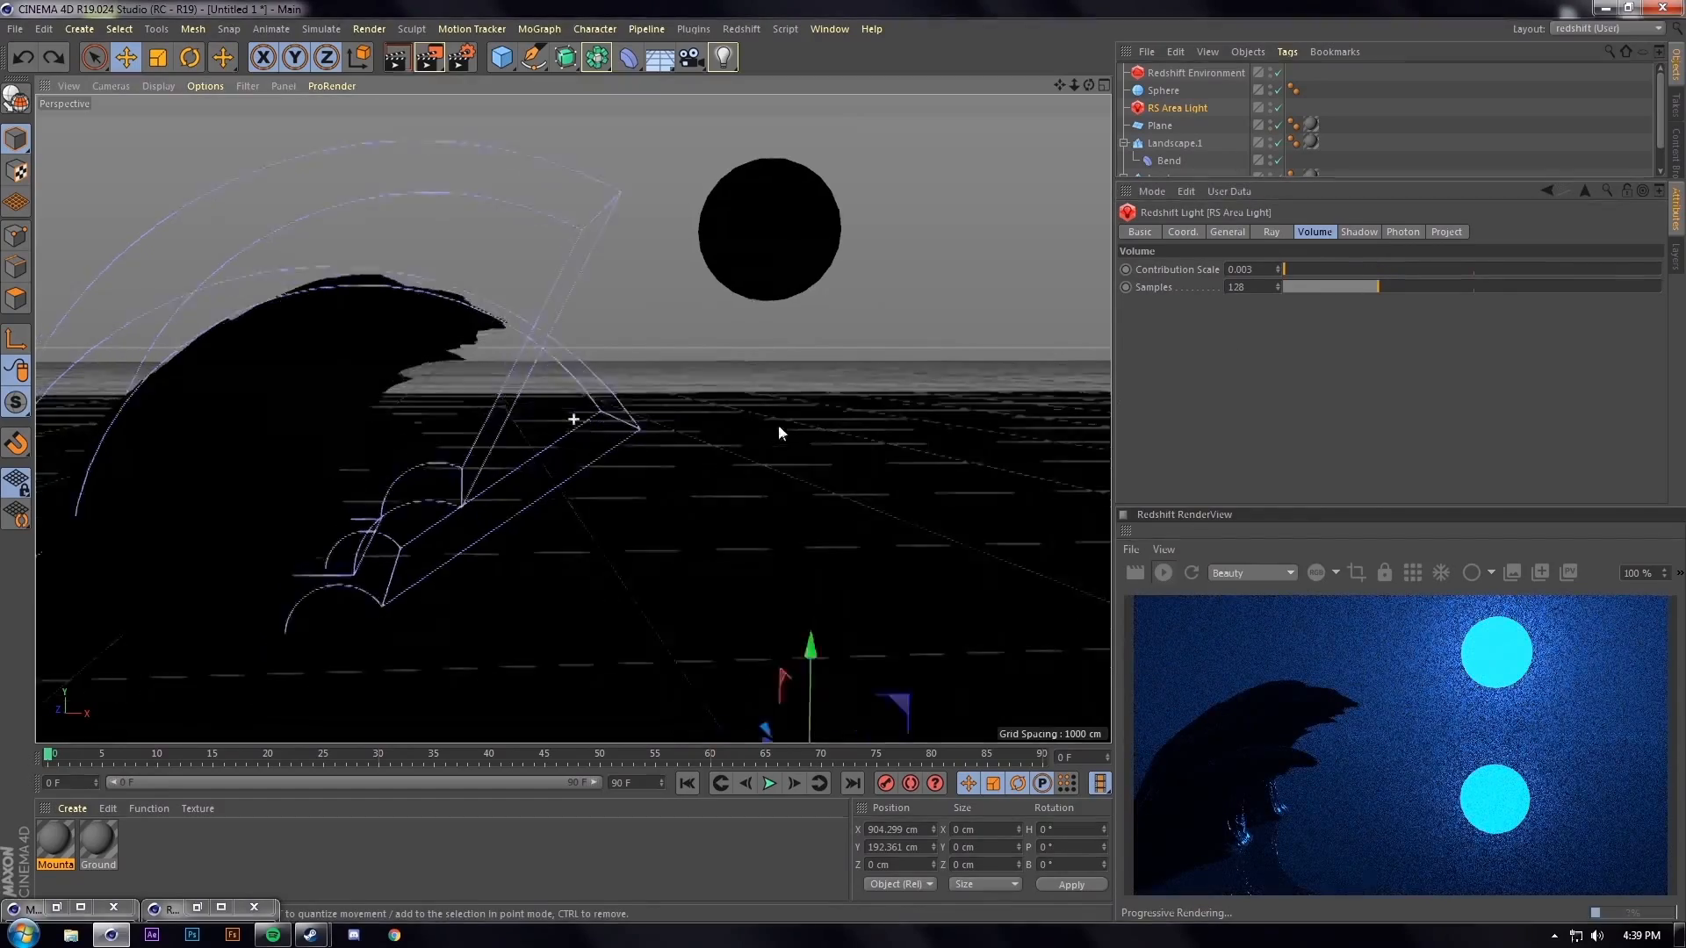
mouse_move(772, 417)
left_mouse_down("alt")
mouse_move(824, 413)
mouse_move(805, 414)
left_mouse_up("alt")
Set the environment's volume scattering attenuation to 0.005
left_click(1195, 72)
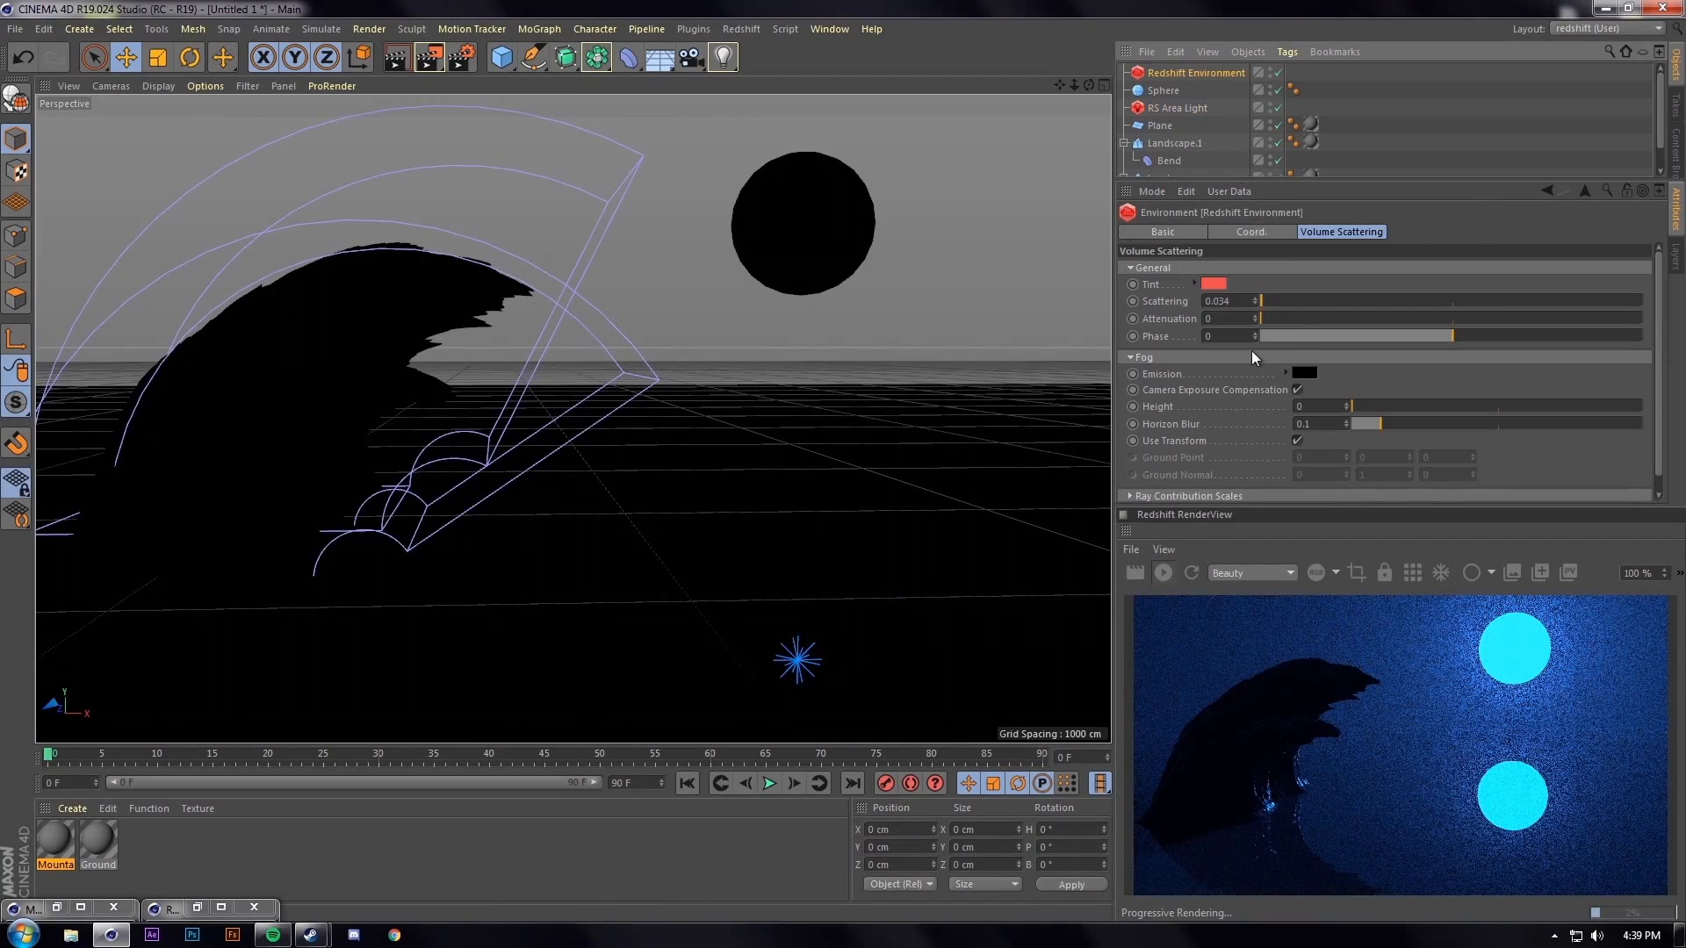
left_click(1299, 373)
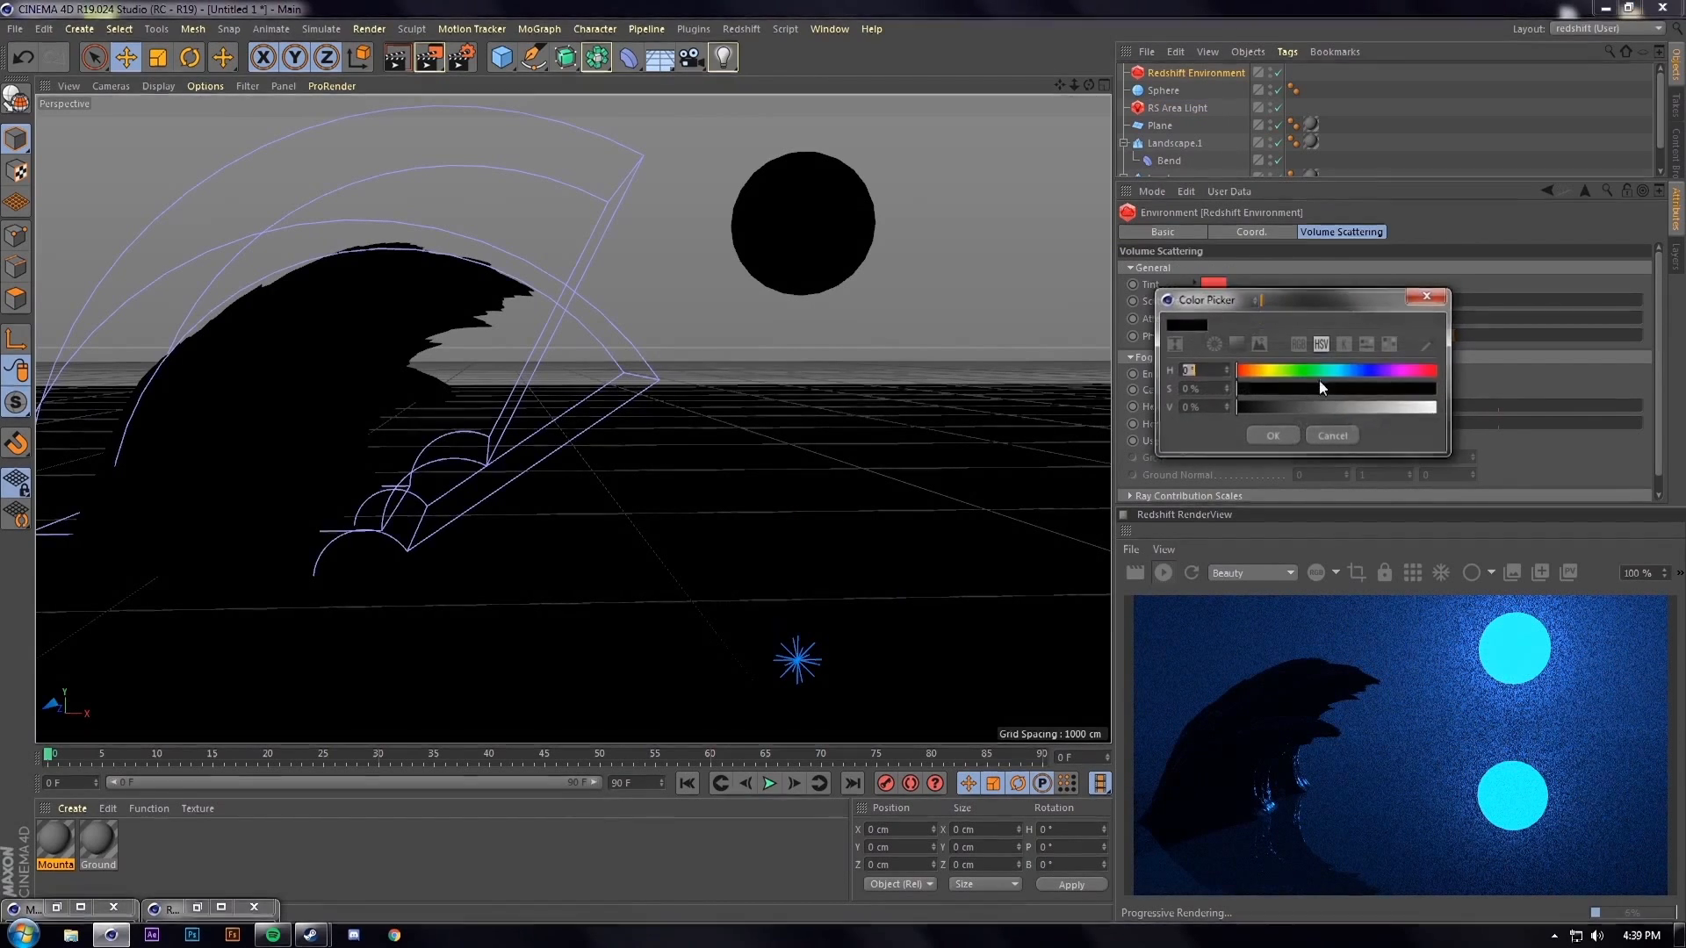
left_click(1427, 295)
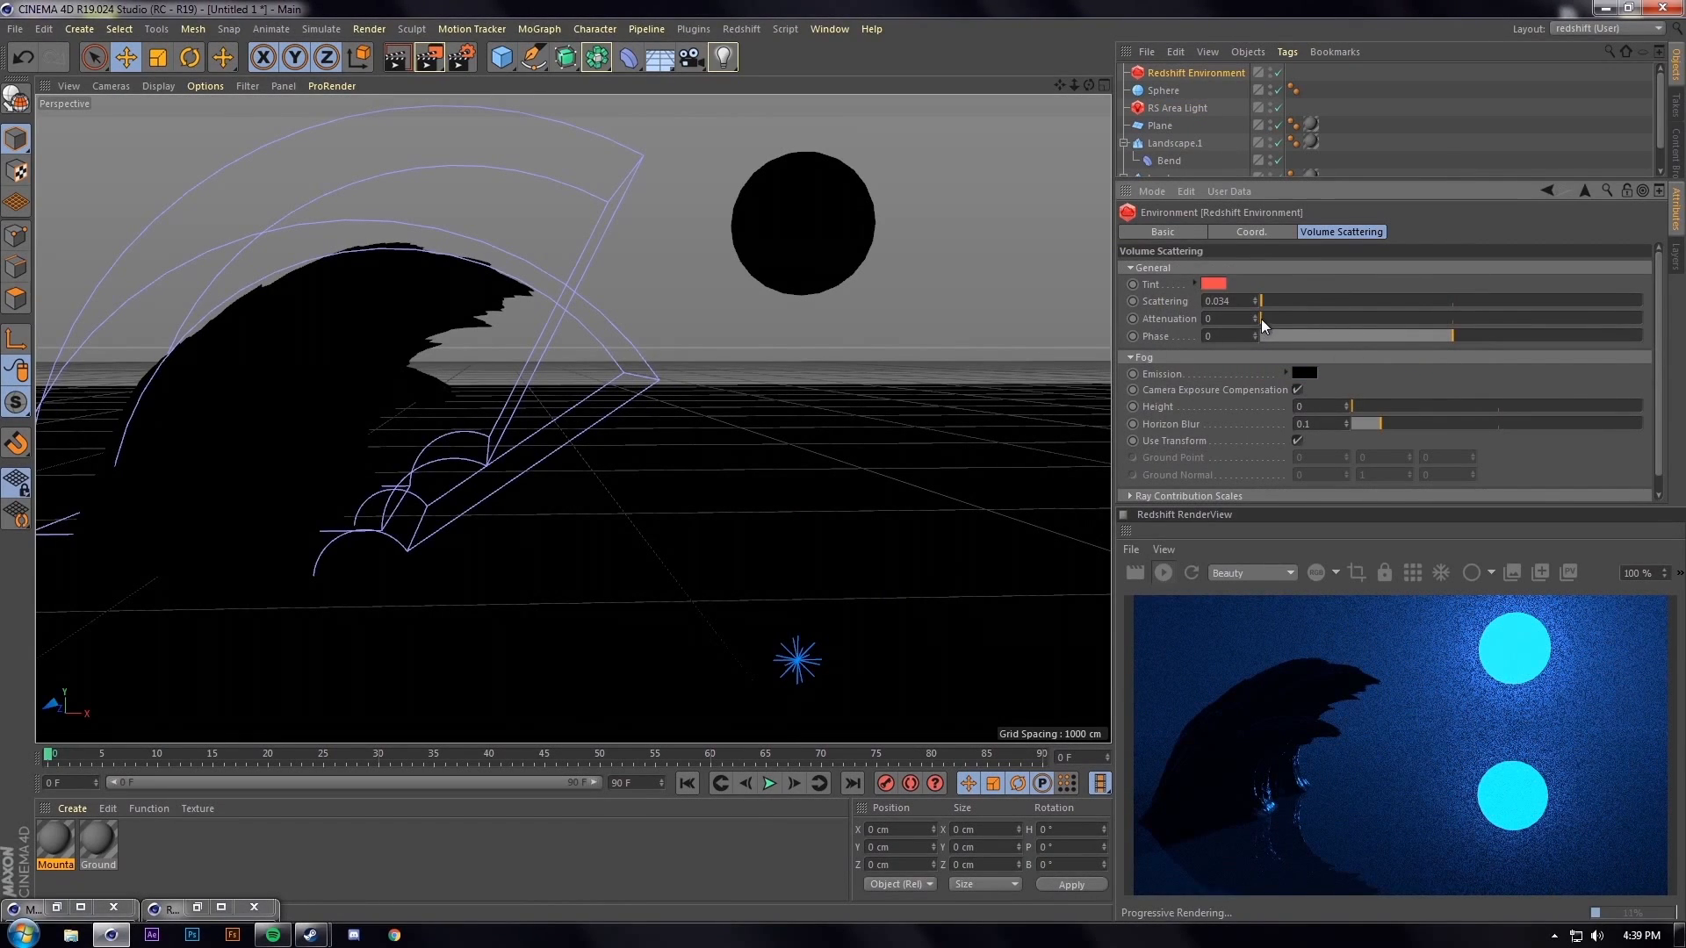
left_click_drag(1261, 319, 1264, 319)
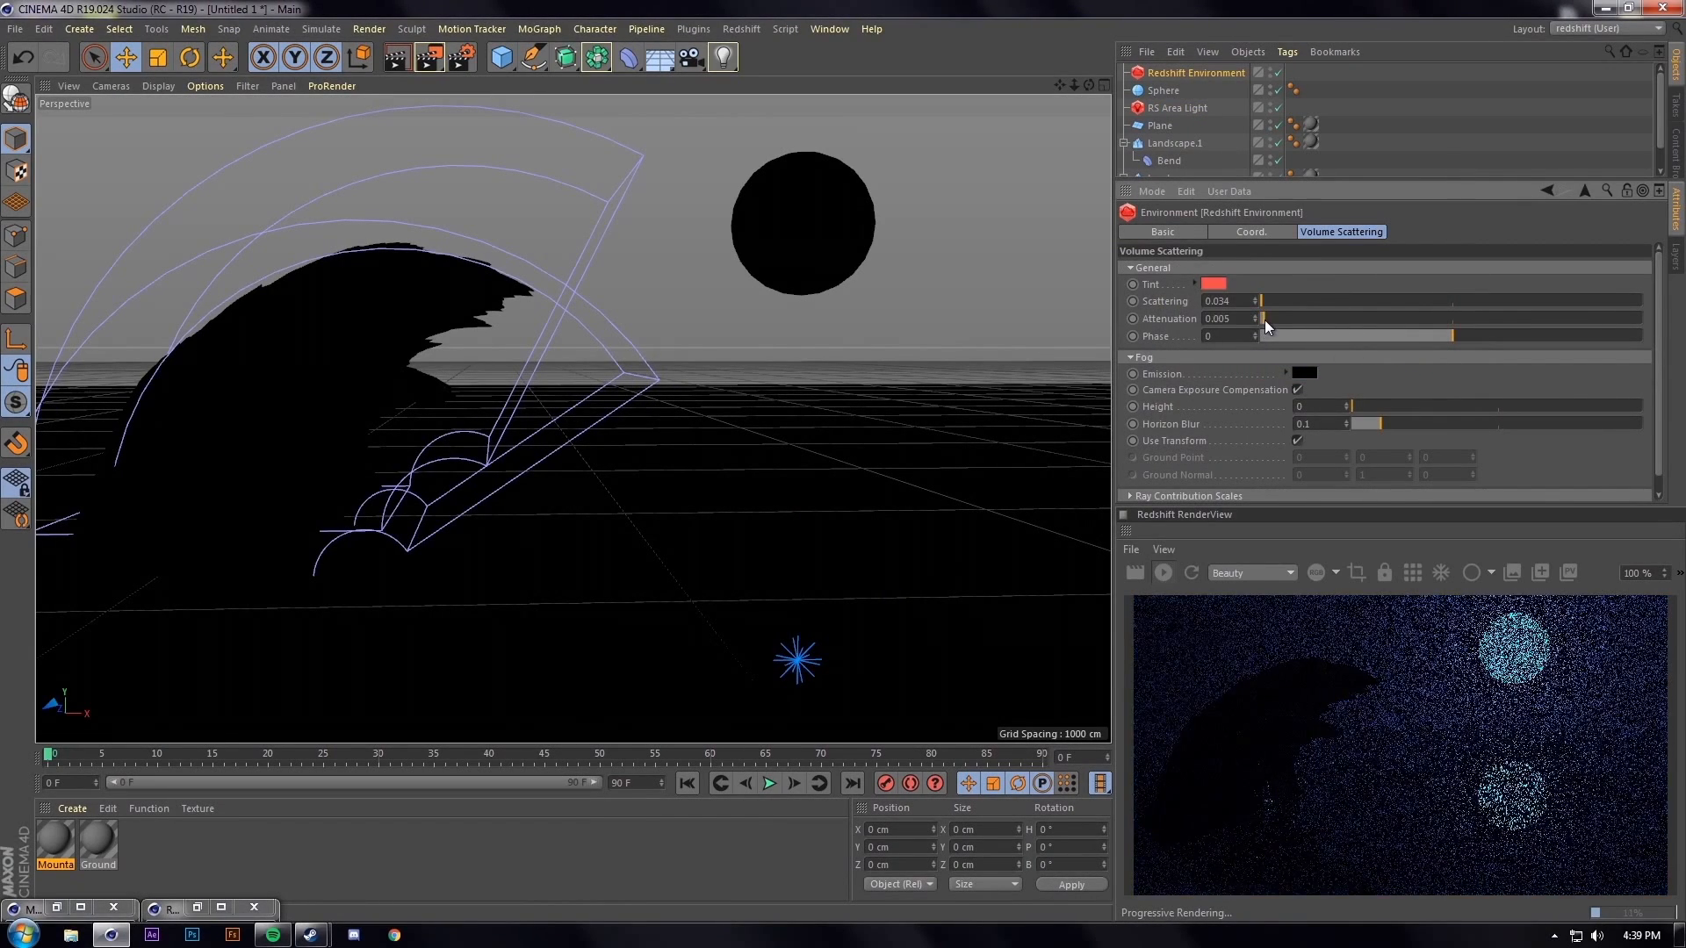
Change the fog emission colour to a saturated red
left_click(1304, 373)
left_click_drag(1361, 370, 1443, 371)
left_click(1432, 389)
left_click(1414, 407)
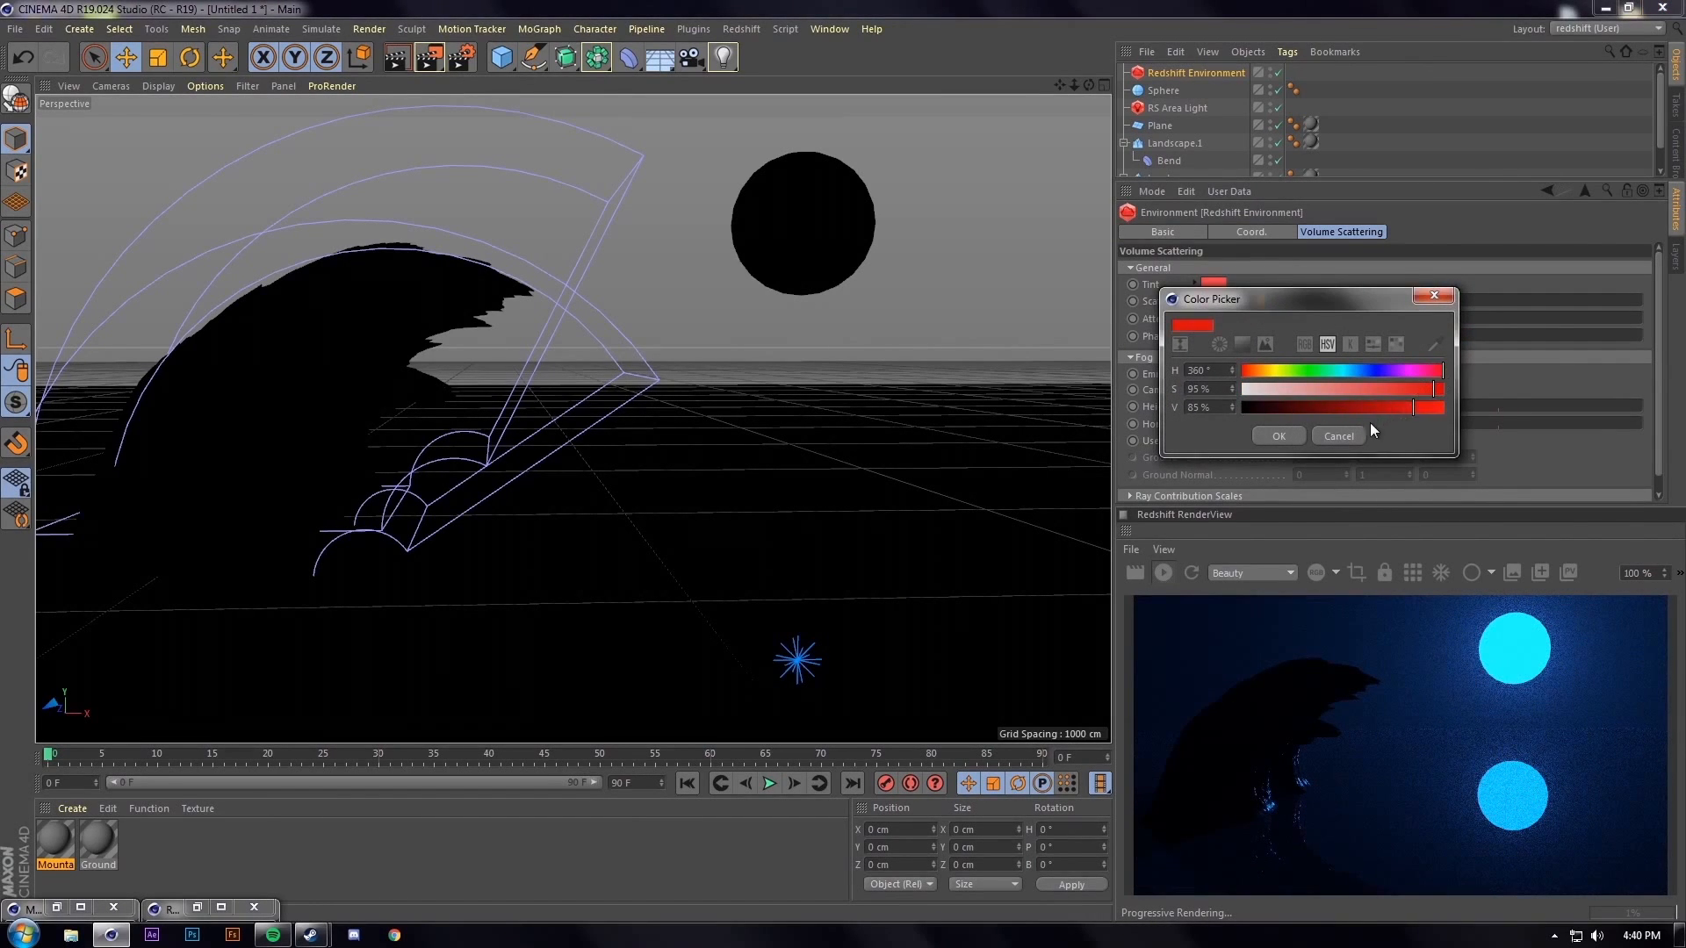
left_click(1296, 437)
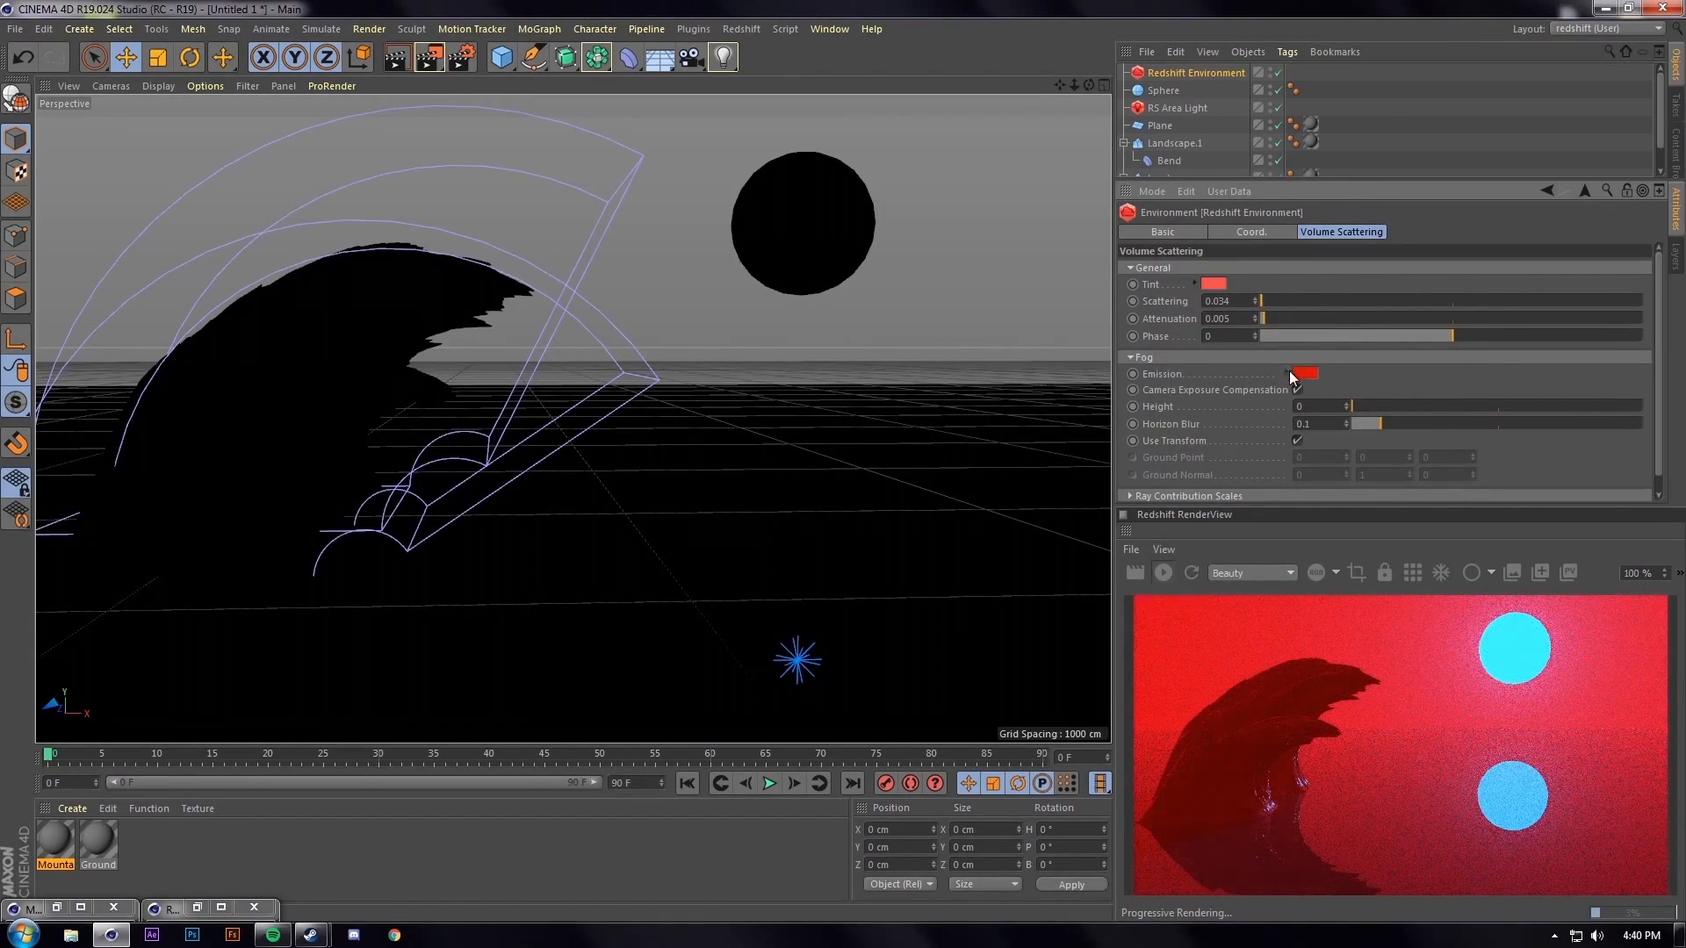
Darken the red fog emission to about 22% brightness or lower
left_click(1302, 373)
left_click(1304, 408)
left_click(1278, 434)
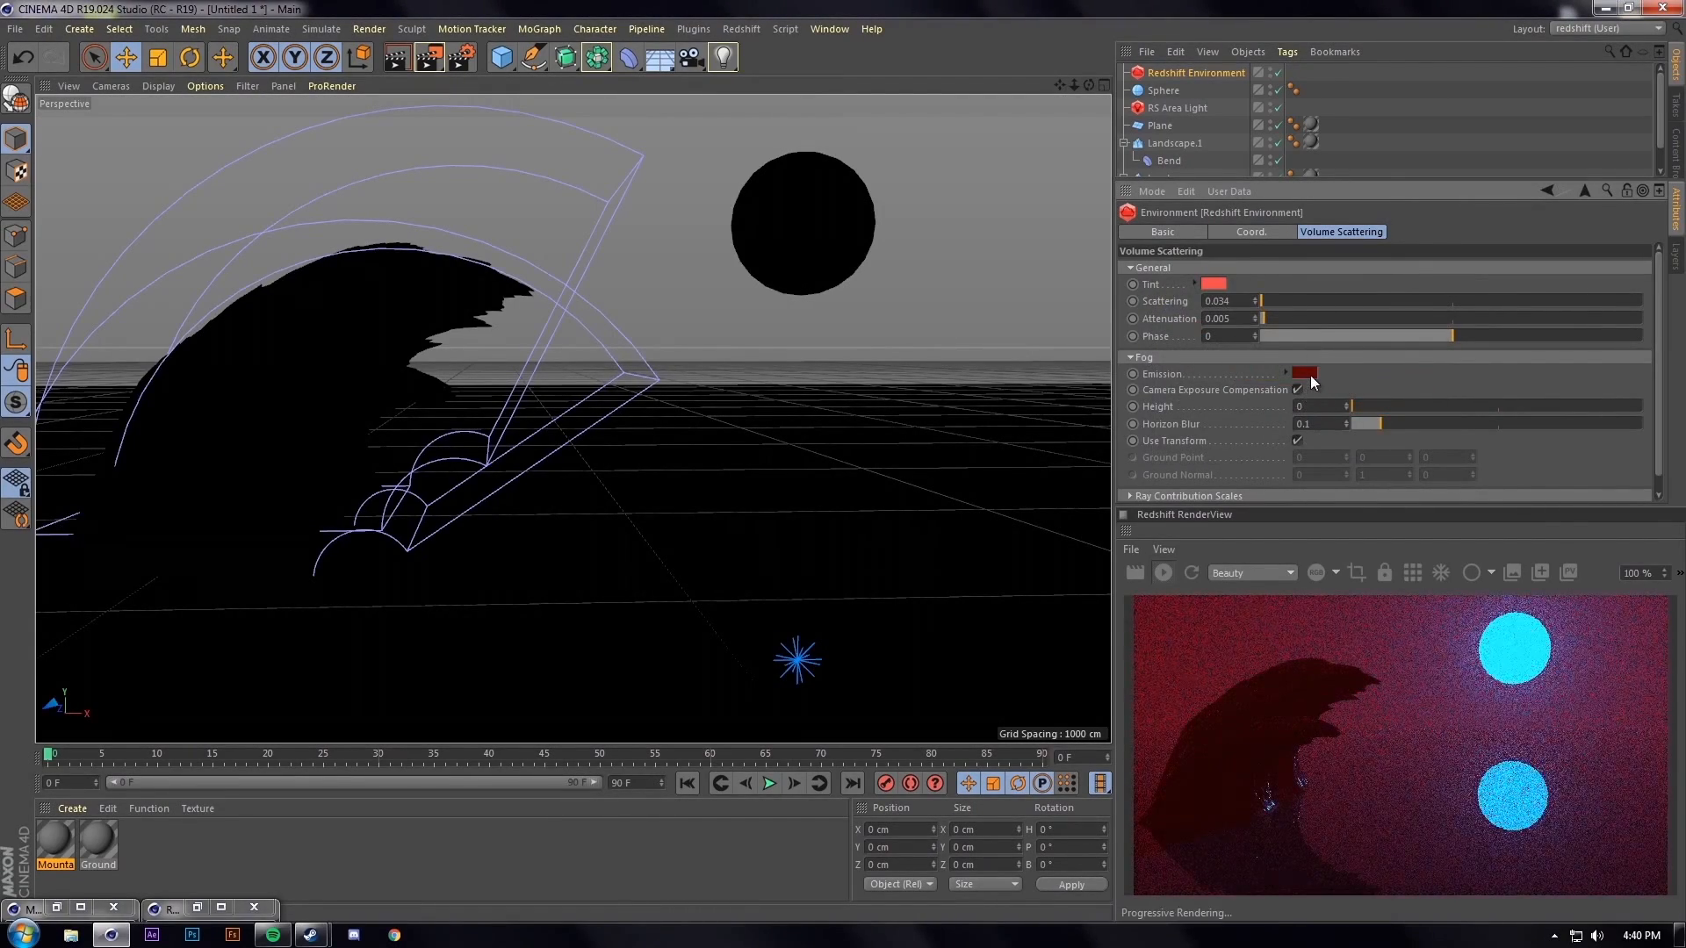
left_click(1305, 373)
left_click(1287, 409)
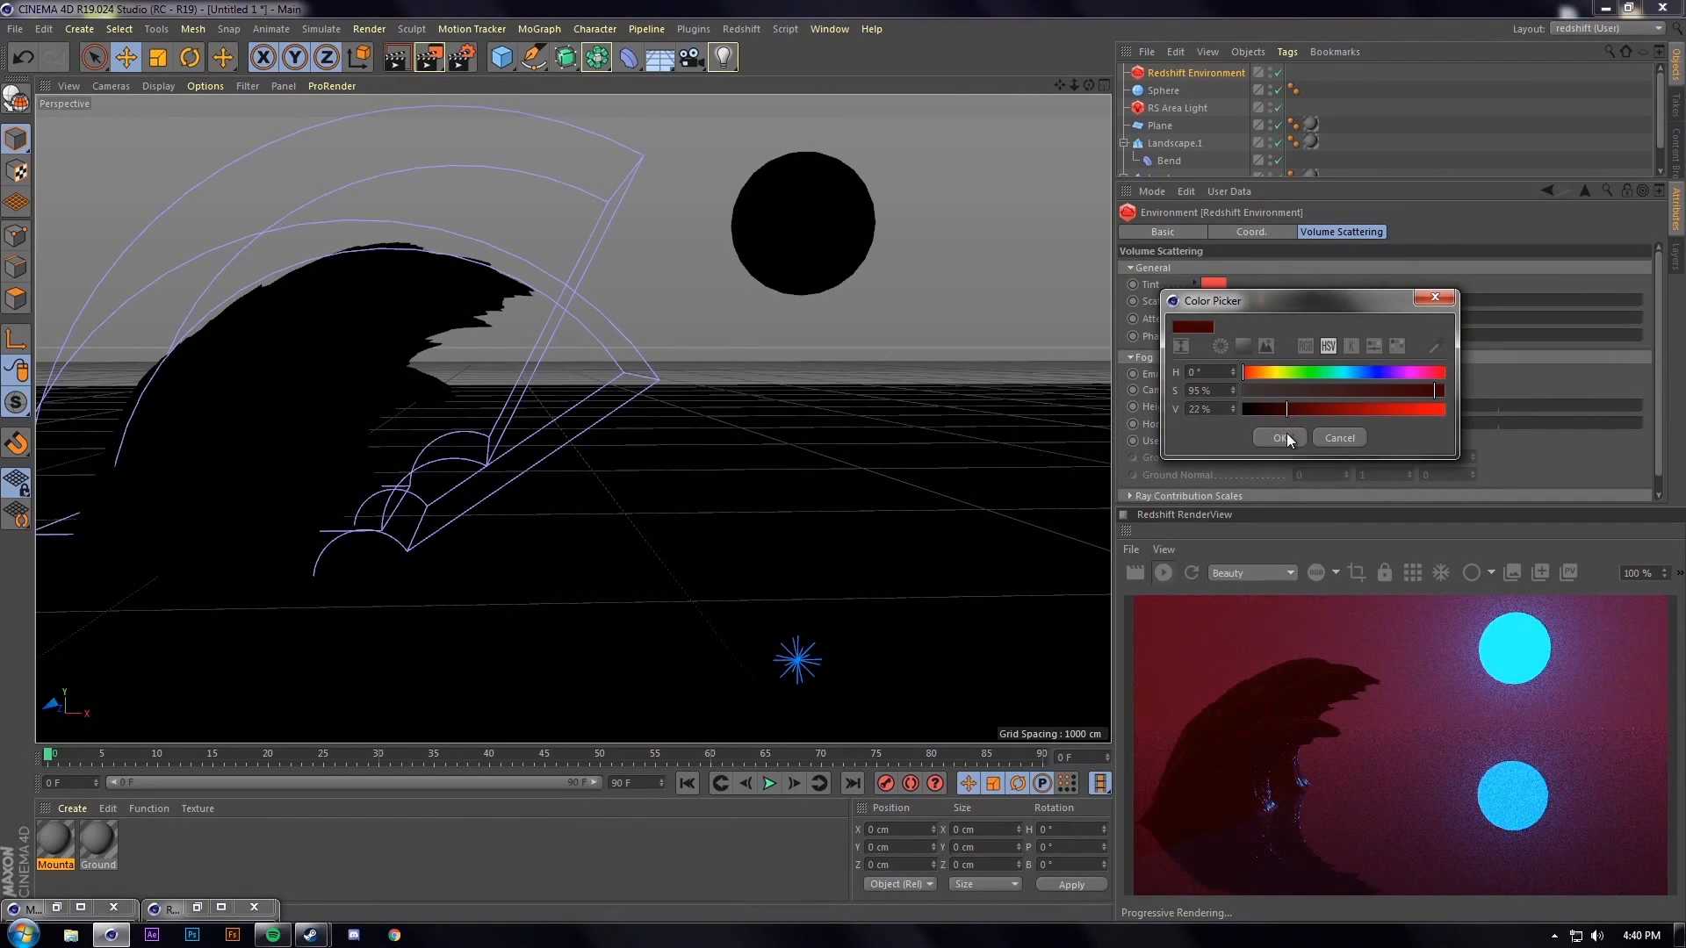
left_click(1285, 435)
left_click(1303, 375)
left_click(1270, 408)
left_click(1269, 439)
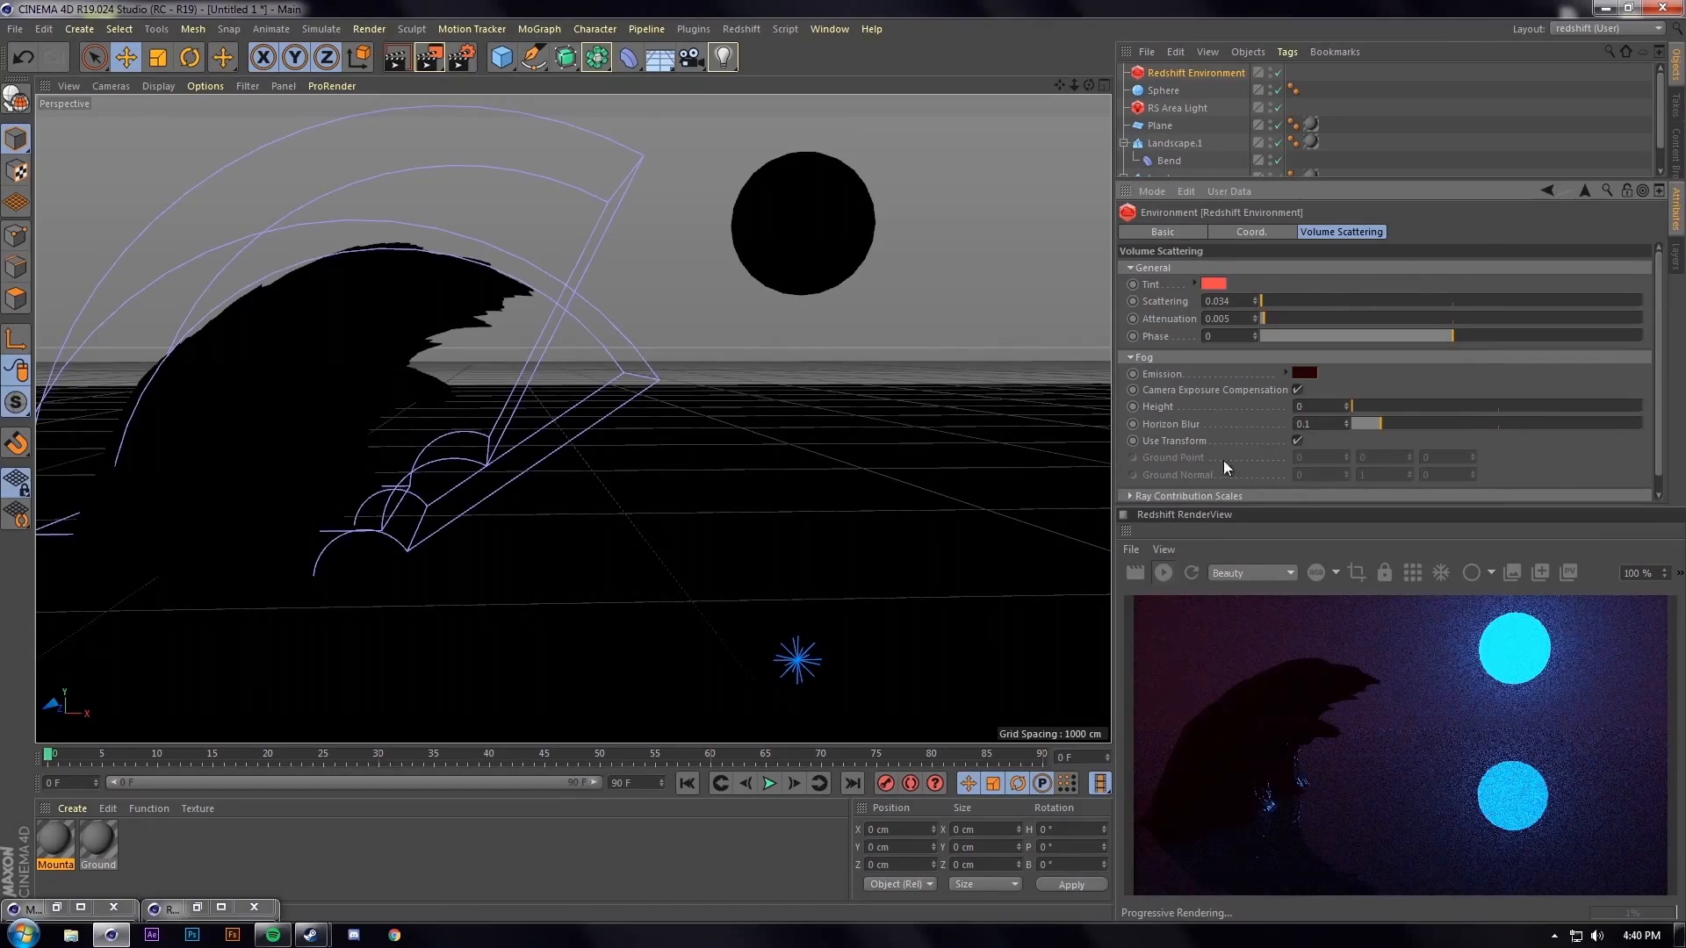
middle_click_drag(761, 414, 699, 416, "alt")
mouse_move(703, 417)
left_mouse_down("alt")
mouse_move(723, 404)
mouse_move(706, 422)
left_mouse_up("alt")
left_click_drag(552, 448, 583, 425, "alt")
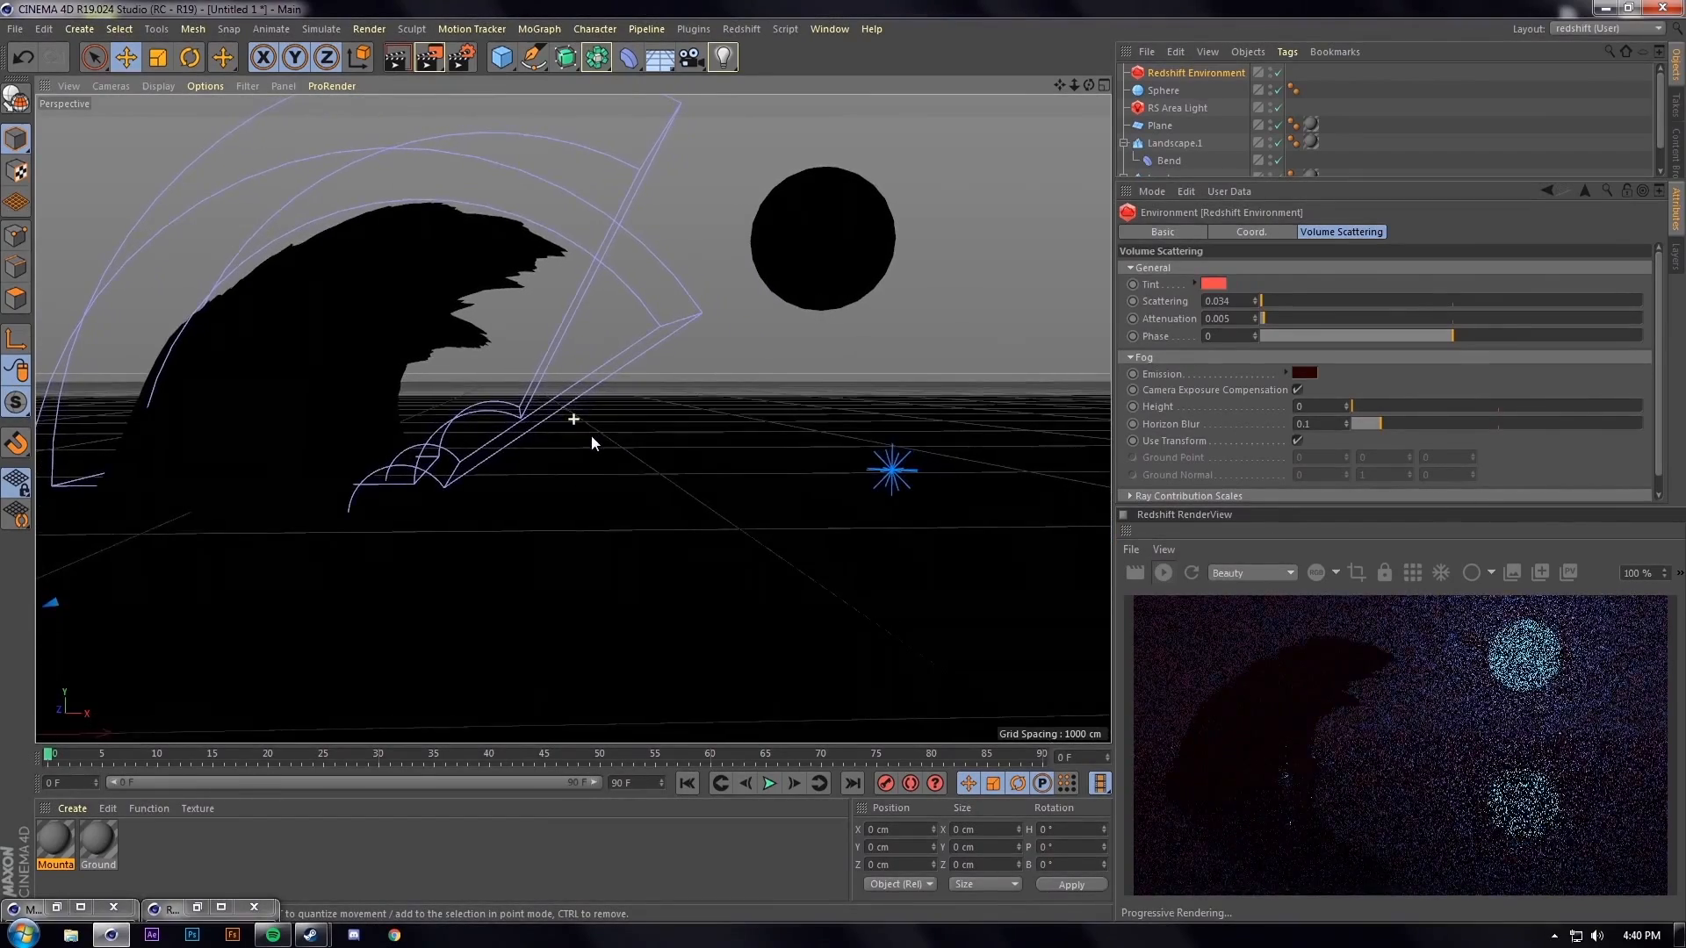
Open the Ground material's shader graph and enlarge the graph window
left_click(109, 839)
double_click(113, 841)
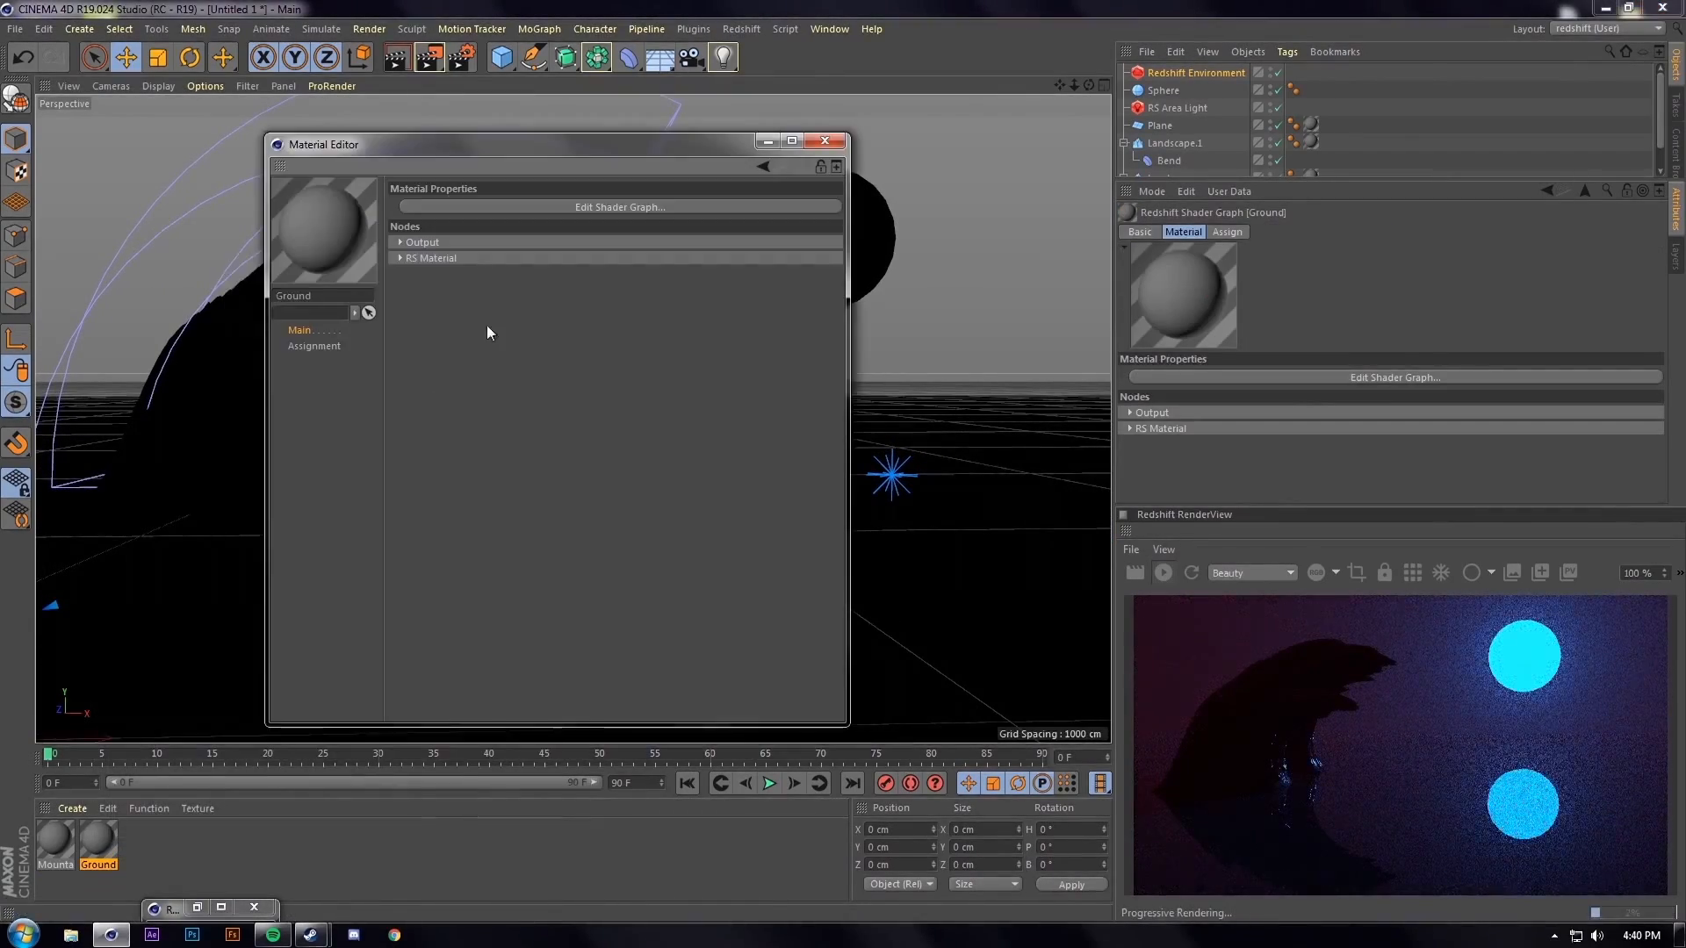
left_click(534, 214)
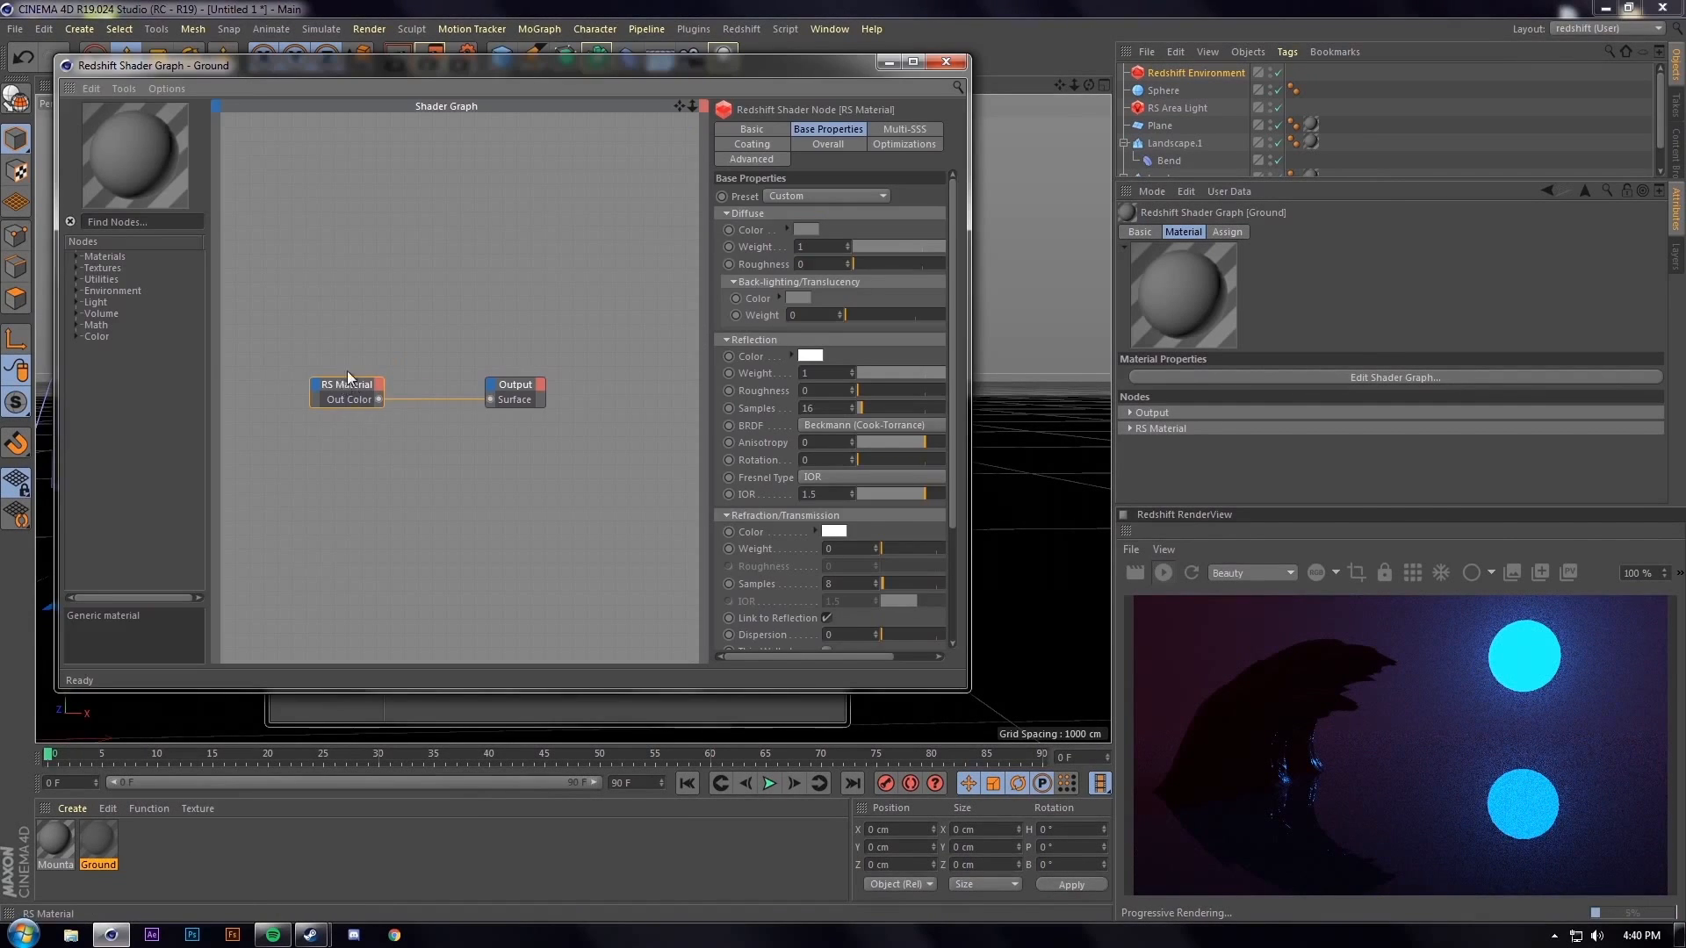
left_click_drag(344, 378, 361, 265)
left_click_drag(518, 386, 608, 377)
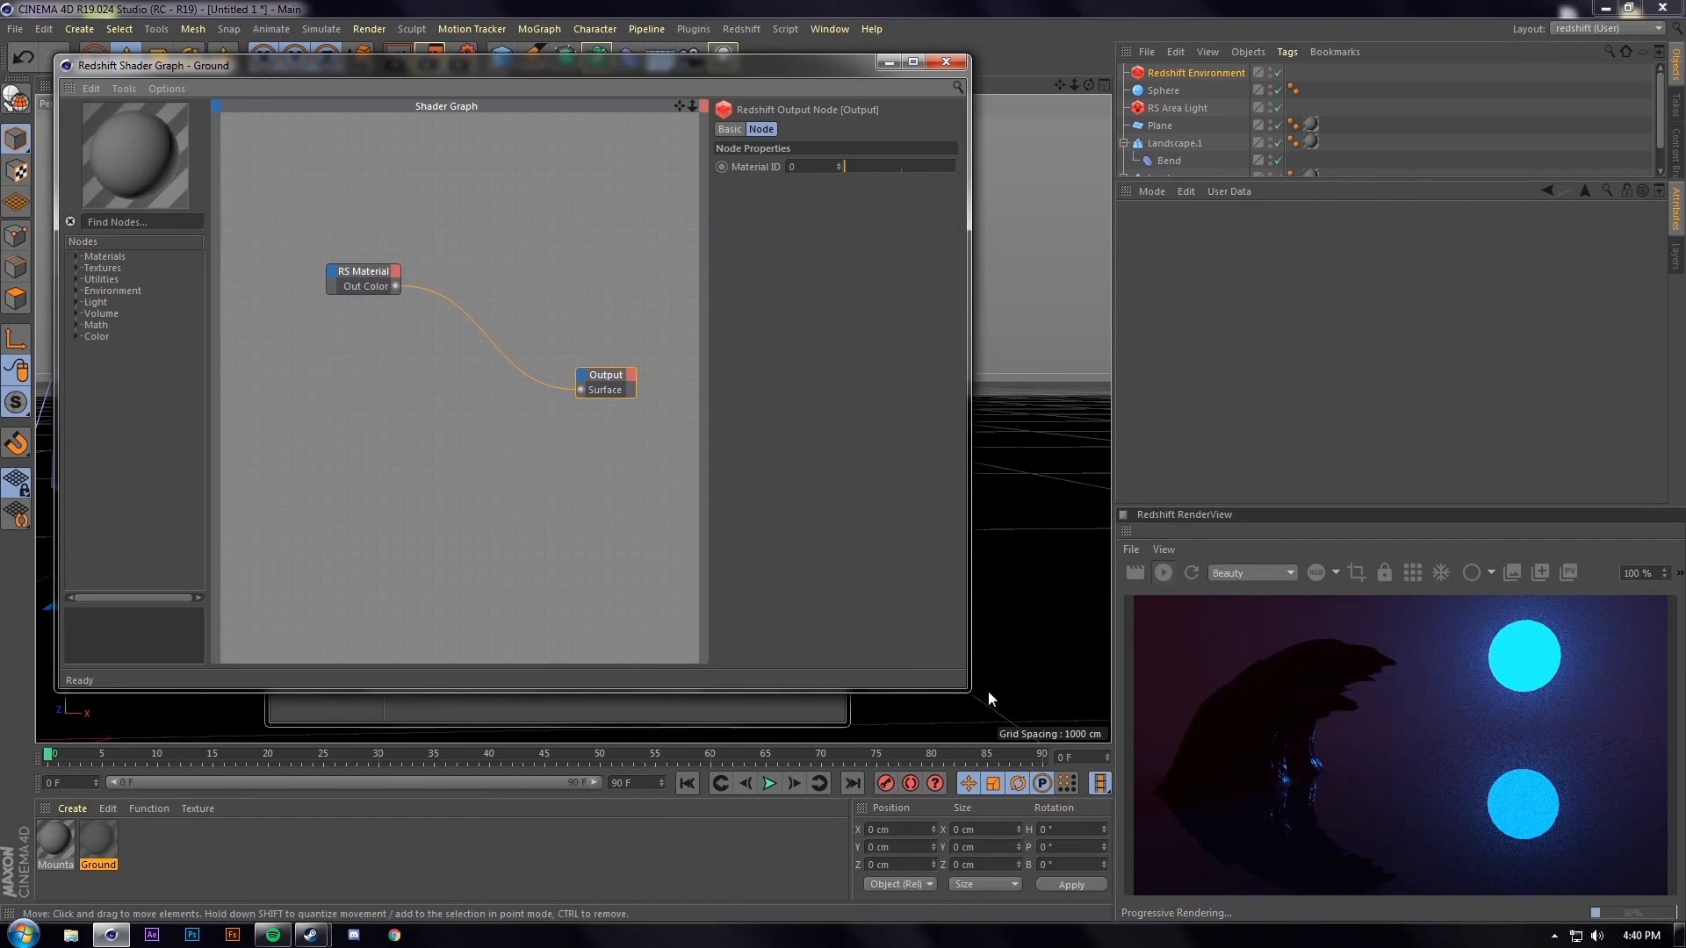
left_click_drag(971, 690, 1147, 787)
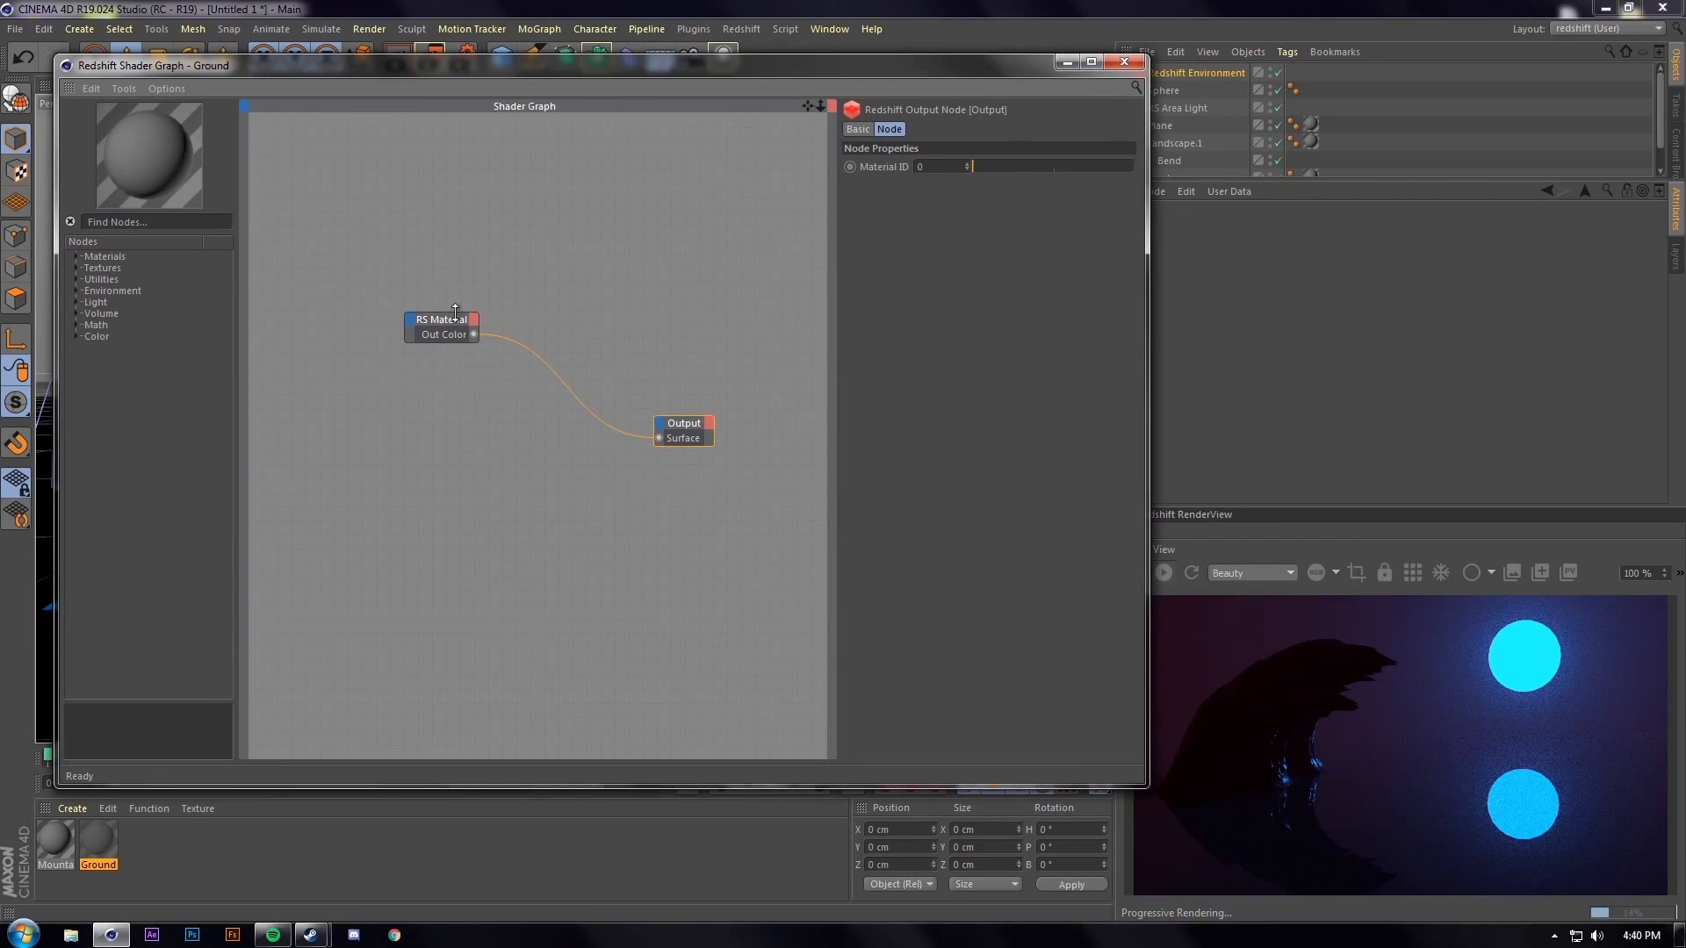
Add an RS Texture node wired into the RS Material node
left_click(109, 222)
type("text")
left_click_drag(115, 268, 533, 264)
left_click(688, 323)
left_click(281, 235)
left_click_drag(298, 232, 309, 252)
left_click_drag(520, 265, 448, 270)
left_click_drag(692, 424, 718, 429)
Set the RS Material's reflection weight to 0.056 and roughness to 0.284
left_click(431, 277)
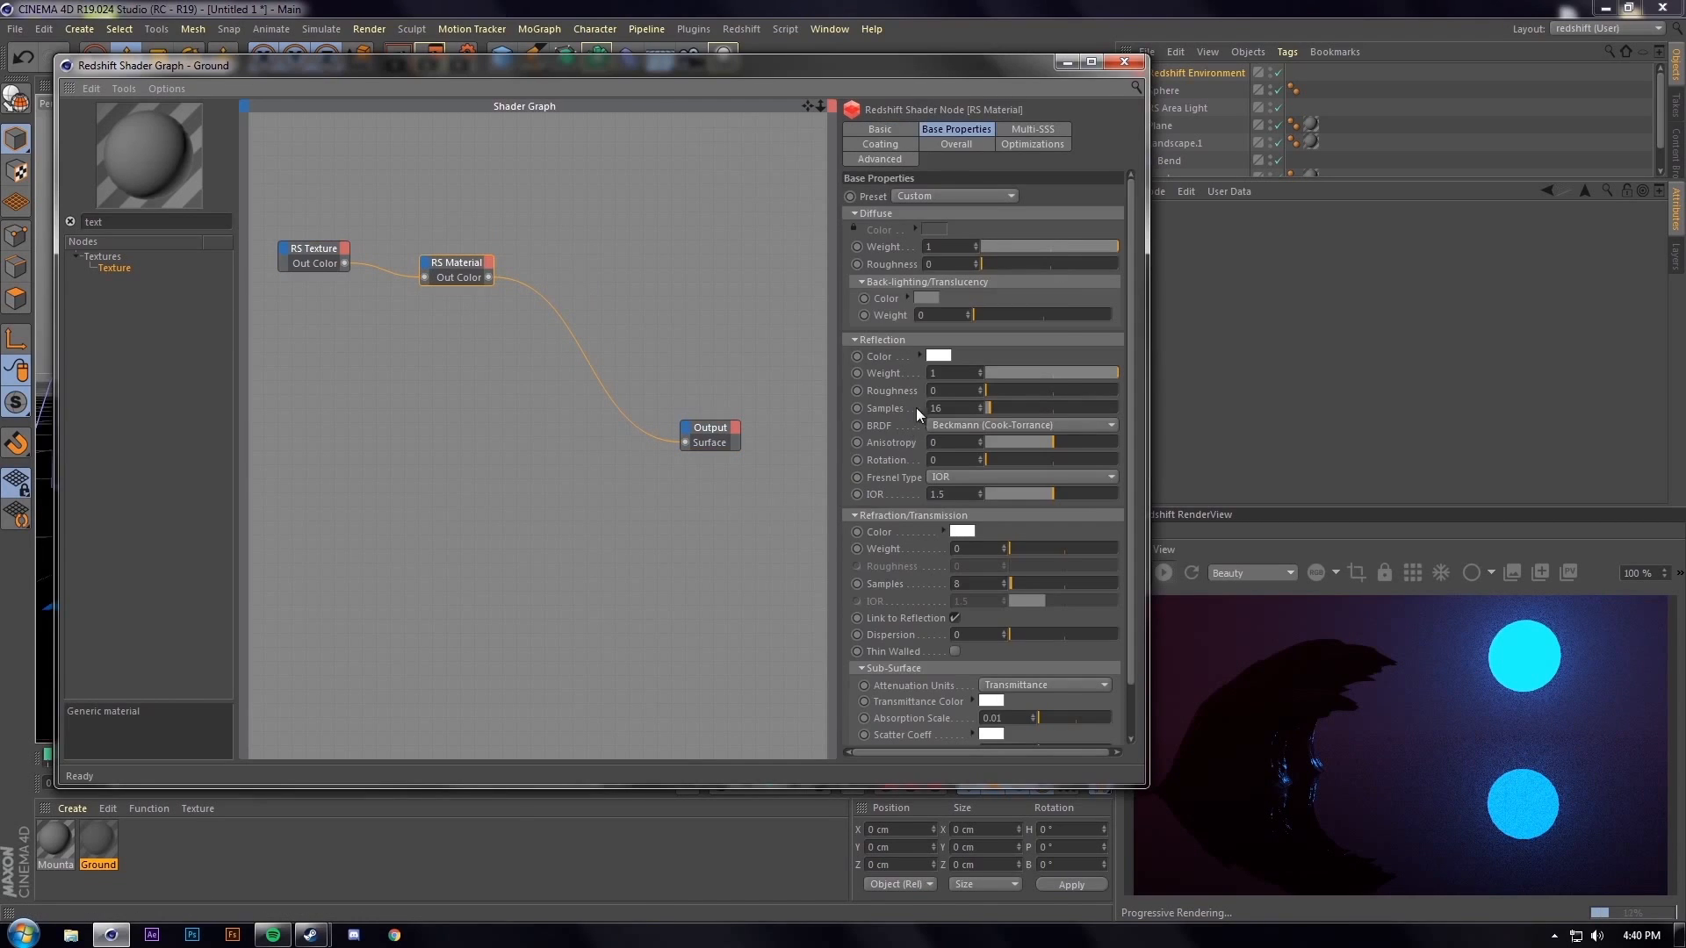
left_click_drag(988, 389, 1012, 387)
left_click(1009, 372)
left_click(1008, 373)
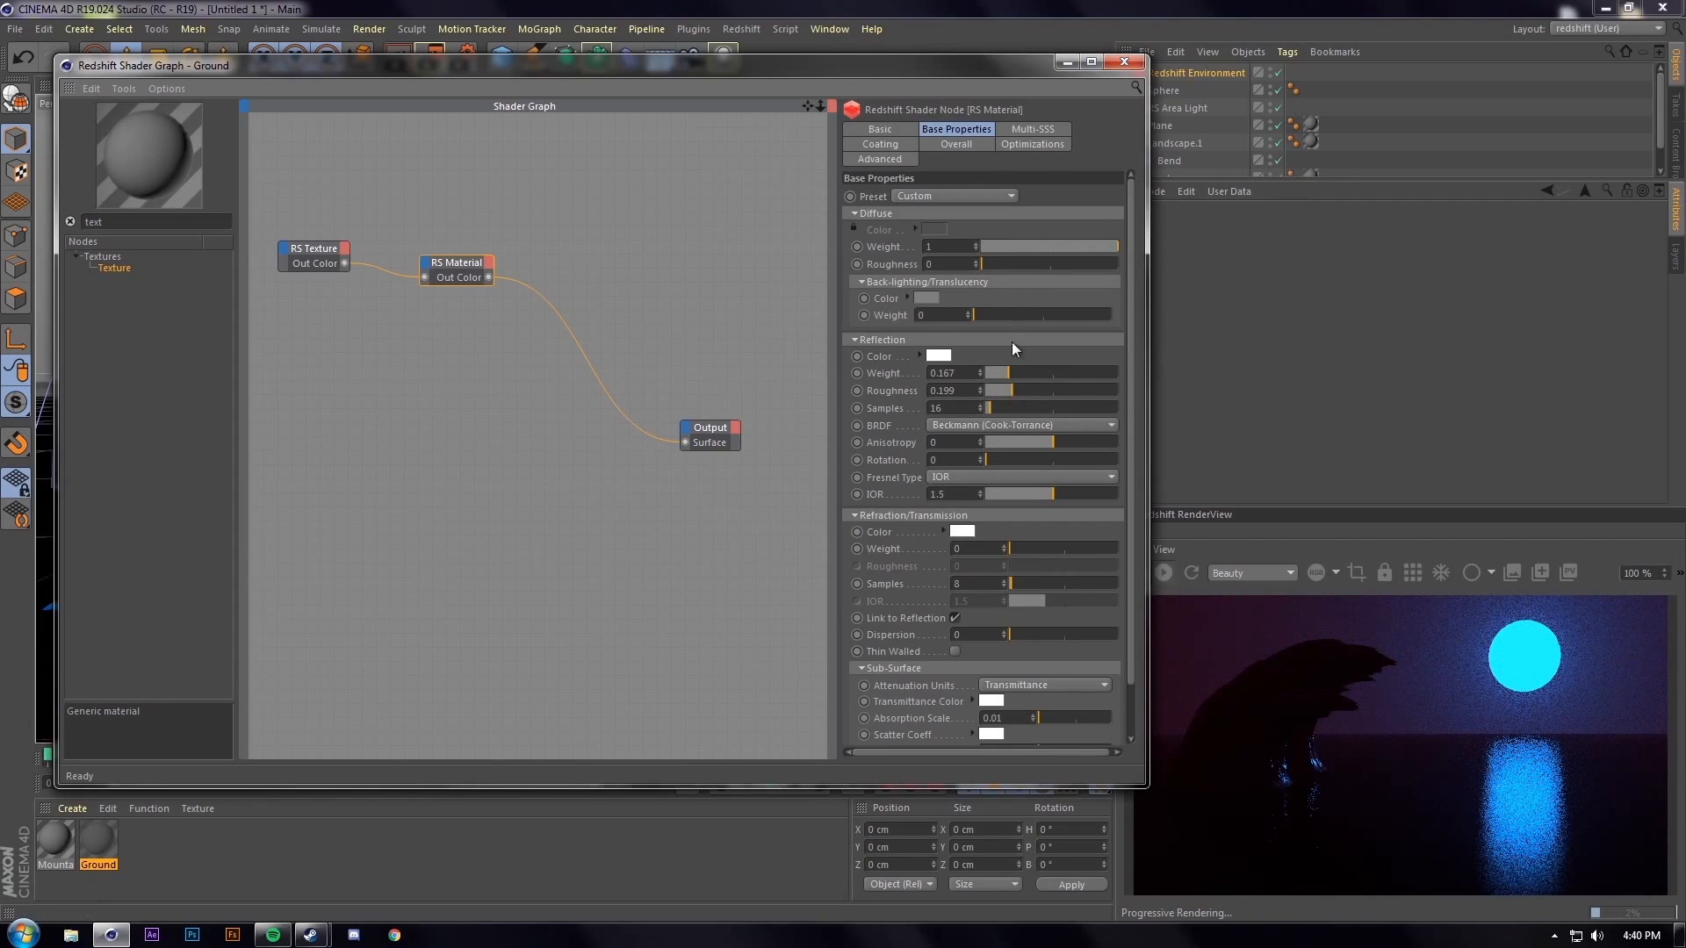
left_click(988, 373)
left_click(992, 389)
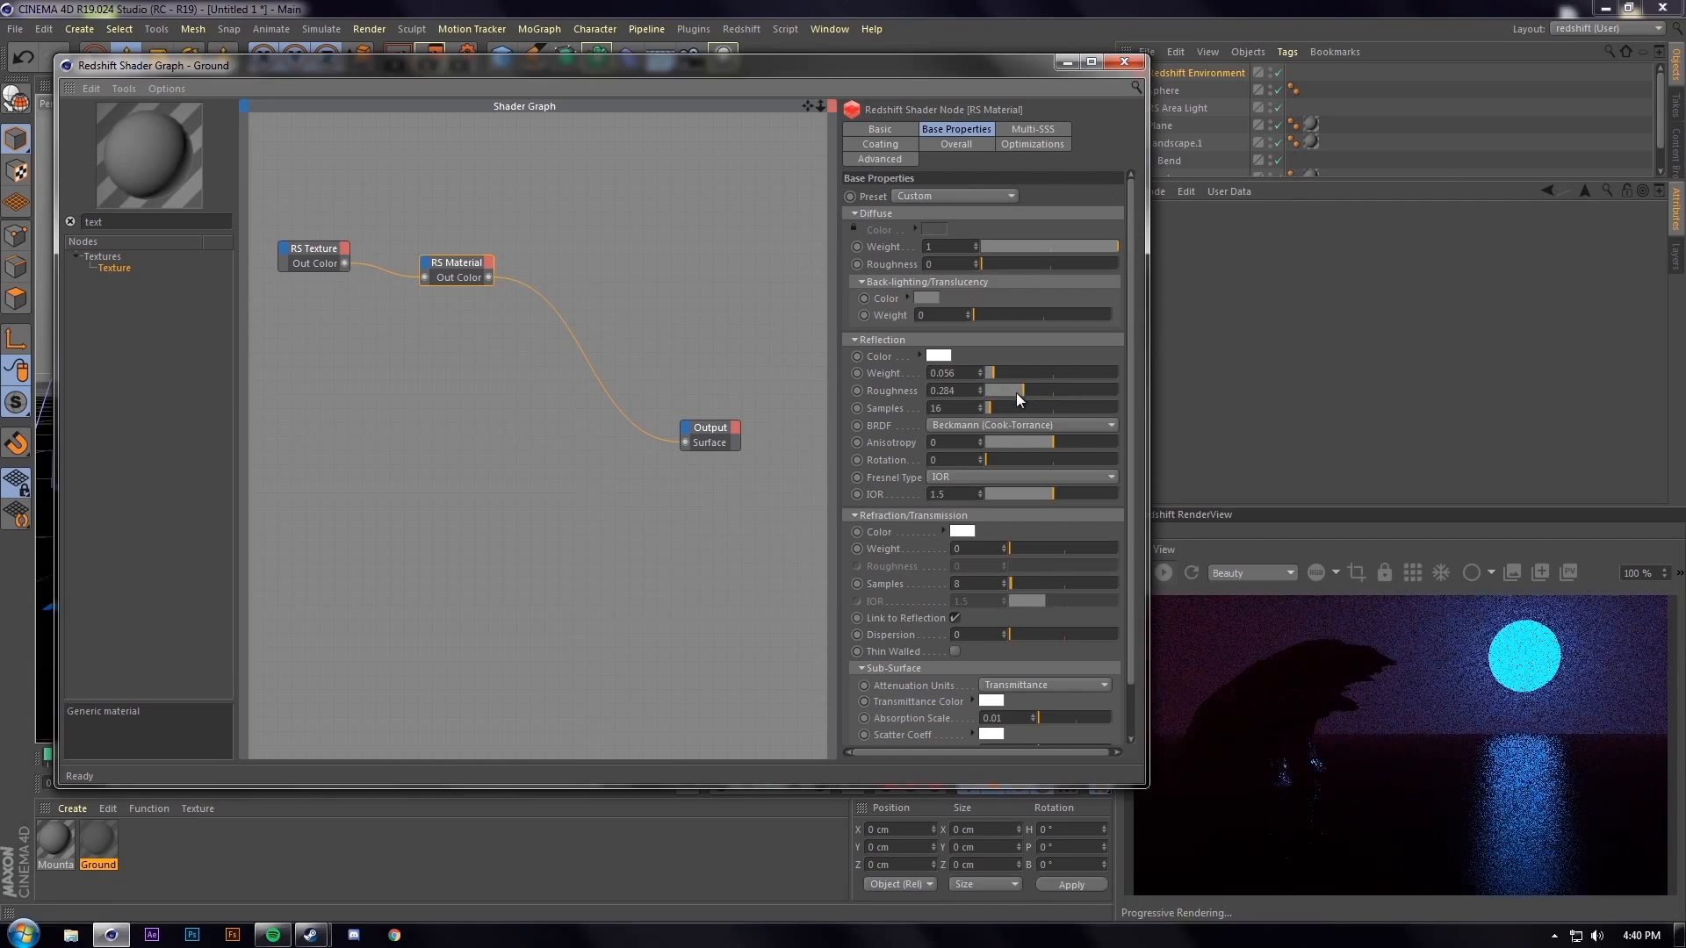
left_click(296, 246)
left_click_drag(460, 260, 477, 249)
Load the Seamless ground sand texture (4) image into the RS Texture node
left_click(325, 250)
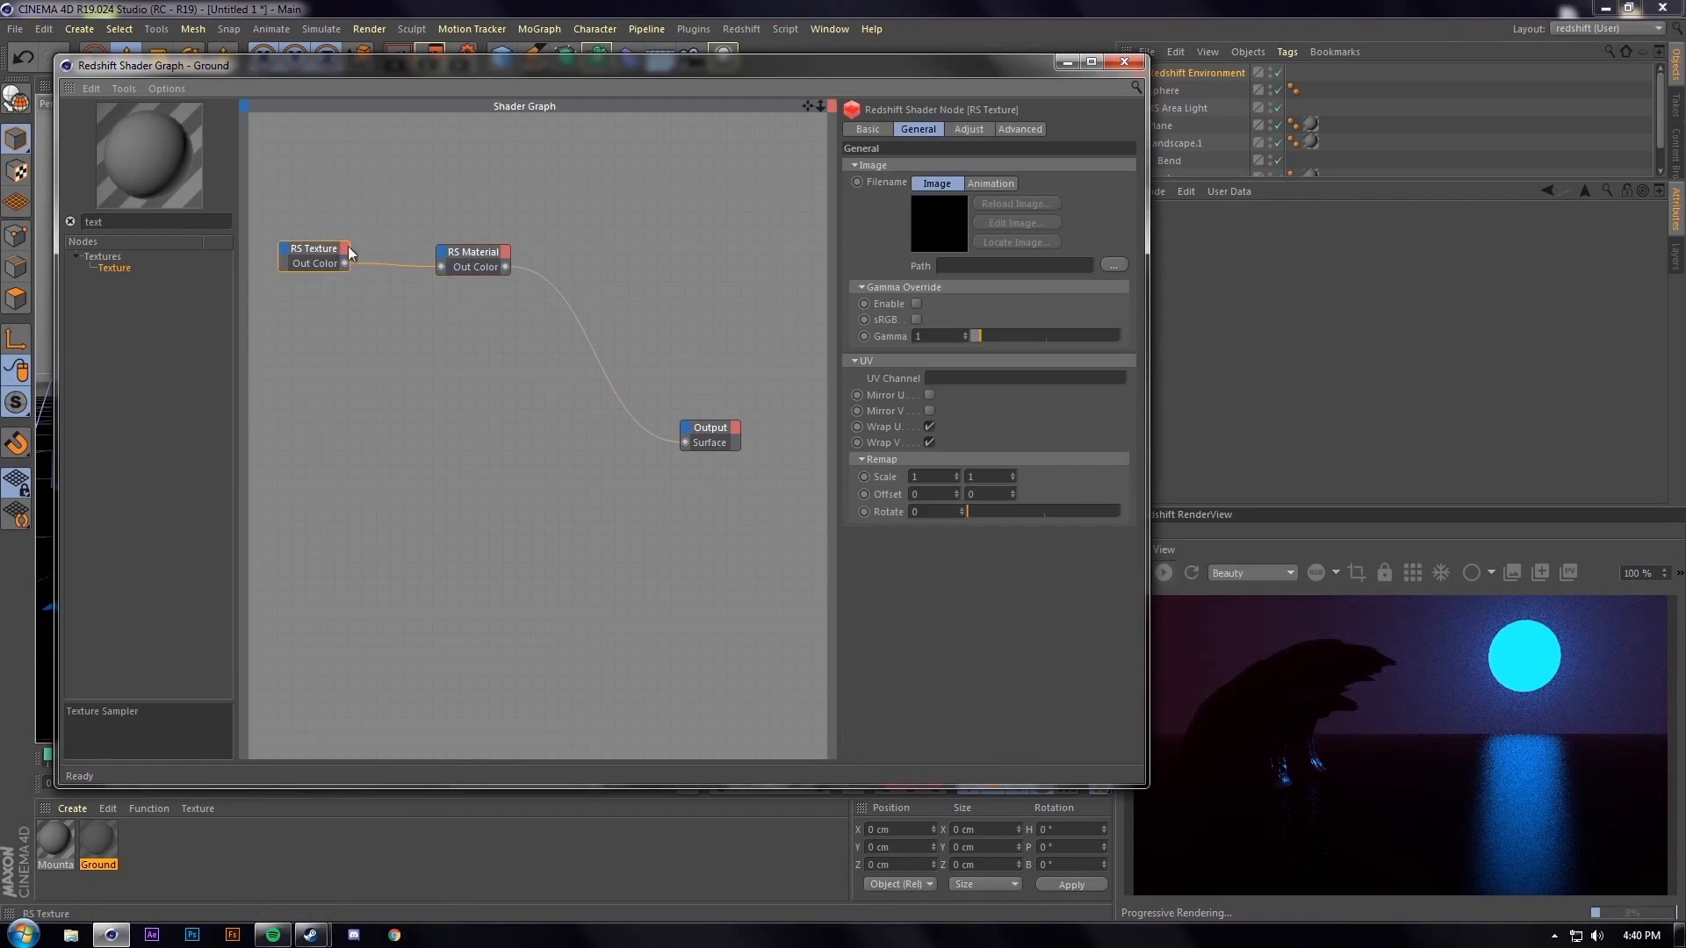
left_click(1083, 267)
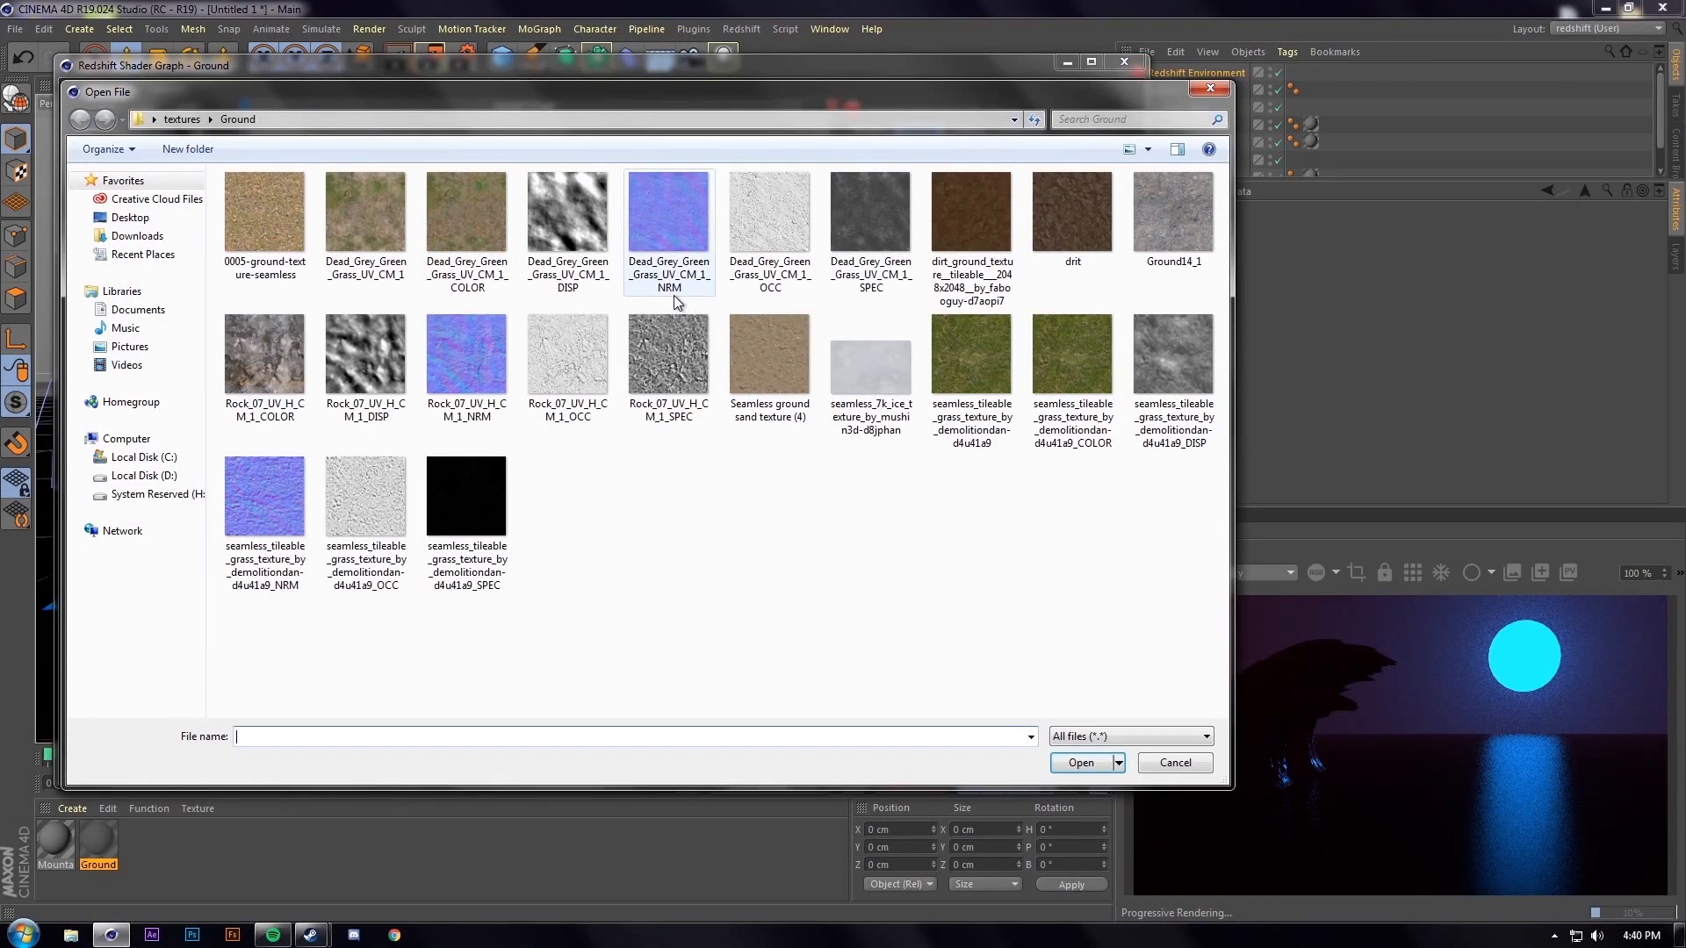
double_click(750, 365)
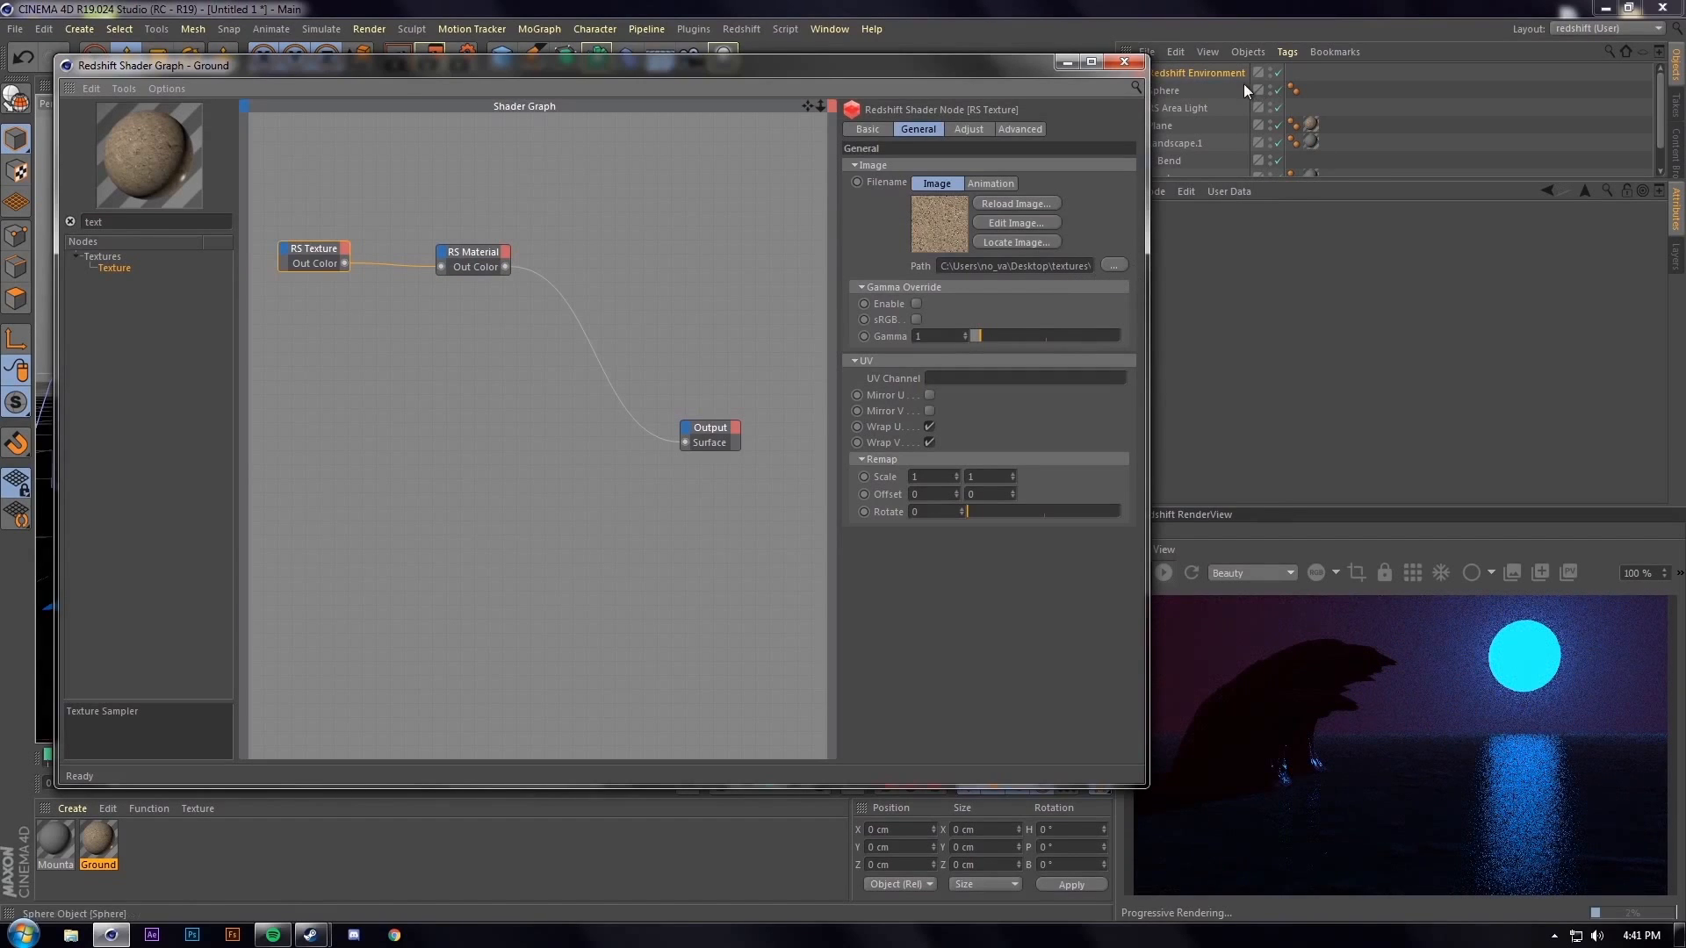
Switch the Plane's Ground texture tag projection from UVW Mapping to Cubic
left_click(1311, 124)
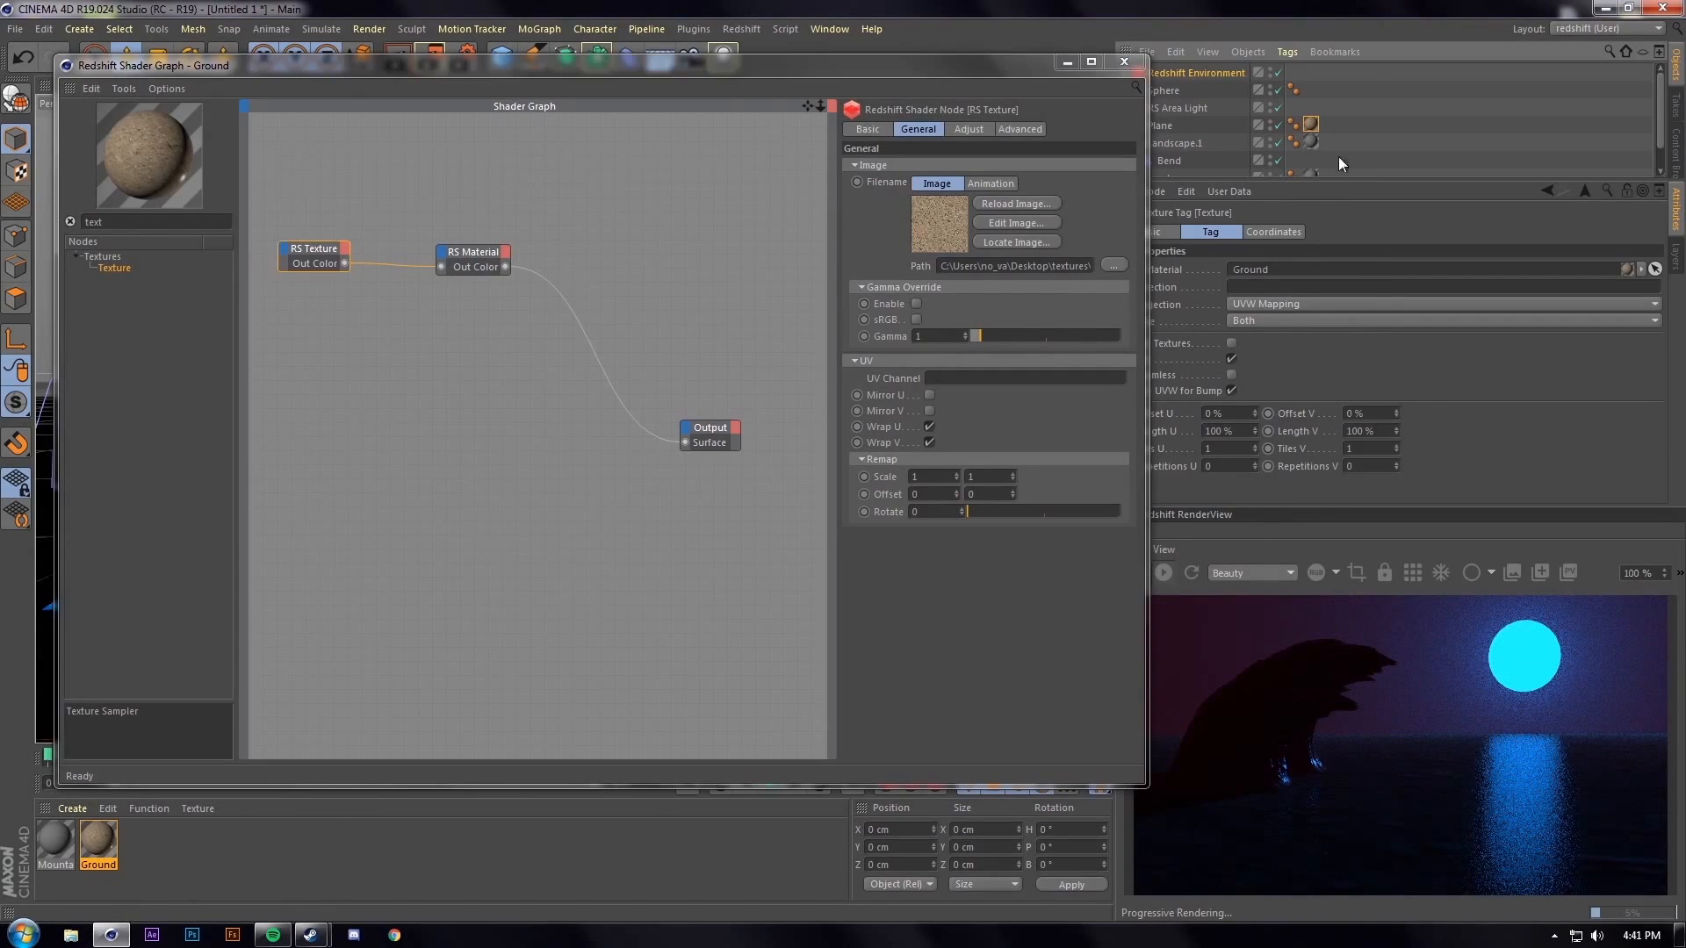
left_click(1309, 130)
left_click(1068, 63)
left_click(1162, 129)
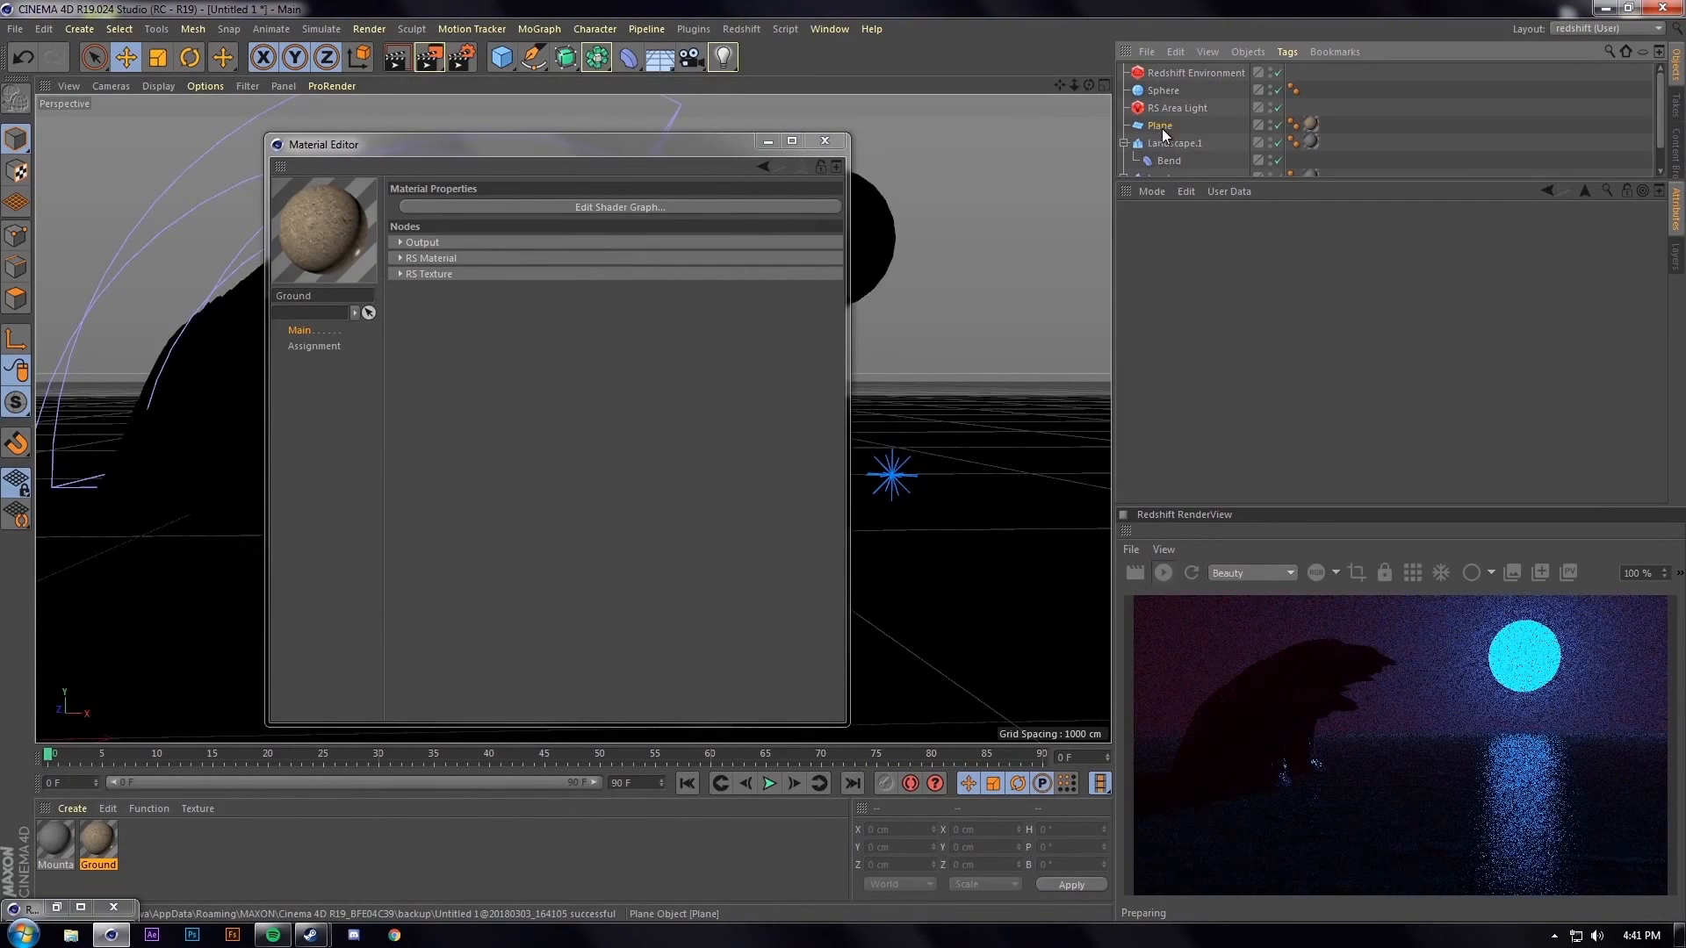
left_click(1311, 124)
left_click(1268, 304)
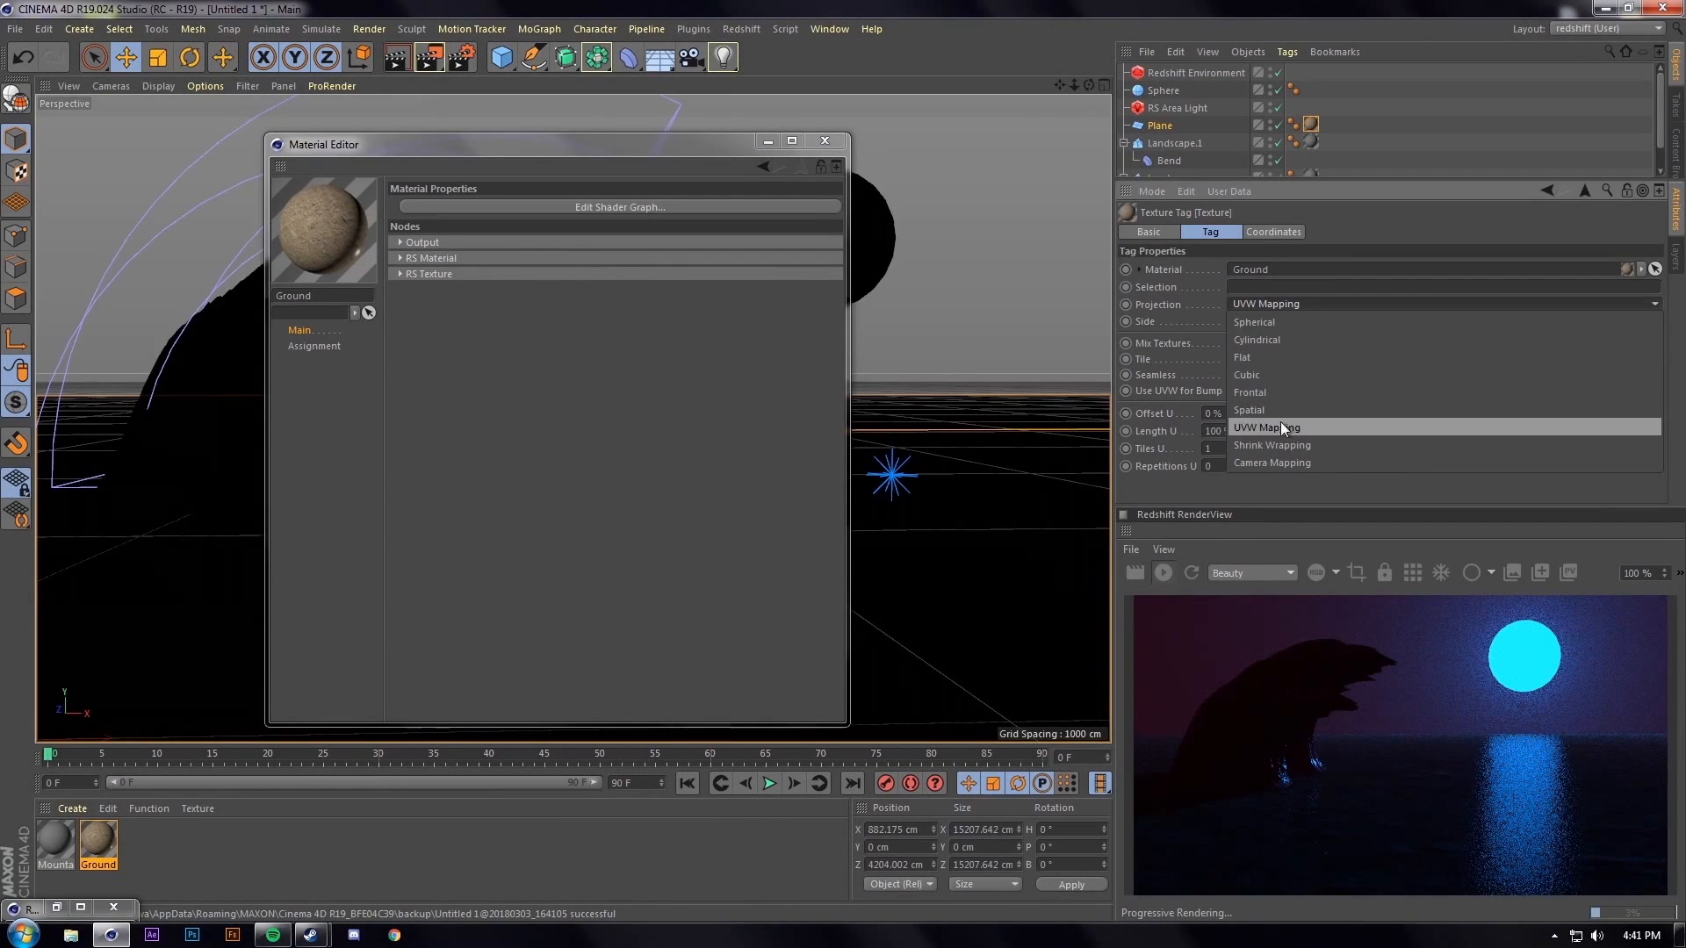
left_click(1282, 378)
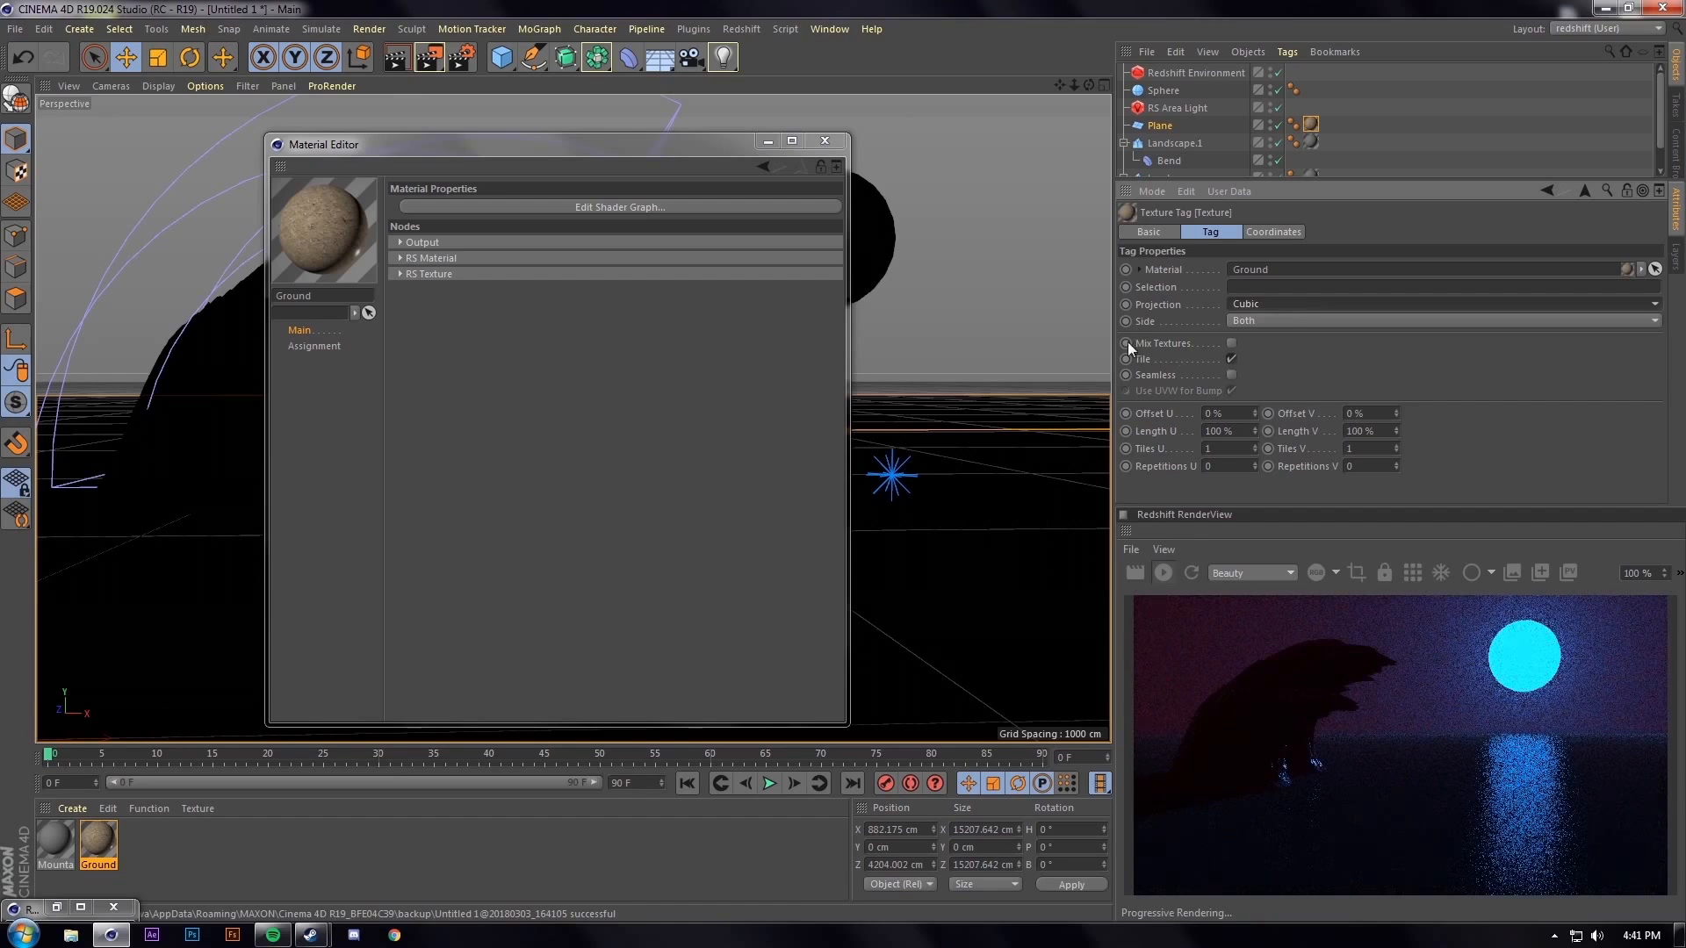
left_click(671, 208)
left_click(489, 255)
Add a Material Blender node and a second RS Material node to the graph
key("BackSpace")
key("BackSpace")
key("BackSpace")
key("BackSpace")
type("mater")
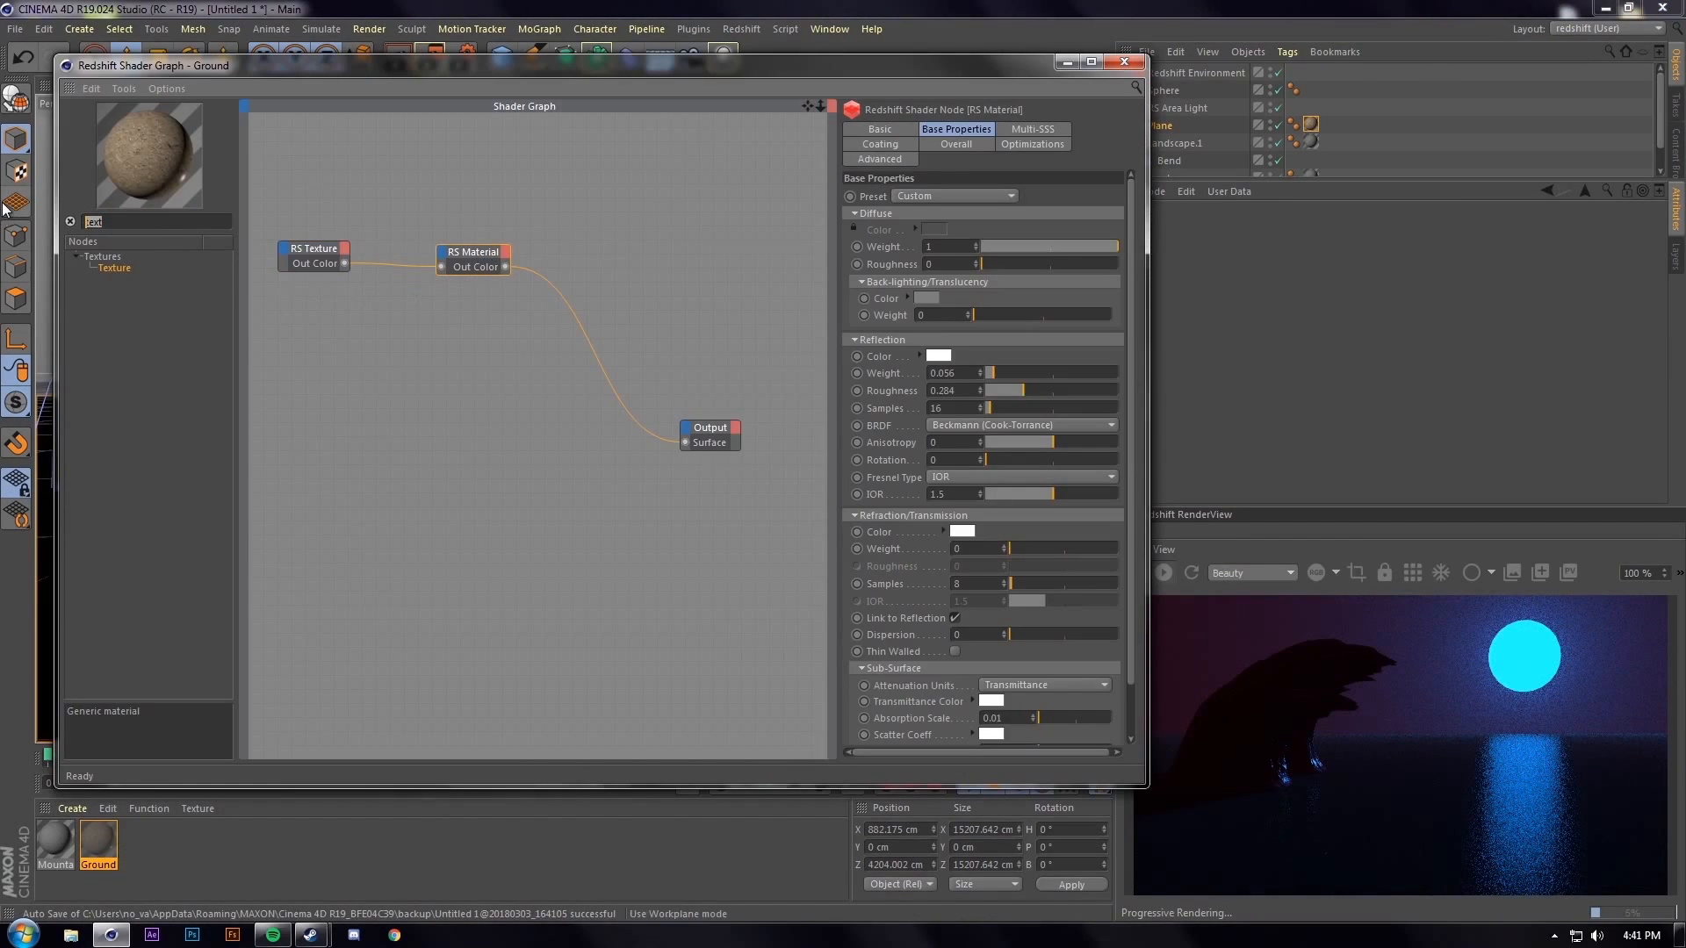
left_click_drag(114, 278, 658, 233)
left_click(492, 256)
left_click_drag(117, 268, 449, 378)
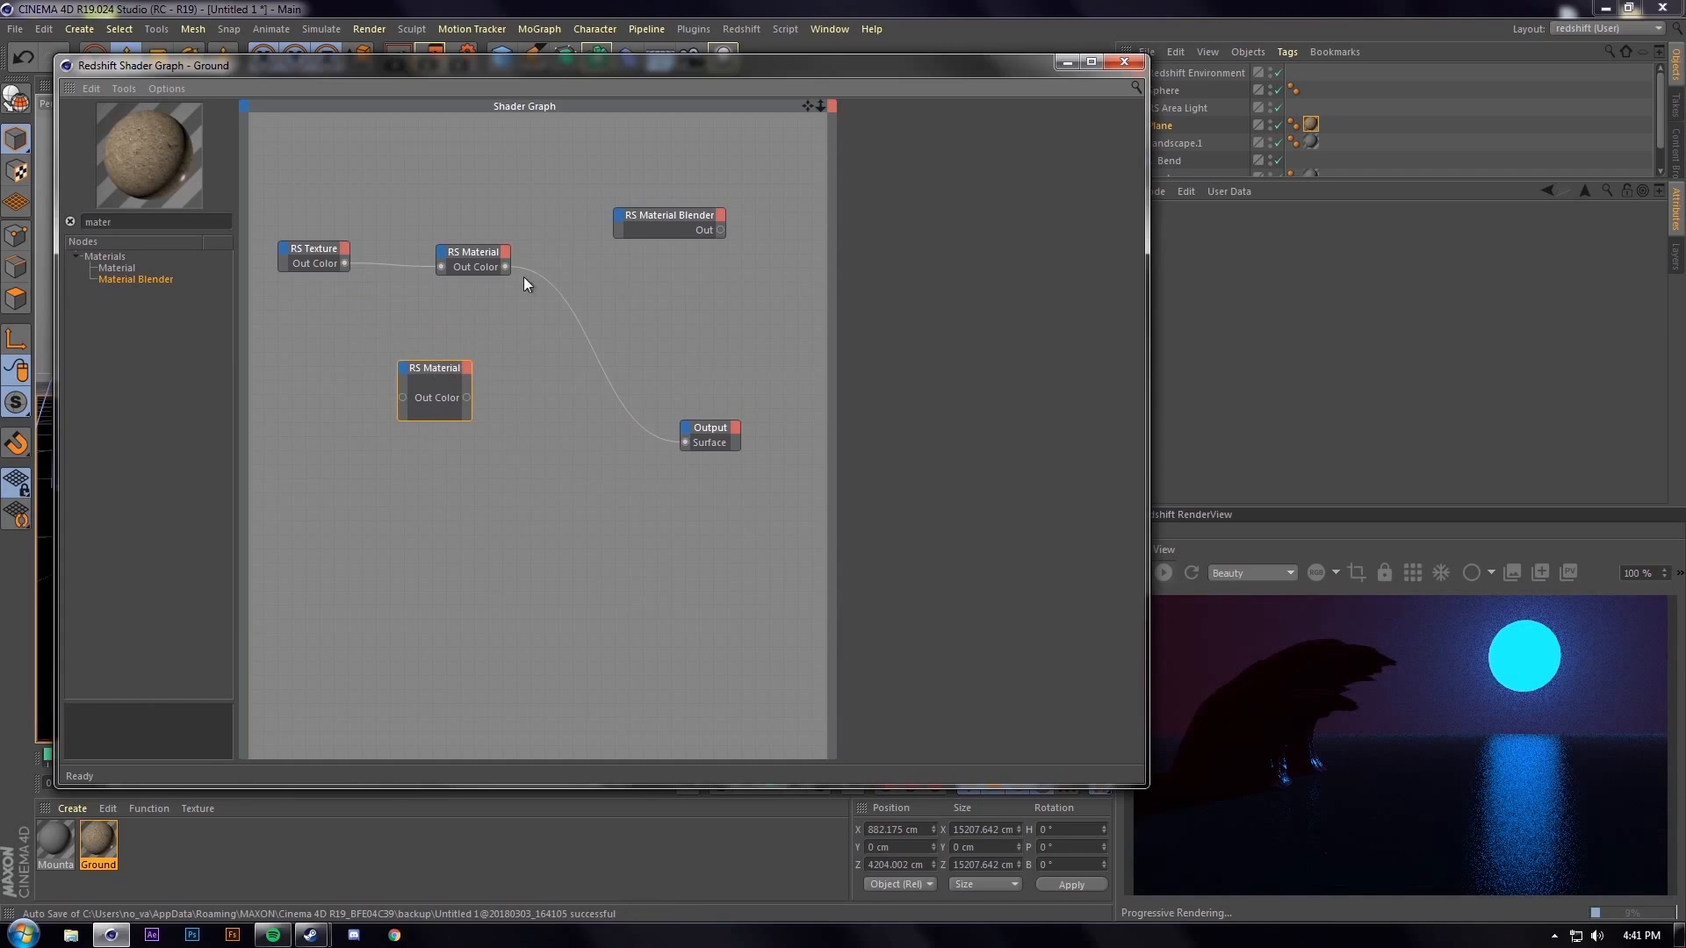
Give the second RS Material reflection roughness 0 and reflection weight 1
left_click(465, 264)
left_click(433, 375)
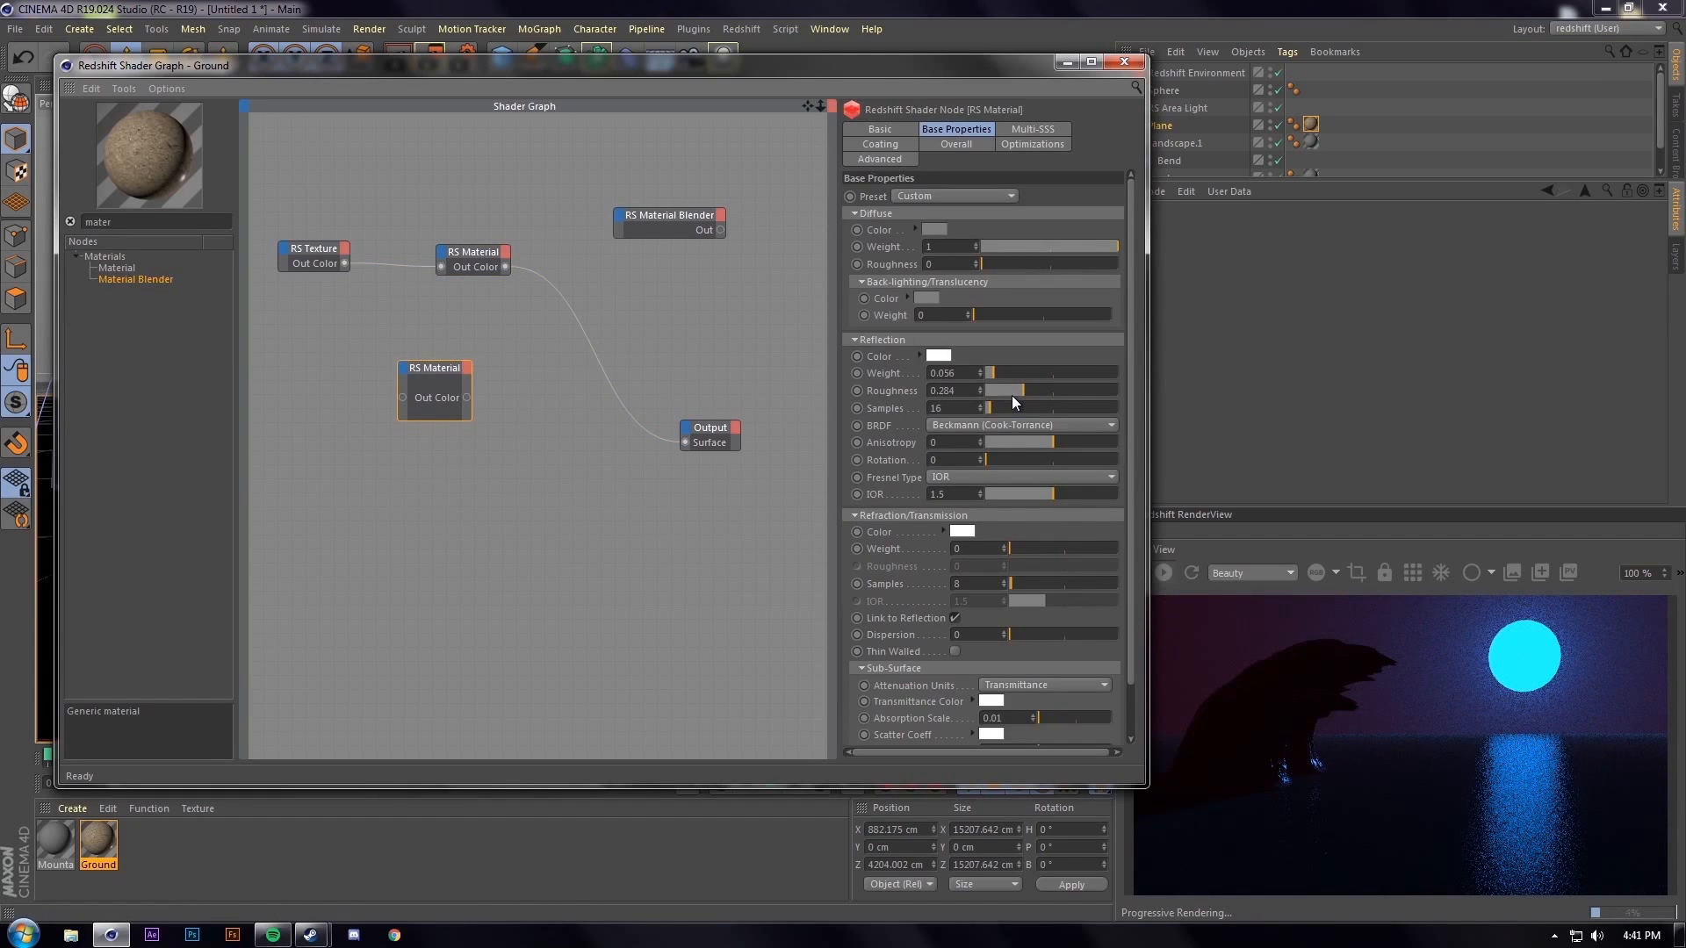
left_click_drag(1015, 389, 874, 388)
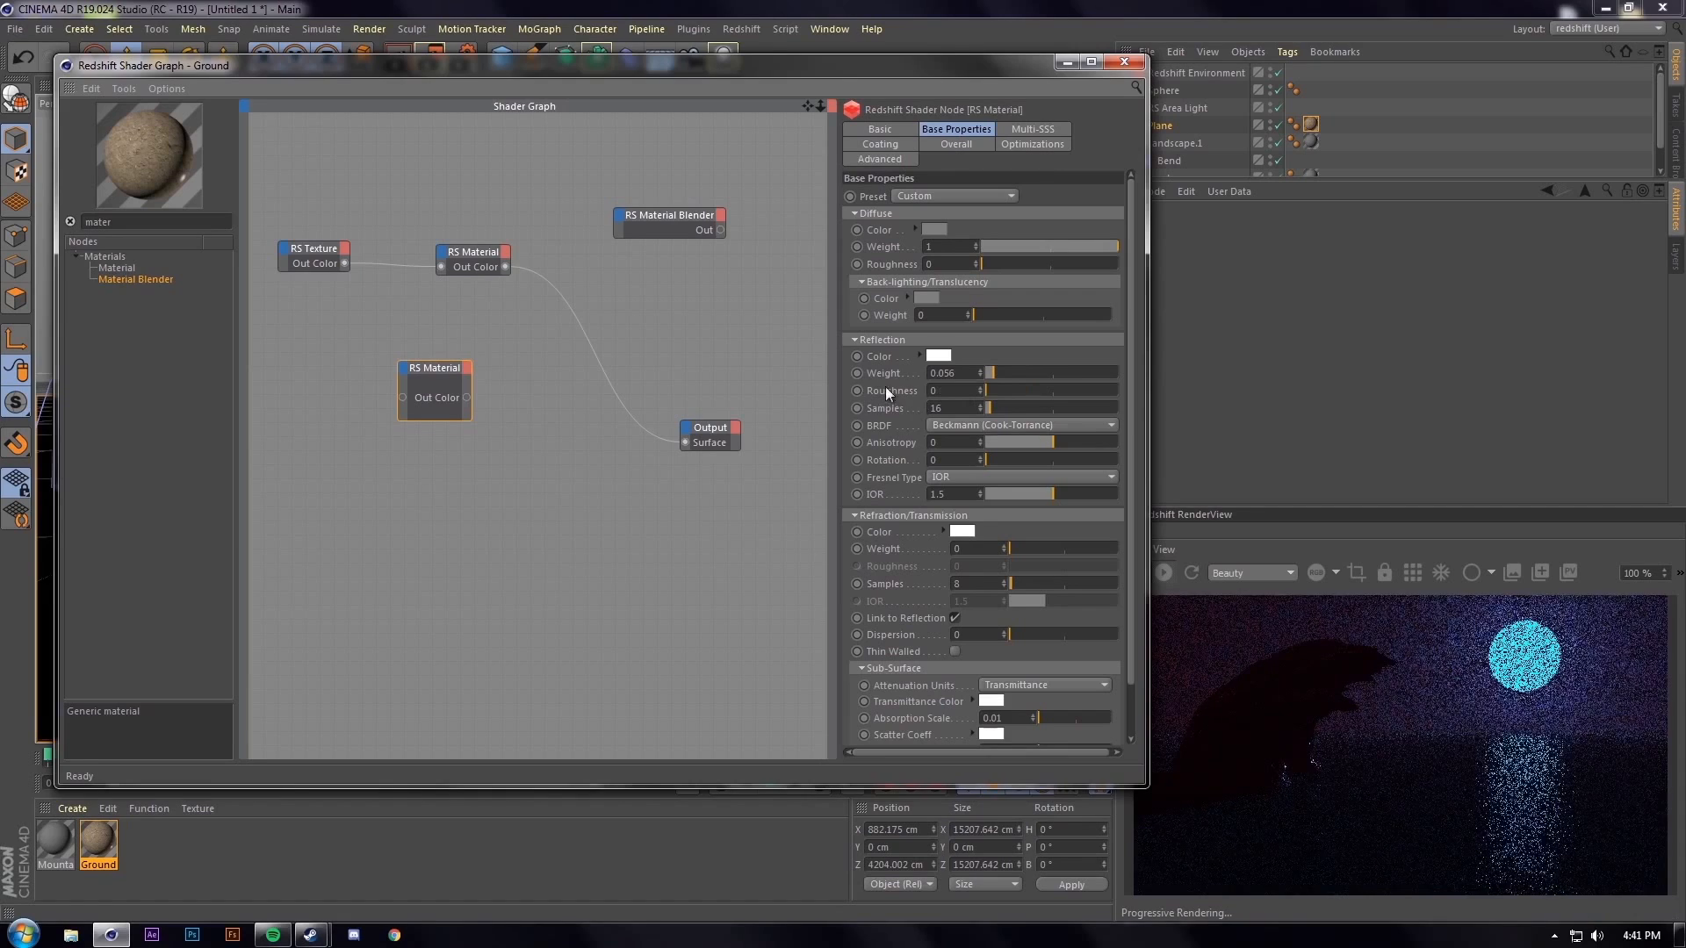
left_click_drag(999, 373, 1293, 370)
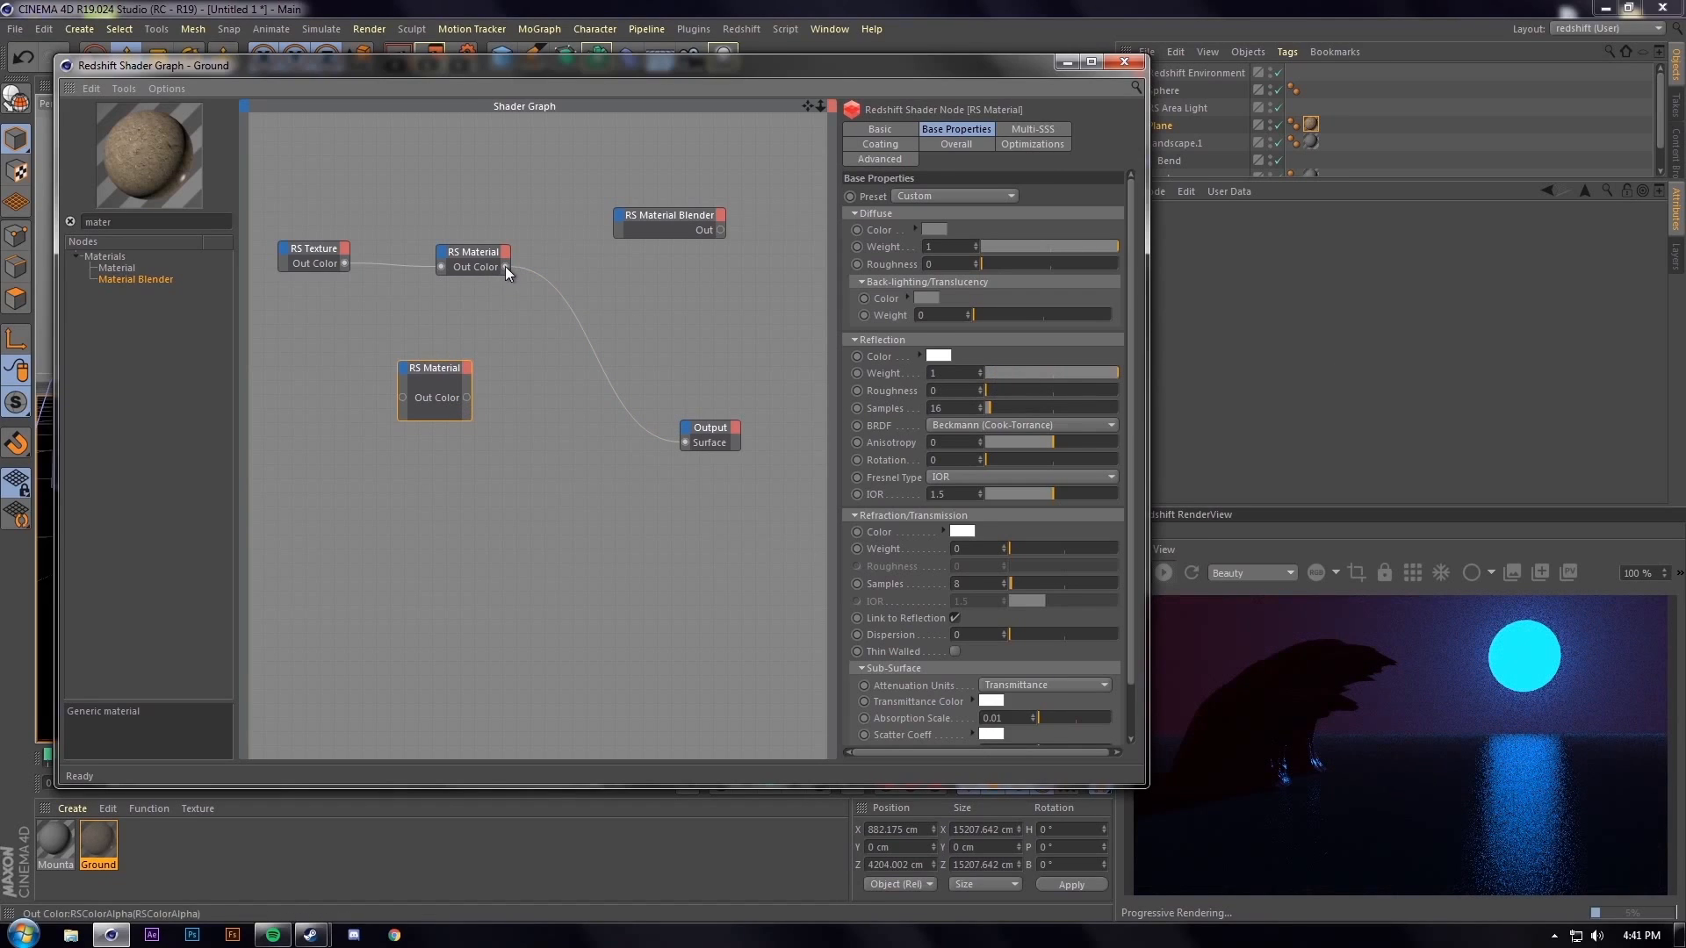
Wire the Material Blender into Output and RS Material into Layer Color 1
left_click_drag(720, 230, 686, 439)
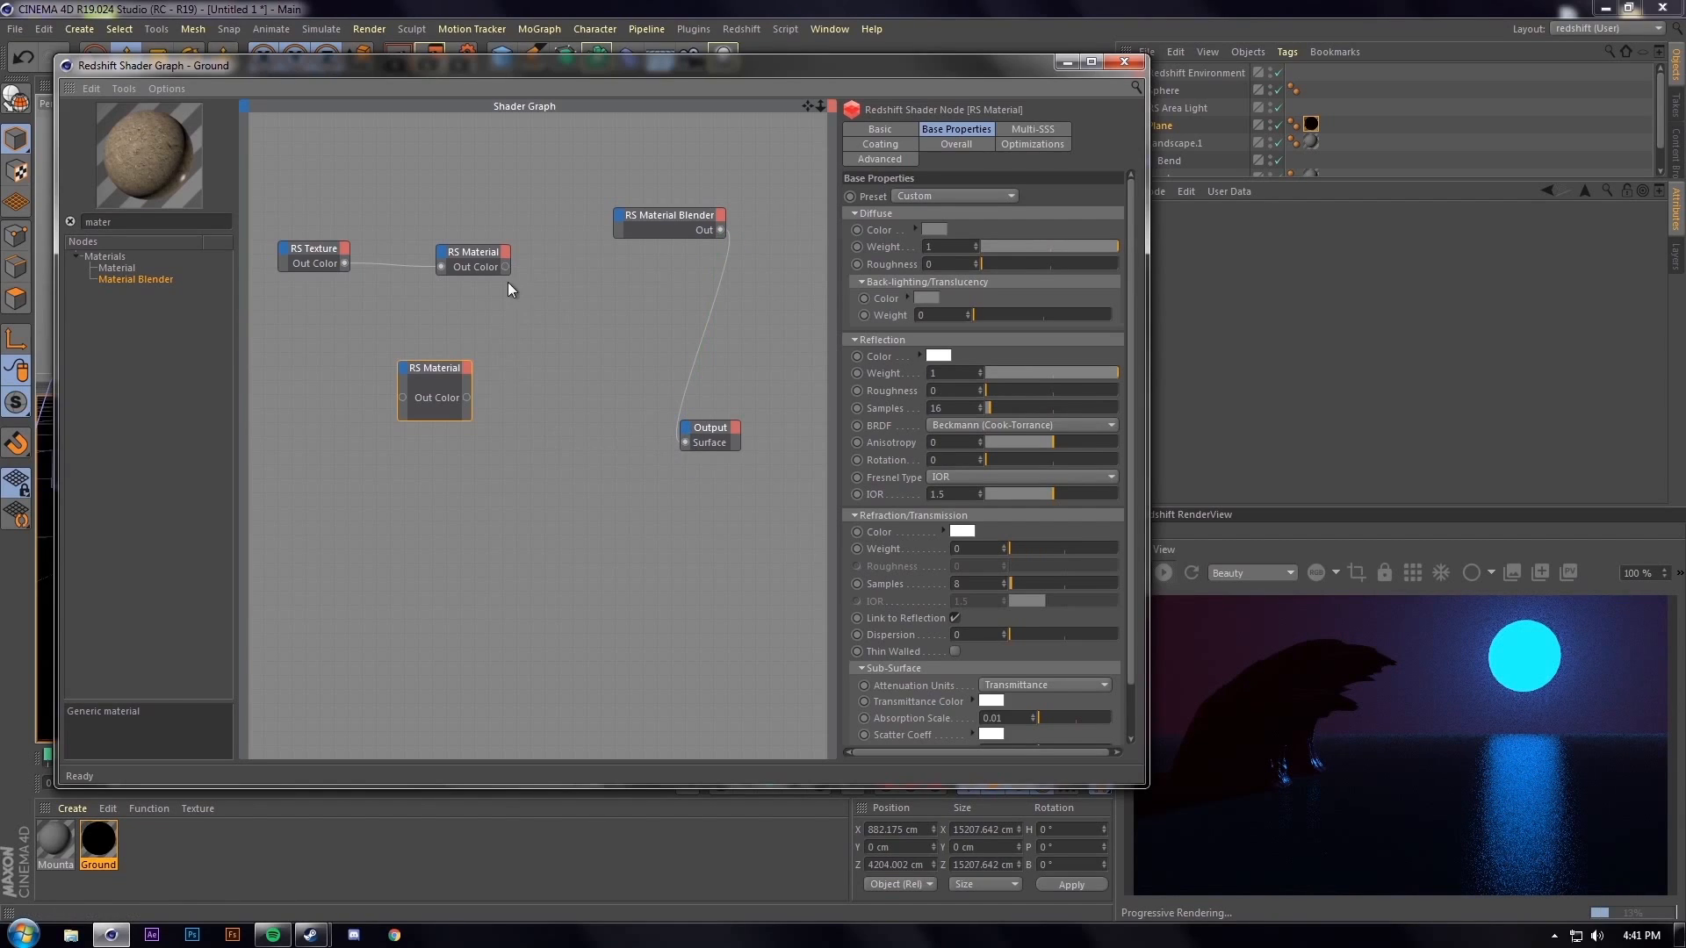
left_click_drag(504, 267, 651, 249)
left_click_drag(432, 376, 690, 273)
left_click_drag(417, 340, 337, 377)
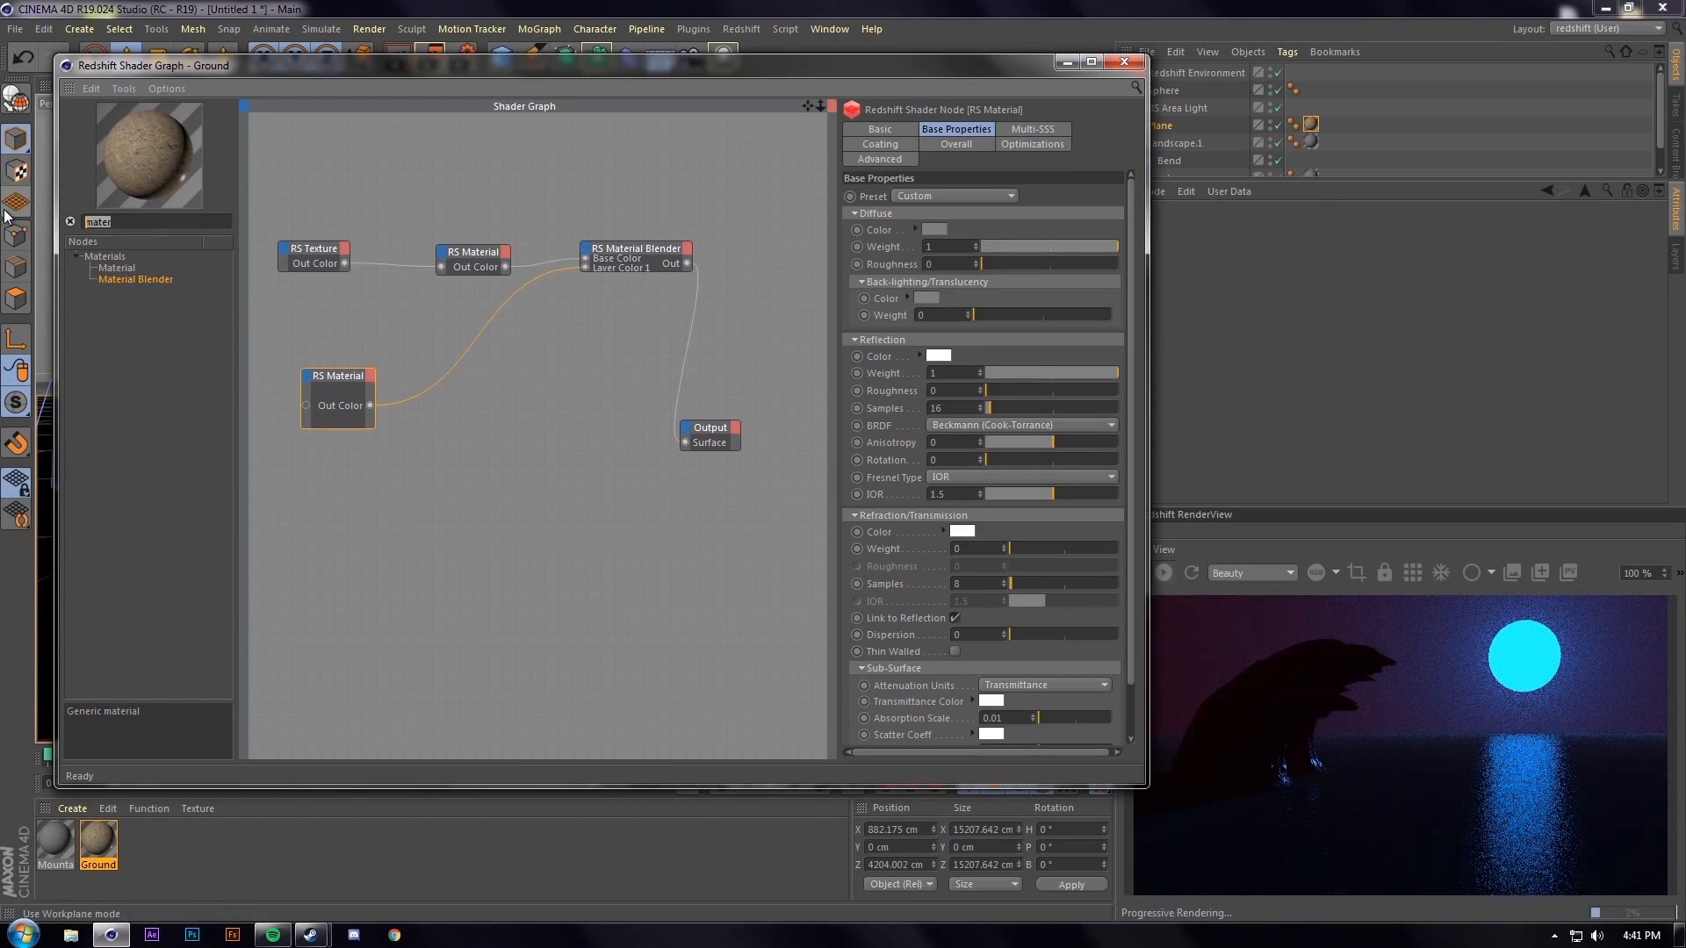
Add an RS Noise node to the Ground shader graph
type("Noise")
left_click_drag(107, 267, 351, 545)
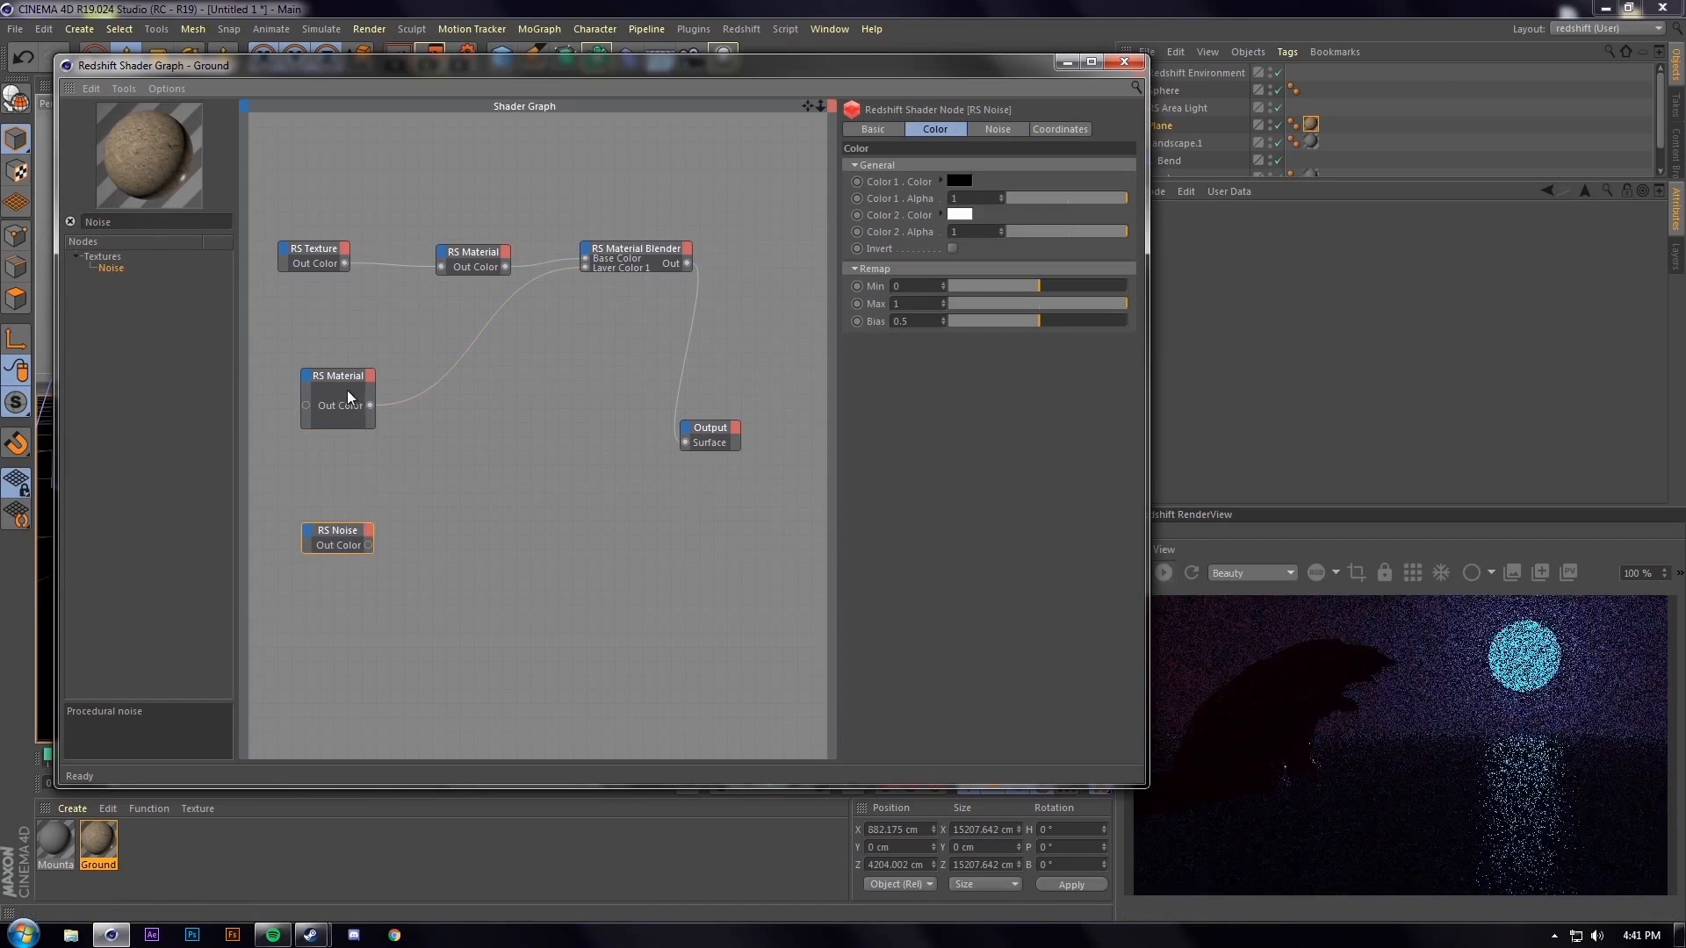
left_click_drag(346, 369, 356, 325)
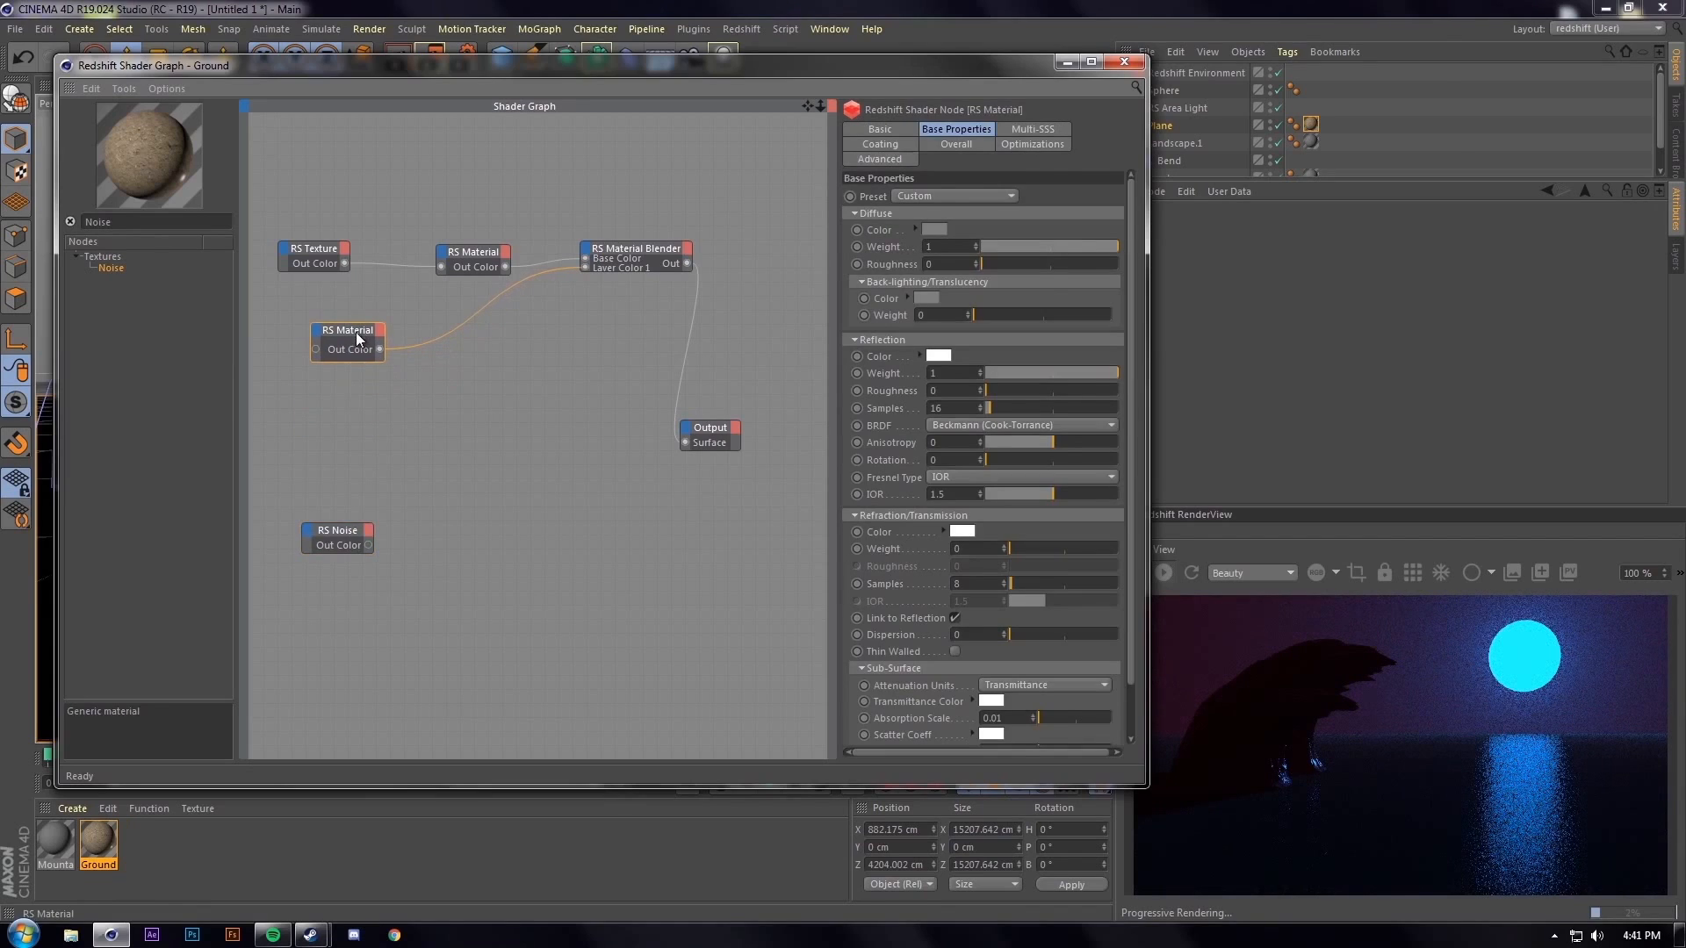
left_click_drag(336, 534, 330, 467)
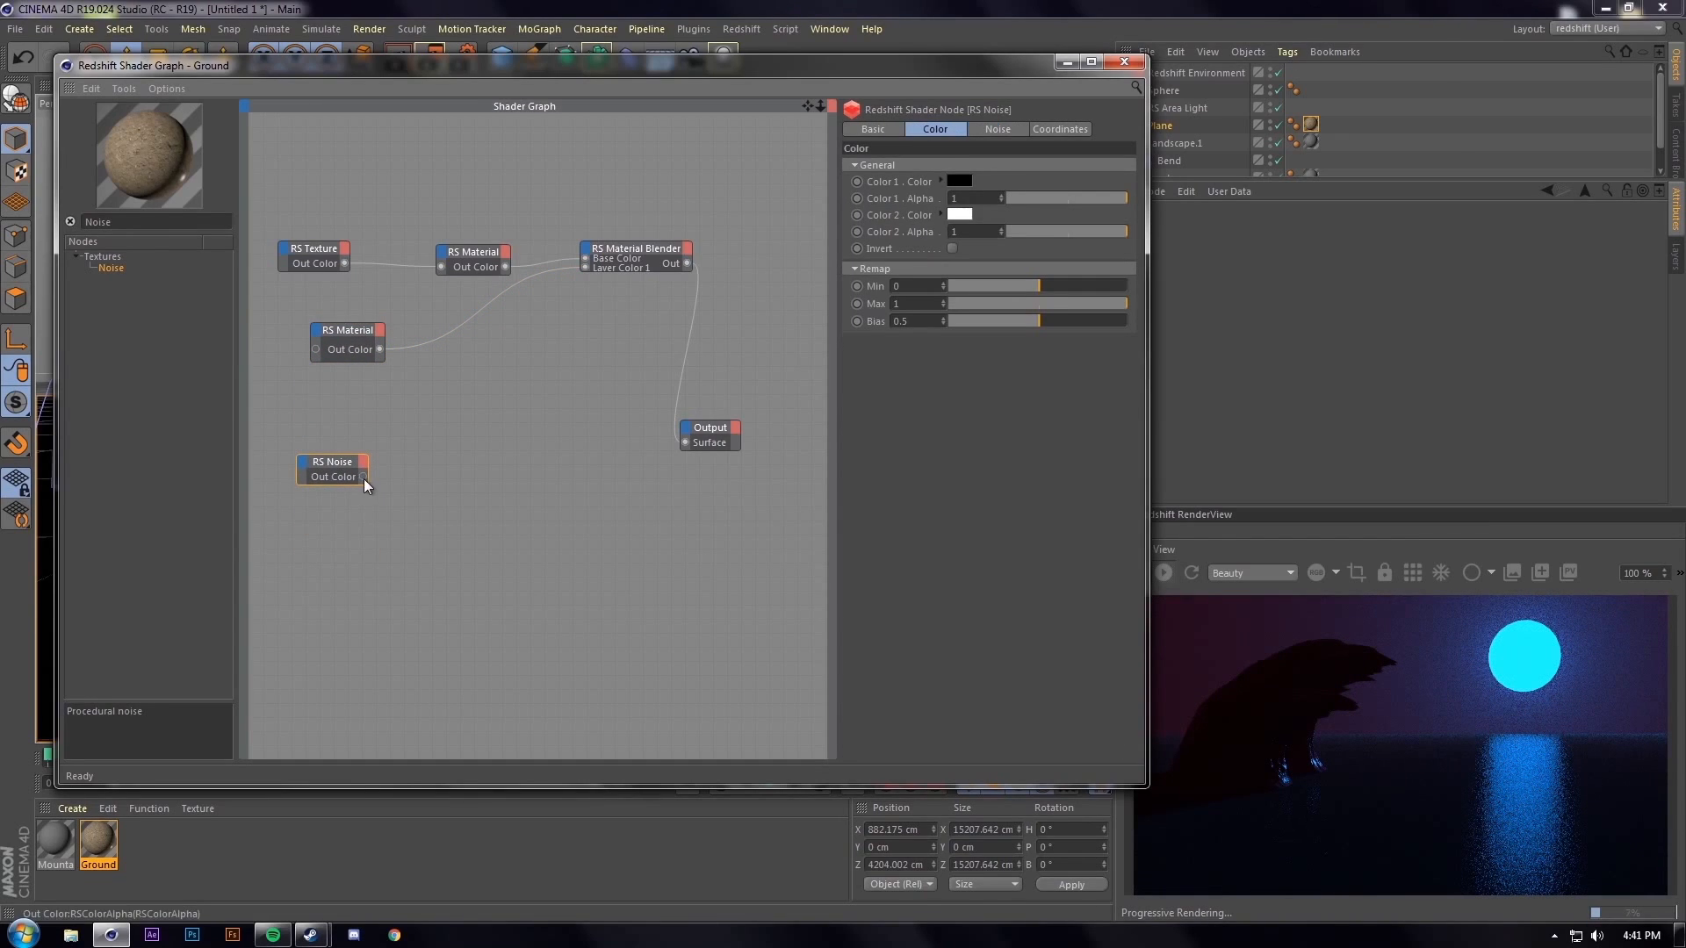
Add an RS Color Correct node fed by the noise
left_click_drag(123, 221, 7, 200)
type("Color C")
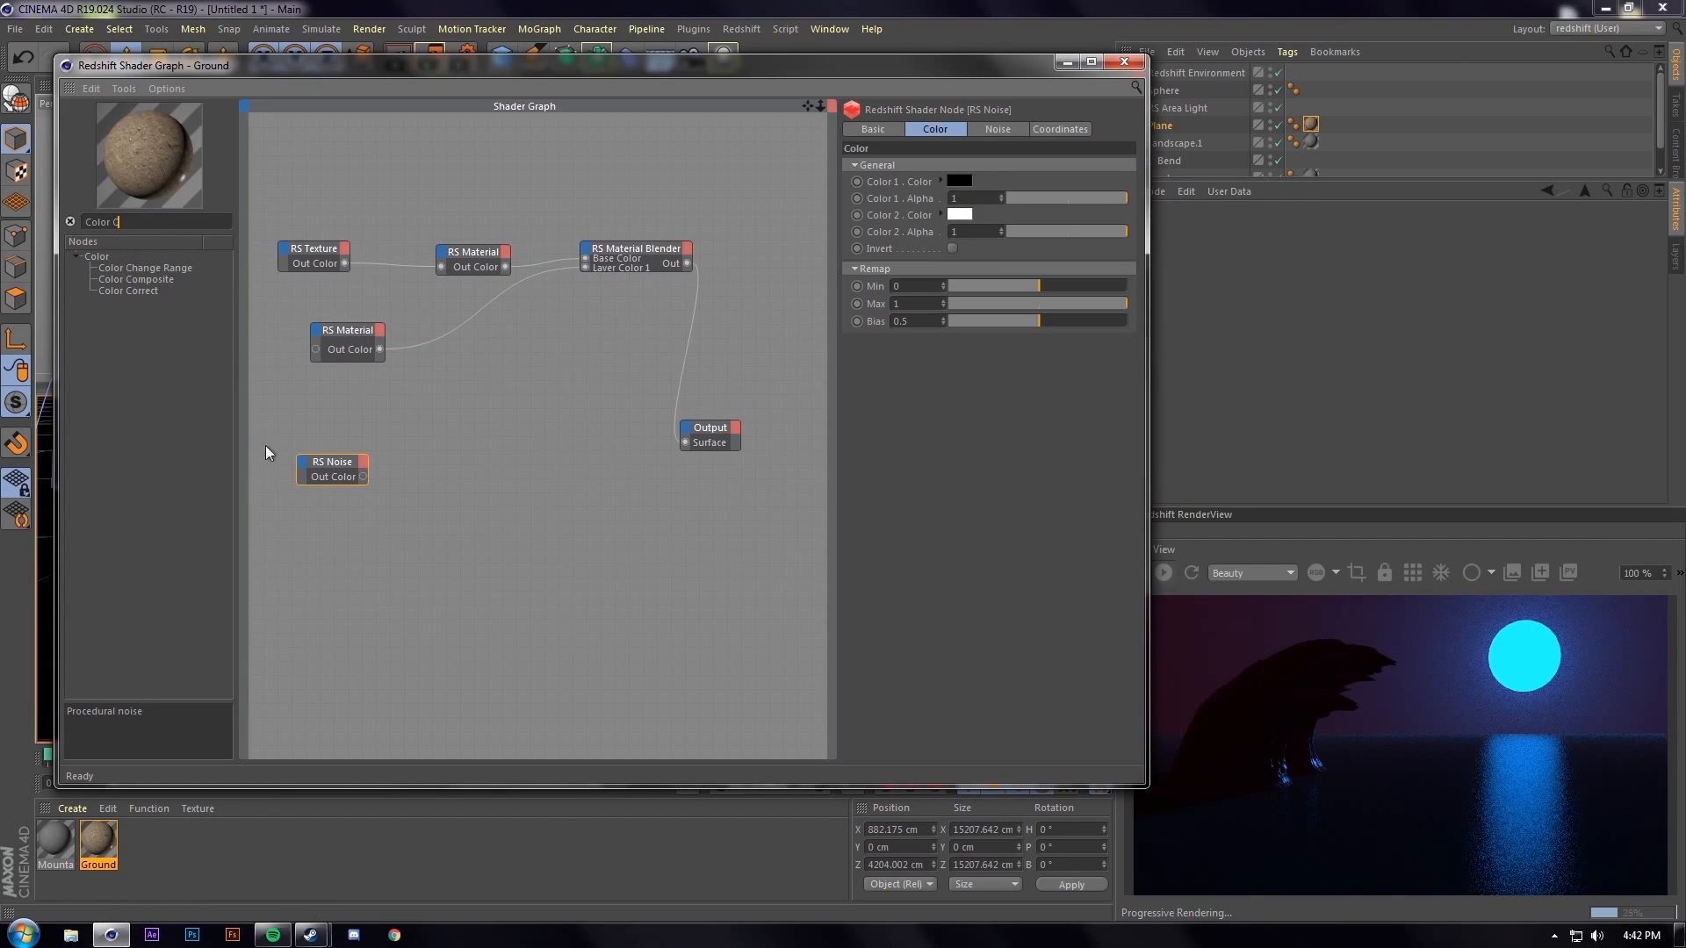
left_click_drag(139, 293, 511, 466)
left_click_drag(360, 475, 685, 443)
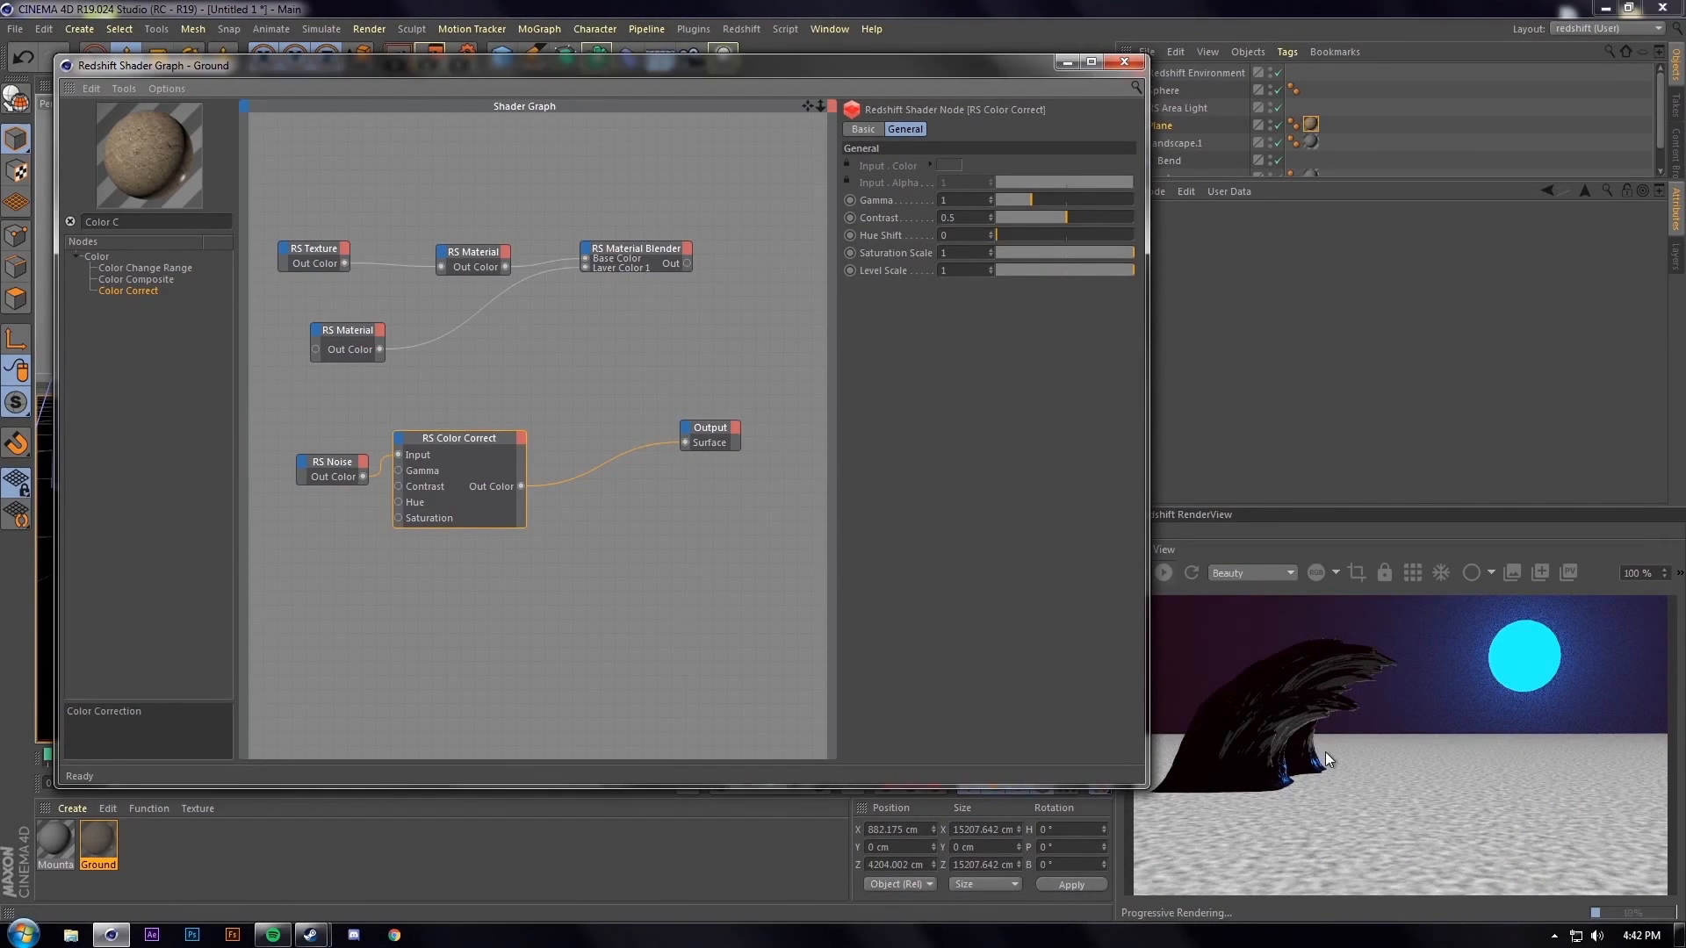
left_click_drag(454, 446, 512, 443)
Set the noise complexity to 32, scale to 1 and overall scale to 0.01
left_click(330, 467)
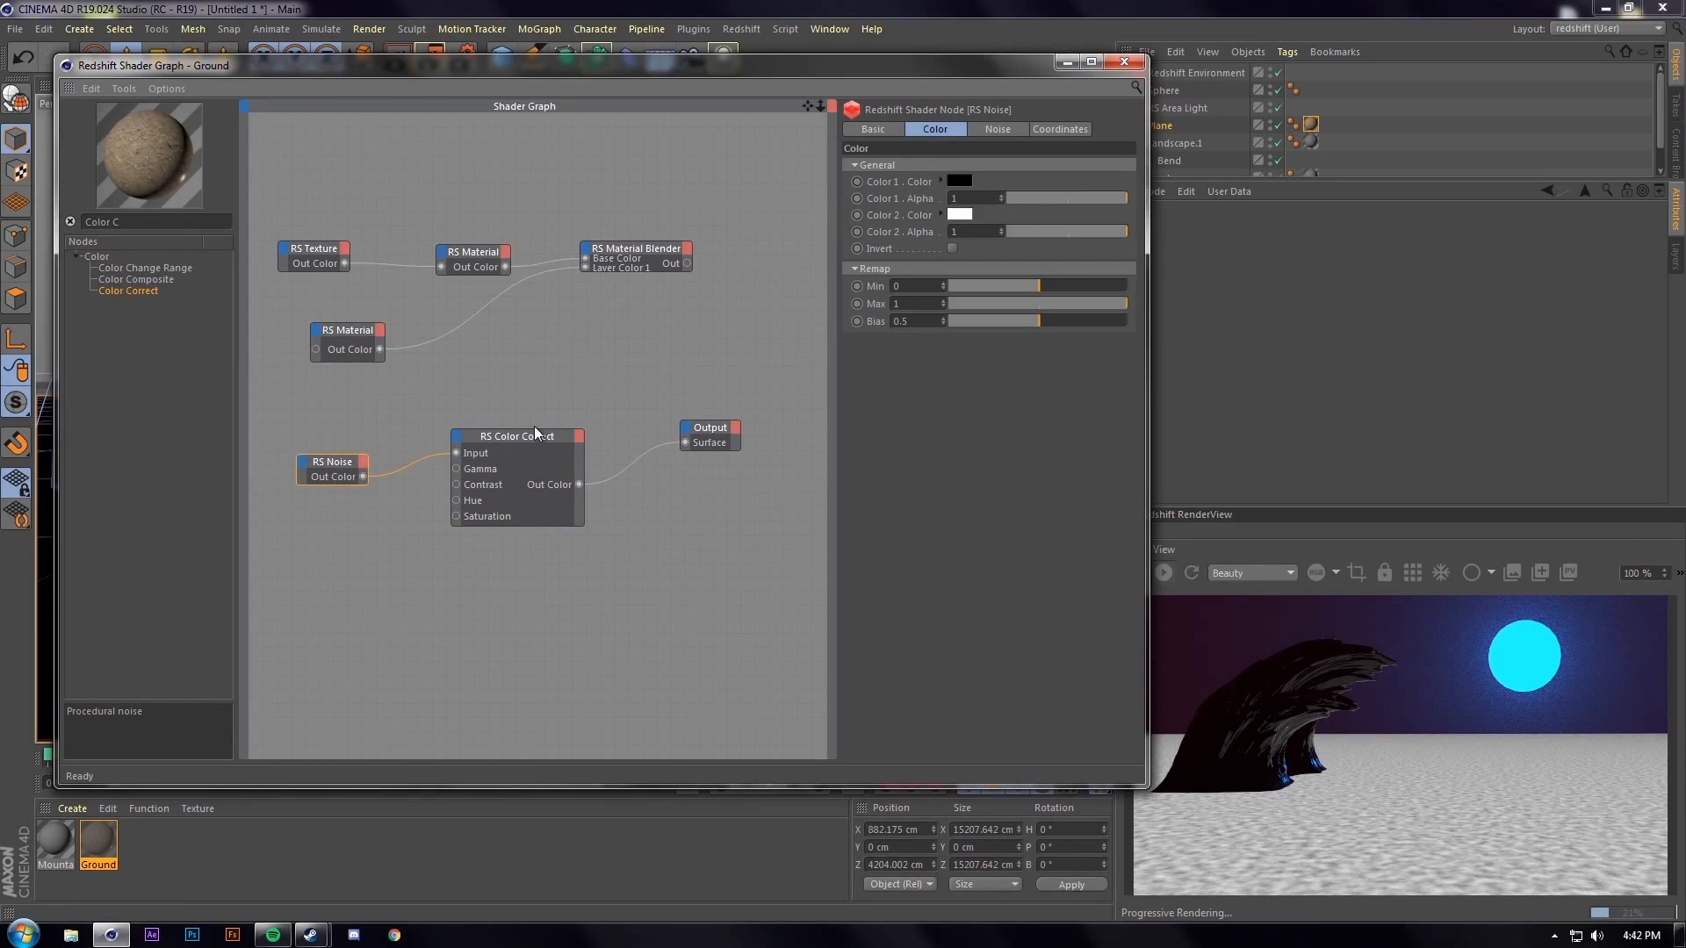
left_click(1001, 131)
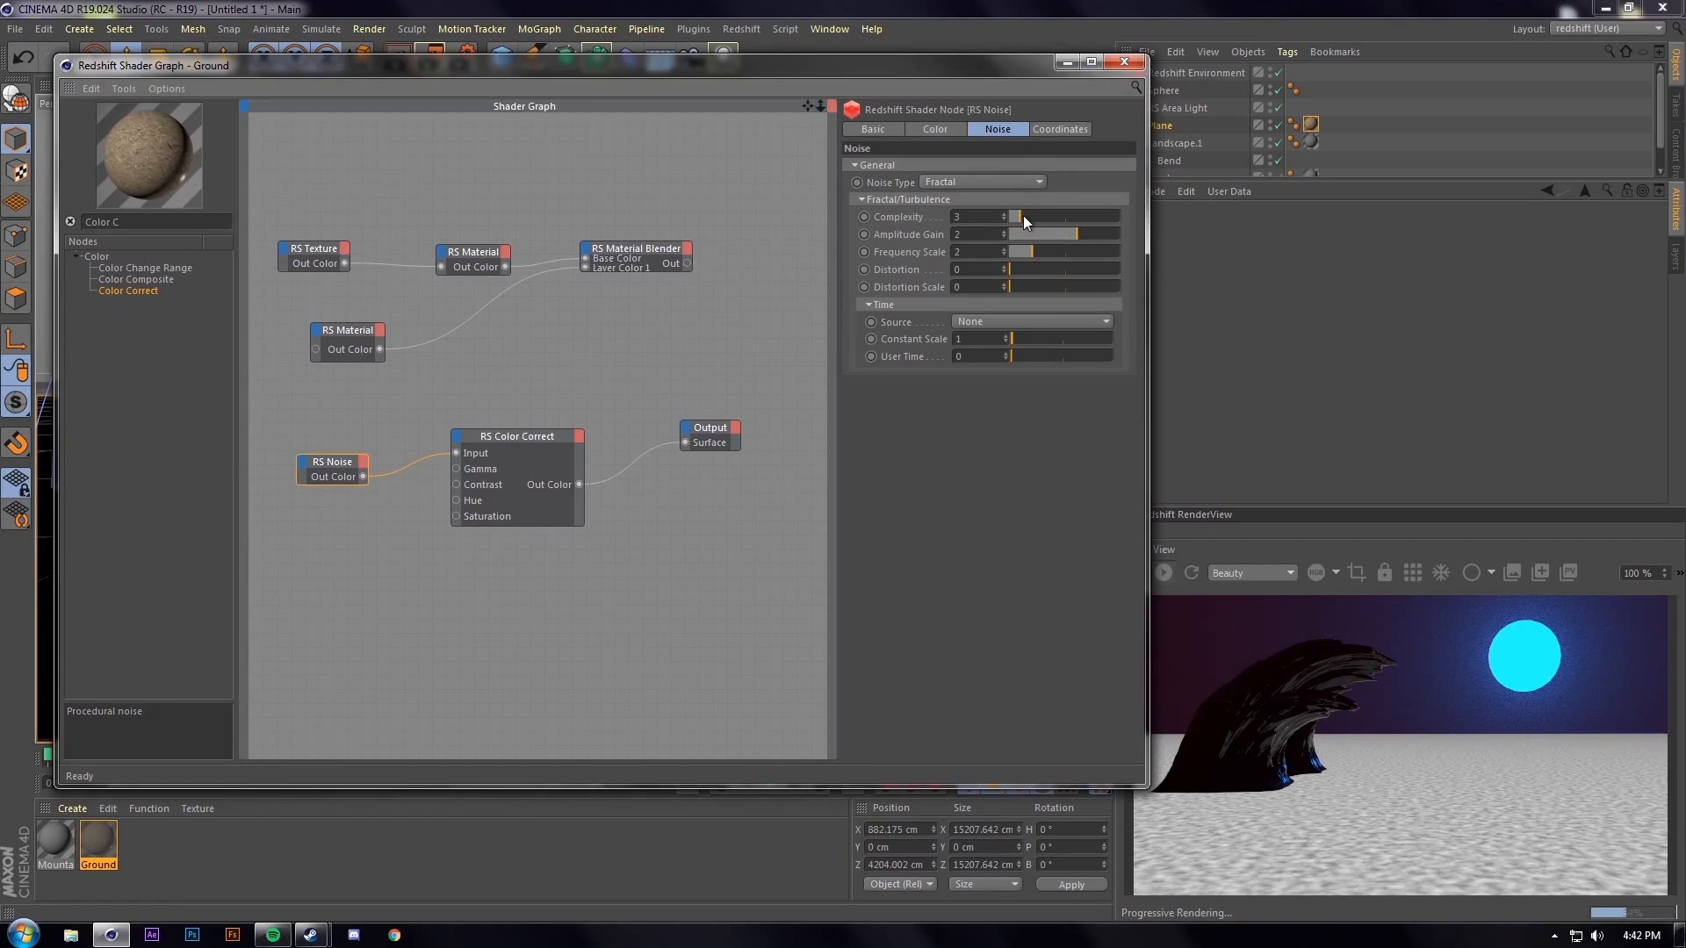
left_click_drag(1024, 214, 1272, 219)
left_click(1062, 128)
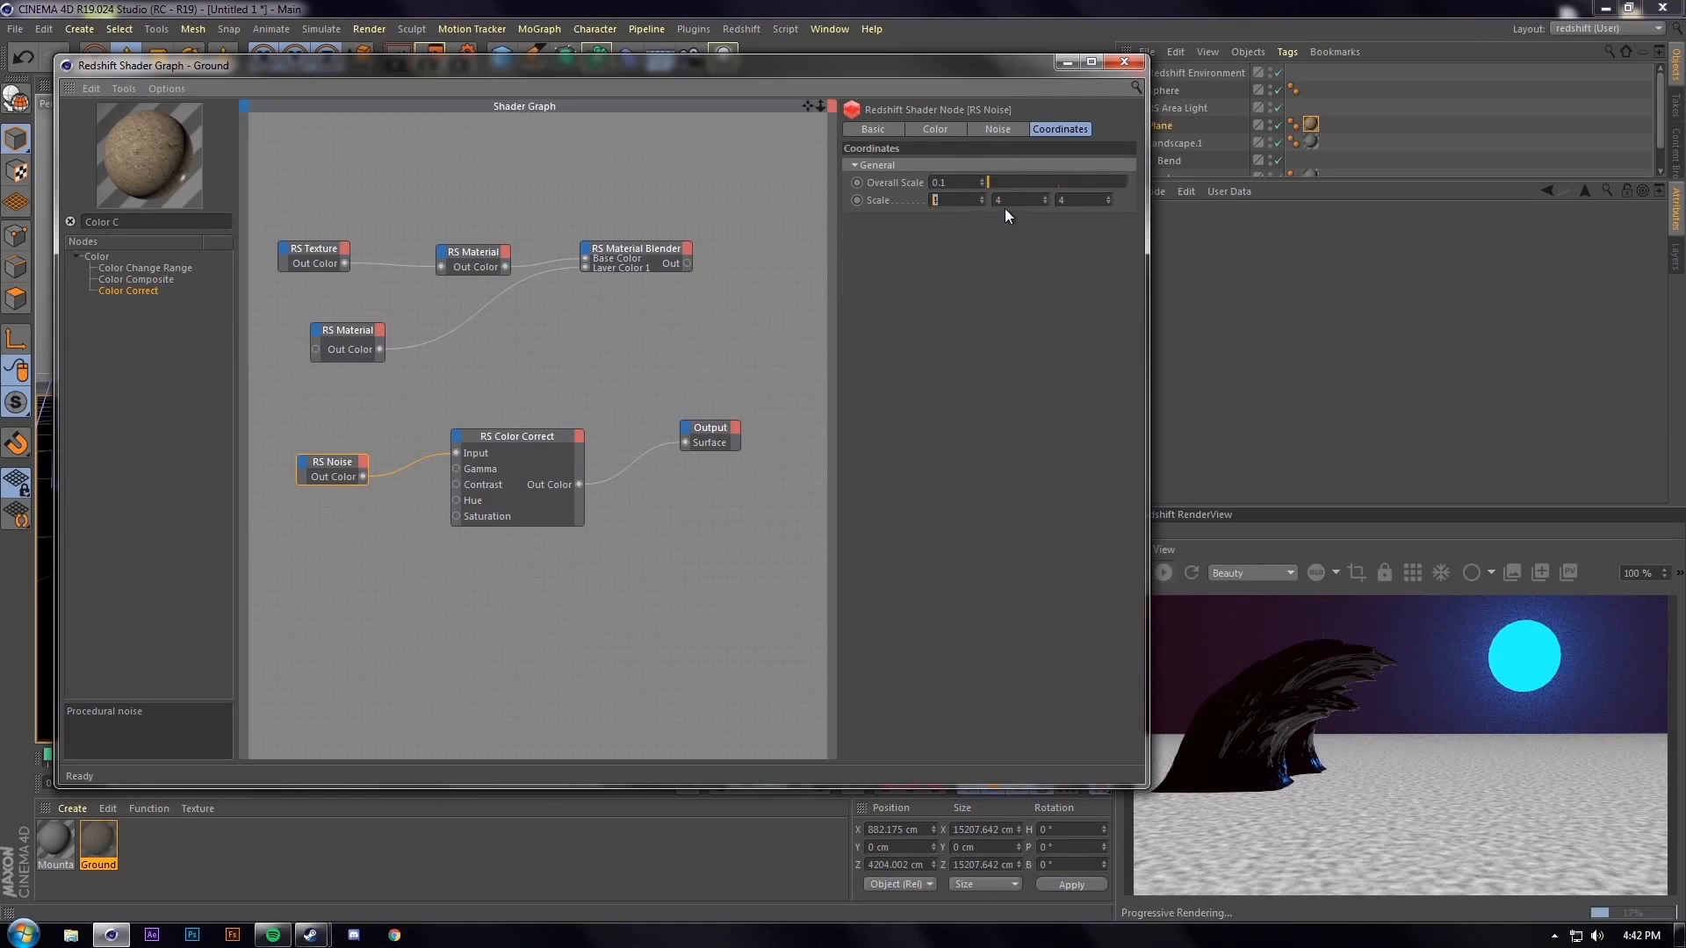
key("Tab")
type("1")
key("Return")
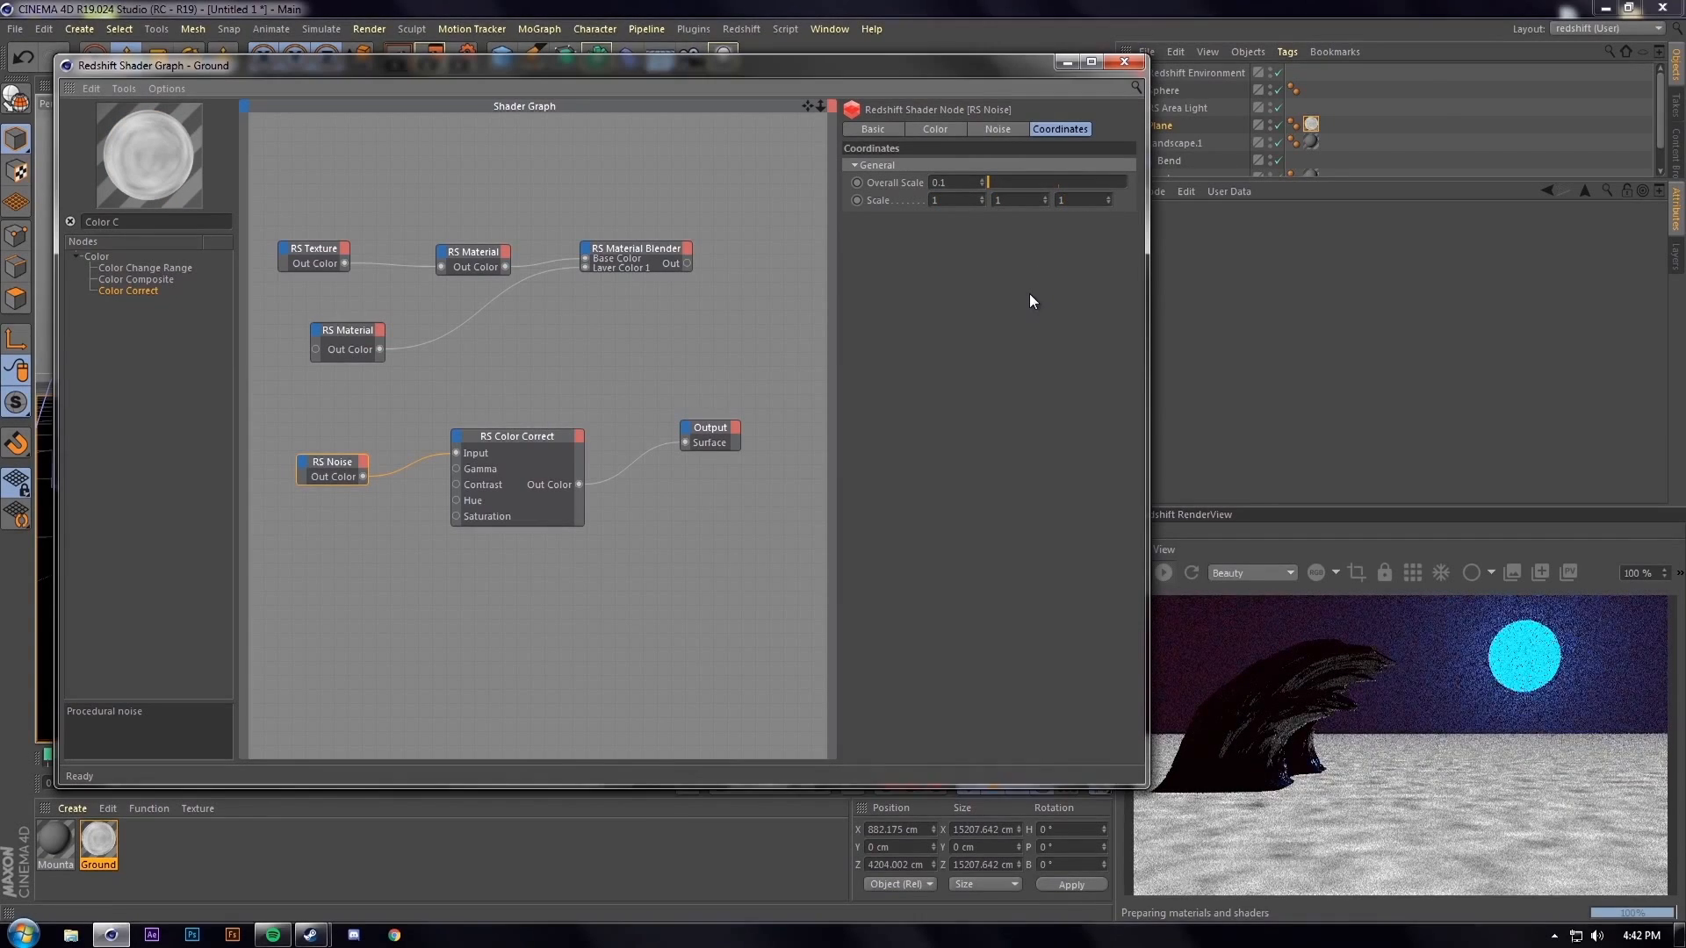
left_click(953, 182)
type("0")
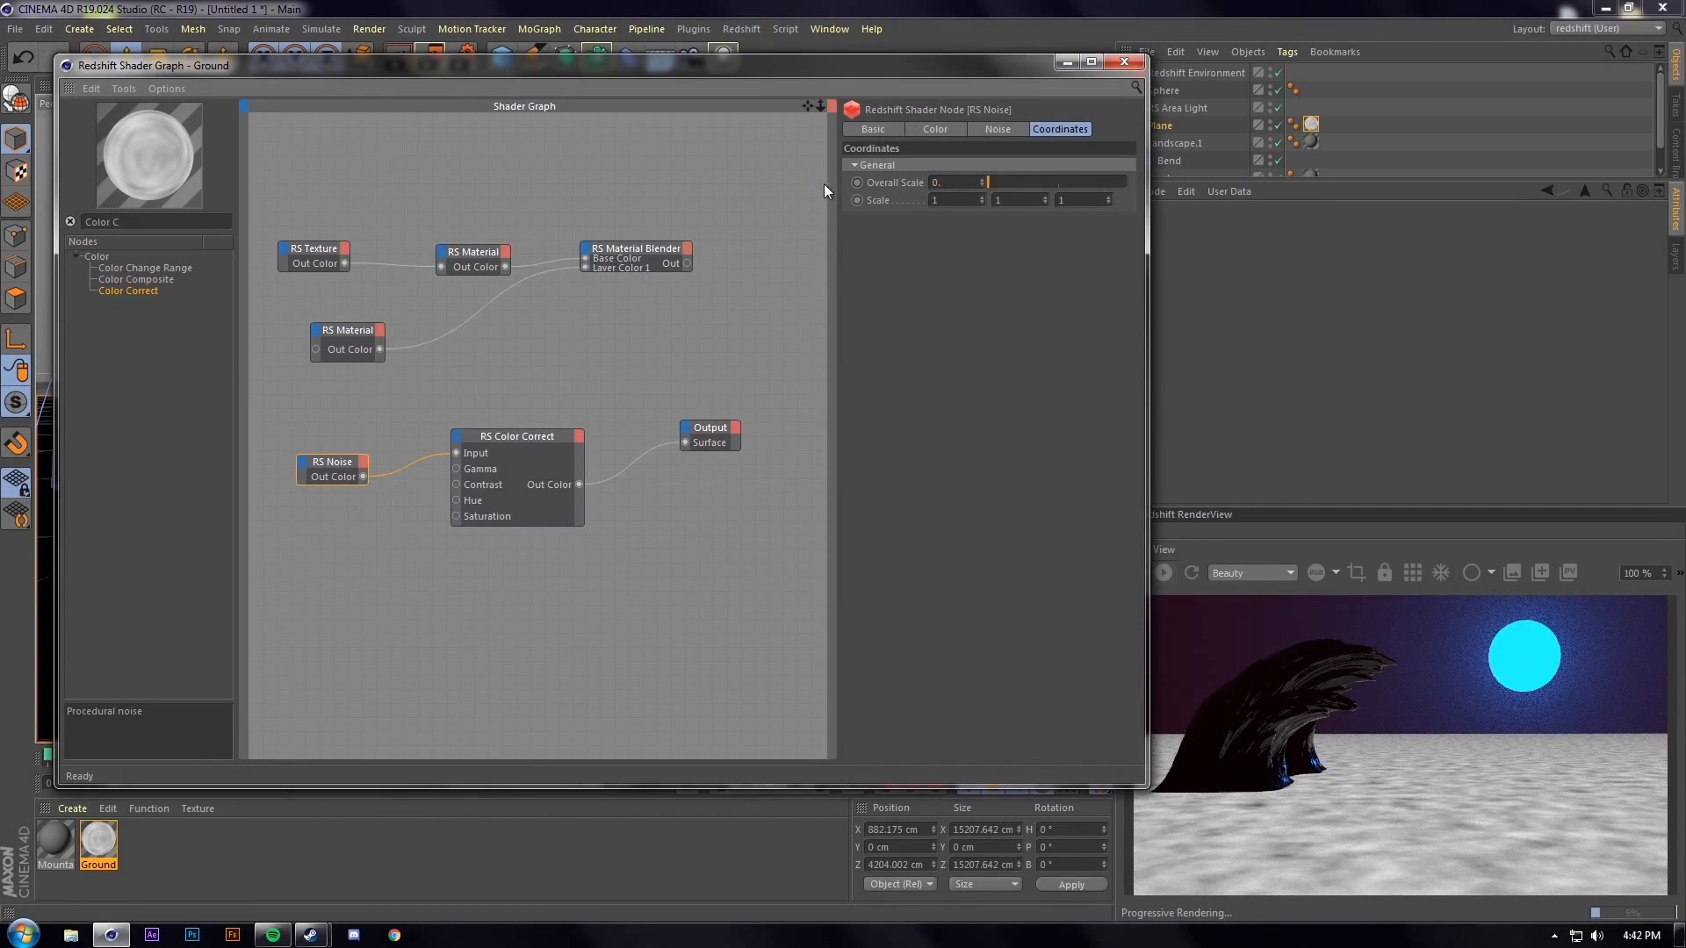
type(".01")
key("Return")
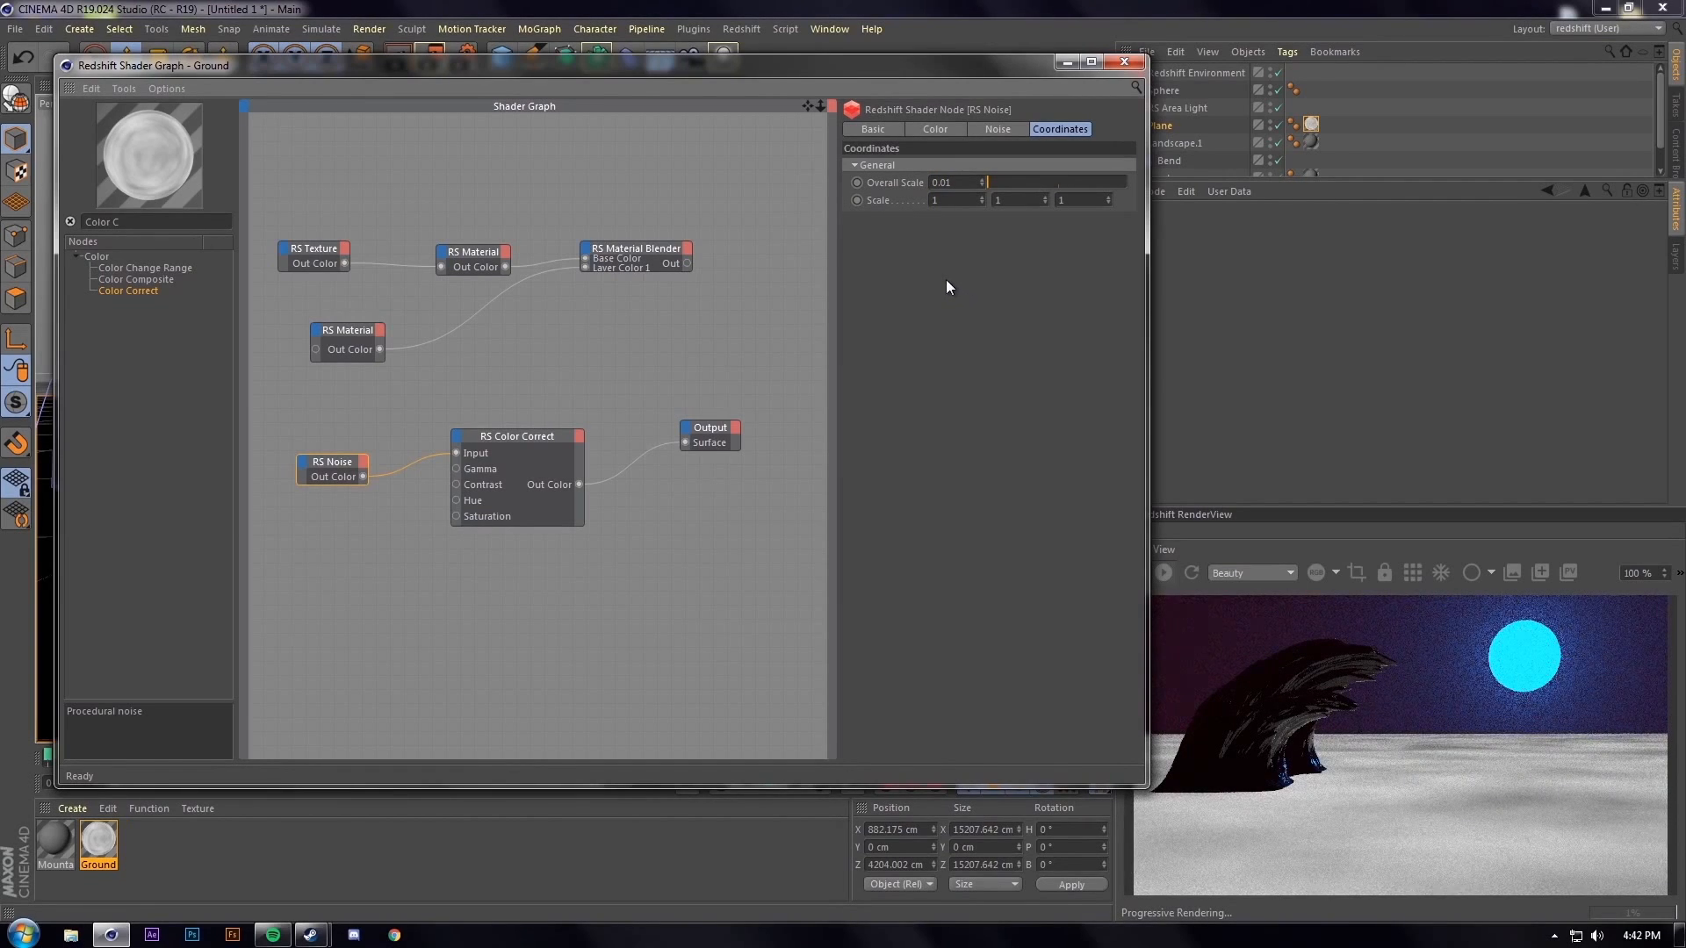
Set the Color Correct contrast to 0.98
left_click(514, 441)
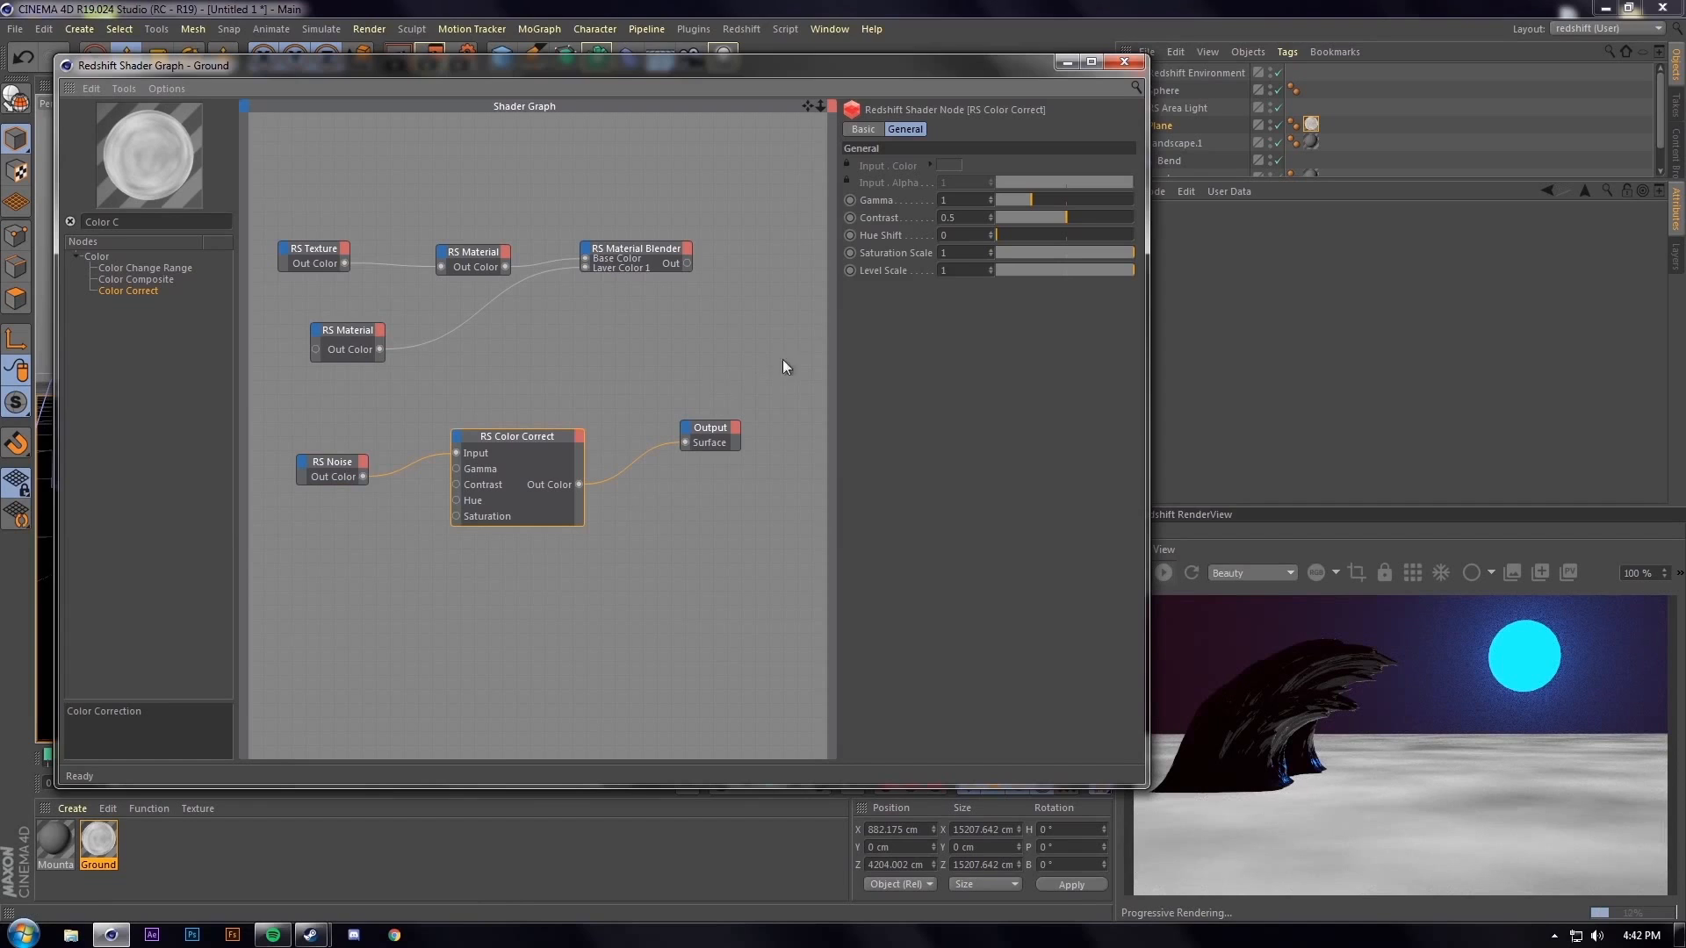
double_click(981, 217)
type(".98")
key("Return")
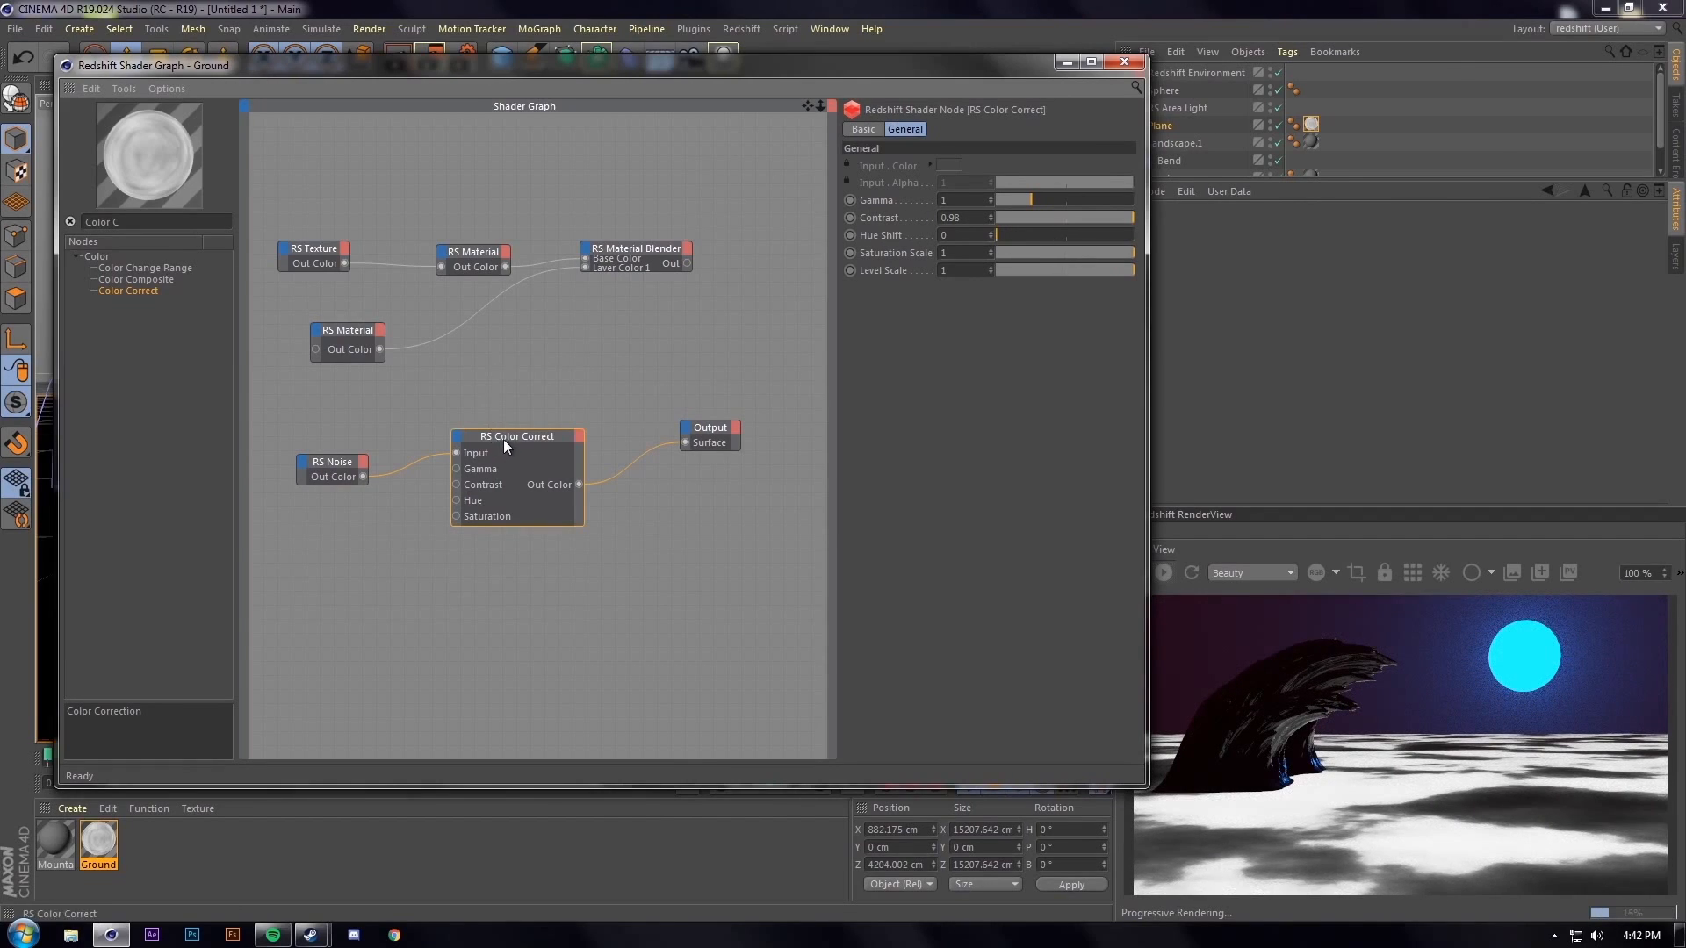
Wire the corrected noise into Blend Color 1 and the Material Blender into Output Surface
left_click_drag(504, 439, 461, 447)
left_click_drag(739, 443, 798, 436)
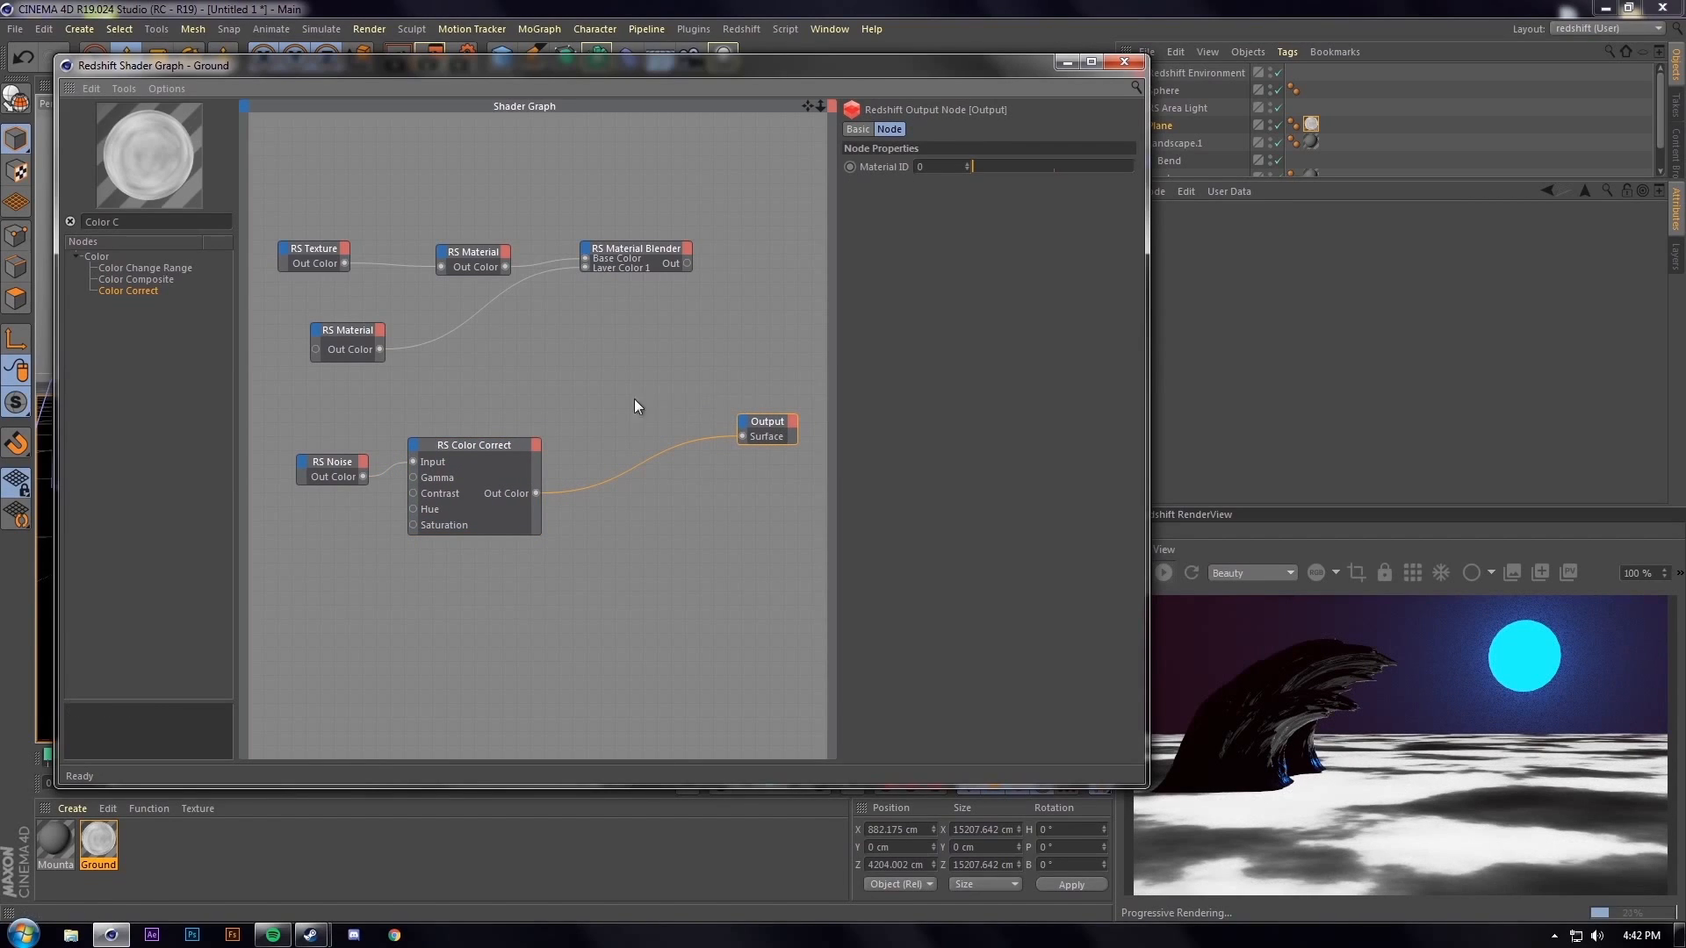
left_click_drag(465, 445, 463, 458)
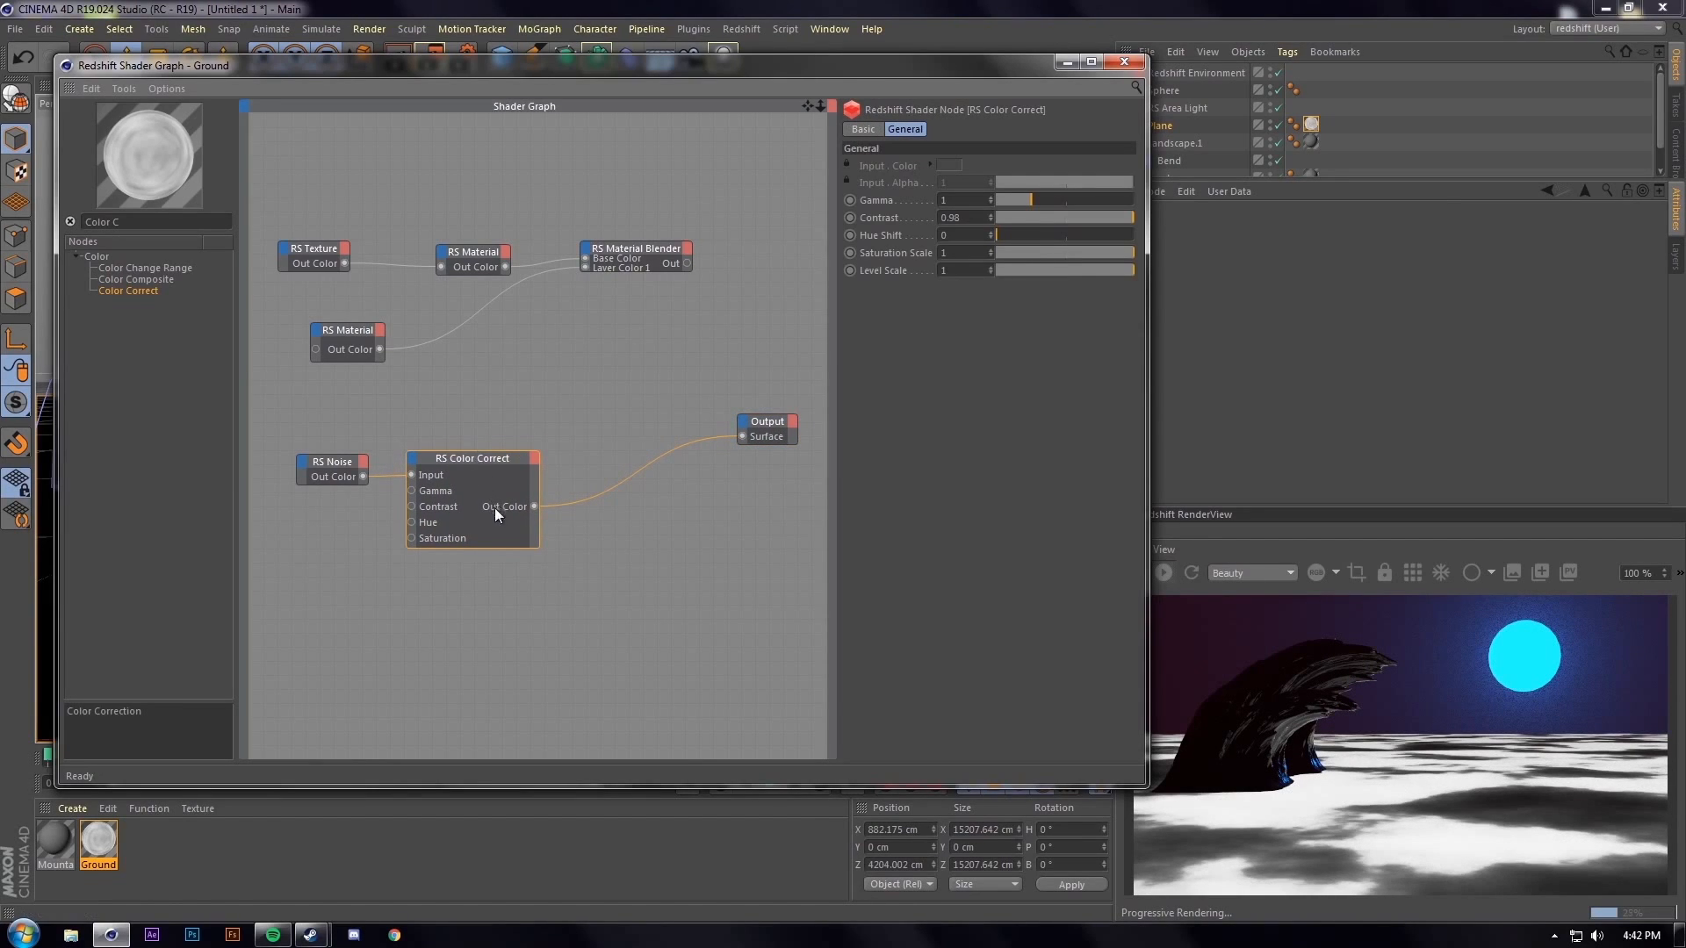
left_click_drag(533, 506, 587, 257)
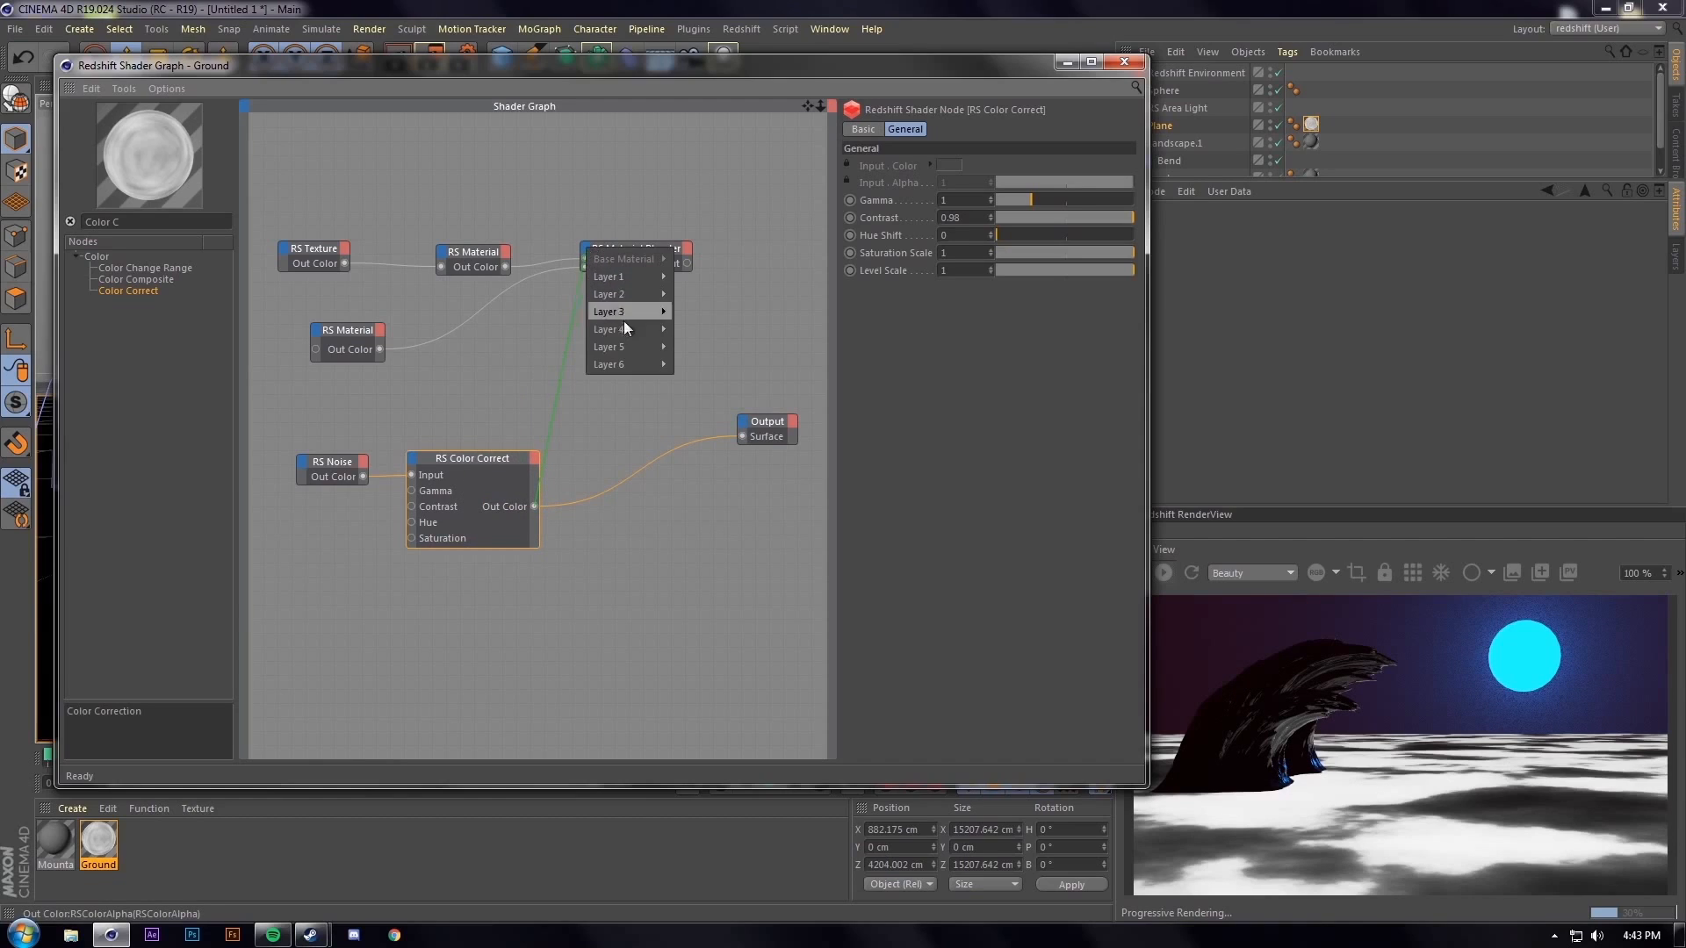
mouse_move(639, 276)
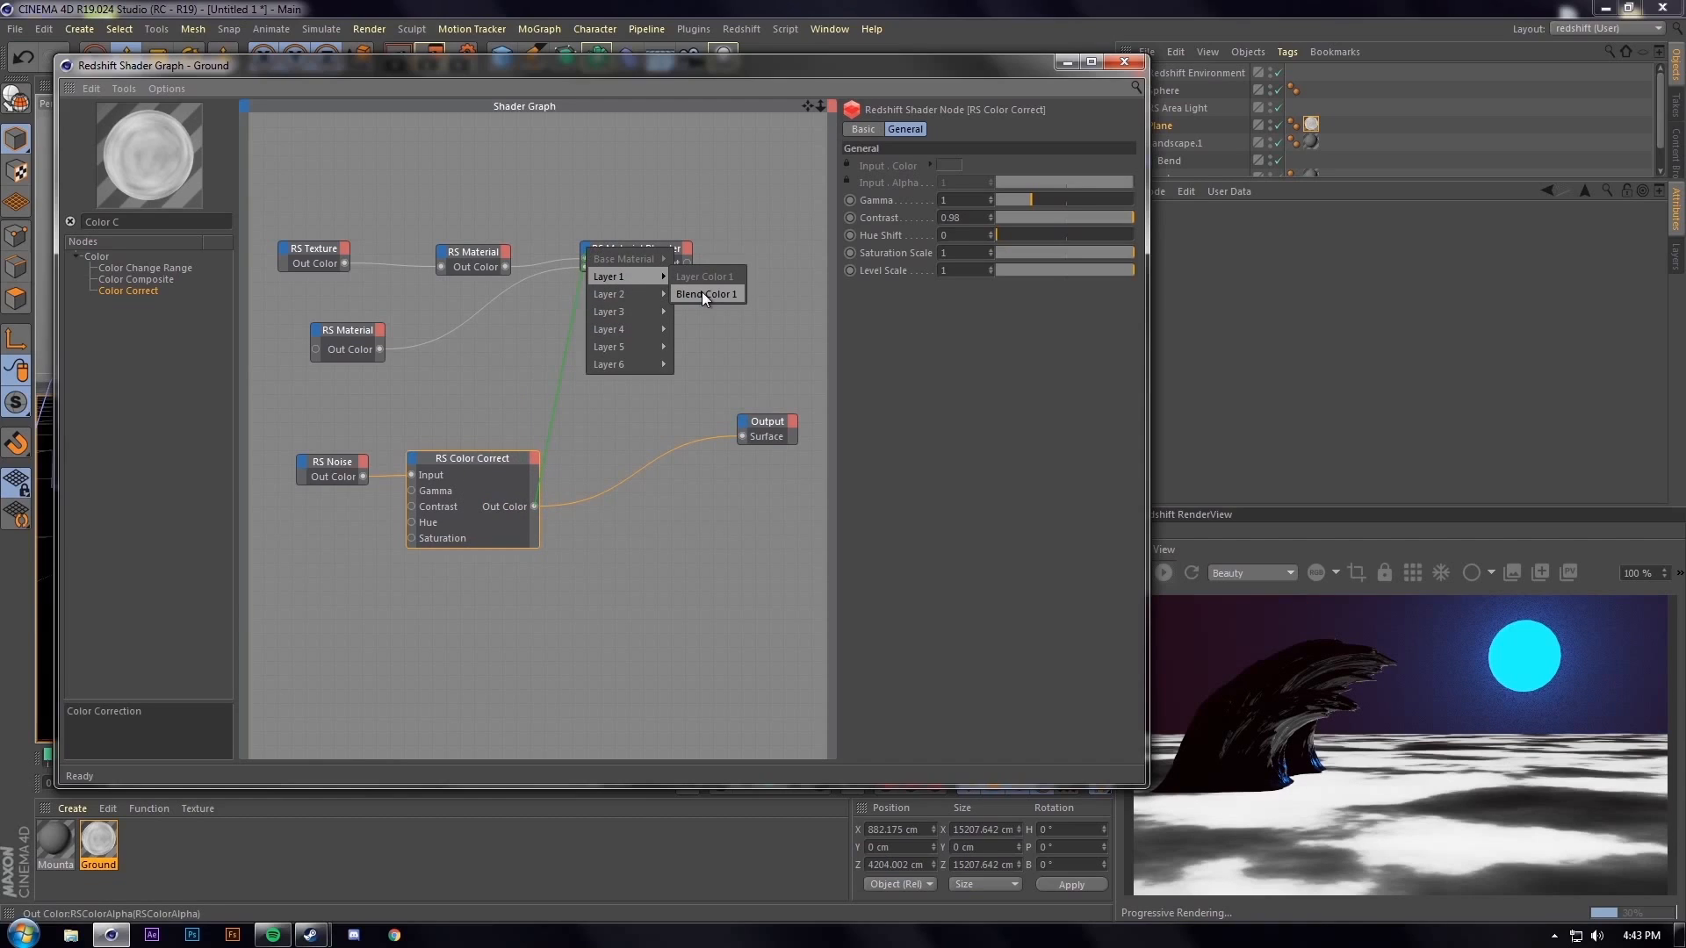
left_click(472, 456)
left_click_drag(534, 505, 589, 244)
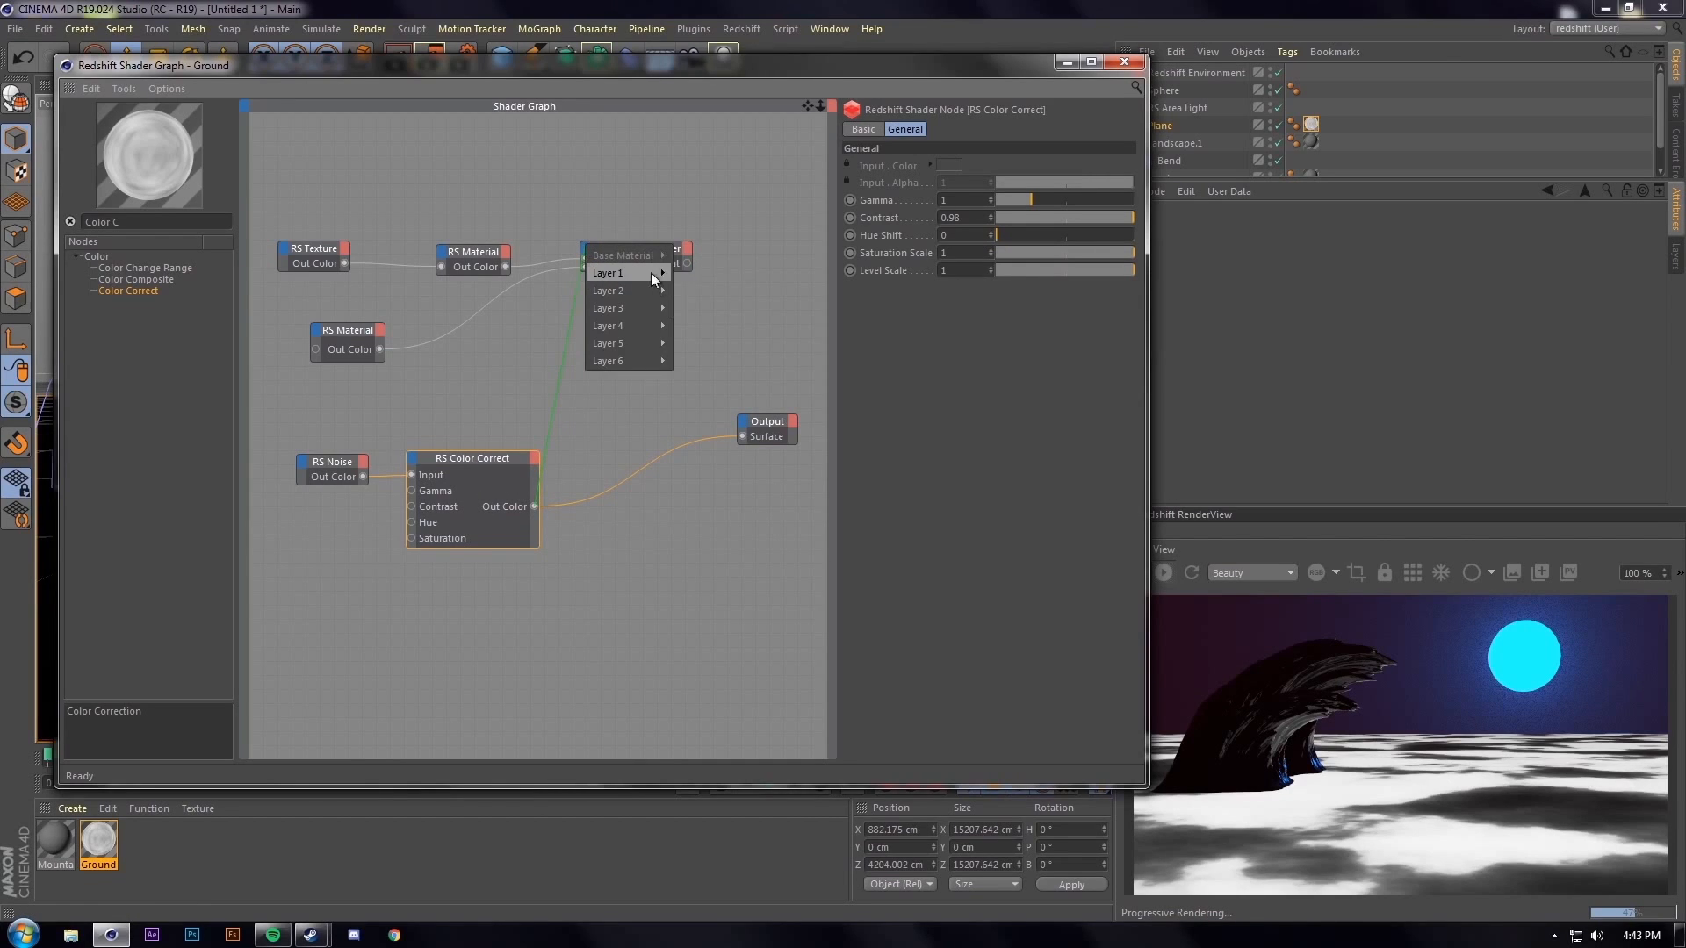
mouse_move(649, 272)
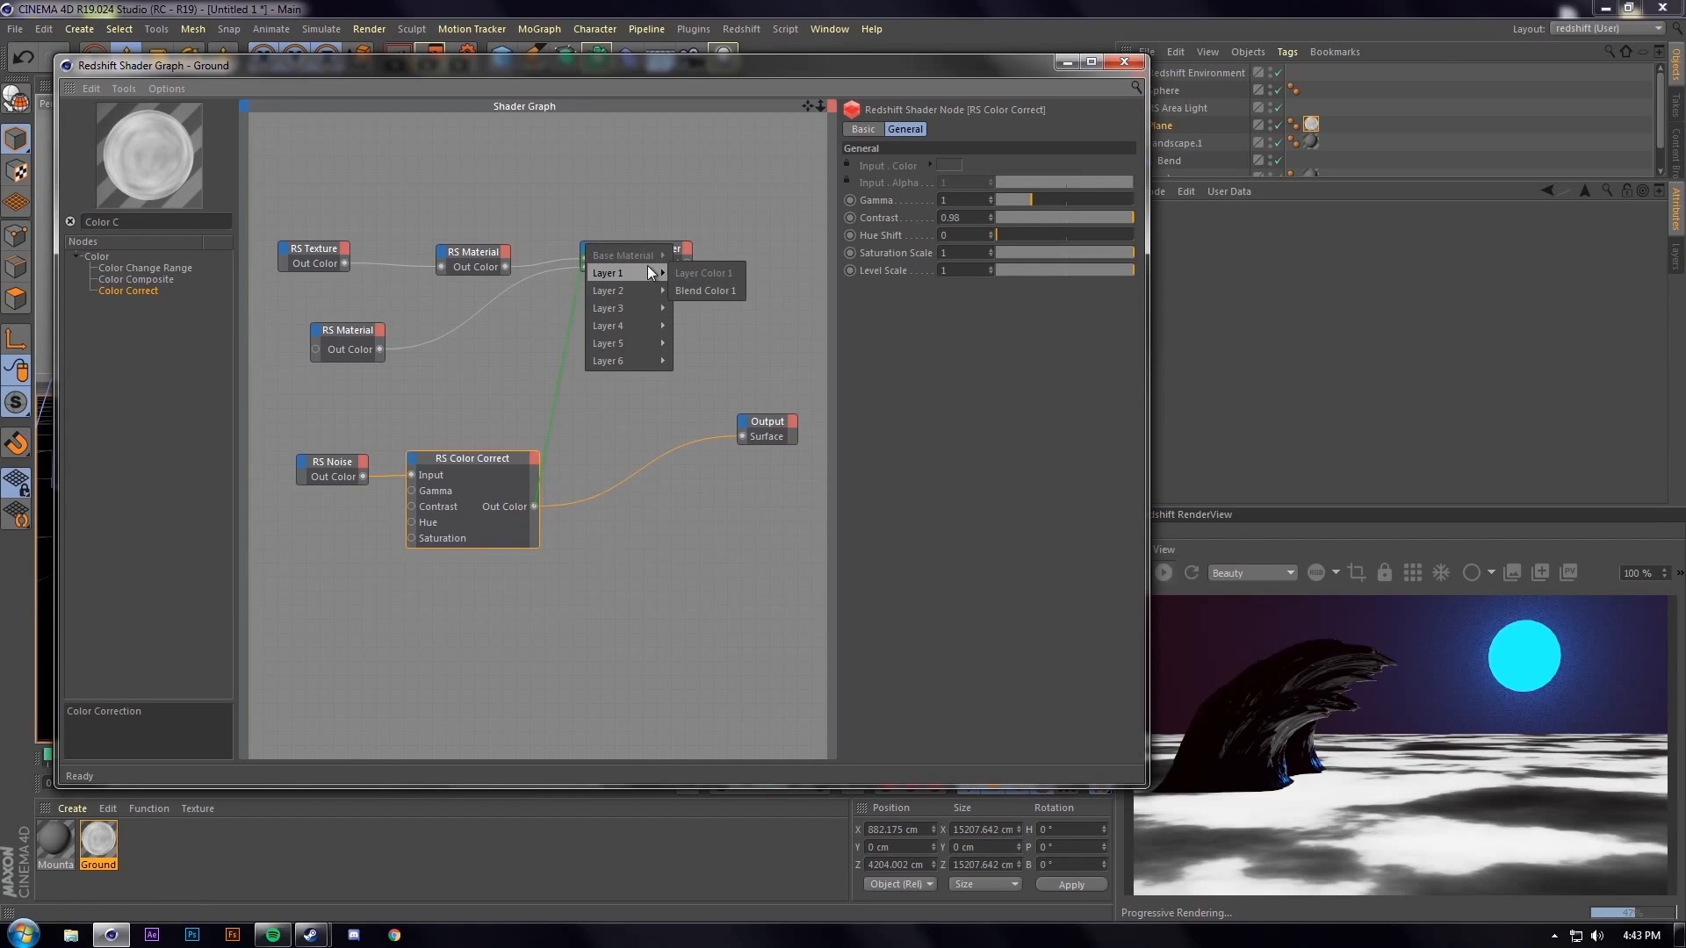
left_click(702, 284)
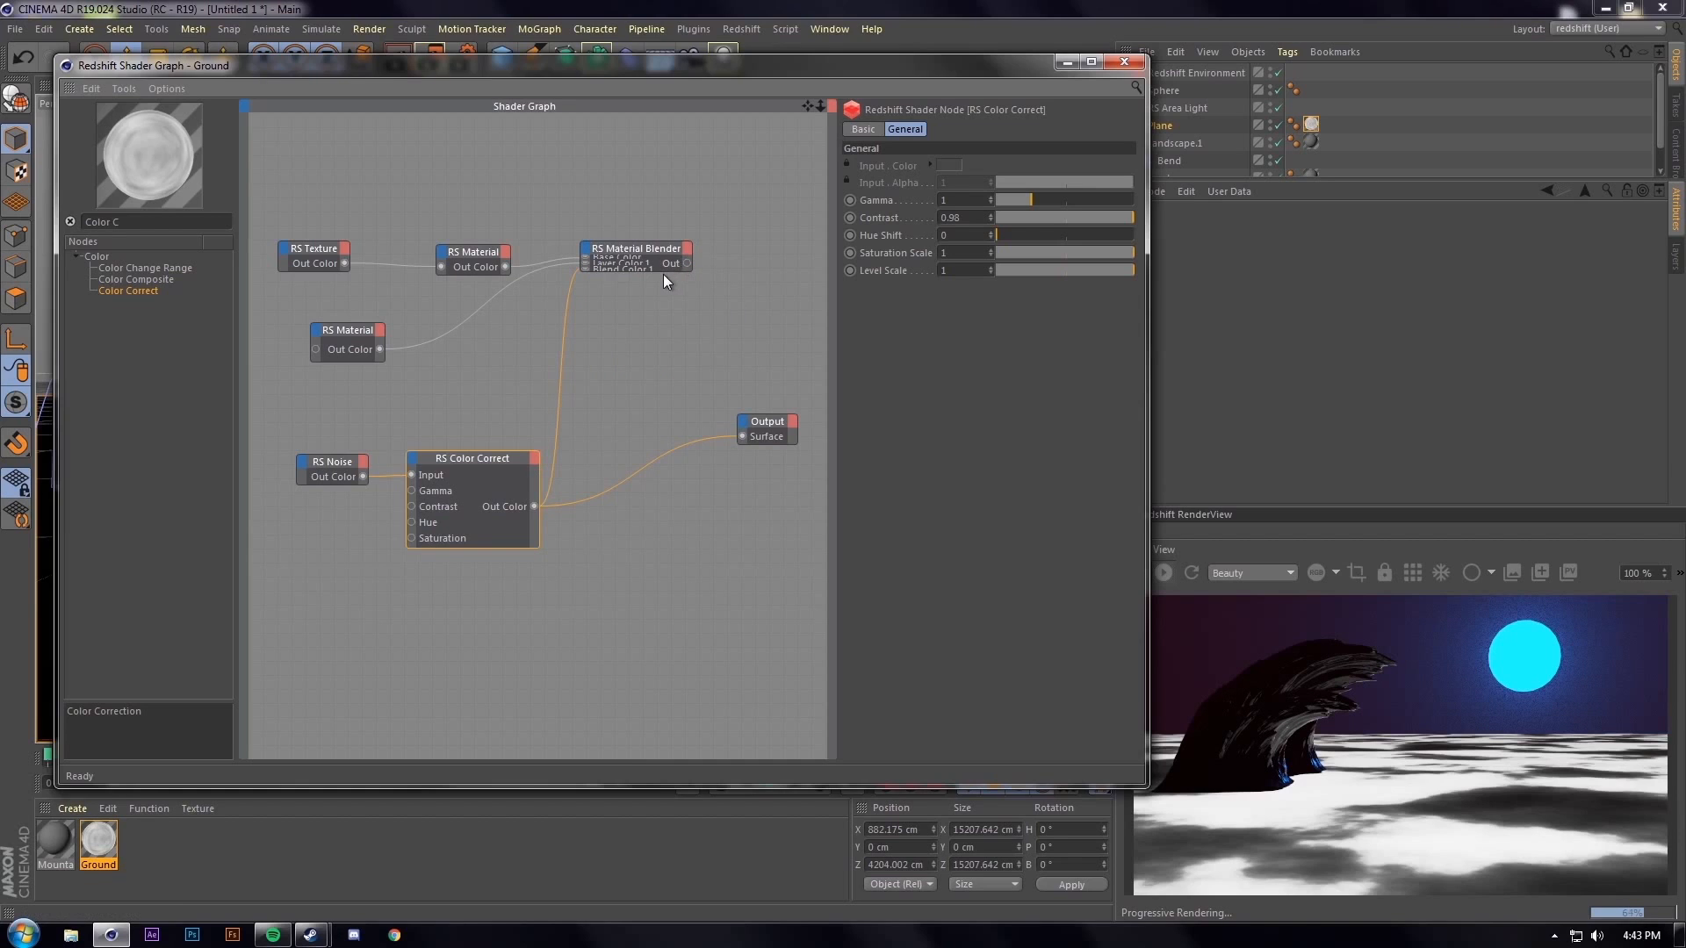
left_click(684, 276)
left_click_drag(686, 277, 740, 434)
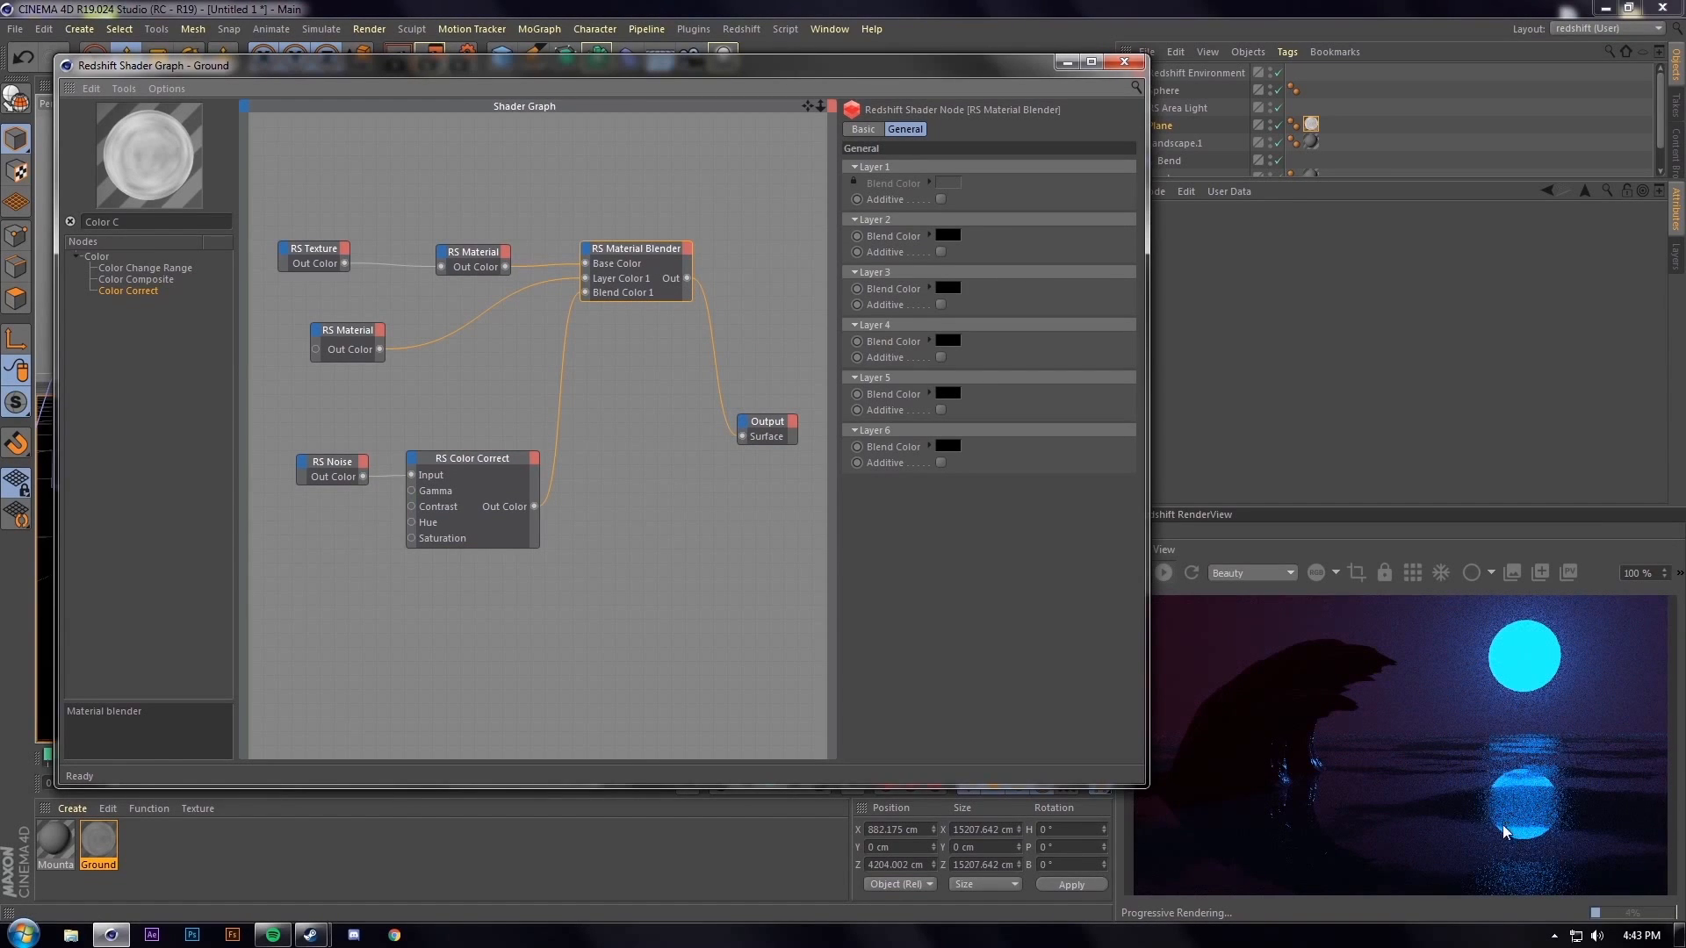
Load the Redshift Preview render settings preset
left_click(1066, 62)
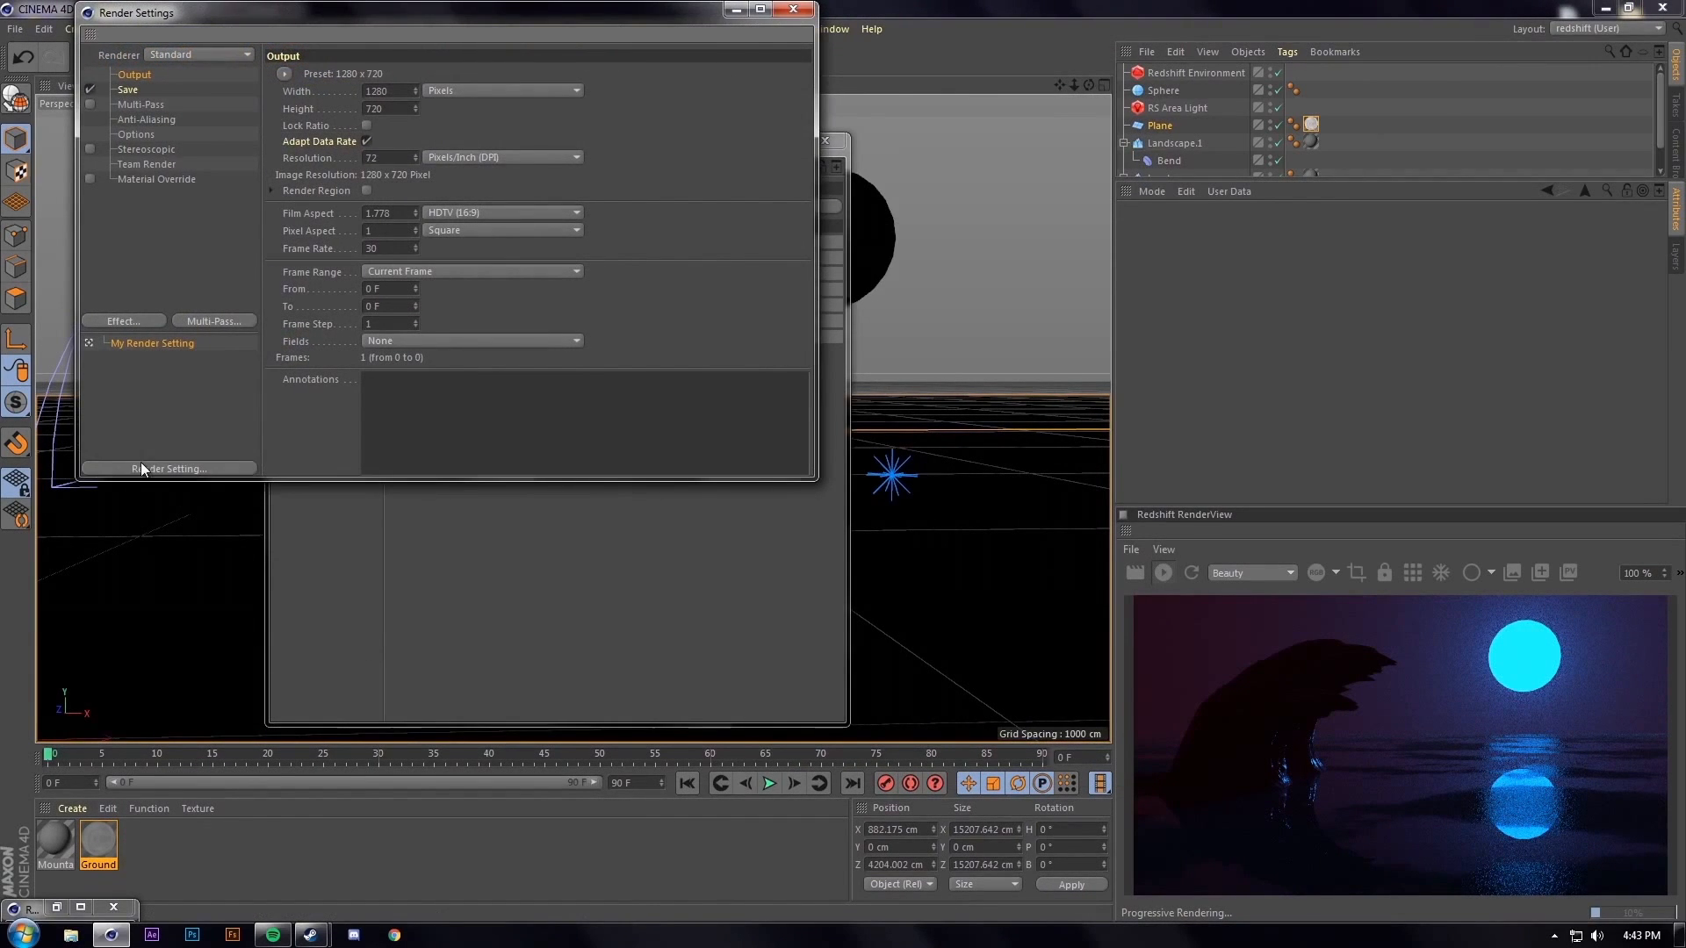
left_click(145, 468)
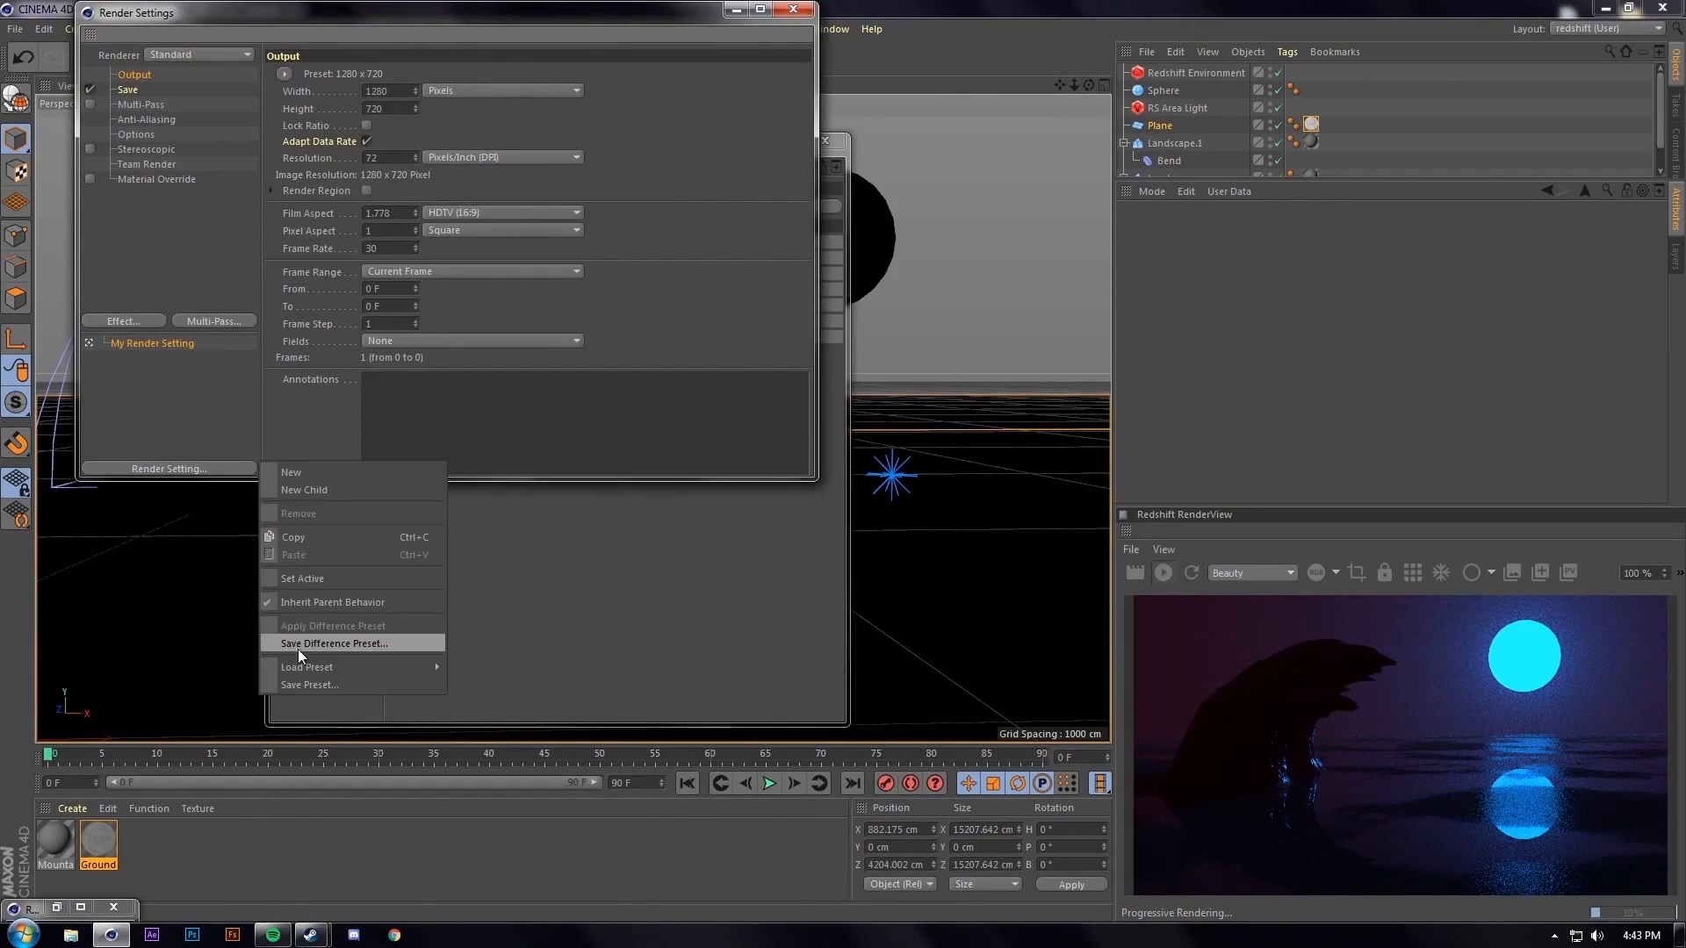
mouse_move(369, 667)
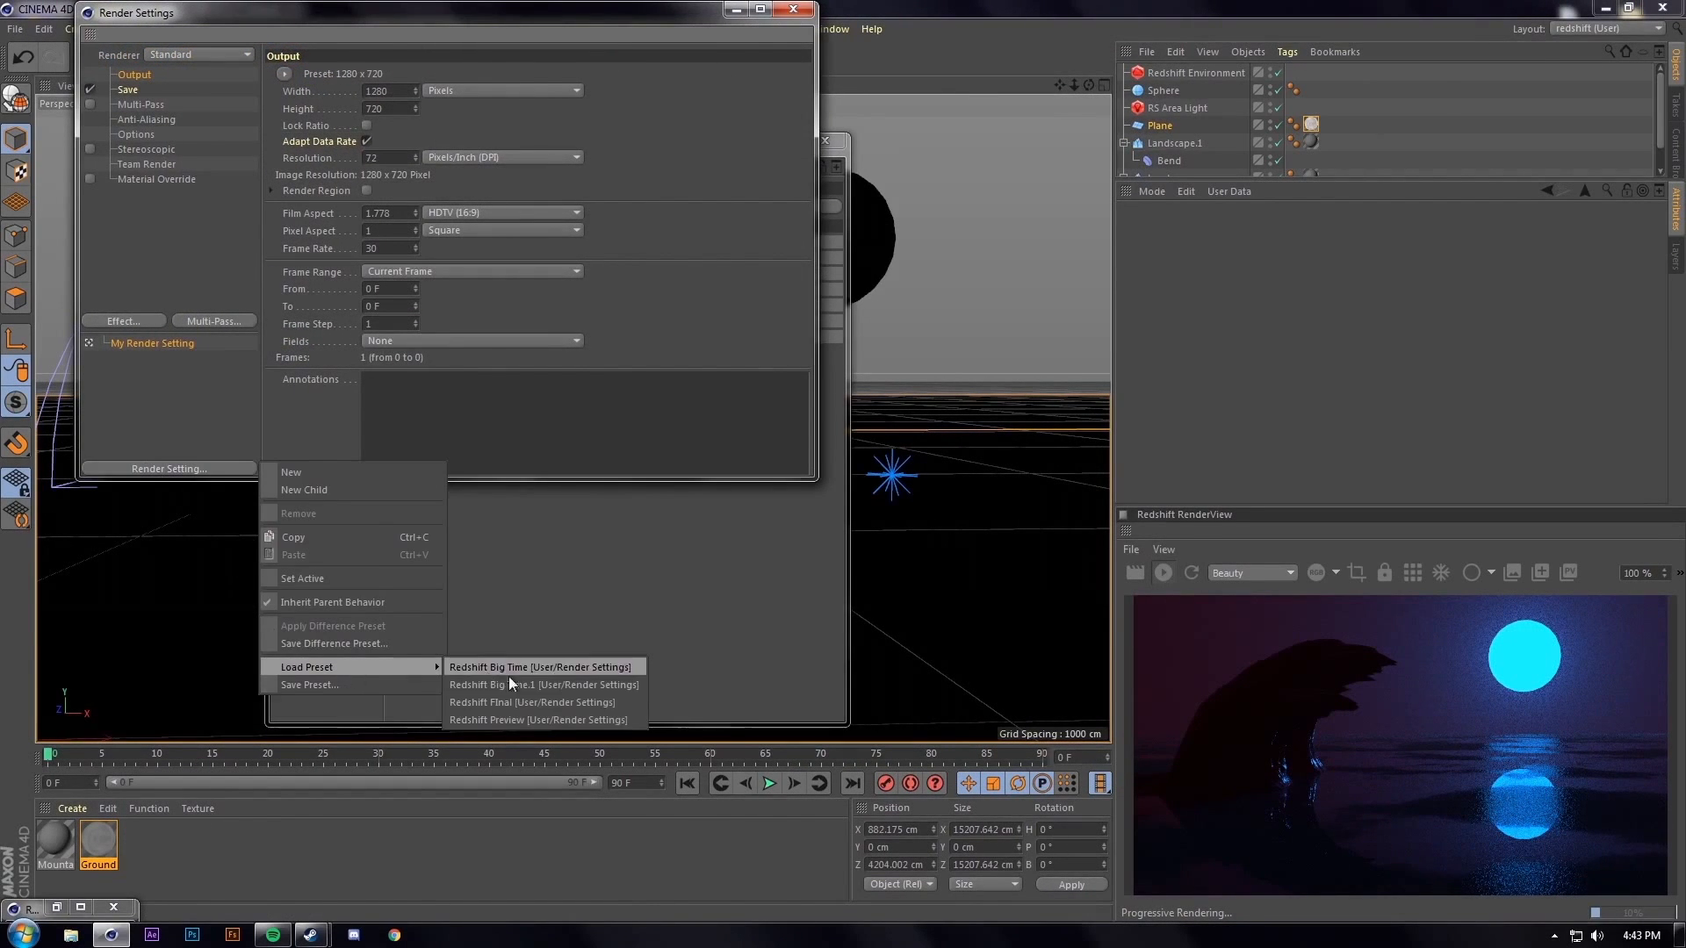
left_click(549, 718)
left_click(793, 9)
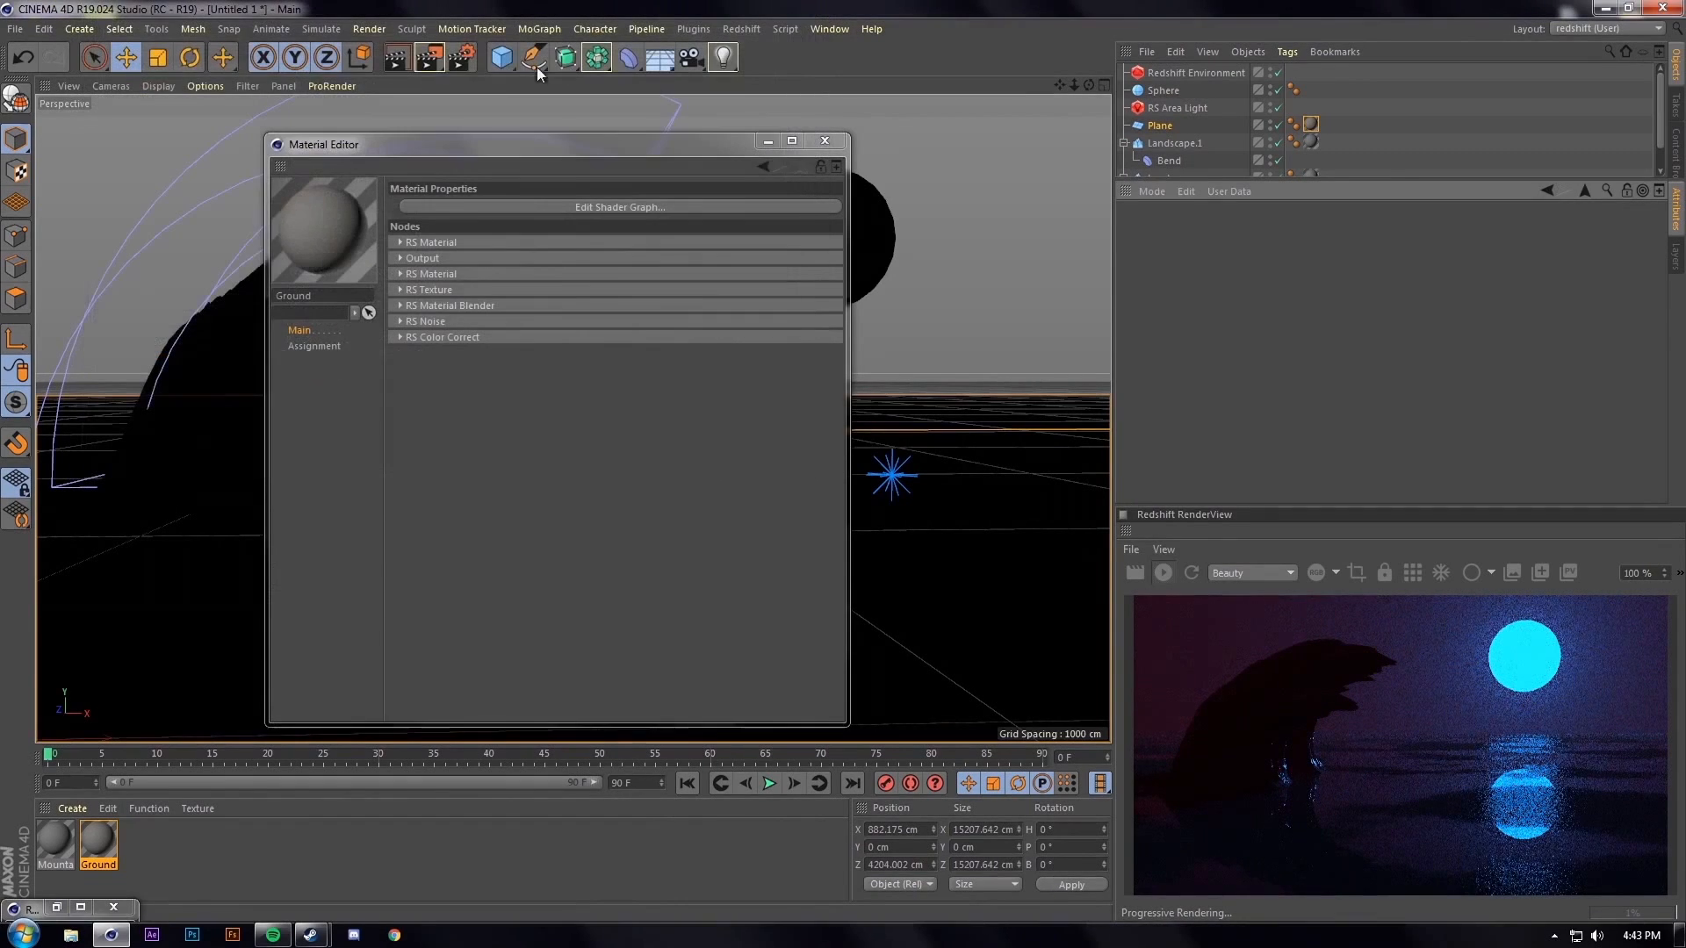
Render a 1280×720 frame to the Picture Viewer and review it full screen
left_click(429, 57)
left_click(1036, 173)
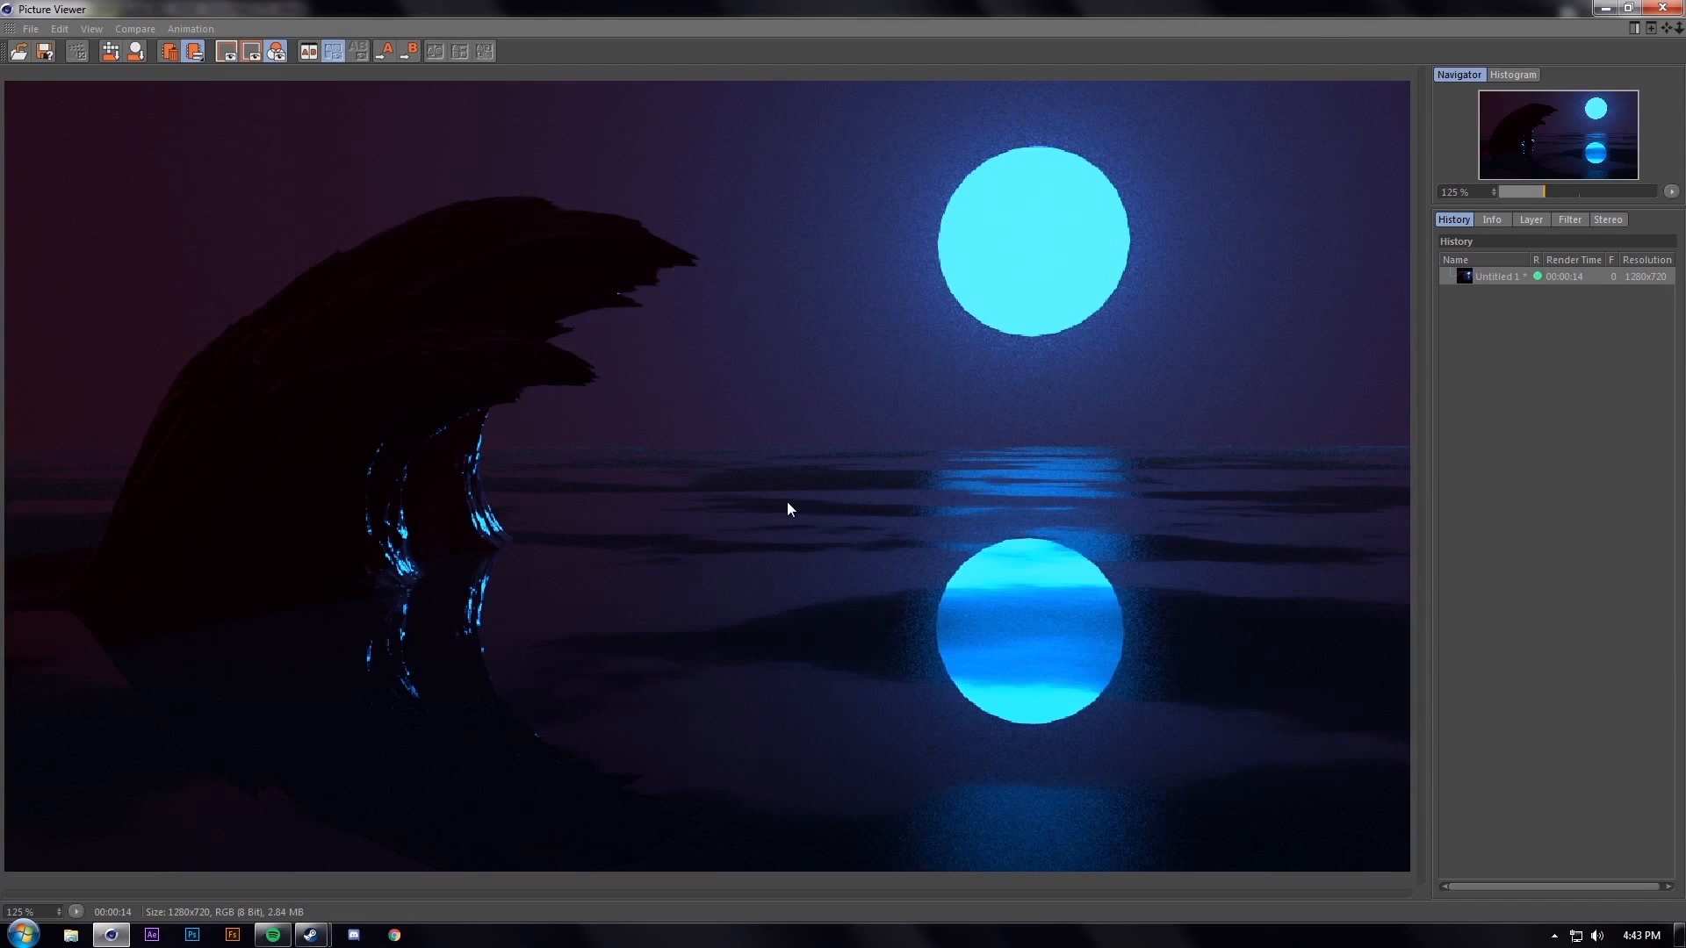
left_click(1663, 8)
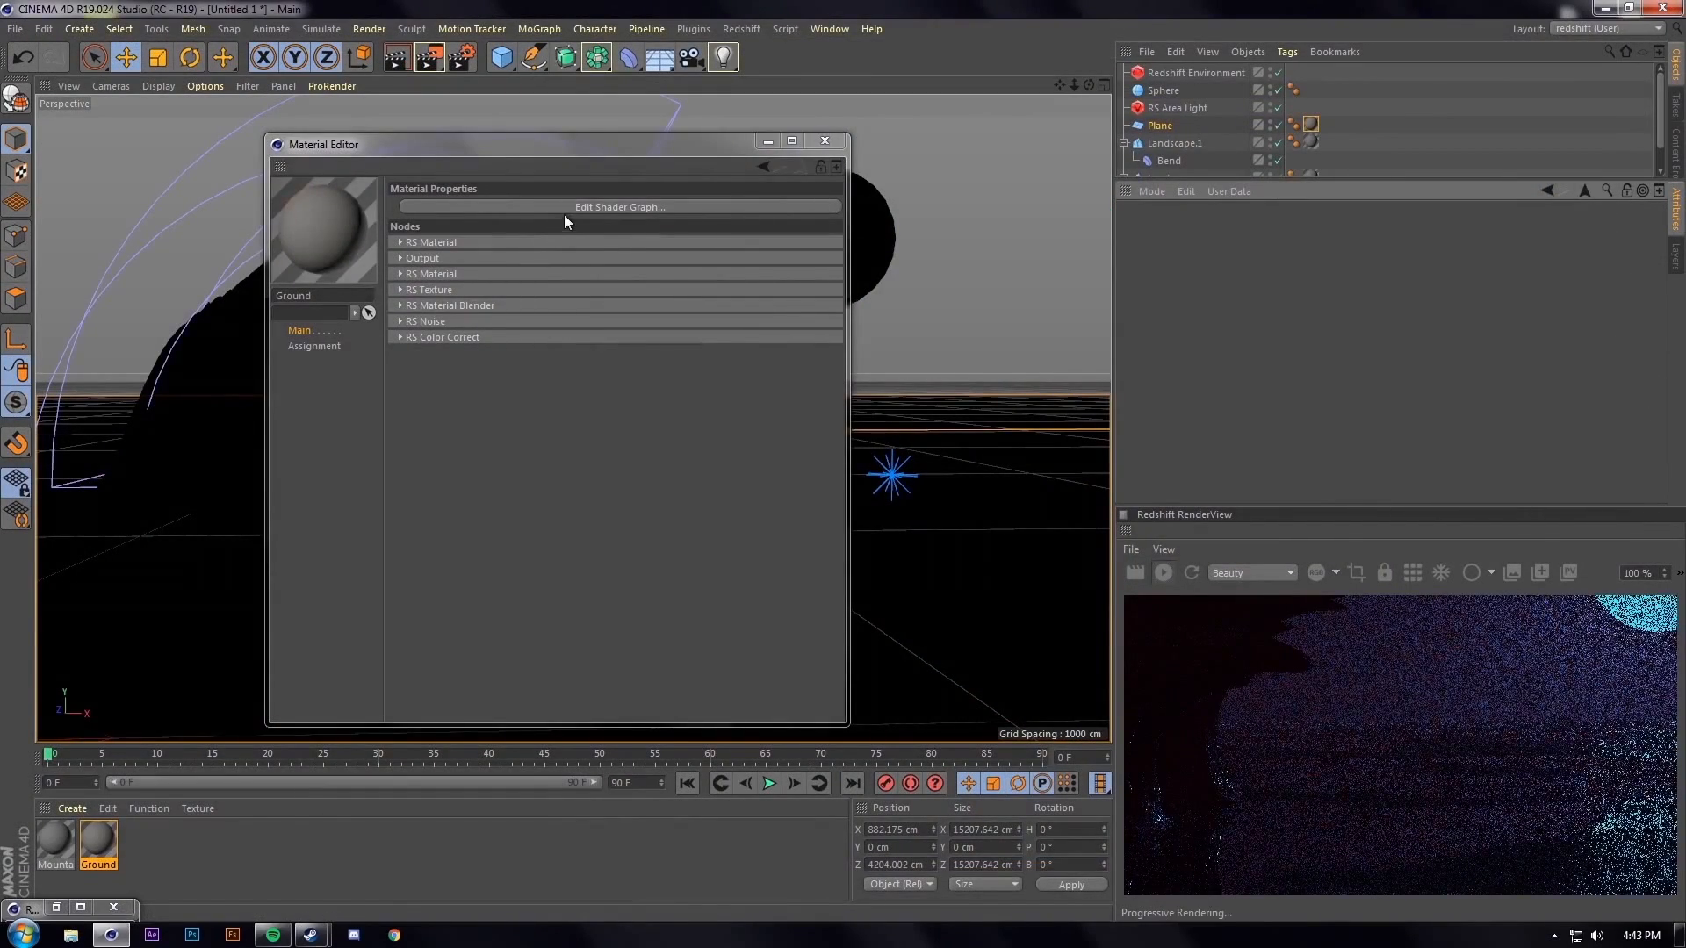
Rearrange the noise and colour correction nodes in the Ground shader graph
left_click(564, 209)
left_click(514, 444)
left_click_drag(520, 447, 508, 477)
mouse_move(332, 465)
left_mouse_down()
mouse_move(313, 441)
mouse_move(316, 532)
mouse_move(312, 490)
left_mouse_up()
left_click_drag(497, 466, 459, 451)
left_click(327, 489)
left_click_drag(326, 489, 342, 470)
left_click_drag(459, 448, 429, 443)
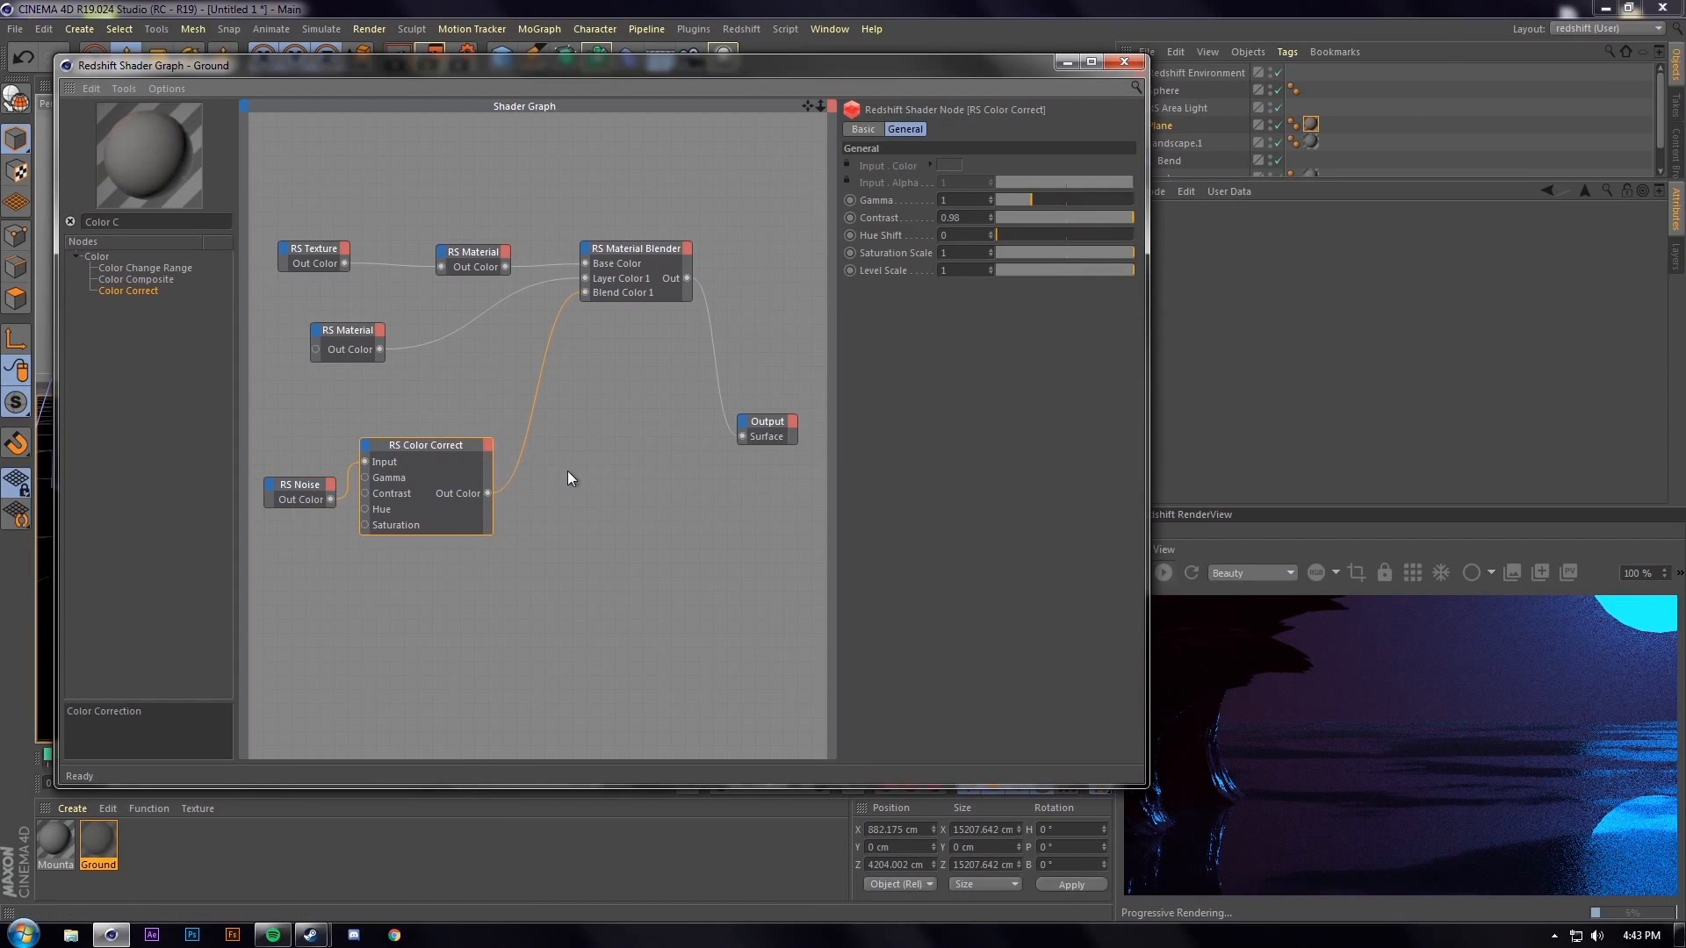
Tidy the material nodes and delete the duplicate RS Texture node
left_click(351, 335)
left_click_drag(353, 334, 466, 308)
left_click_drag(441, 444, 469, 383)
left_click_drag(299, 485, 321, 402)
left_click(324, 260)
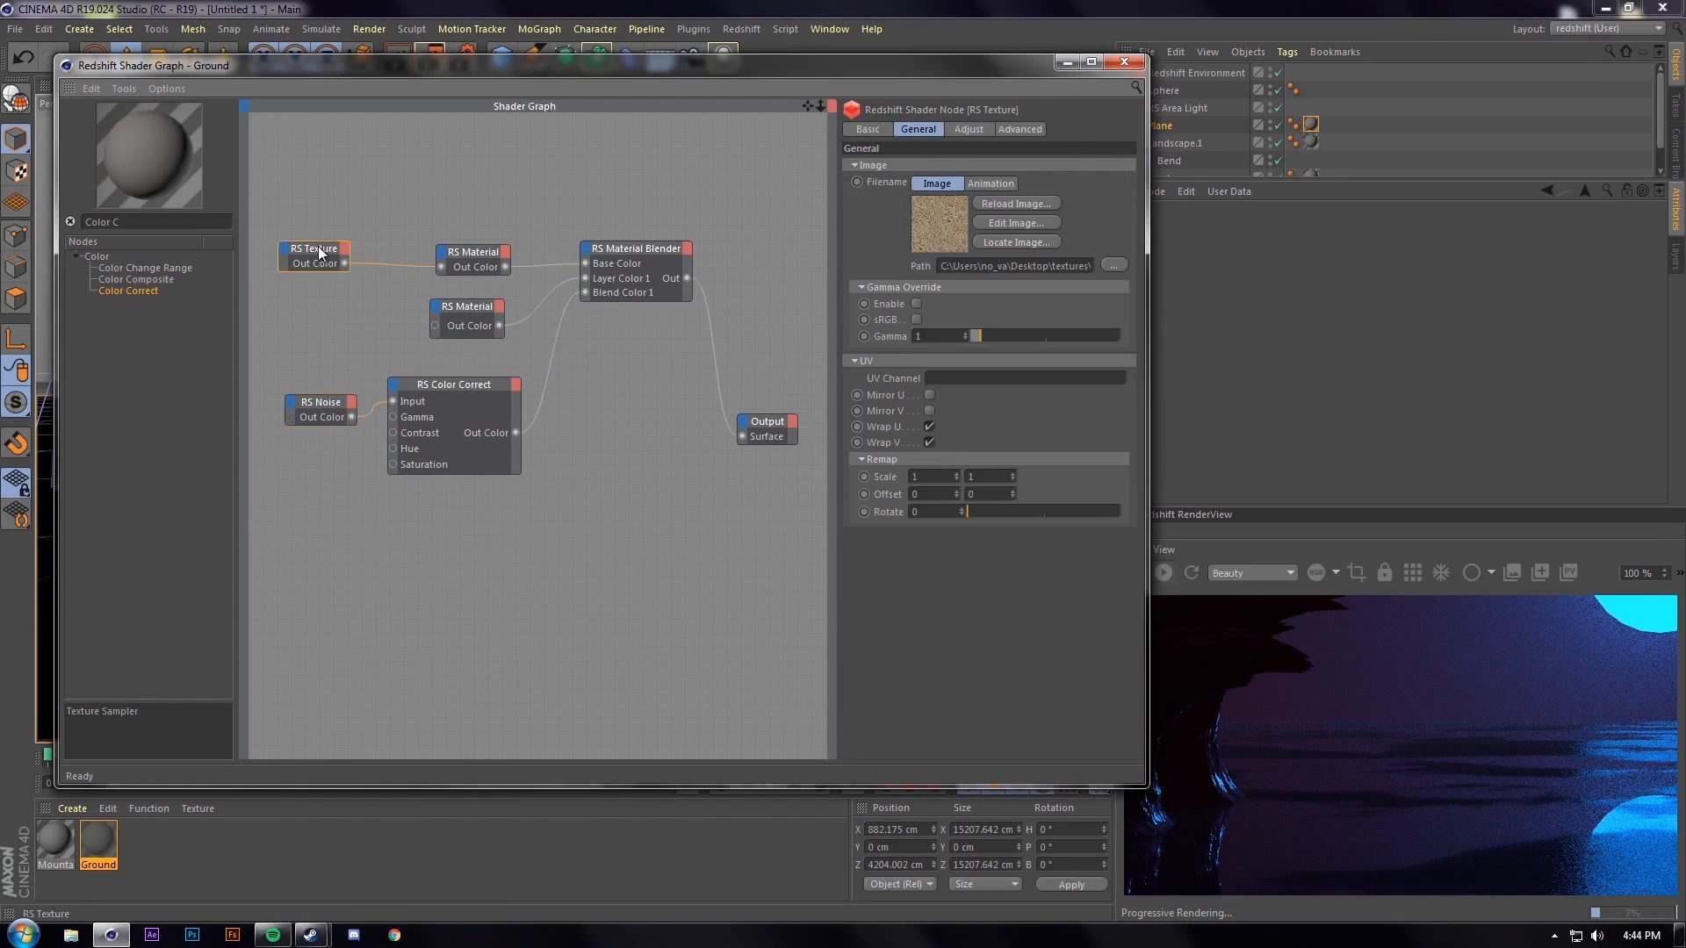
left_click_drag(323, 256, 365, 182)
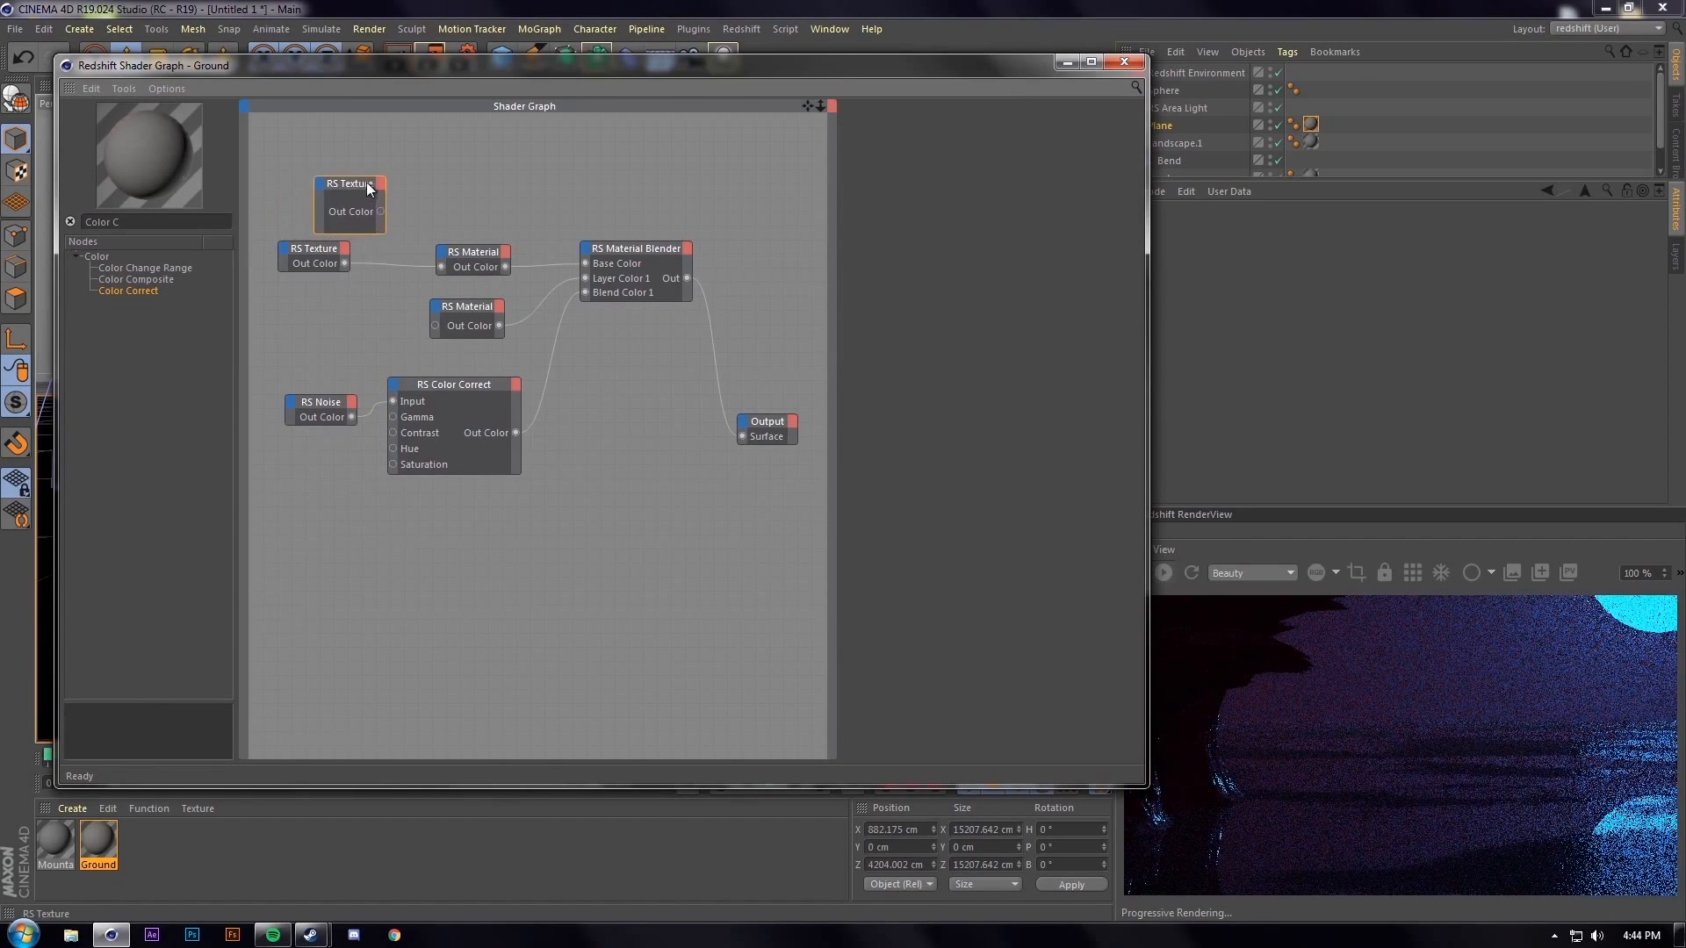
key("Delete")
Add an RS Displacement node with the corrected noise feeding its Tex Map
left_click(142, 225)
key("BackSpace")
key("BackSpace")
key("BackSpace")
key("BackSpace")
key("BackSpace")
key("BackSpace")
key("BackSpace")
type("Dis")
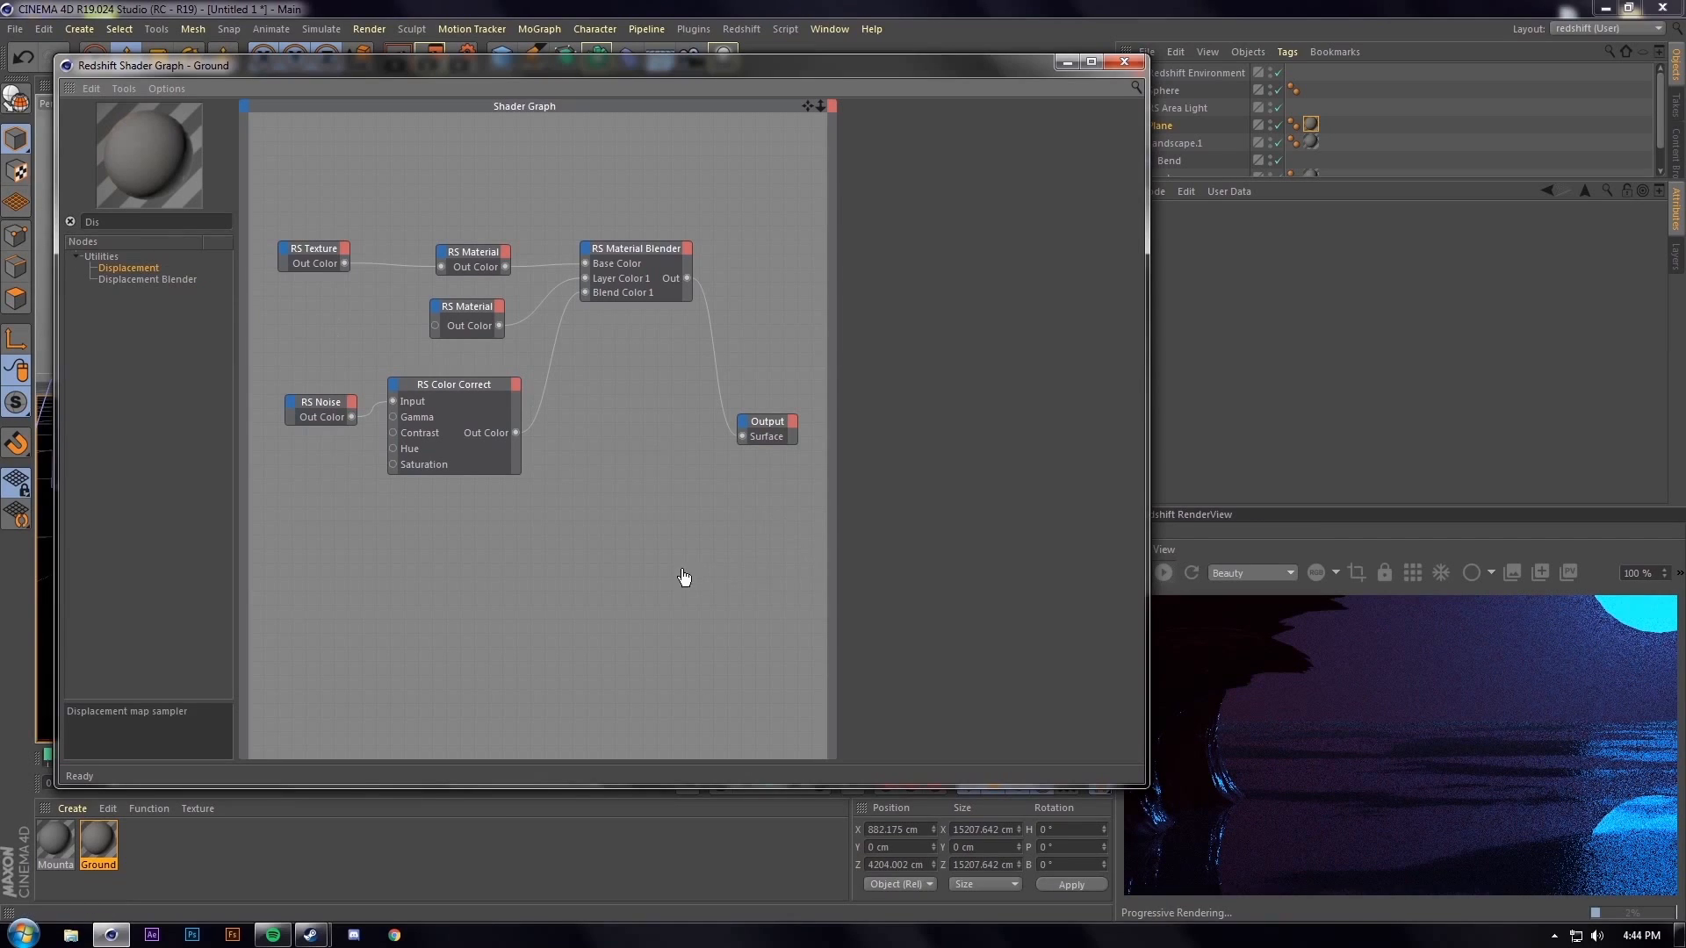
left_click_drag(689, 575, 689, 575)
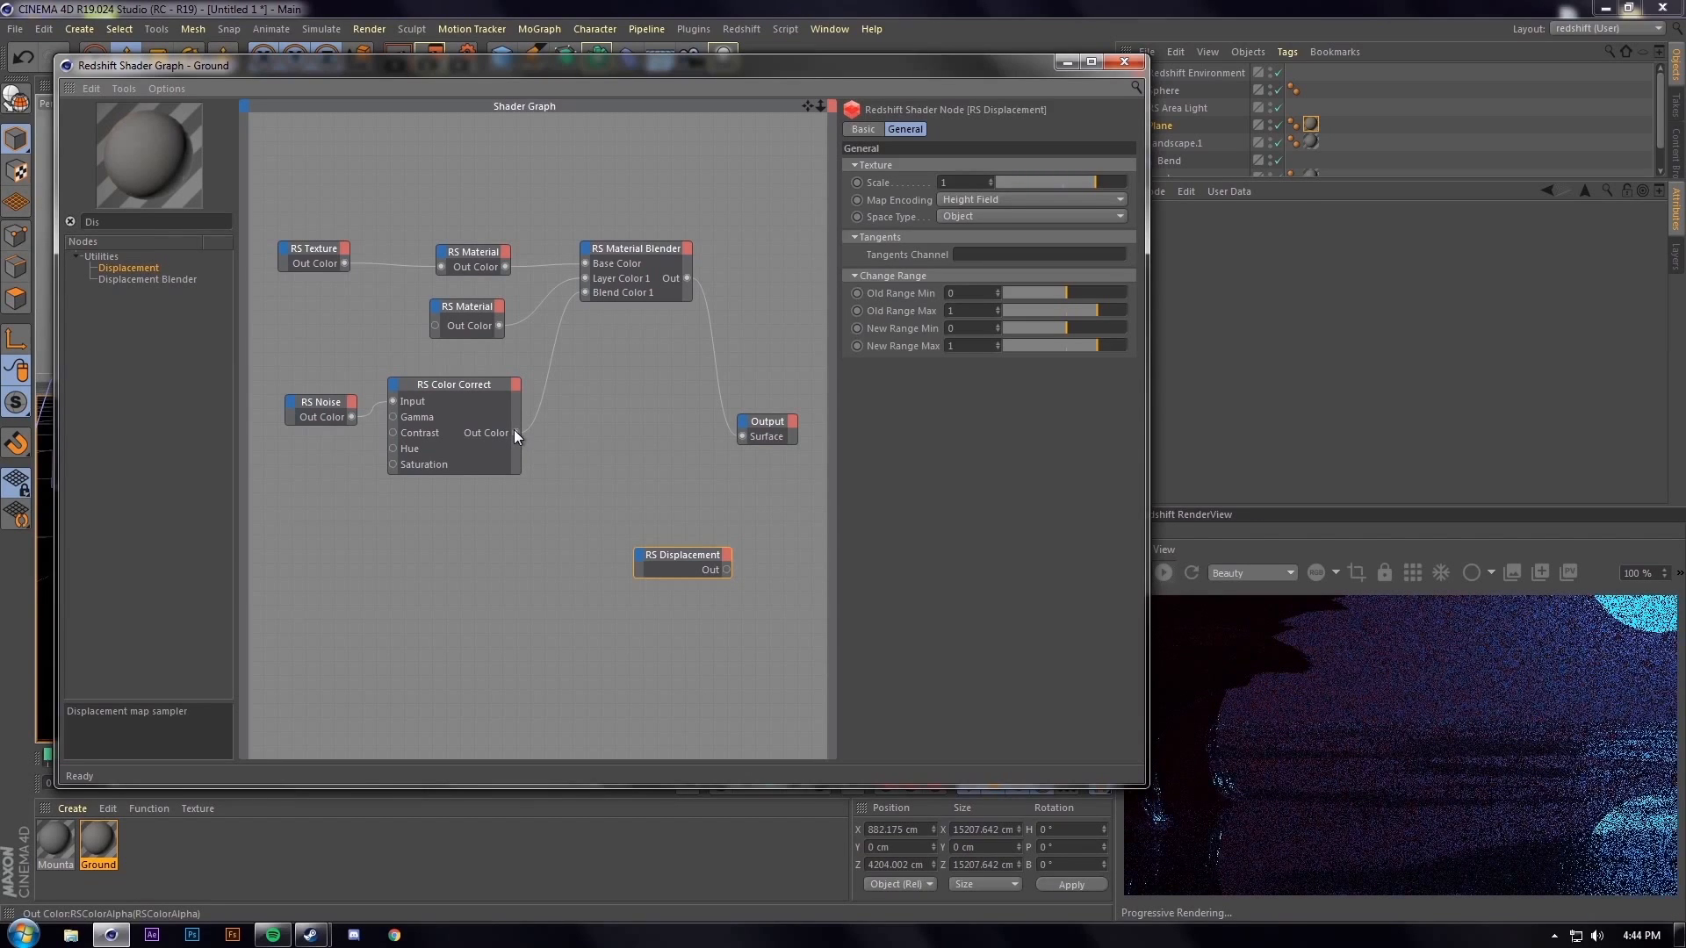
left_click_drag(517, 432, 637, 570)
mouse_move(664, 581)
left_click(755, 582)
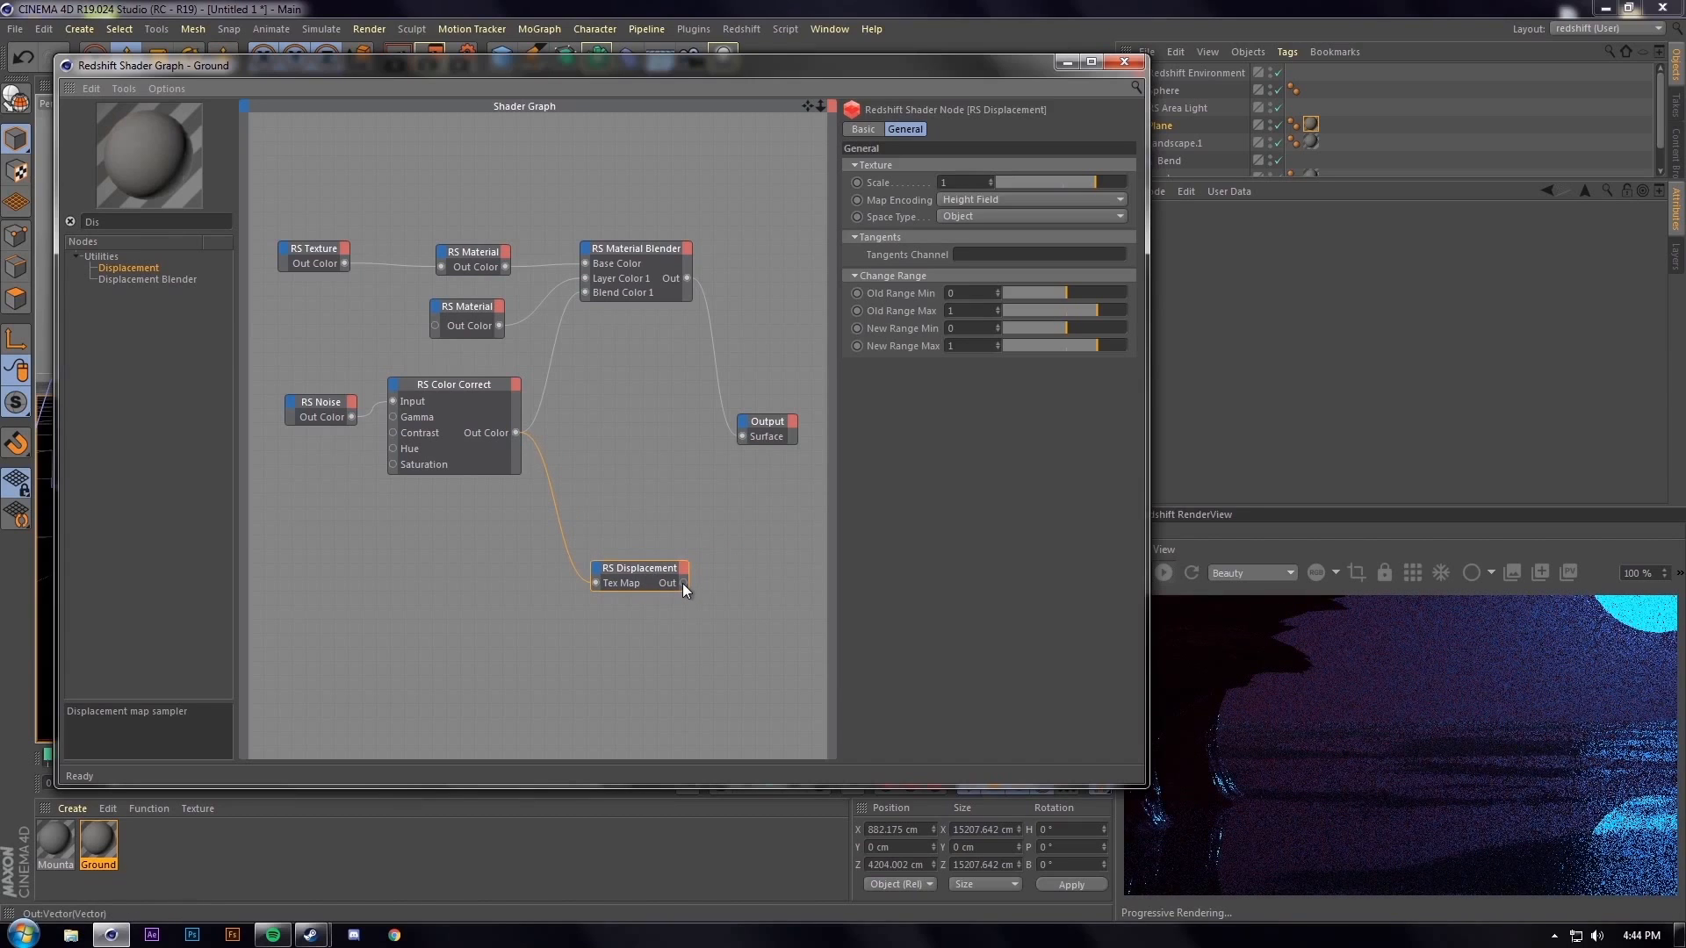
Connect RS Displacement to the Output's Displacement input
left_click_drag(753, 478, 746, 423)
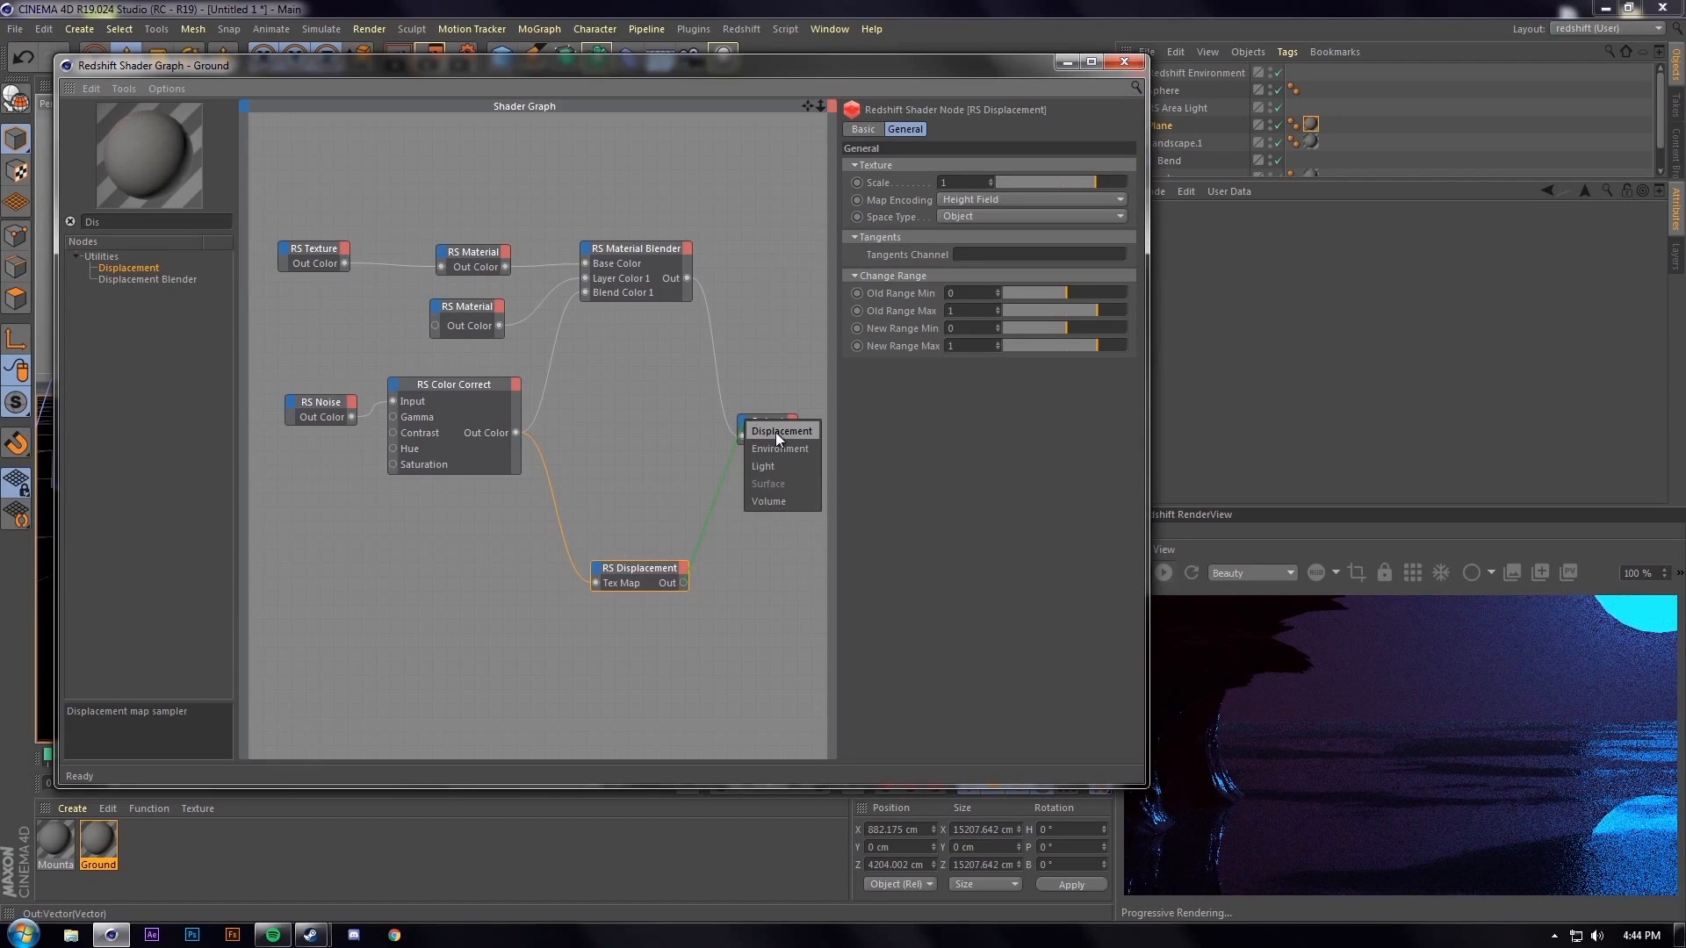
left_click(776, 432)
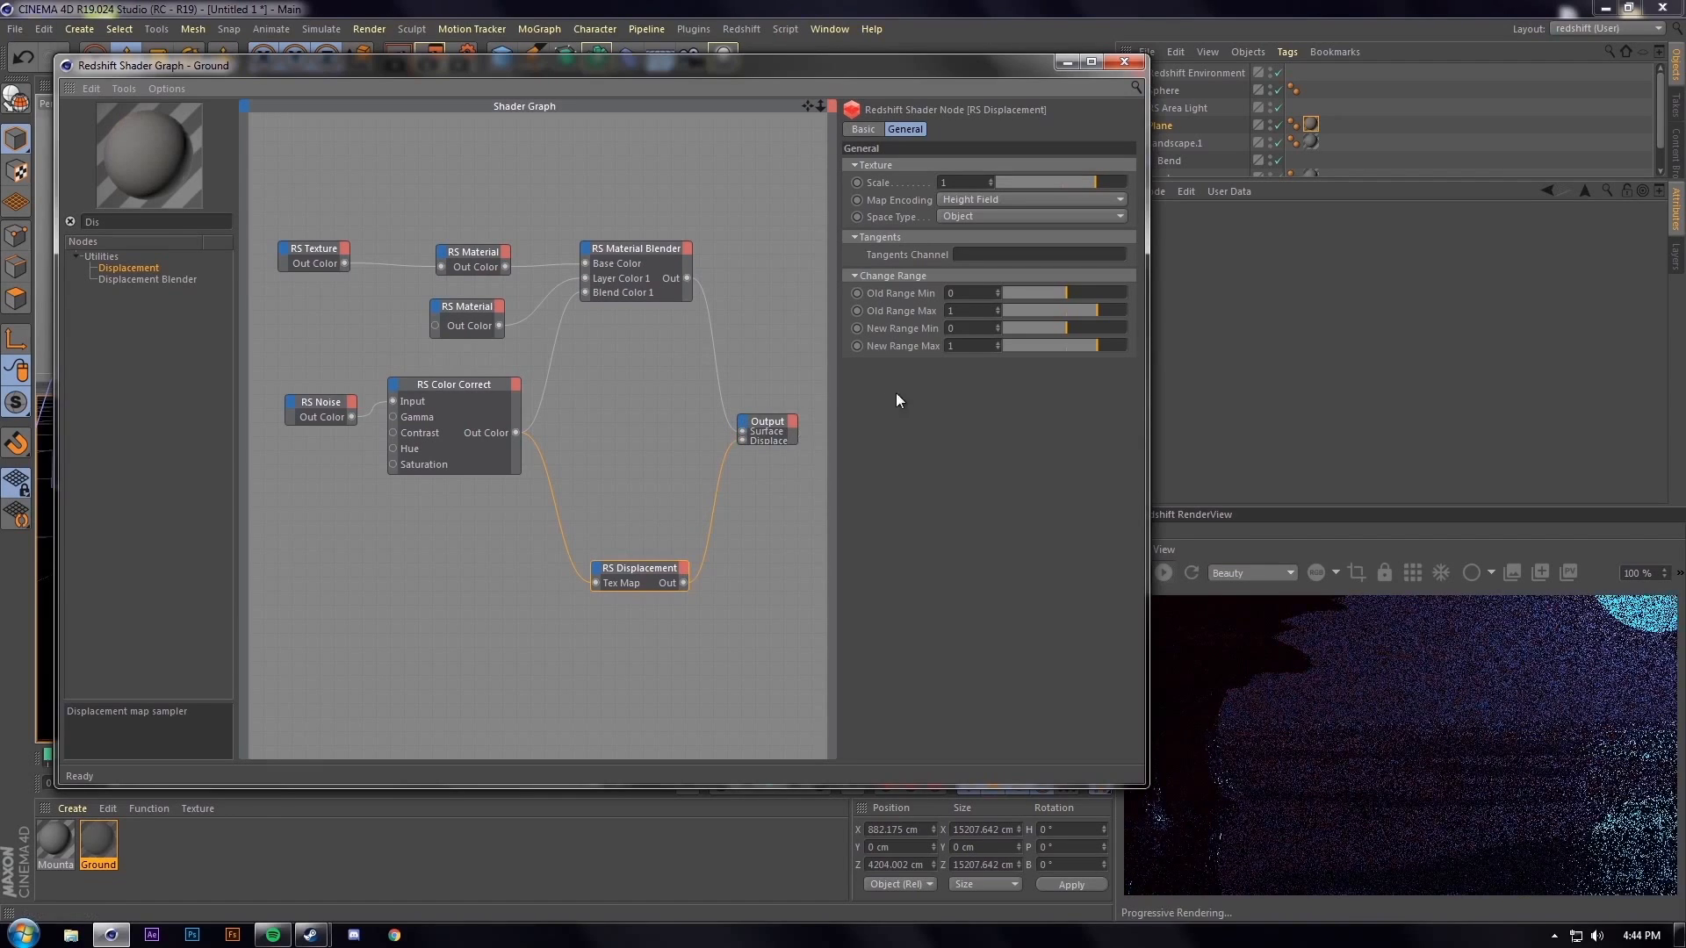
left_click(1059, 63)
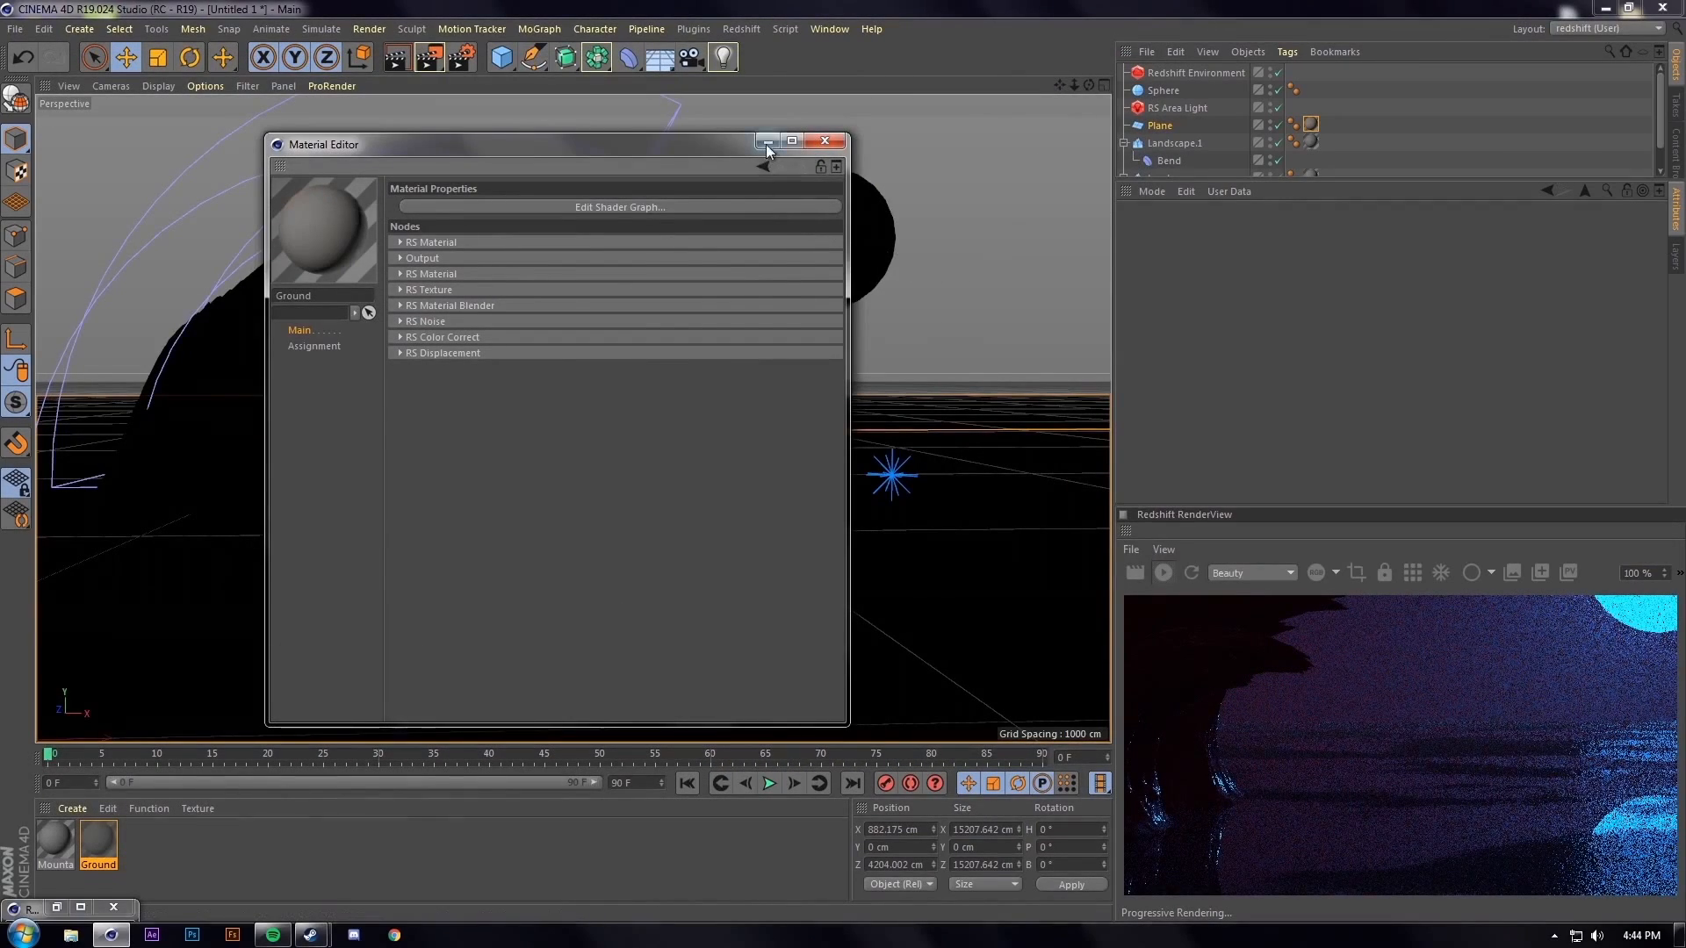
Add a Redshift Object tag to the ground Plane
left_click(766, 148)
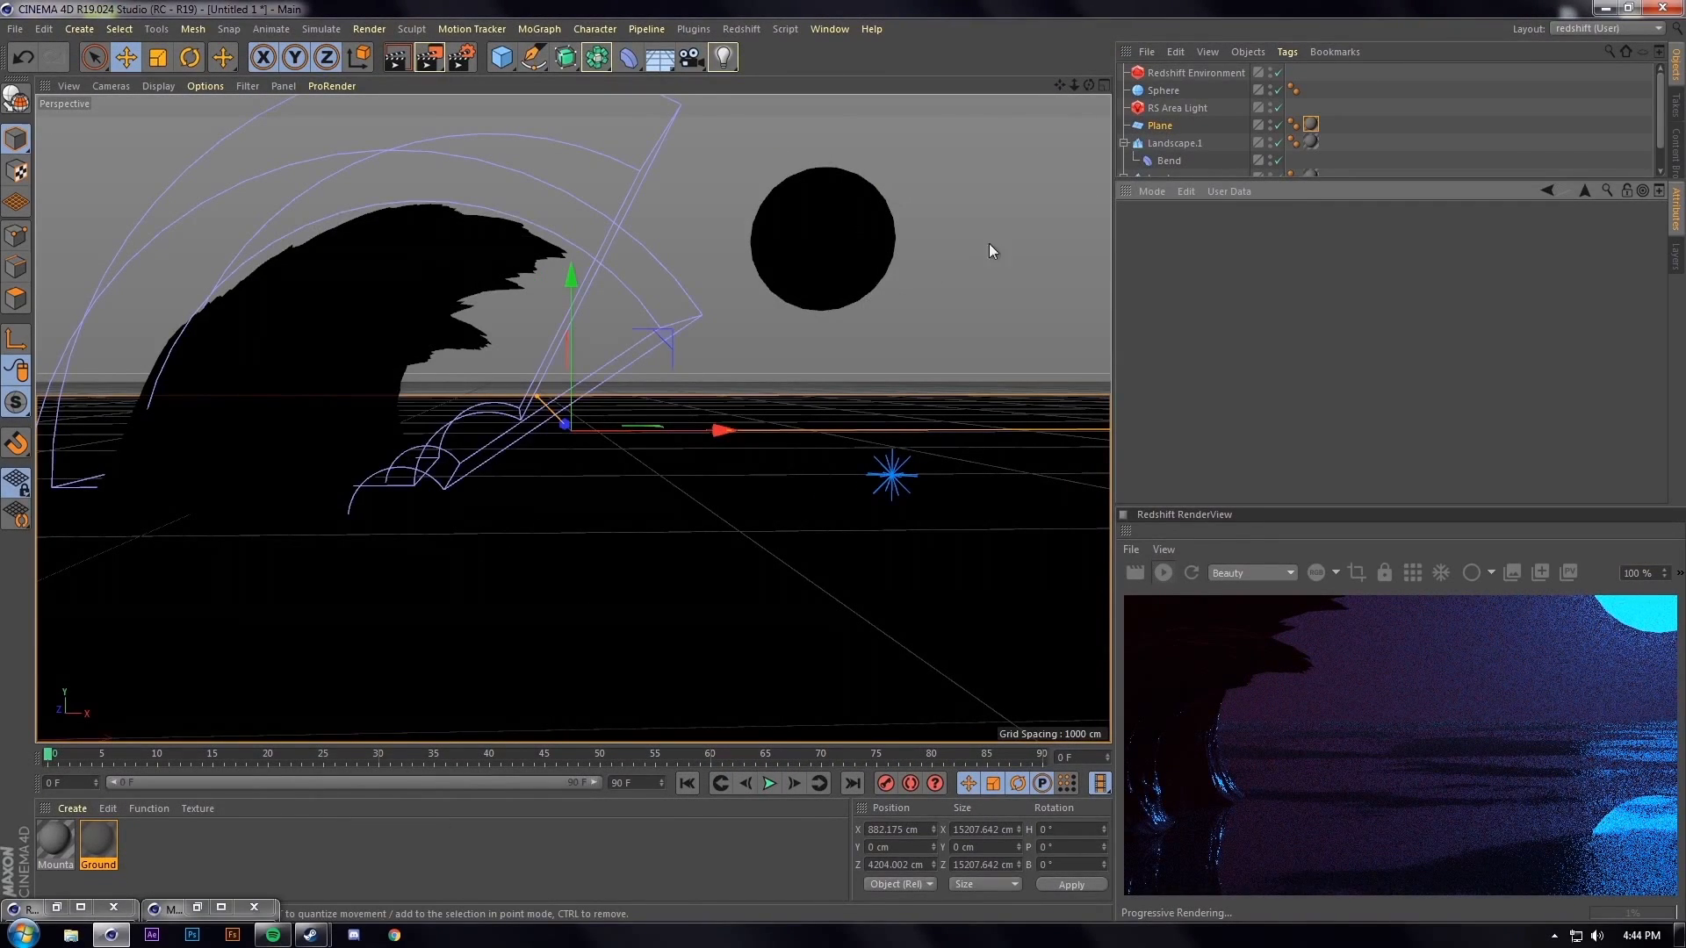
left_click(1158, 129)
right_click(1157, 130)
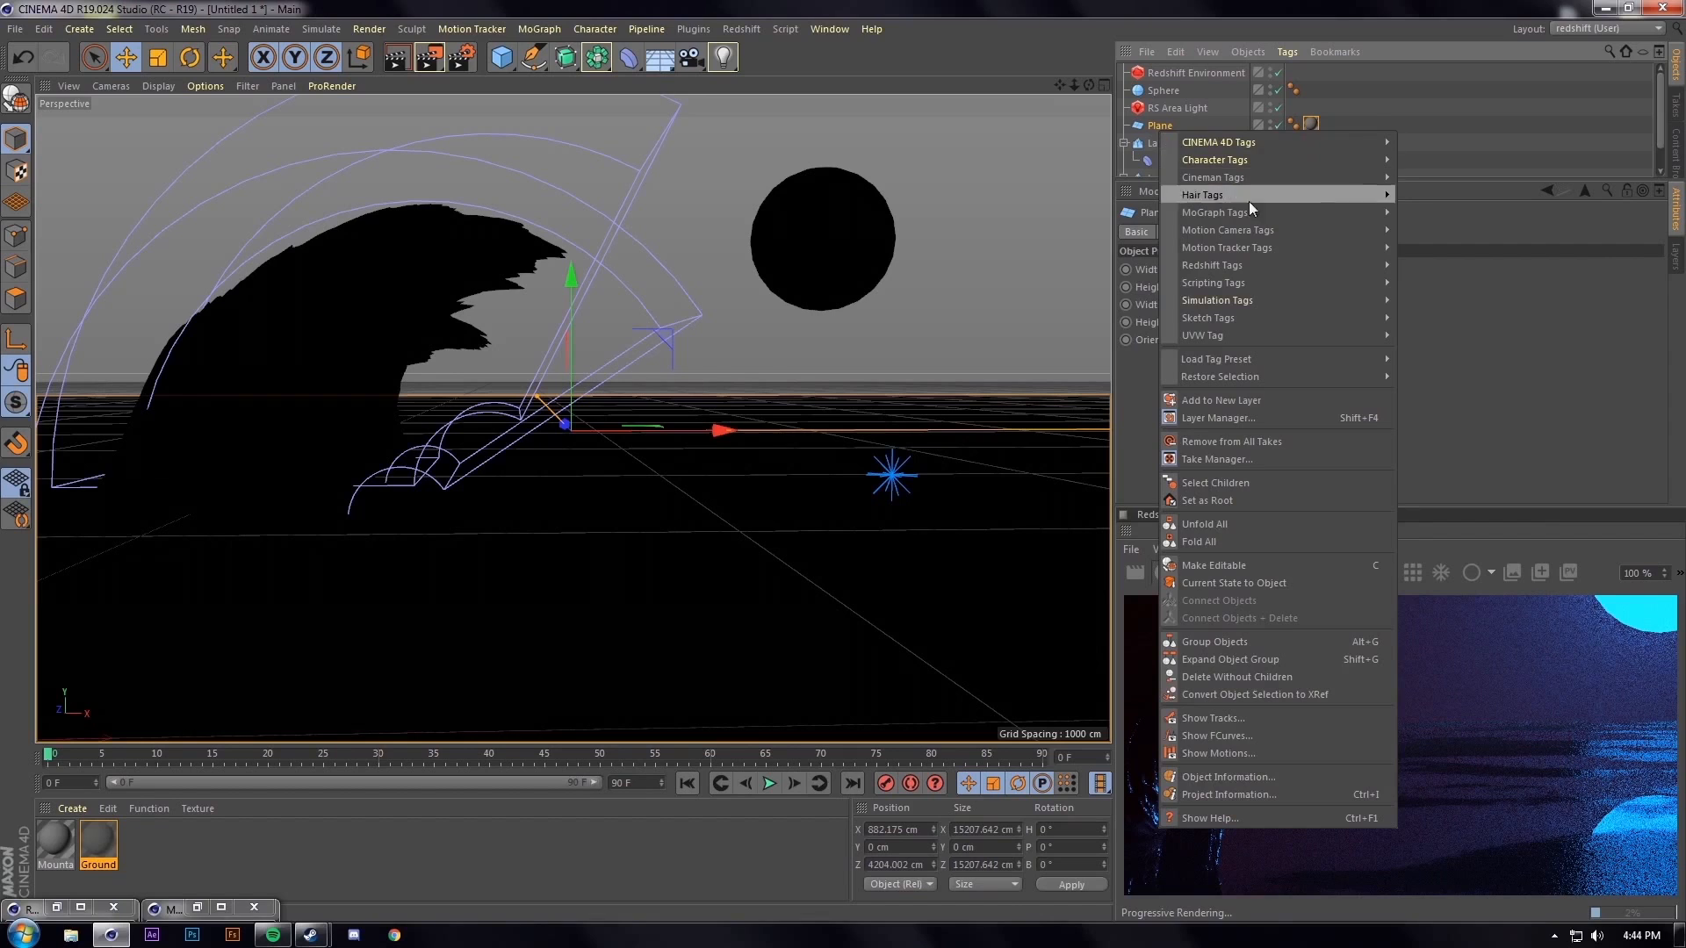
mouse_move(1256, 265)
left_click(1452, 277)
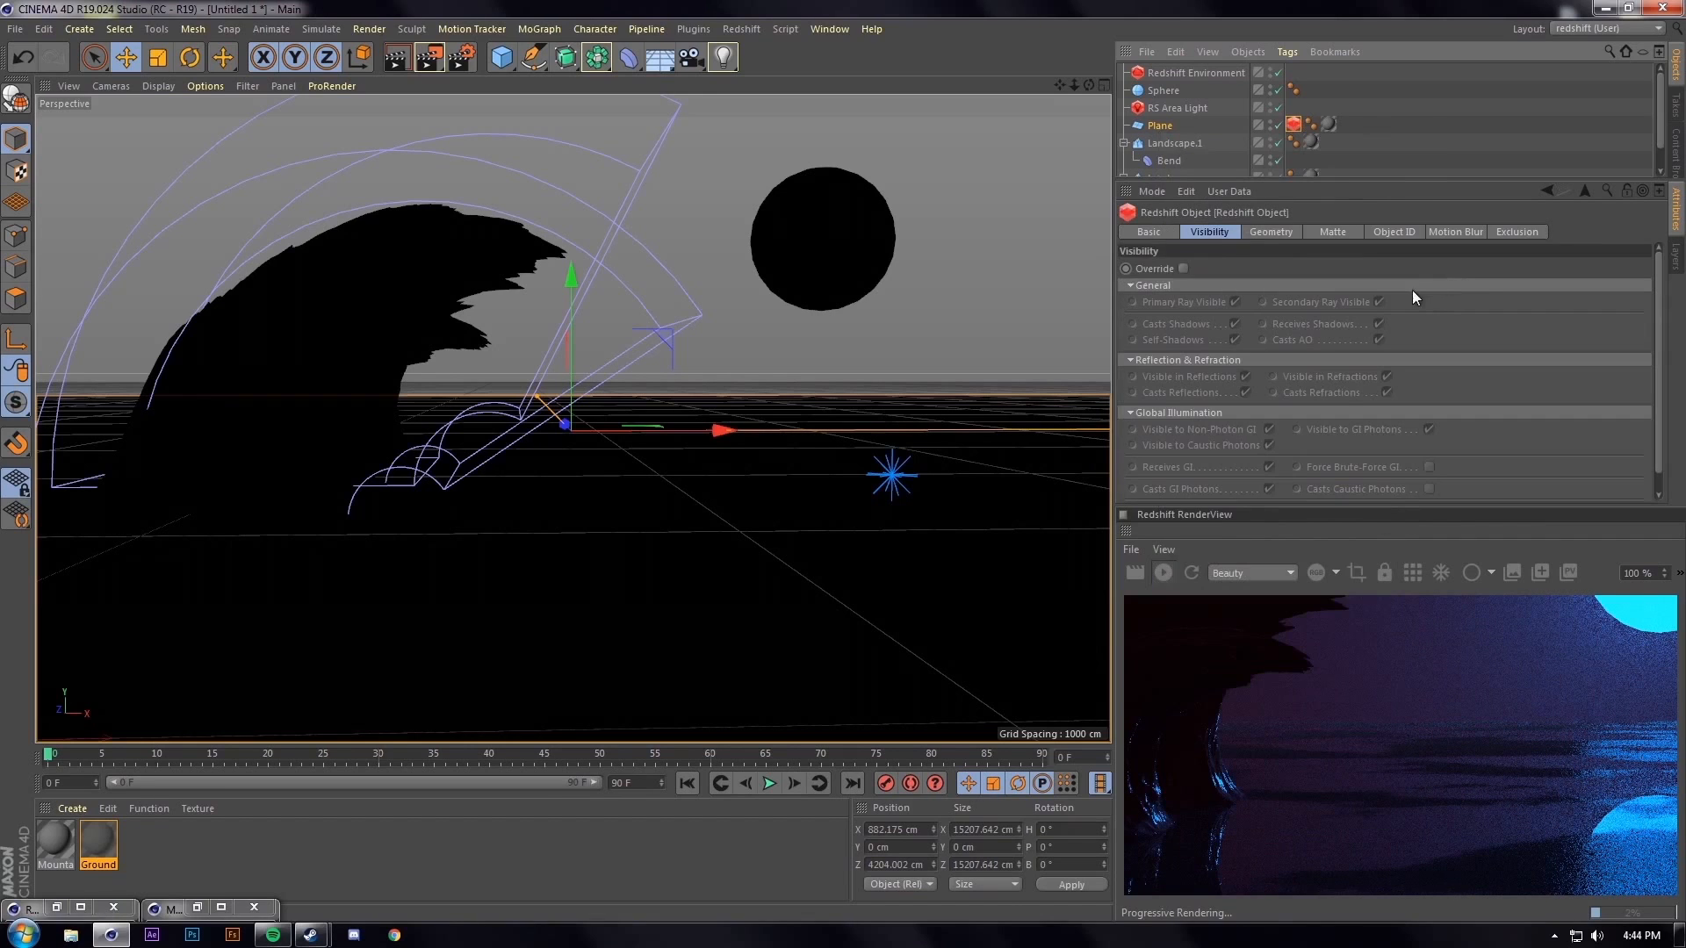
right_click(1166, 128)
mouse_move(1265, 242)
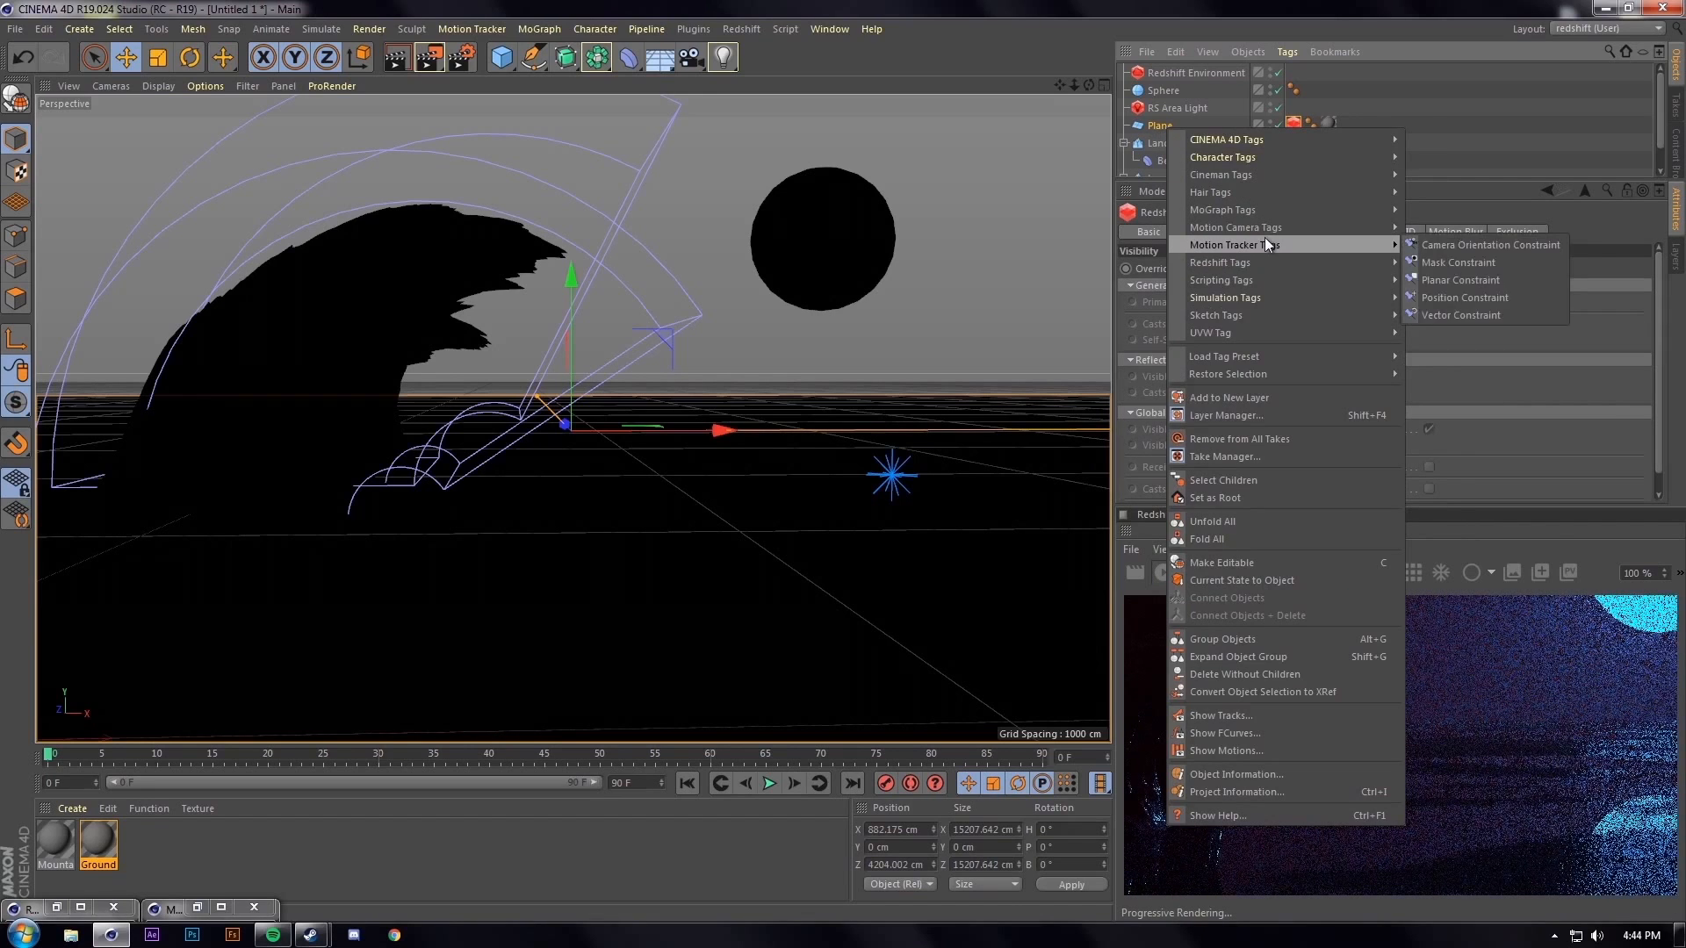
left_click(1450, 279)
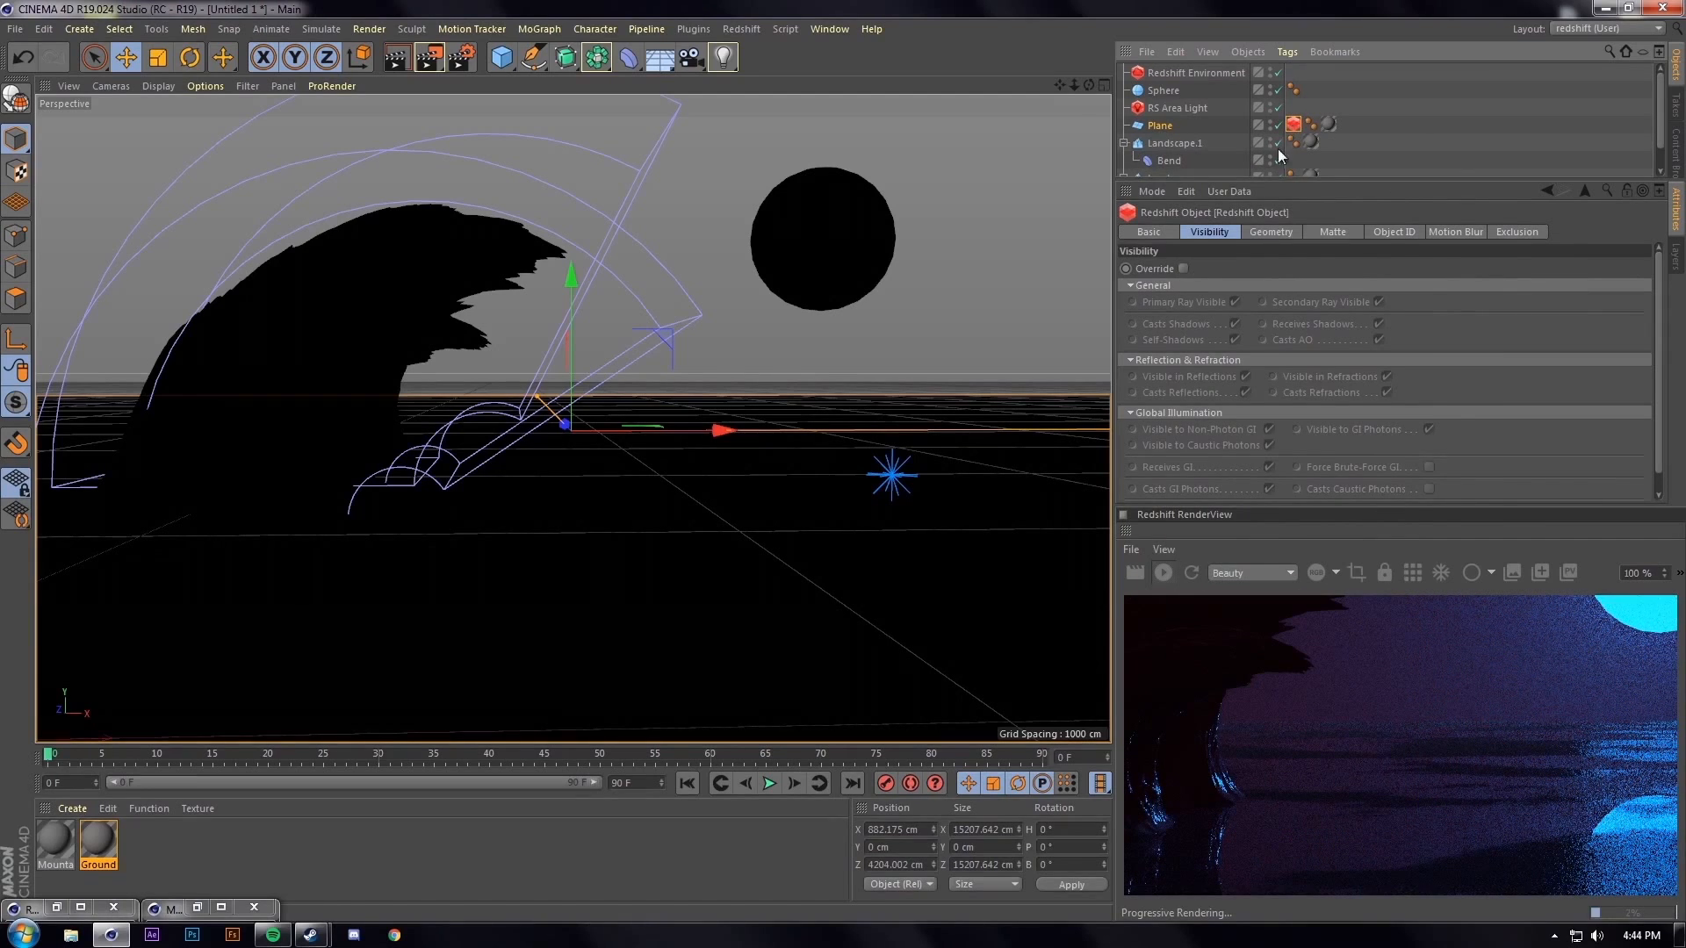
On the tag's Geometry tab, enable Override, Tessellation and Displacement
left_click(1271, 231)
left_click(1183, 268)
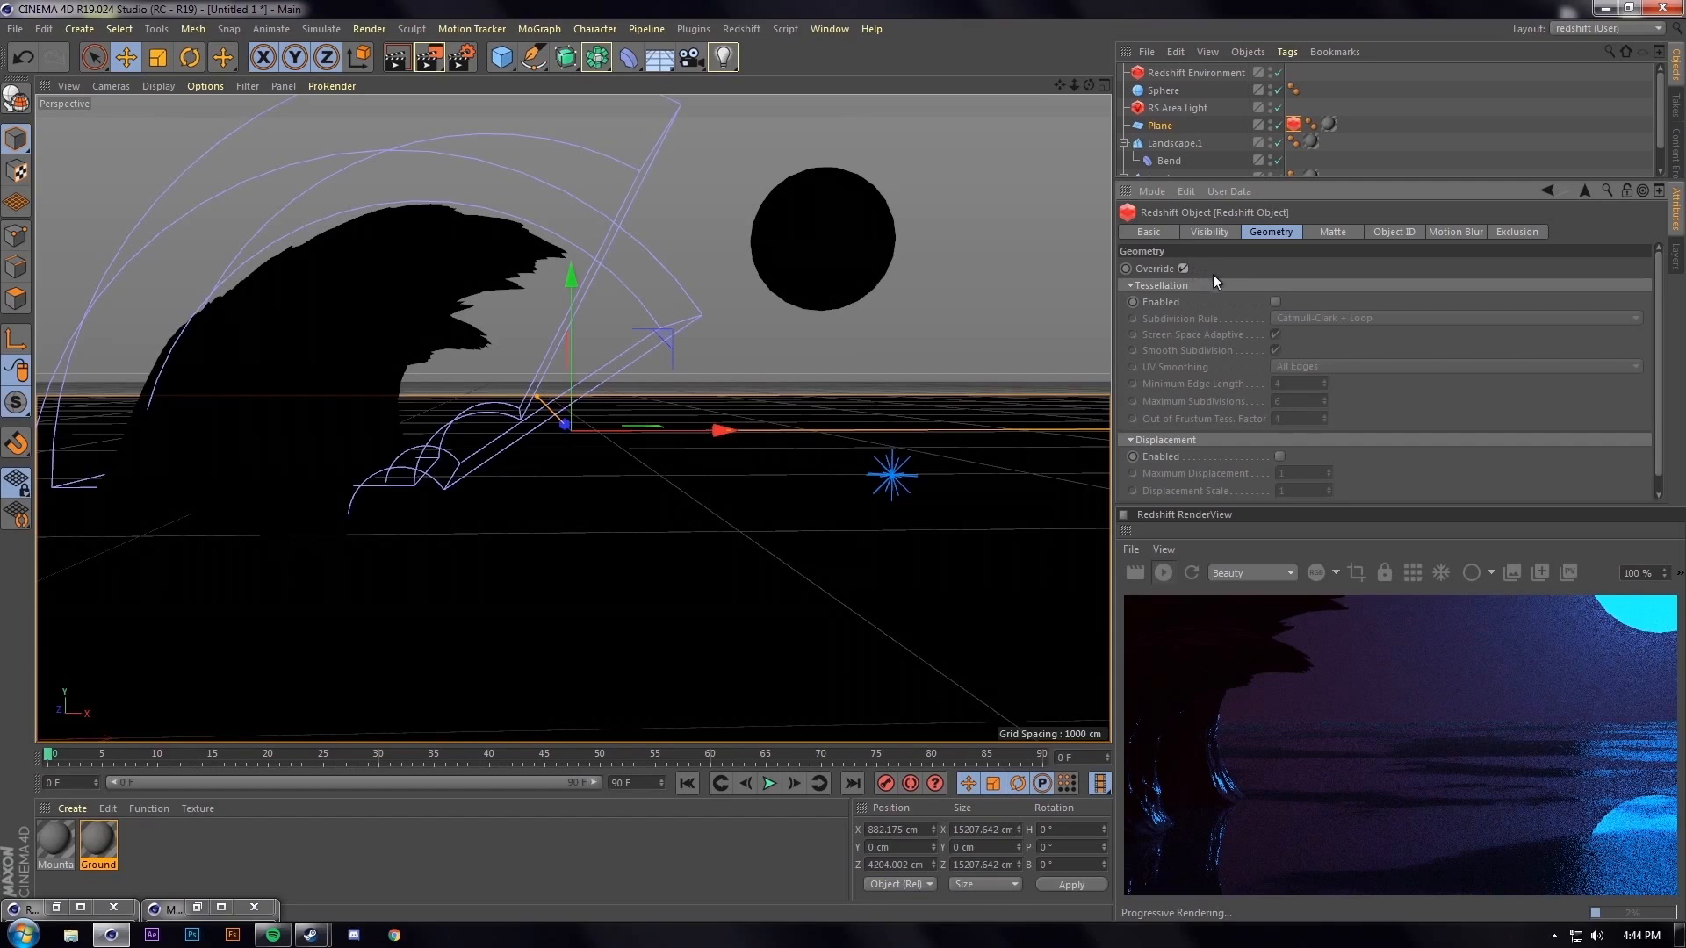
left_click(1275, 302)
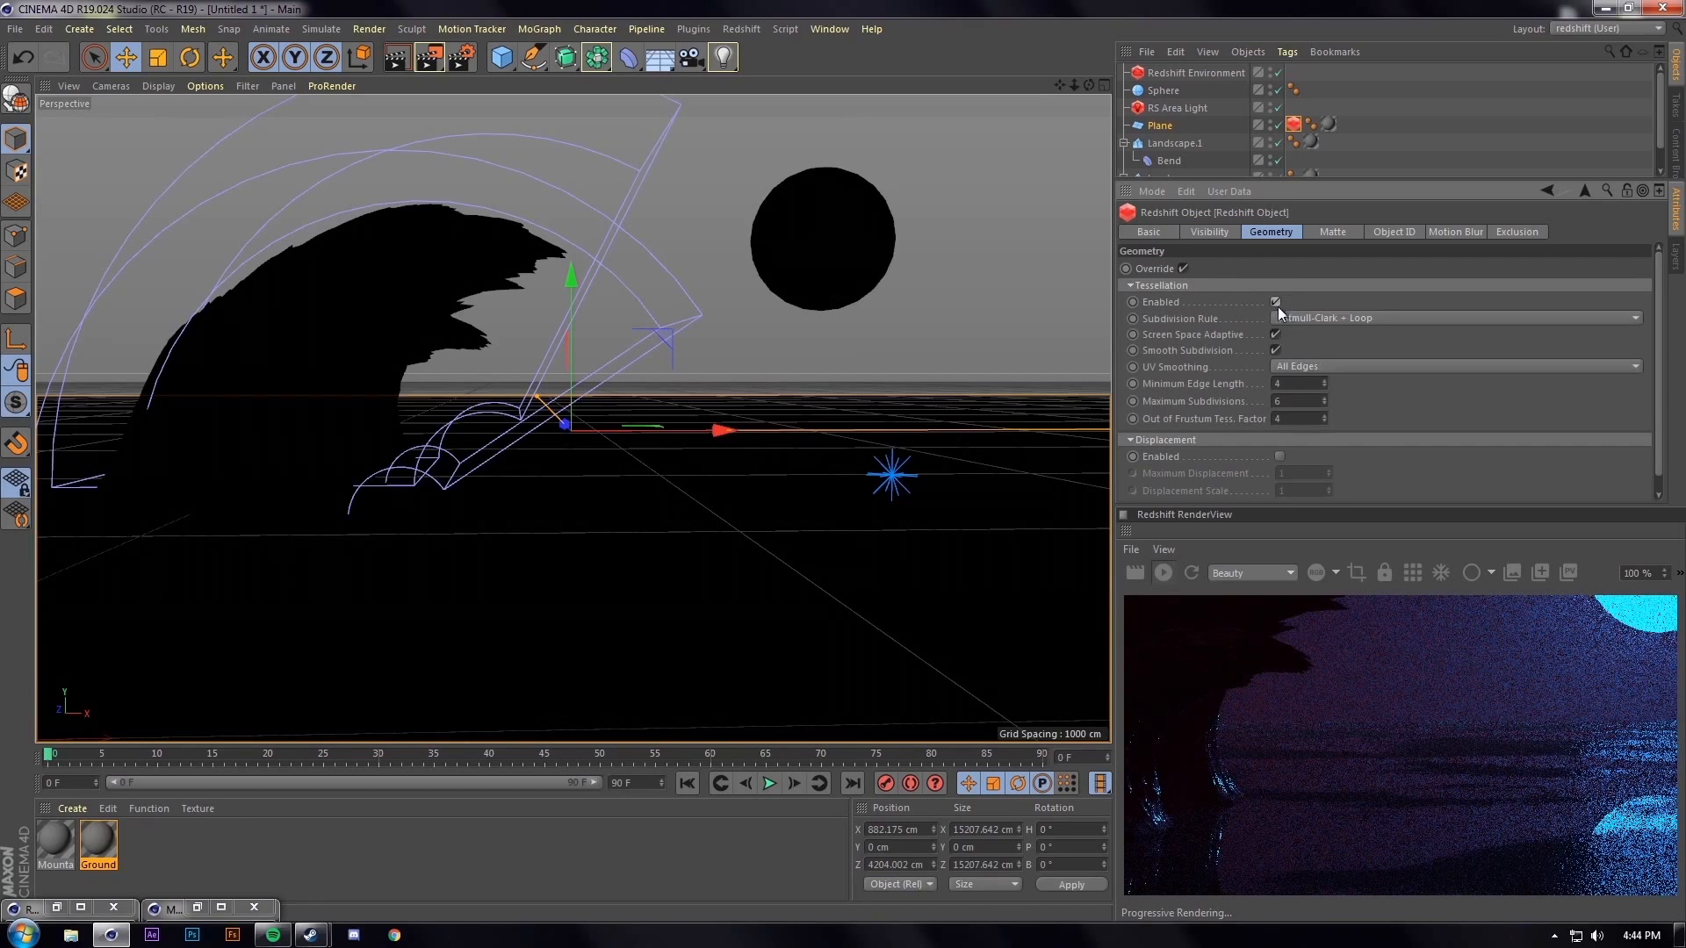
left_click(1280, 458)
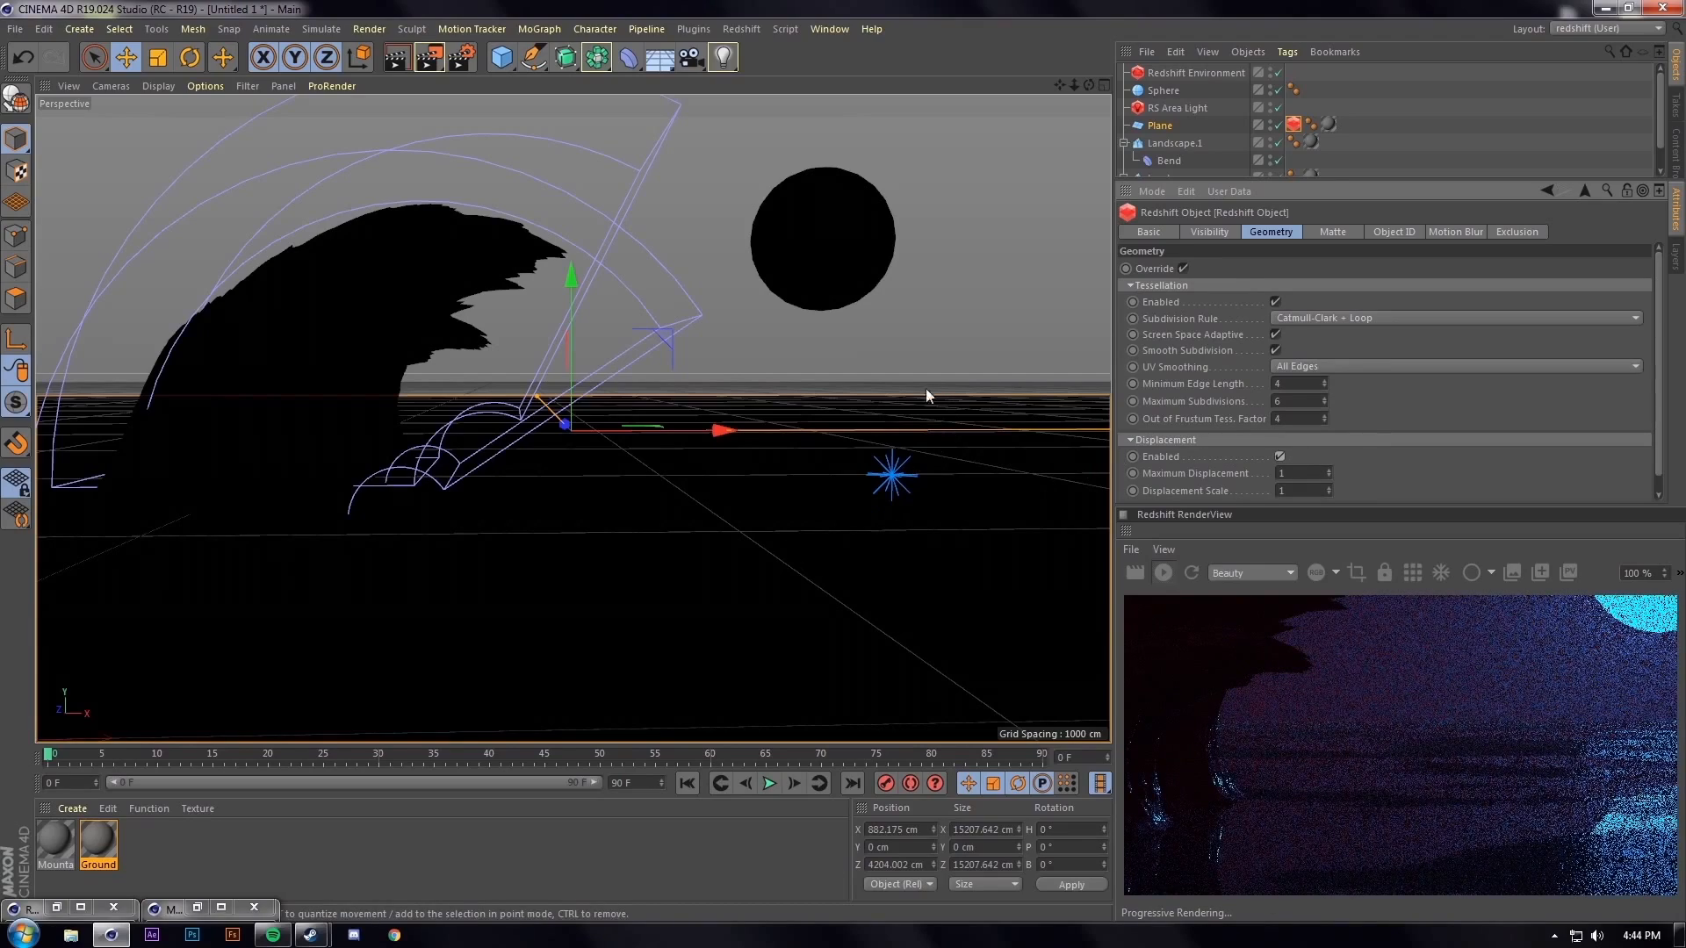
Set the Ground material's RS Displacement scale to -10 in its shader graph
double_click(94, 841)
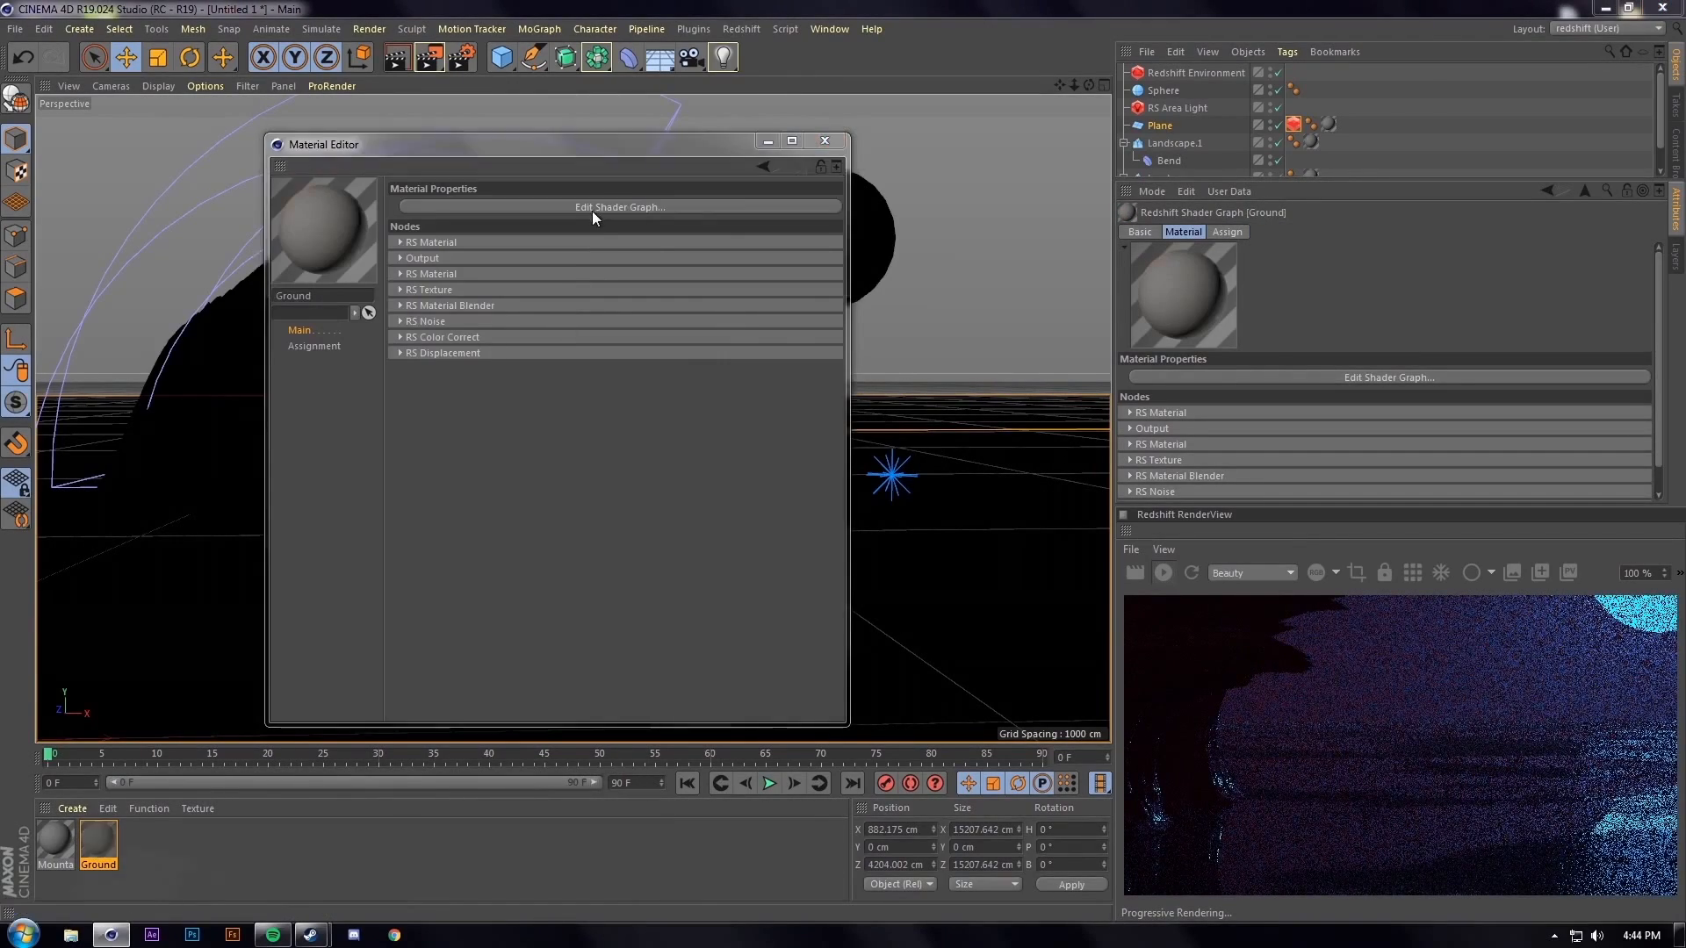
left_click(593, 208)
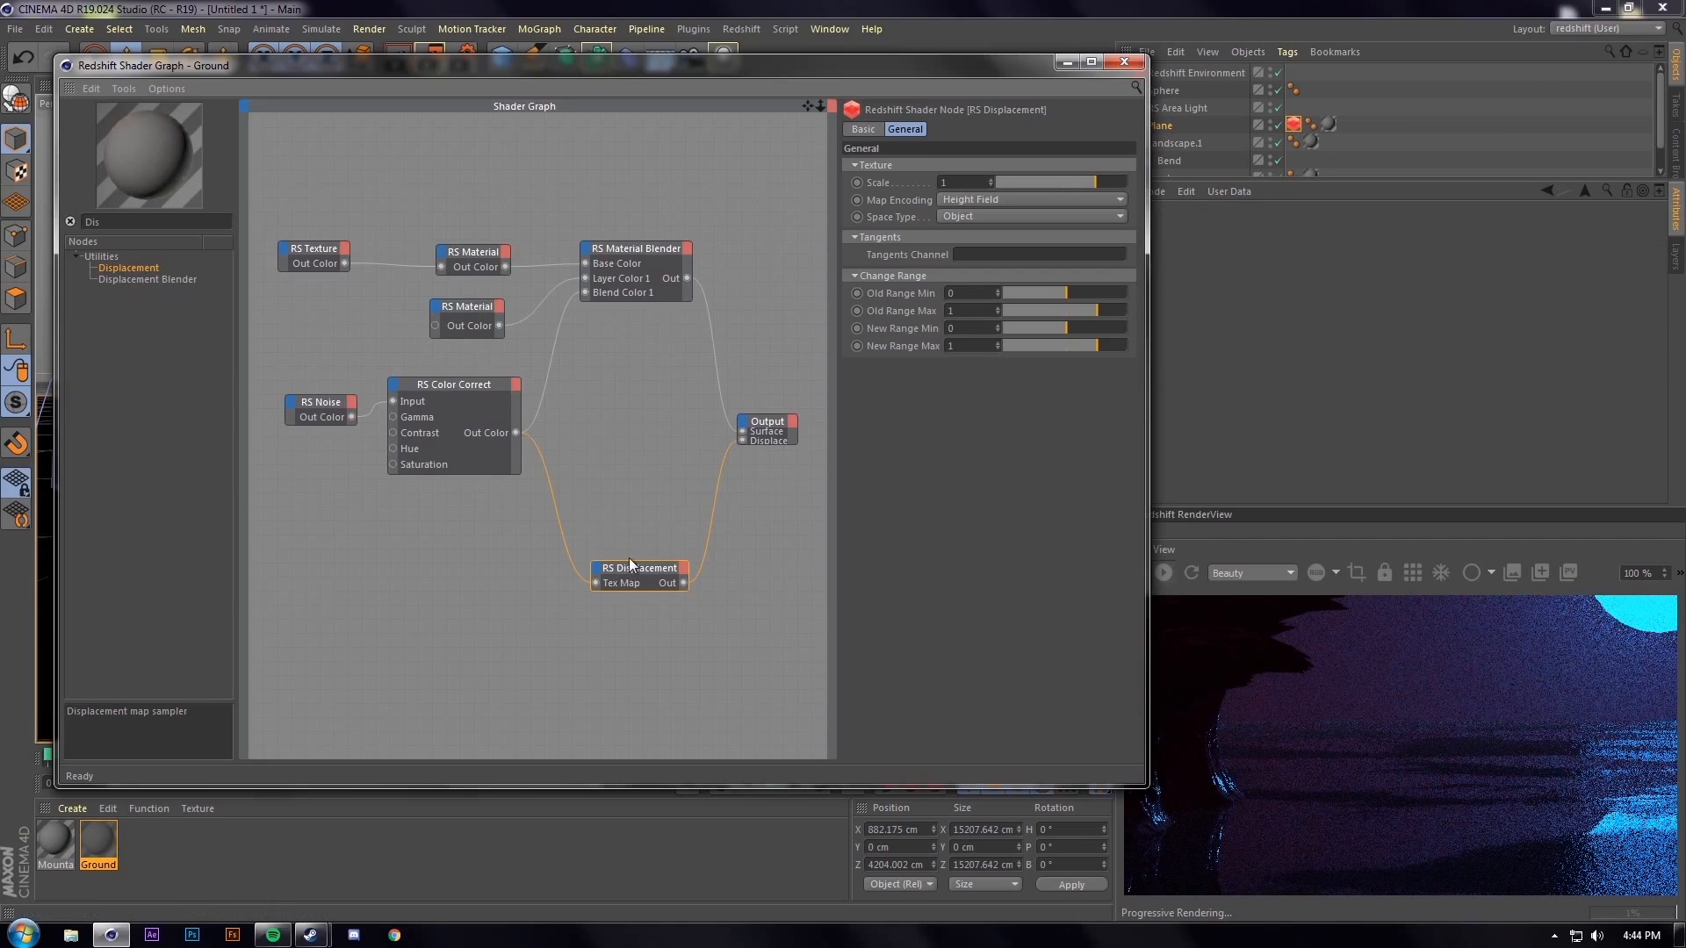
type("-10")
key("Return")
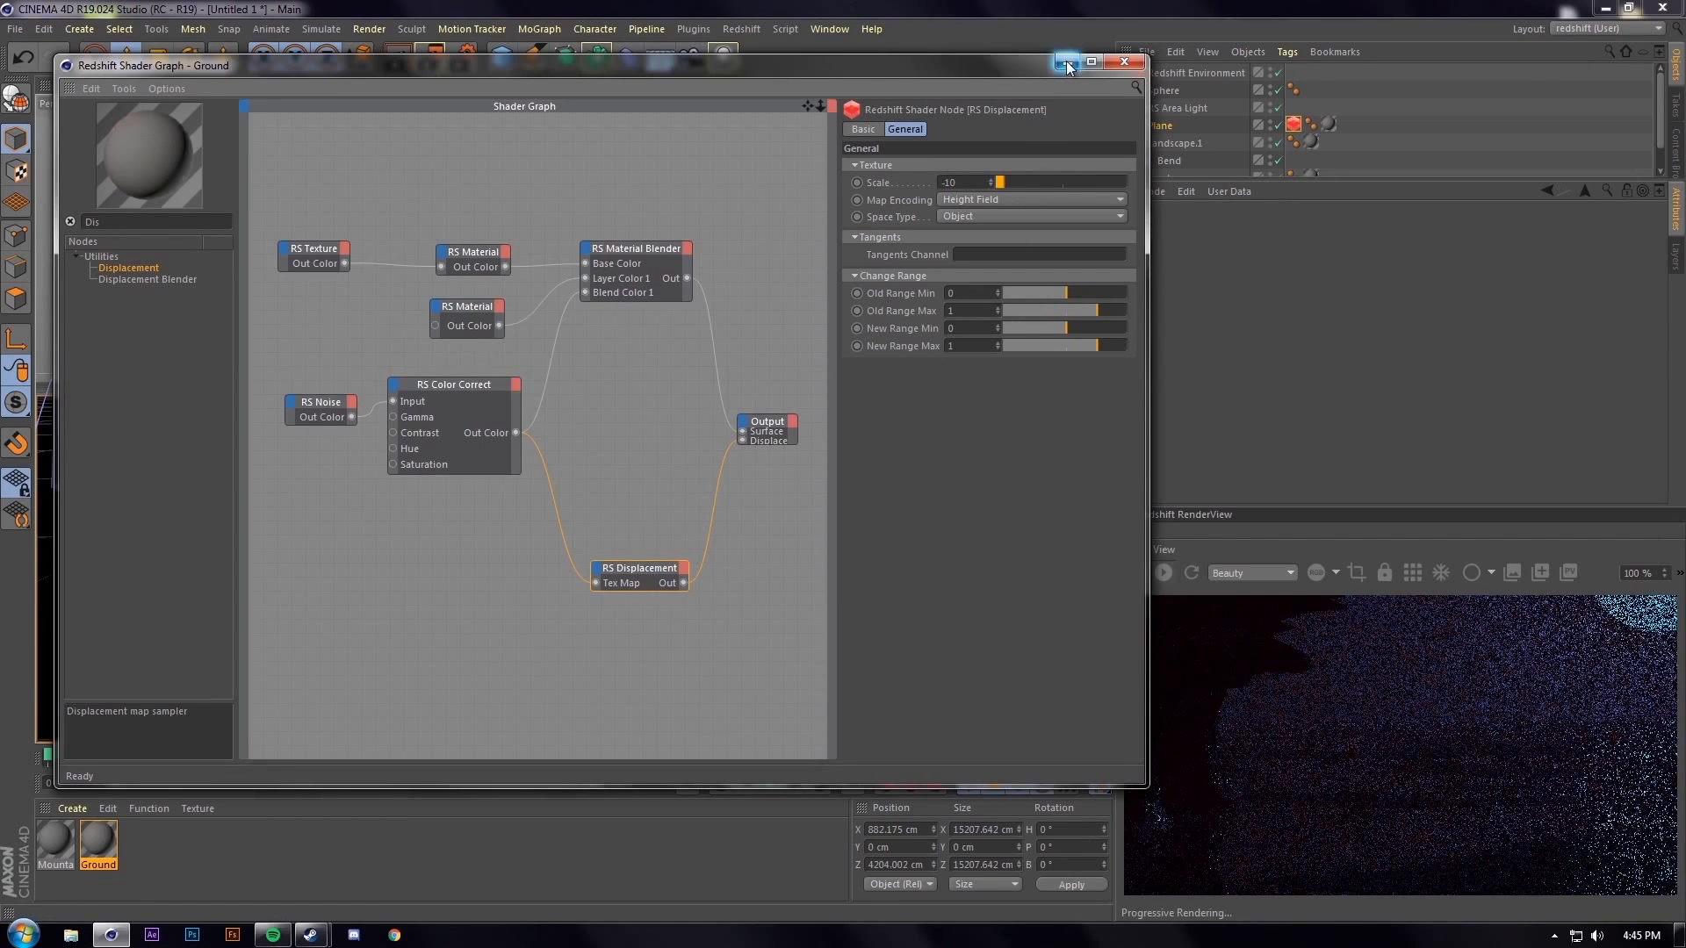
left_click(1081, 67)
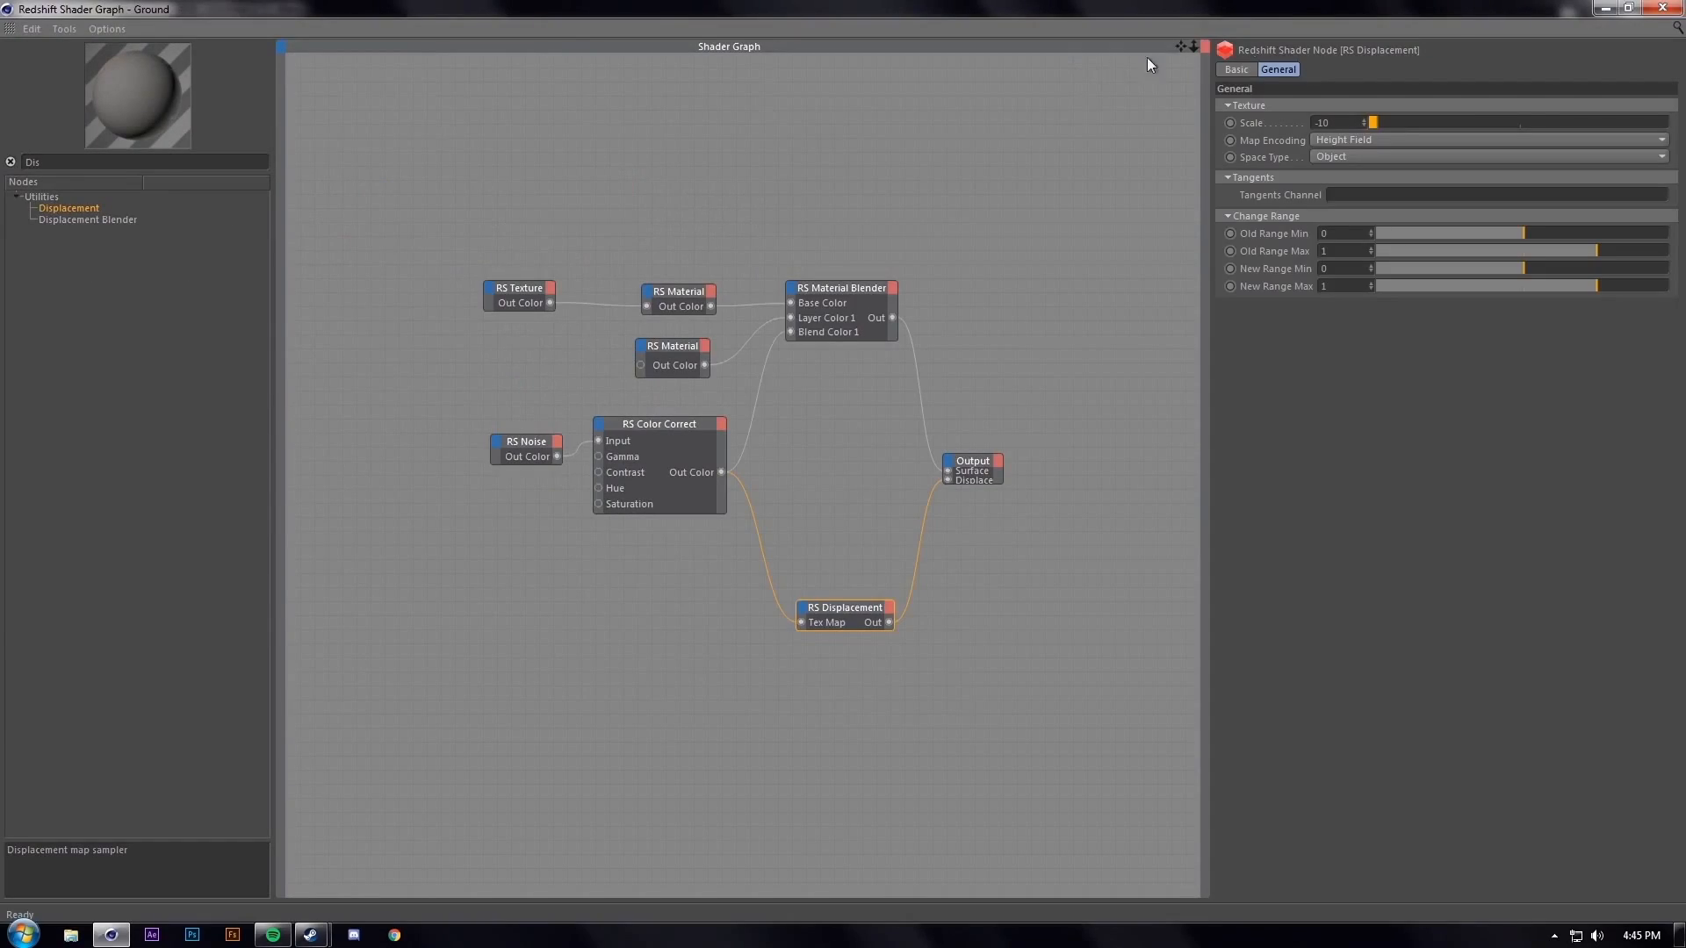
left_click(1629, 9)
left_click(1068, 61)
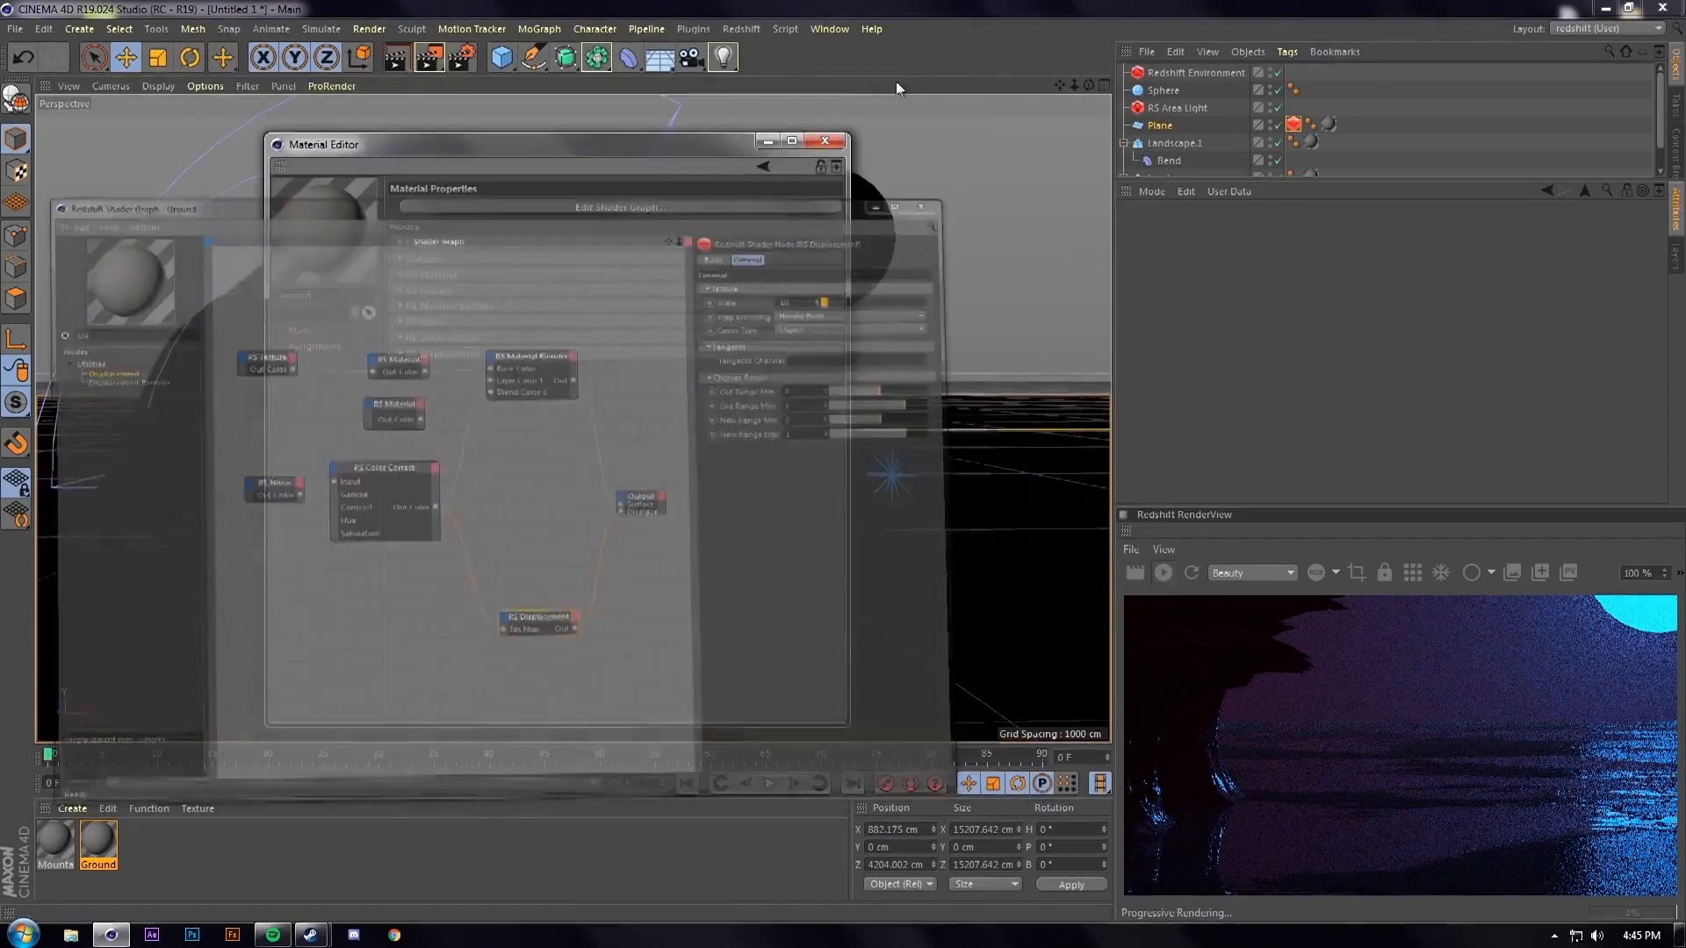
Render to the Picture Viewer and zoom in on the moon's reflection on the rippled ground
left_click(435, 54)
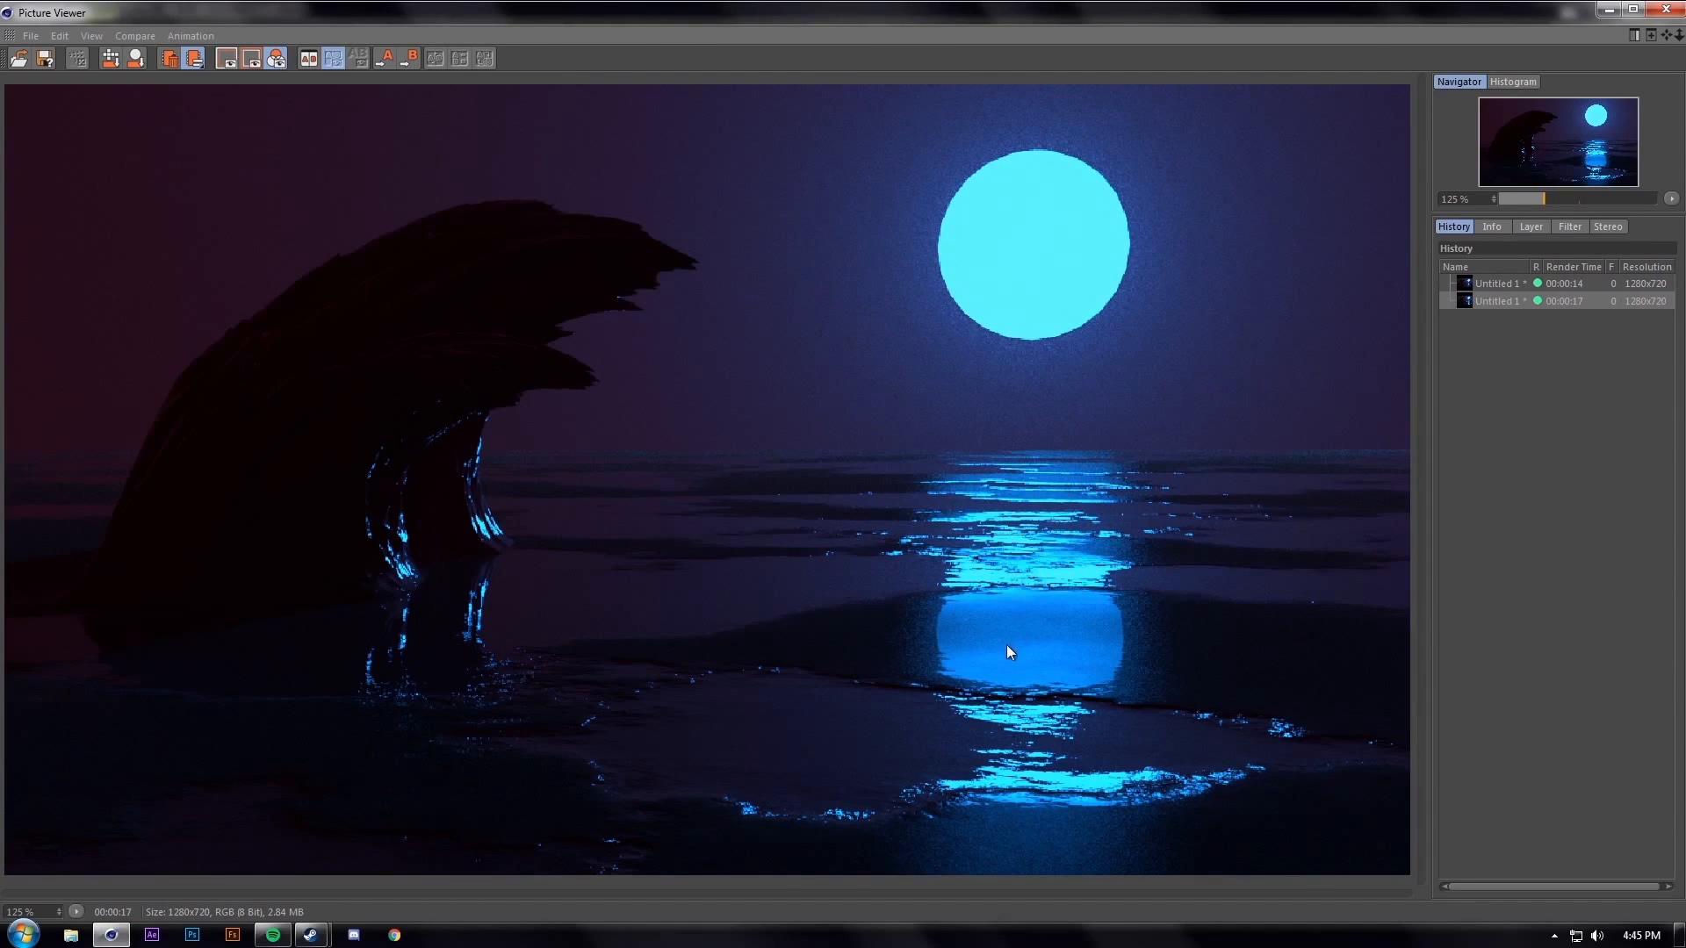
scroll(935, 634, "up", 1)
scroll(920, 622, "down", 1)
scroll(1089, 275, "up", 2)
scroll(1088, 274, "down", 2)
scroll(1022, 190, "up", 3)
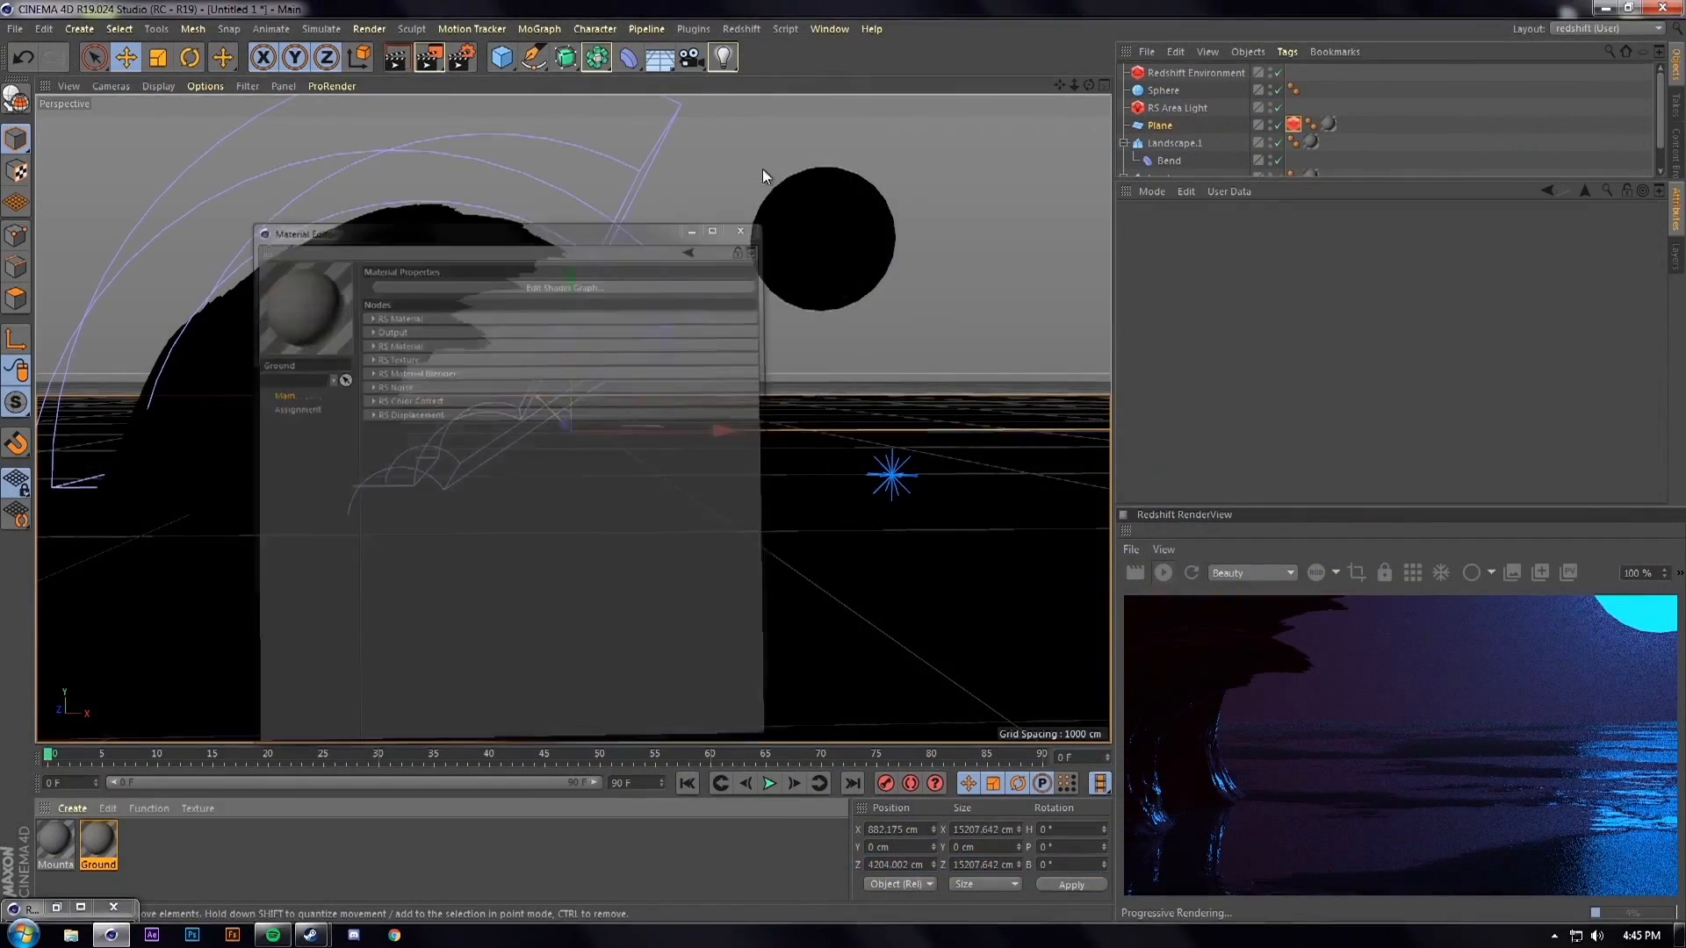
Set the moon sphere's Segments to 100
left_click(834, 219)
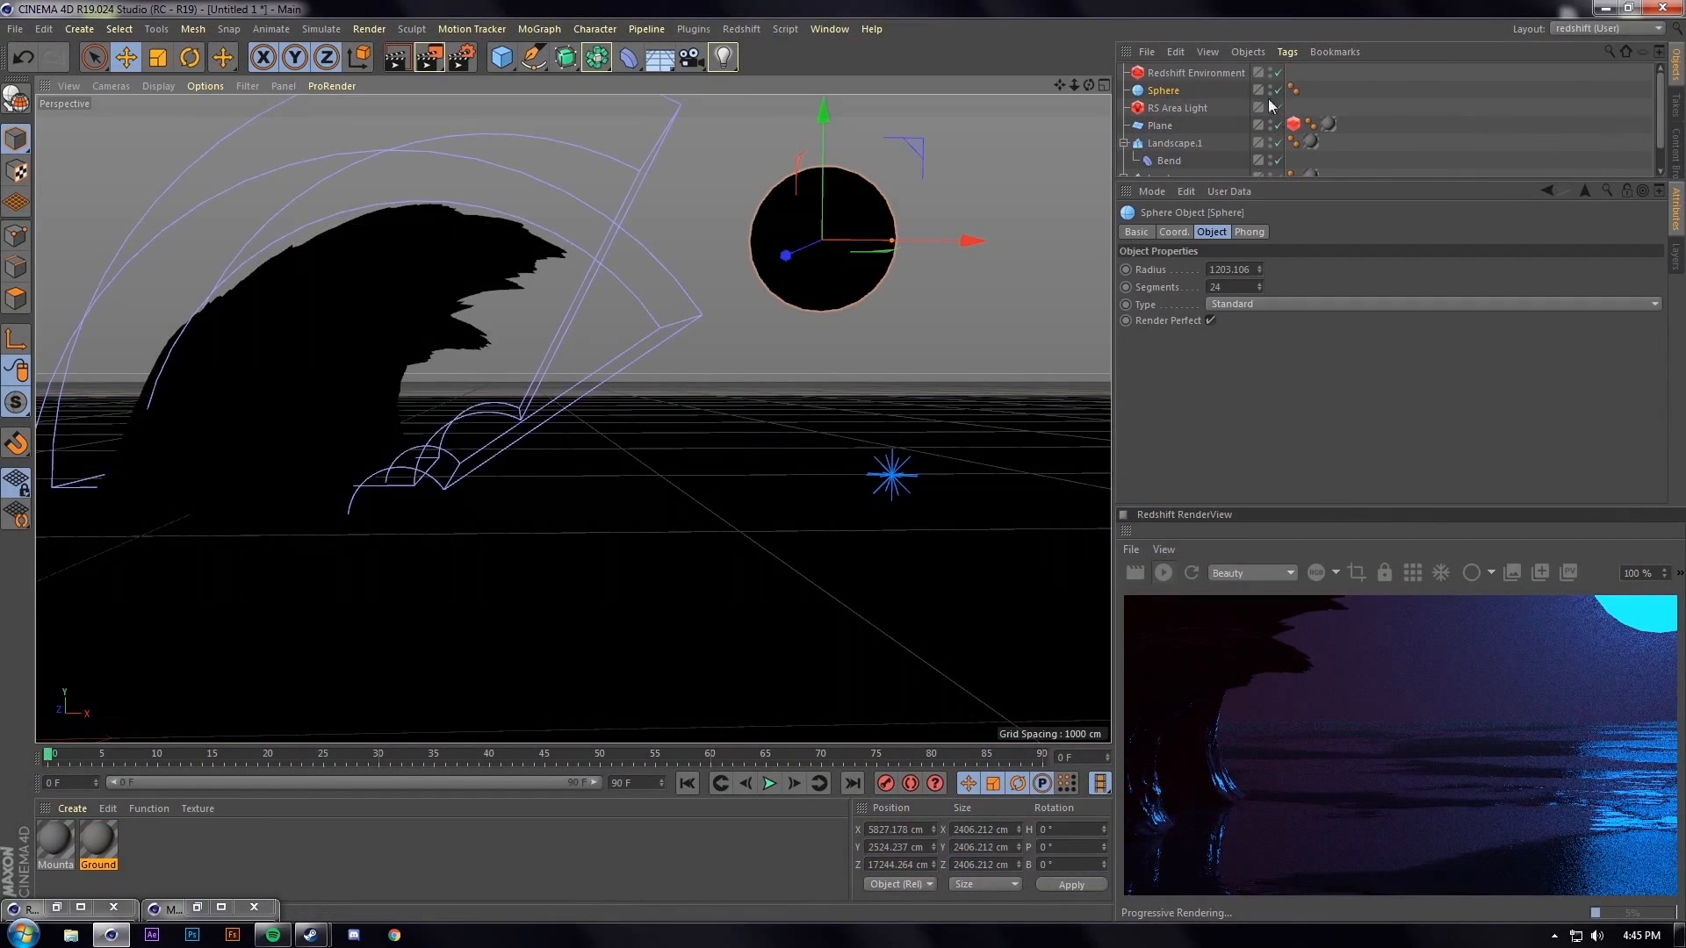
double_click(1217, 287)
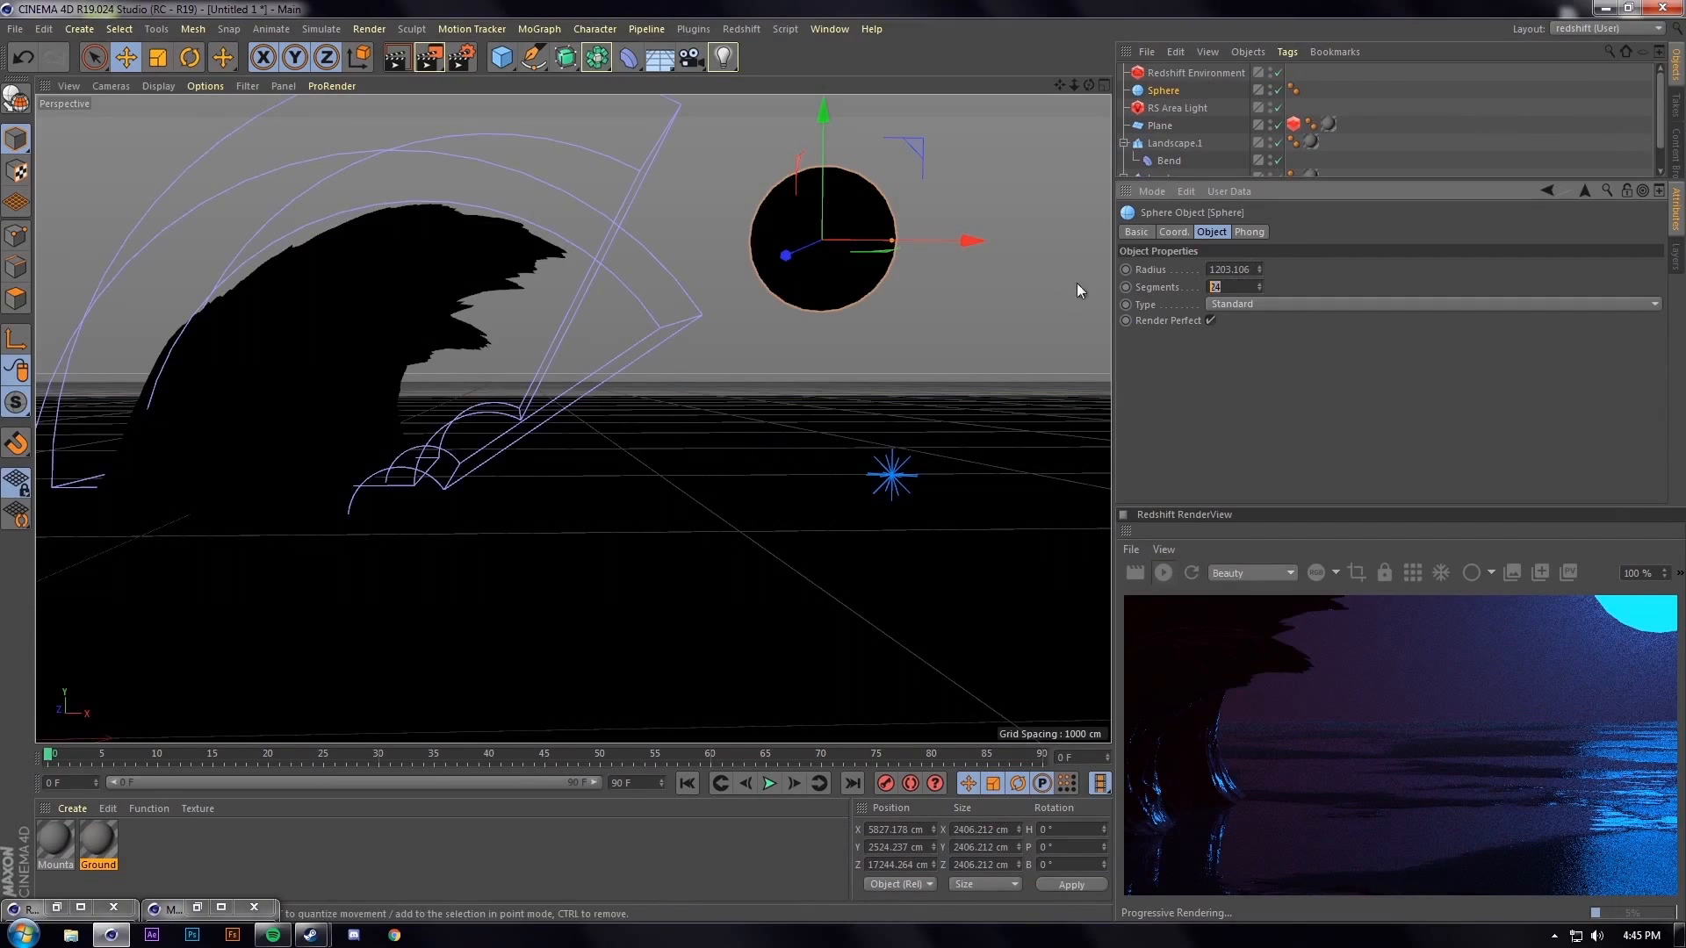
key("Return")
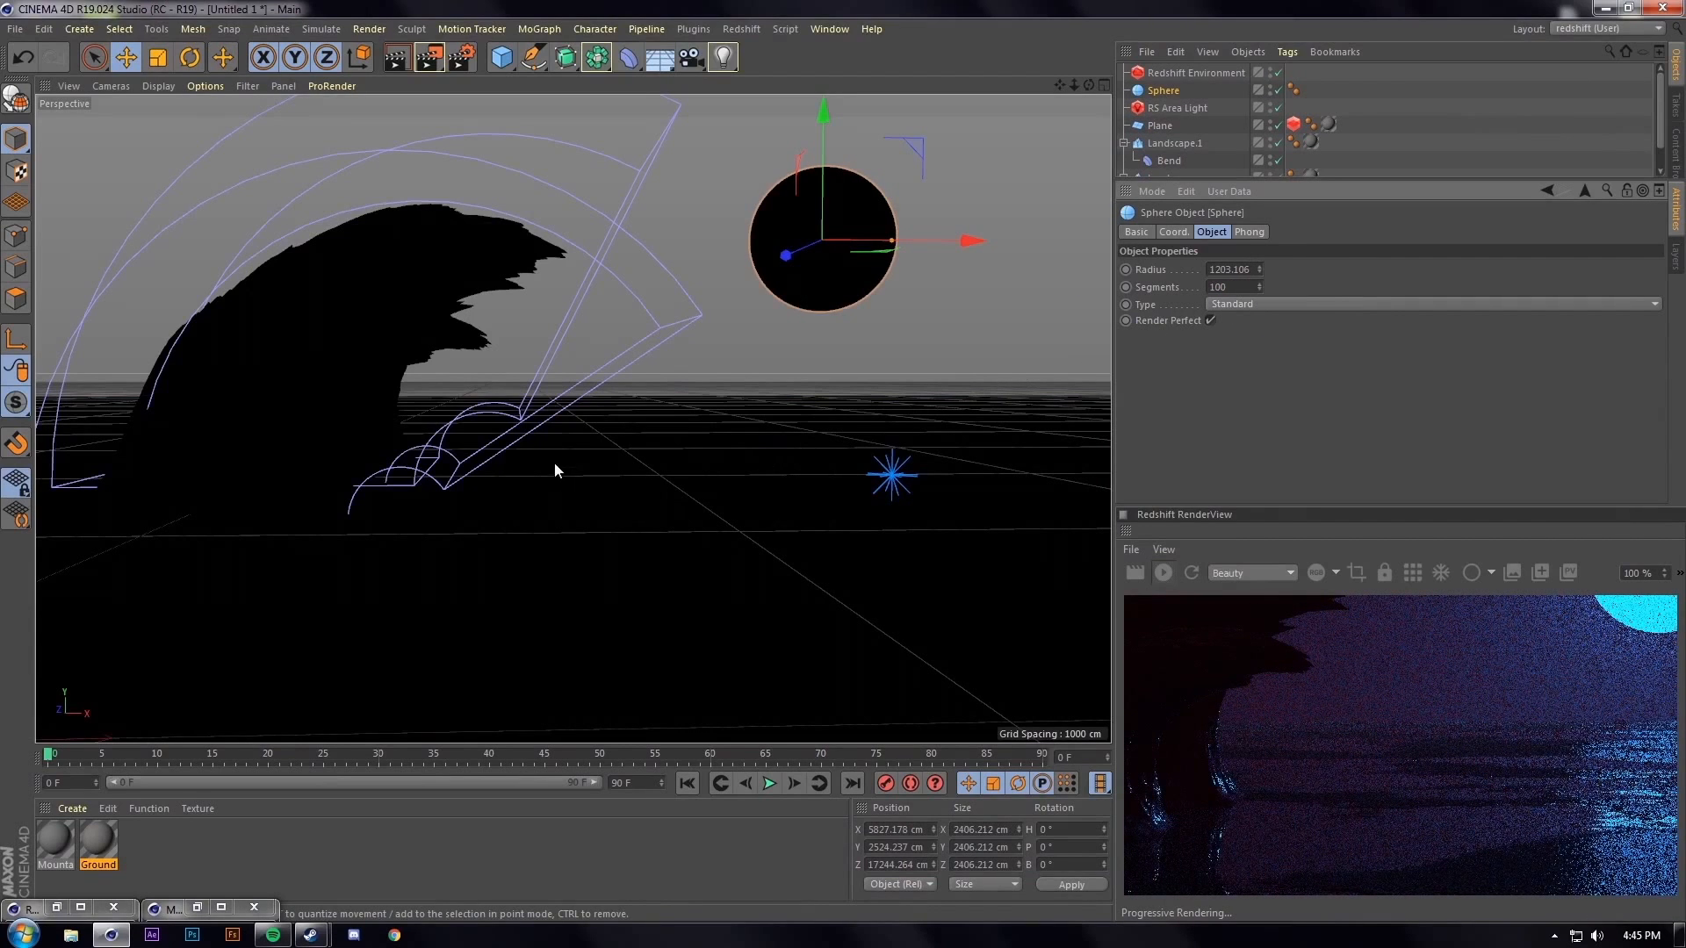
middle_click_drag(581, 453, 479, 527, "alt")
Reopen the Ground material's shader graph and move the RS Color Correct node lower
left_click(97, 847)
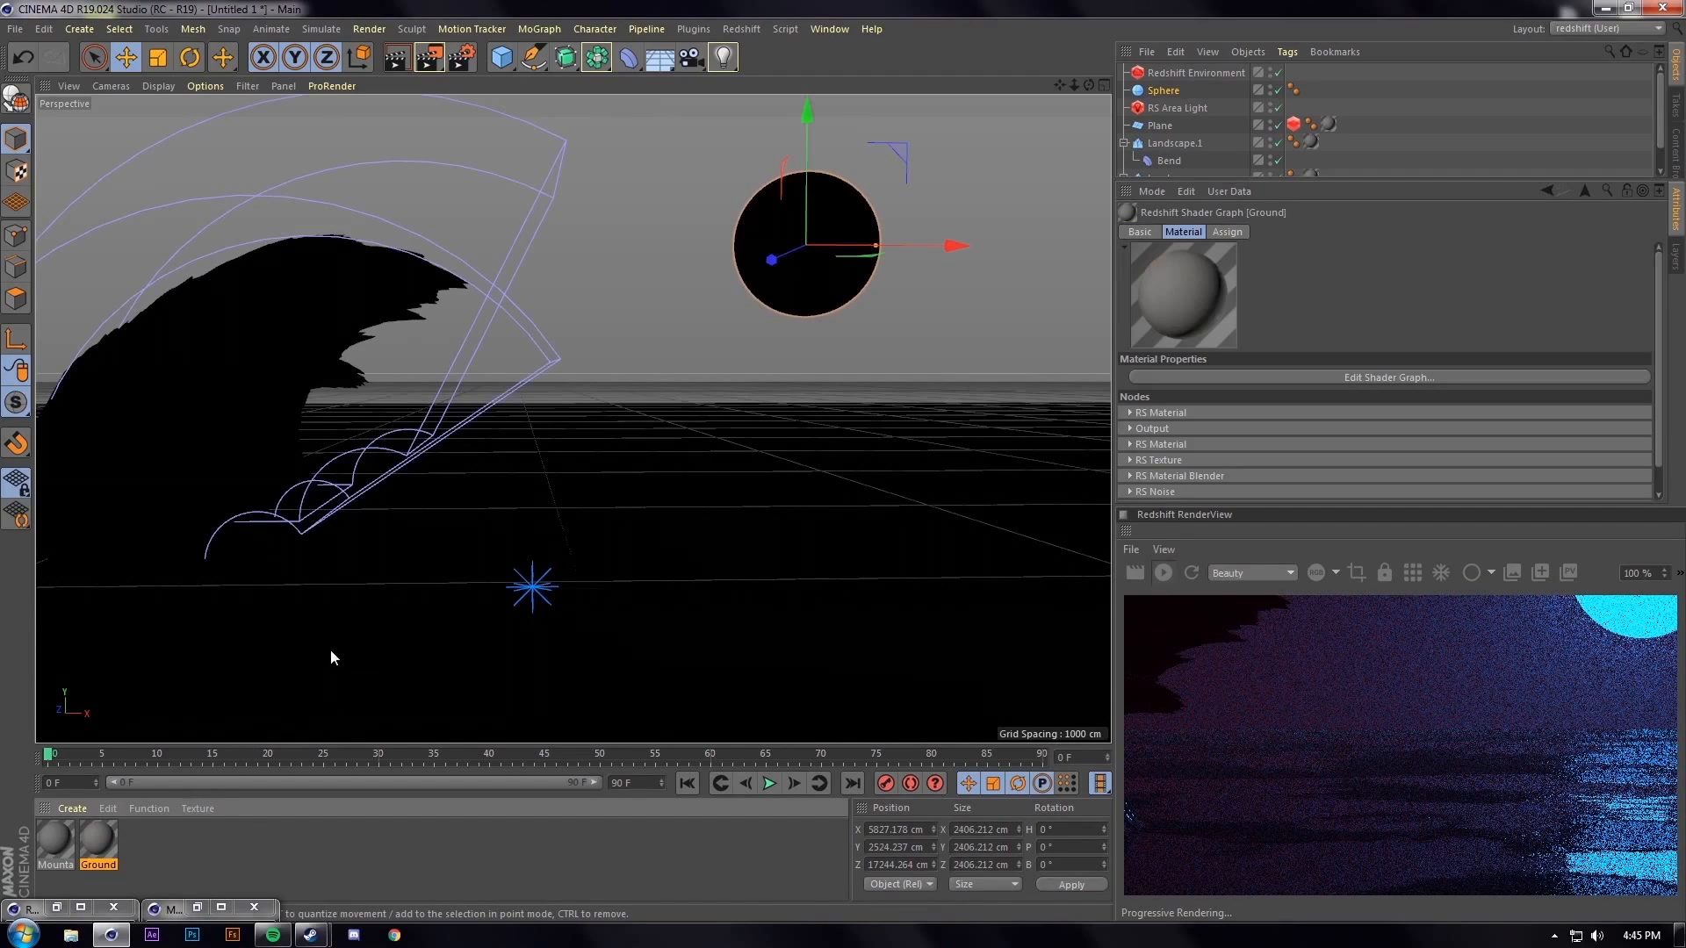
double_click(95, 838)
left_click(550, 207)
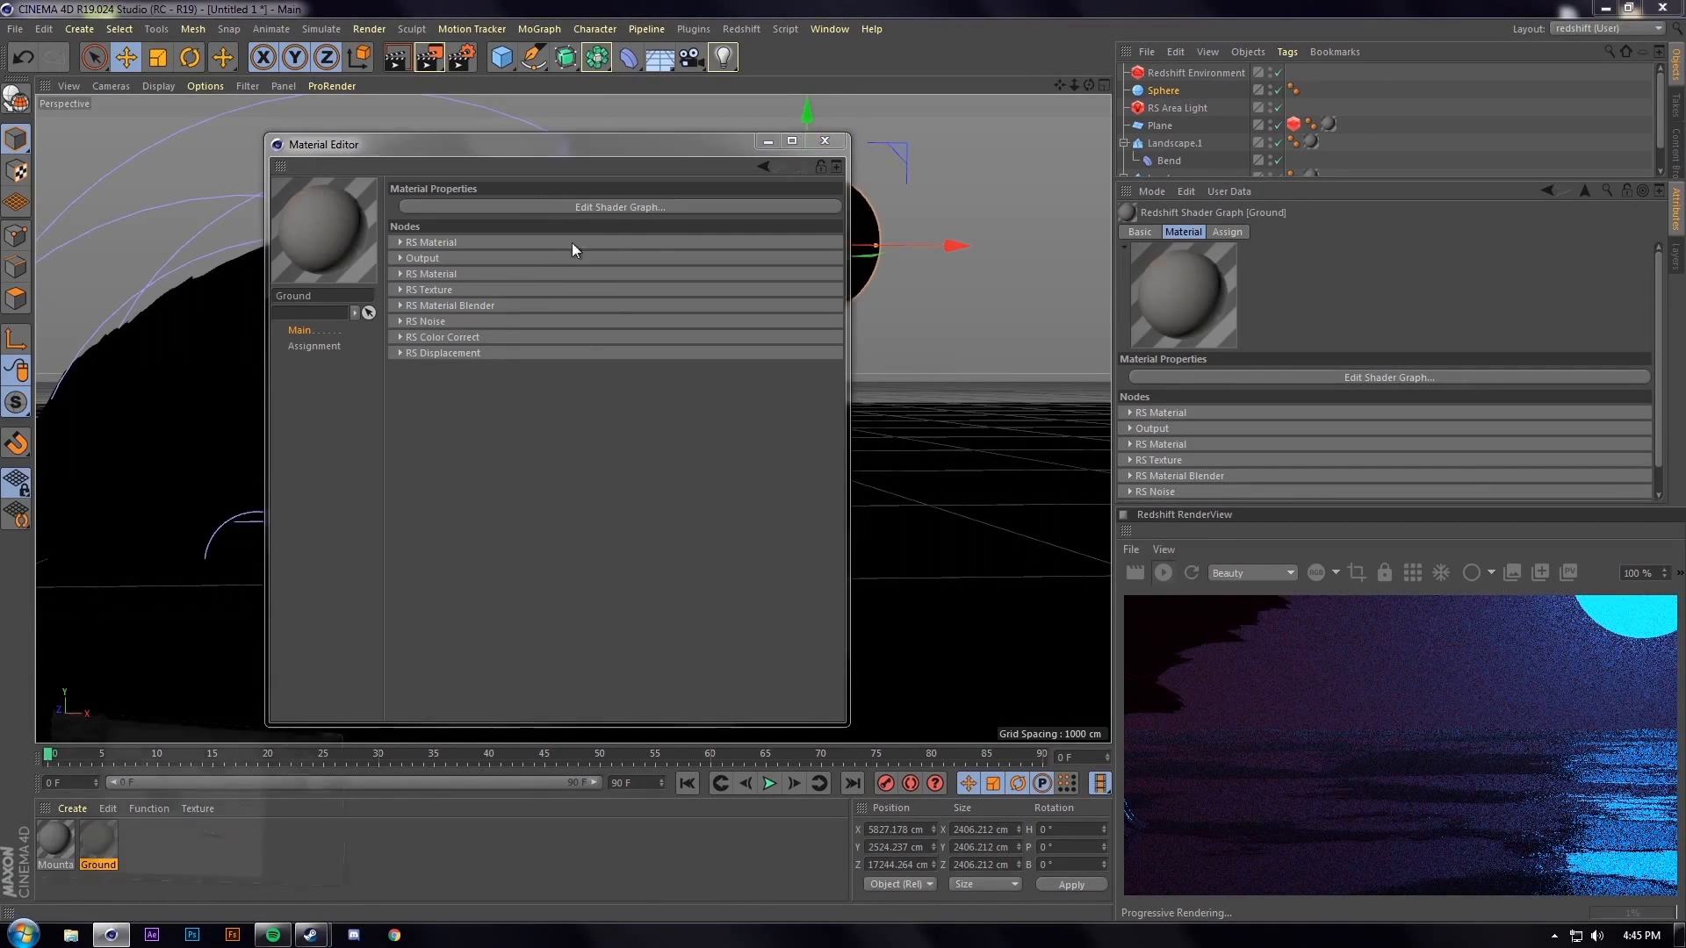
left_click_drag(474, 395, 476, 438)
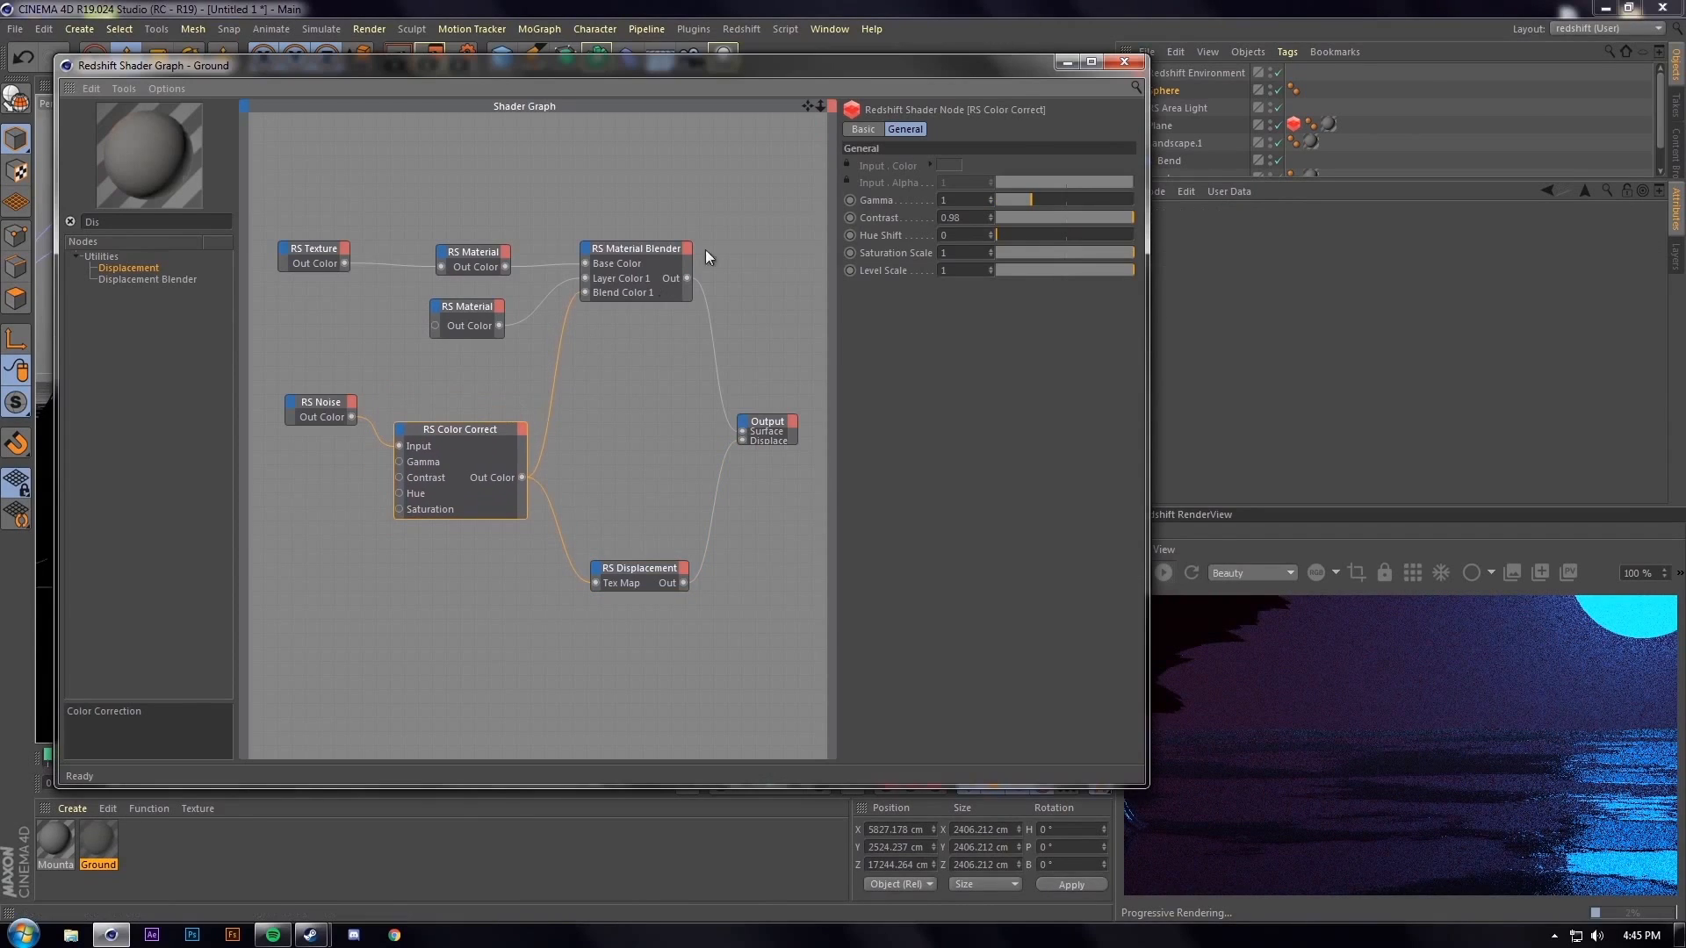
left_click(1123, 63)
left_click(429, 59)
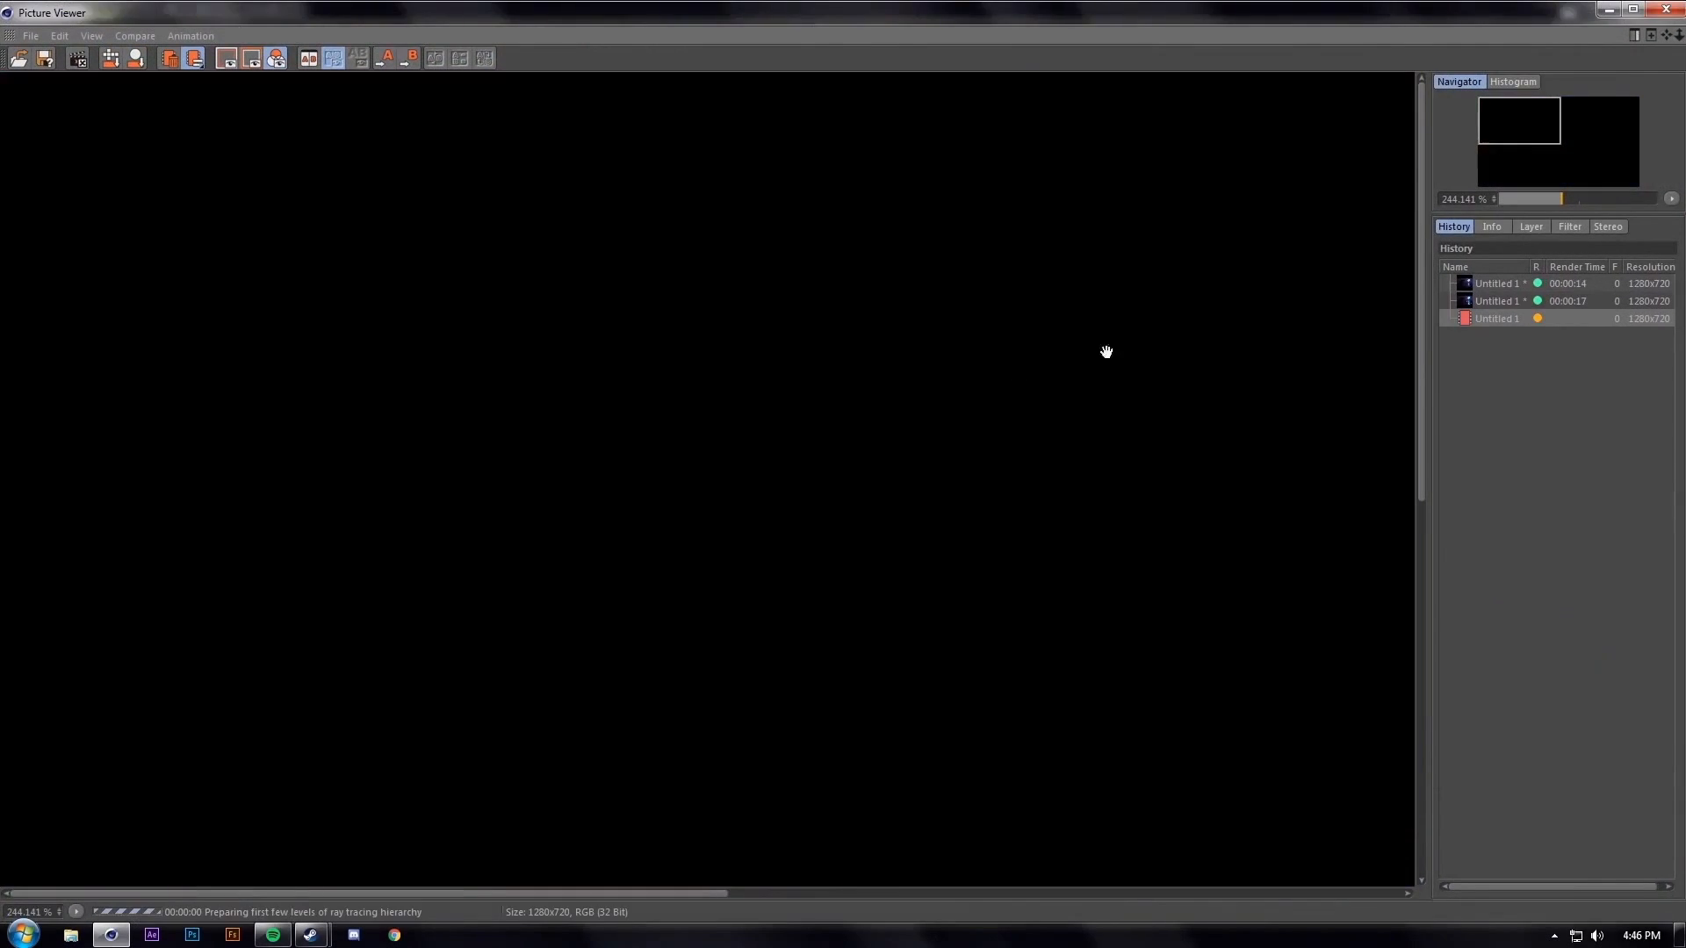
left_click(1515, 302)
scroll(938, 556, "down", 2)
left_click_drag(979, 777, 730, 537)
left_click_drag(1045, 743, 617, 663)
scroll(993, 876, "up", 3)
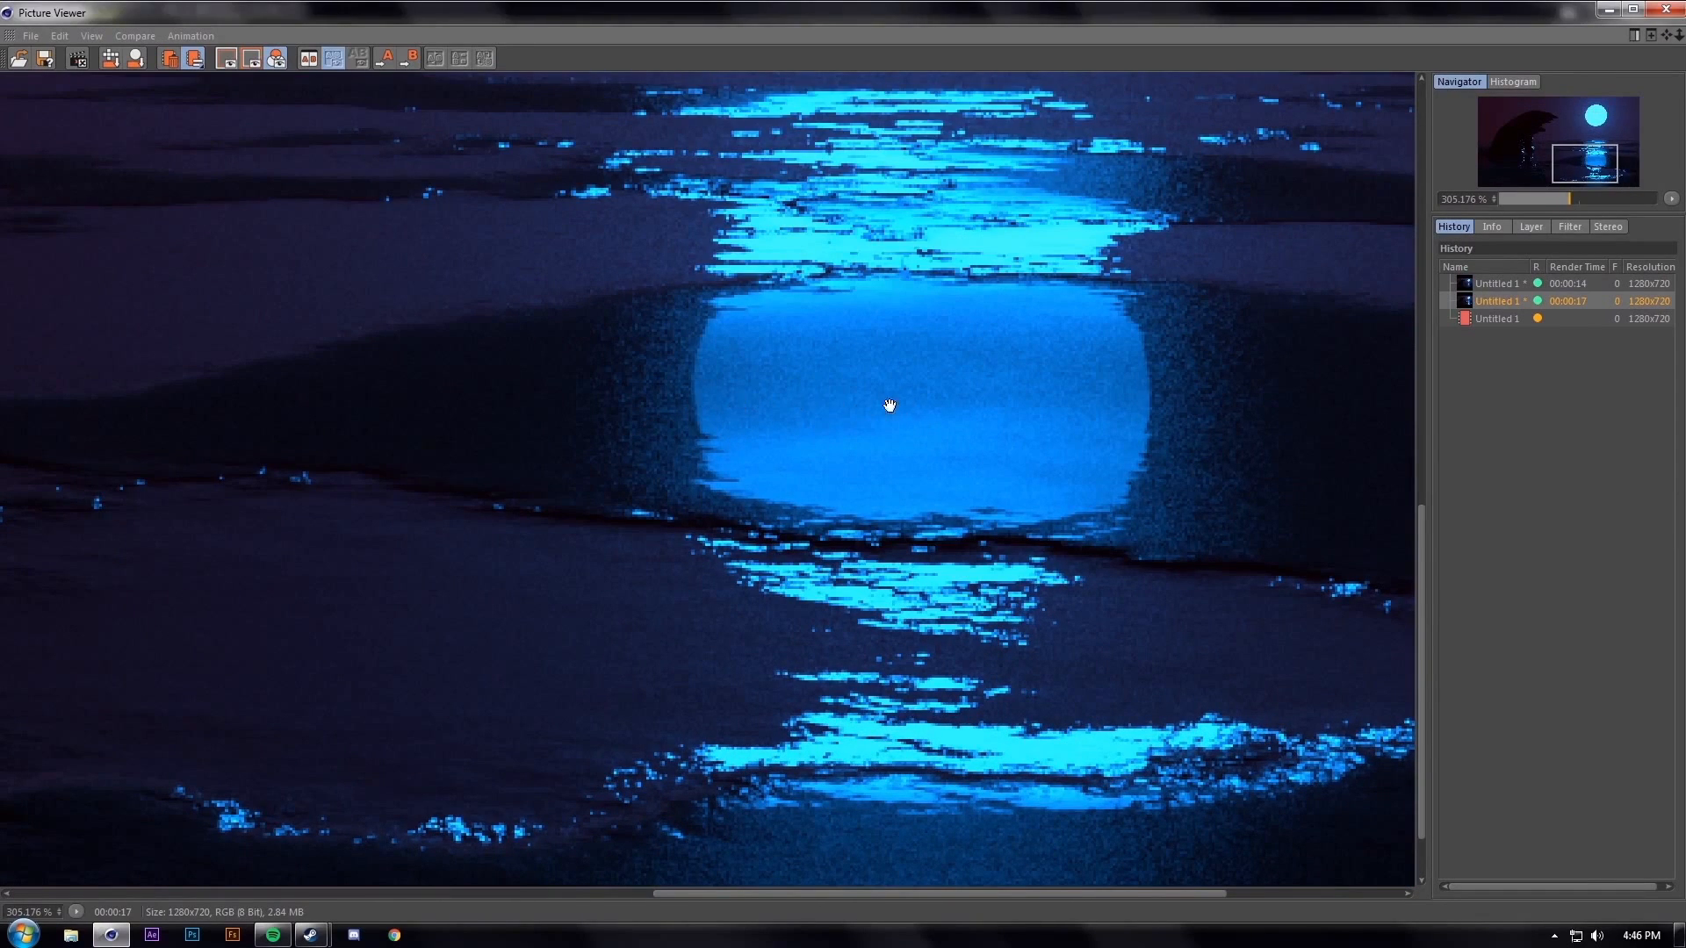
left_click_drag(823, 374, 480, 439)
left_click_drag(636, 448, 1014, 509)
left_click_drag(983, 634, 597, 570)
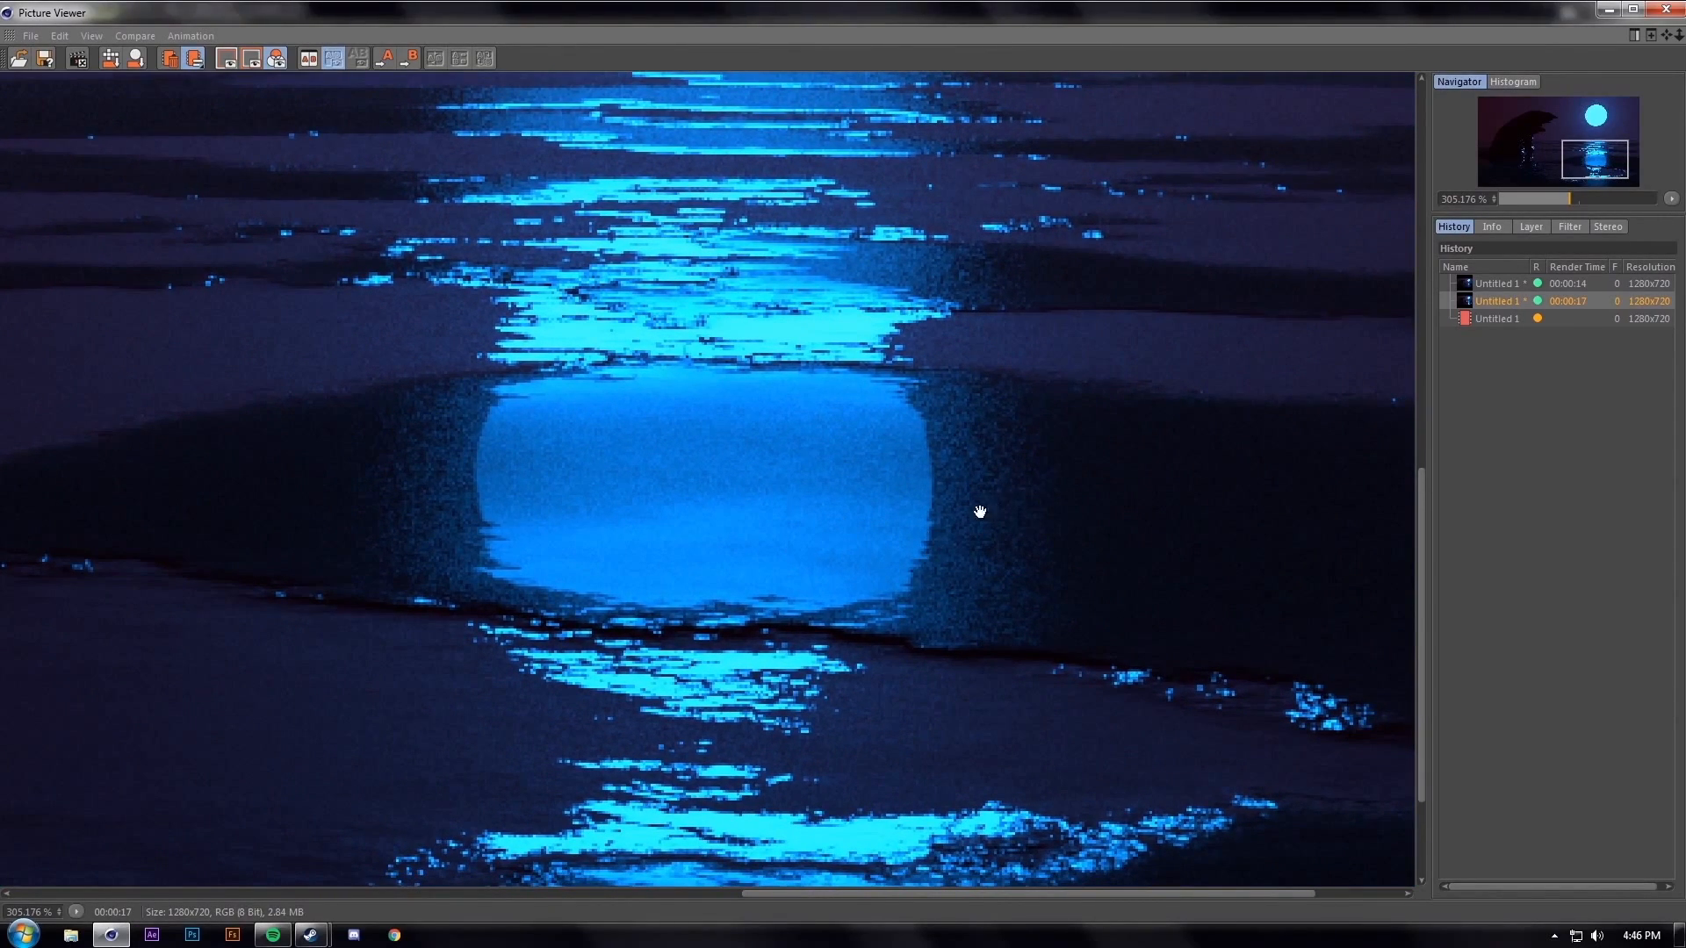
left_click(1672, 12)
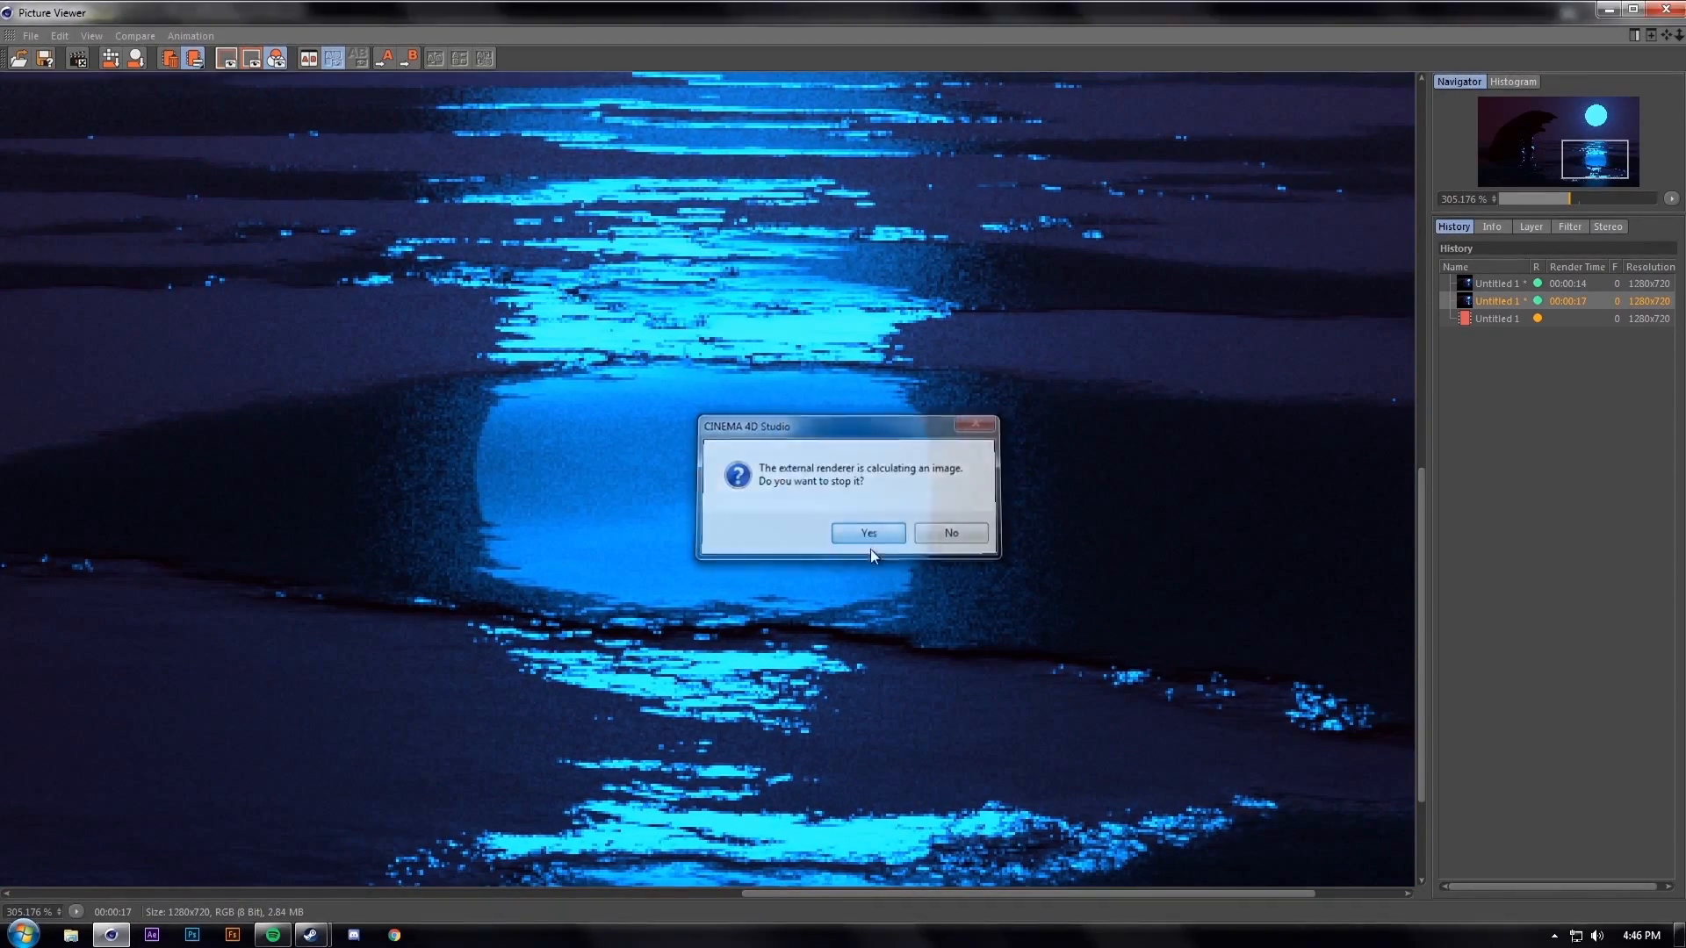
left_click(869, 531)
Lower the top RS Material's reflection weight to 0.029
left_click(529, 207)
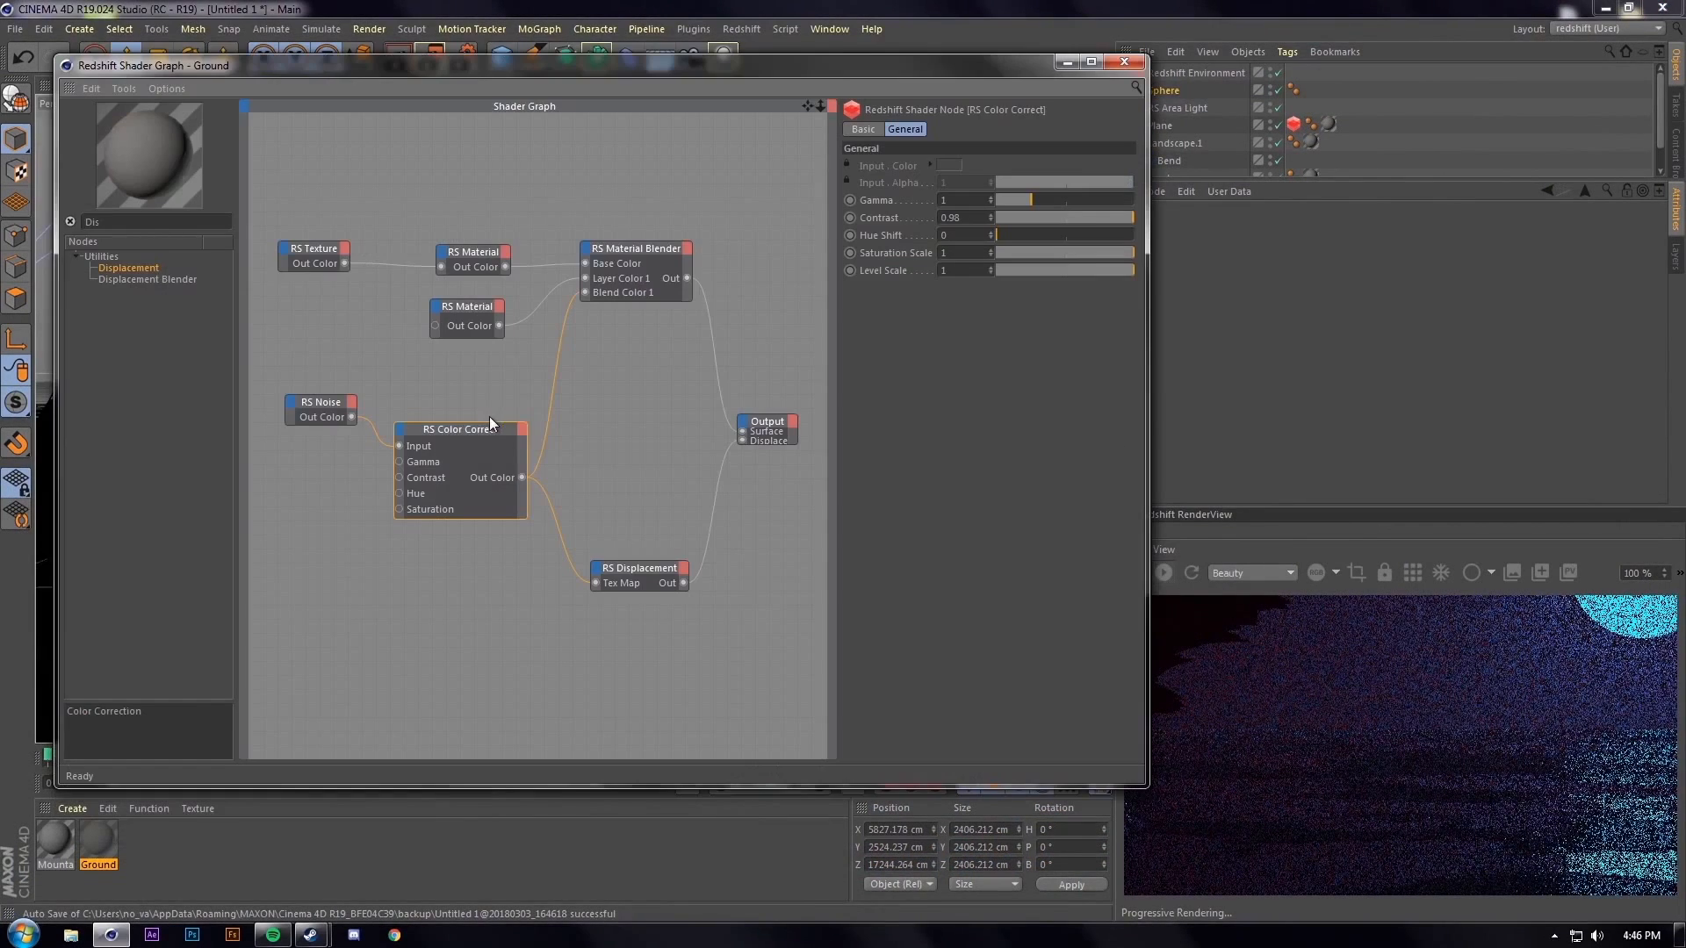
left_click(471, 263)
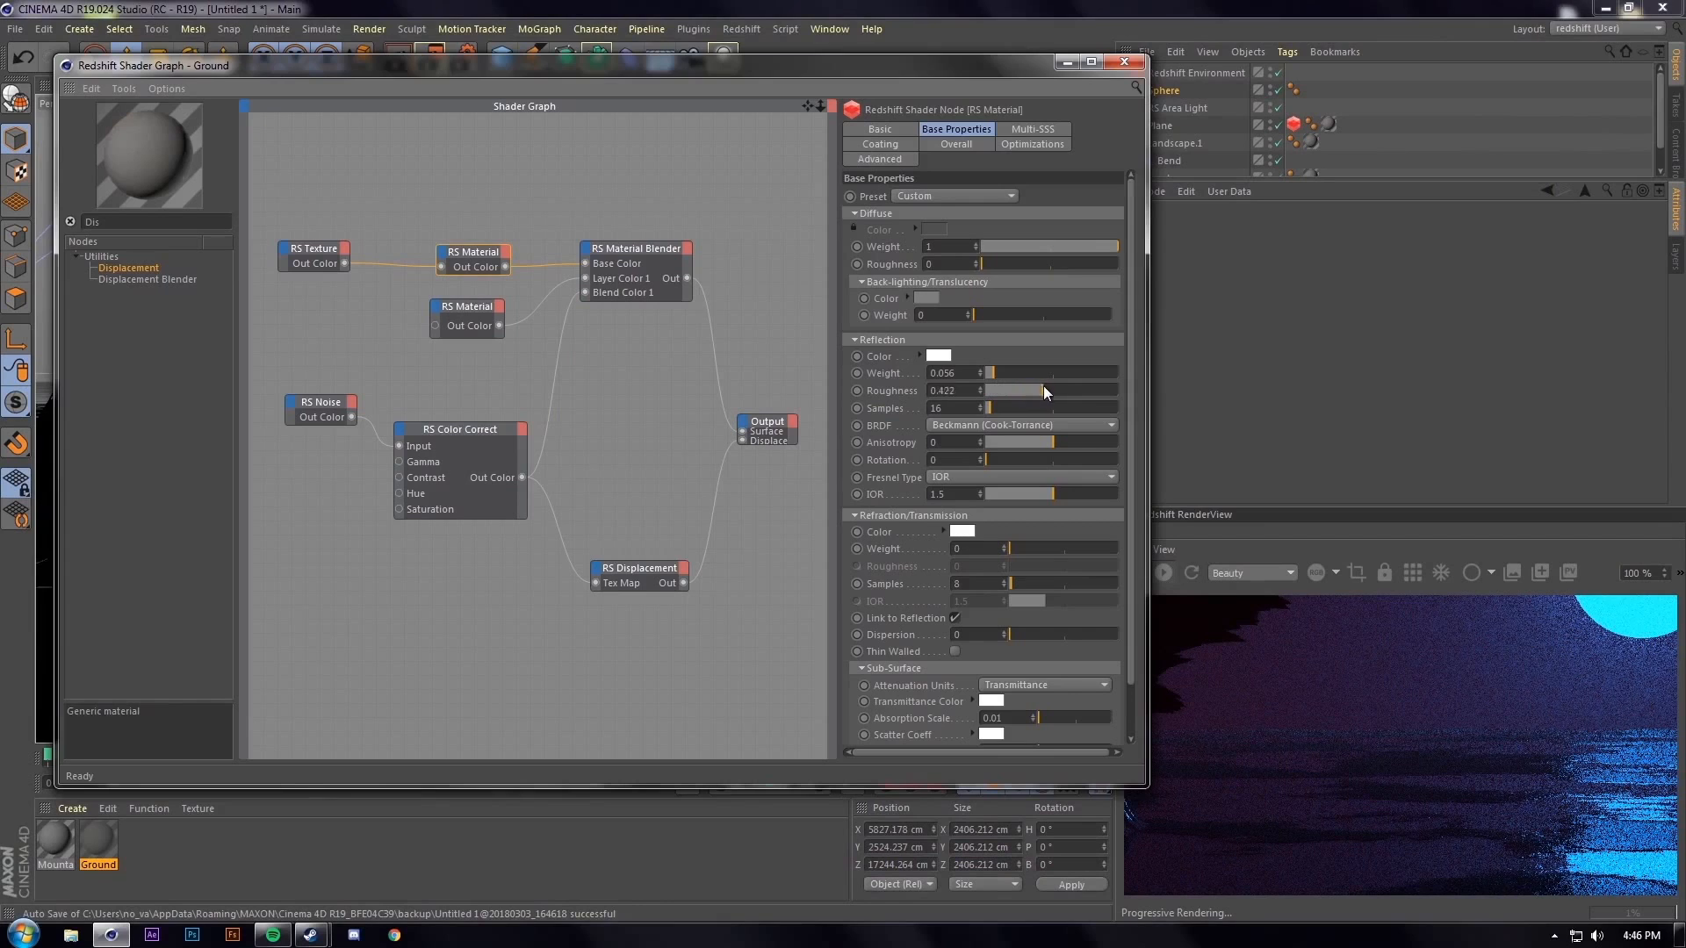
left_click_drag(1008, 369, 988, 371)
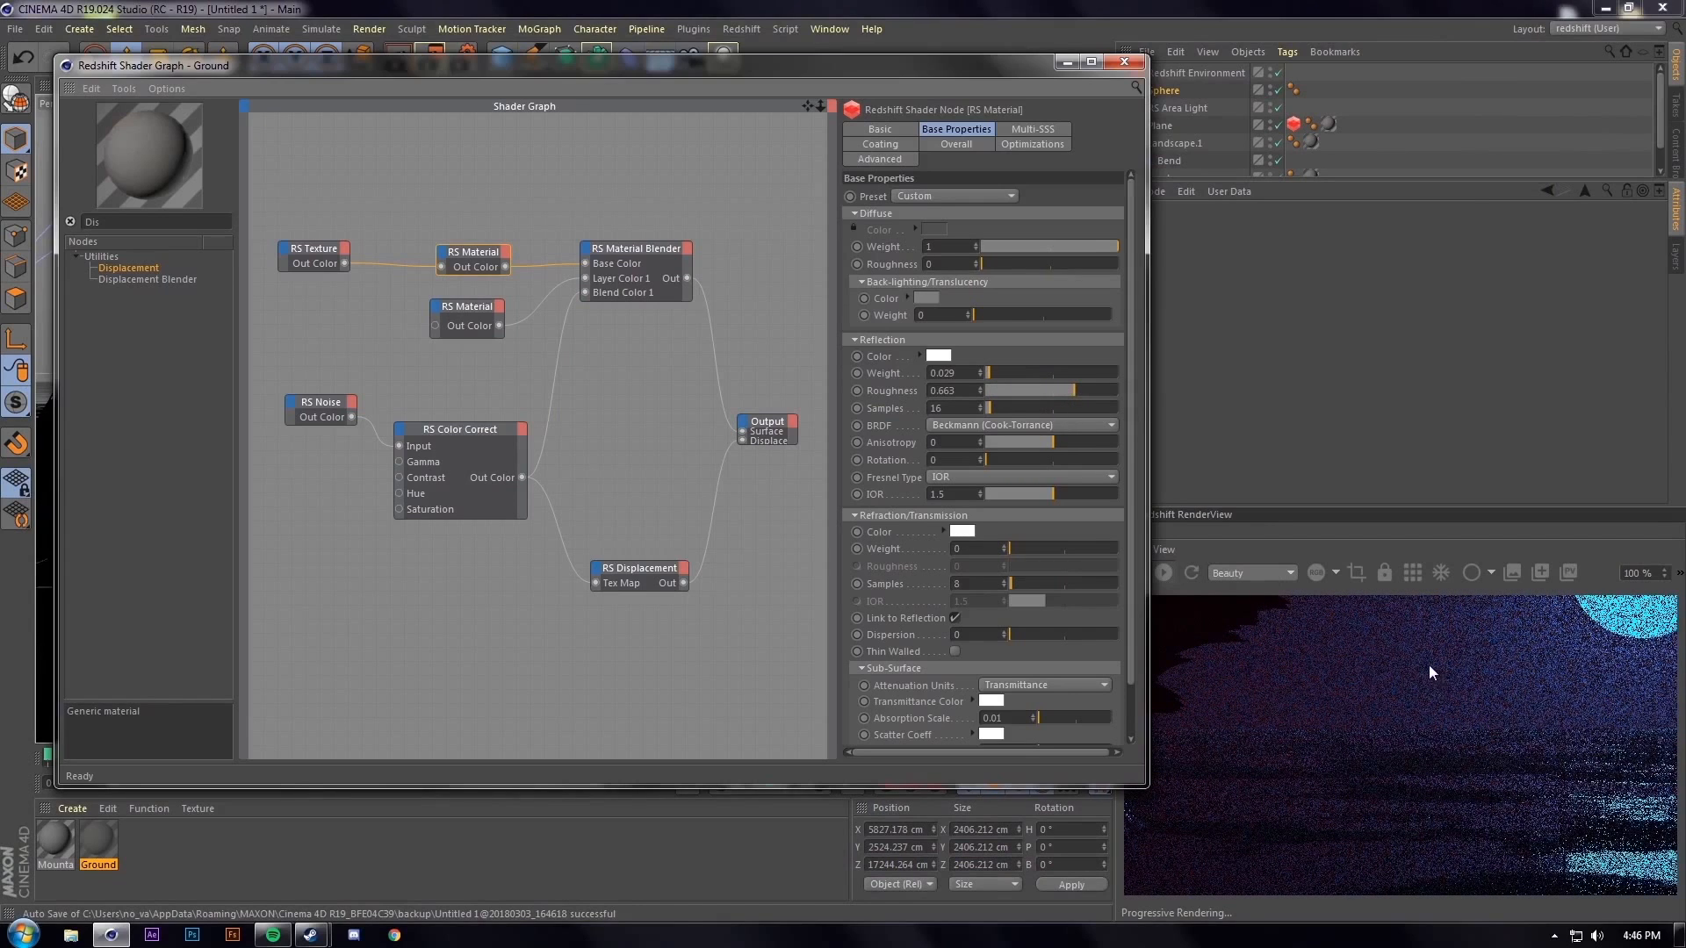
Set the RS Color Correct node's Contrast to 0.98
left_click(495, 432)
left_click(954, 217)
type("0.98")
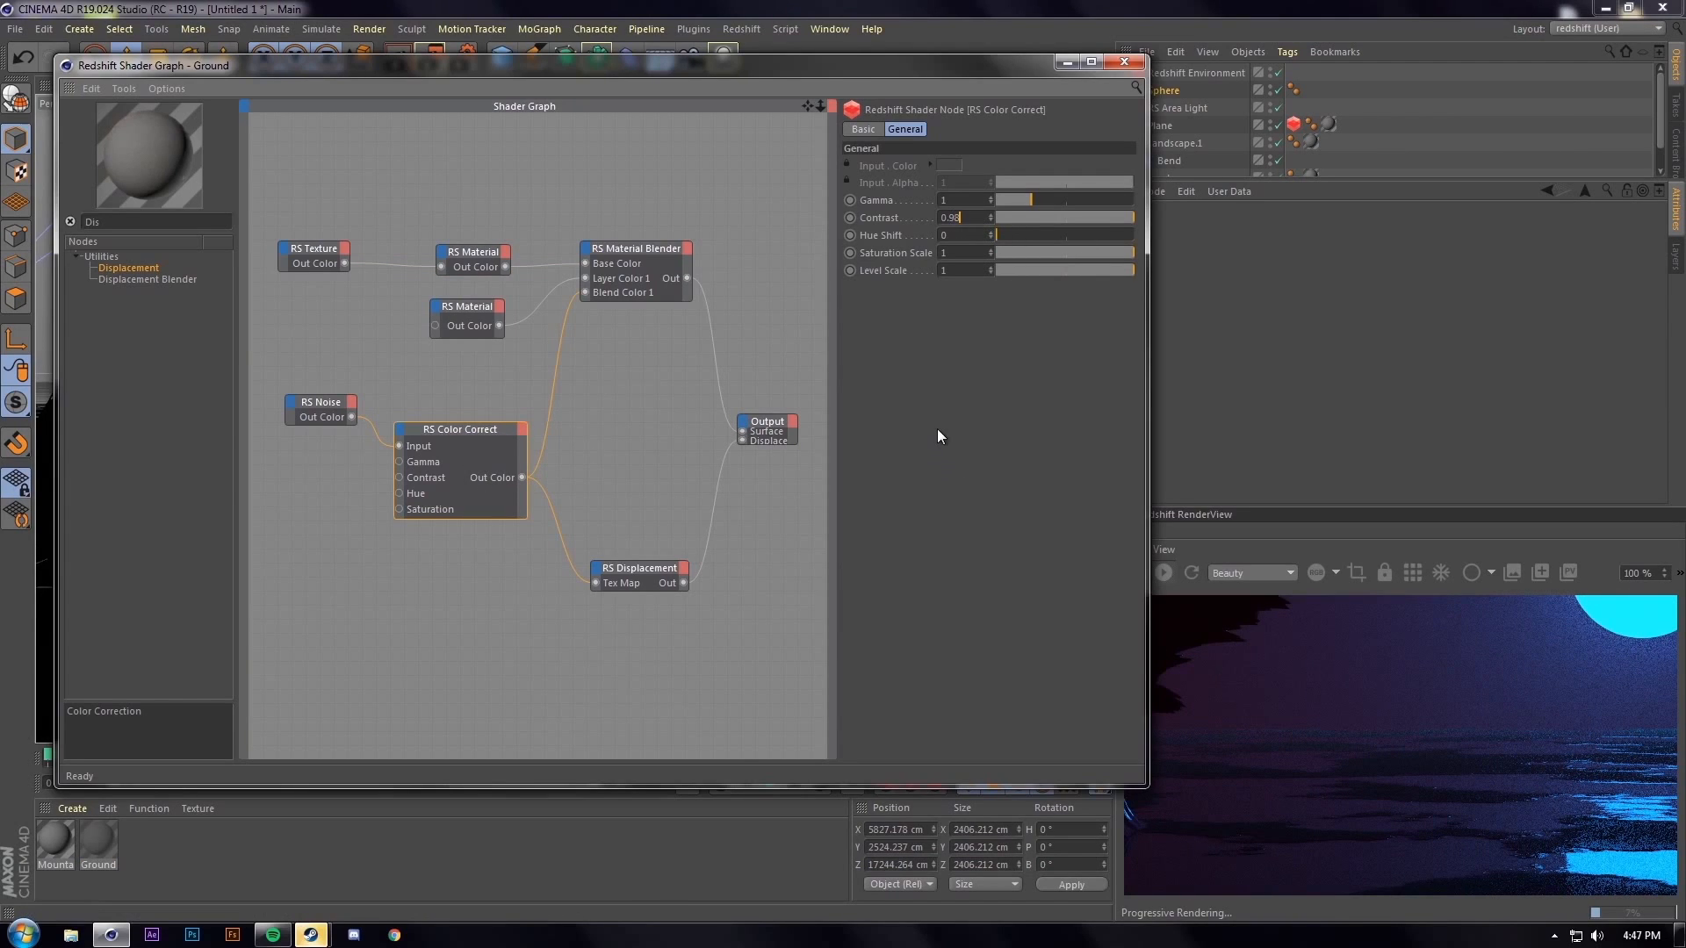
key("Return")
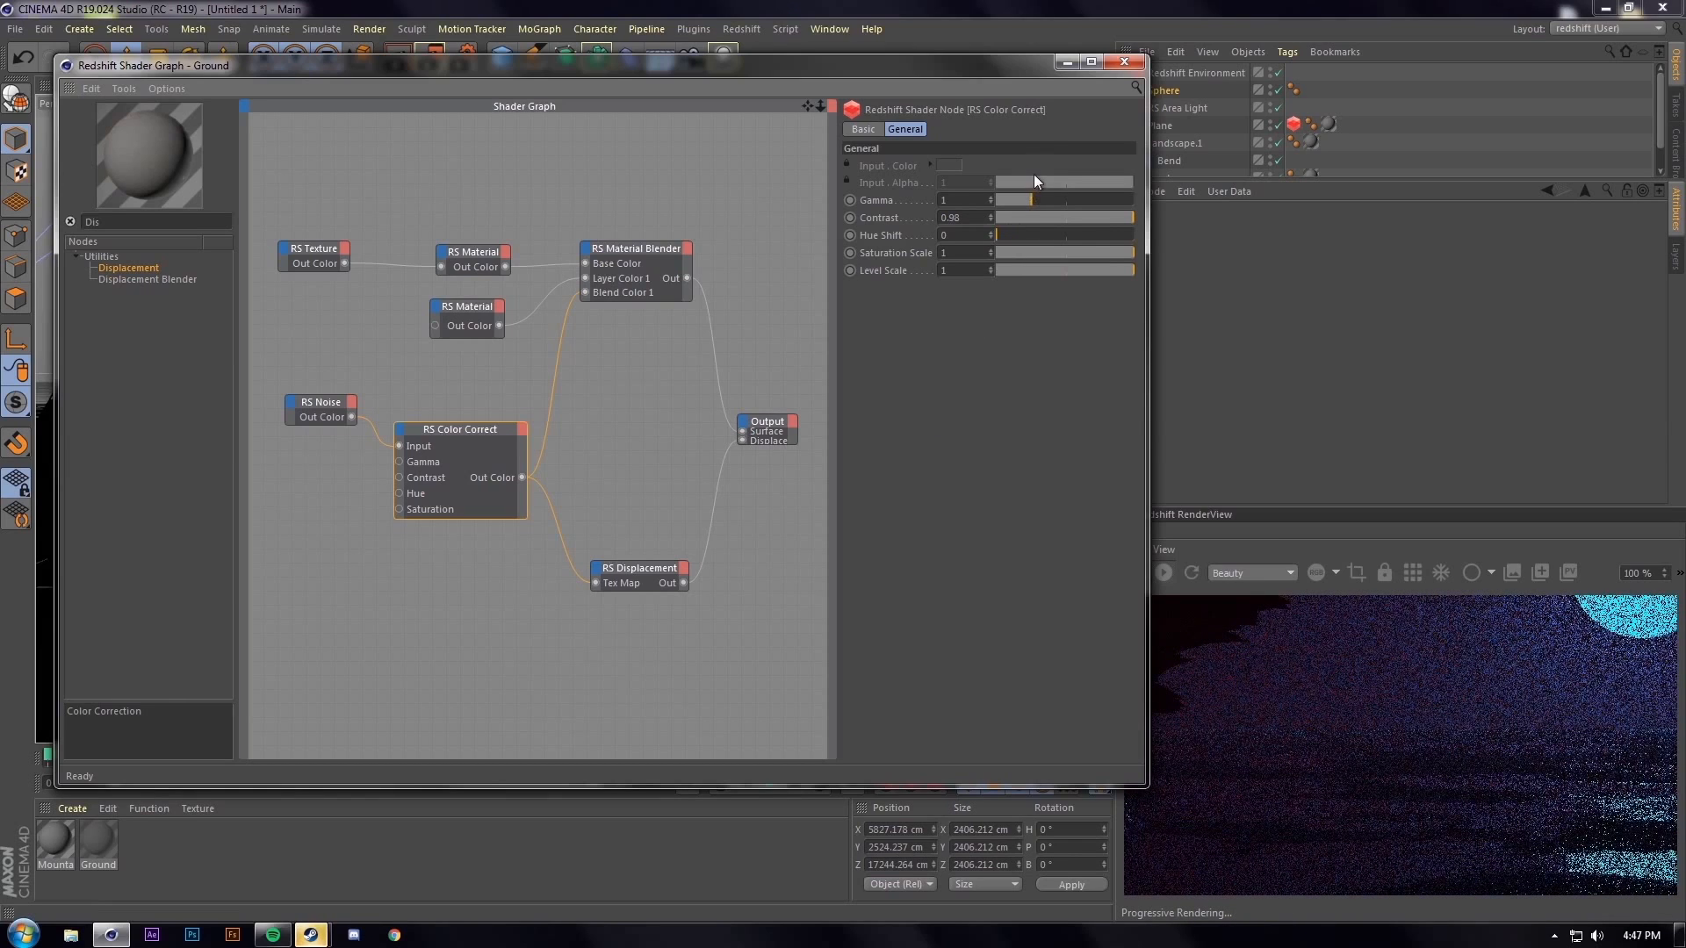
Rearrange the Ground graph nodes and duplicate the RS Texture into the lower area
left_click(1124, 61)
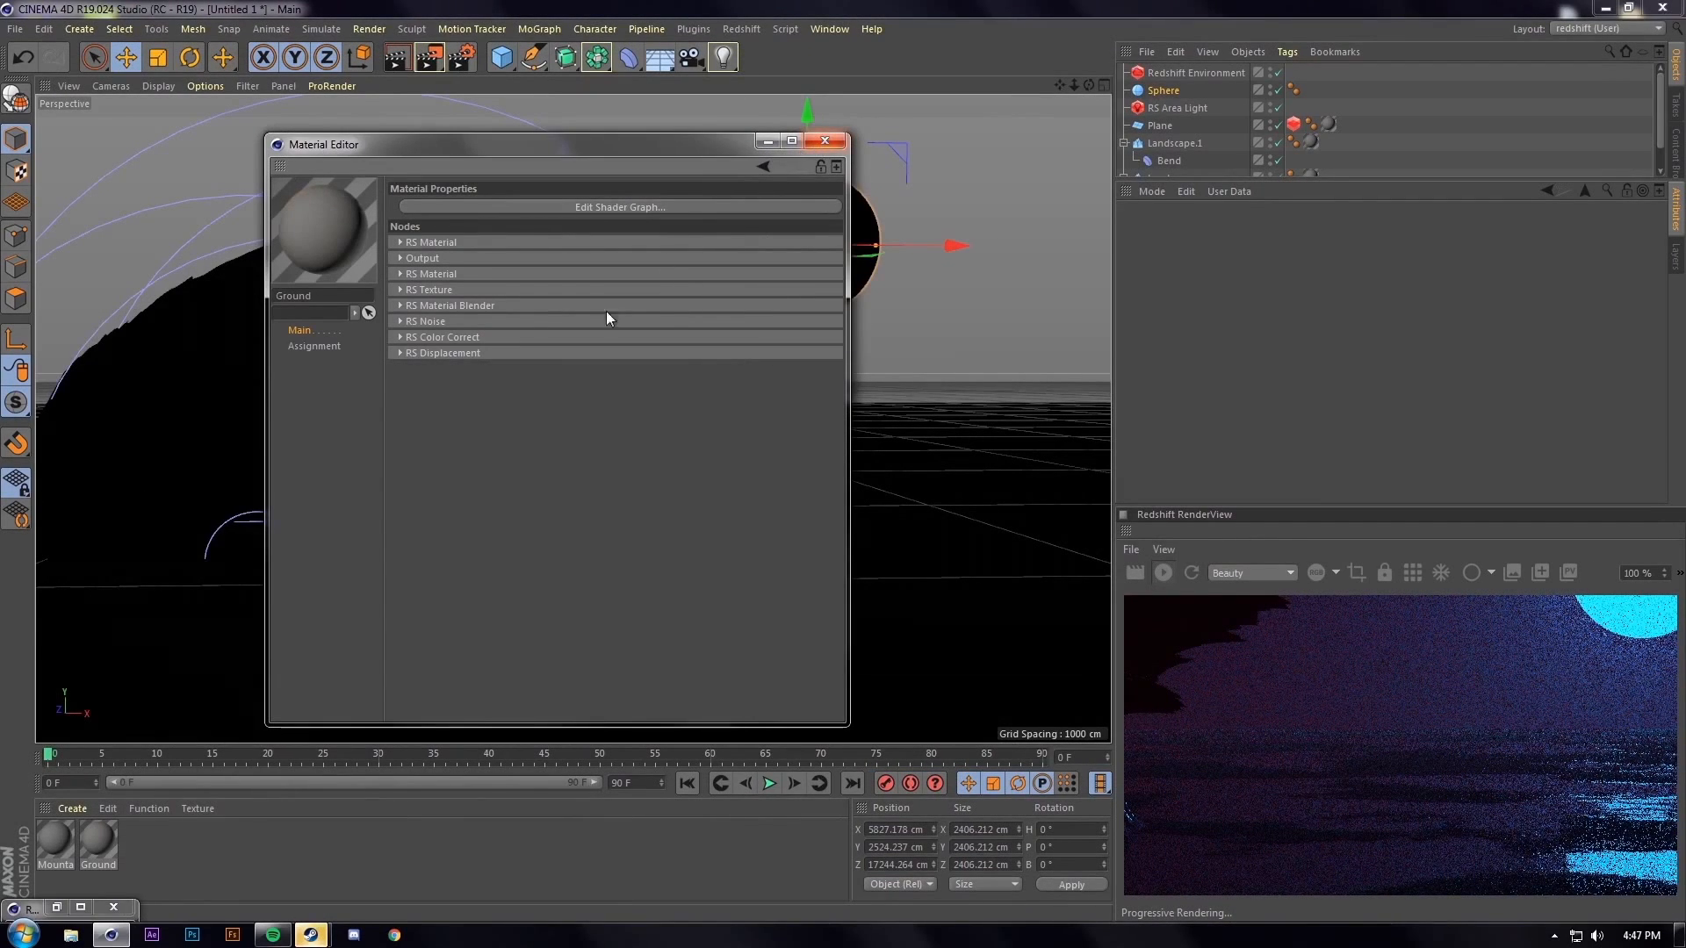
left_click(625, 207)
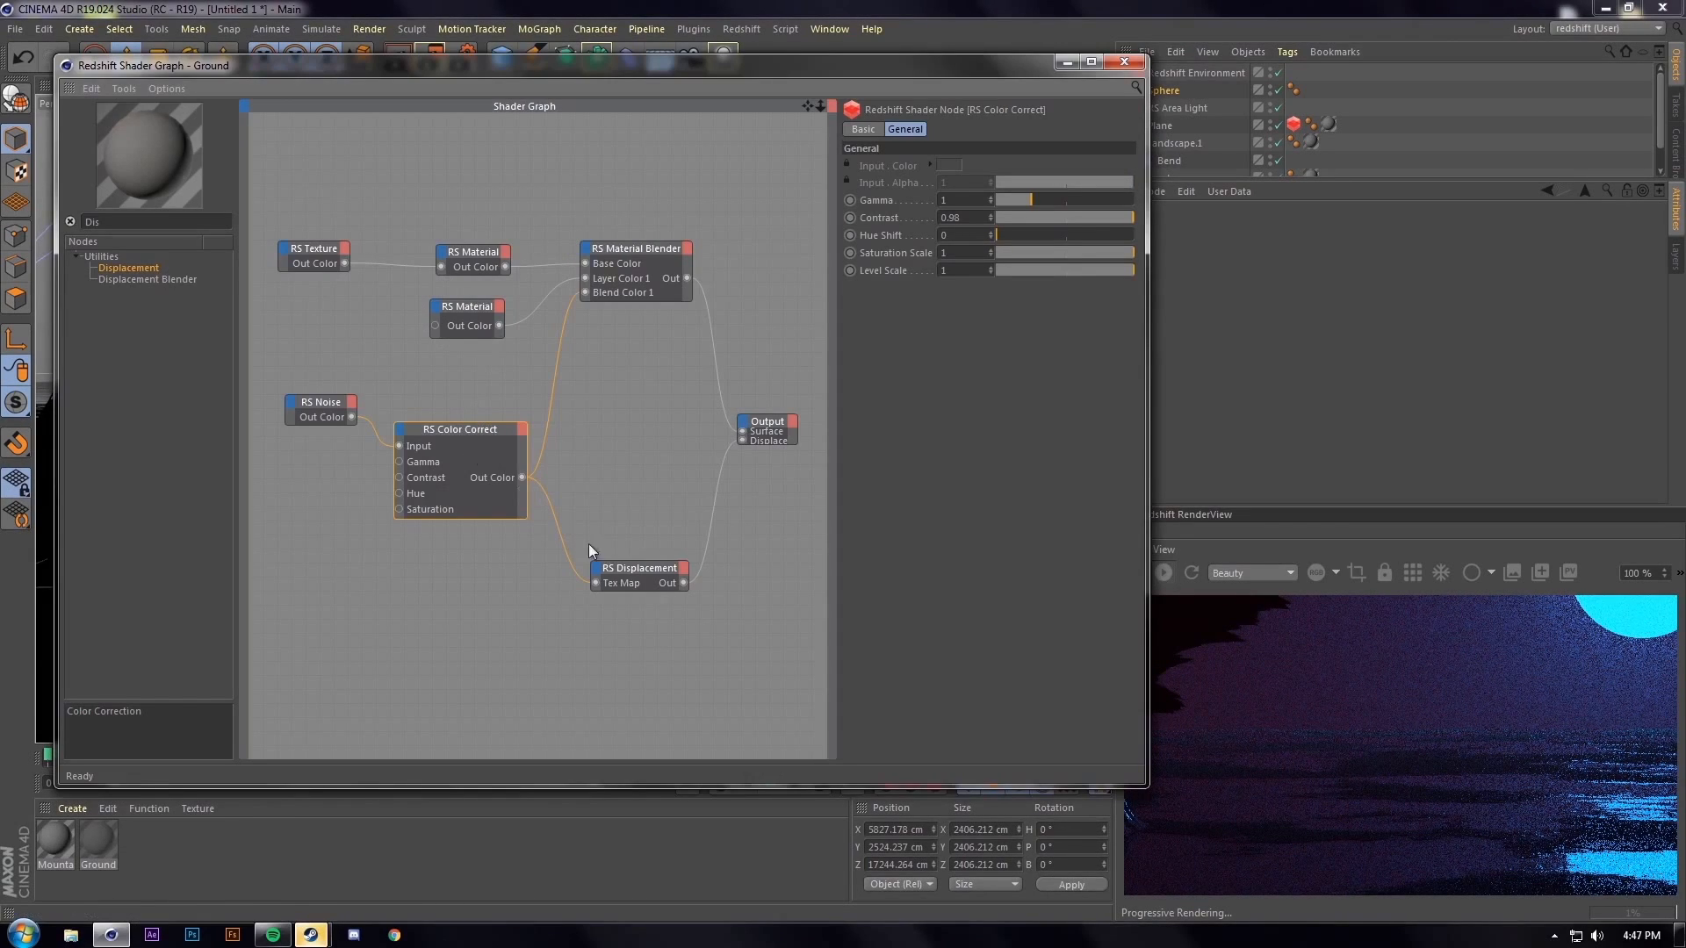
left_click_drag(627, 569, 644, 481)
left_click_drag(321, 402, 317, 429)
left_click_drag(311, 250, 320, 662, "ctrl")
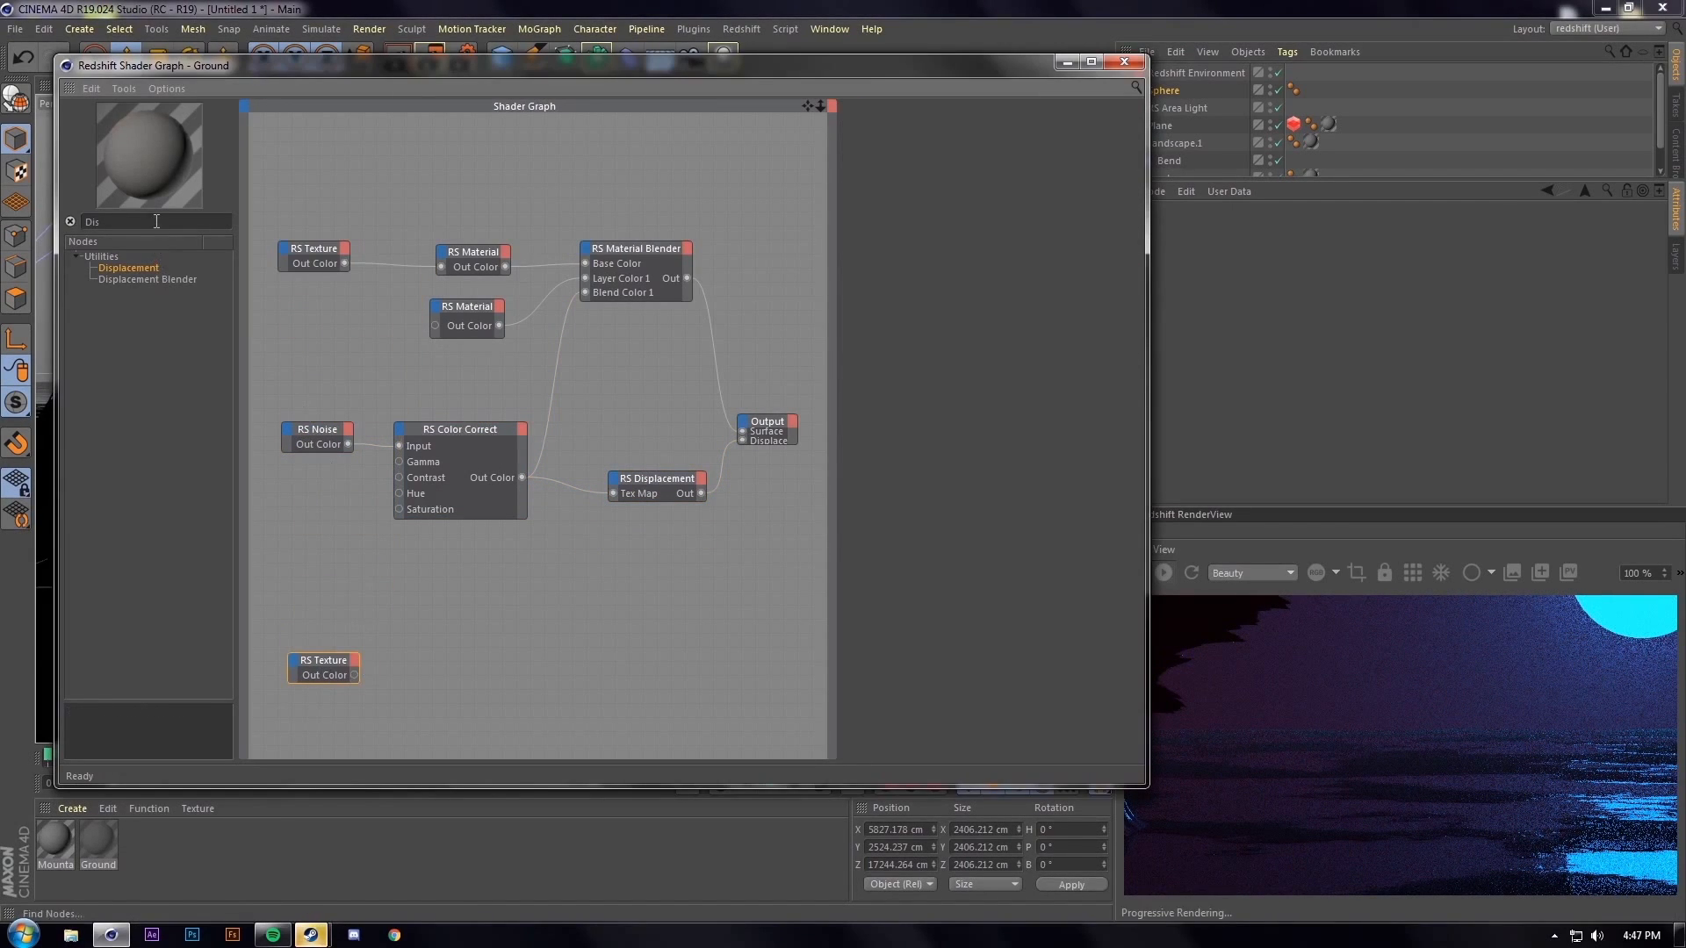
Add an RS Color Correct node fed by the texture copy, with Saturation Scale 0
key("BackSpace")
key("BackSpace")
key("BackSpace")
type("Color corr")
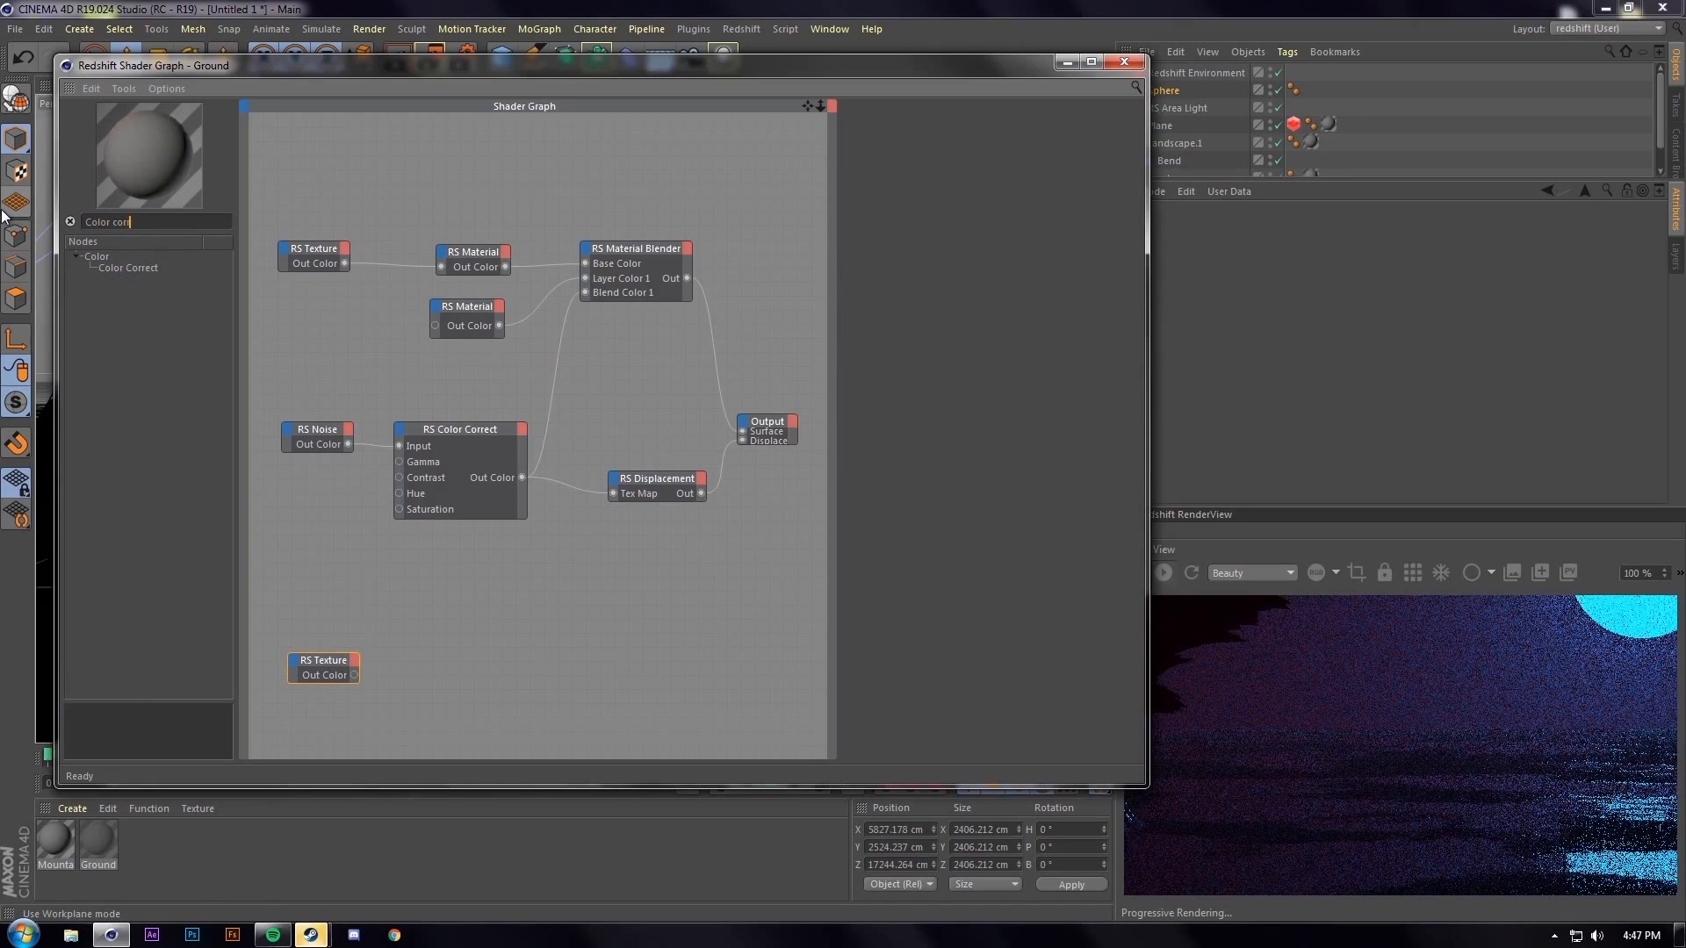
key("Return")
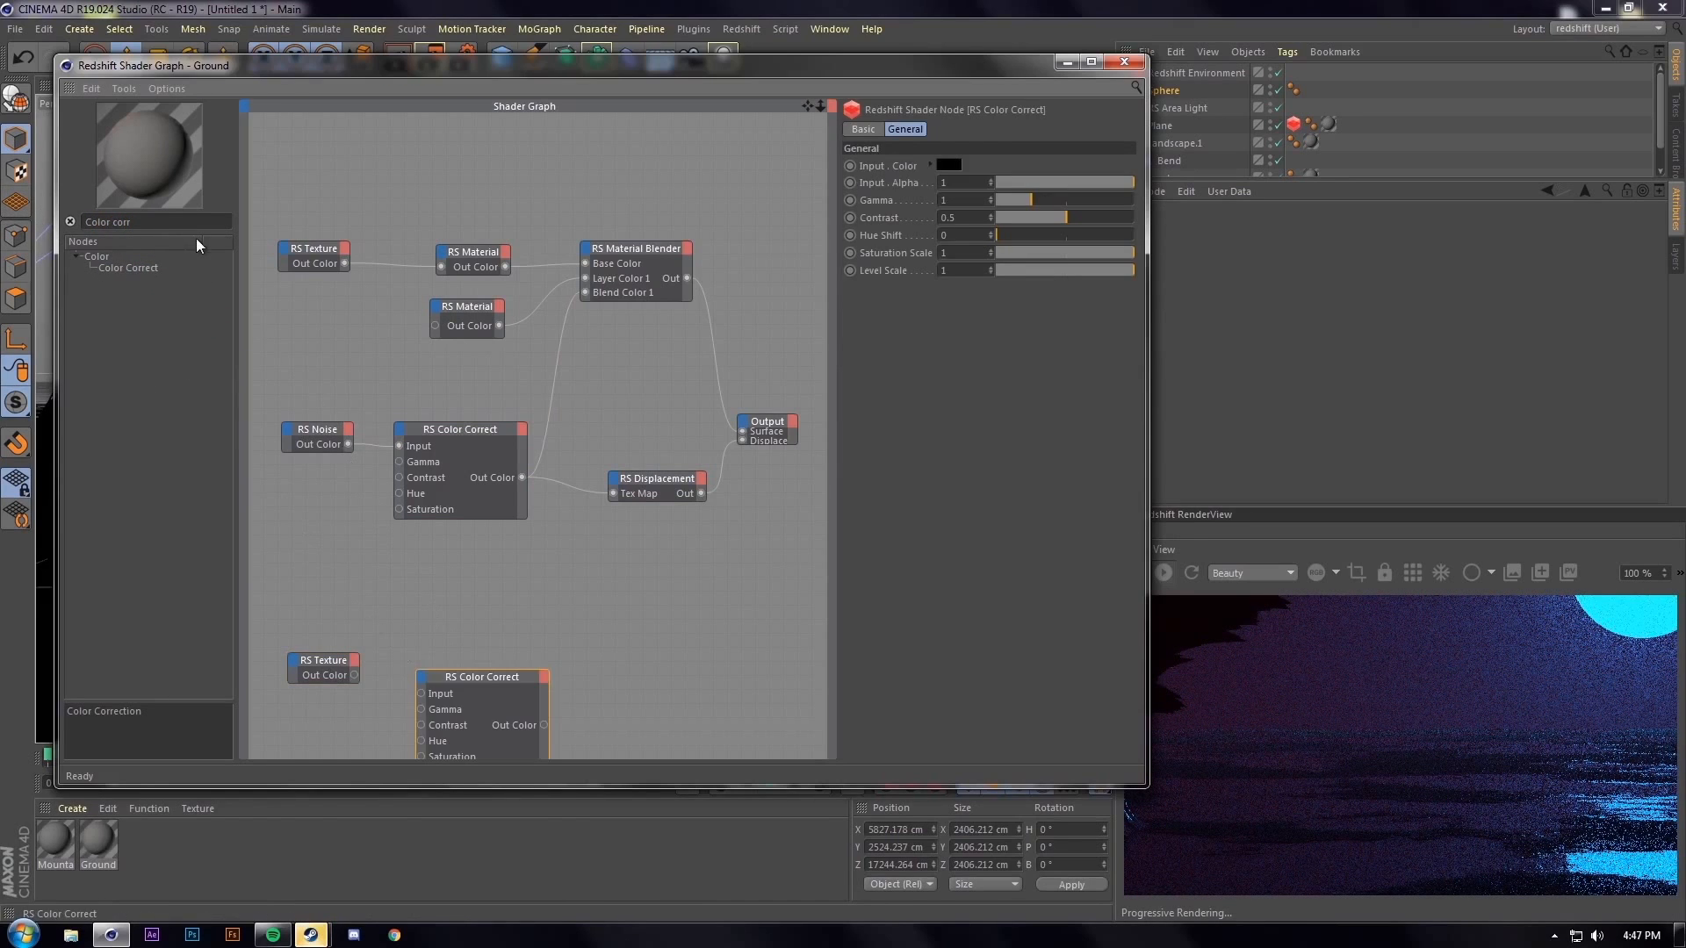
left_click_drag(498, 674, 519, 610)
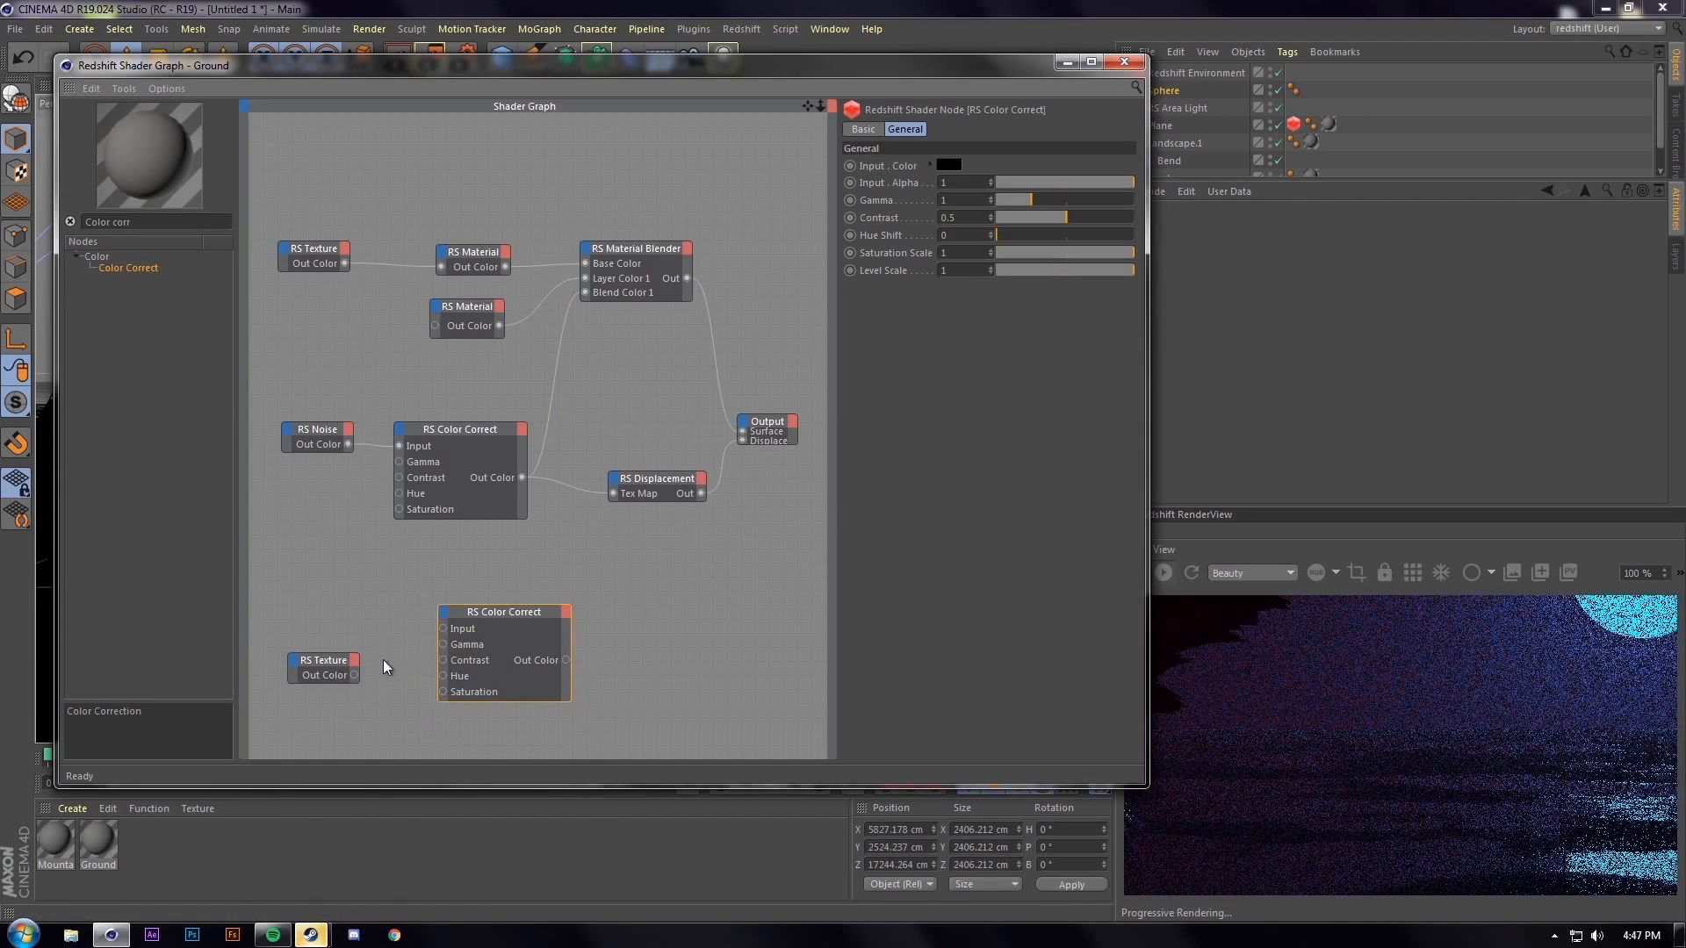
left_click_drag(354, 675, 442, 628)
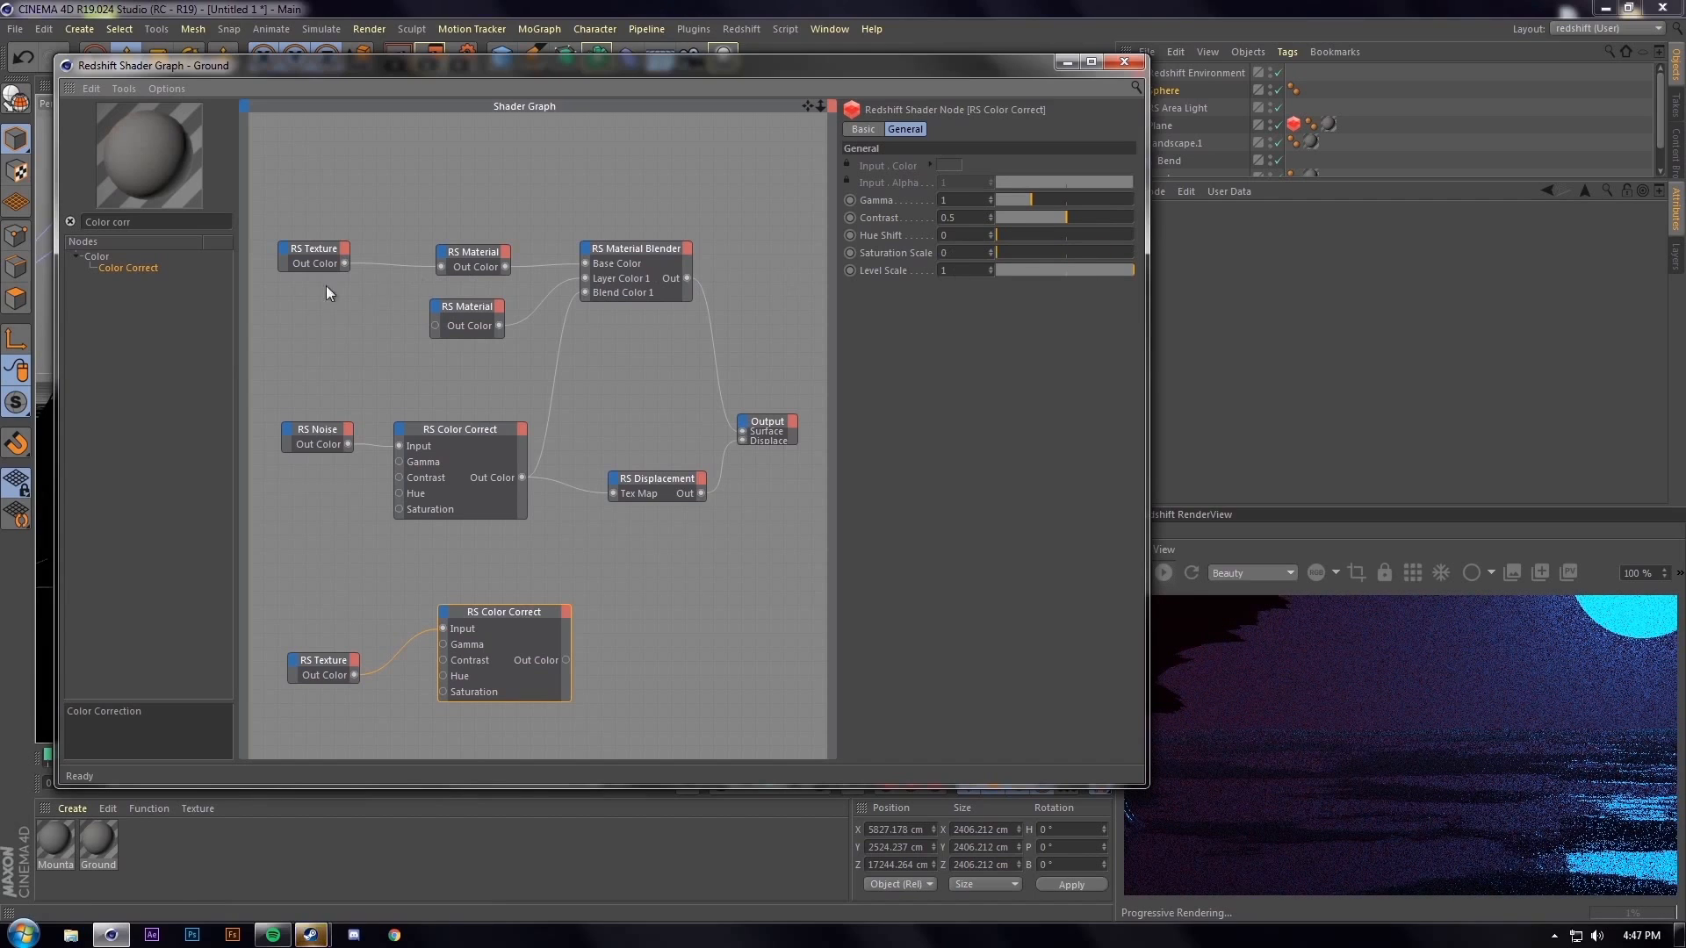
left_click(341, 670)
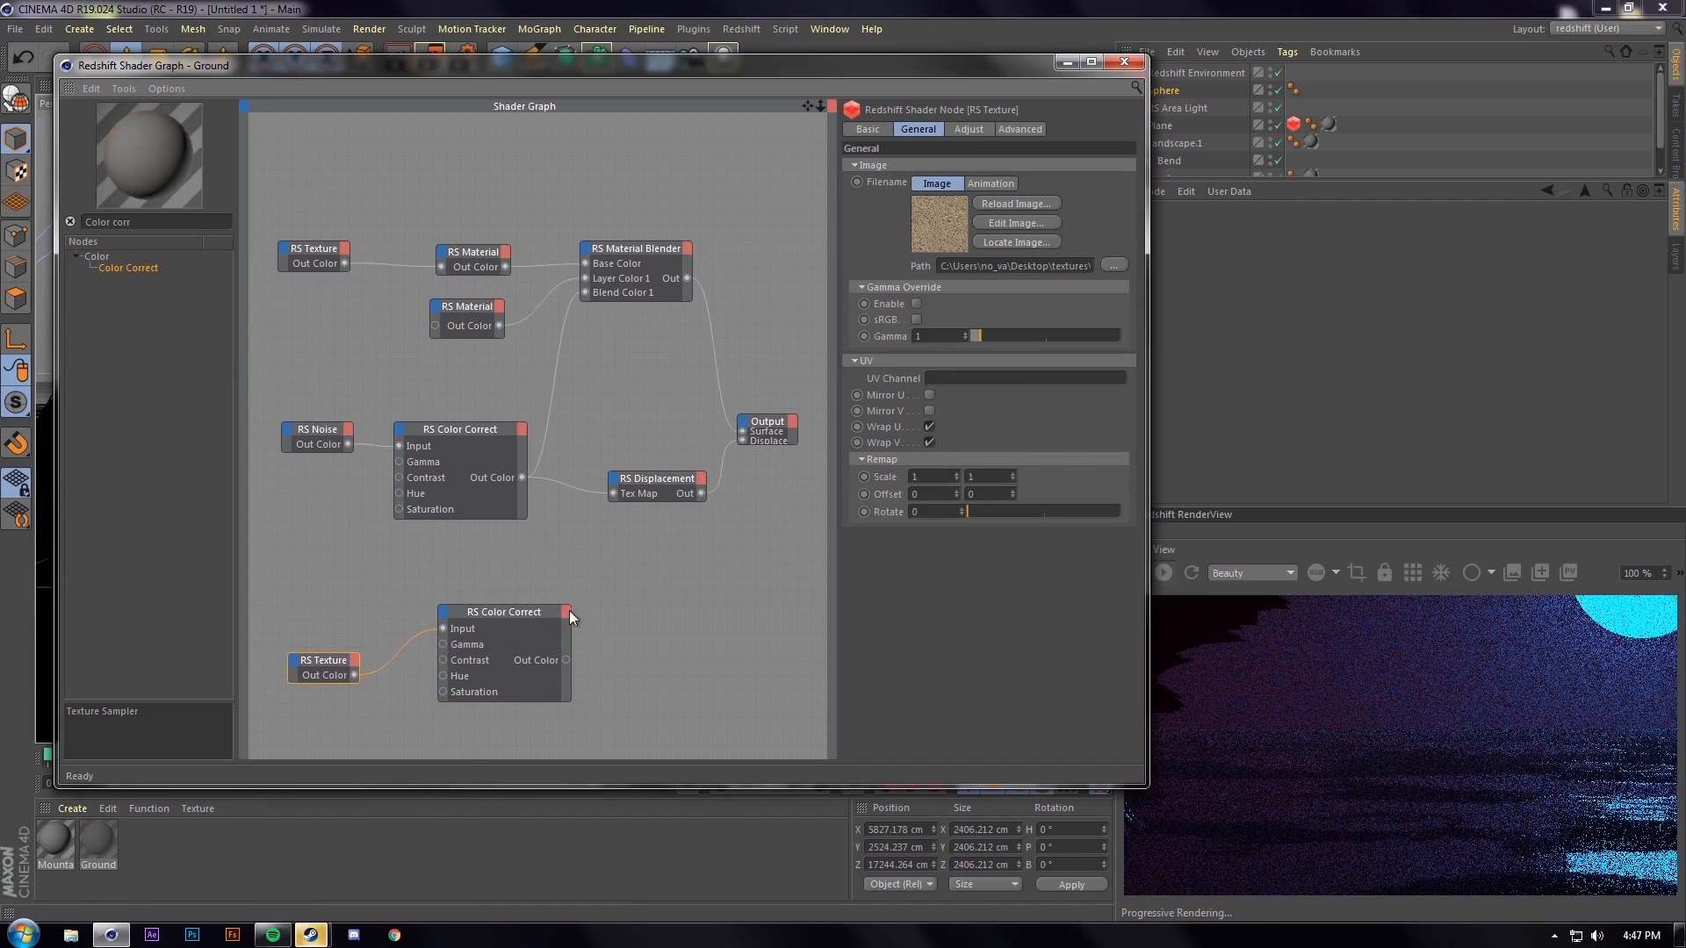
left_click(511, 630)
left_click_drag(135, 222, 1, 213)
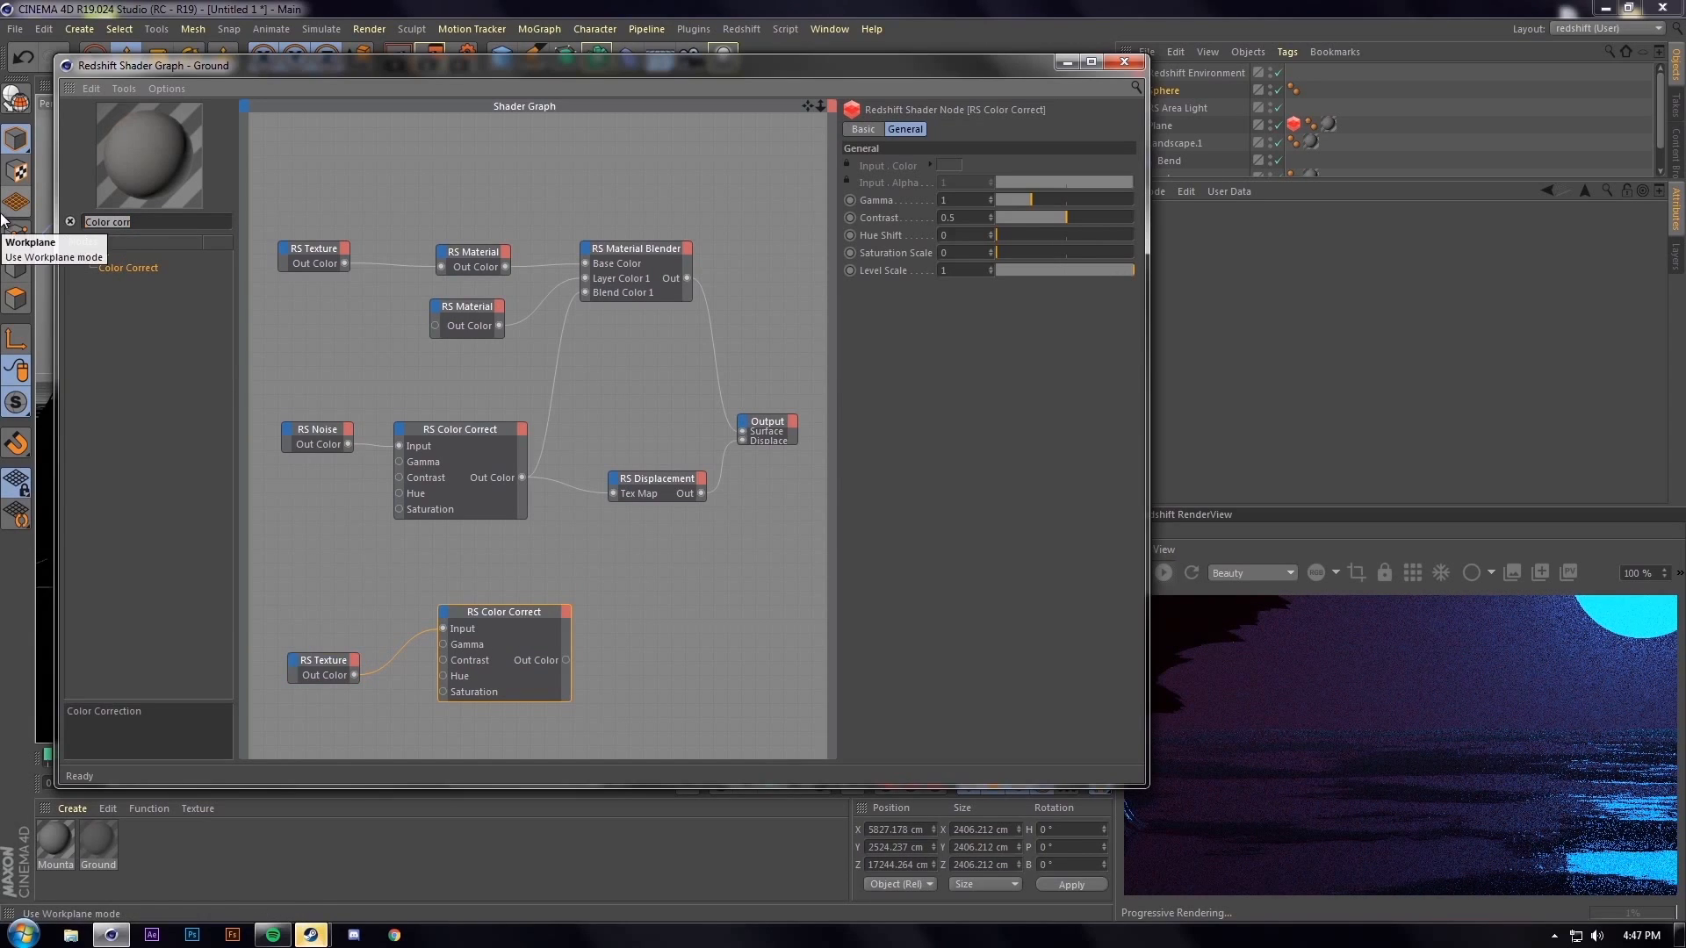
Add an RS Bump Map (height scale 3) between Color Correct and the top RS Material's Bump Input
type("bump map")
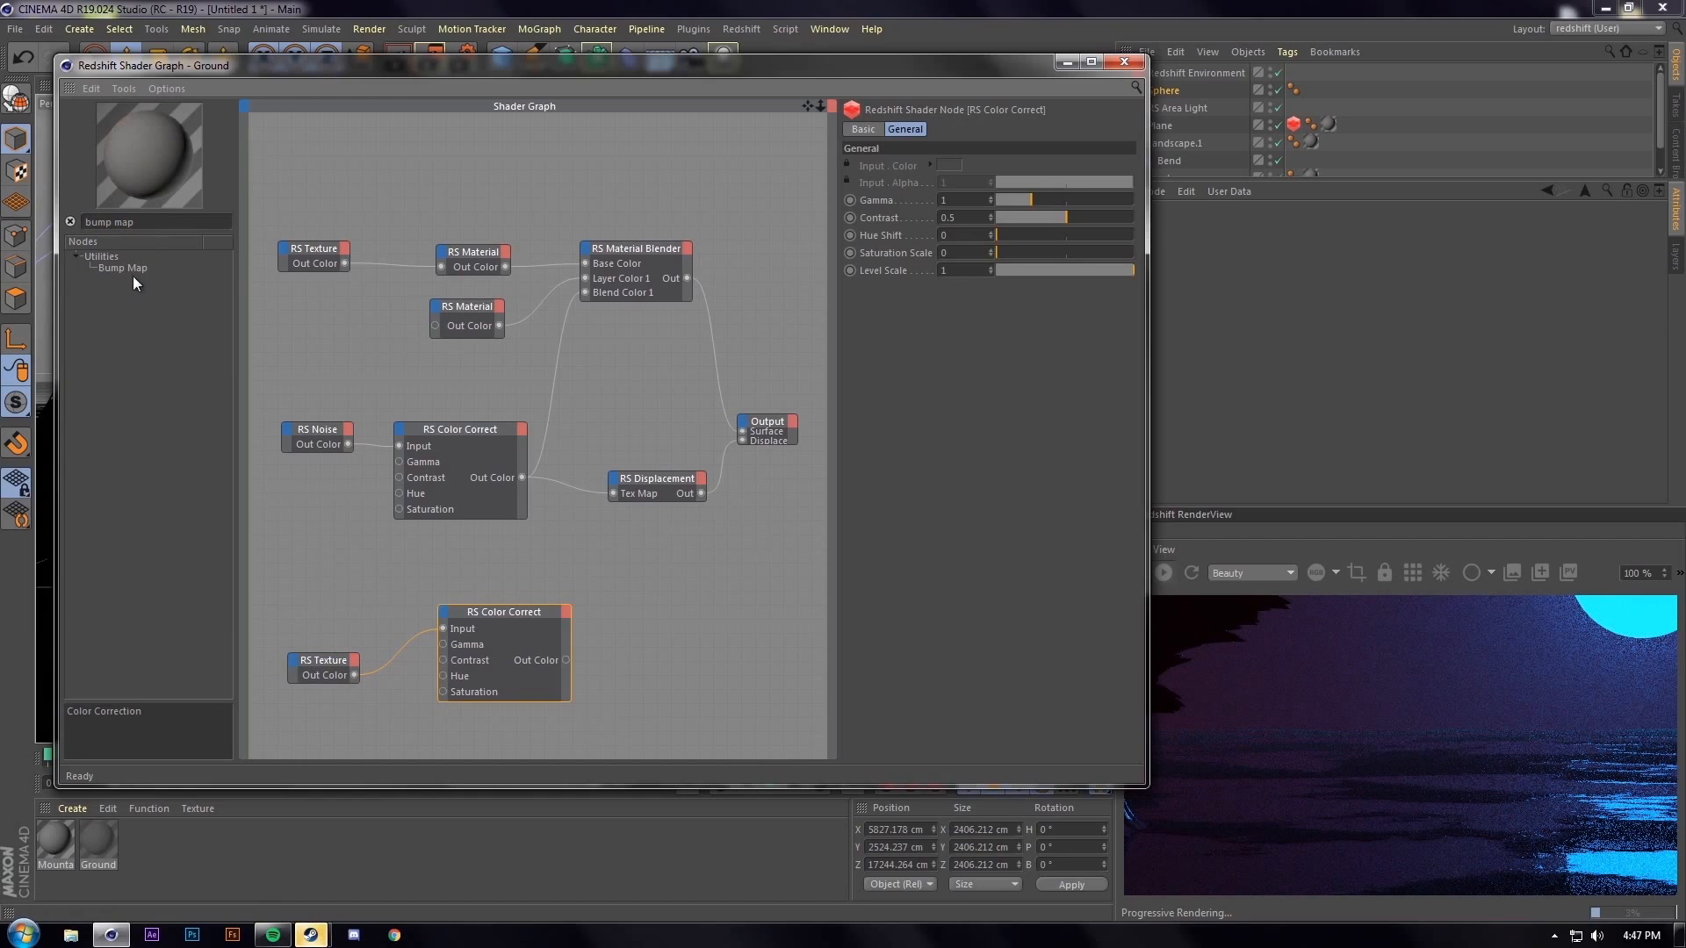
left_click_drag(124, 269, 713, 647)
left_click_drag(565, 661, 446, 255)
left_click(781, 667)
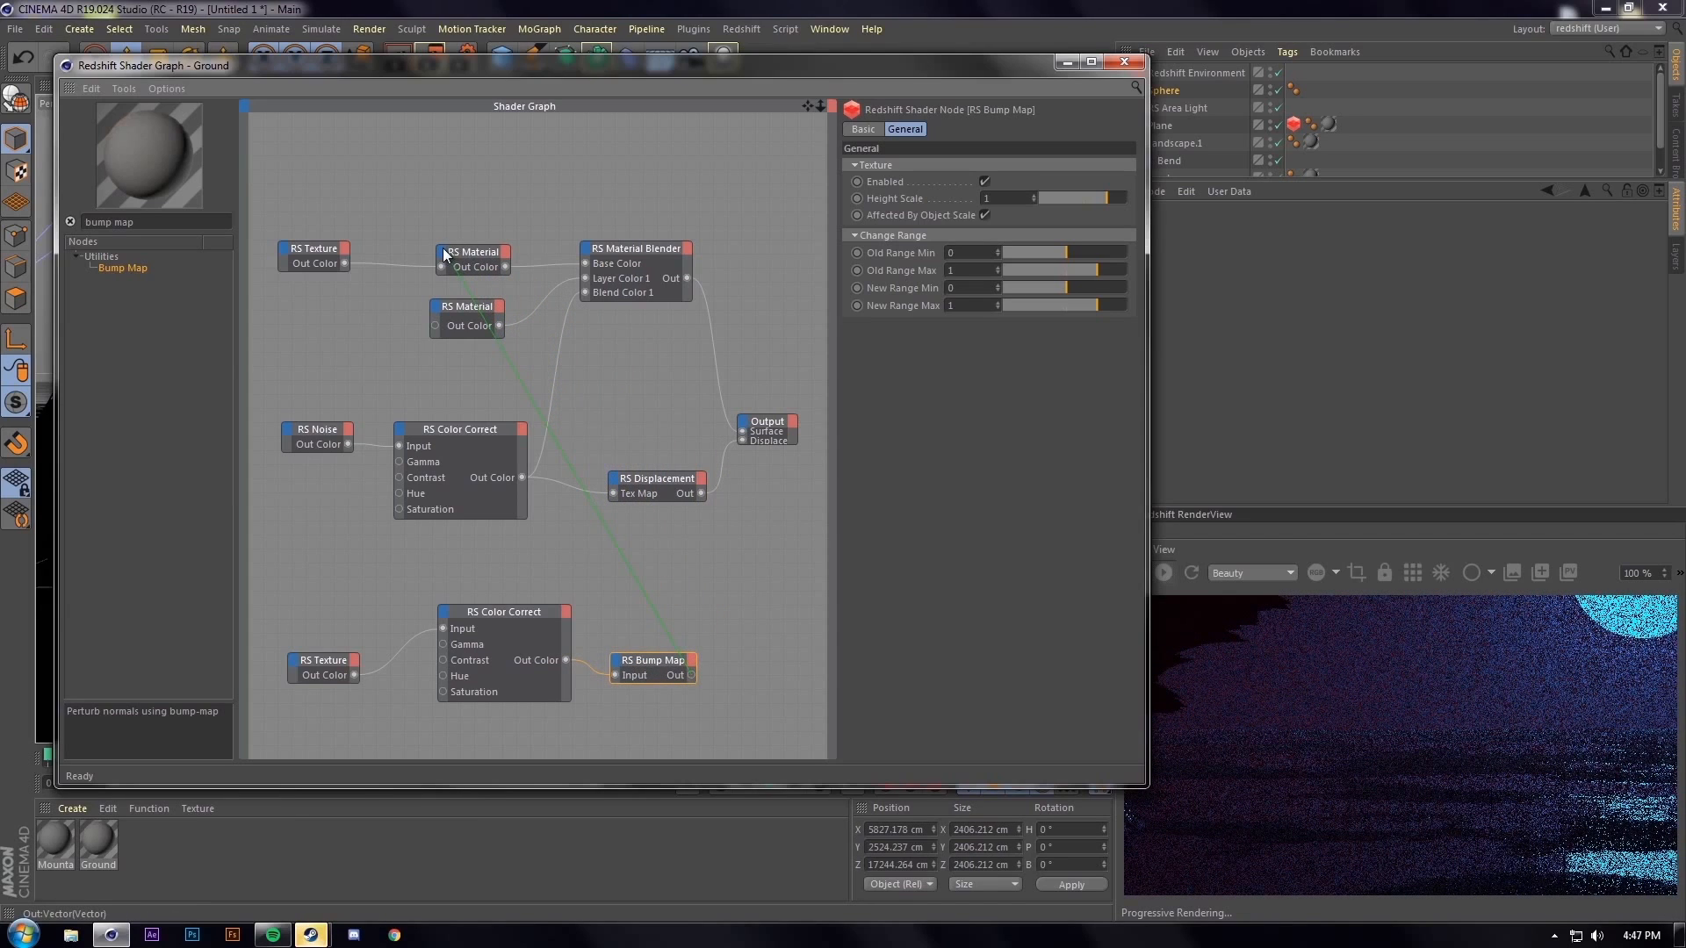
left_click_drag(446, 255, 447, 257)
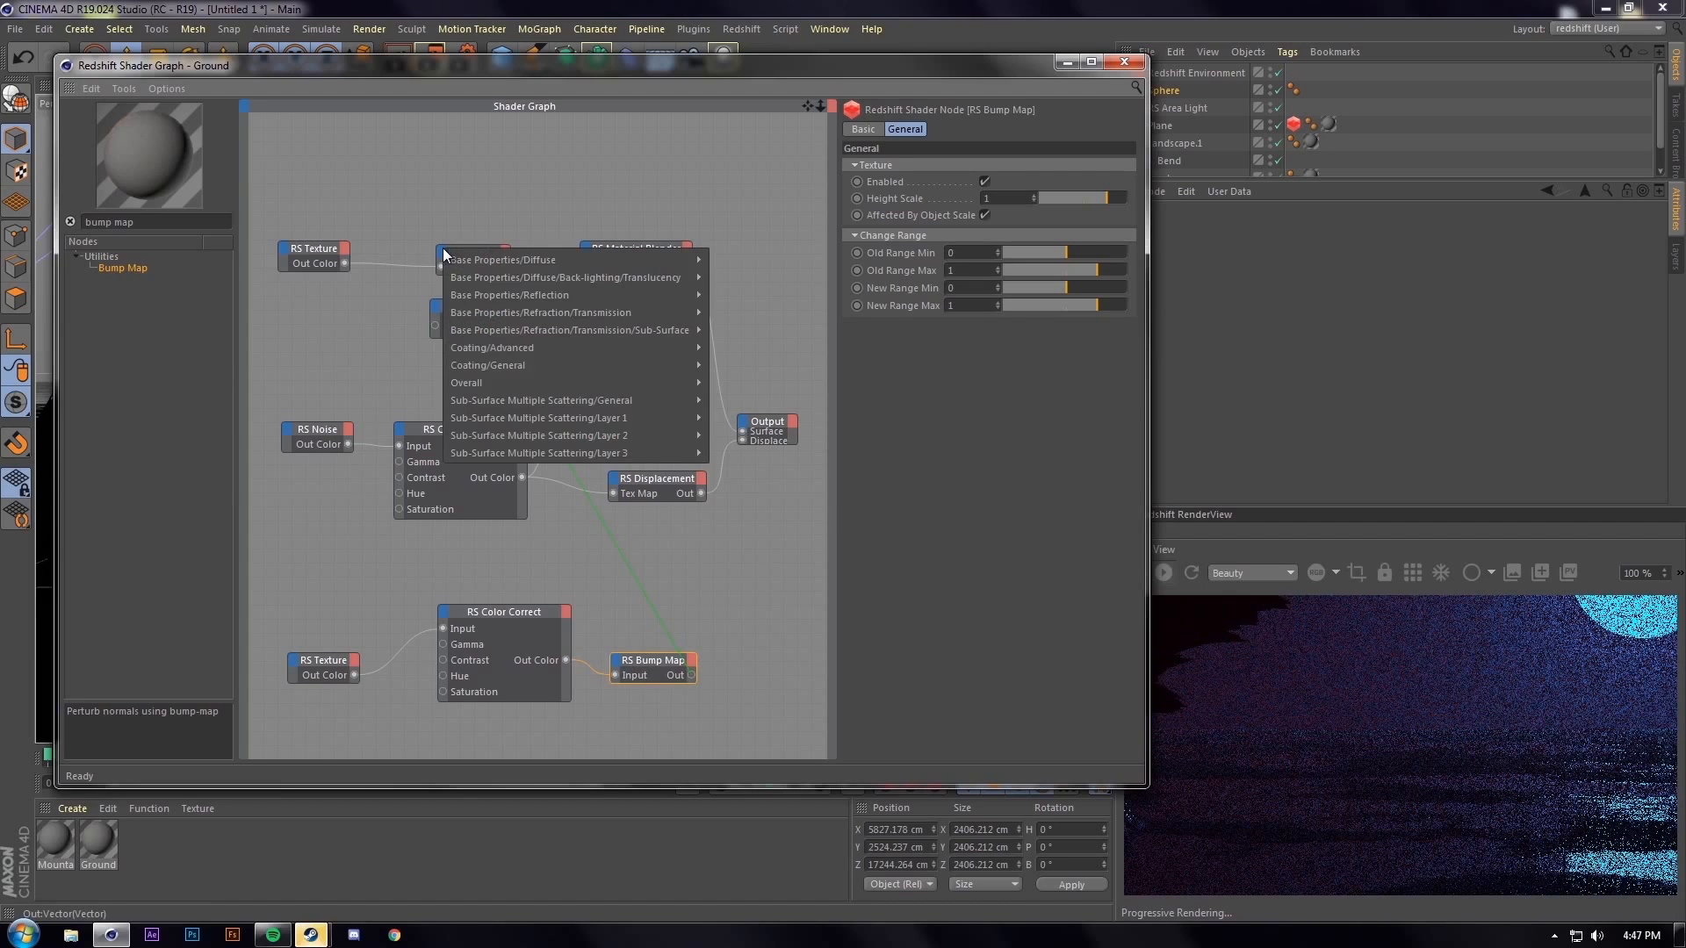
mouse_move(559, 383)
left_click(764, 443)
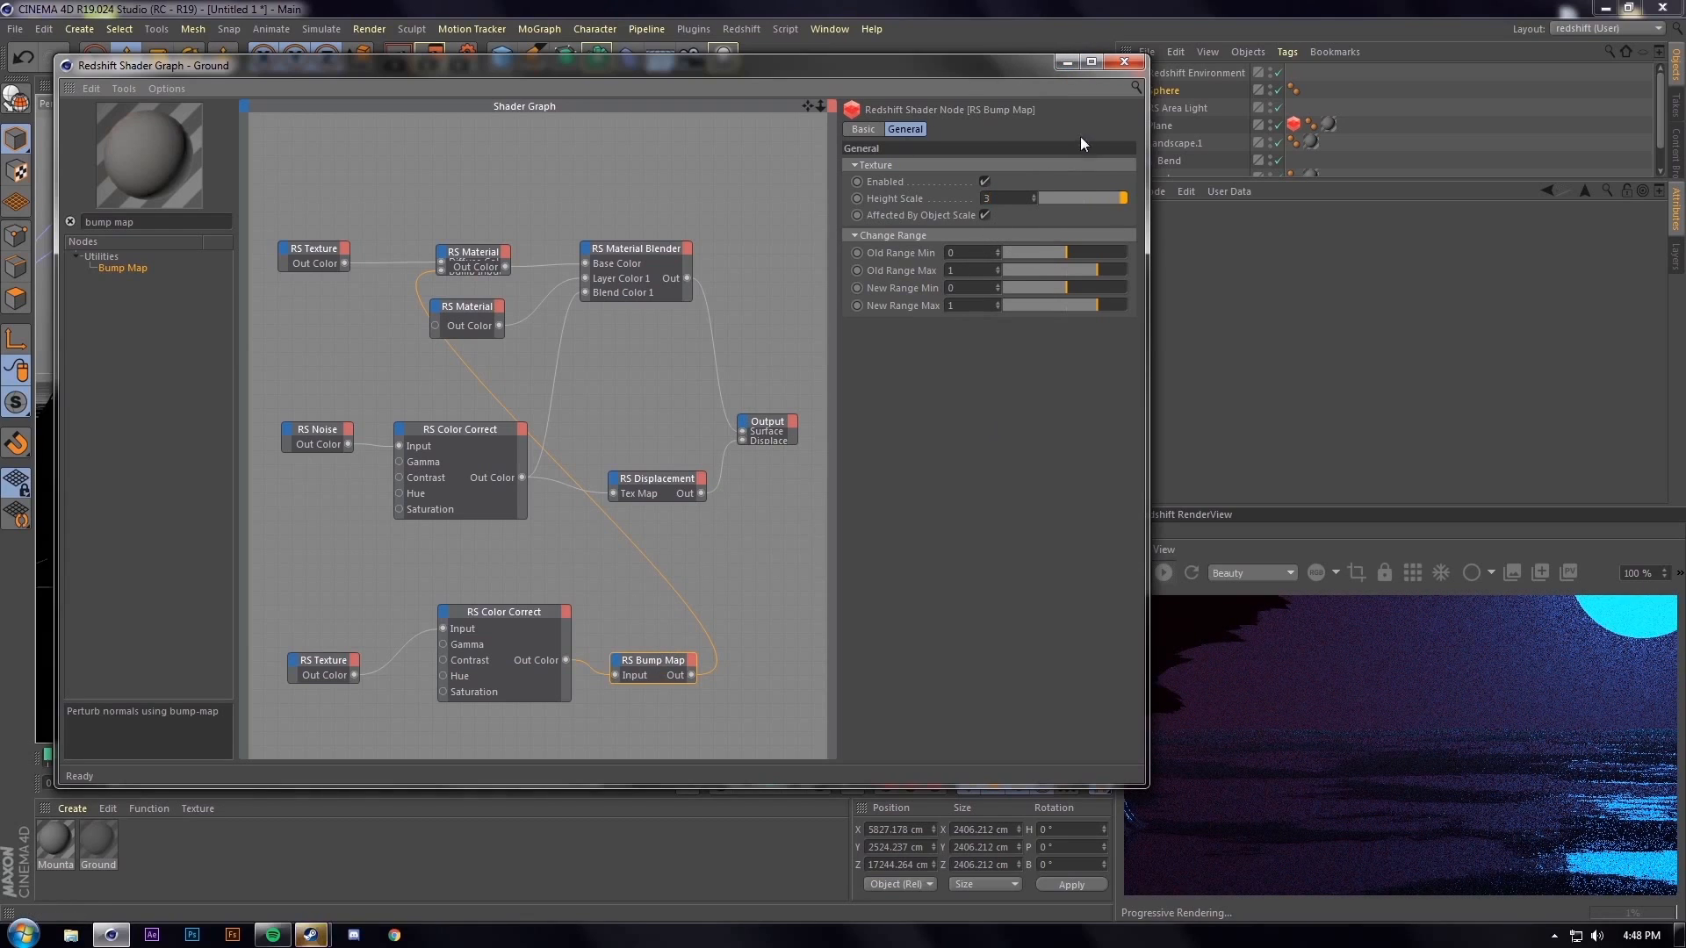
Render a test frame, pan to the moon reflection, then close the viewer and stop rendering
left_click(1068, 63)
left_click(431, 58)
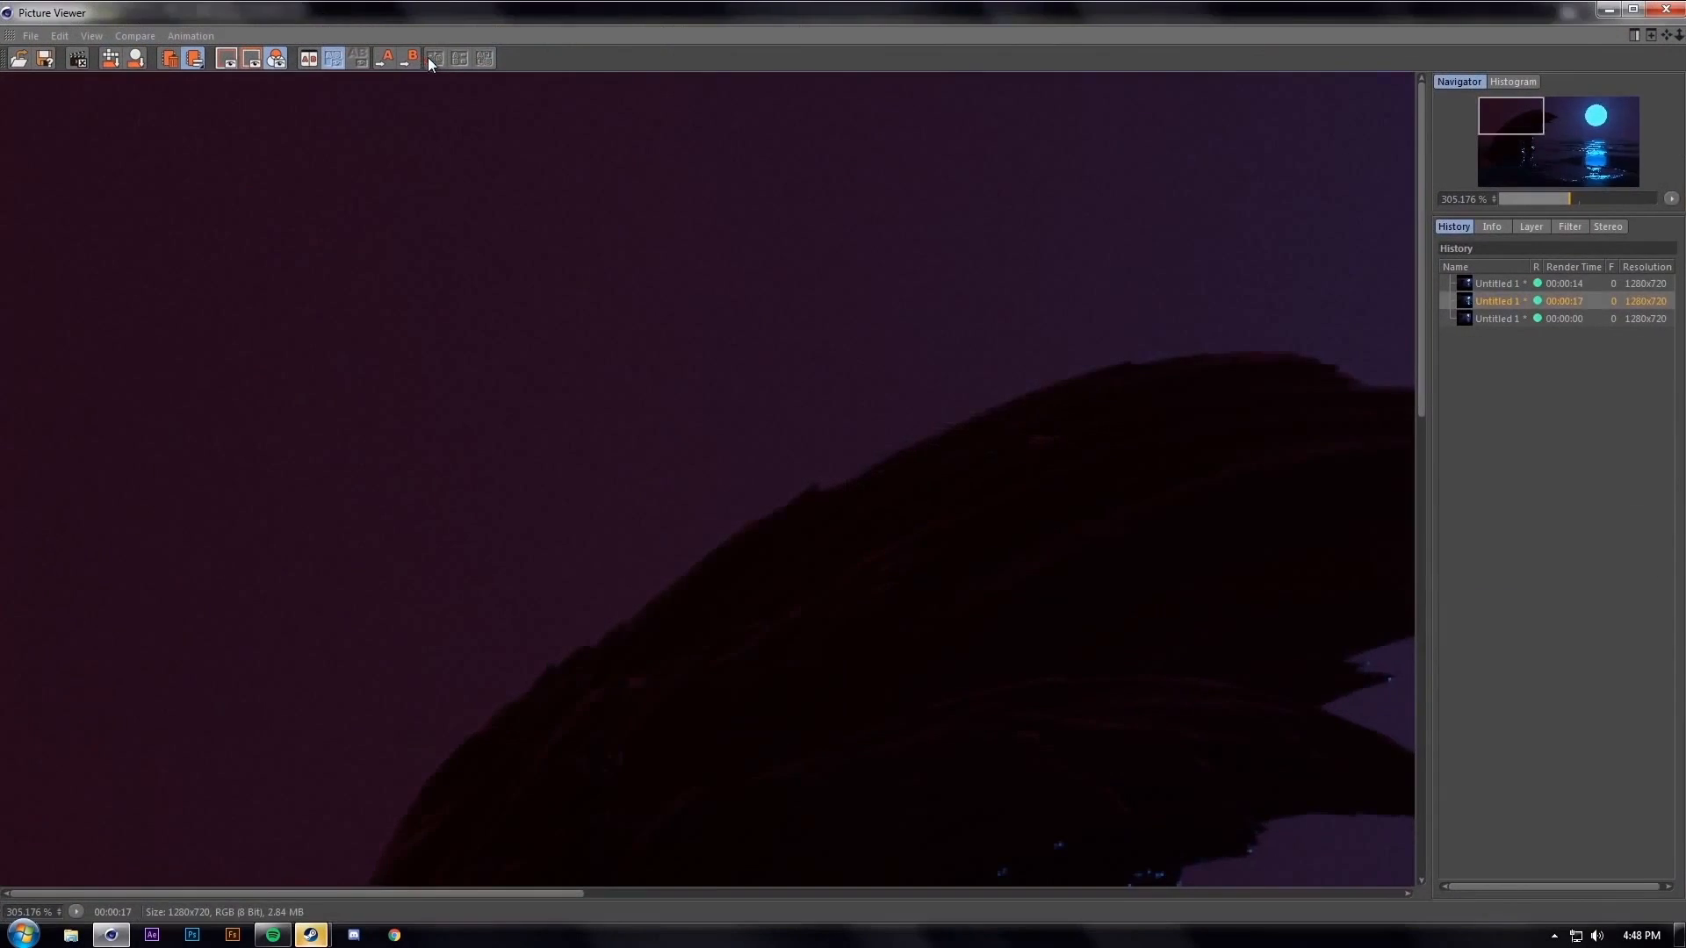
scroll(499, 405, "up", 3)
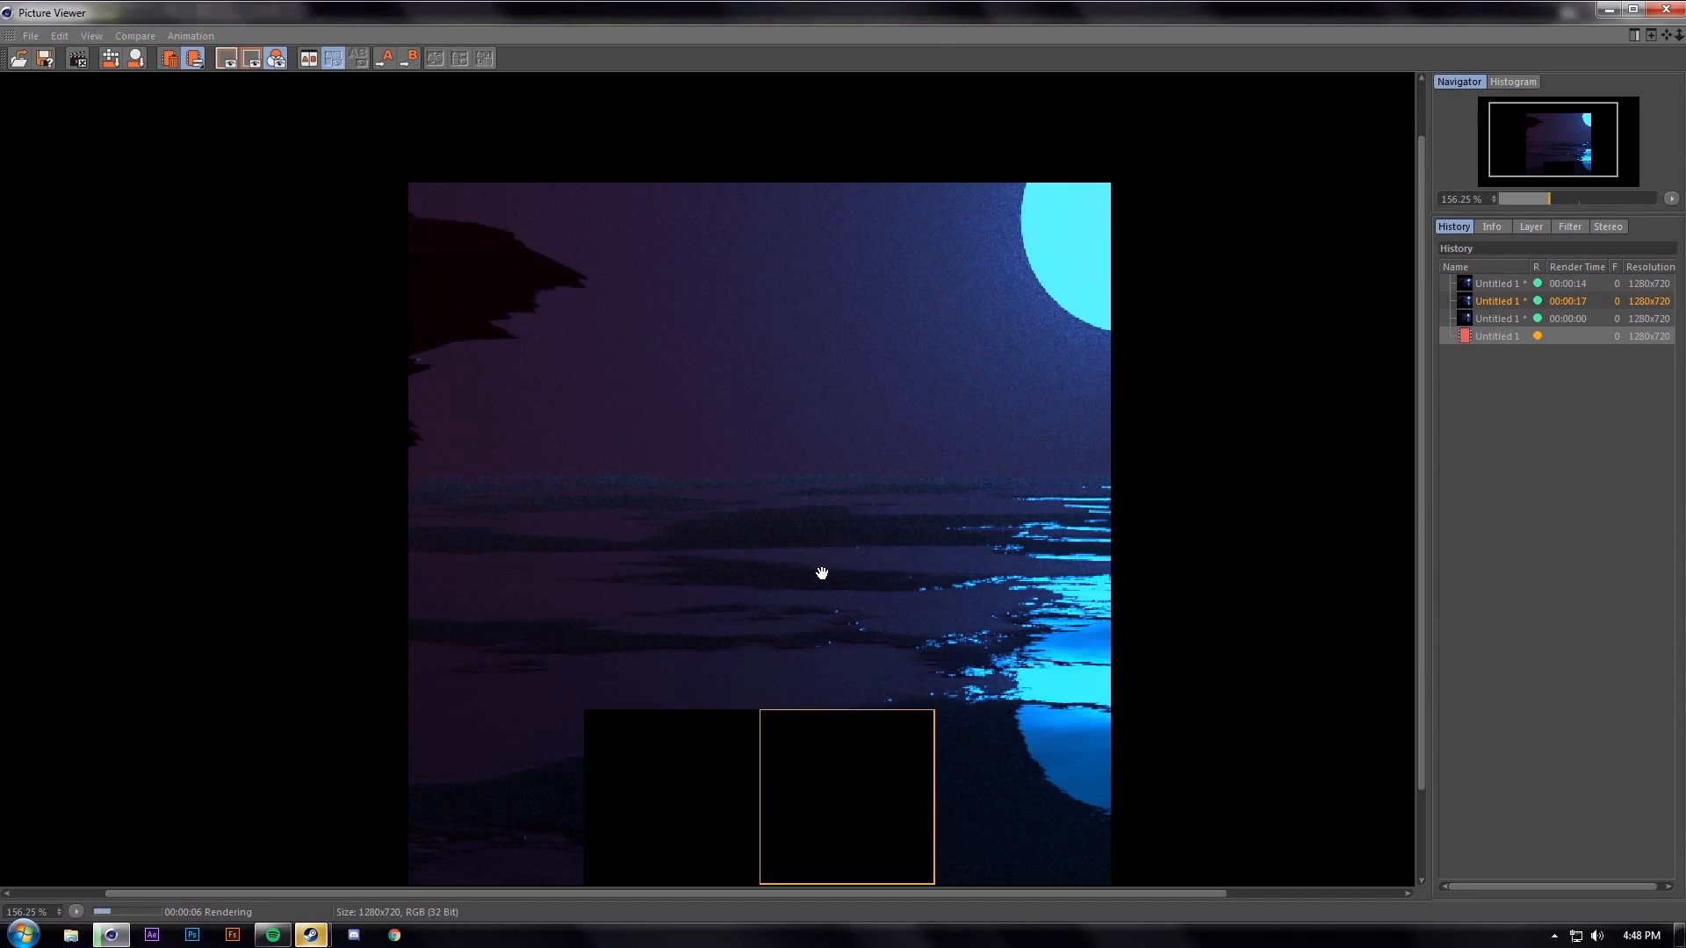
left_click_drag(904, 658, 737, 488)
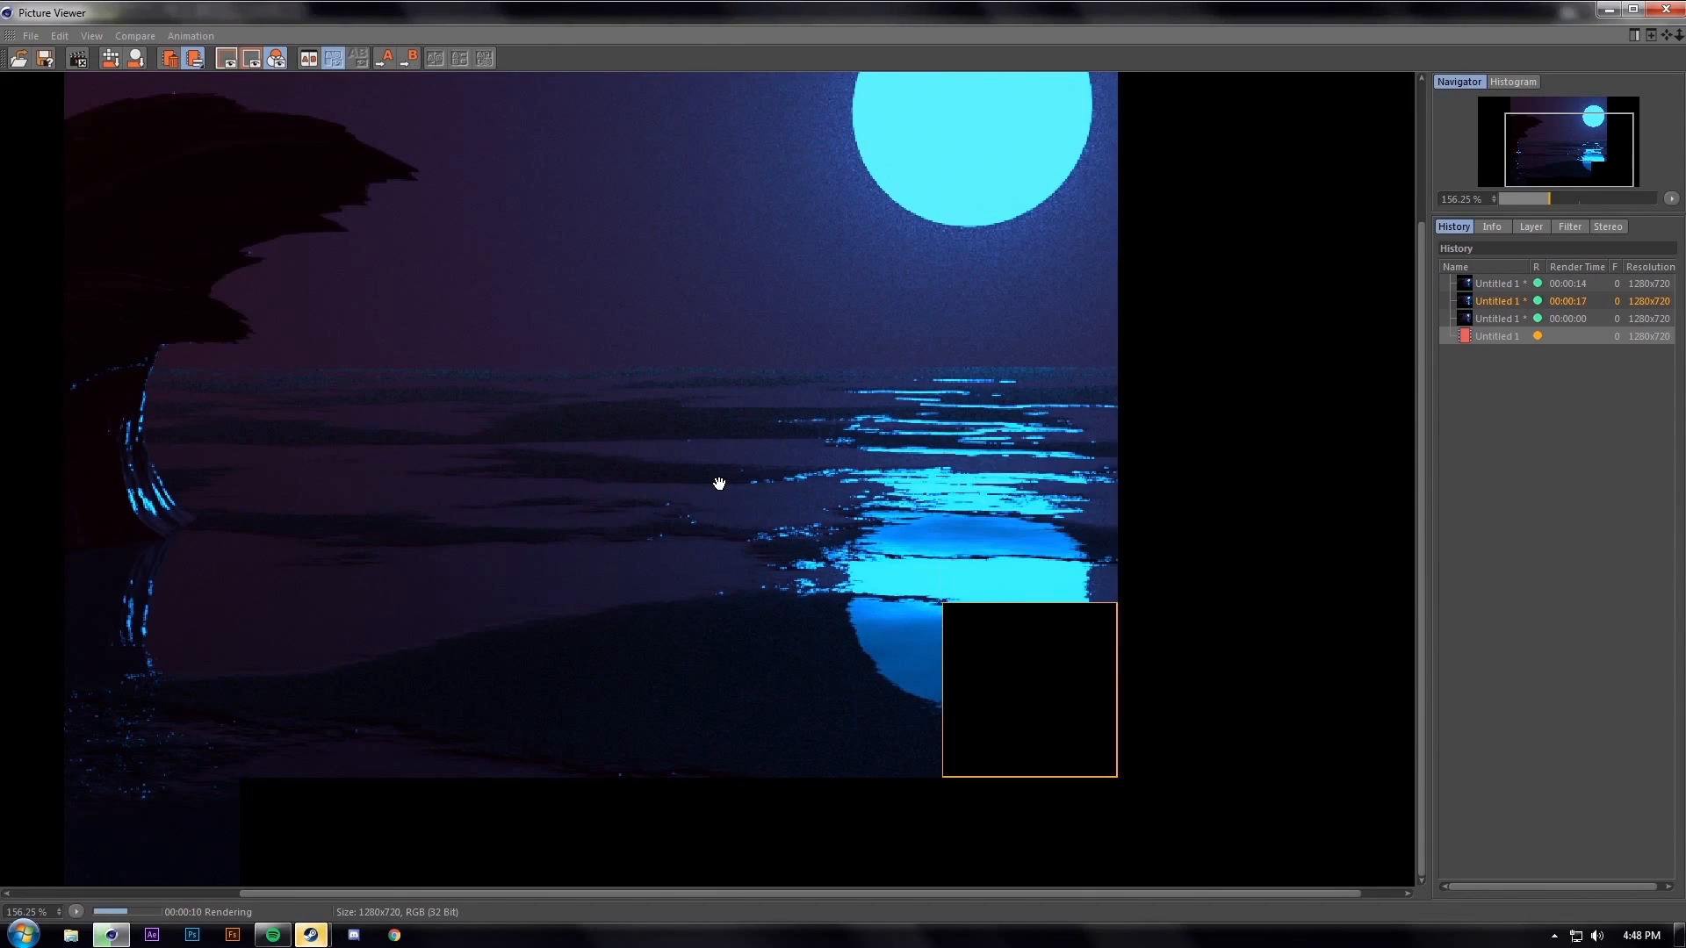
left_click(1486, 337)
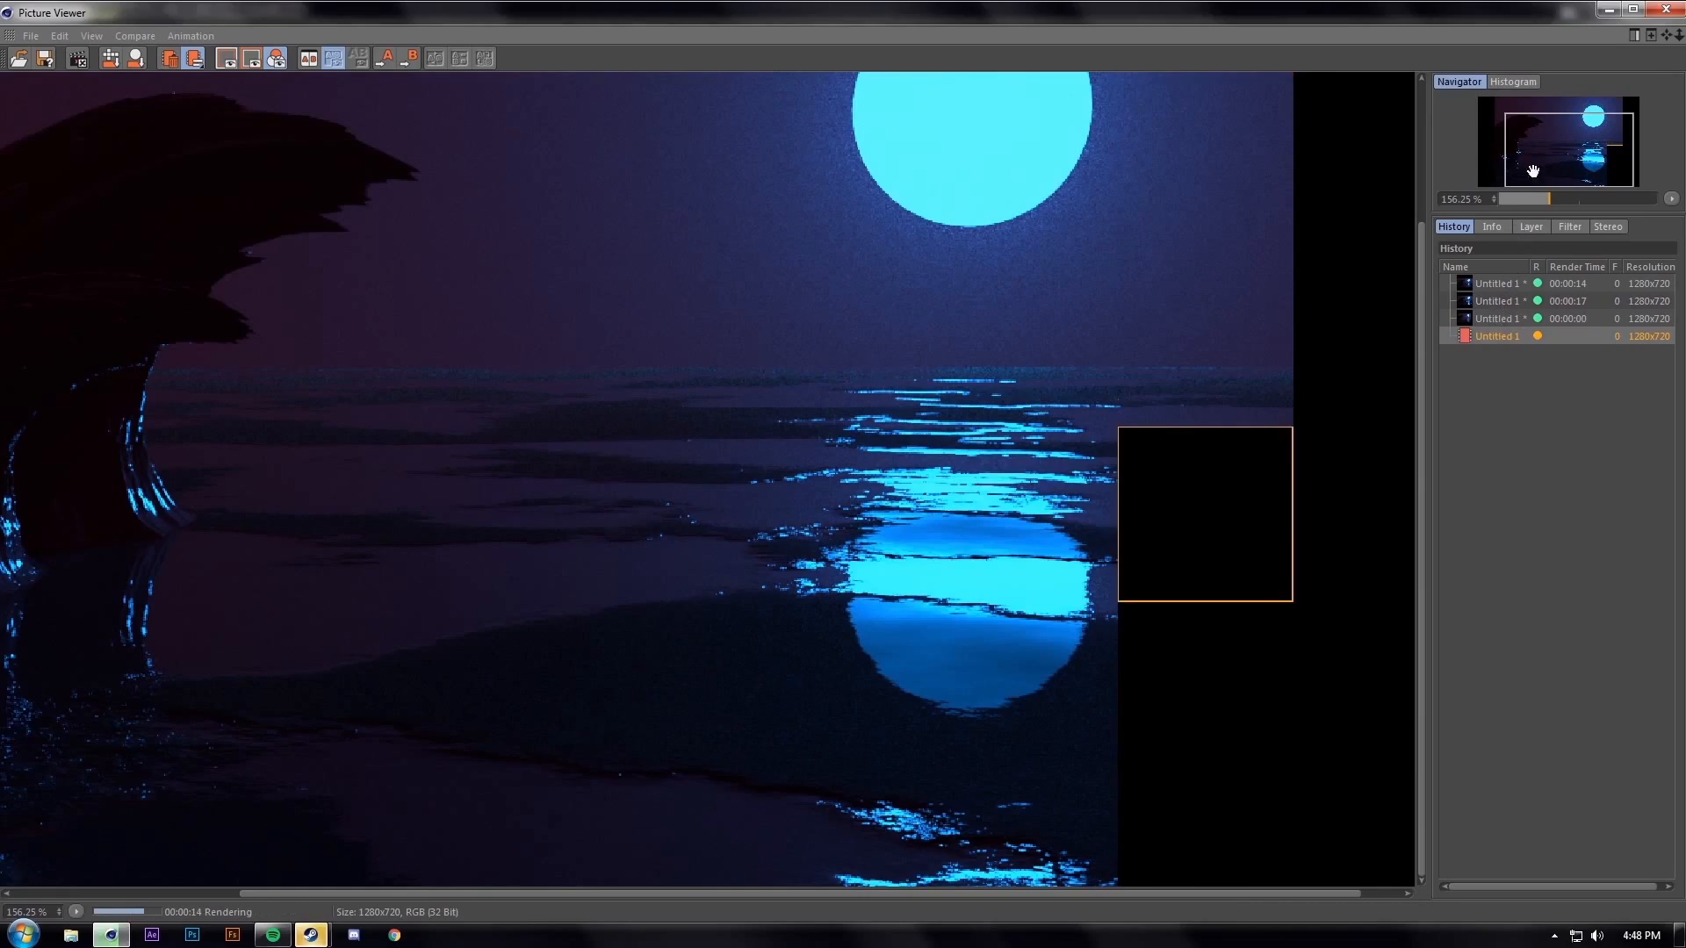
left_click(1664, 13)
left_click(839, 536)
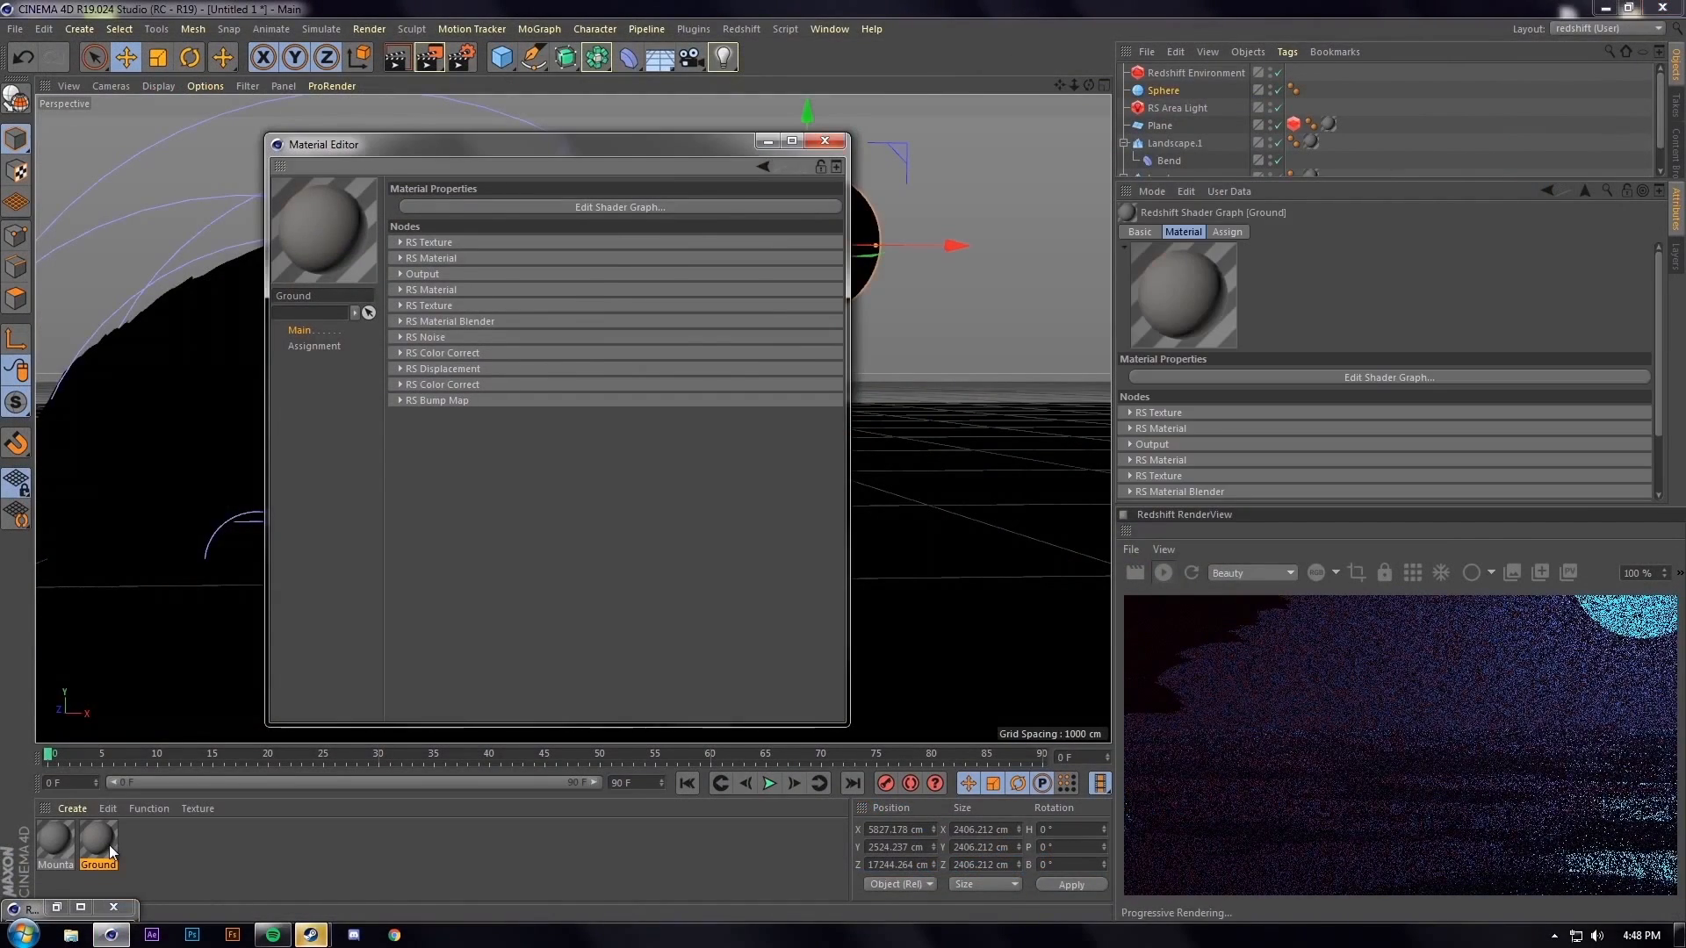
Set the top RS Material's reflection weight and roughness to 0 in the Ground graph
left_click(619, 207)
left_click(468, 272)
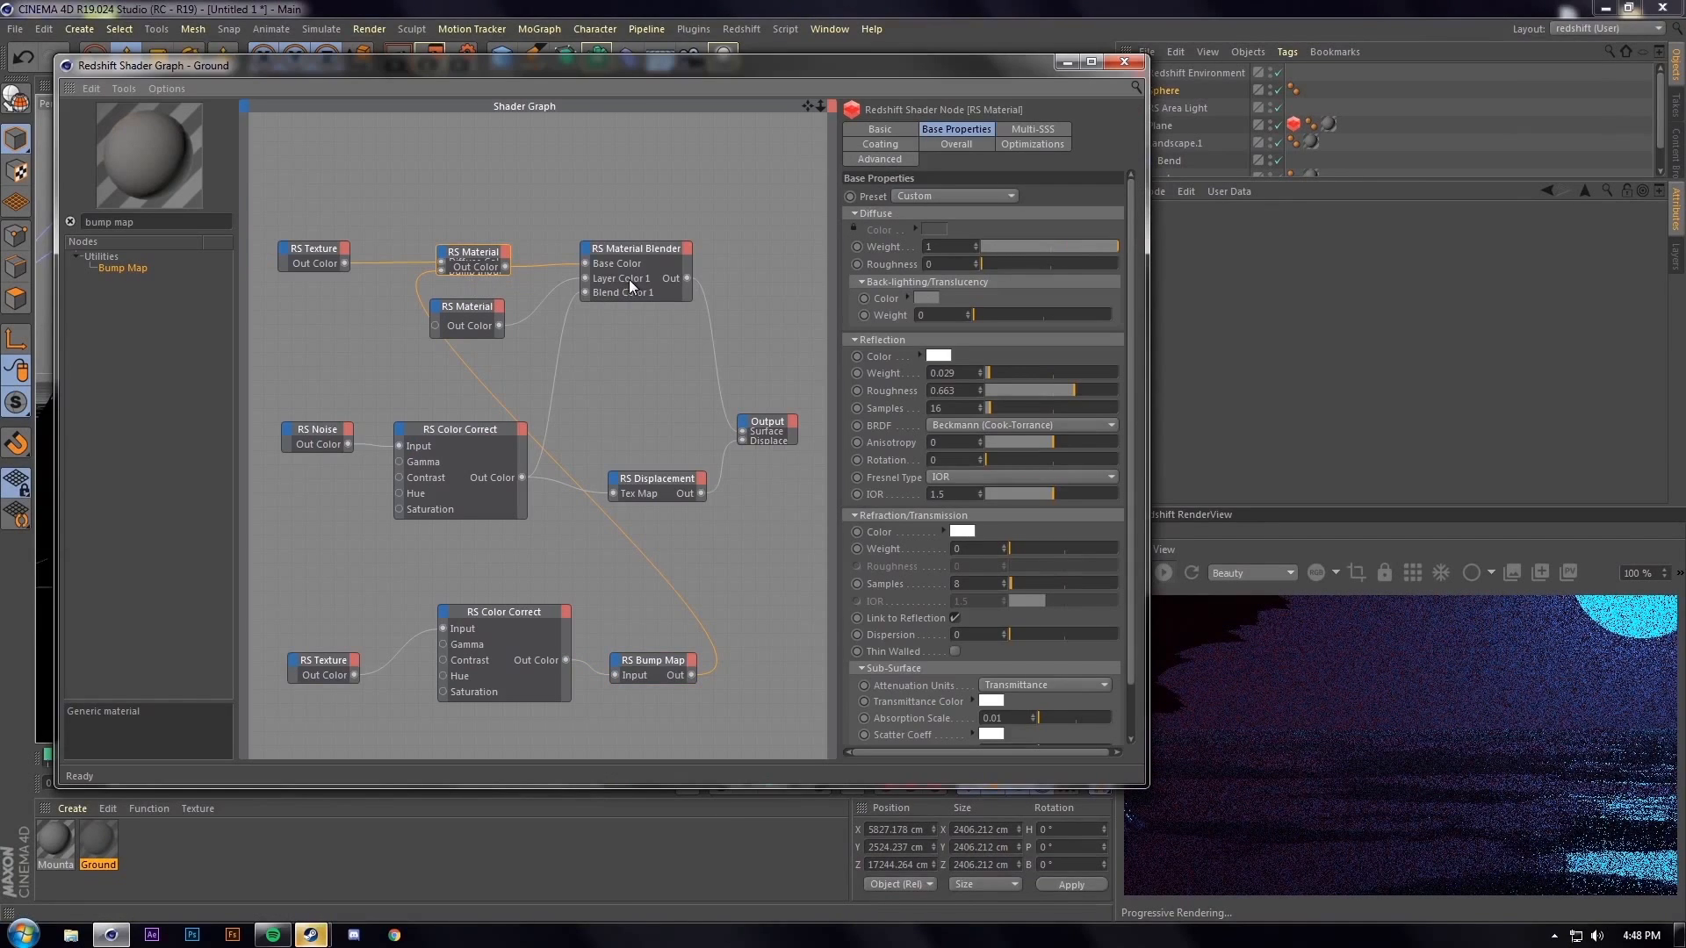
left_click_drag(1034, 390, 935, 392)
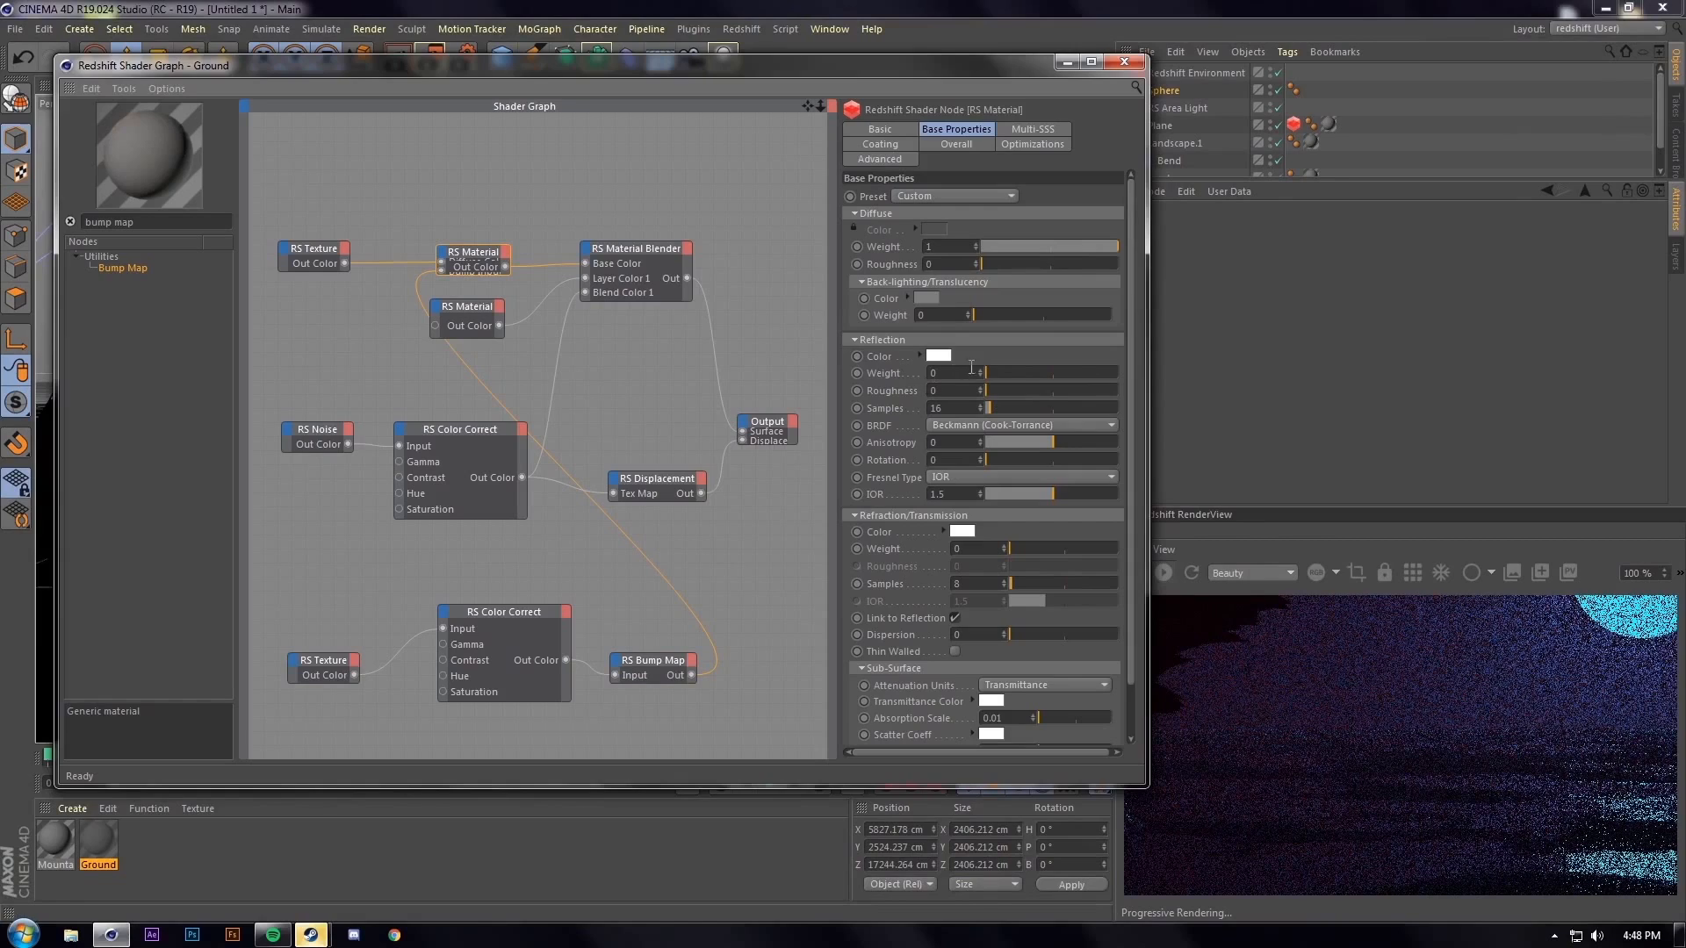
left_click(1066, 65)
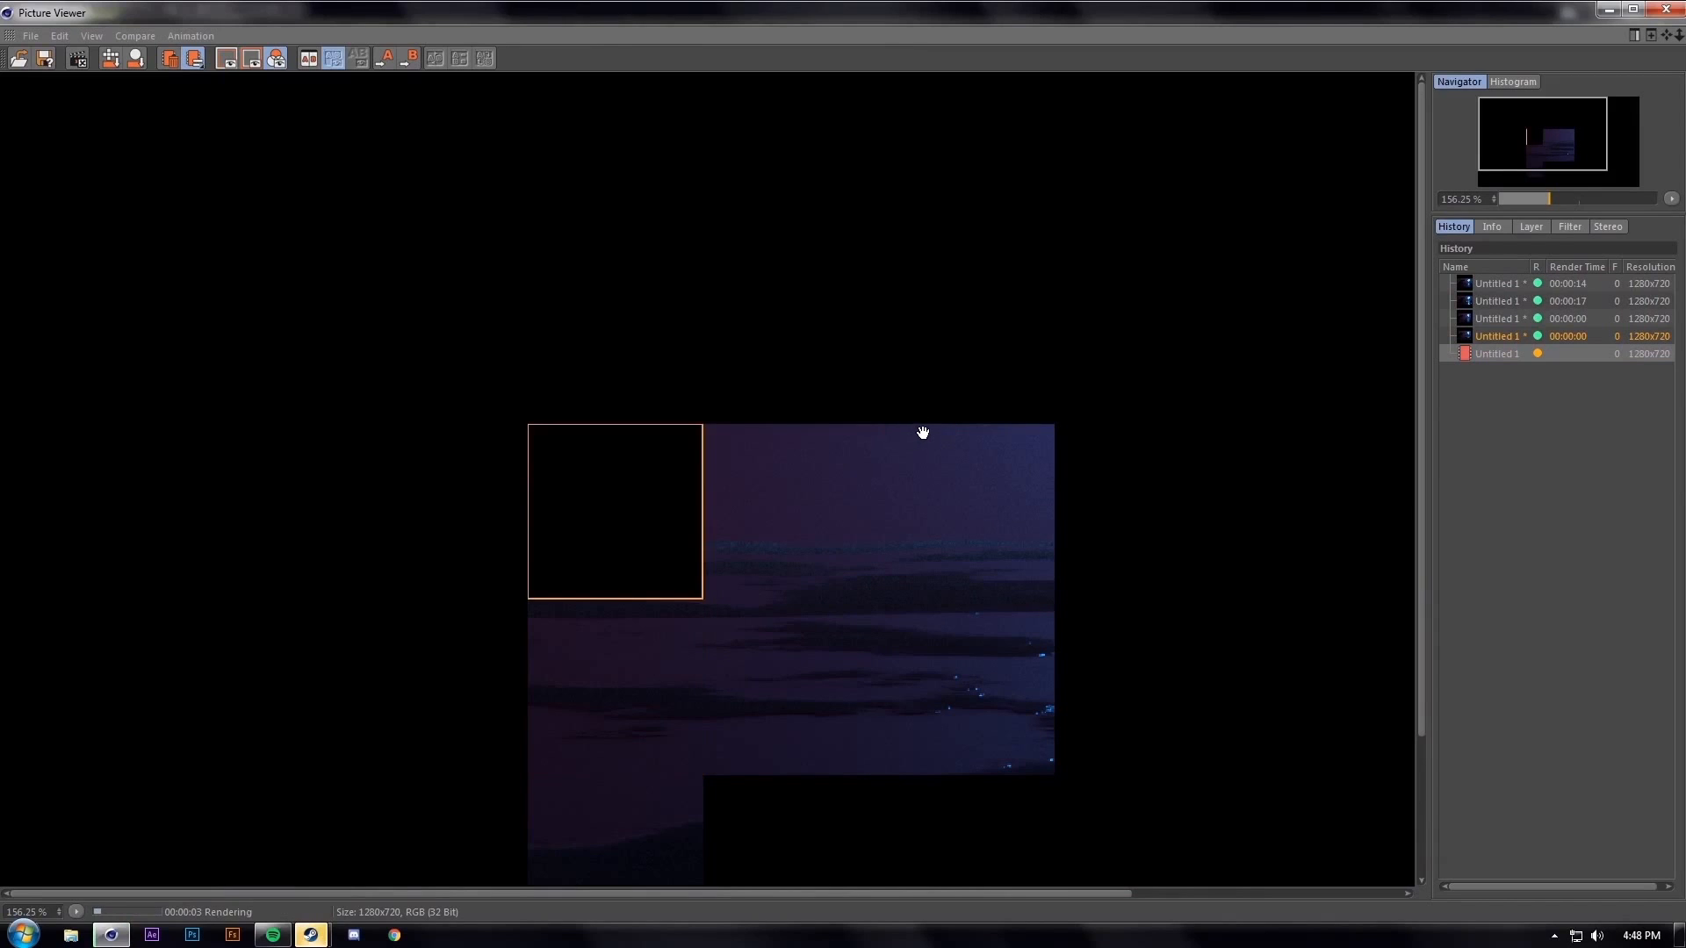
Inspect the new render's moon reflection, then close the Picture Viewer and stop rendering
scroll(917, 434, "down", 2)
scroll(915, 447, "up", 2)
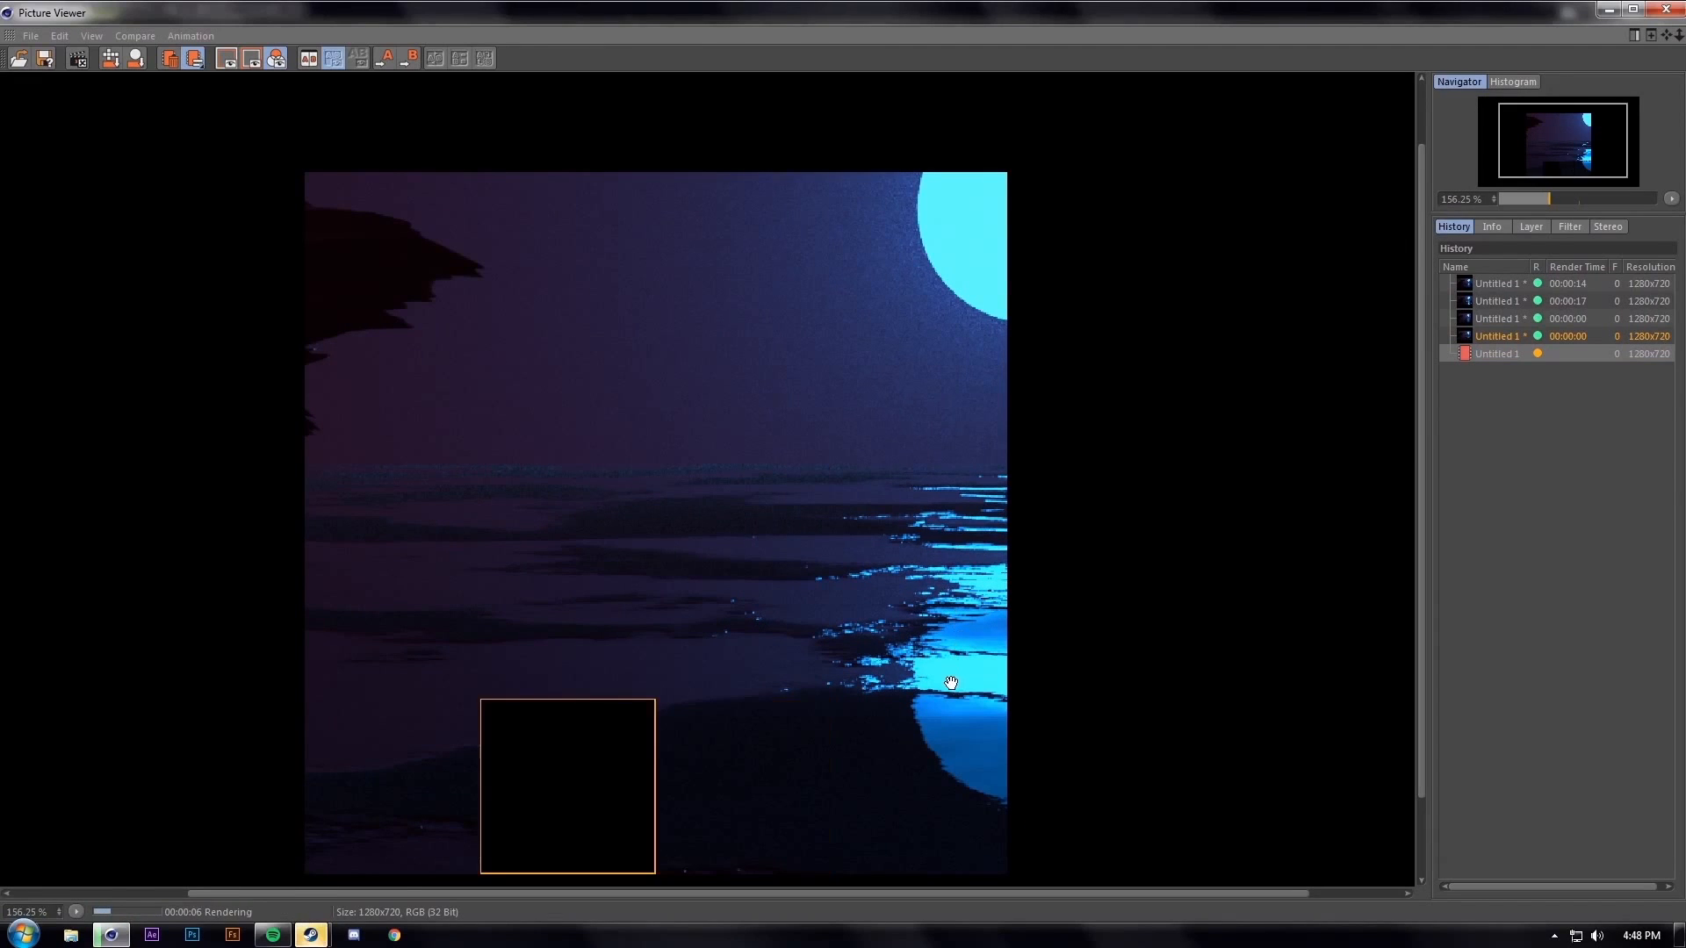
left_click_drag(950, 672, 877, 584)
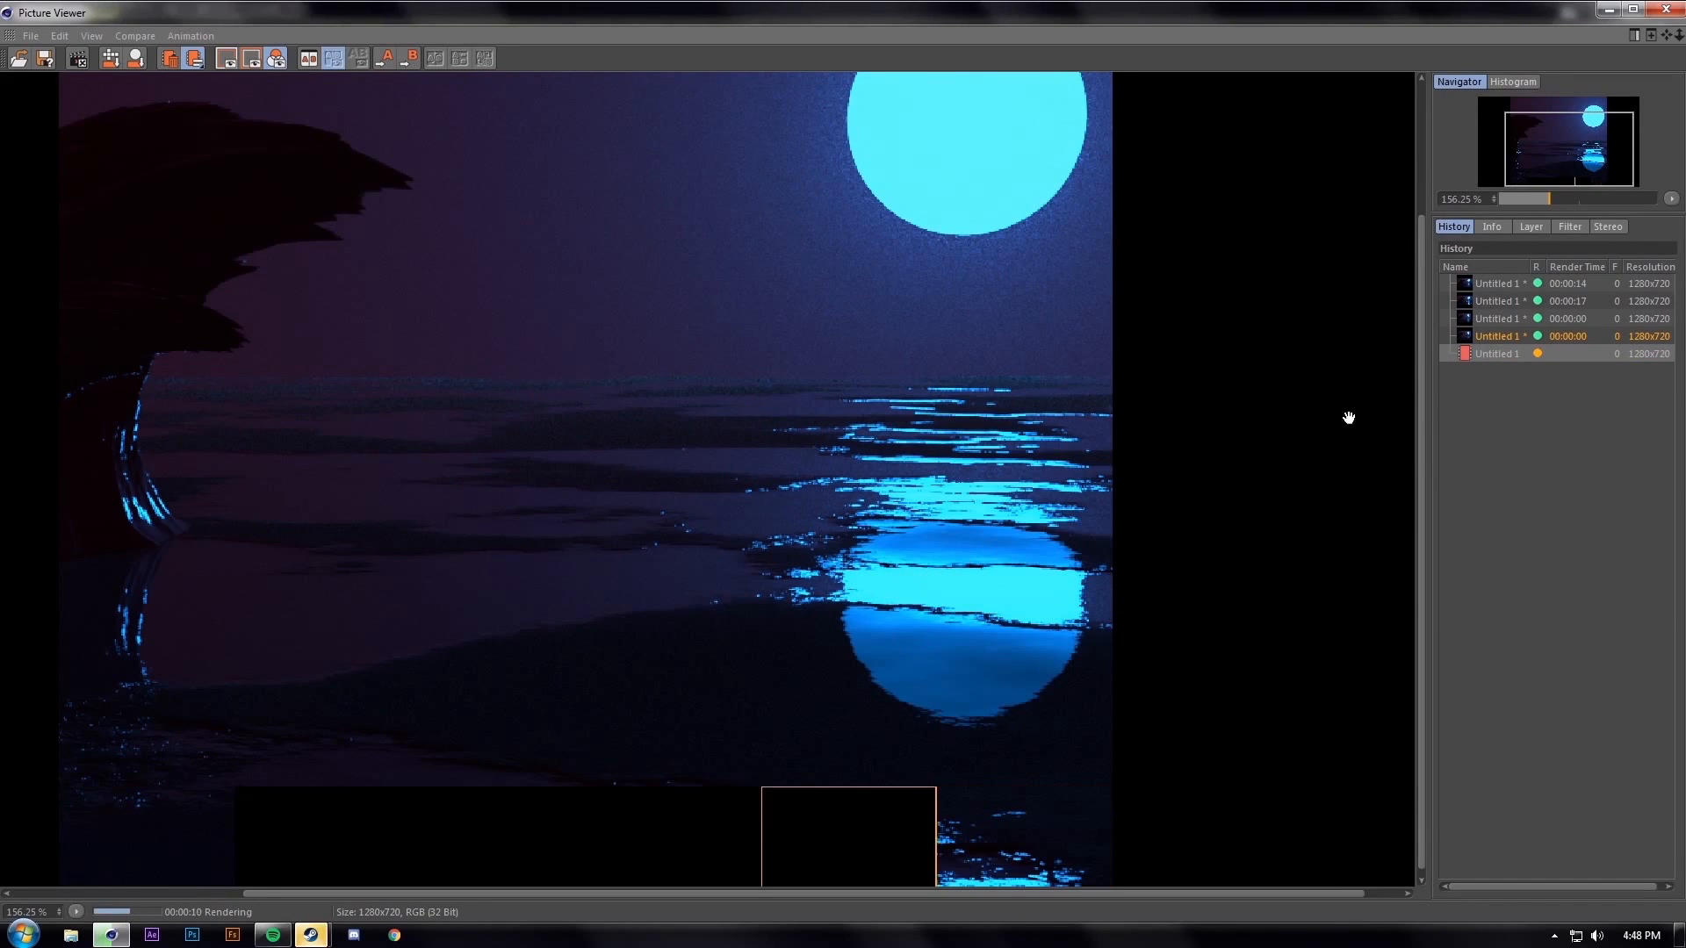
left_click(1667, 10)
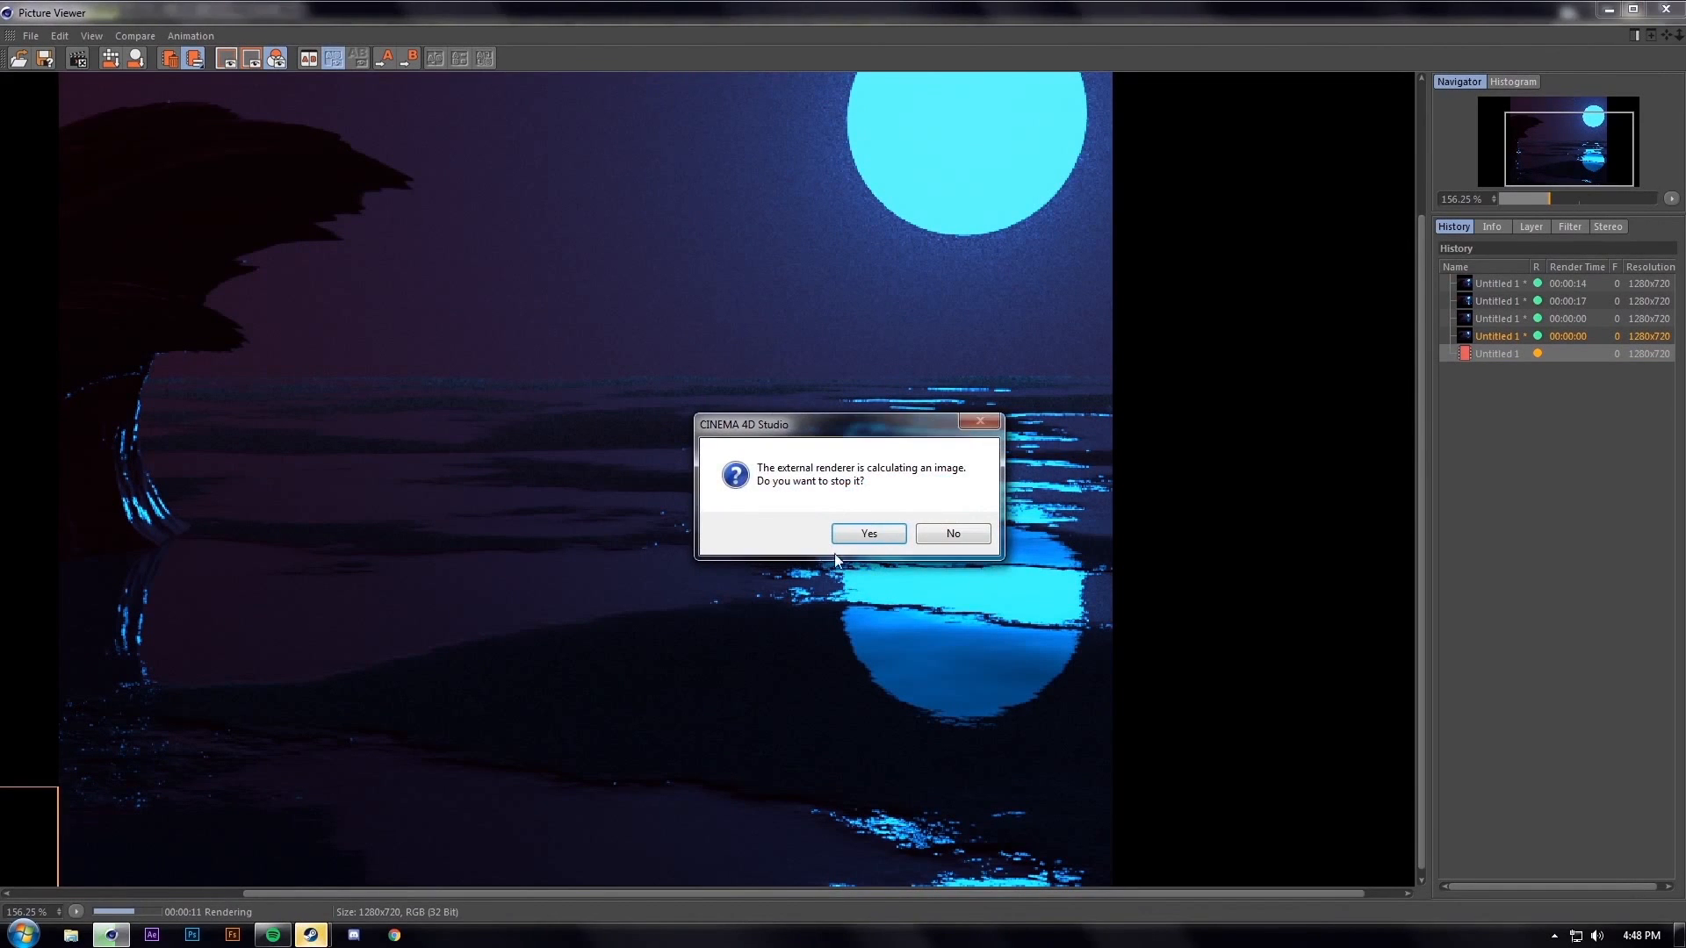
left_click(876, 540)
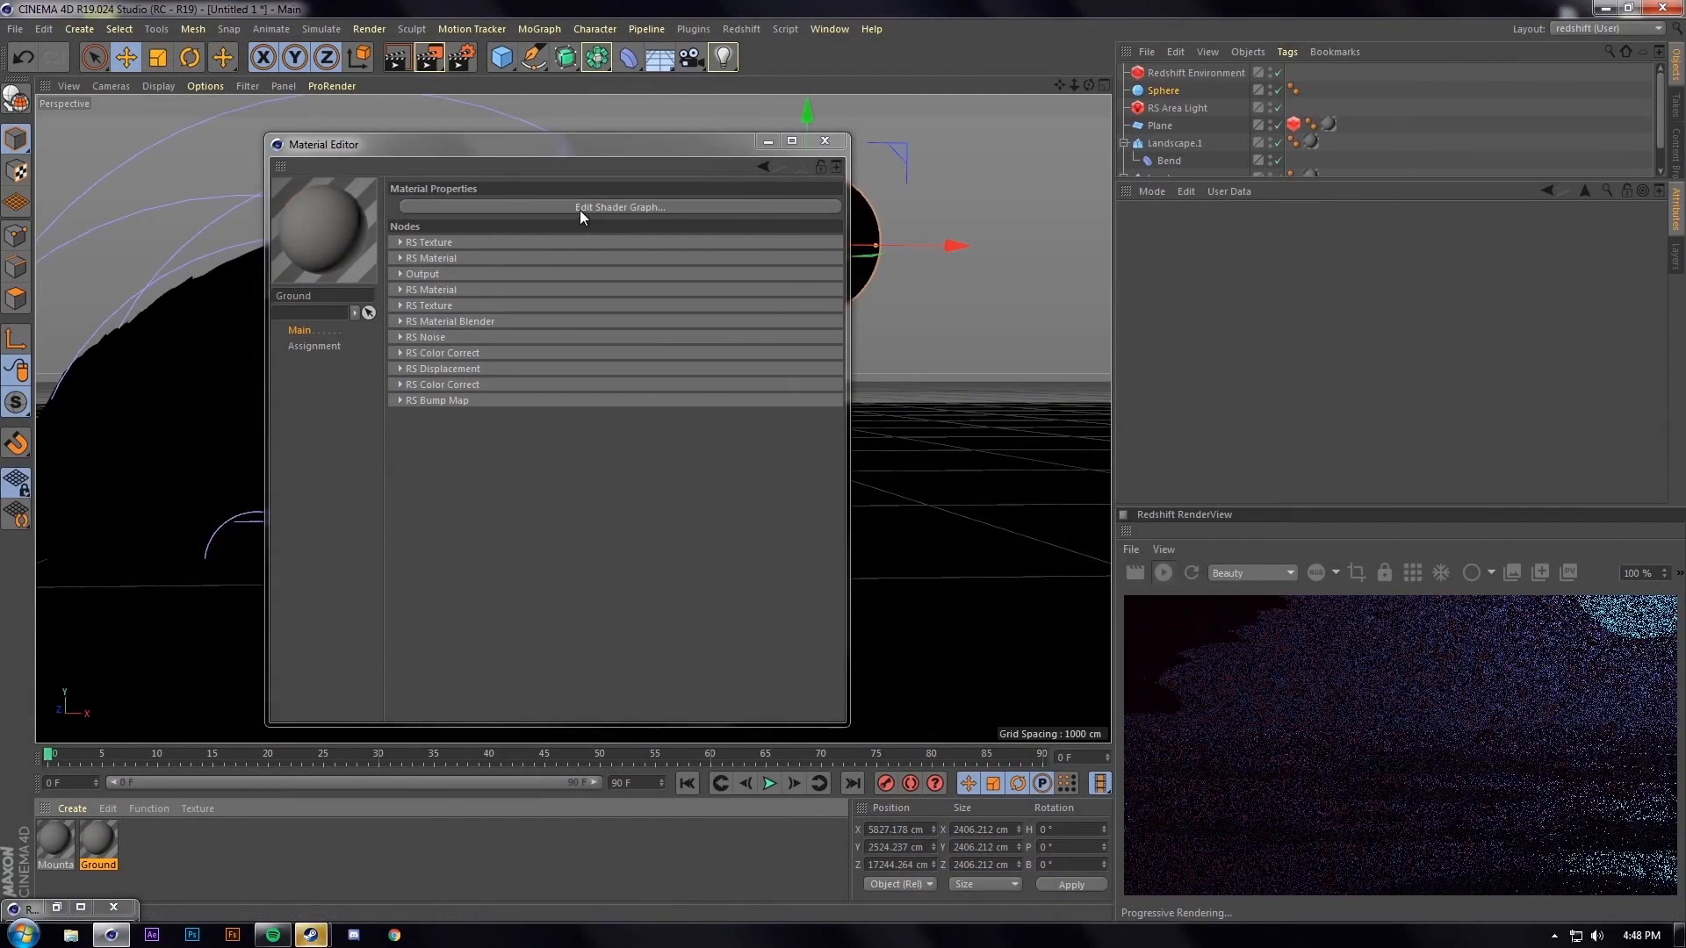
In the Ground shader graph, set the top RS Material's reflection weight 0.16 and roughness 0.716
left_click(582, 208)
left_click(474, 253)
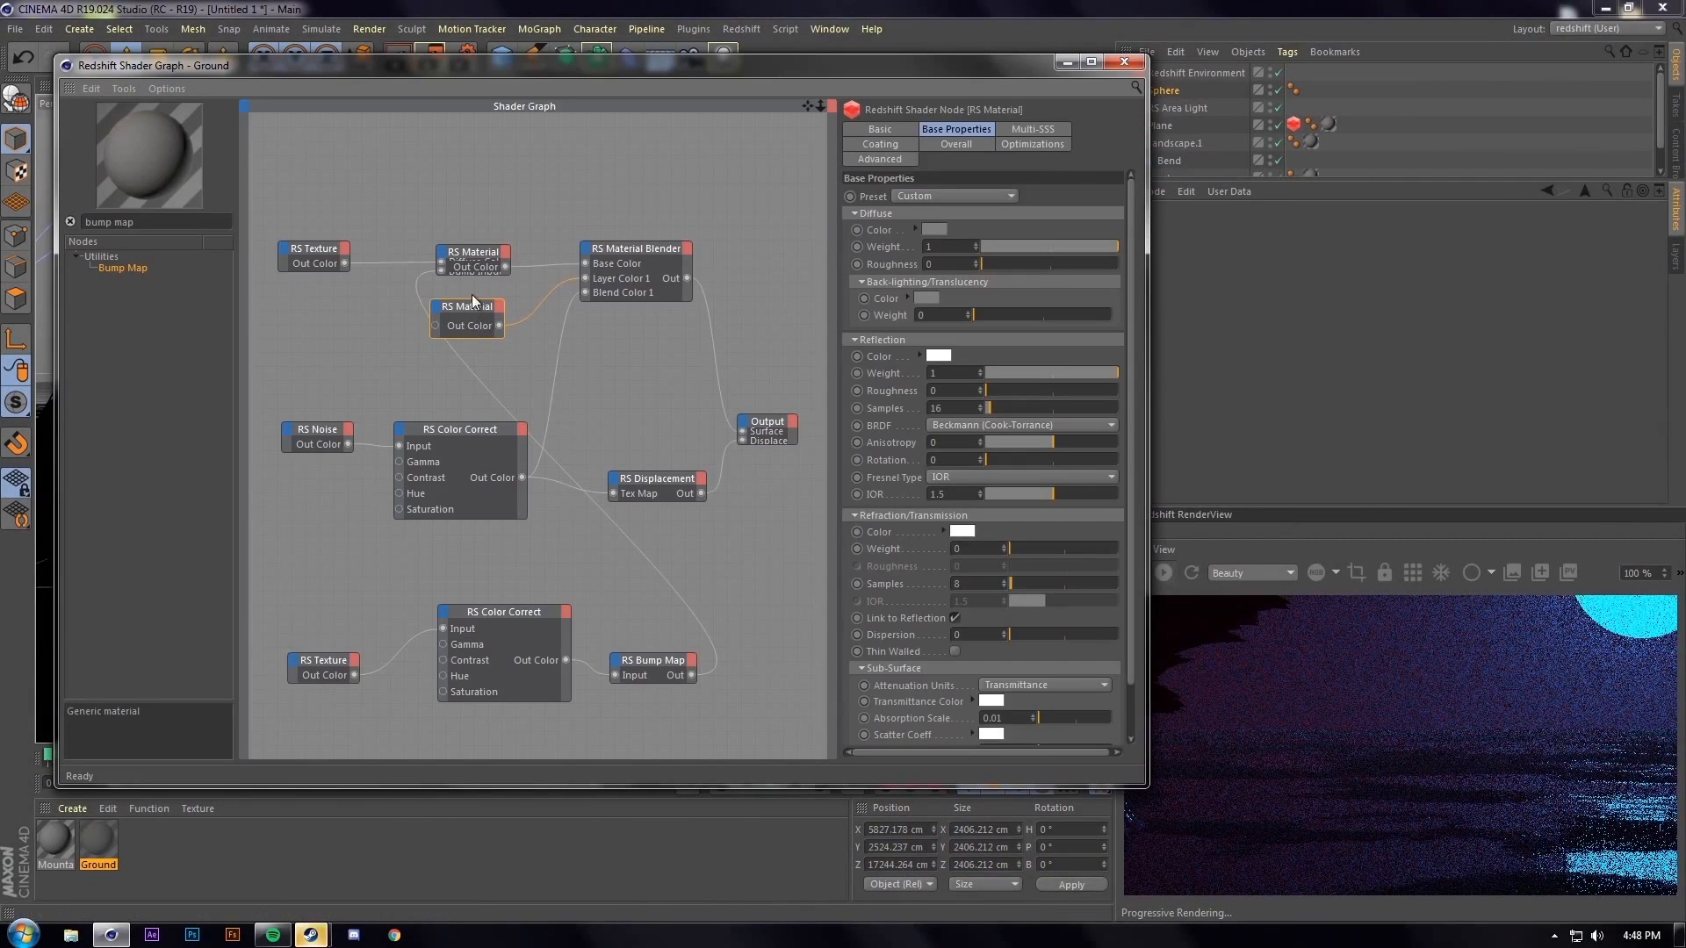
mouse_move(485, 250)
left_mouse_down()
mouse_move(494, 143)
mouse_move(495, 227)
left_mouse_up()
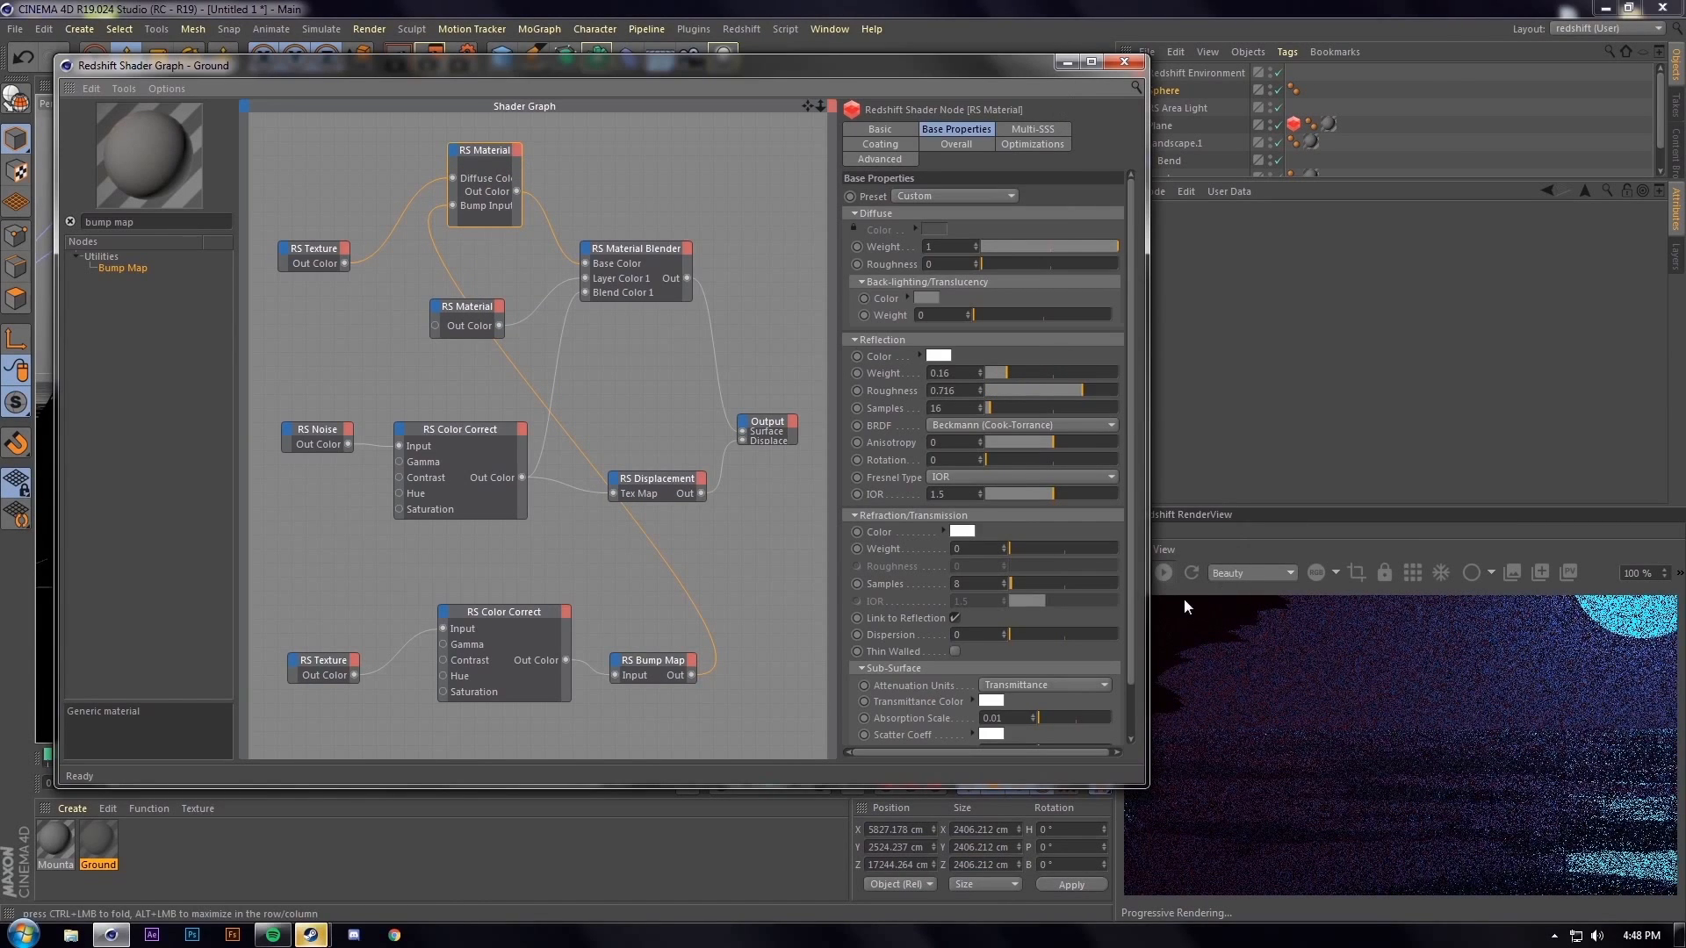
scroll(1414, 751, "down", 3)
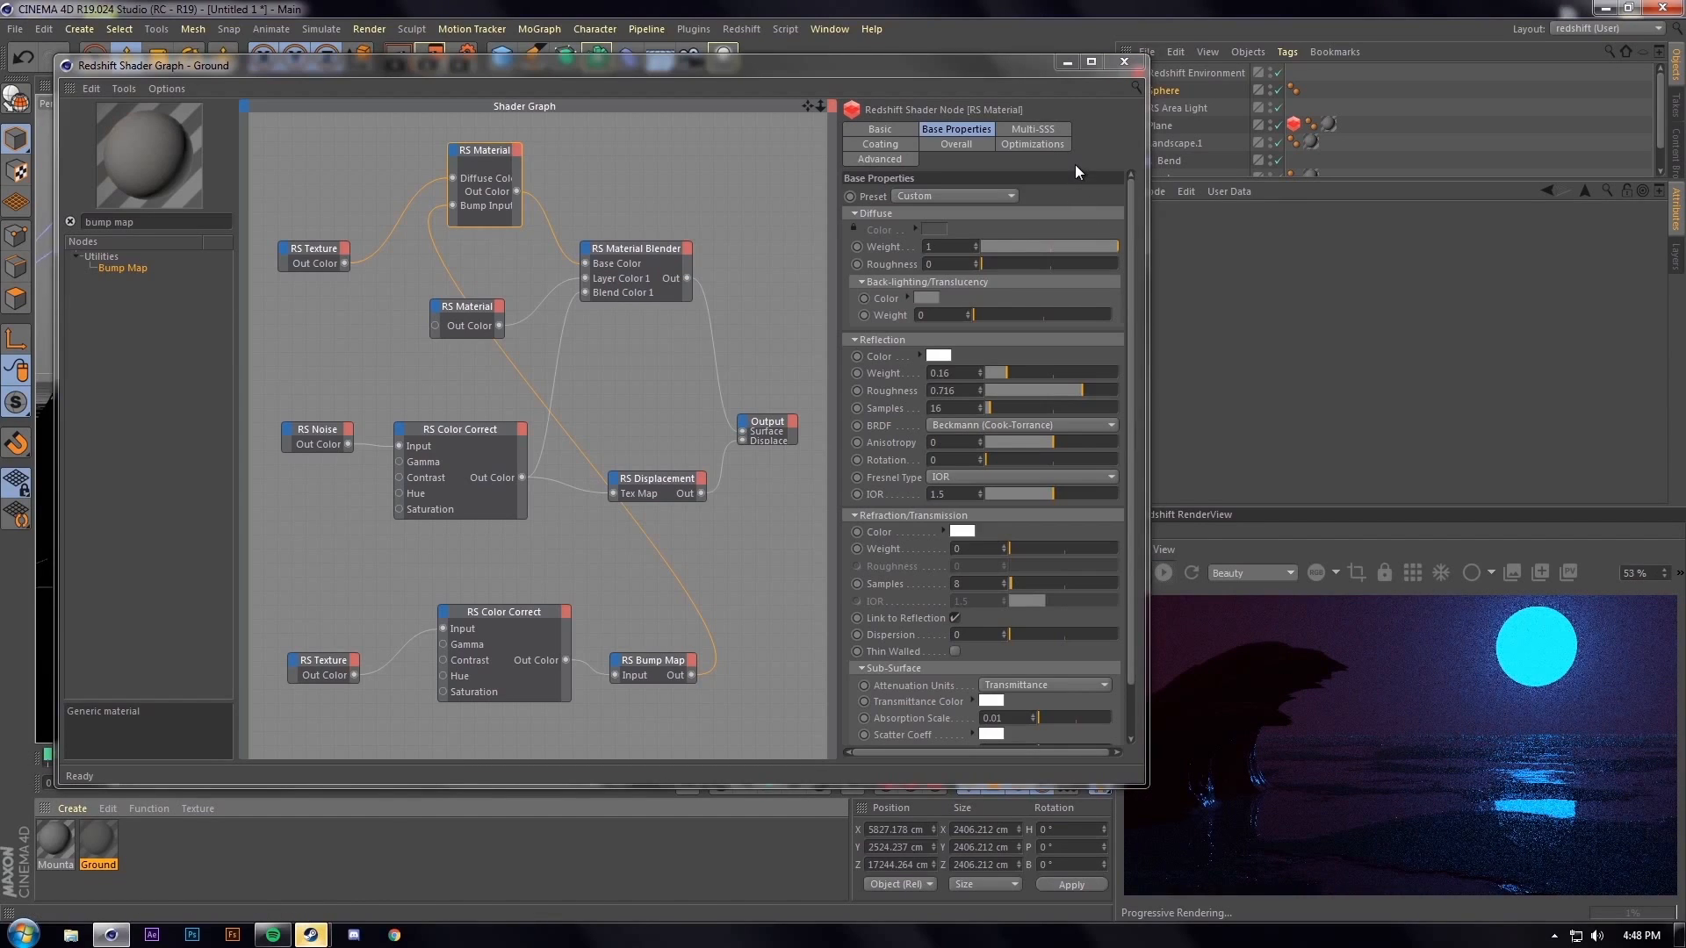
left_click(1067, 62)
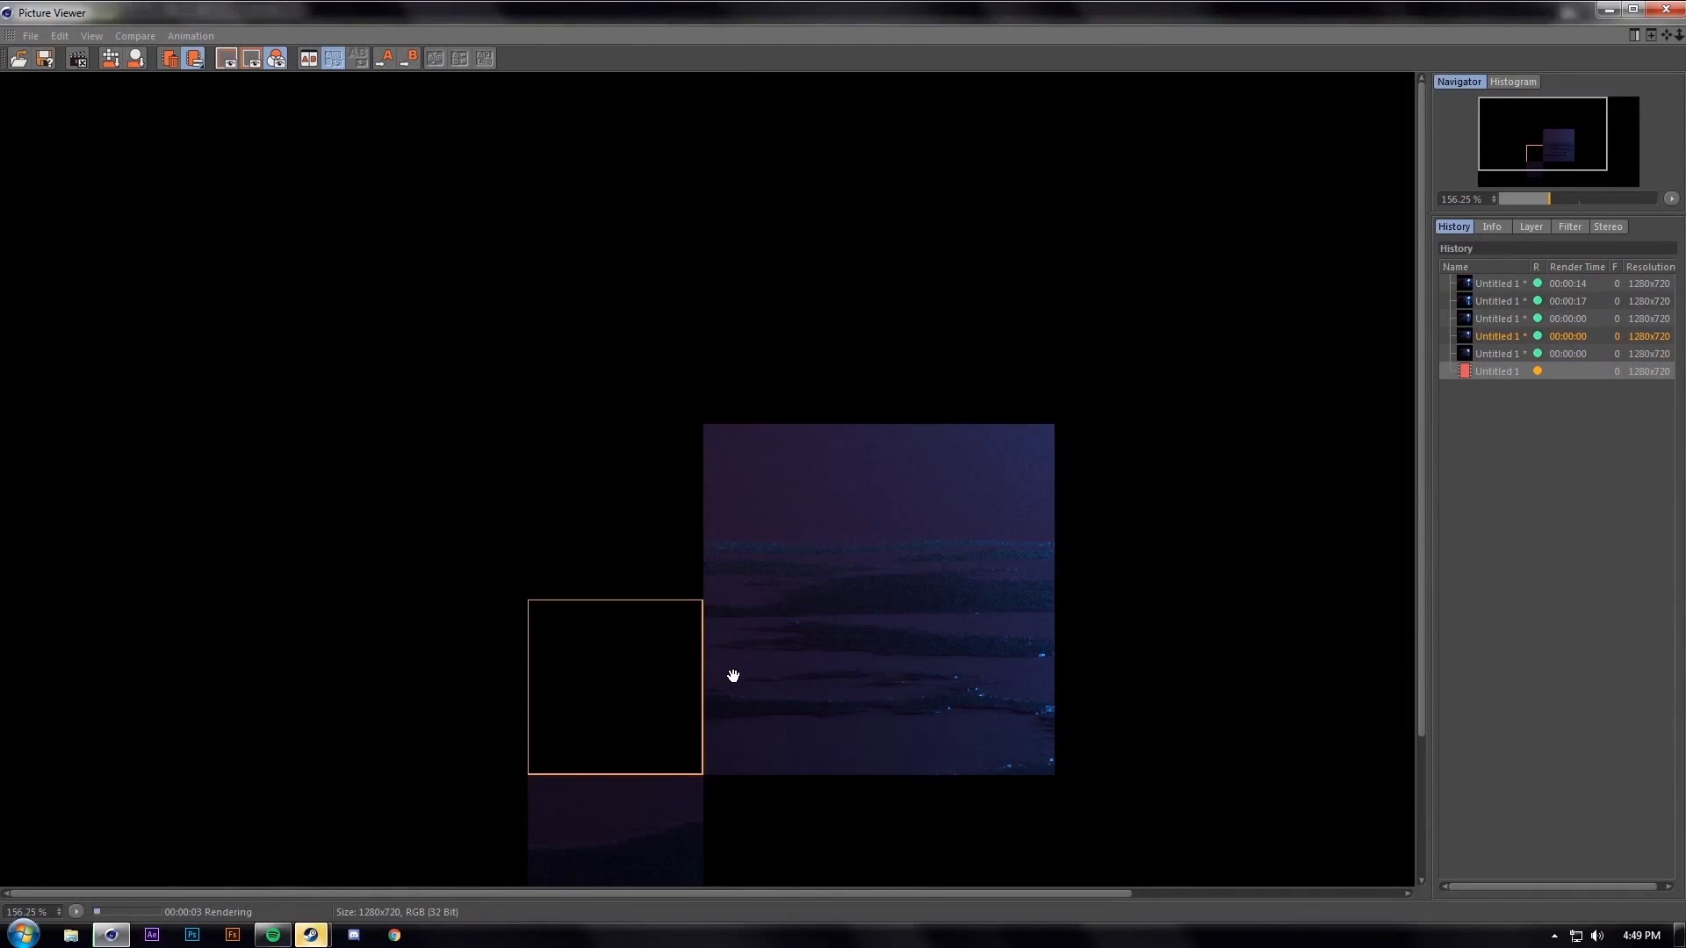
Close the Picture Viewer and confirm stopping the running render
scroll(729, 685, "down", 1)
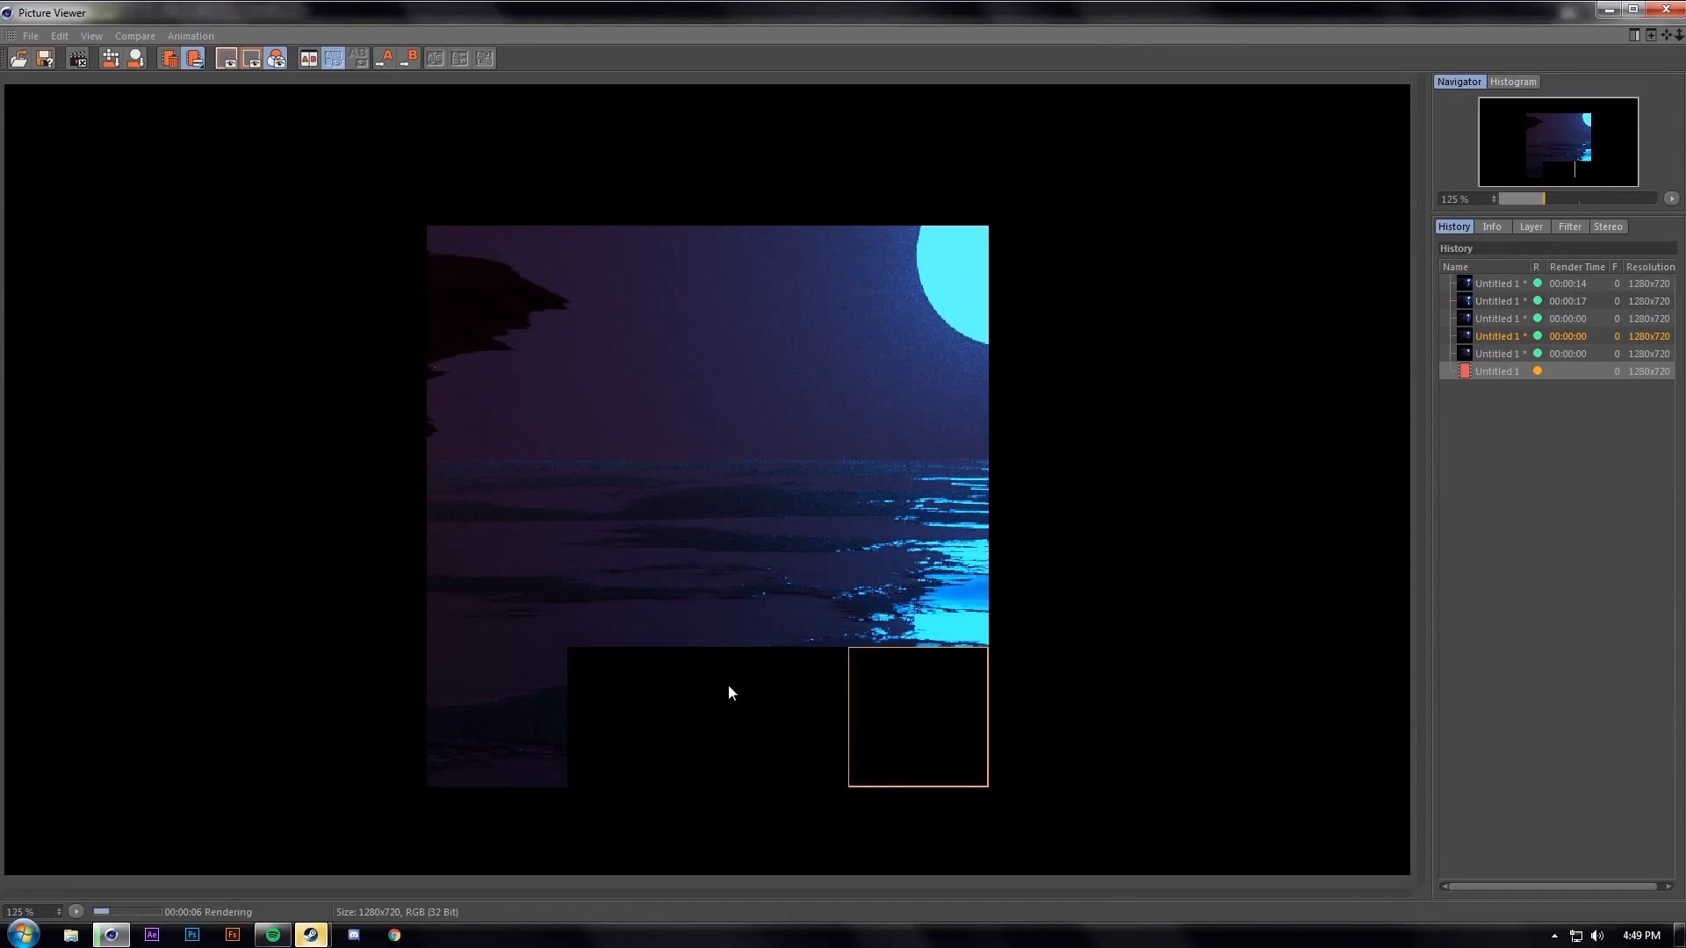
scroll(726, 726, "up", 3)
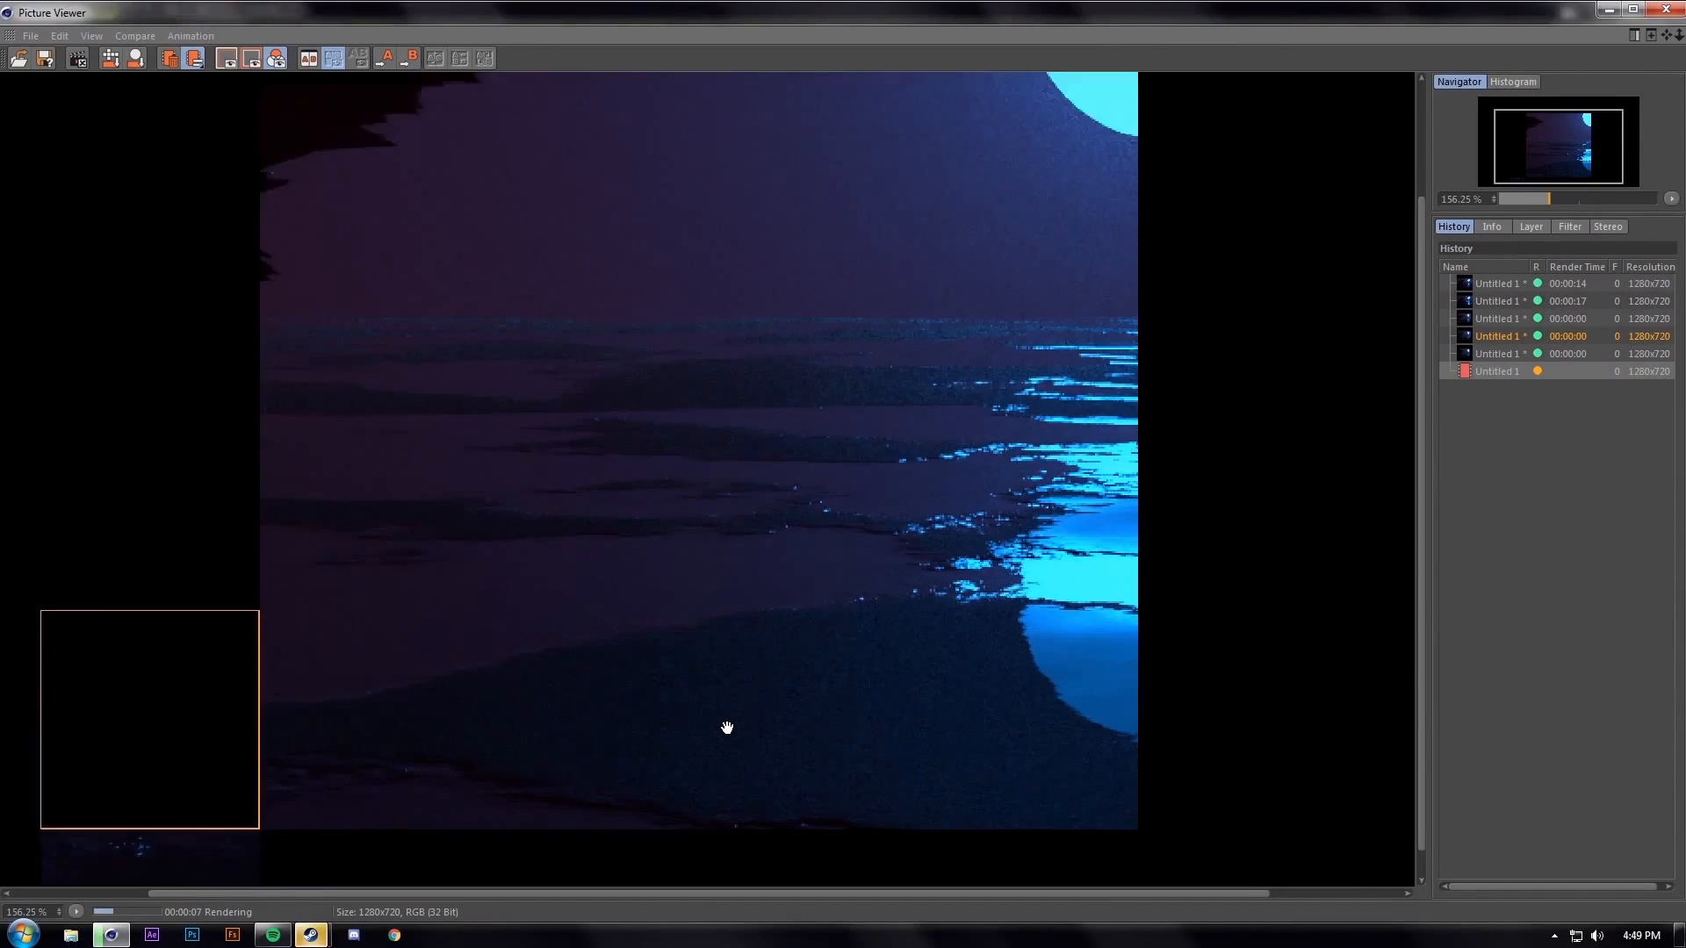
left_click(1660, 10)
left_click(867, 535)
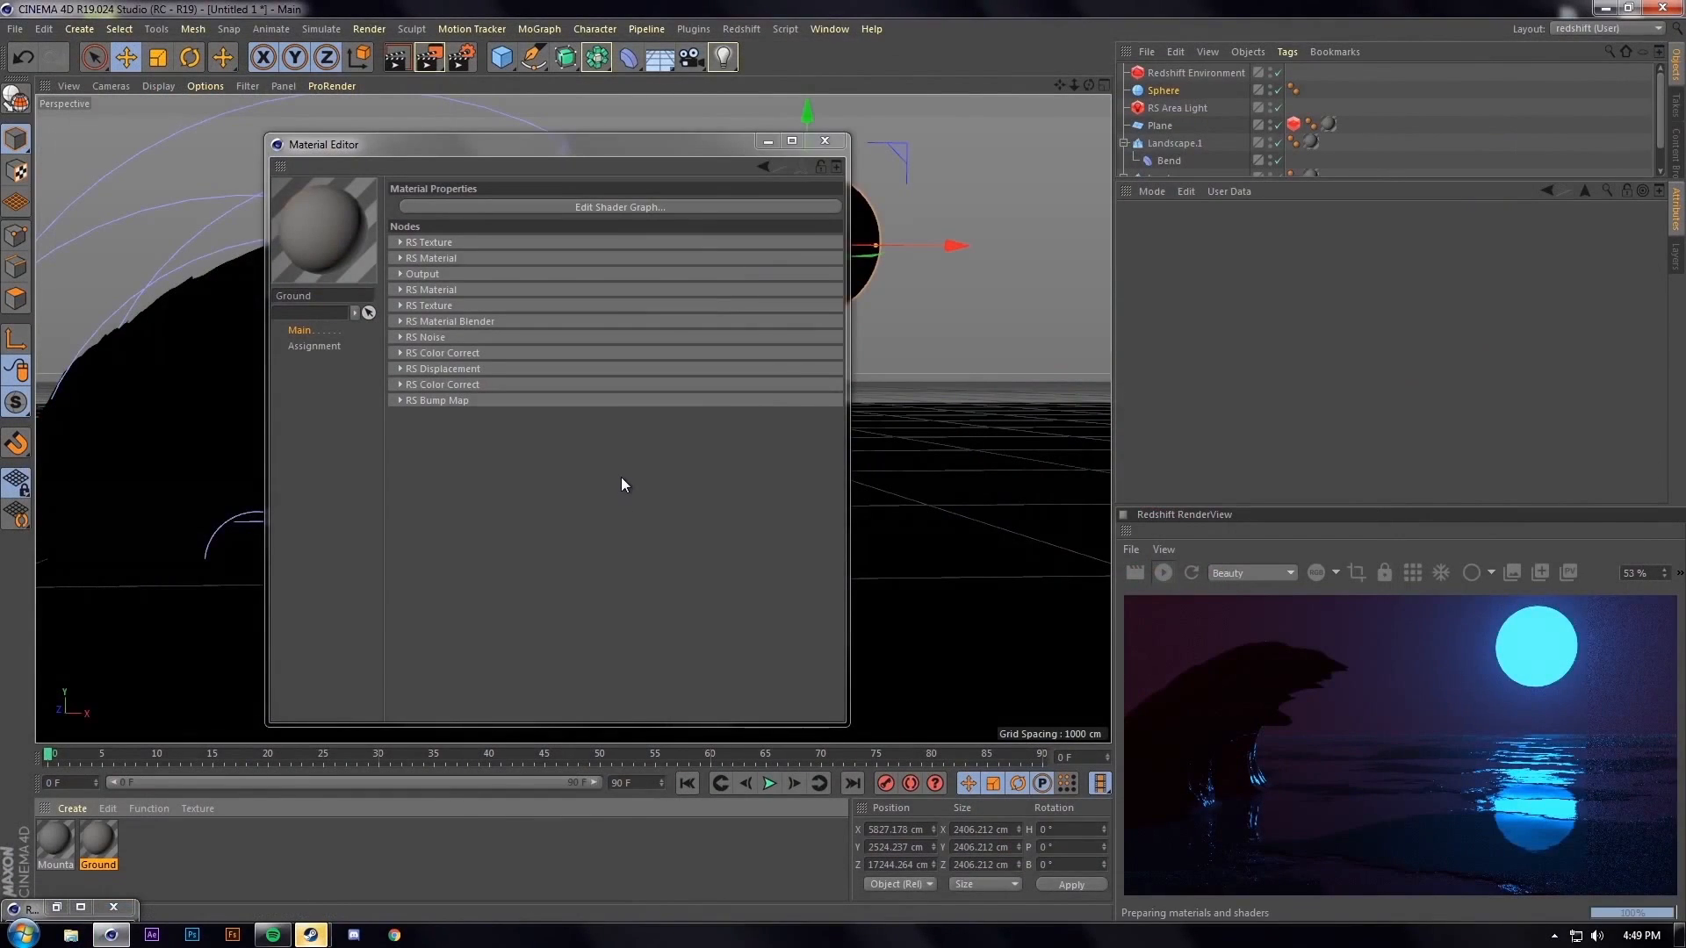
Close the Material Editor, collapse the Landscape hierarchies and select Landscape.1
left_click(825, 142)
left_click_drag(460, 351, 440, 427, "alt")
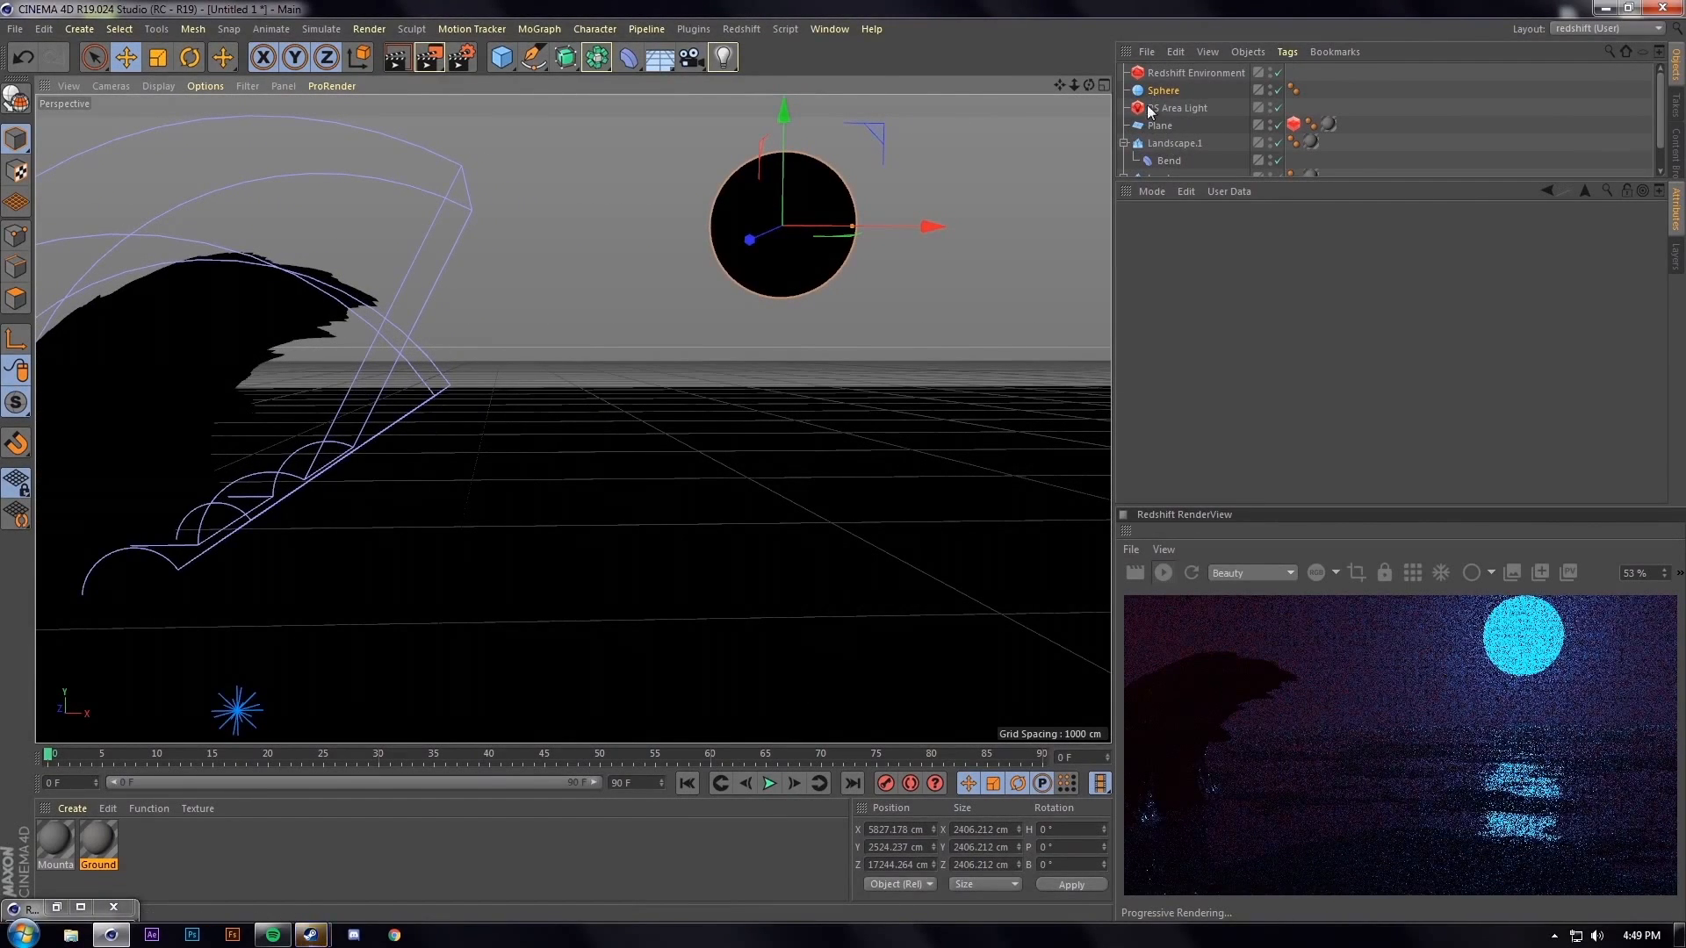
left_click(1124, 143)
scroll(1199, 135, "down", 1)
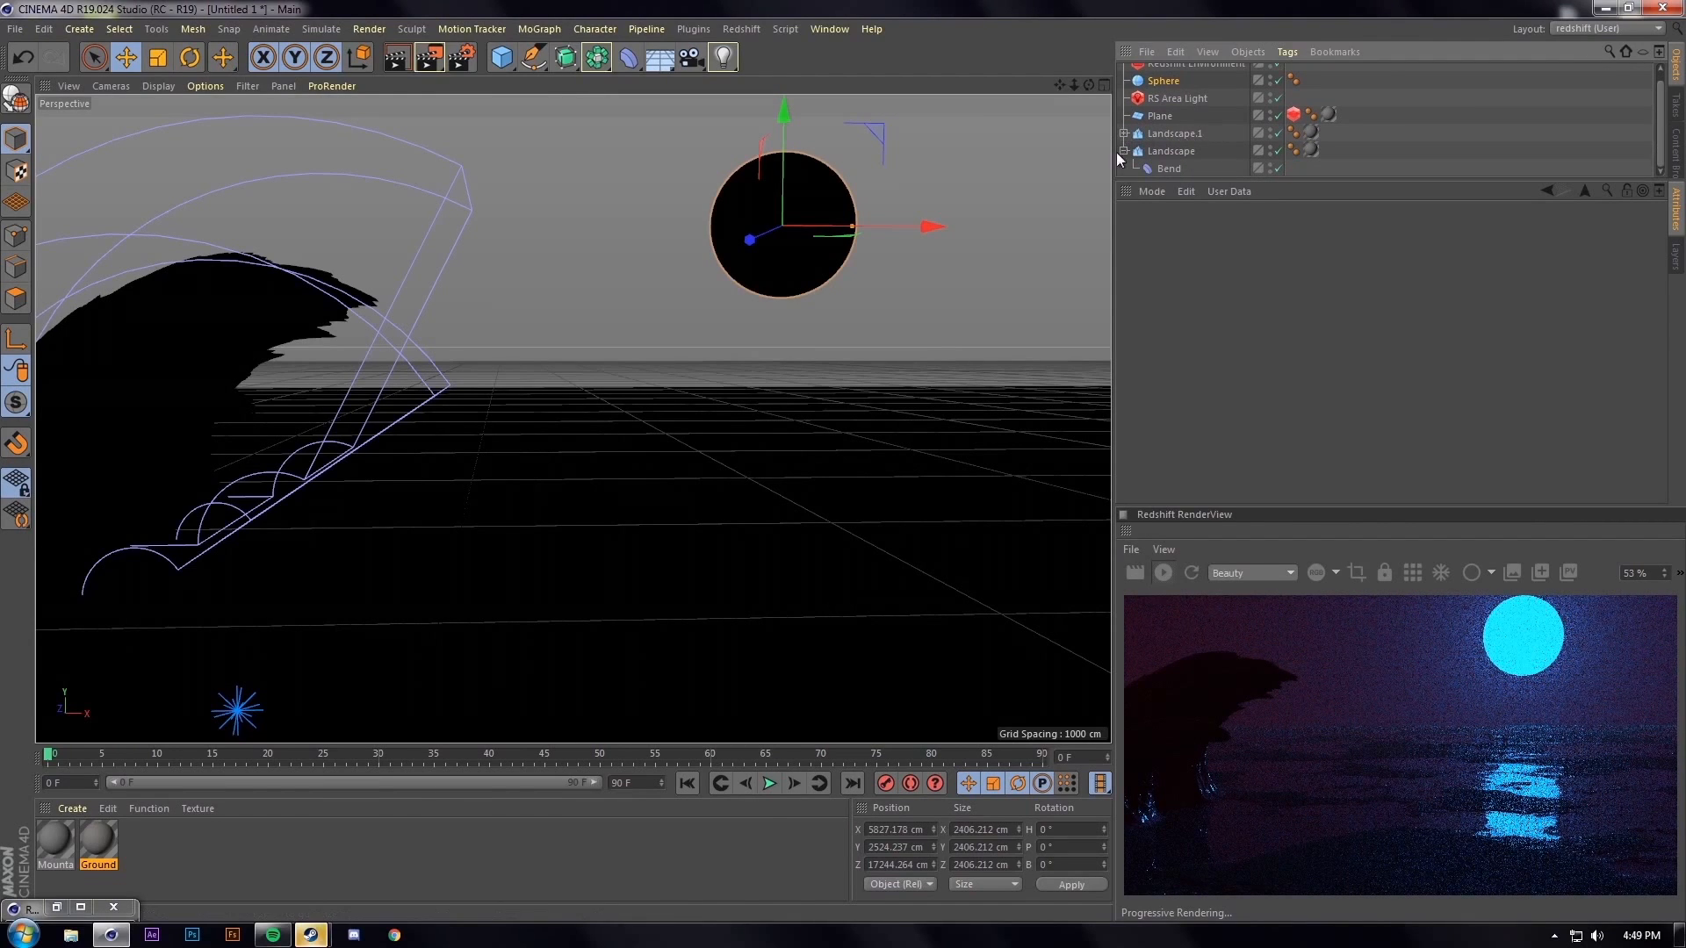
left_click(1123, 151)
left_click(1165, 143)
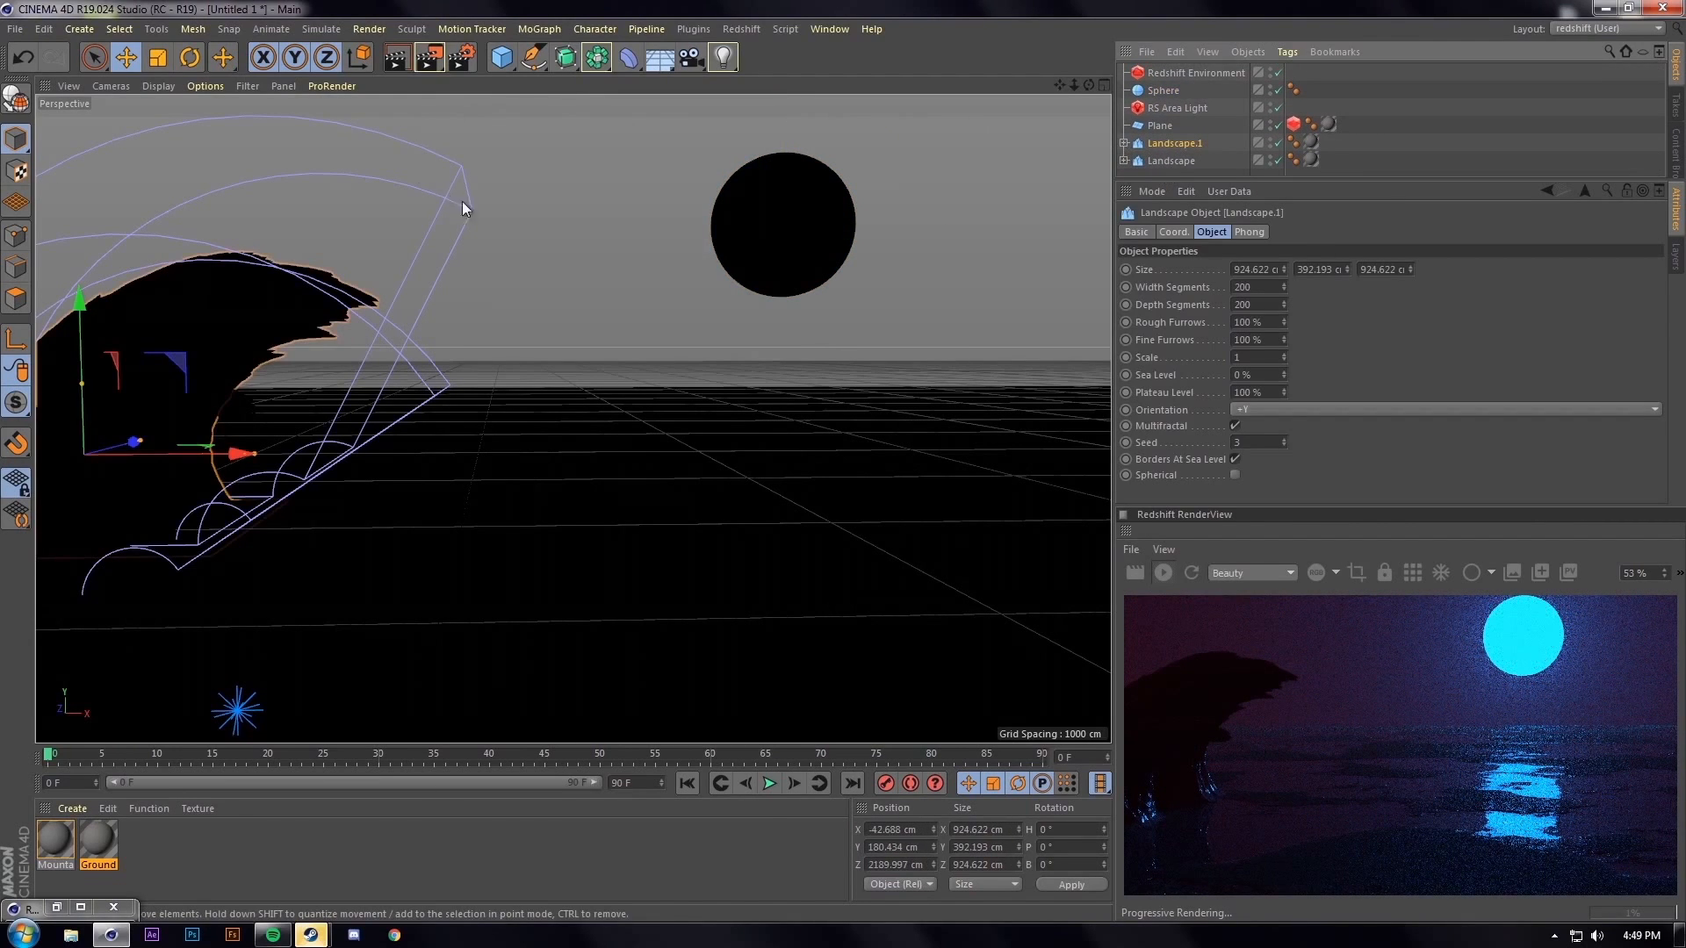
Create an Instance of Landscape.1 via Commander, duplicate it, and move both below Plane
key("shift+c")
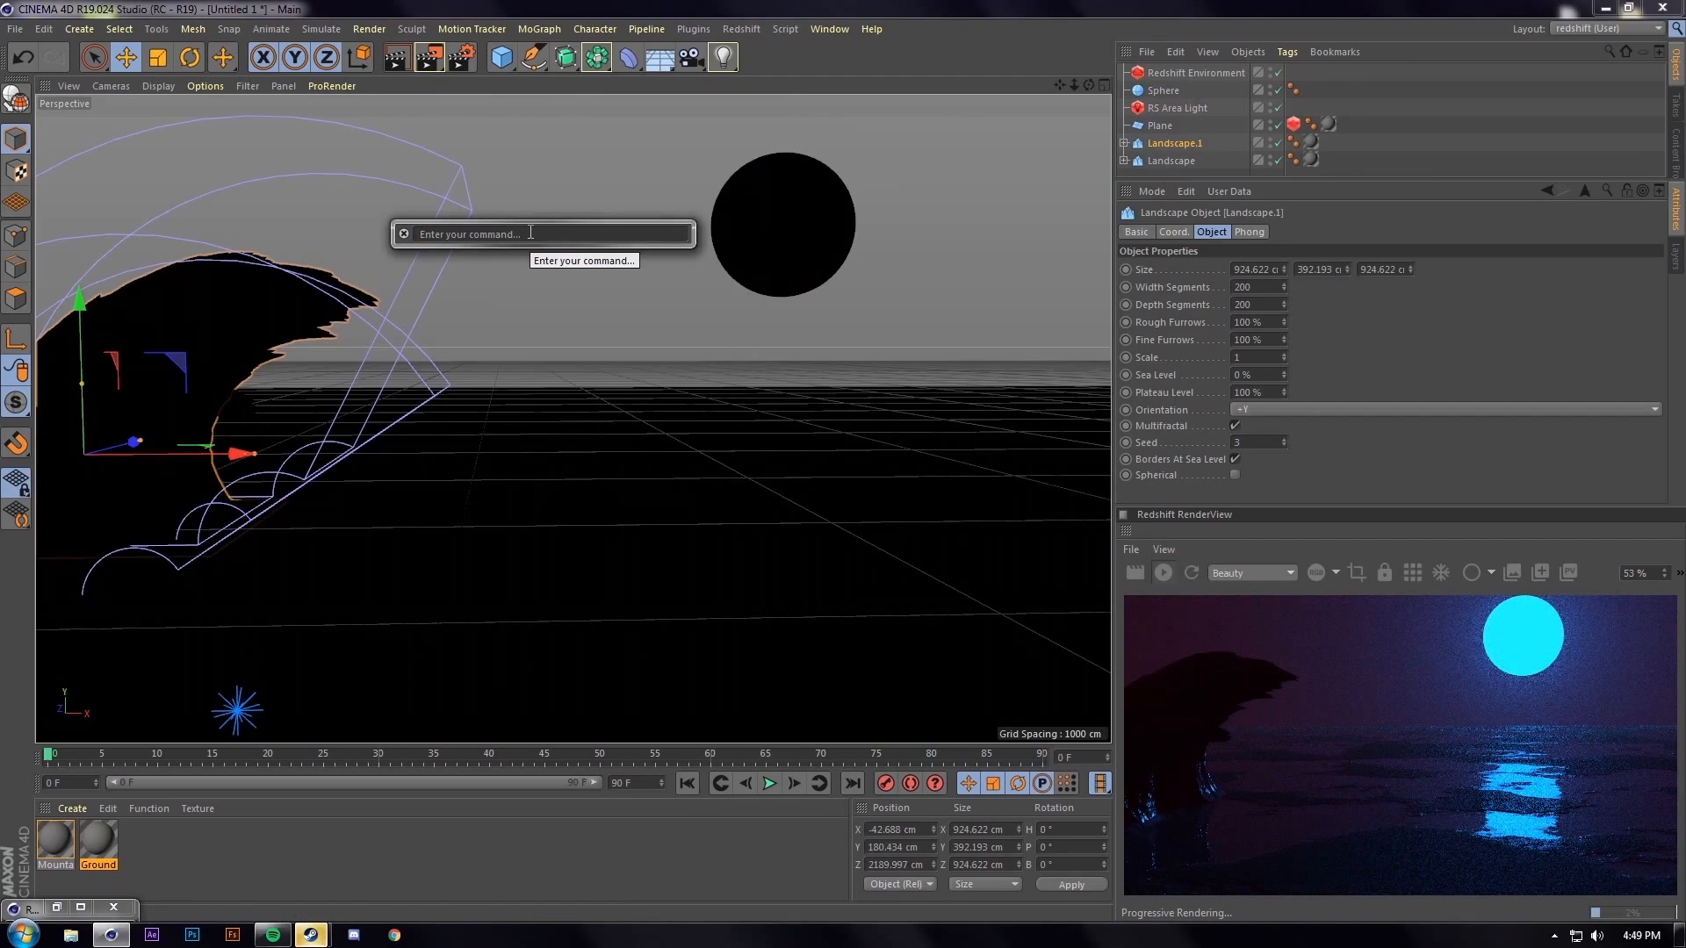
type("ins")
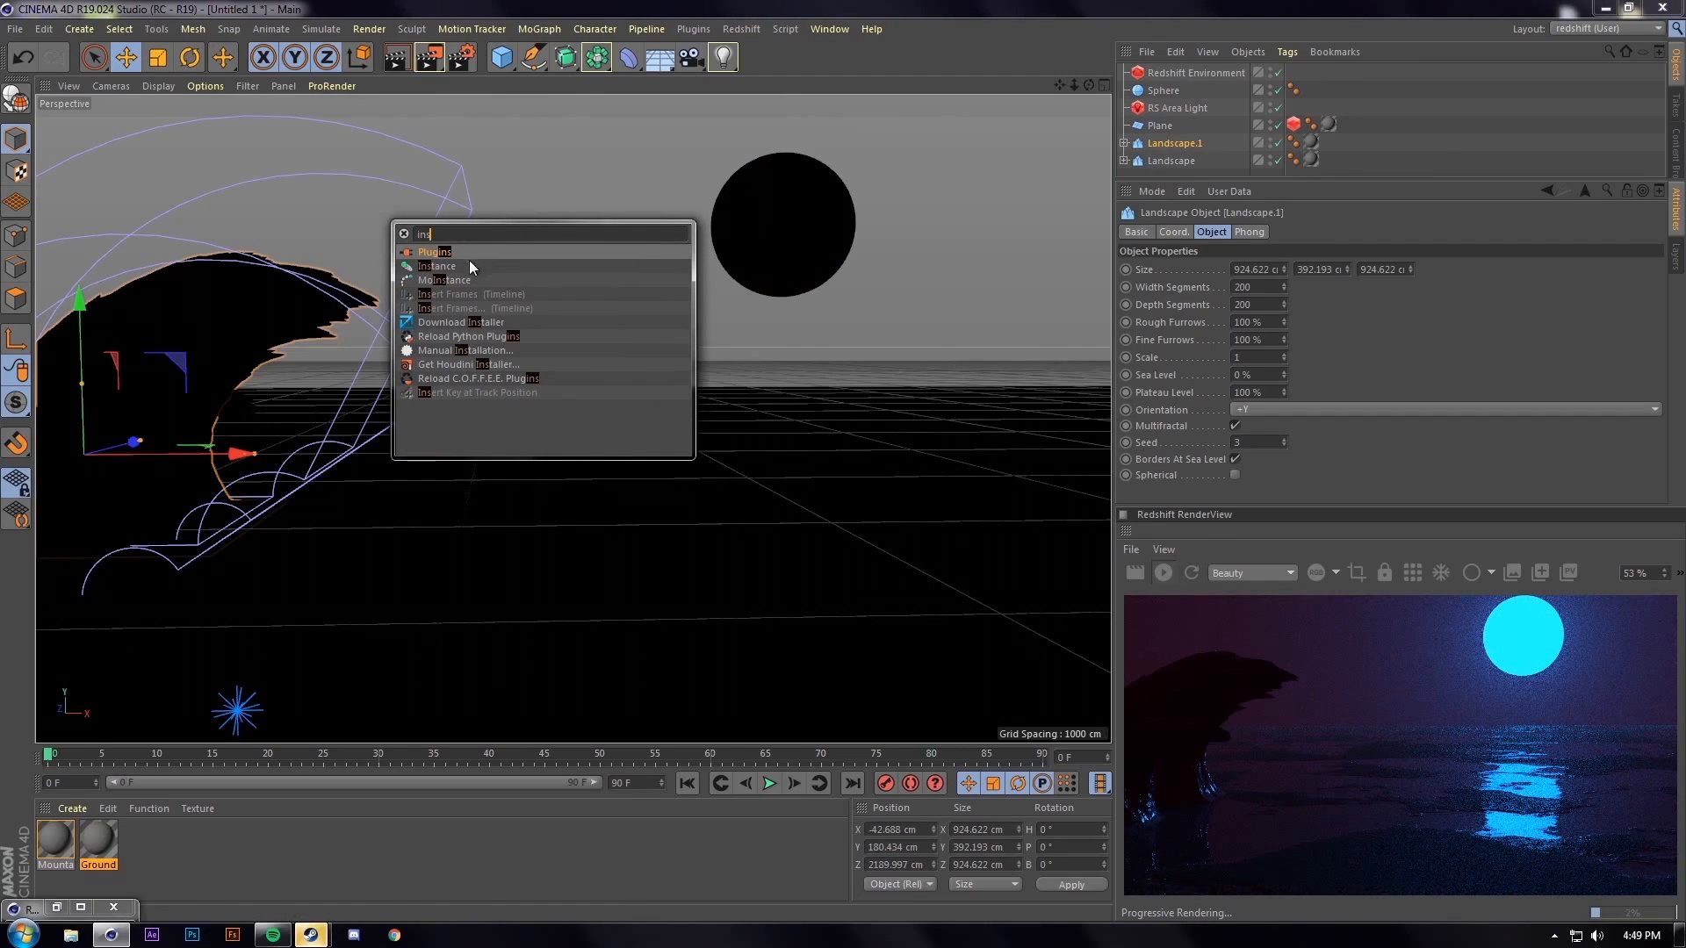
left_click_drag(451, 265, 1330, 183)
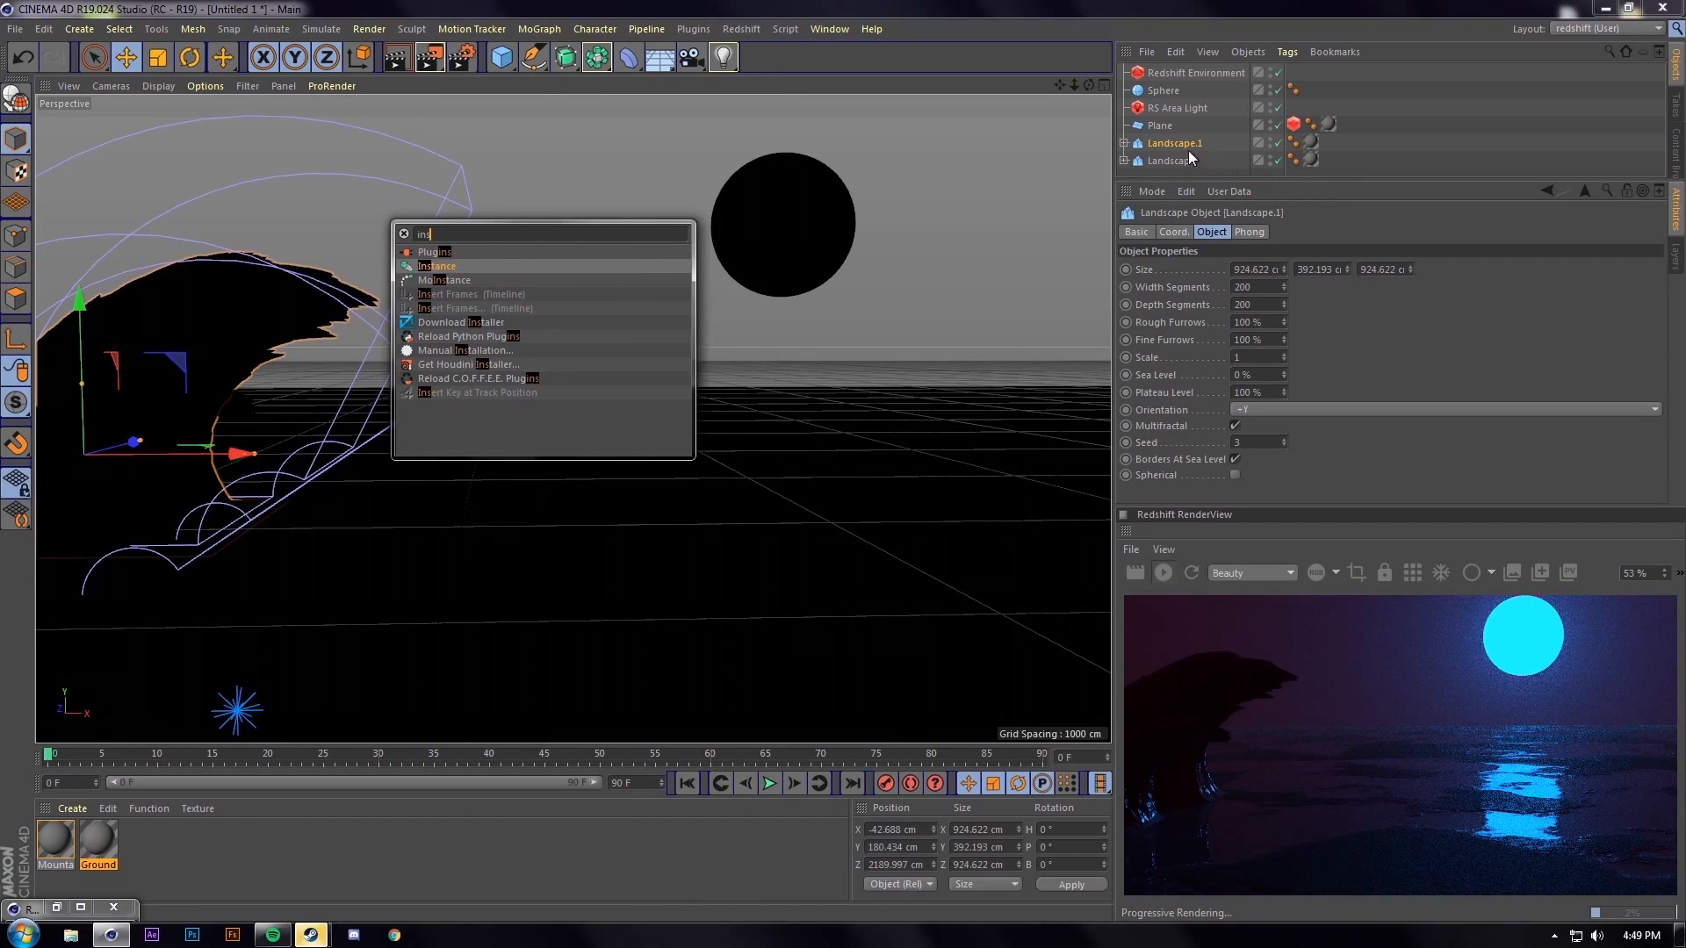
left_click(429, 267)
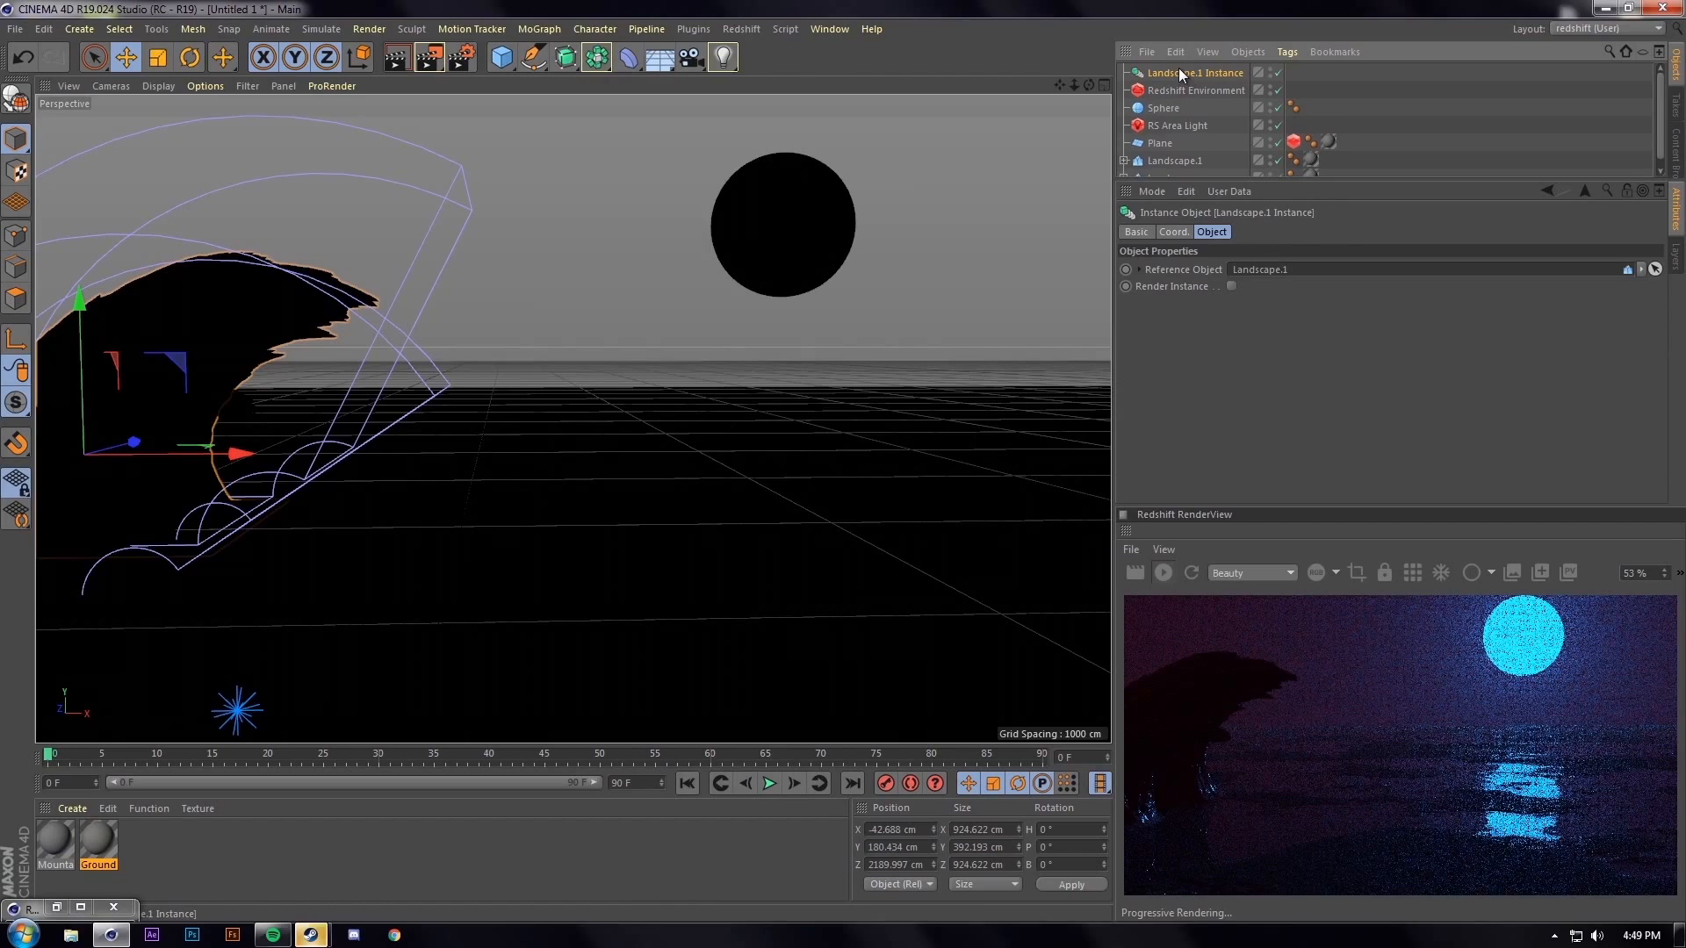
left_click_drag(1176, 74, 1177, 77, "ctrl")
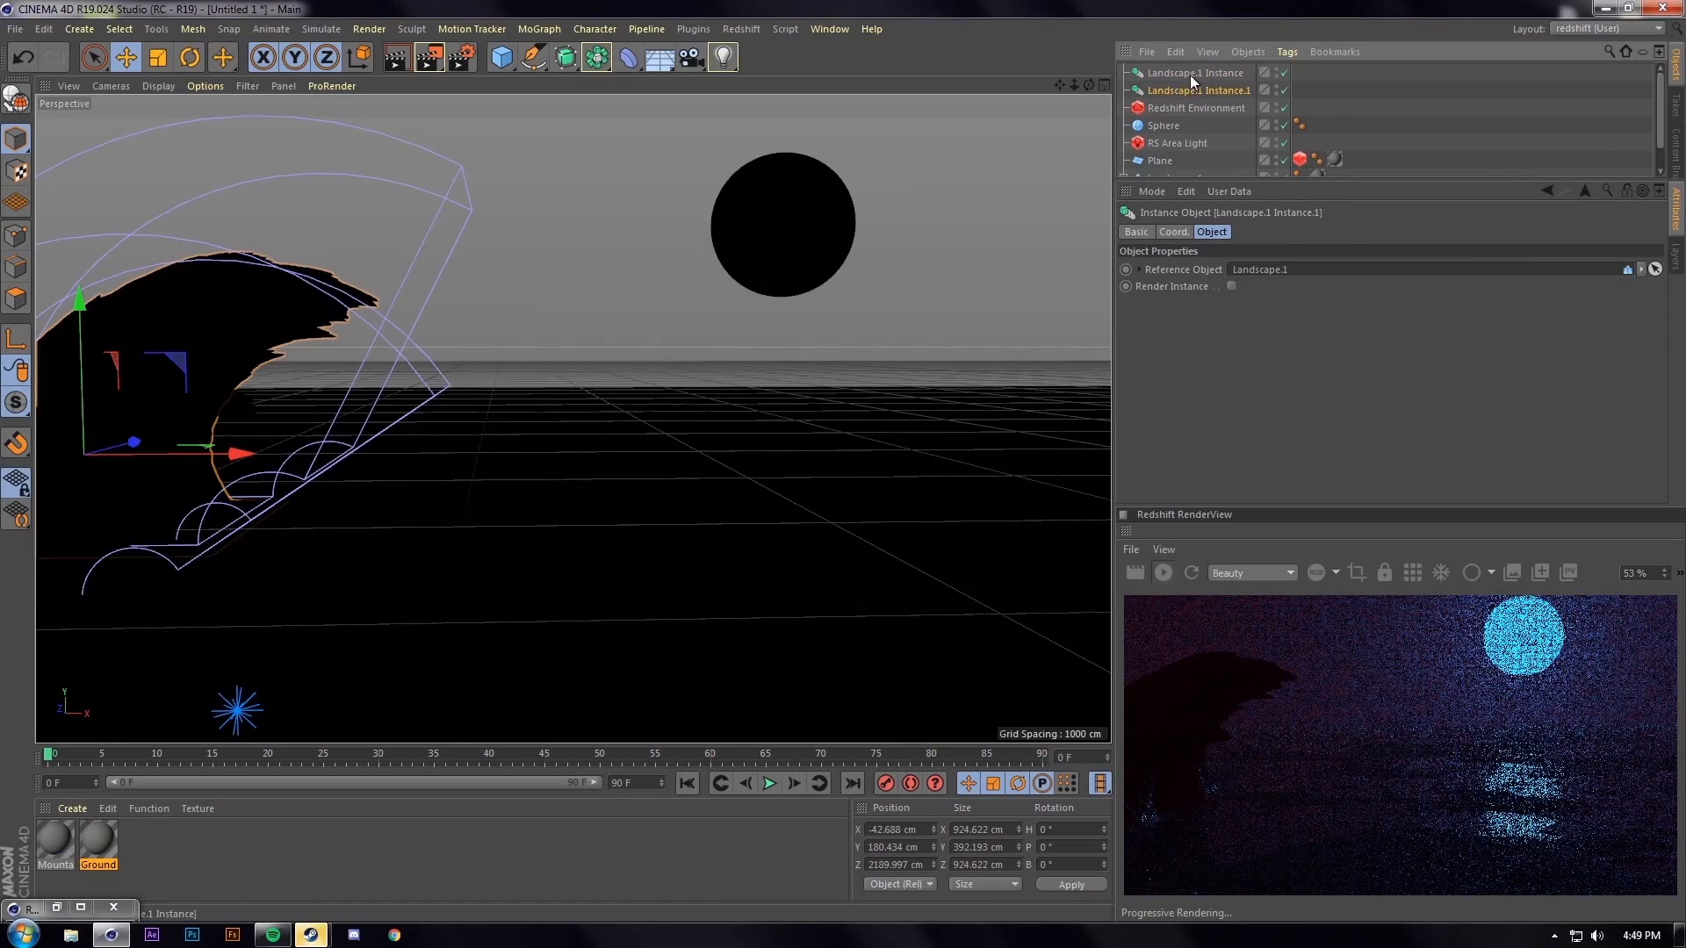
left_click(1187, 86, "ctrl")
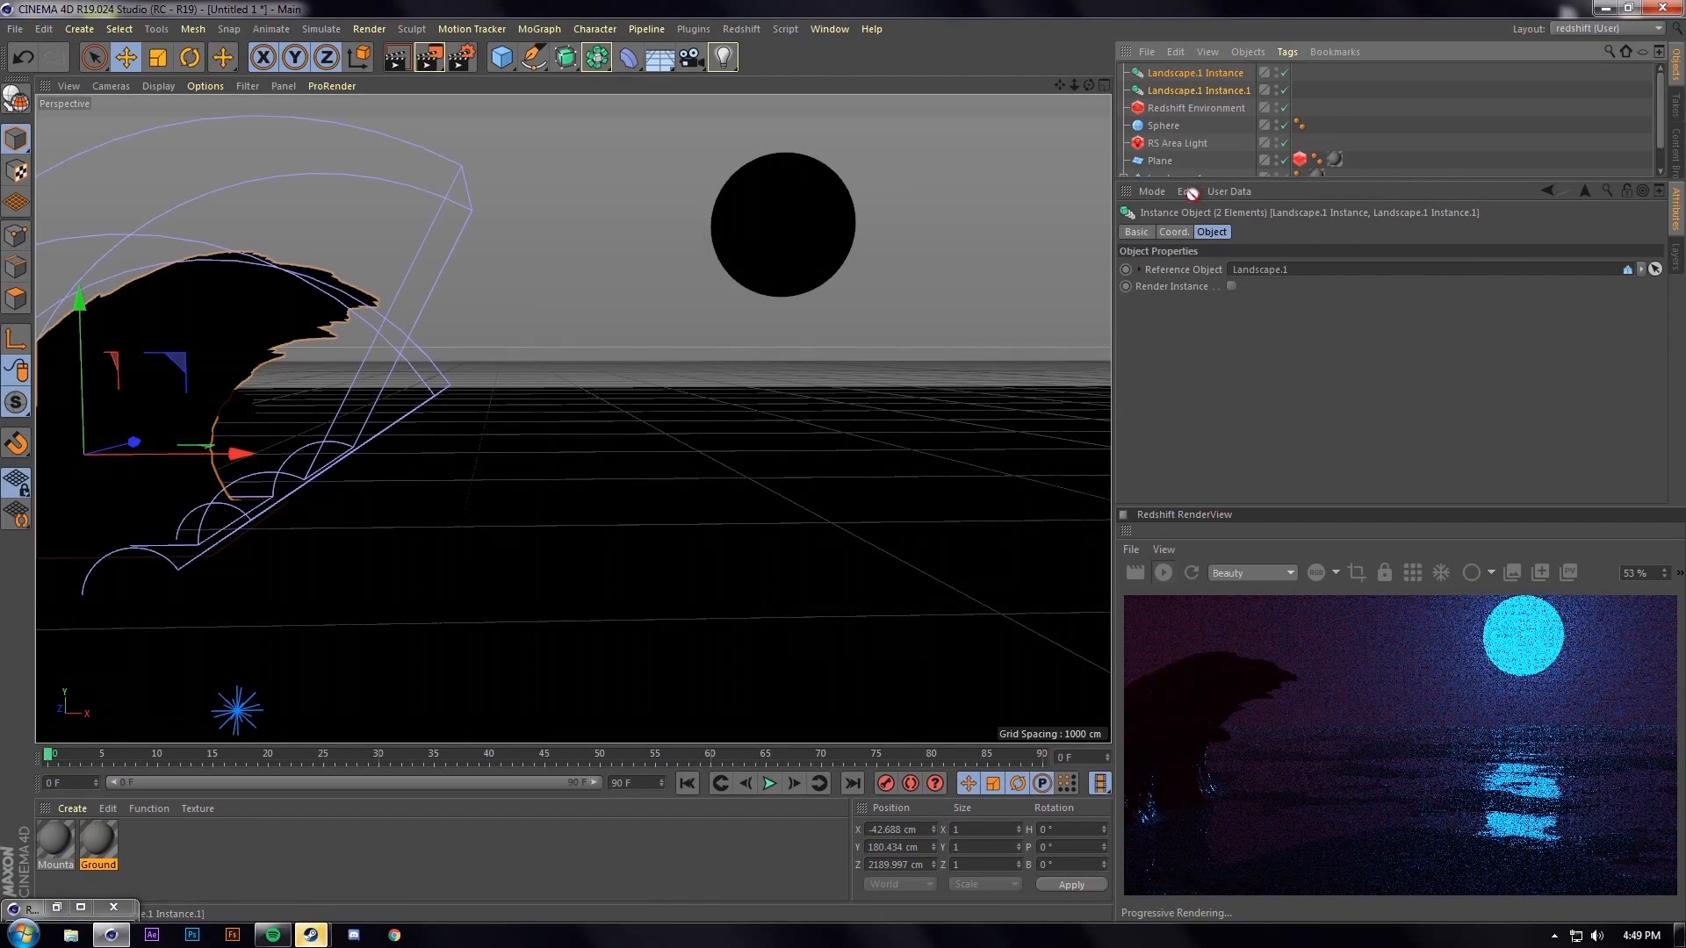
left_click_drag(1188, 172, 1182, 144)
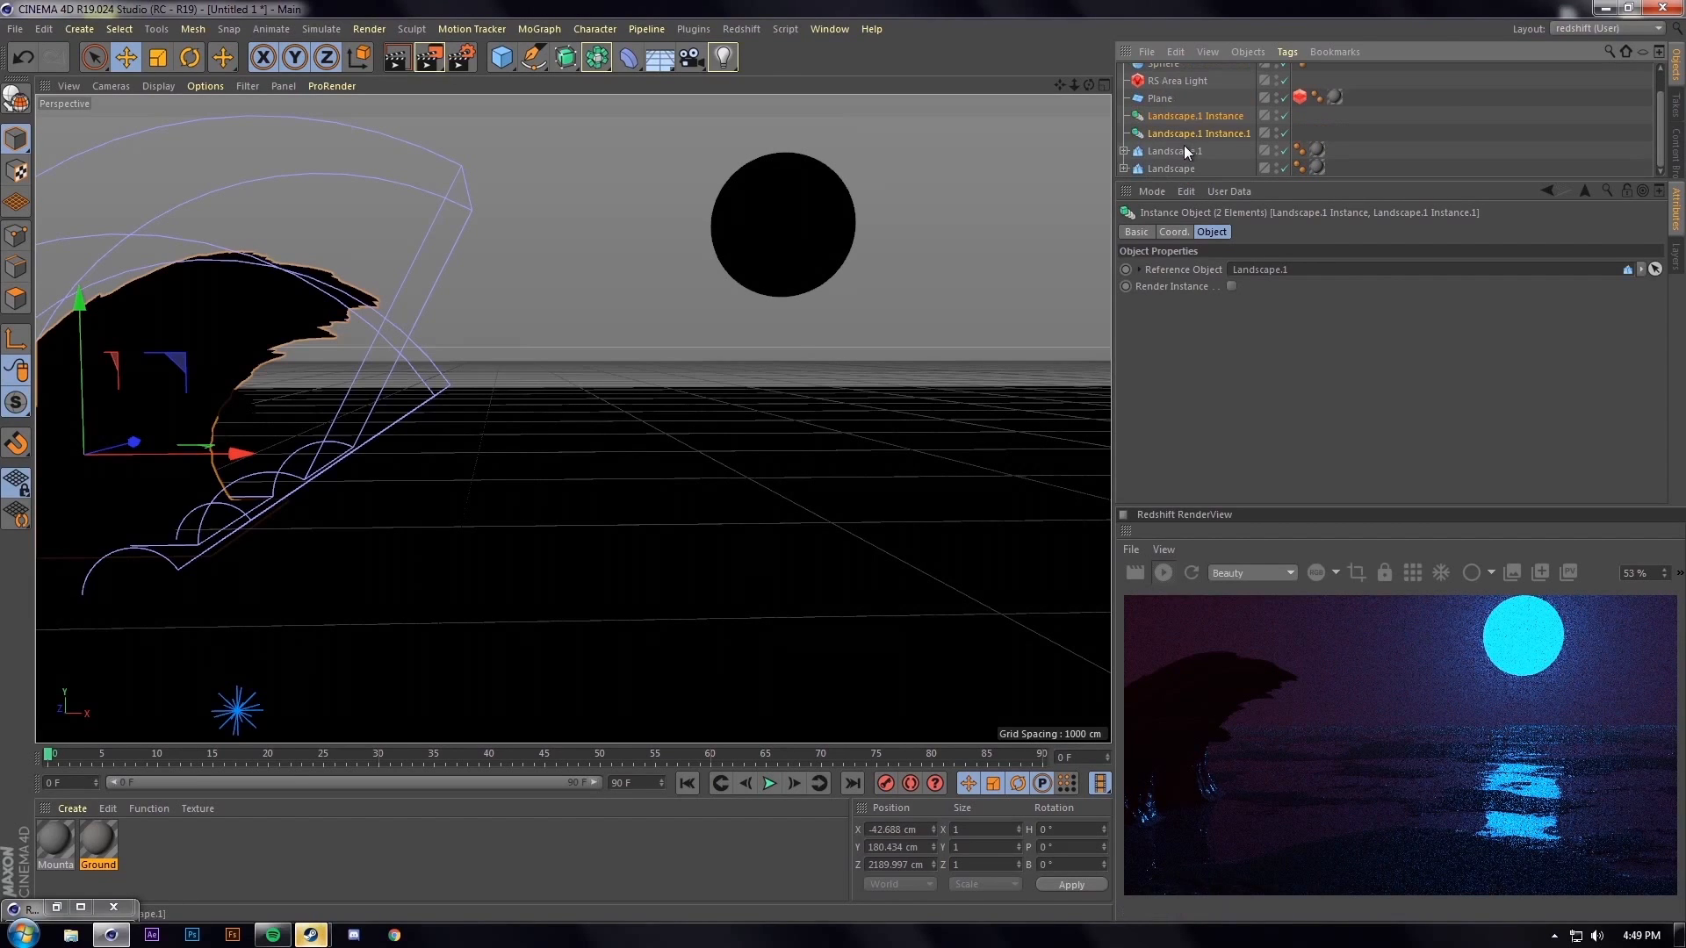
Set the two instances' Reference Objects to Landscape and Landscape.1
left_click(1180, 153)
left_click(1209, 116)
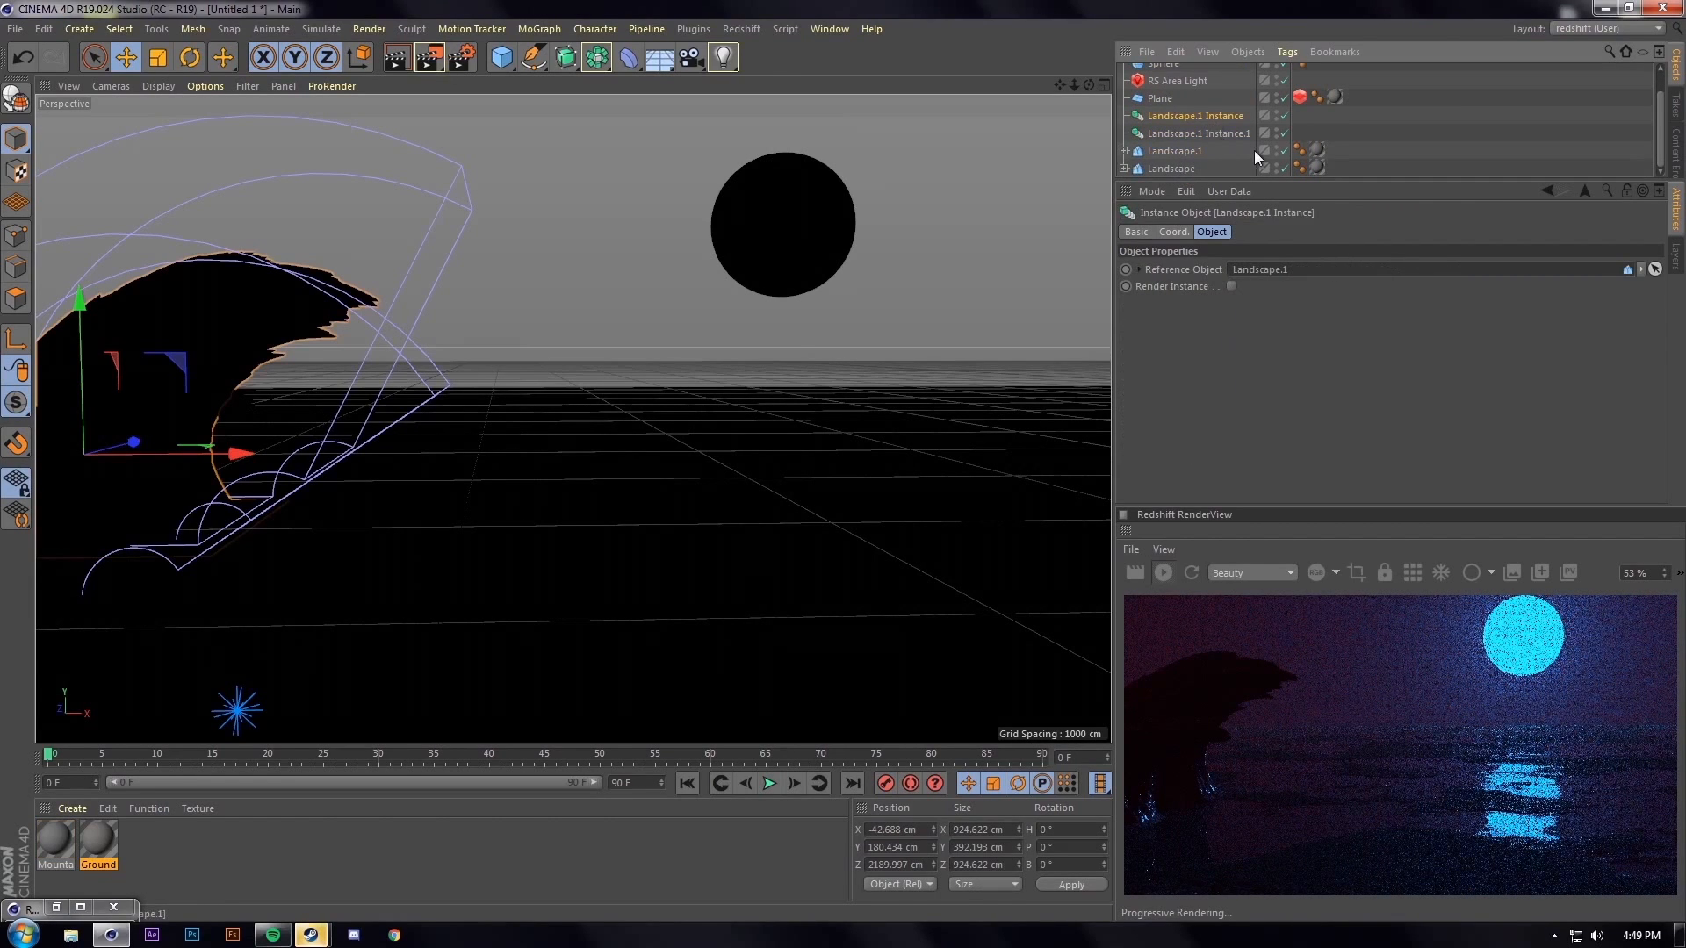
left_click_drag(1177, 172, 1309, 276)
left_click(1200, 134)
left_click_drag(1178, 153, 1309, 276)
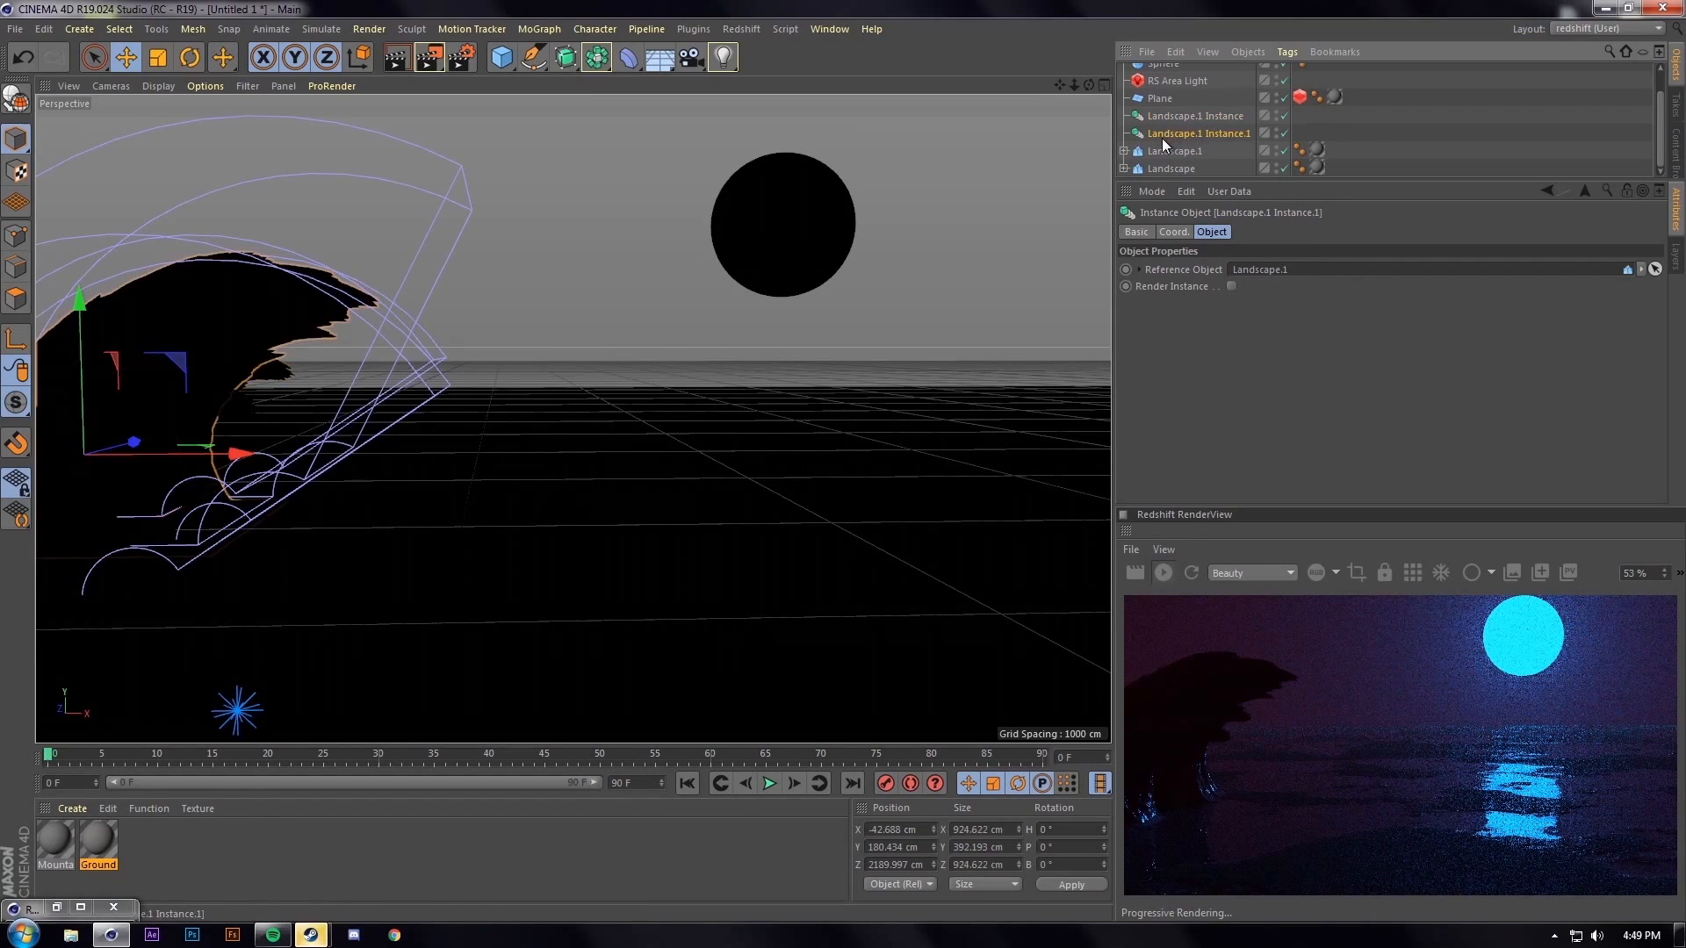
left_click(1183, 118, "shift")
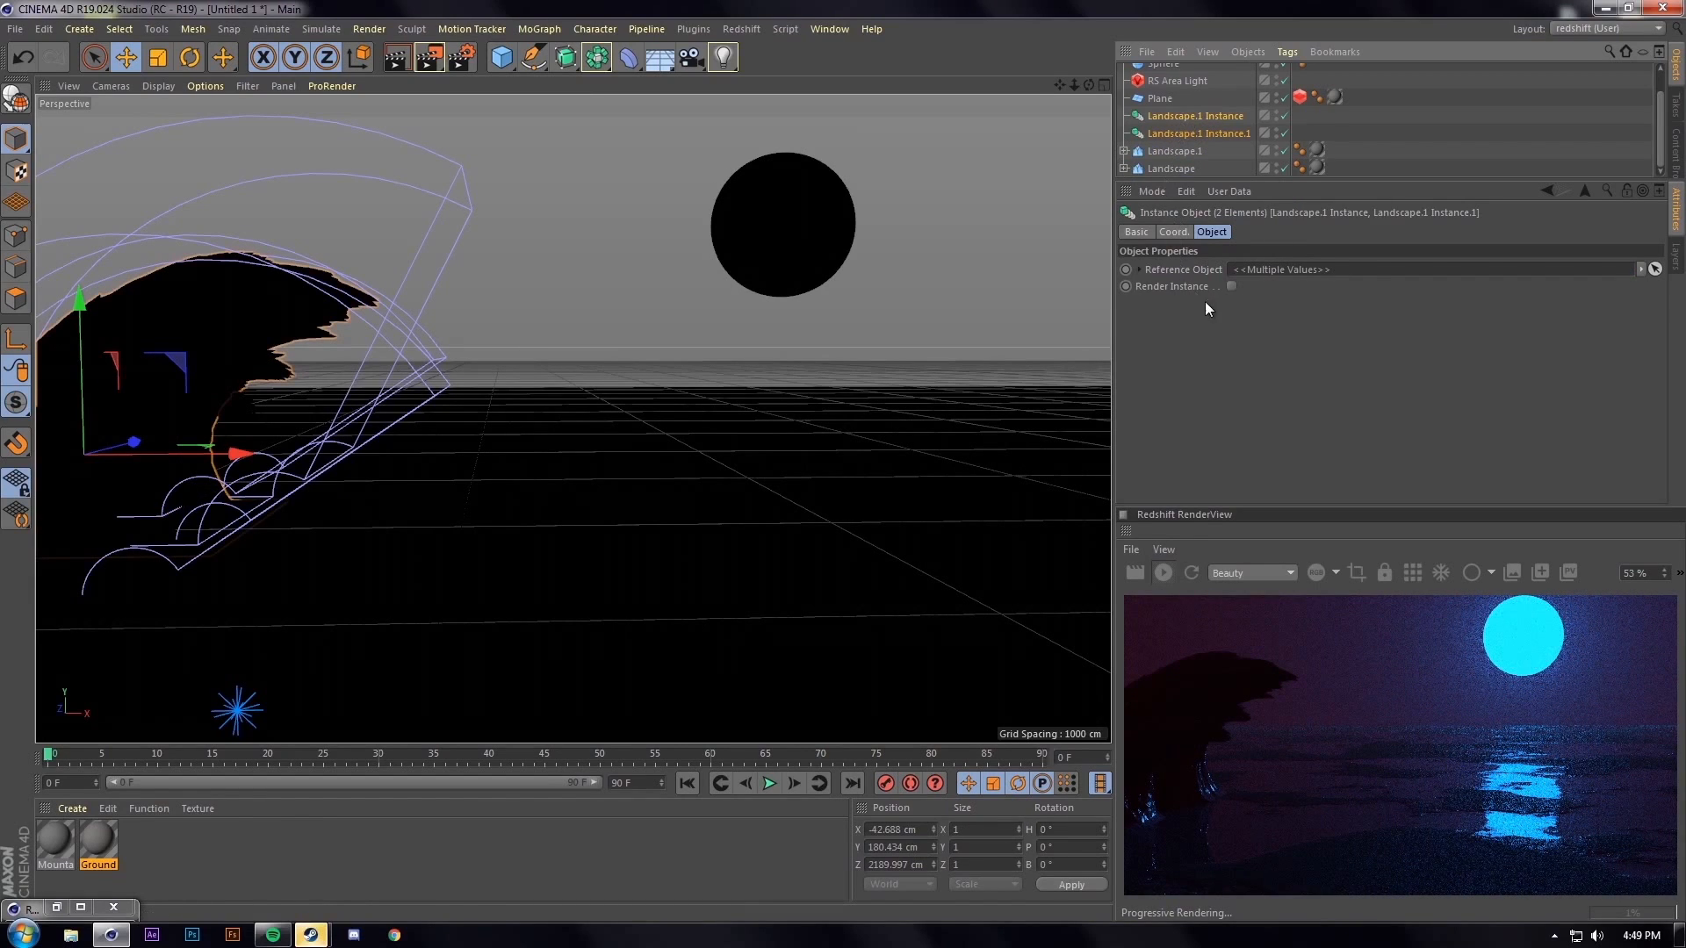
Enable Render Instance on both instances and move them to the right
left_click(1230, 286)
left_click_drag(201, 467, 837, 502)
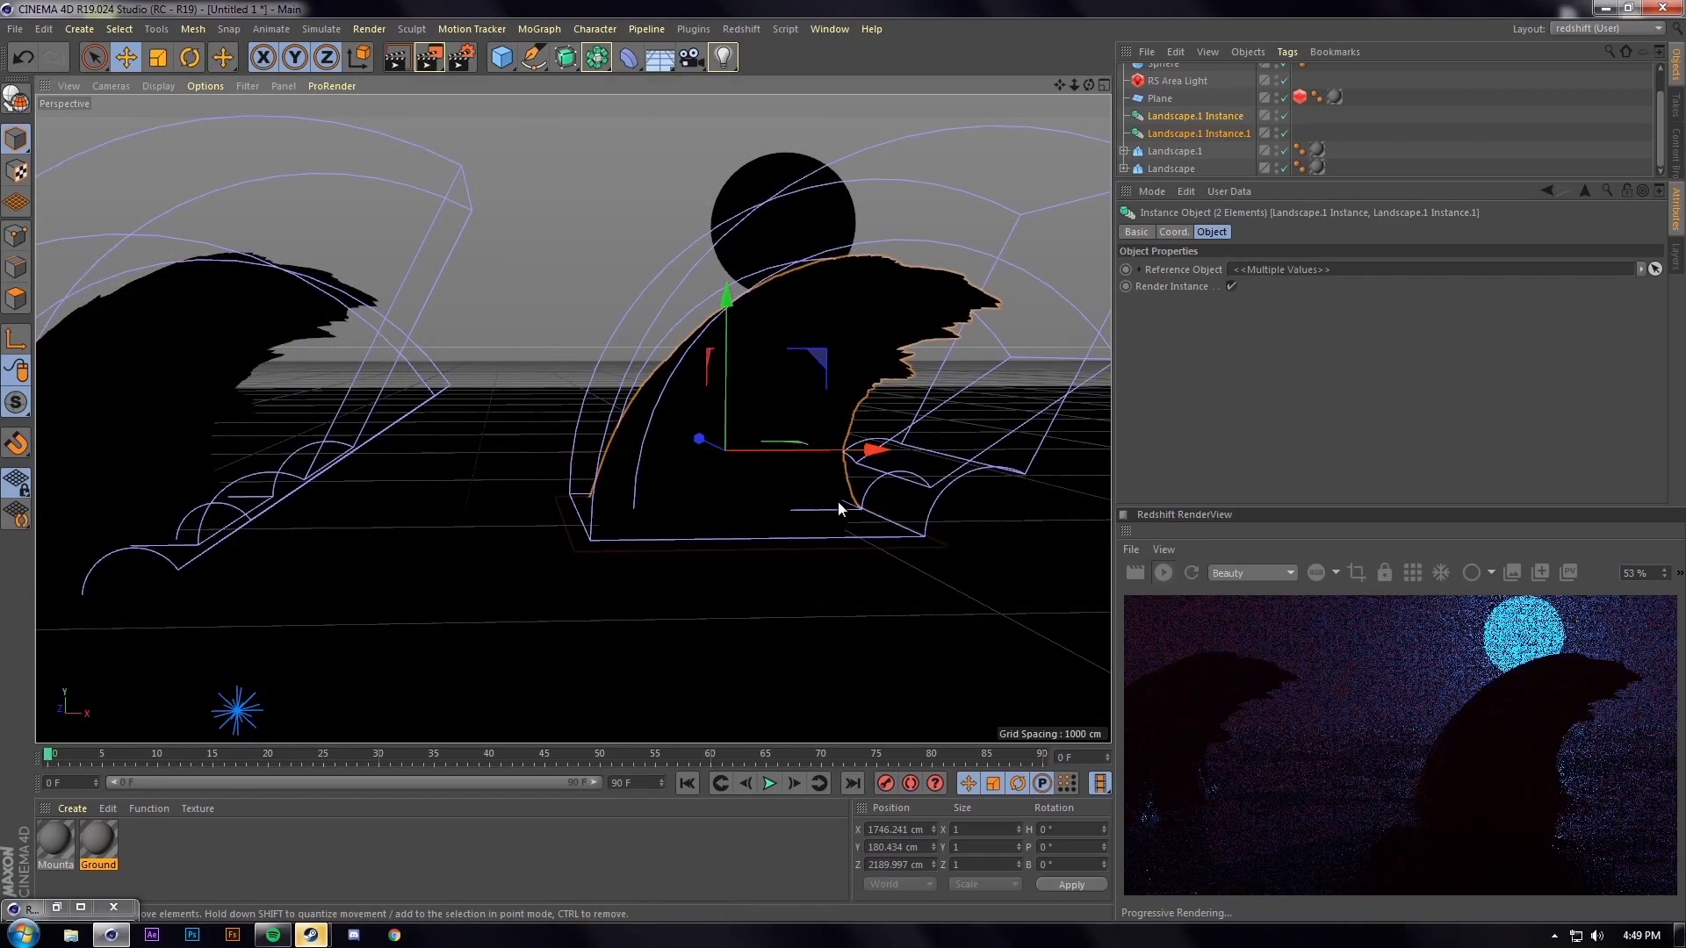
scroll(761, 309, "down", 3)
left_click_drag(822, 341, 703, 582, "alt")
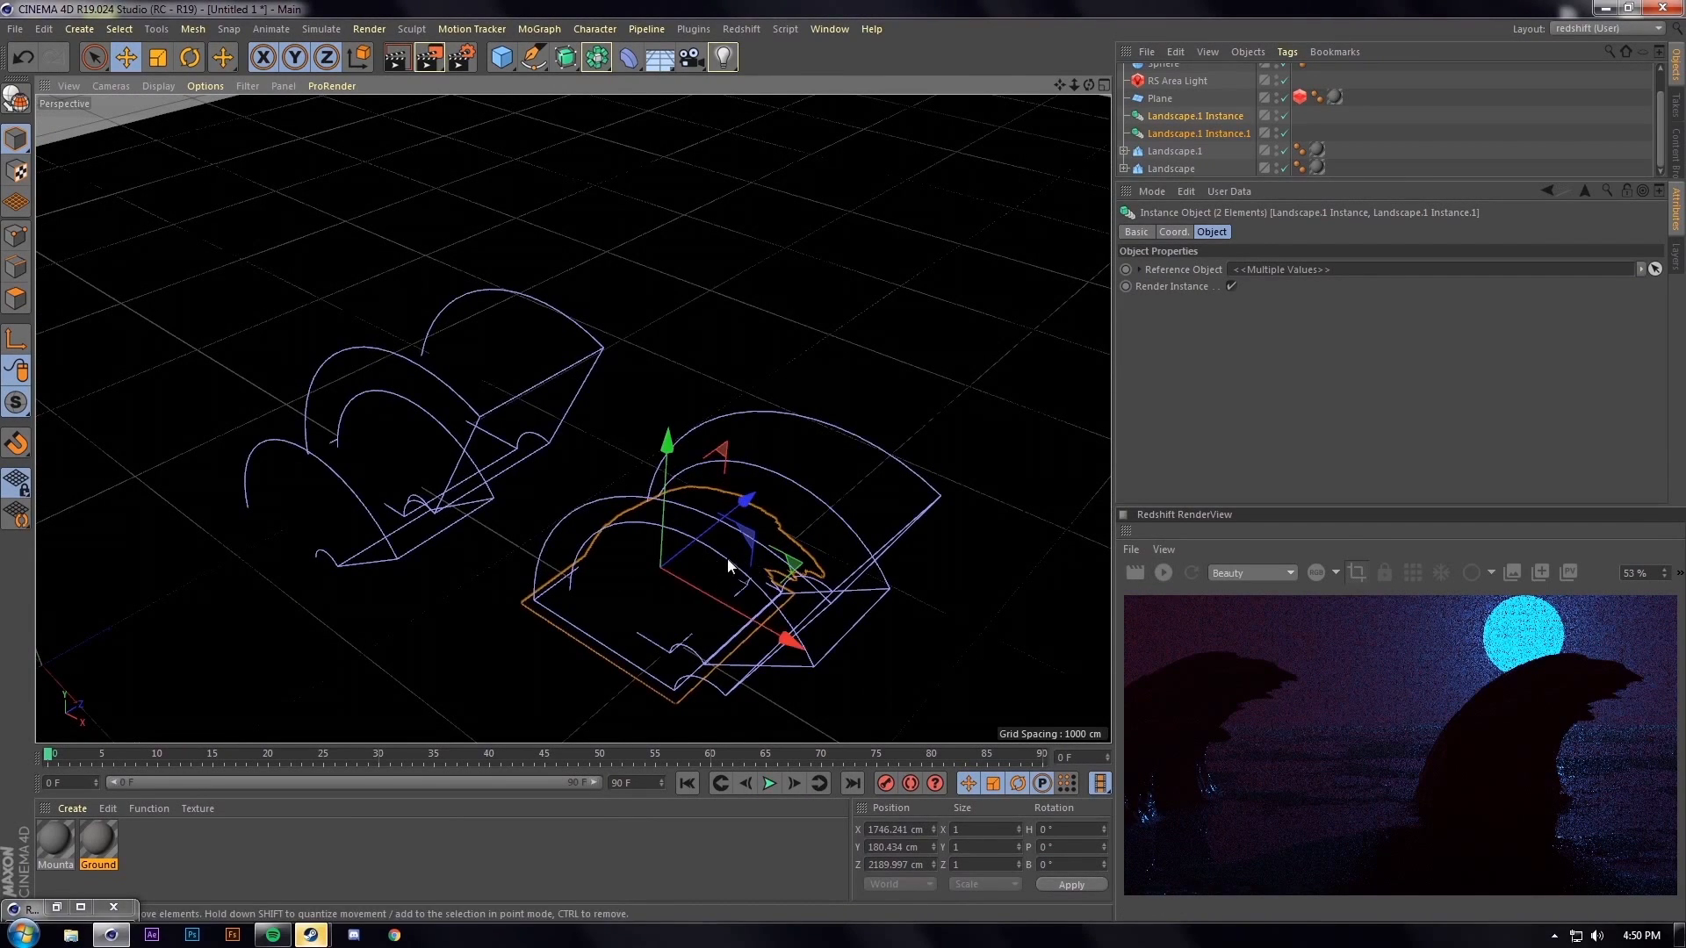
Rotate one landscape instance 180° around its heading
left_click(190, 57)
left_click_drag(628, 631, 762, 383)
left_click_drag(622, 562, 729, 474, "alt")
Move that instance further right and back, then Ctrl-drag a copy to the left
key("e")
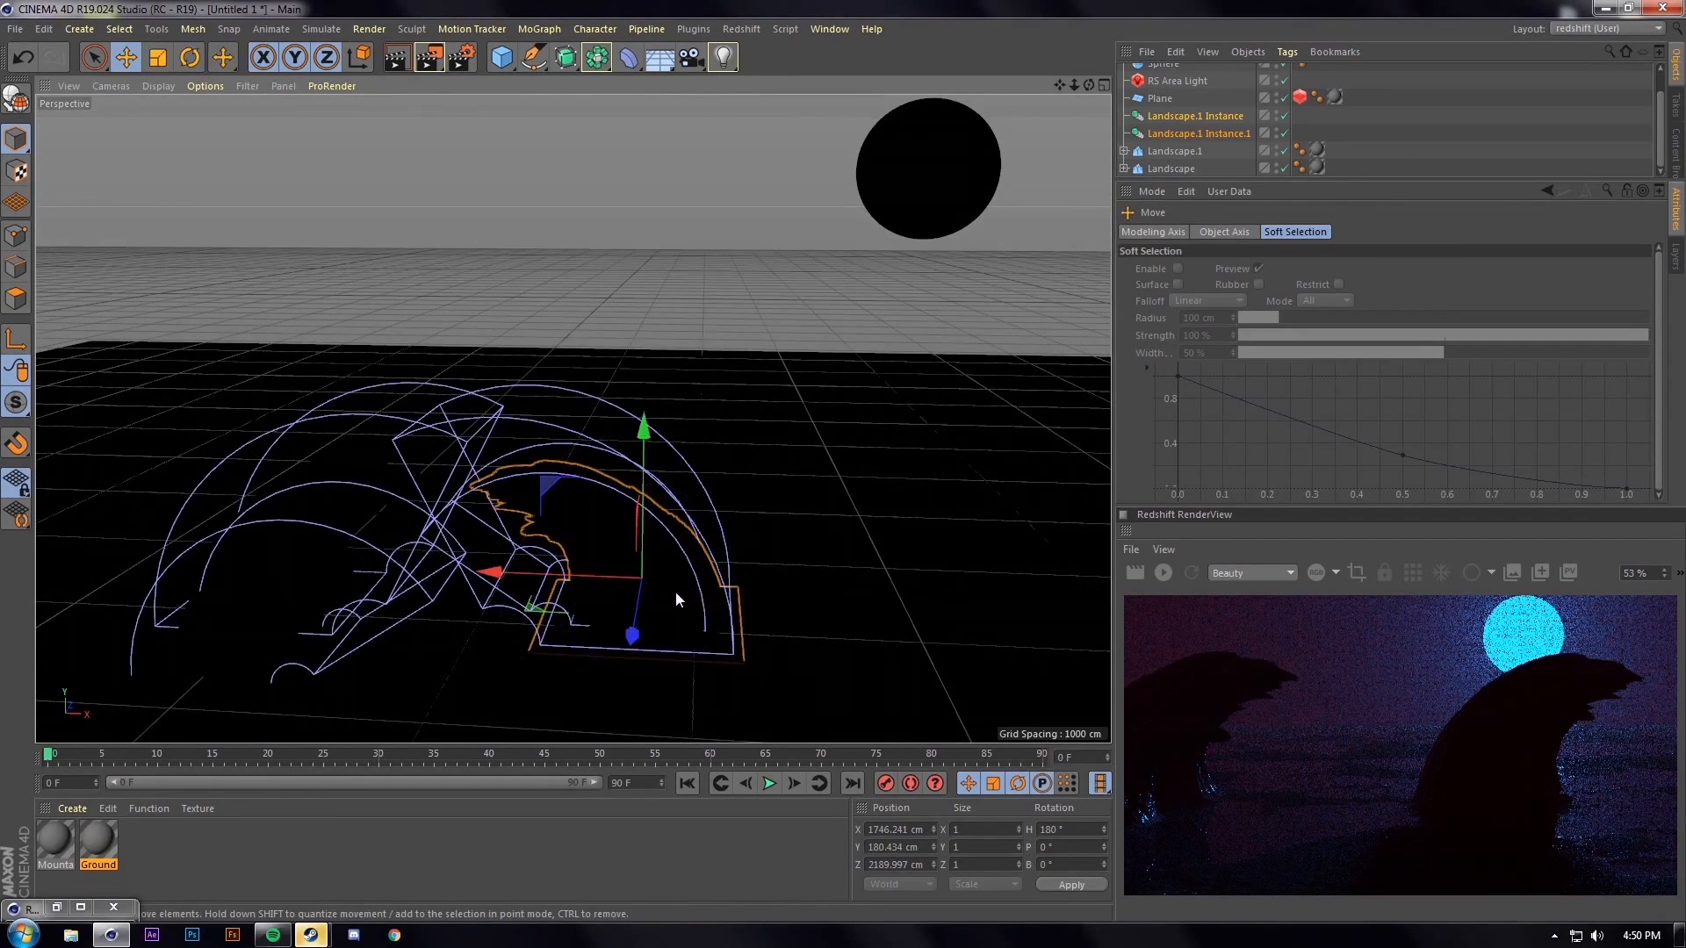
left_click_drag(589, 572, 862, 582)
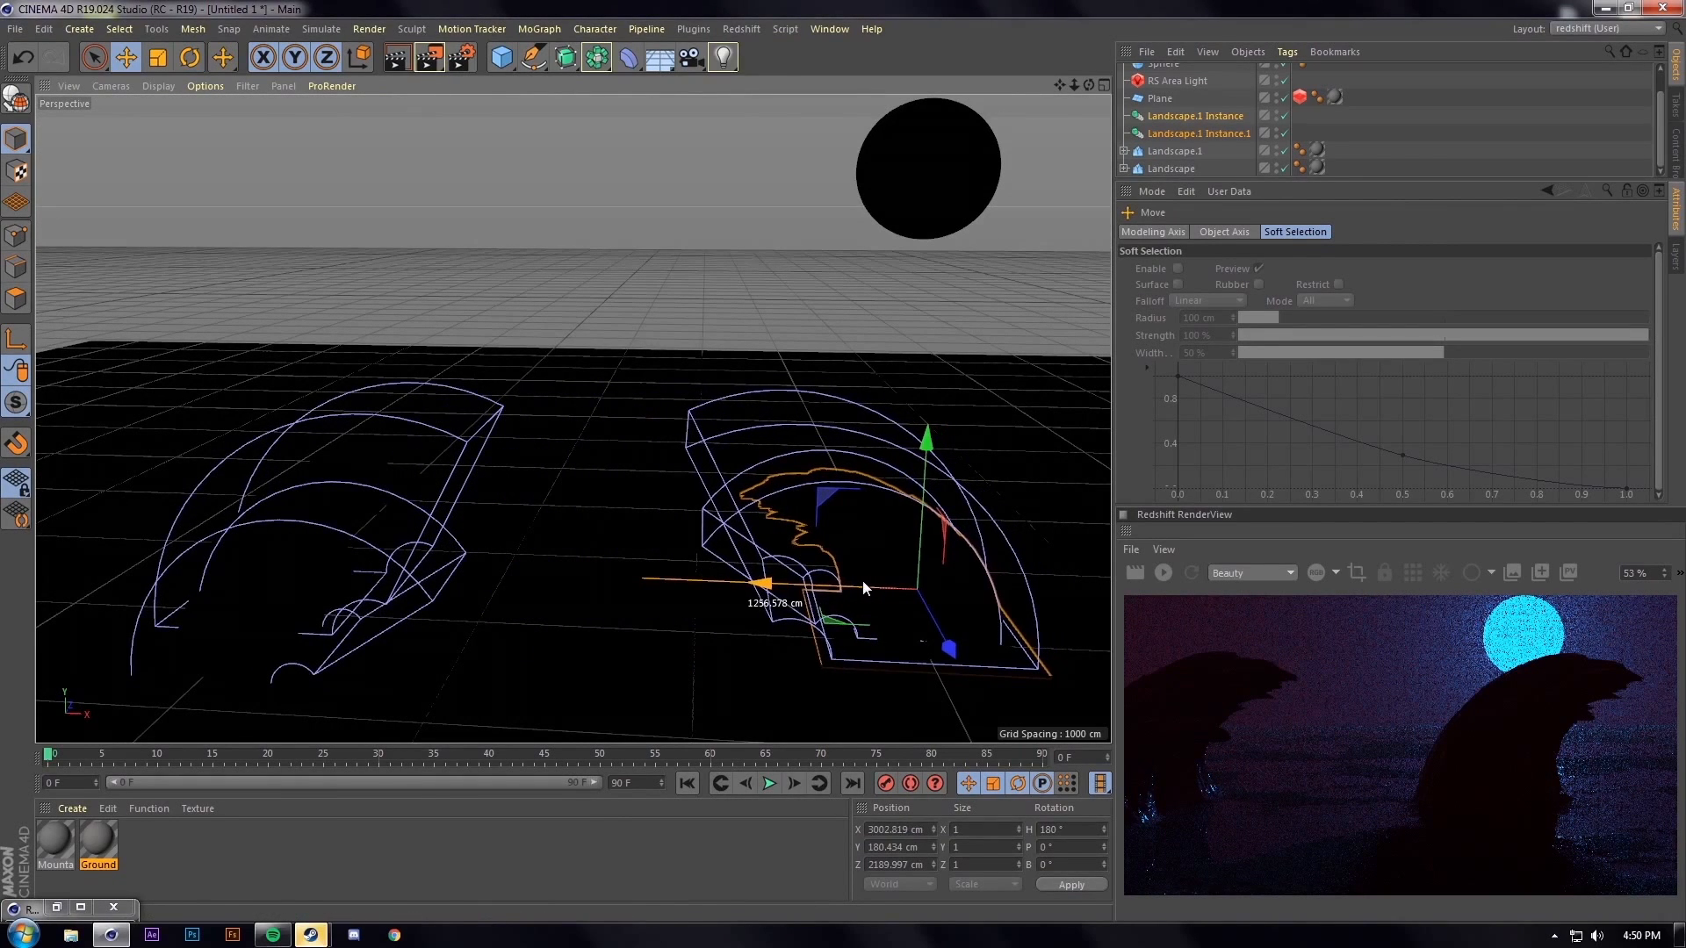
left_click_drag(945, 647, 917, 595)
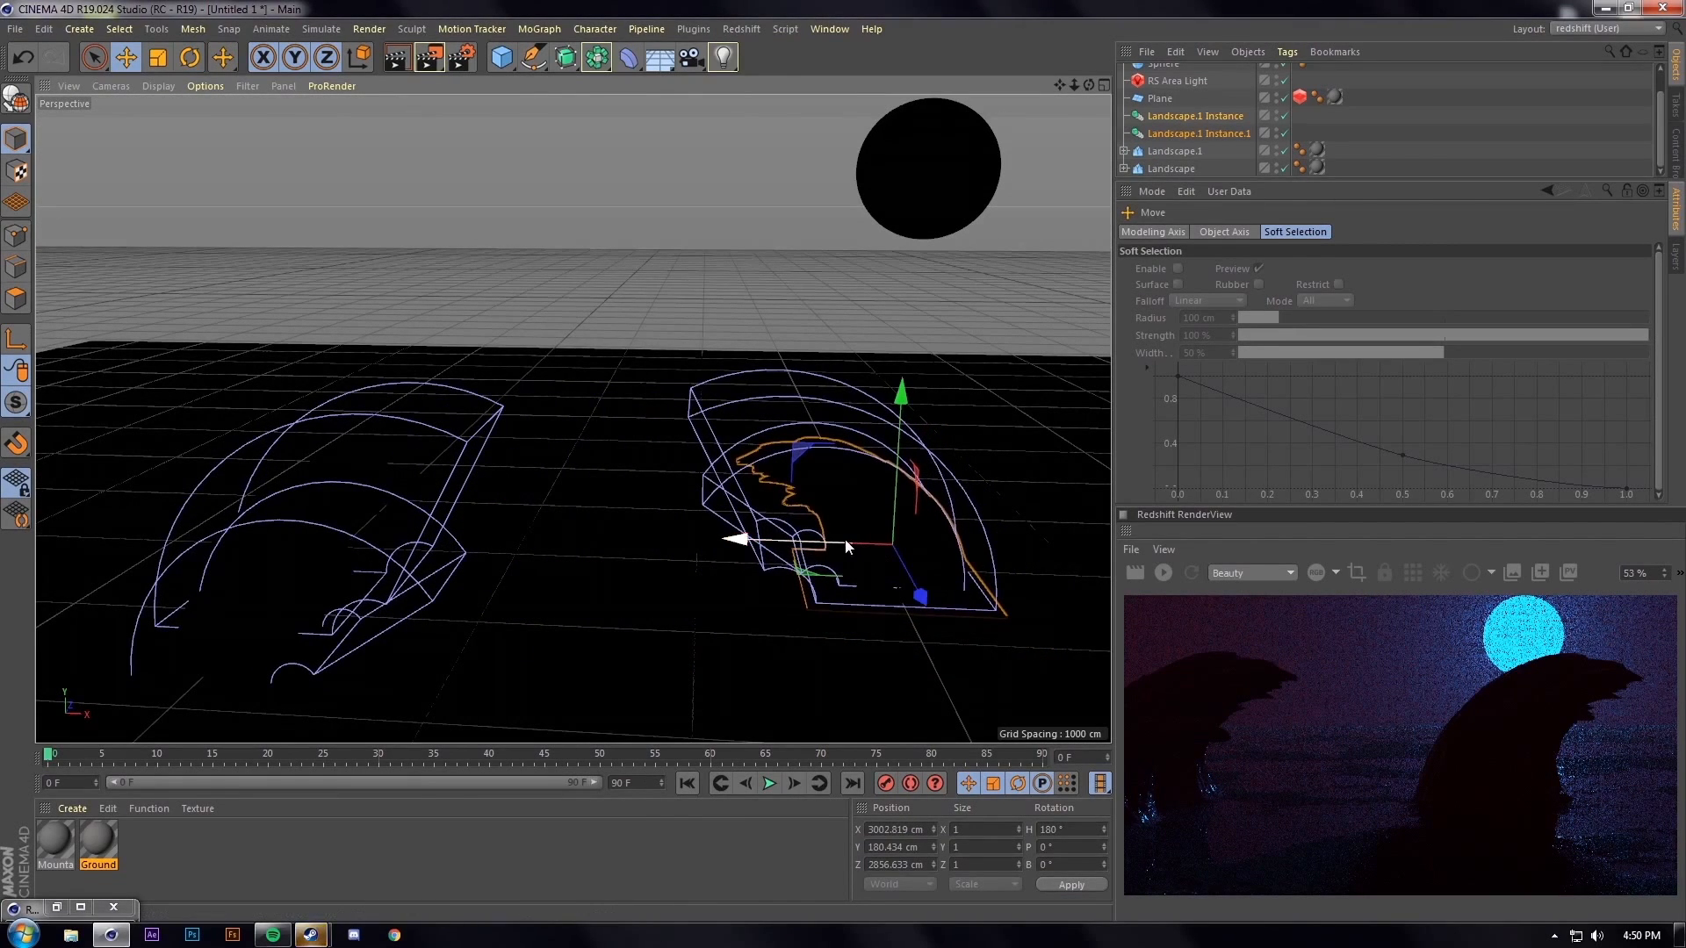
left_click_drag(844, 541, 692, 319, "ctrl")
key("r")
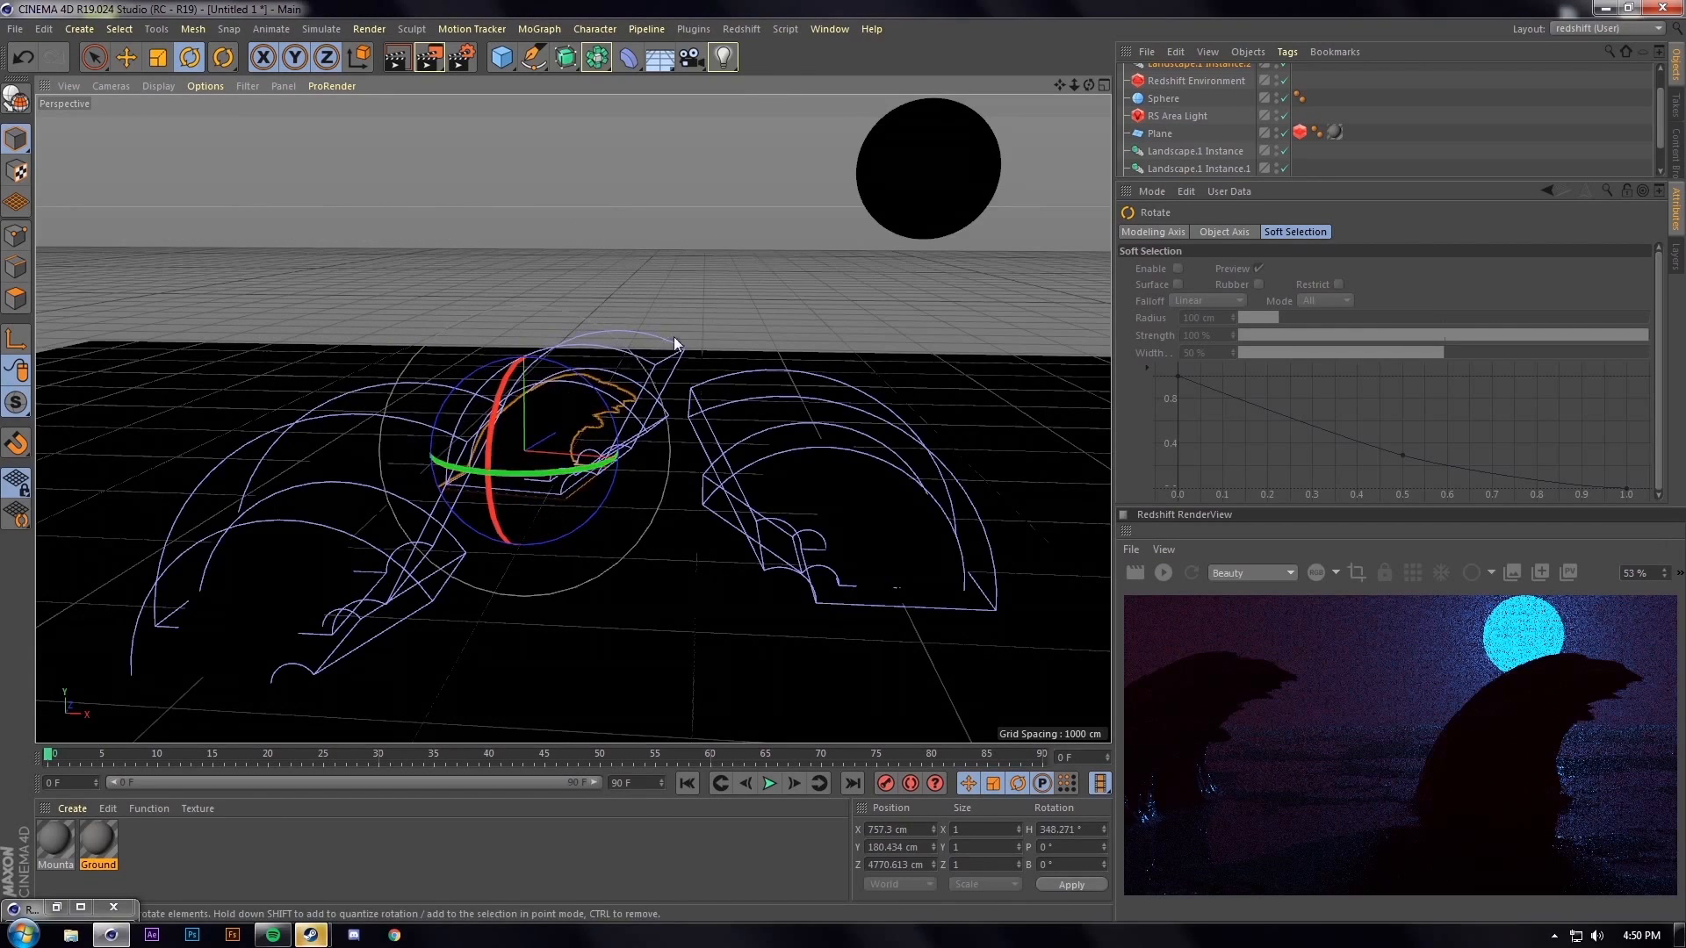
Reposition the new landscape instance farther back in the scene
key("e")
left_click_drag(584, 461, 553, 377)
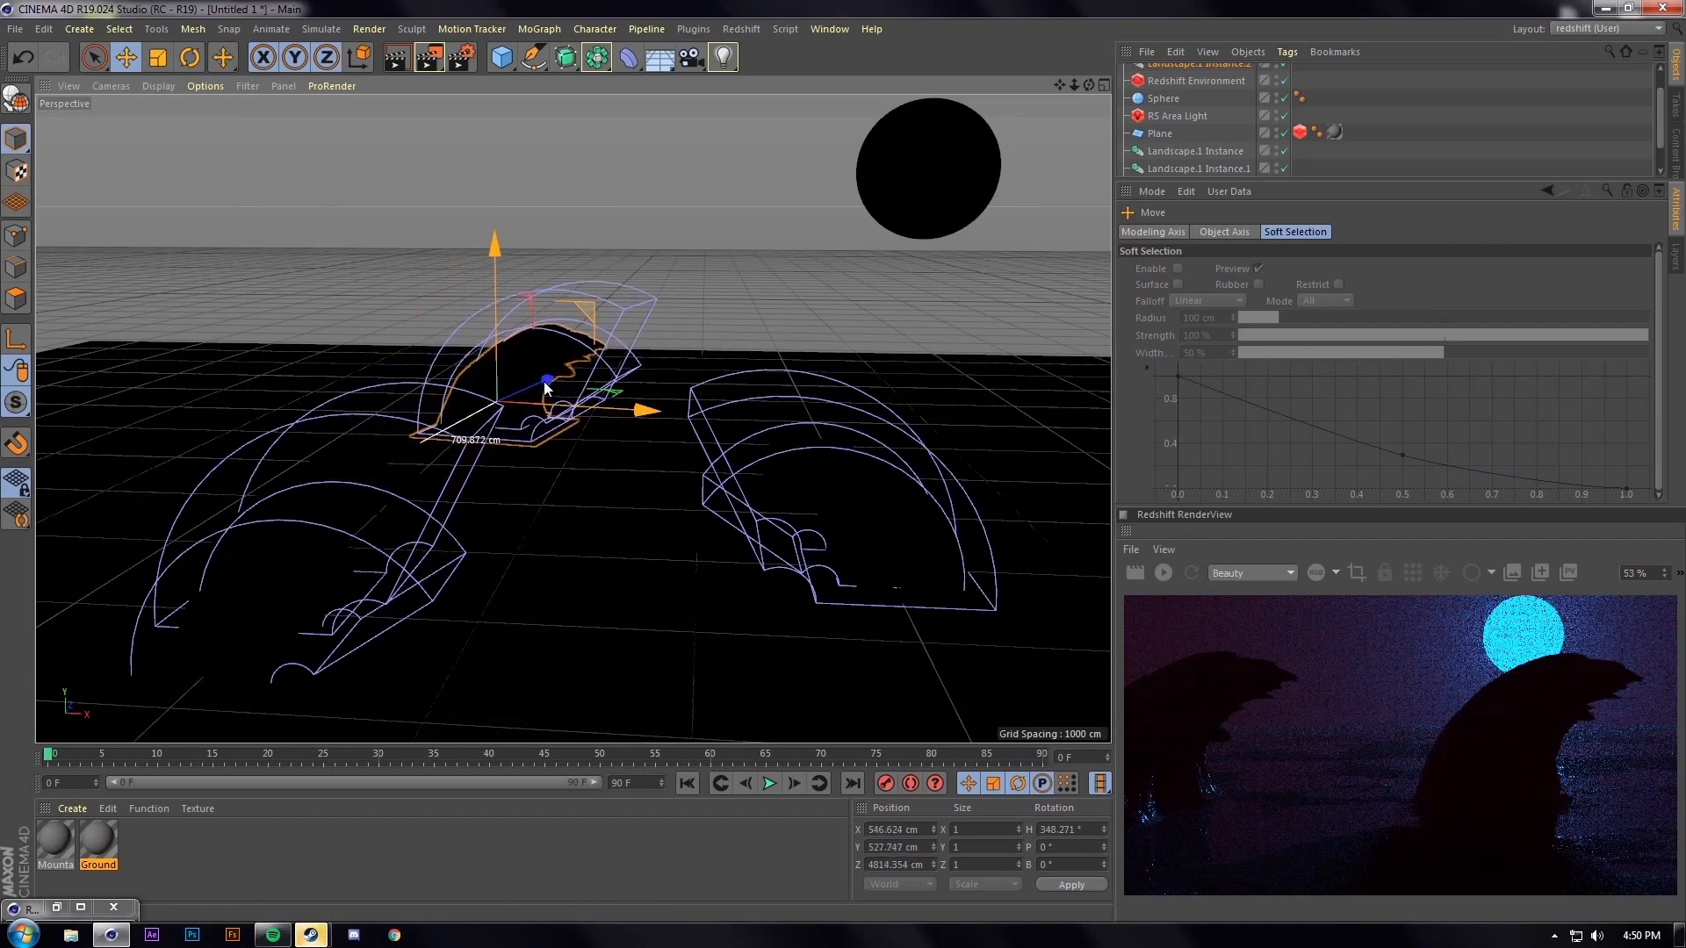
key("ctrl+z")
left_click_drag(477, 418, 553, 406)
scroll(1157, 103, "up", 2)
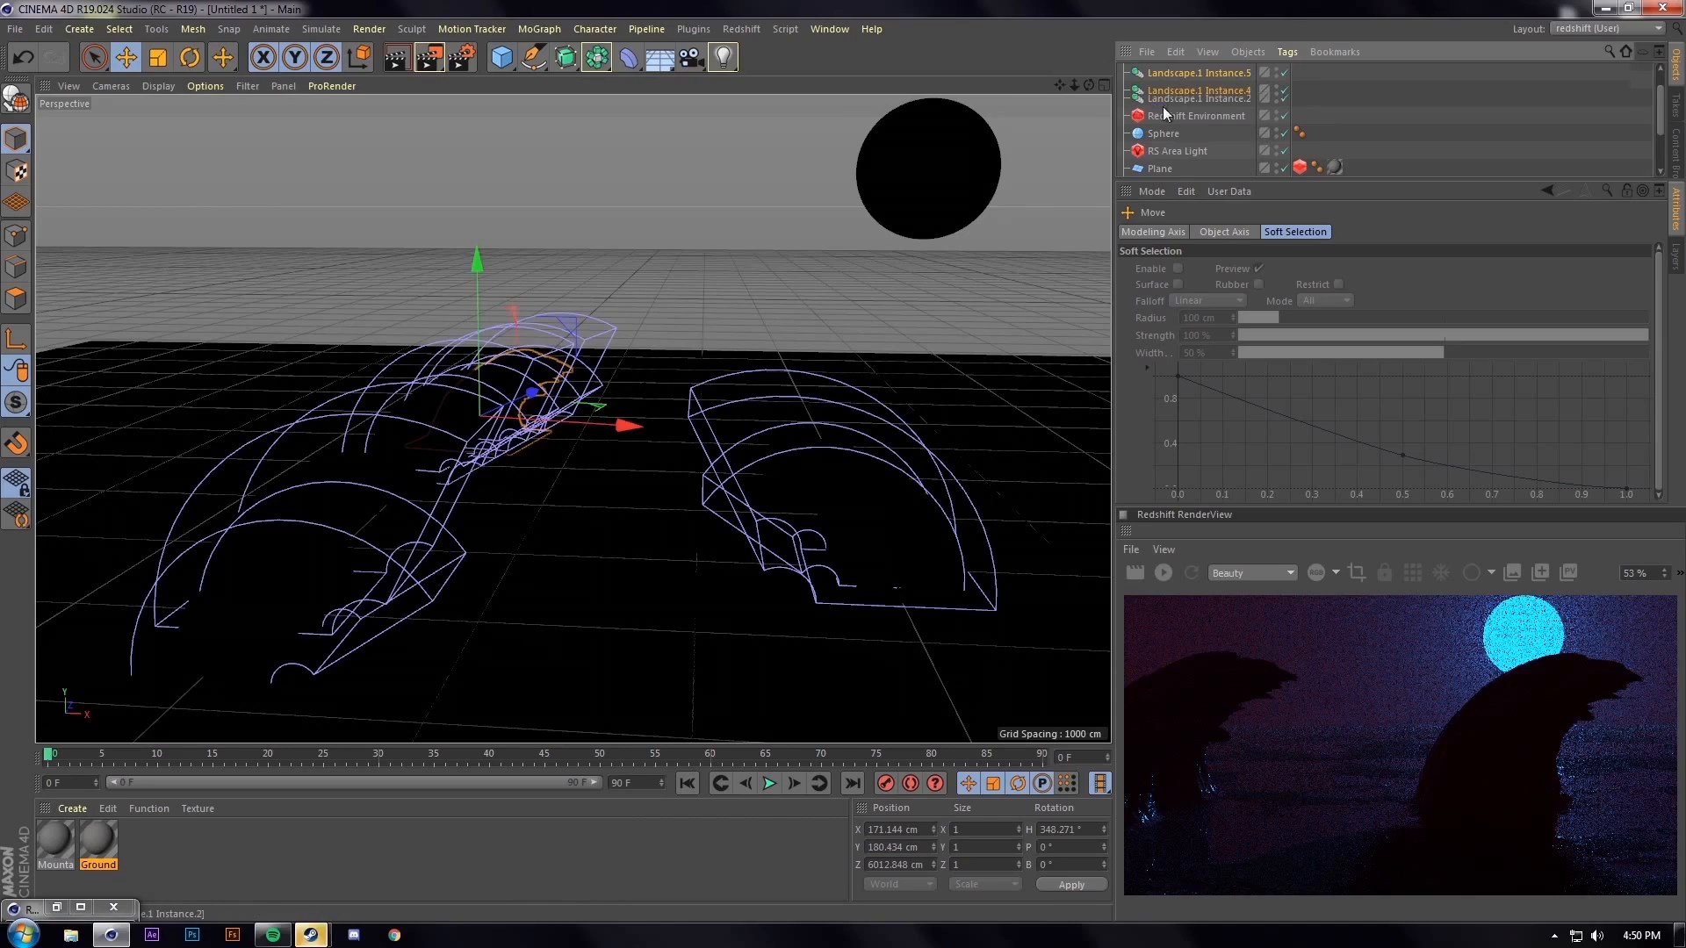
left_click(1169, 234)
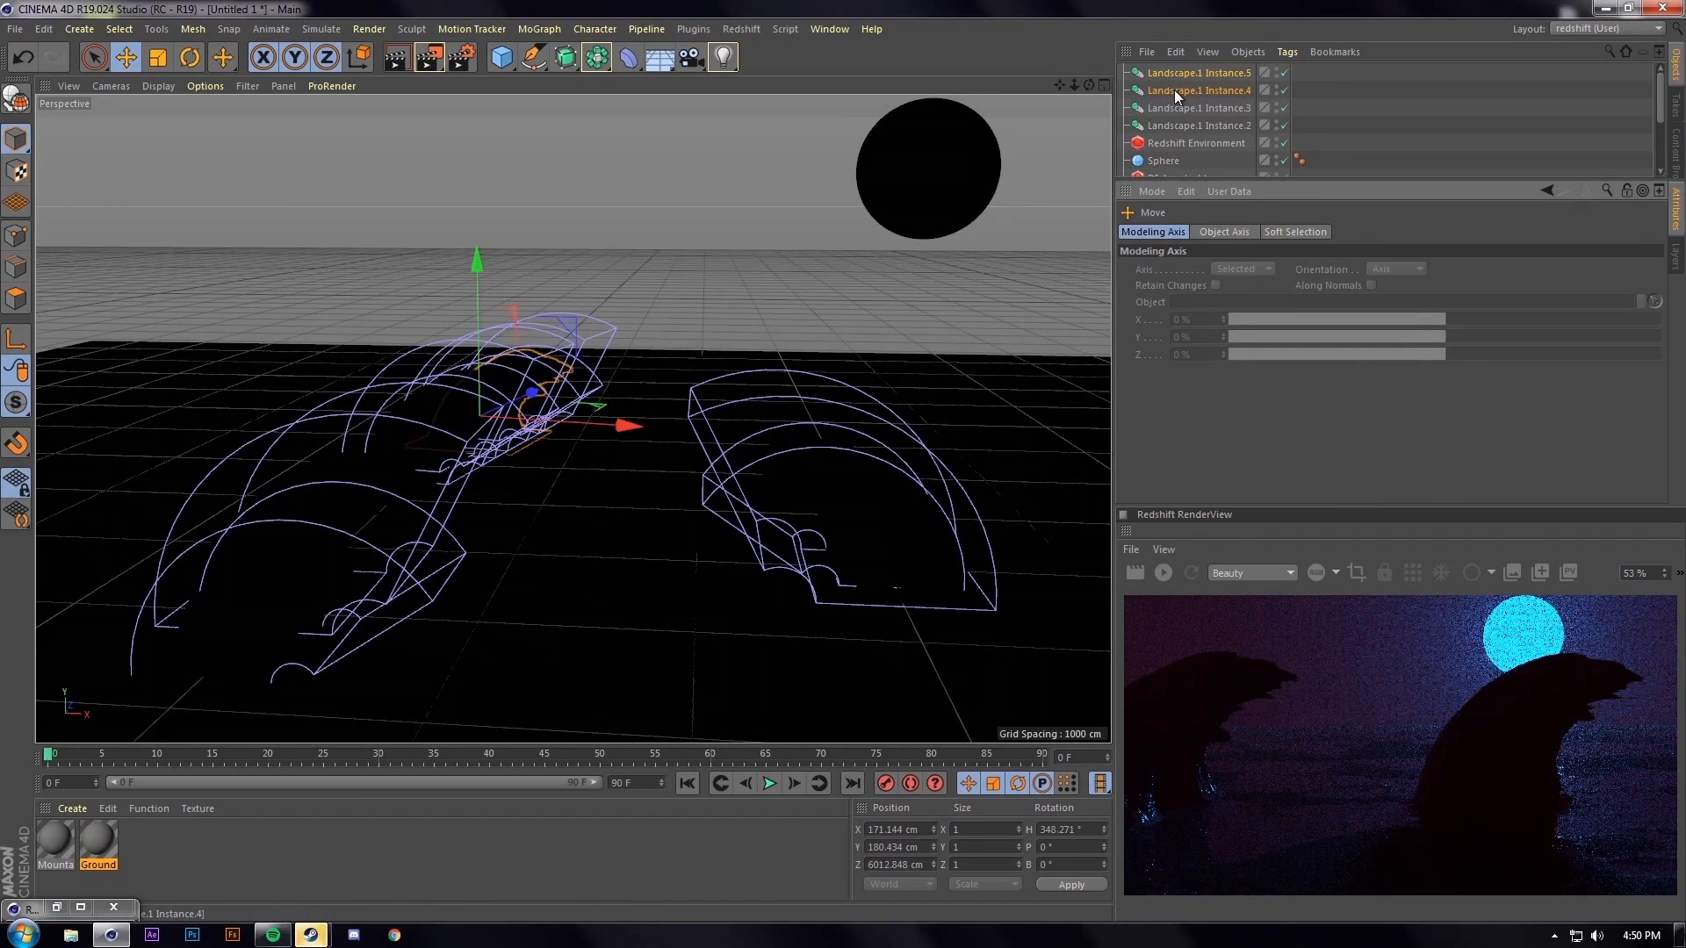
Scale Landscape.1 Instance.4 and Instance.5 to 2 on Y and Z
left_click(1172, 90)
left_click(1183, 74, "shift")
left_click(1173, 232)
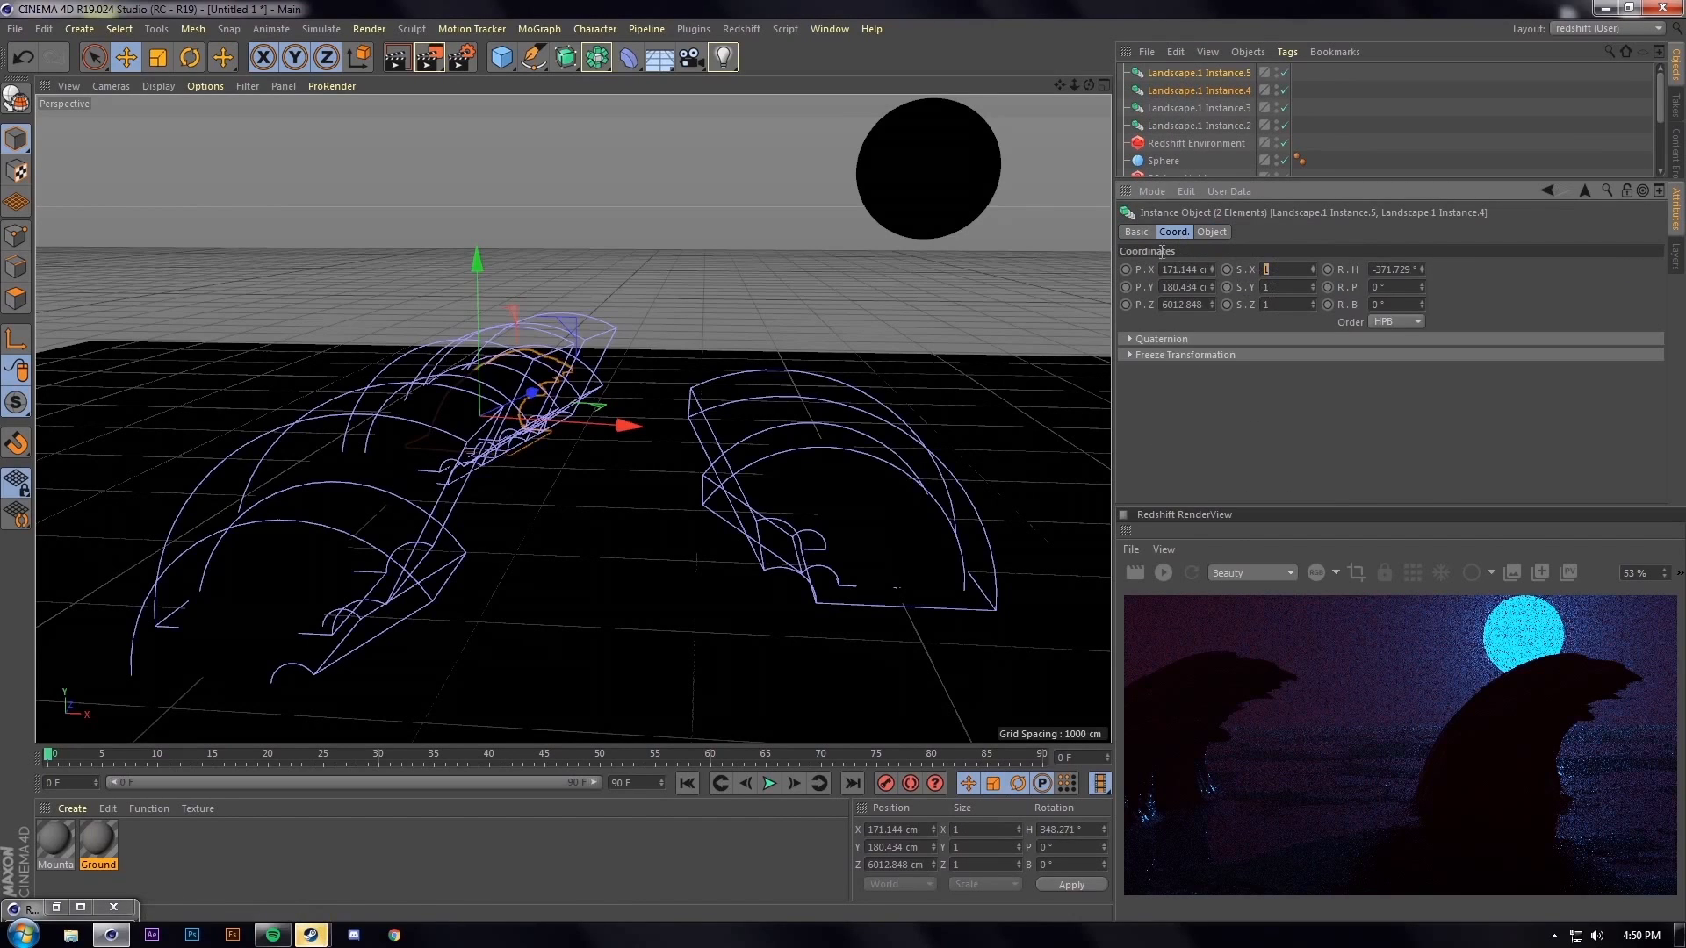
key("Tab")
type("2")
key("Tab")
type("2")
key("Return")
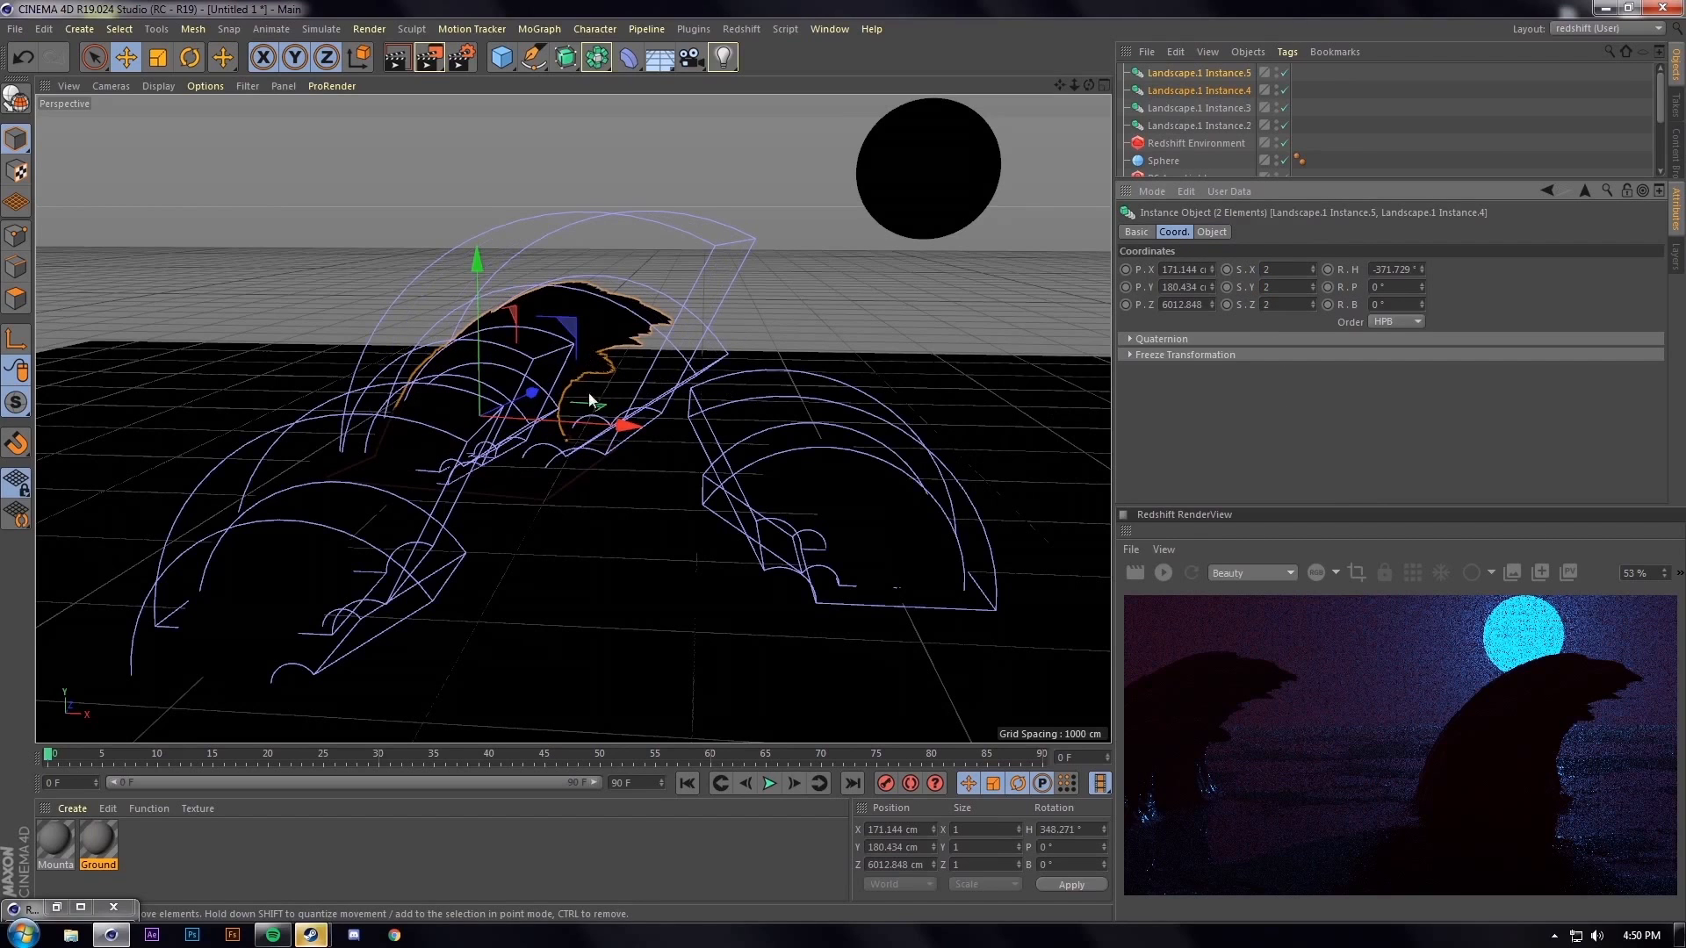
Move the enlarged instances farther back and inspect the formations from above
mouse_move(528, 396)
left_mouse_down()
mouse_move(572, 376)
mouse_move(603, 417)
mouse_move(549, 415)
left_mouse_up()
key("r")
left_click_drag(665, 339, 1104, 502, "alt")
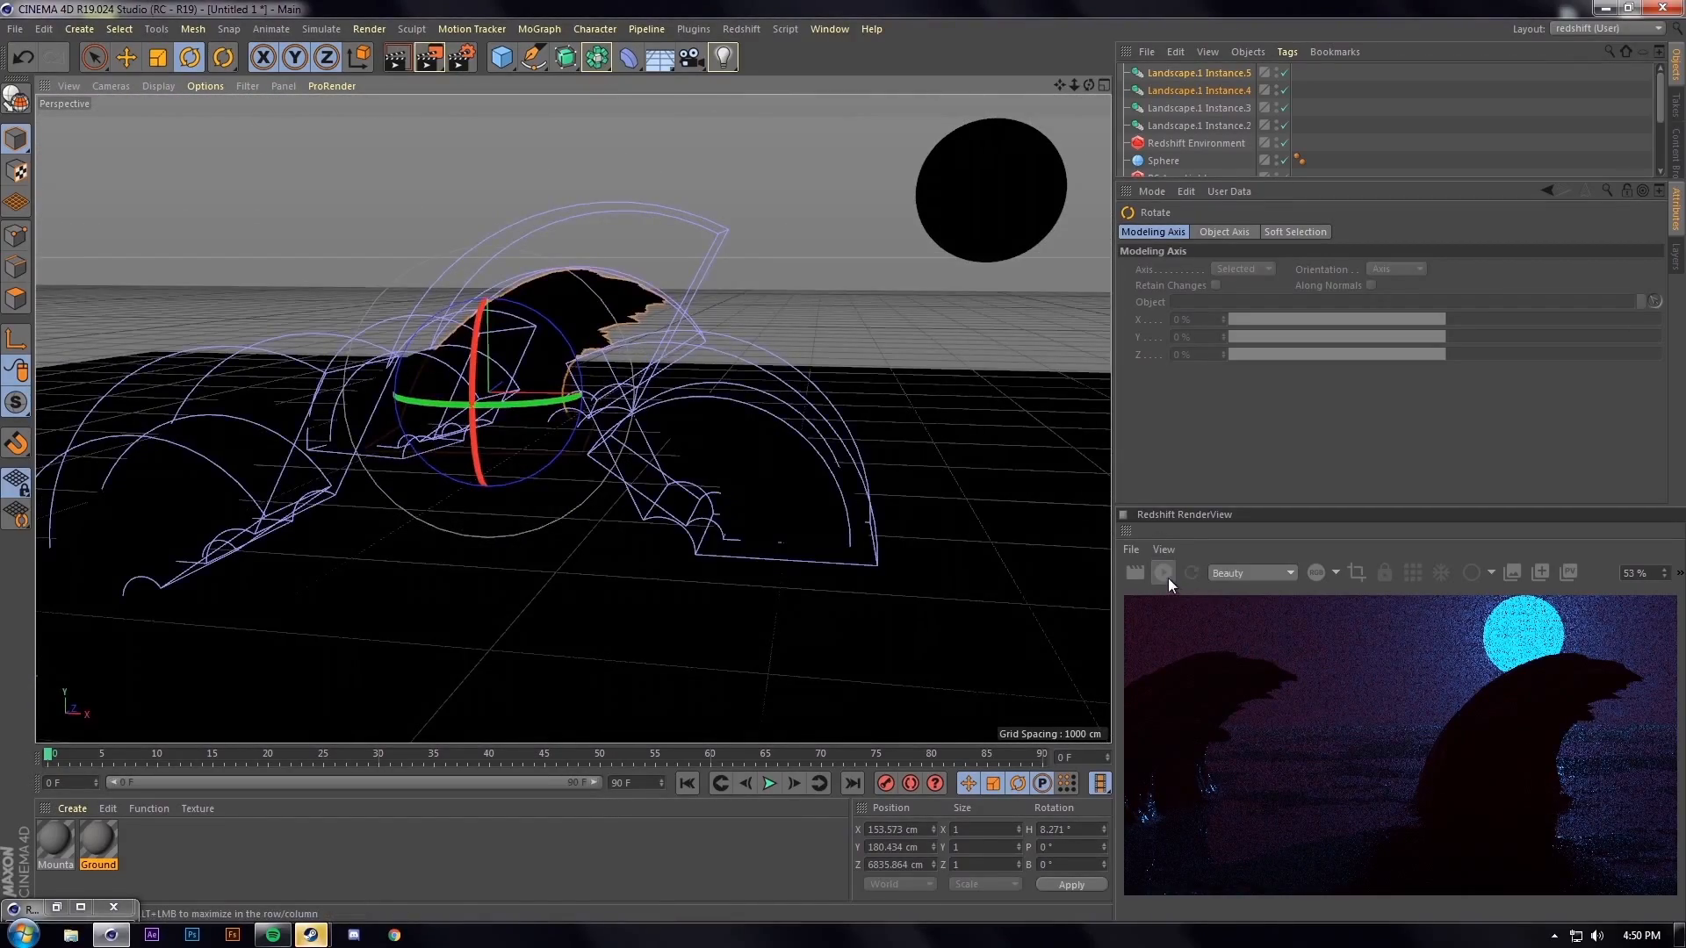
left_click_drag(985, 502, 651, 414, "alt")
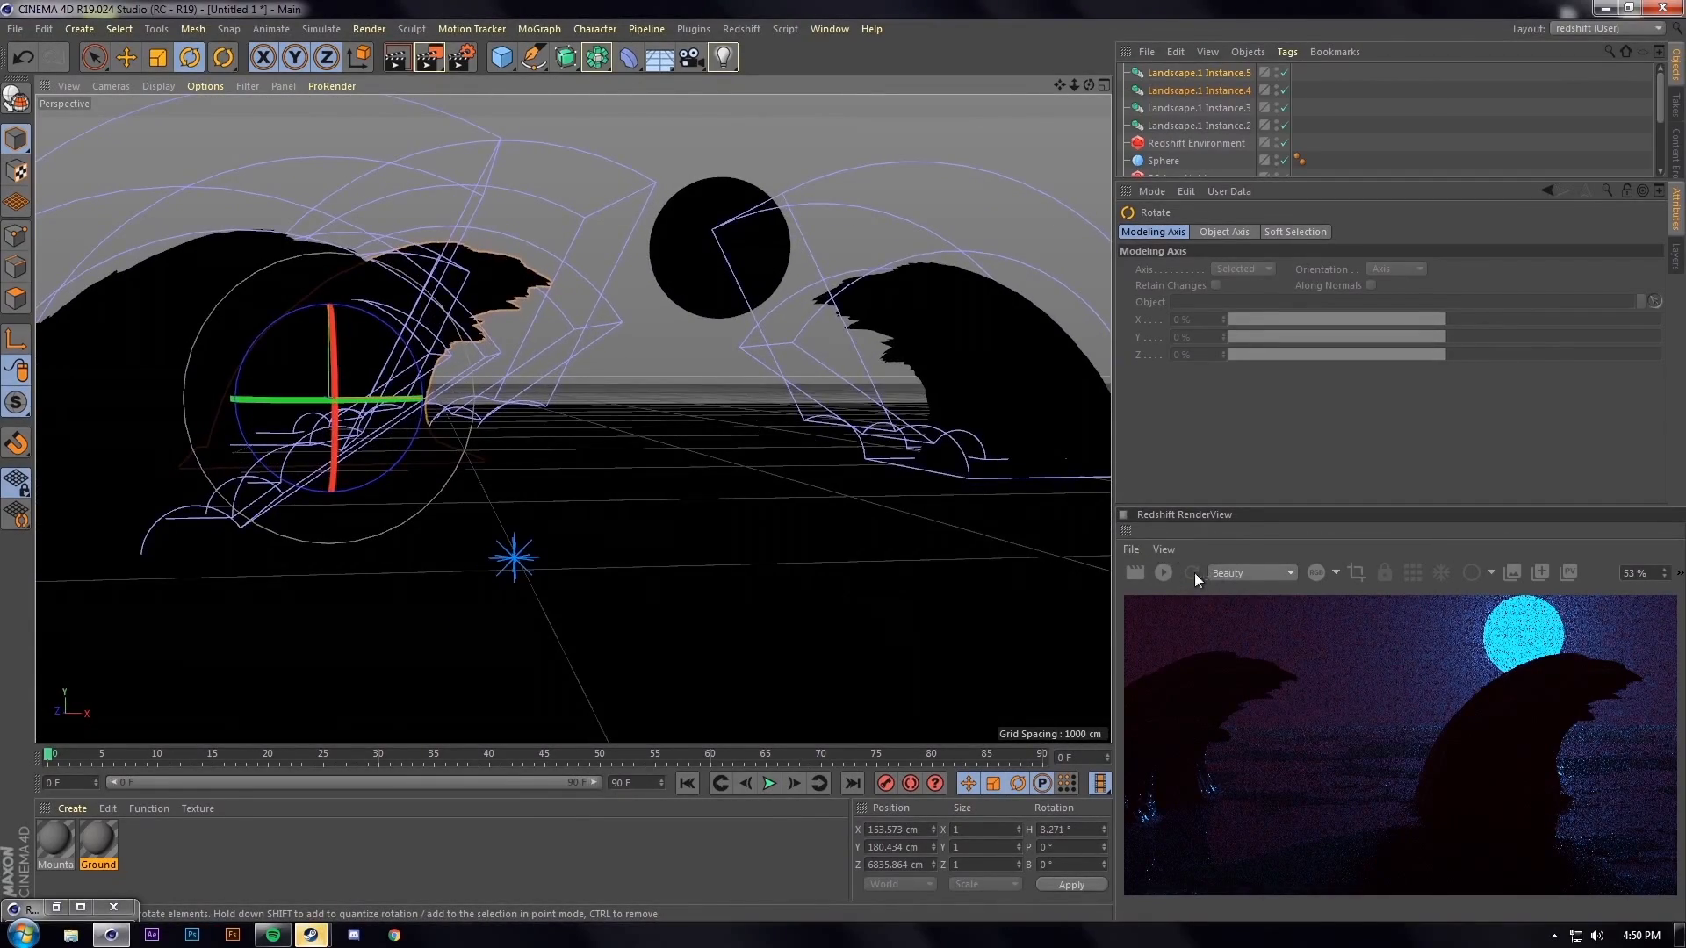
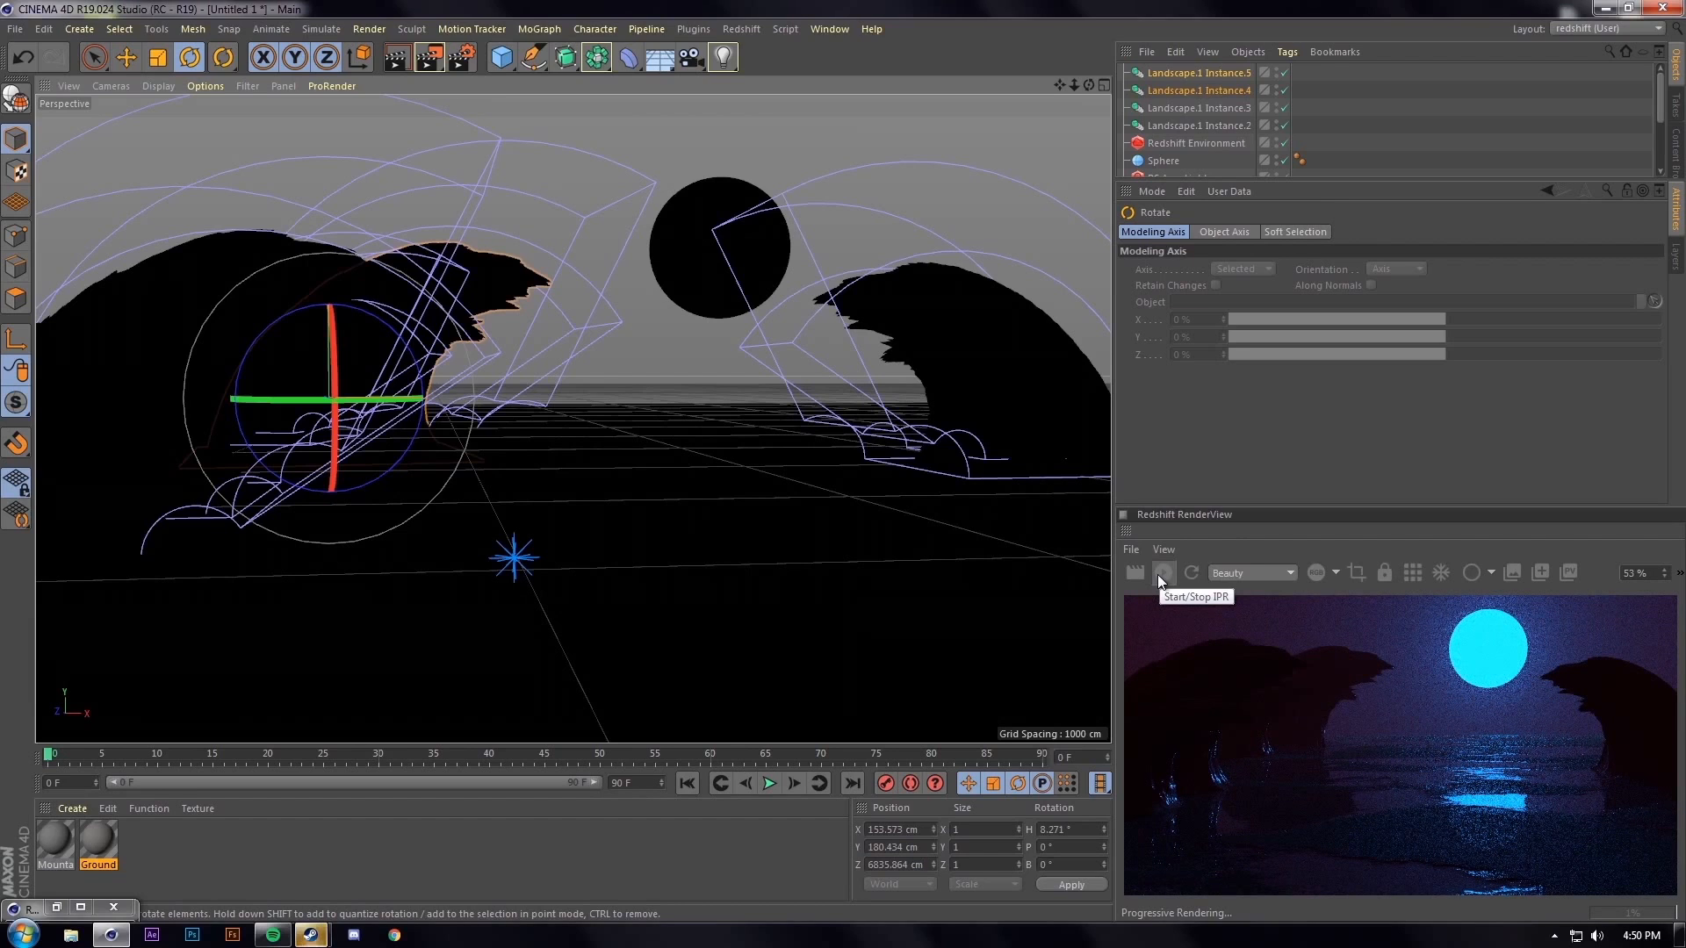
Stop the IPR preview and push the two rock landscape instances farther back on Z
left_click(1161, 573)
left_click(1003, 450)
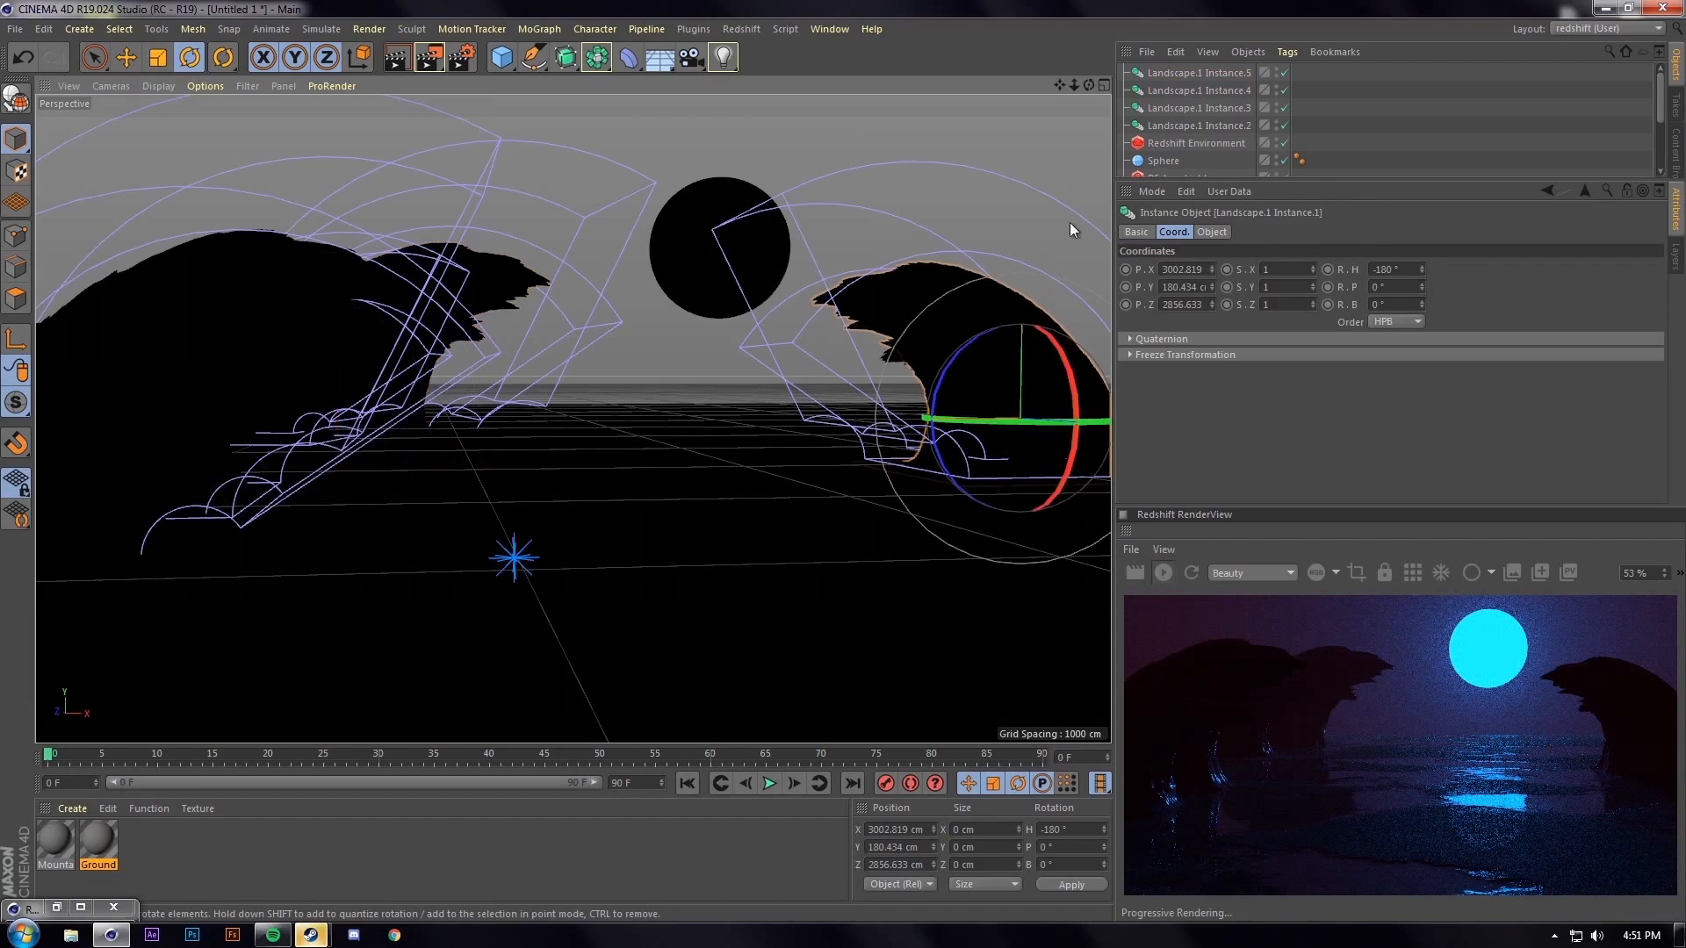
scroll(1186, 139, "down", 3)
left_click(1210, 121, "shift")
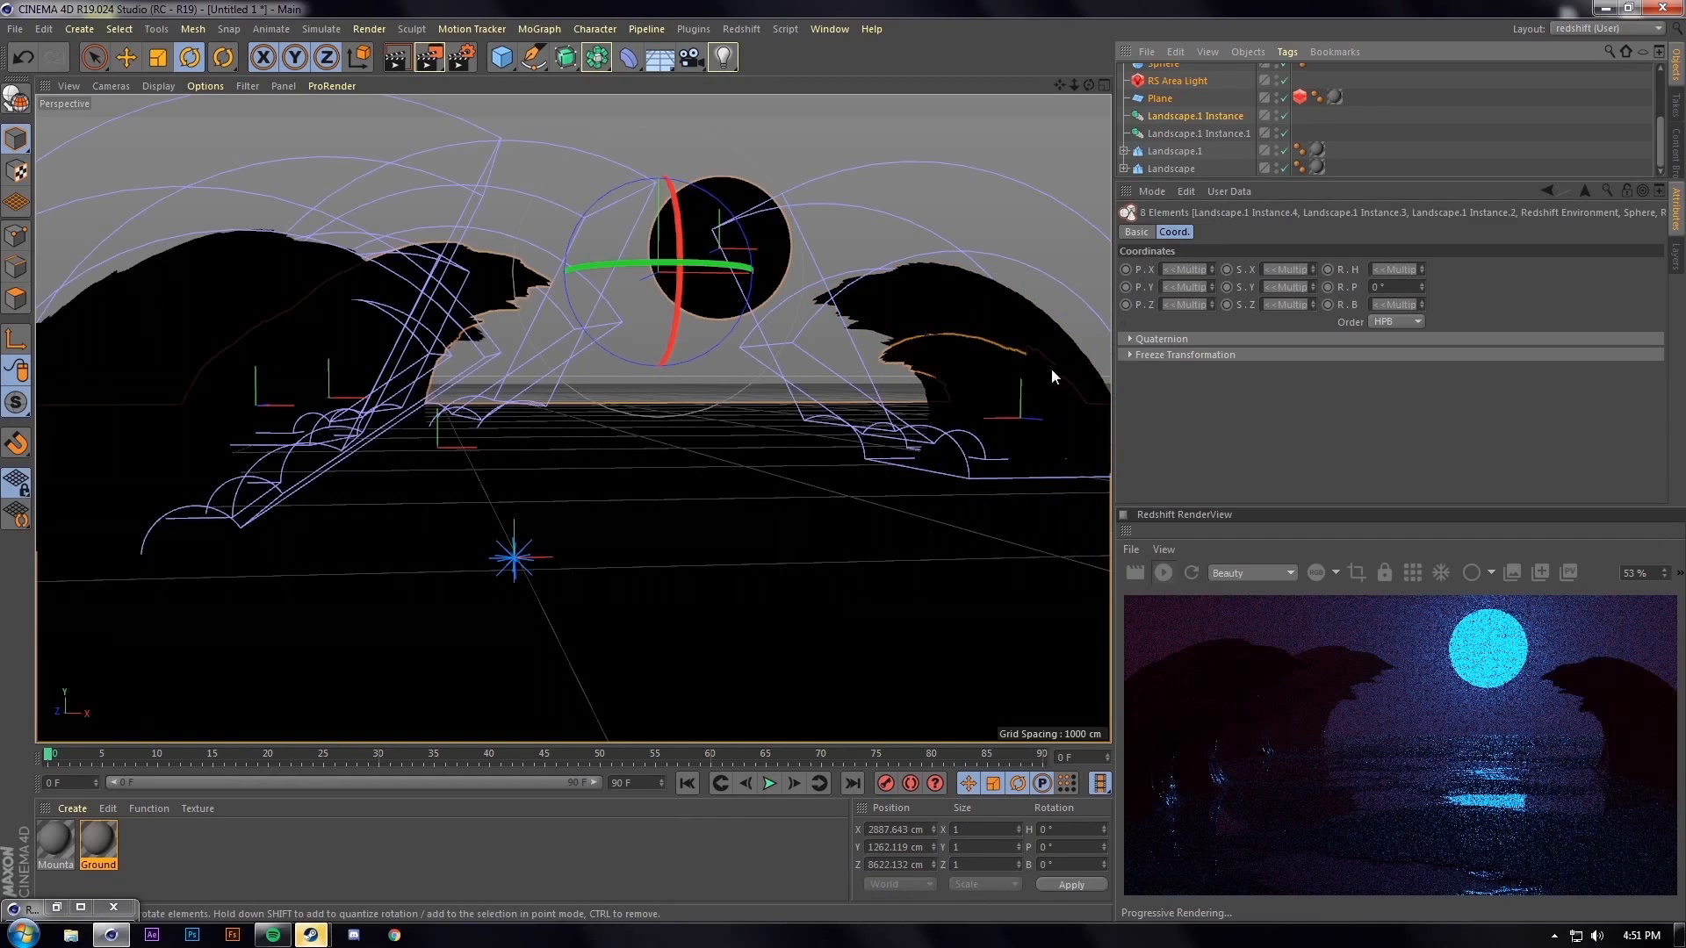
left_click(1212, 116)
left_click(1214, 133, "ctrl")
key("e")
left_click_drag(1050, 423, 989, 423)
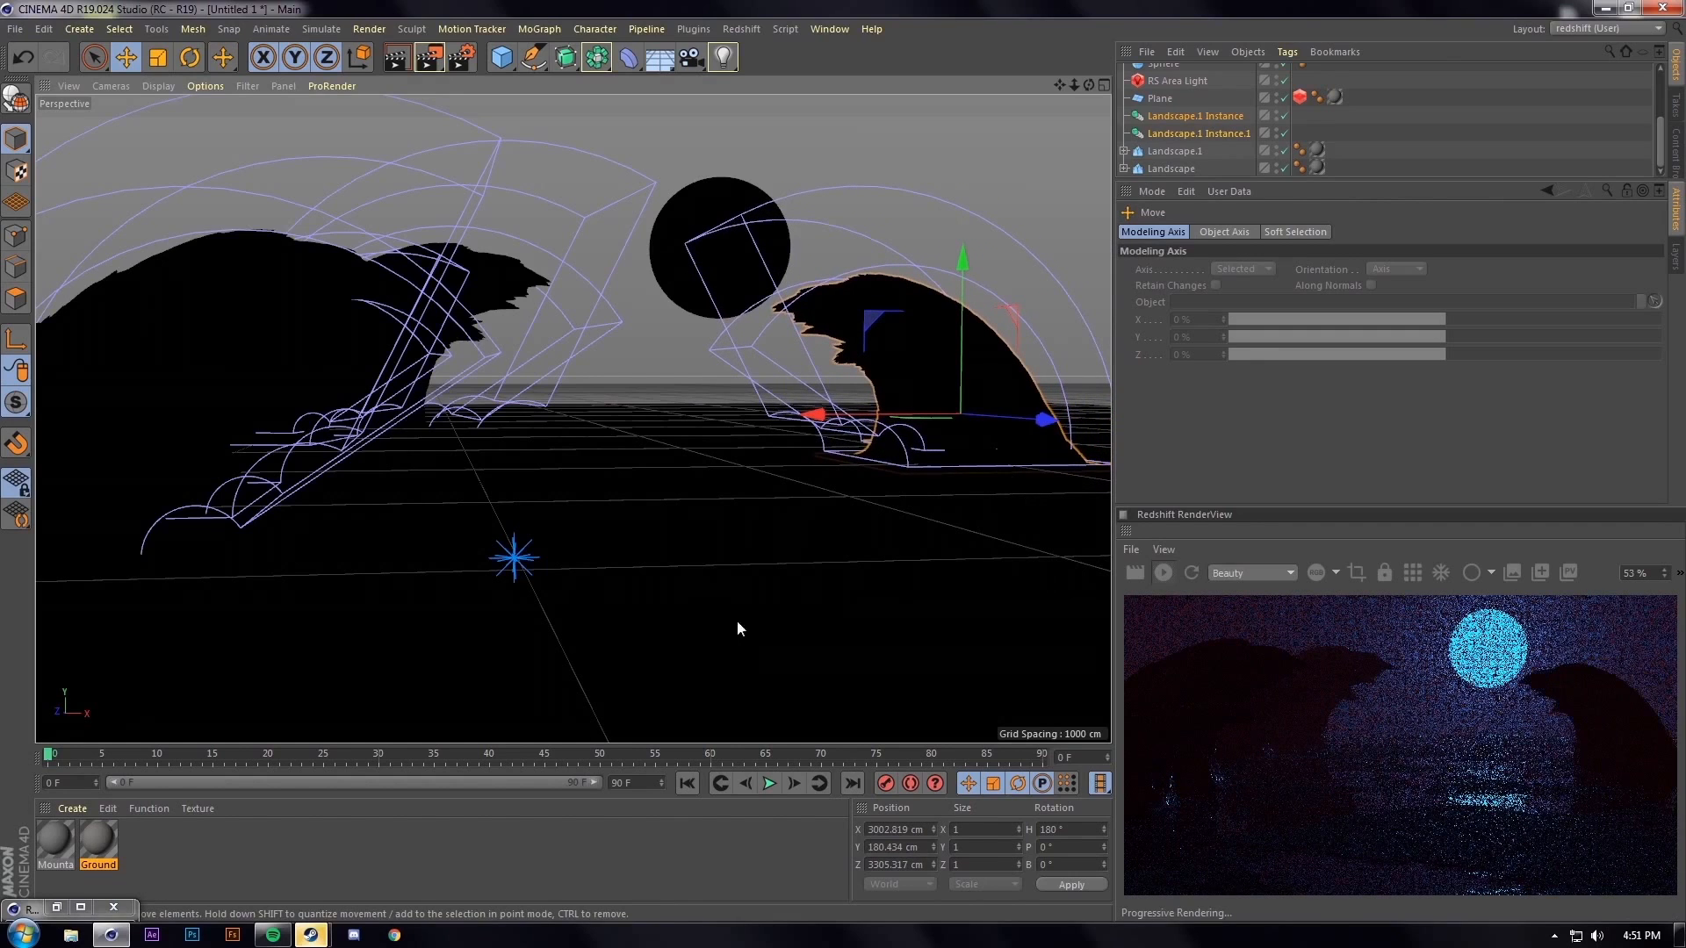
Add a Camera object to the scene and look through it
left_click(710, 202)
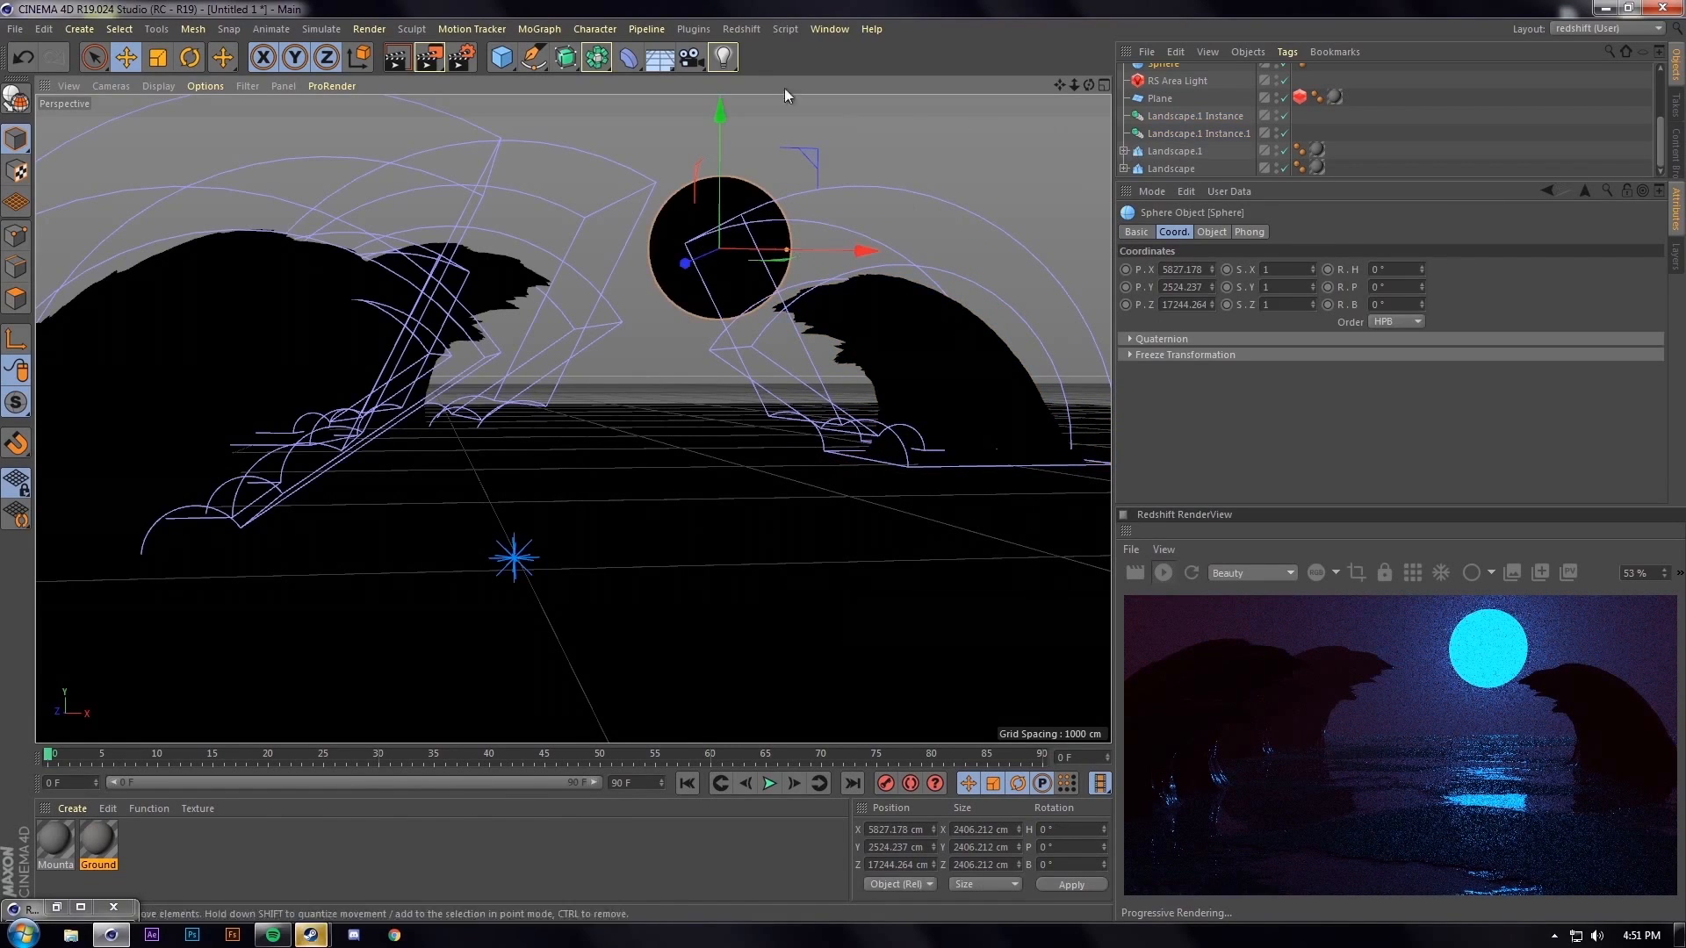
left_click(698, 66)
scroll(1290, 132, "up", 3)
left_click(1285, 74)
left_click(959, 104)
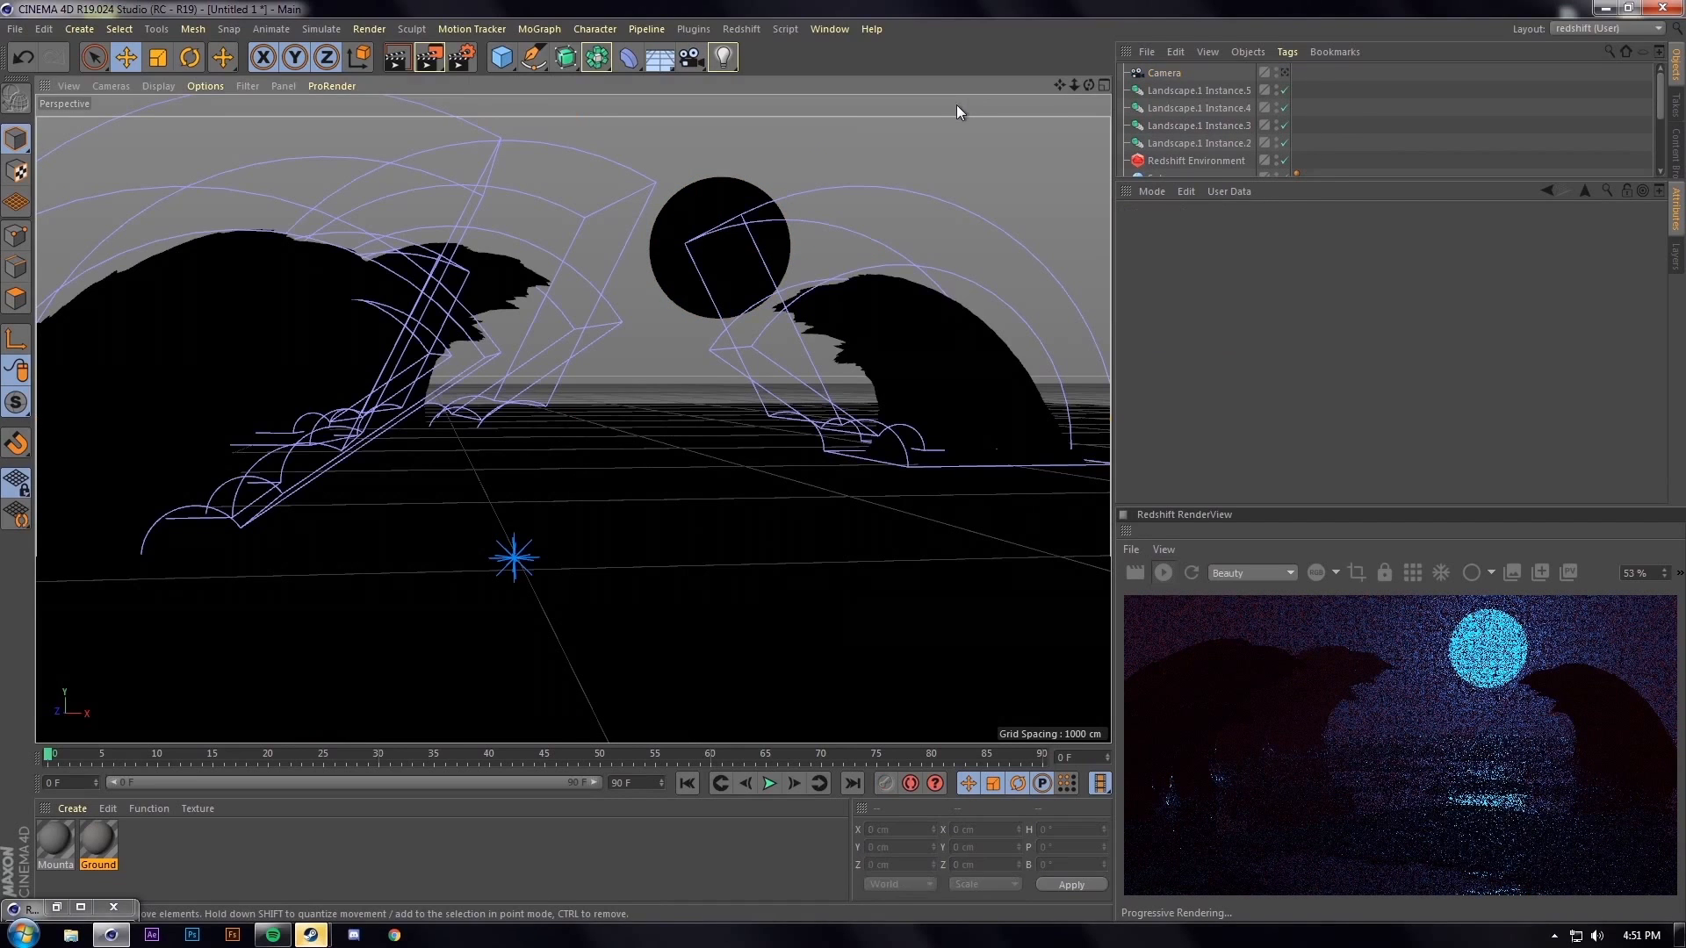
Push the sun sphere farther back to about Z 20614.575 cm
scroll(685, 242, "down", 5)
left_click_drag(673, 247, 660, 304, "alt")
middle_click_drag(741, 164, 681, 316, "alt")
left_click(681, 317)
left_click_drag(776, 244, 572, 341, "alt")
left_click_drag(475, 387, 562, 351, "alt")
scroll(572, 282, "up", 3)
middle_click_drag(572, 282, 550, 403, "alt")
left_click_drag(549, 403, 537, 386, "alt")
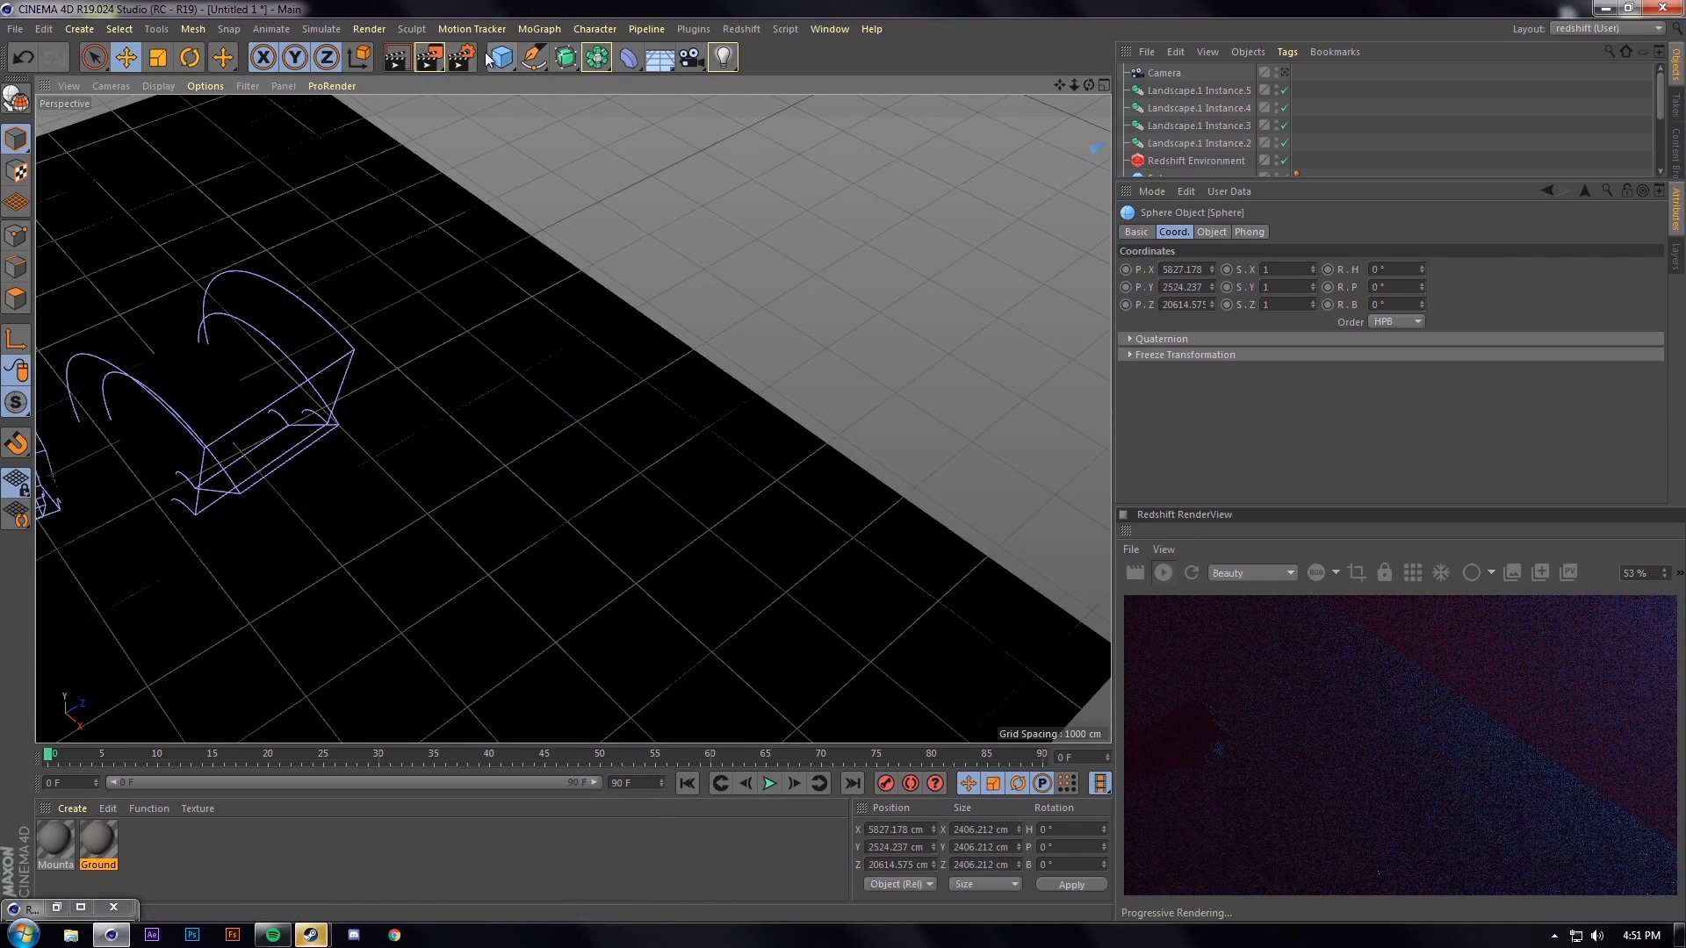
Add a Landscape object, move it far into the distance and scale it up
left_click(499, 59)
left_click(840, 182)
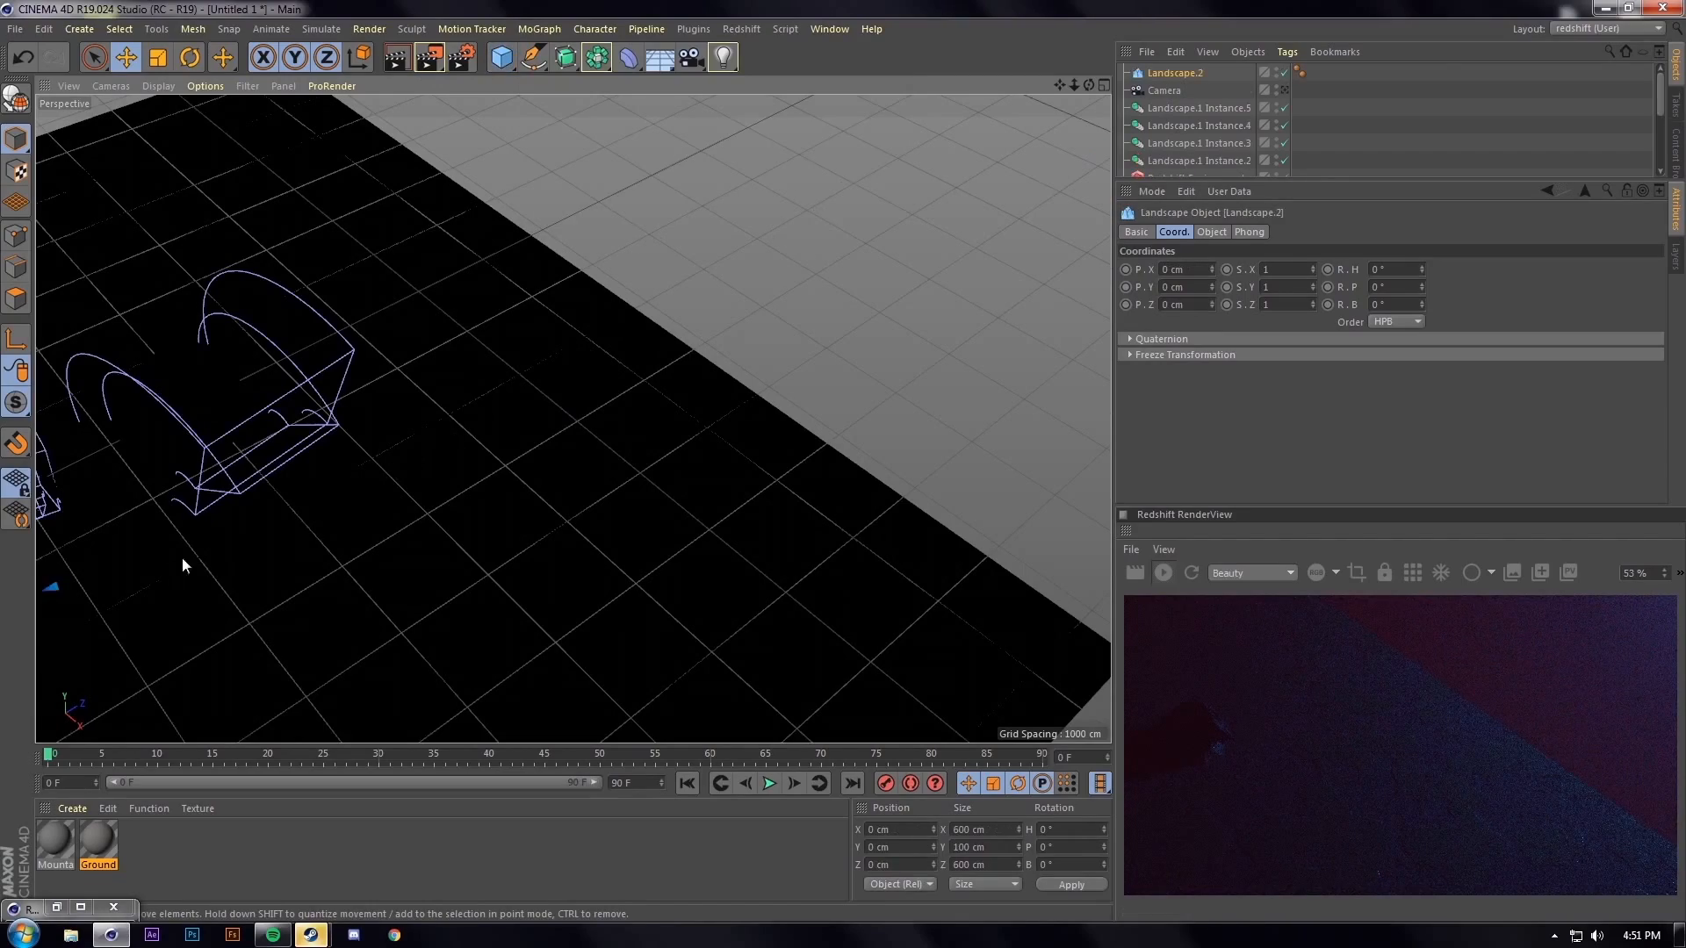
left_click_drag(156, 555, 177, 439, "alt")
middle_click_drag(177, 438, 333, 418, "alt")
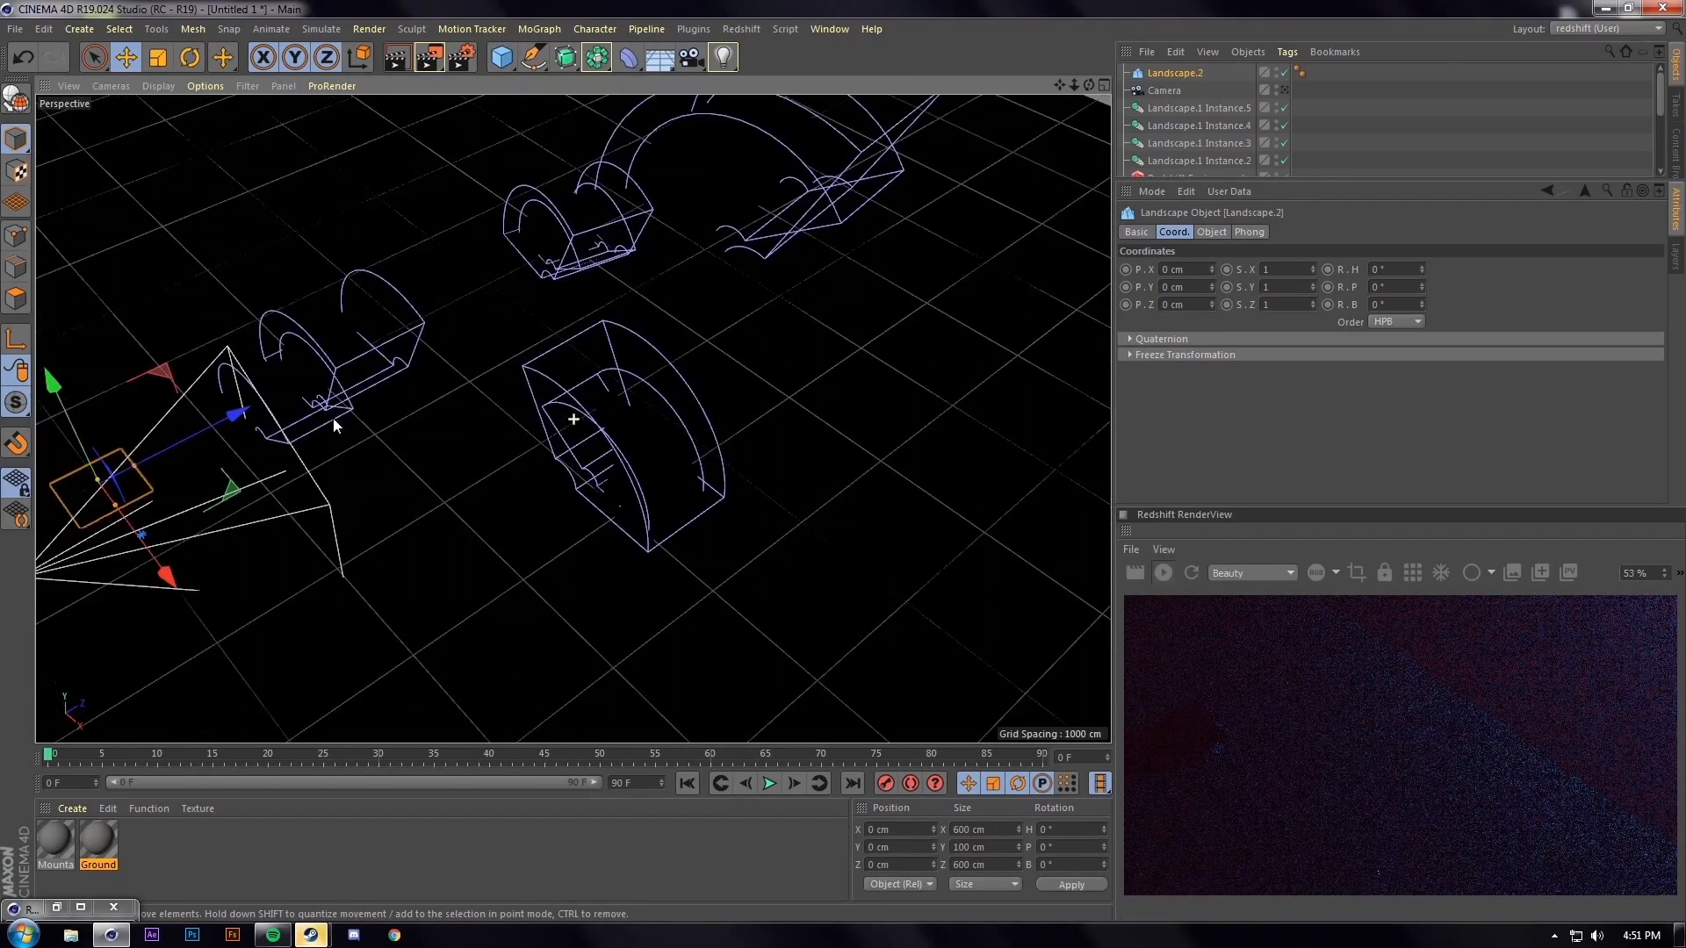
left_click_drag(211, 428, 970, 107)
middle_click_drag(781, 262, 599, 444, "alt")
left_click_drag(669, 460, 744, 478)
key("t")
left_click_drag(652, 415, 668, 360)
key("e")
Adjust the mountain's height and shift it into place on the horizon
left_click_drag(676, 476, 751, 378, "alt")
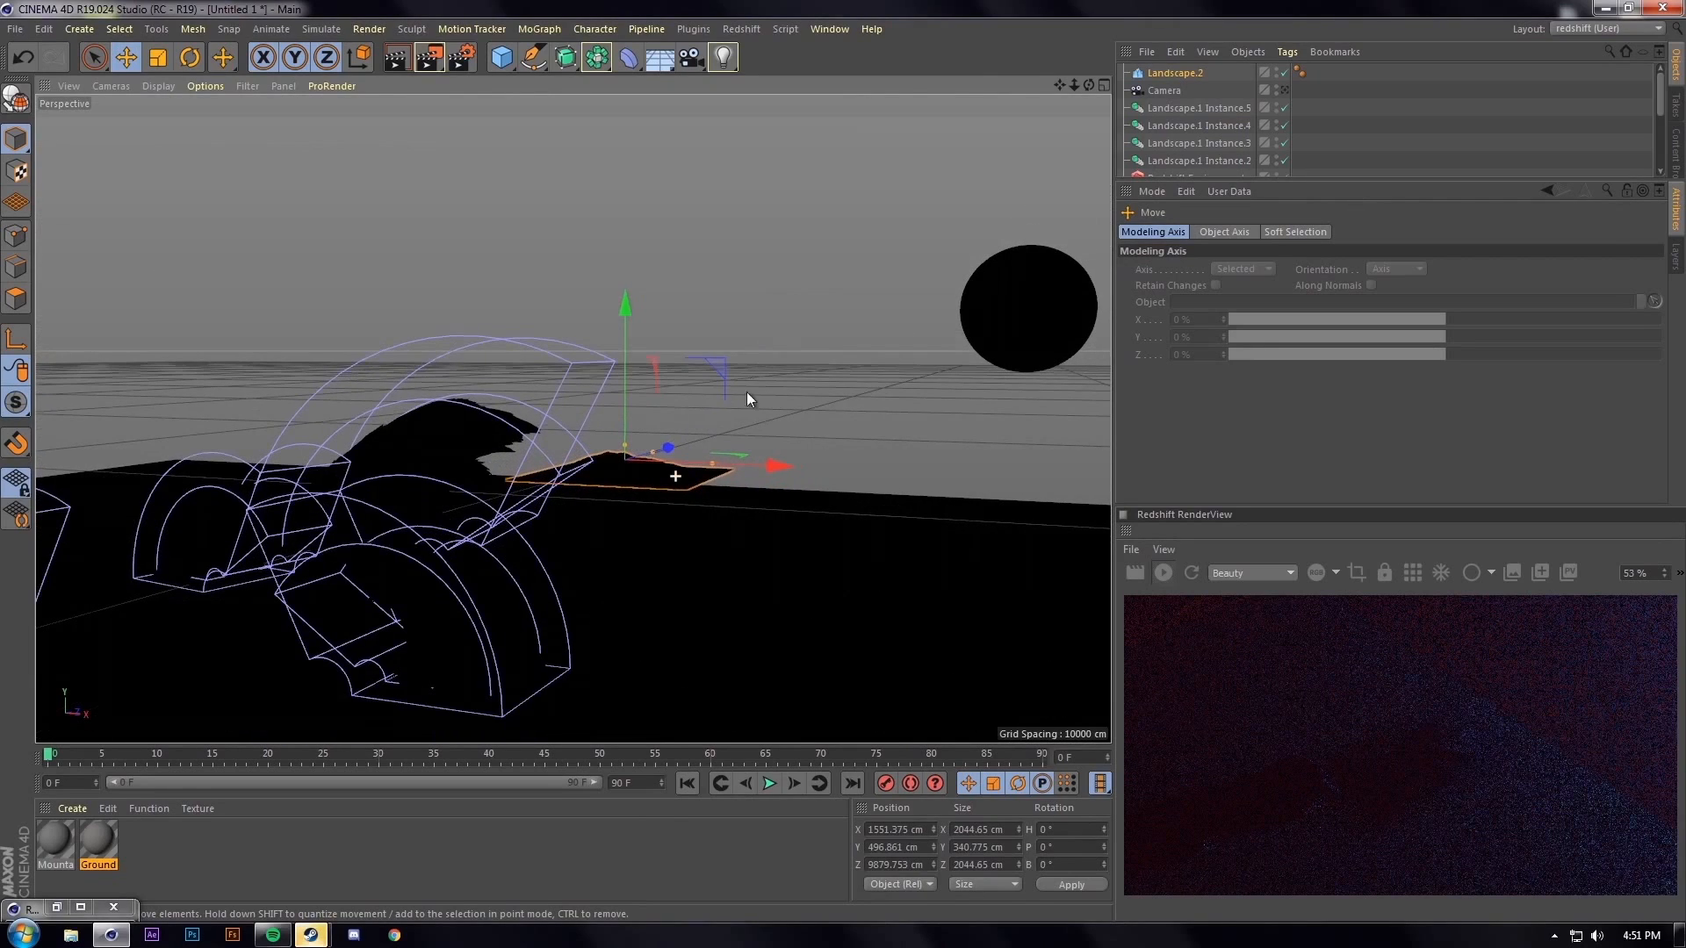
left_click_drag(624, 440, 631, 408)
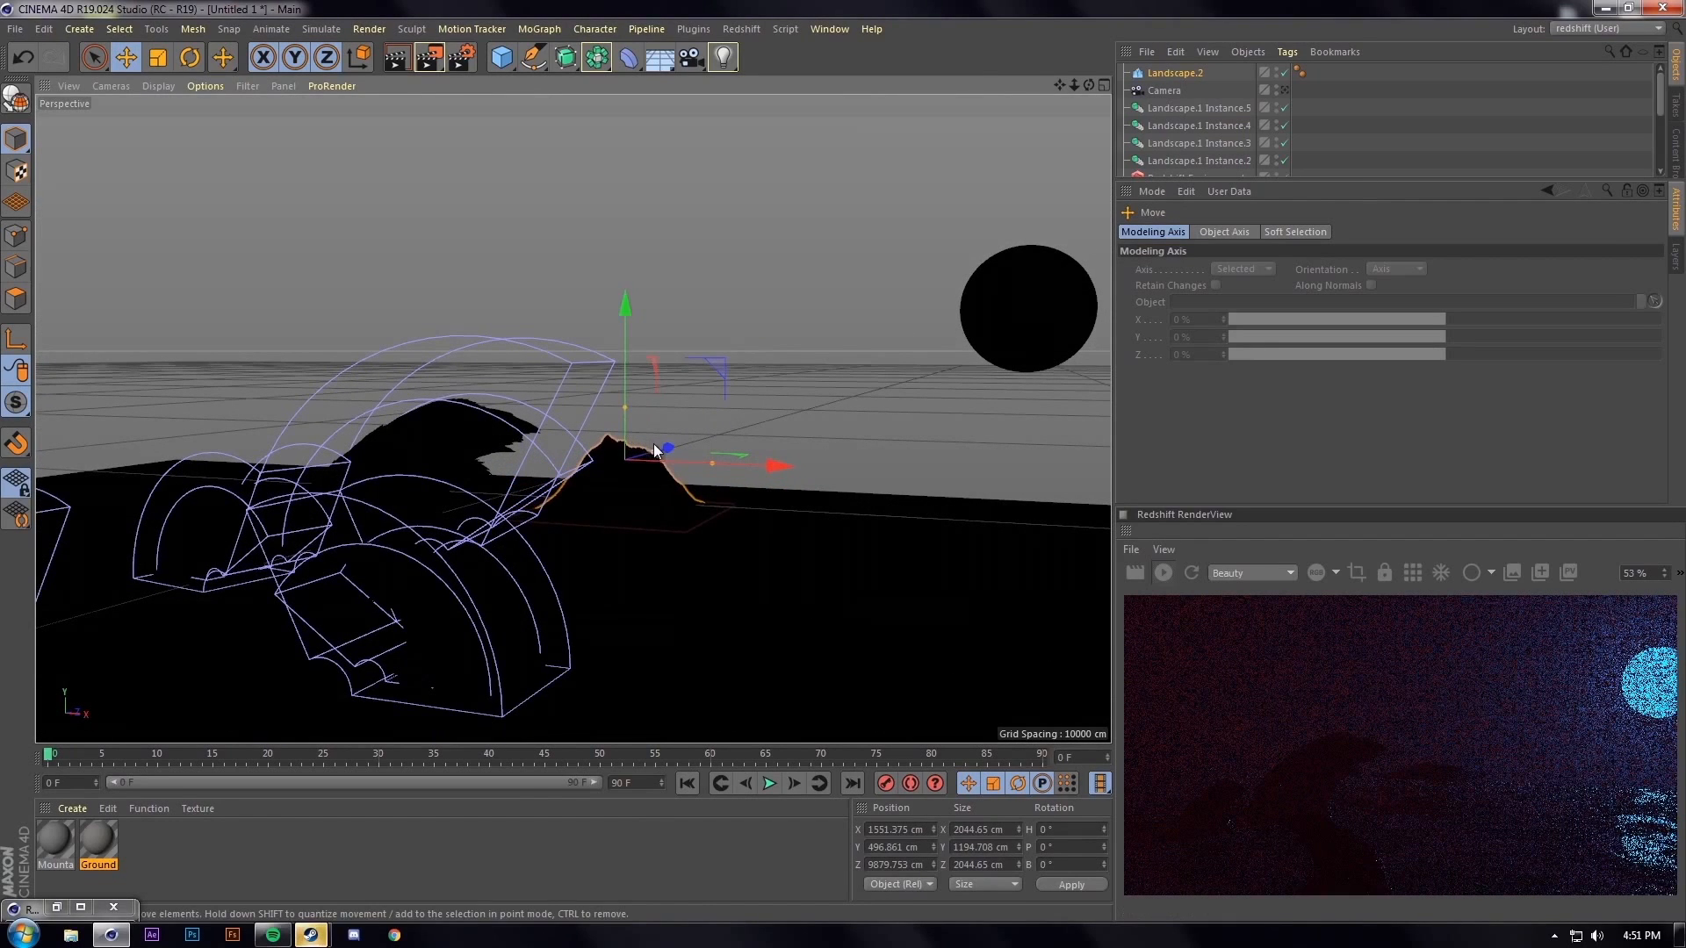
left_click_drag(724, 463, 784, 479)
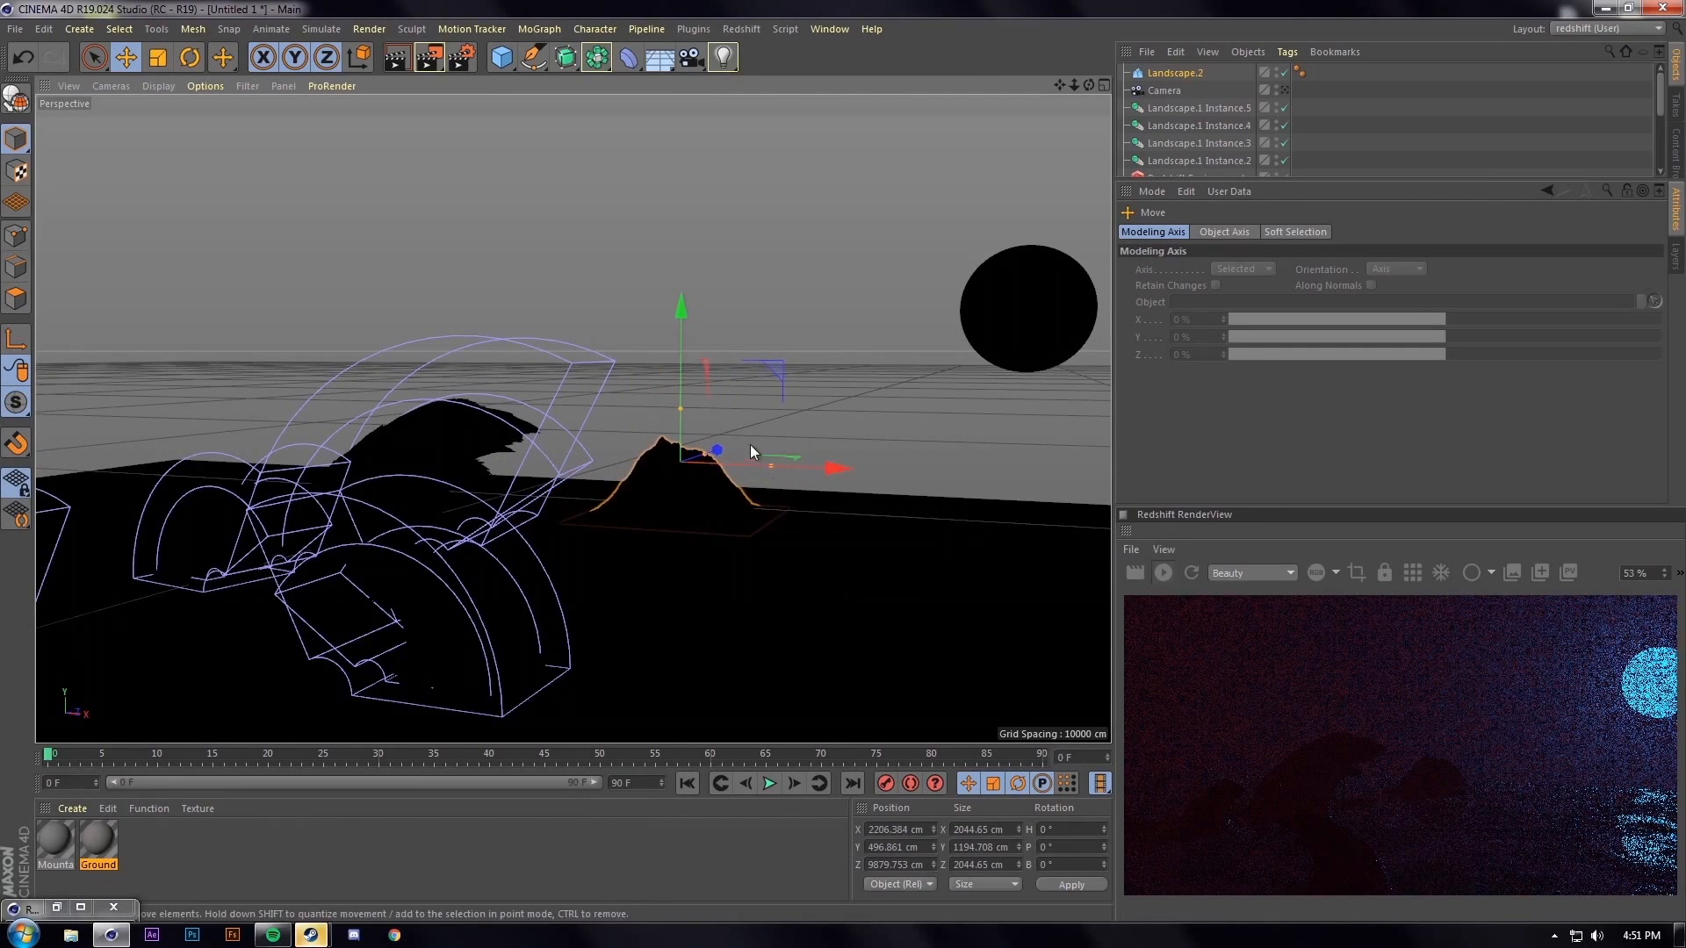
left_click_drag(682, 361, 682, 355)
left_click_drag(771, 494, 818, 474, "alt")
mouse_move(725, 390)
left_mouse_down()
mouse_move(727, 406)
mouse_move(726, 376)
left_mouse_up()
left_click_drag(820, 461, 1042, 463)
Ctrl-drag a duplicate of the mountain, Landscape.3, beside the first one
left_click_drag(871, 478, 746, 488, "alt")
right_click_drag(775, 472, 781, 466, "alt")
left_click_drag(781, 466, 787, 467, "alt")
right_click_drag(617, 465, 813, 327, "alt")
left_click(813, 326)
Move the sun left and down toward the horizon
left_click_drag(844, 287, 820, 286)
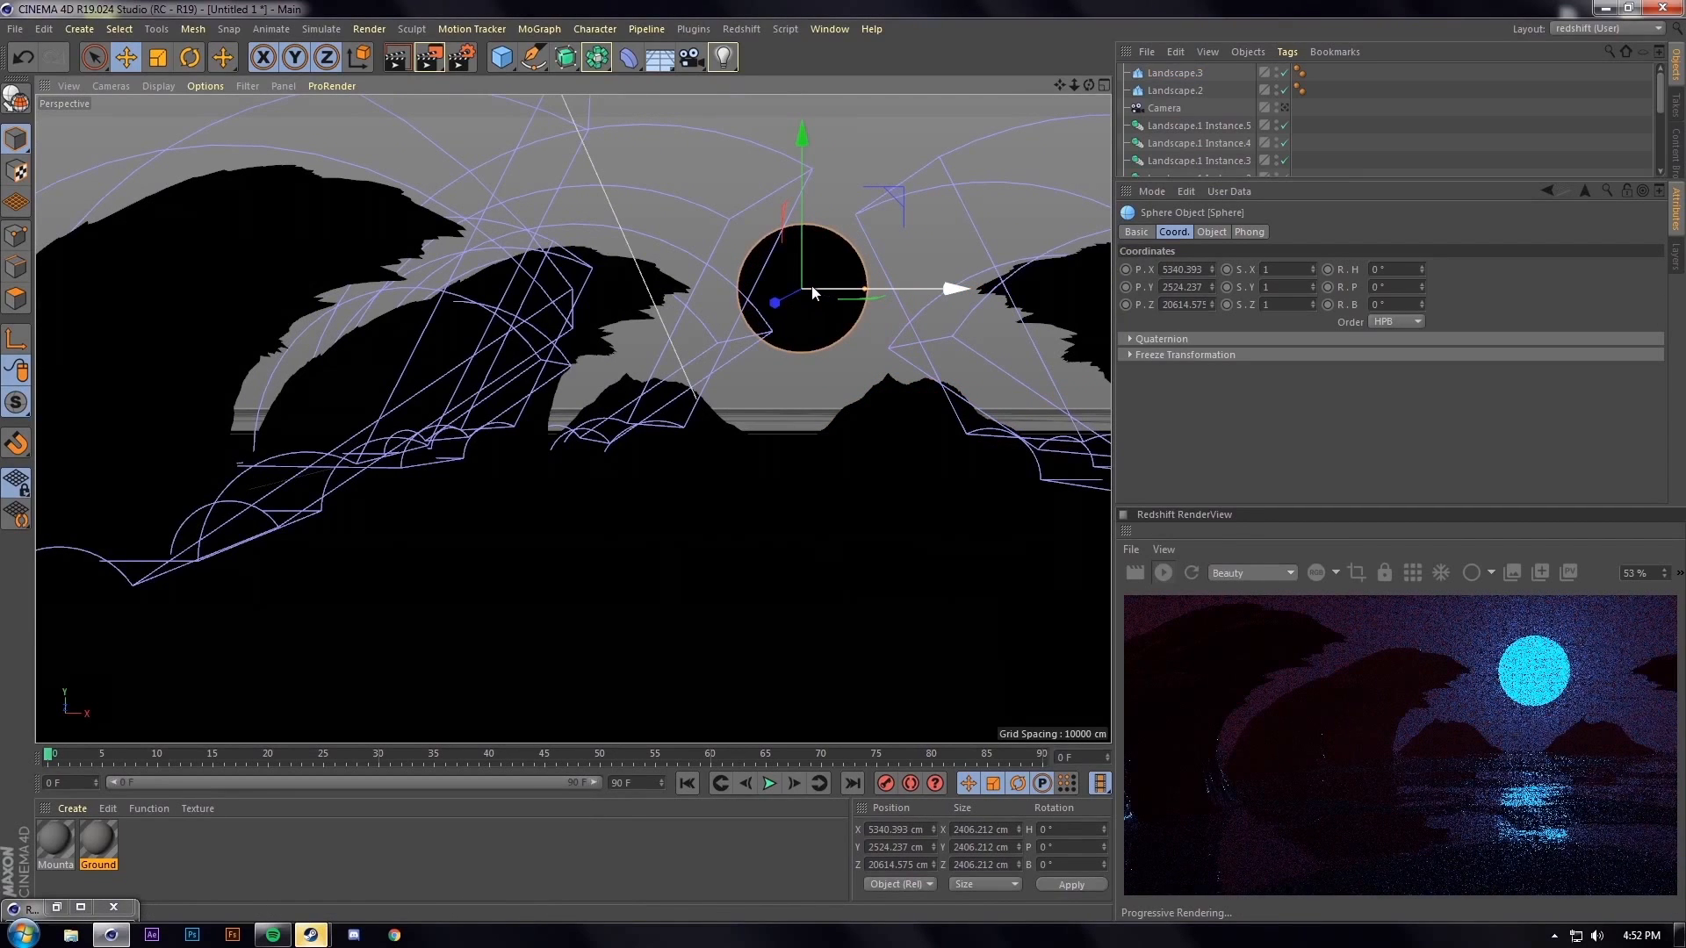
scroll(1325, 689, "down", 1)
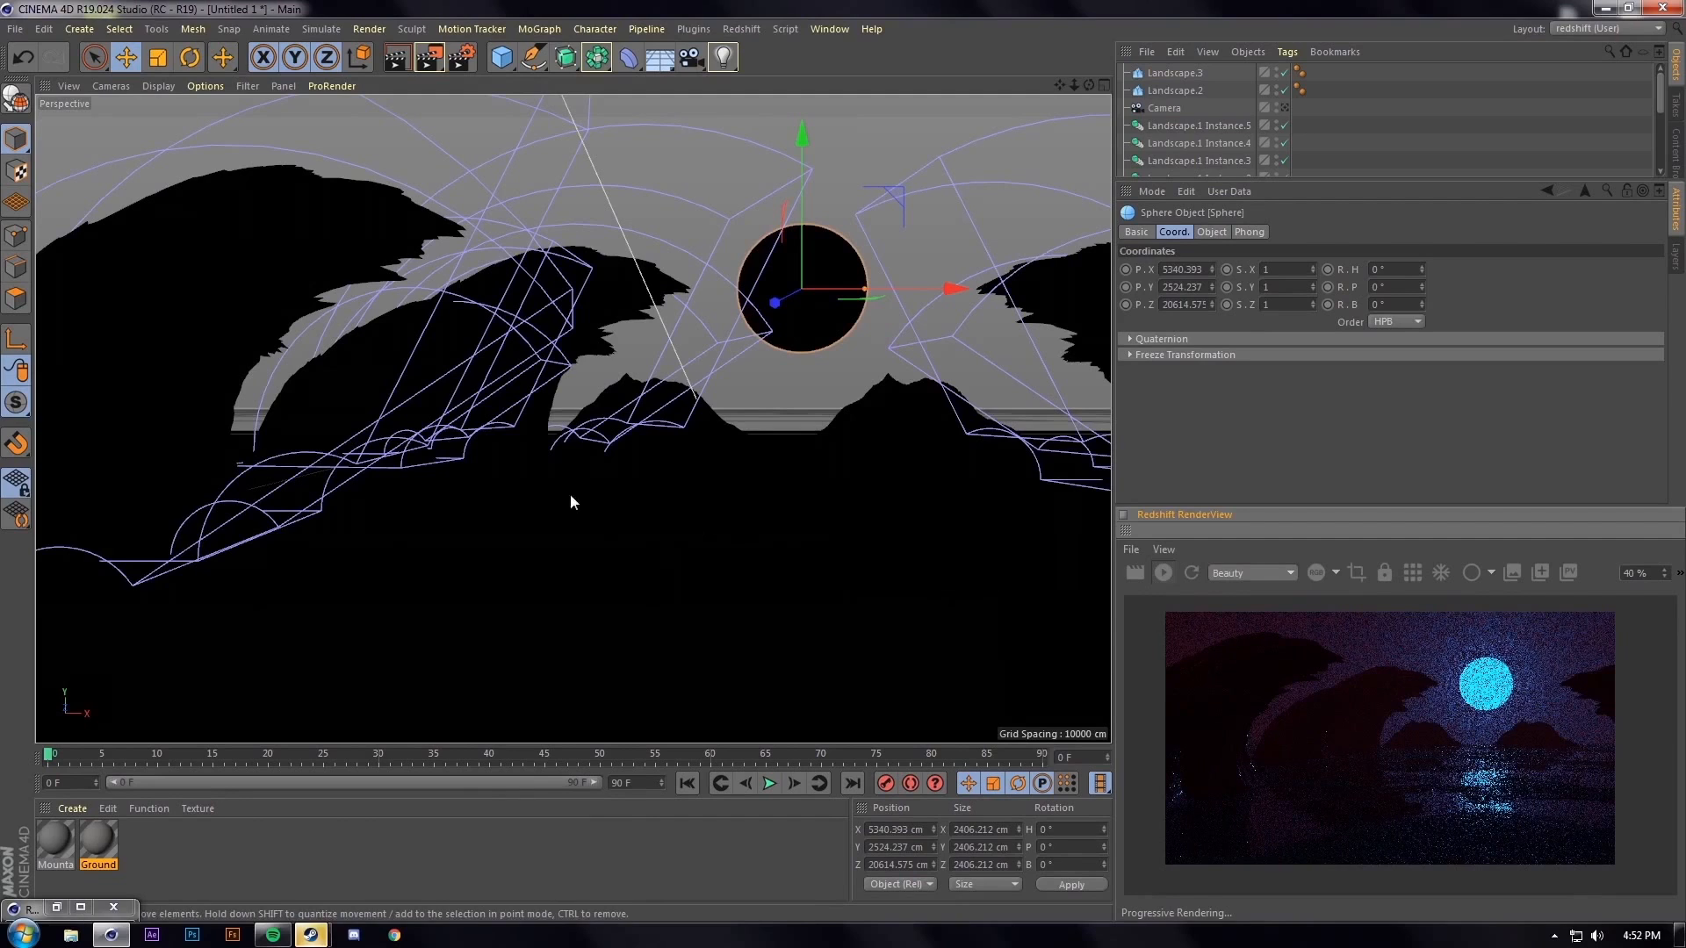
left_click_drag(481, 454, 496, 455, "alt")
middle_click_drag(666, 508, 563, 484, "alt")
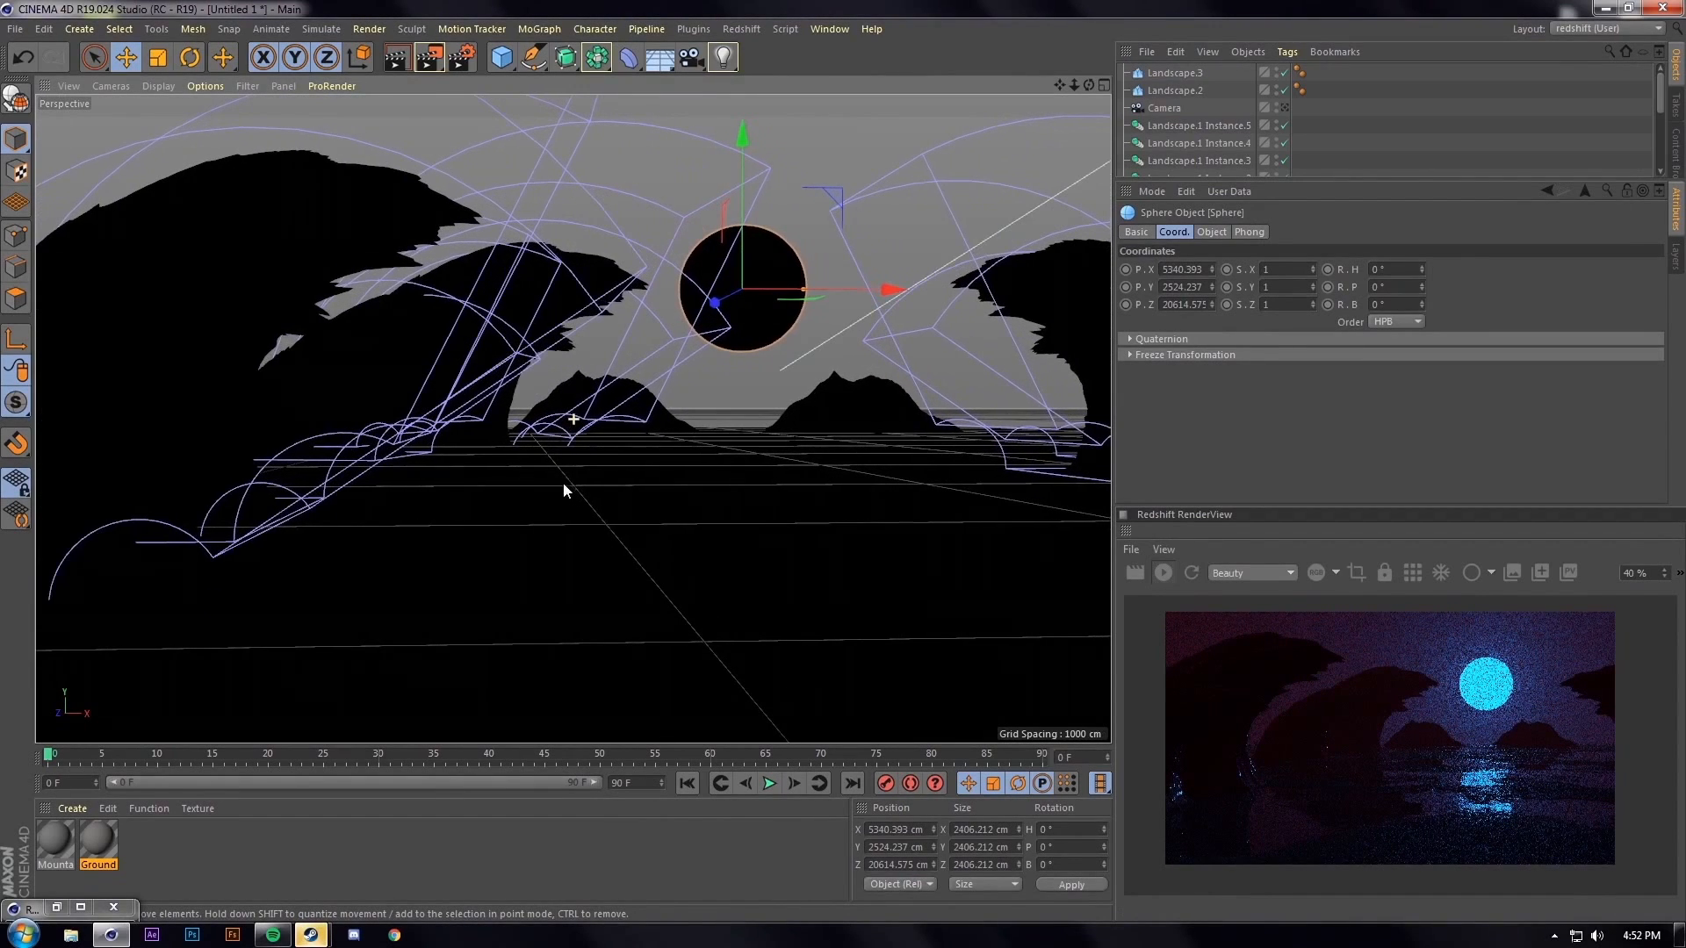
right_click_drag(541, 506, 534, 516, "alt")
left_click_drag(534, 515, 546, 453, "alt")
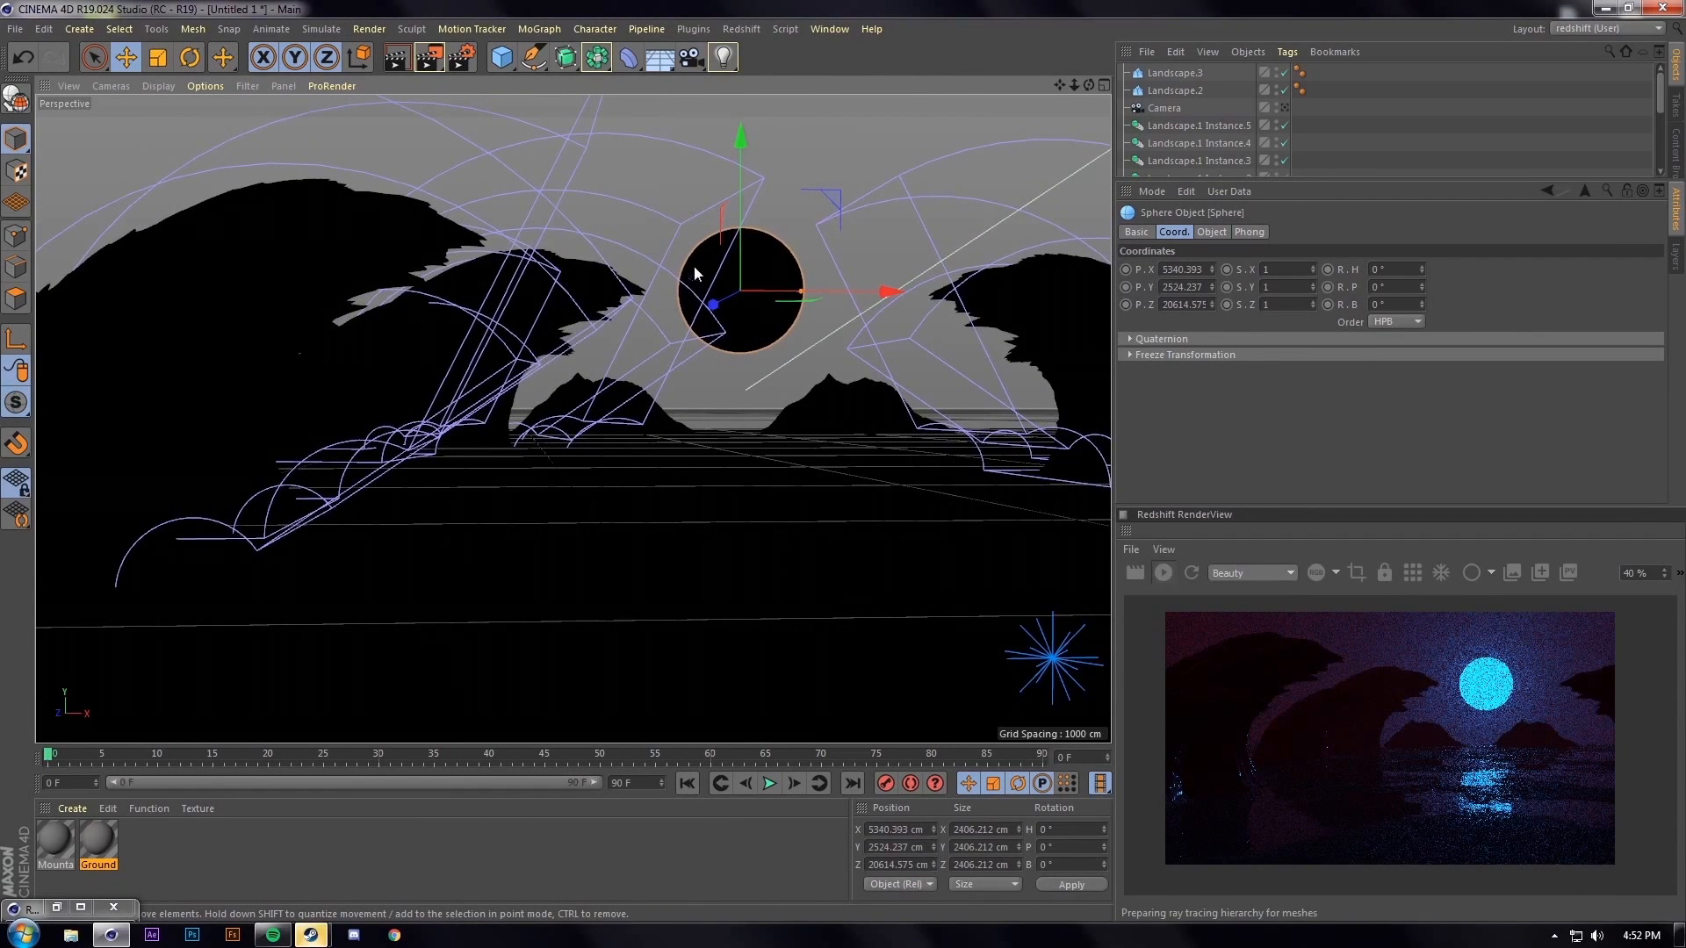
left_click_drag(741, 187, 742, 235)
left_click_drag(806, 339, 818, 344)
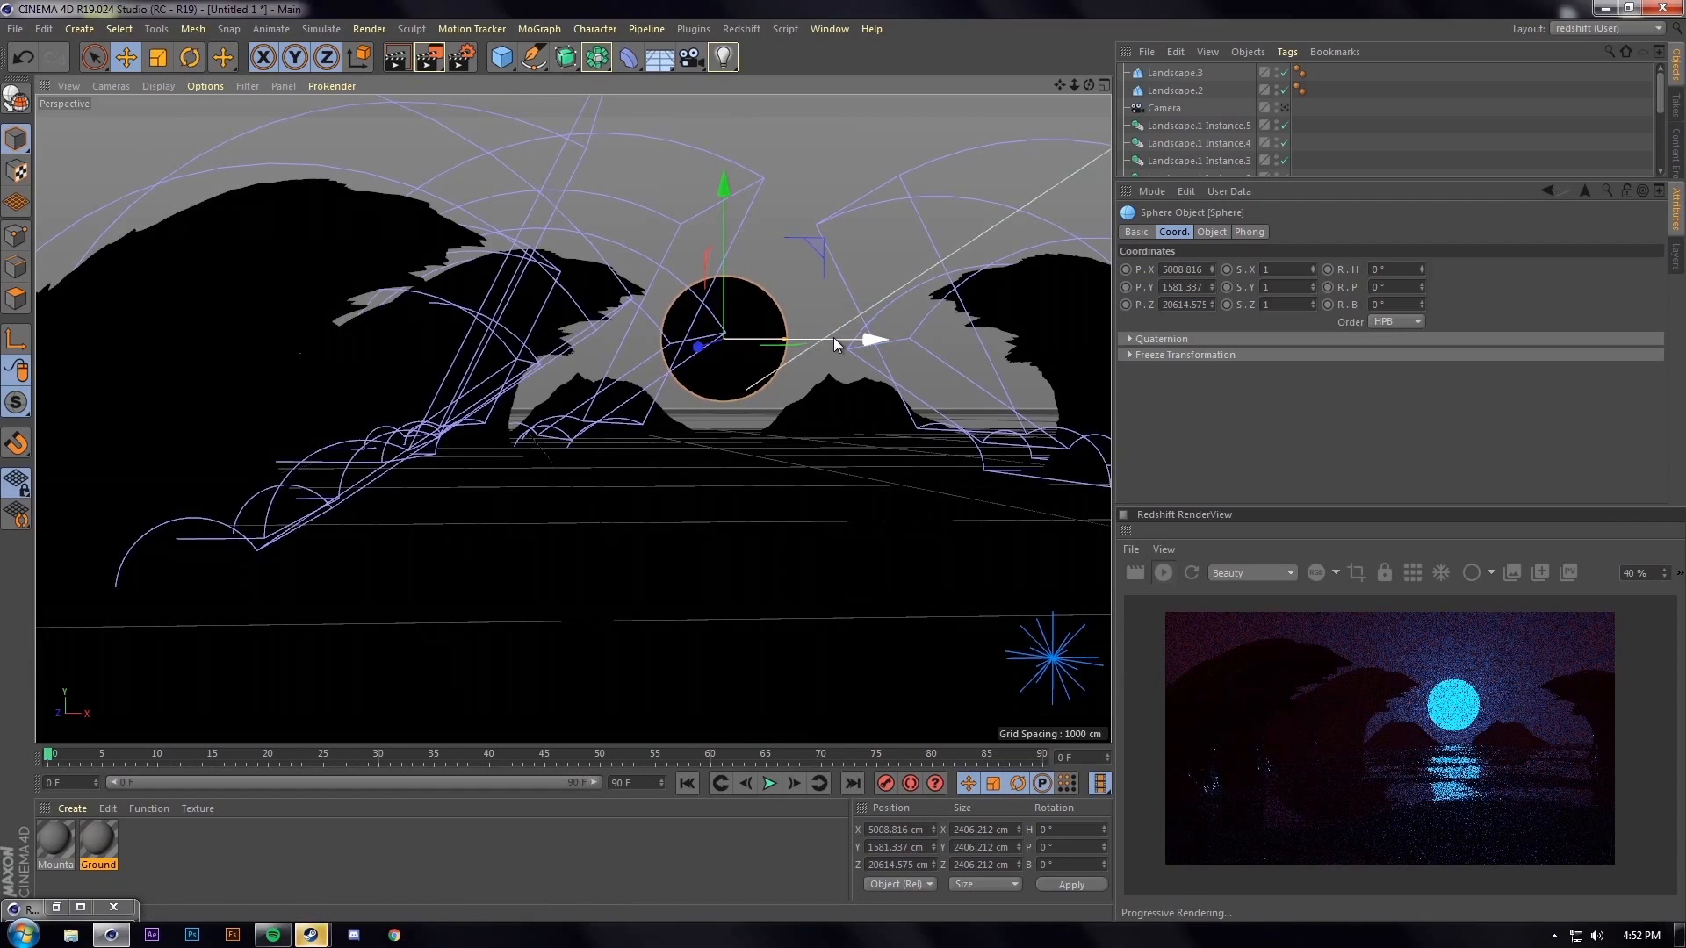
Scale the sun to 3680 cm, sink it halfway below the horizon, and render to Picture Viewer
key("t")
mouse_move(726, 275)
left_mouse_down()
mouse_move(755, 229)
mouse_move(721, 224)
mouse_move(716, 256)
left_mouse_up()
key("e")
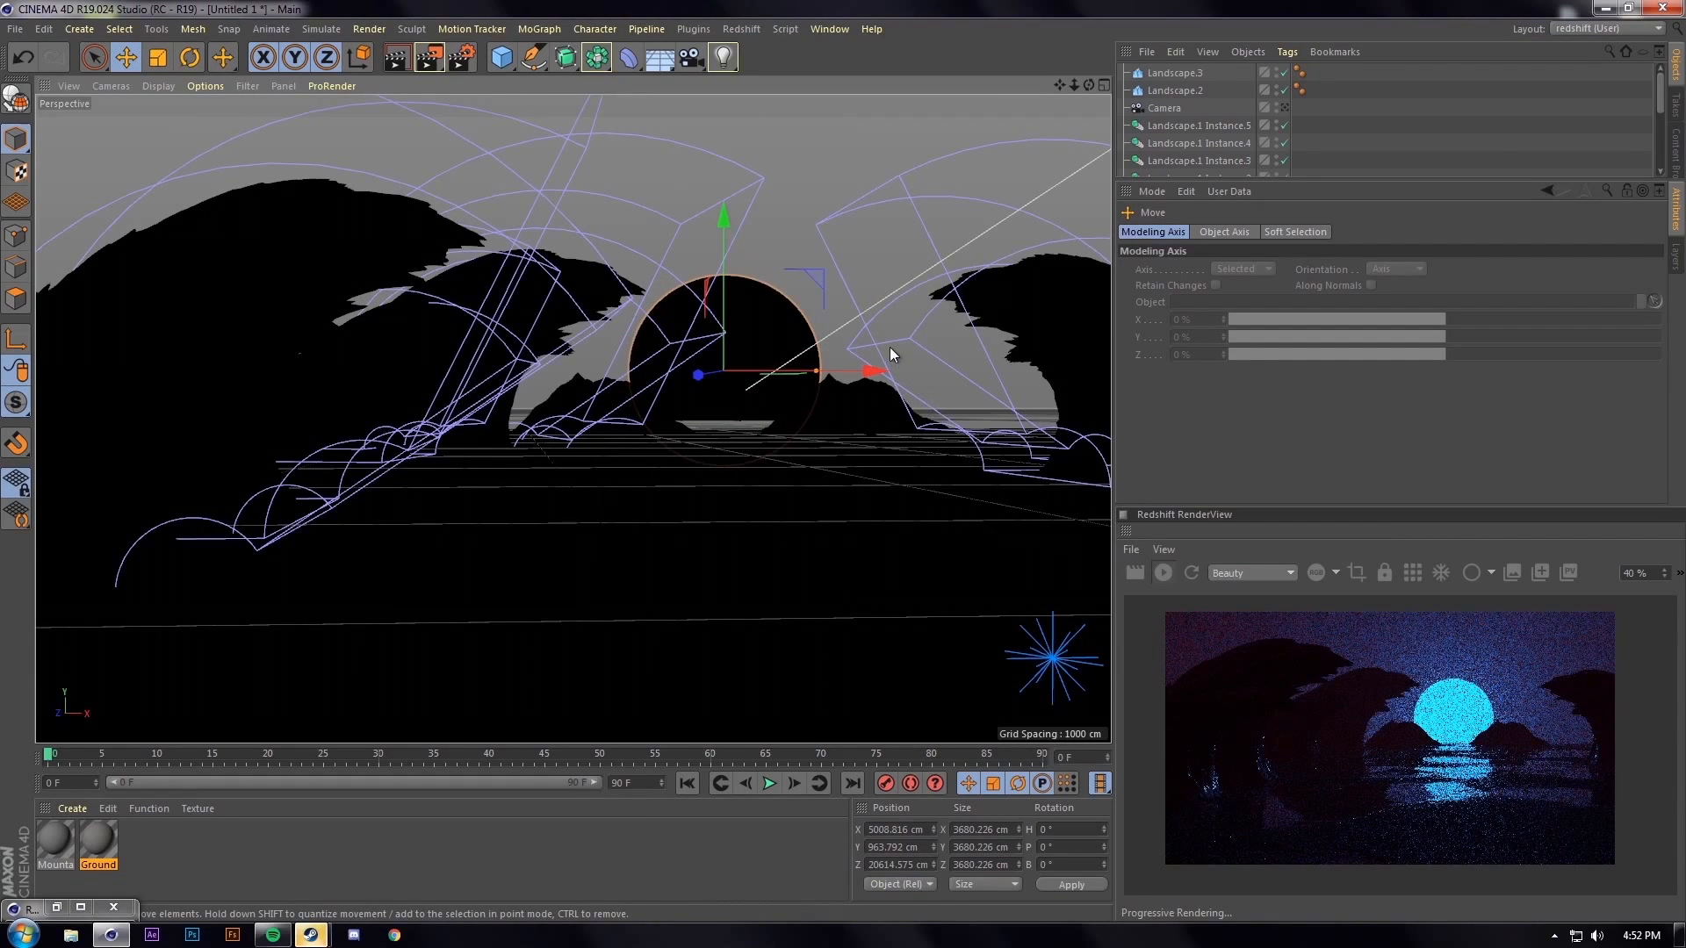
left_click_drag(722, 252, 716, 261)
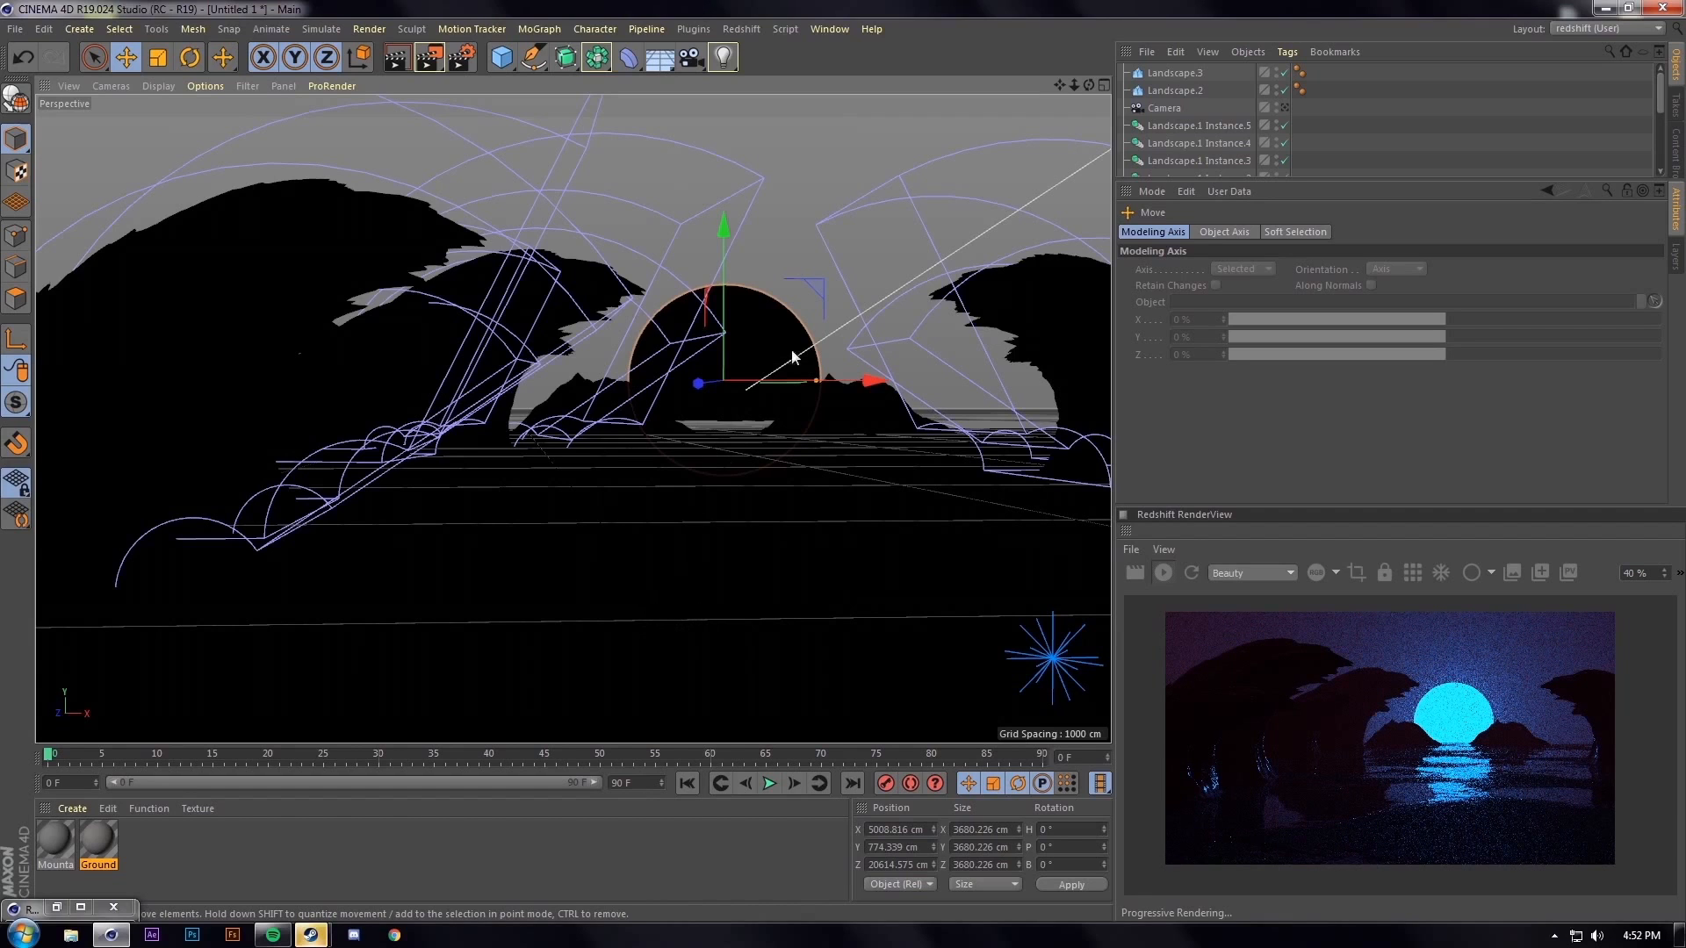
left_click(430, 59)
scroll(698, 556, "up", 2)
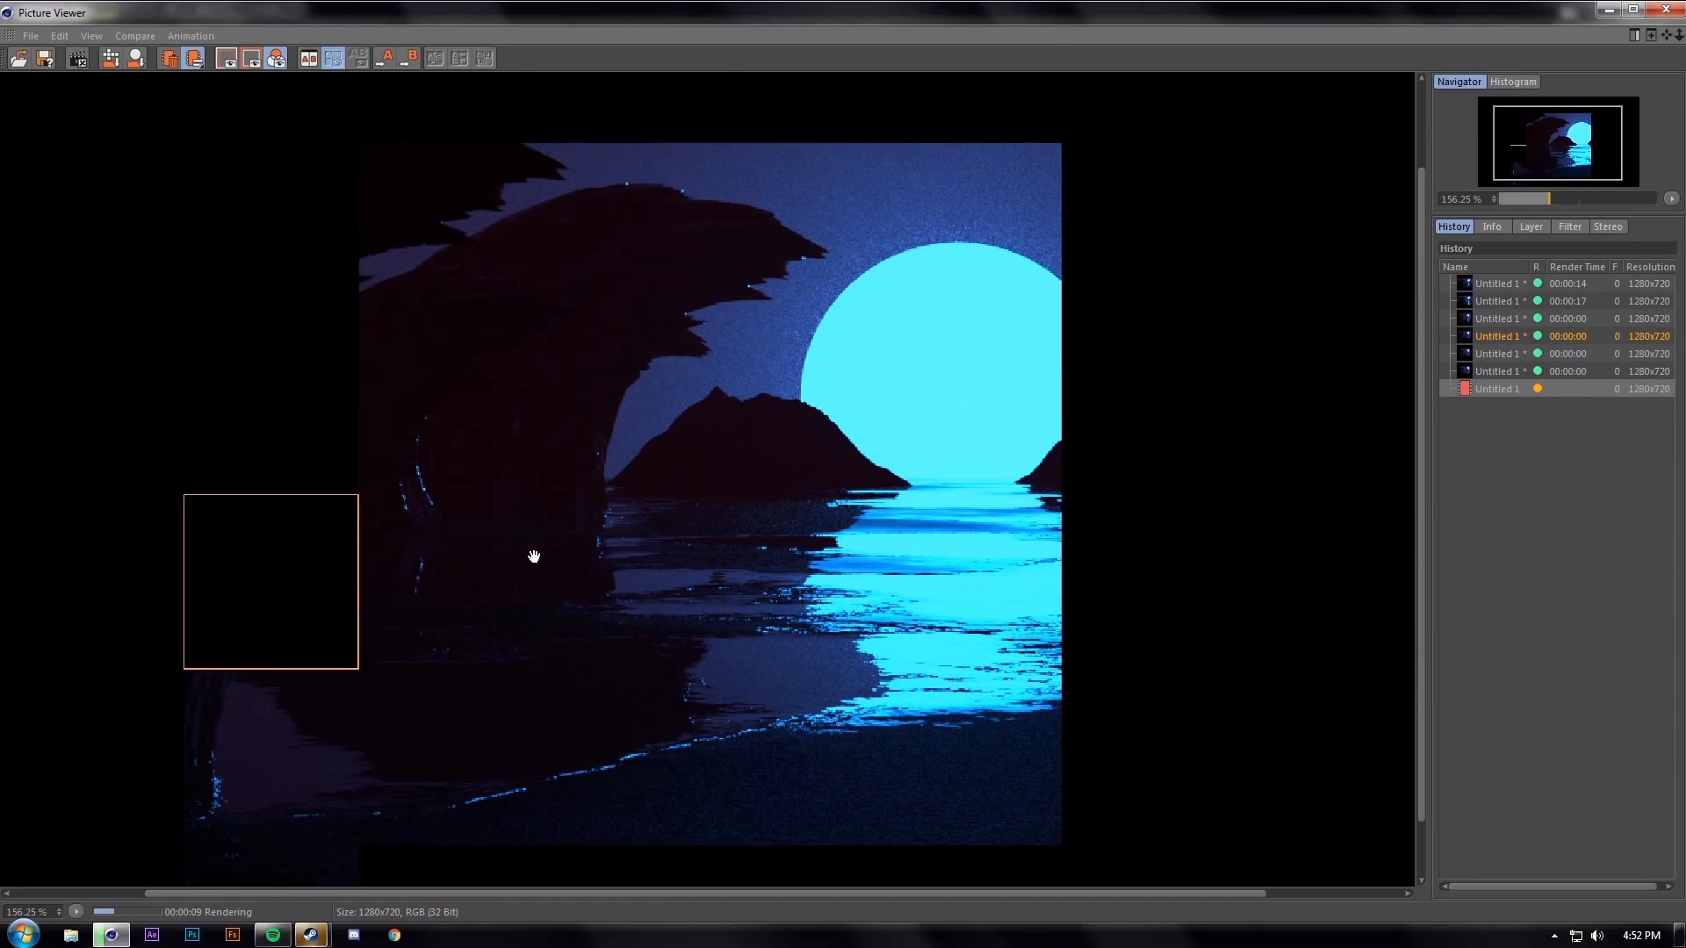
Close the Picture Viewer and confirm stopping the running render
left_click(1669, 9)
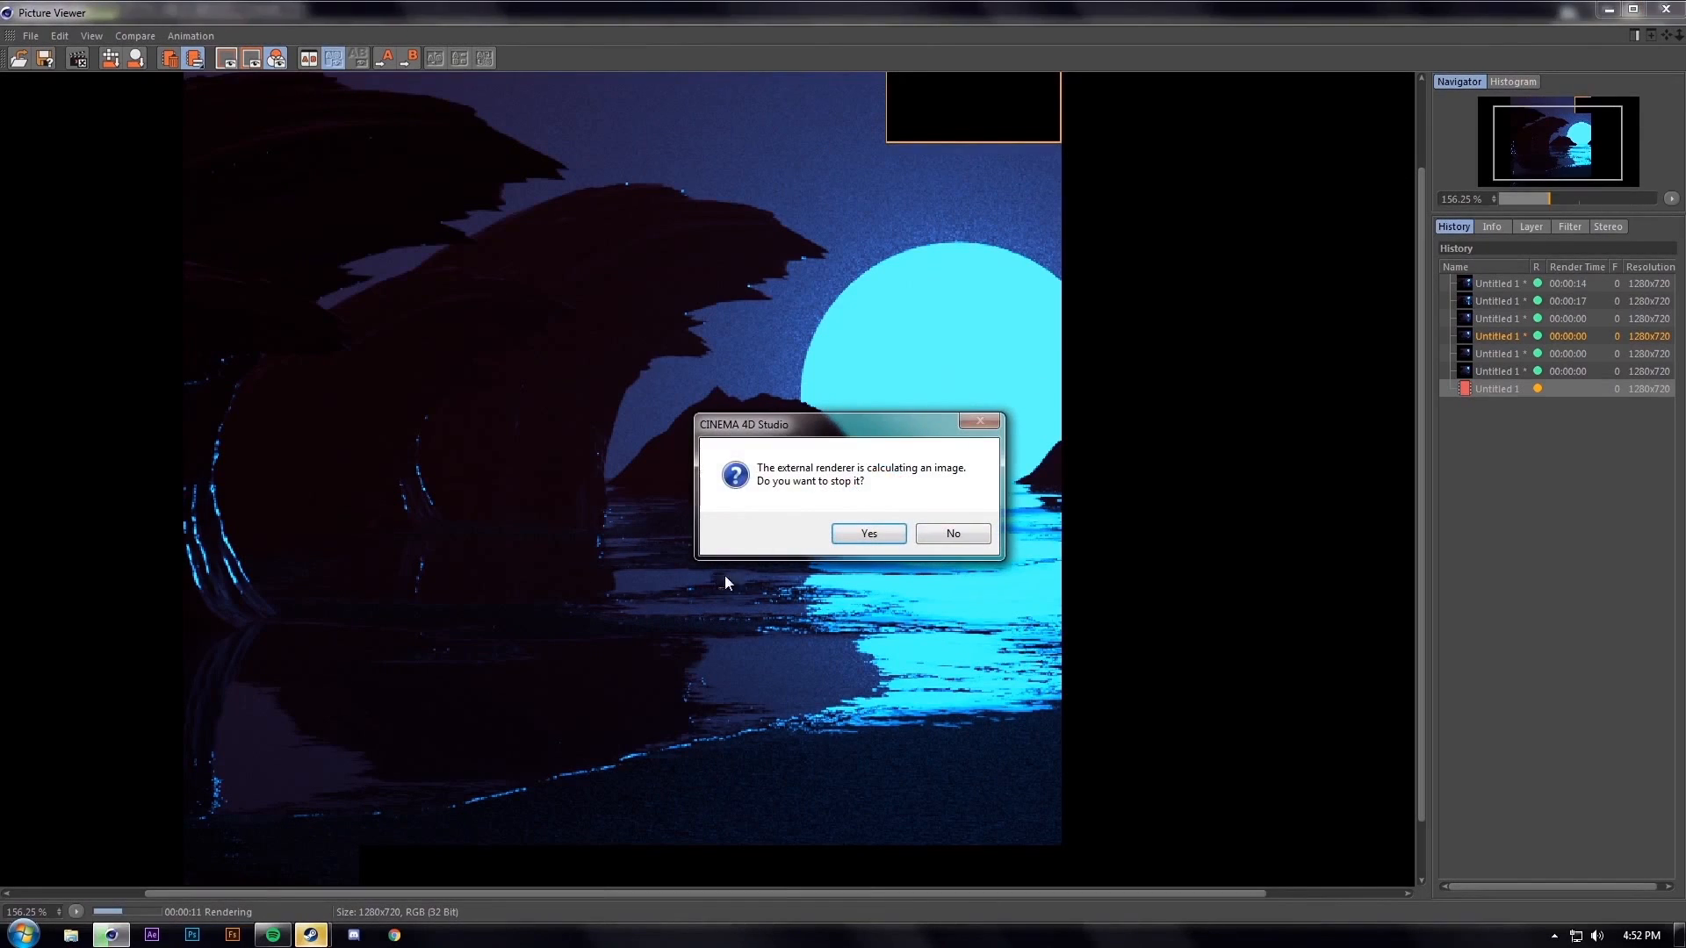
left_click(868, 532)
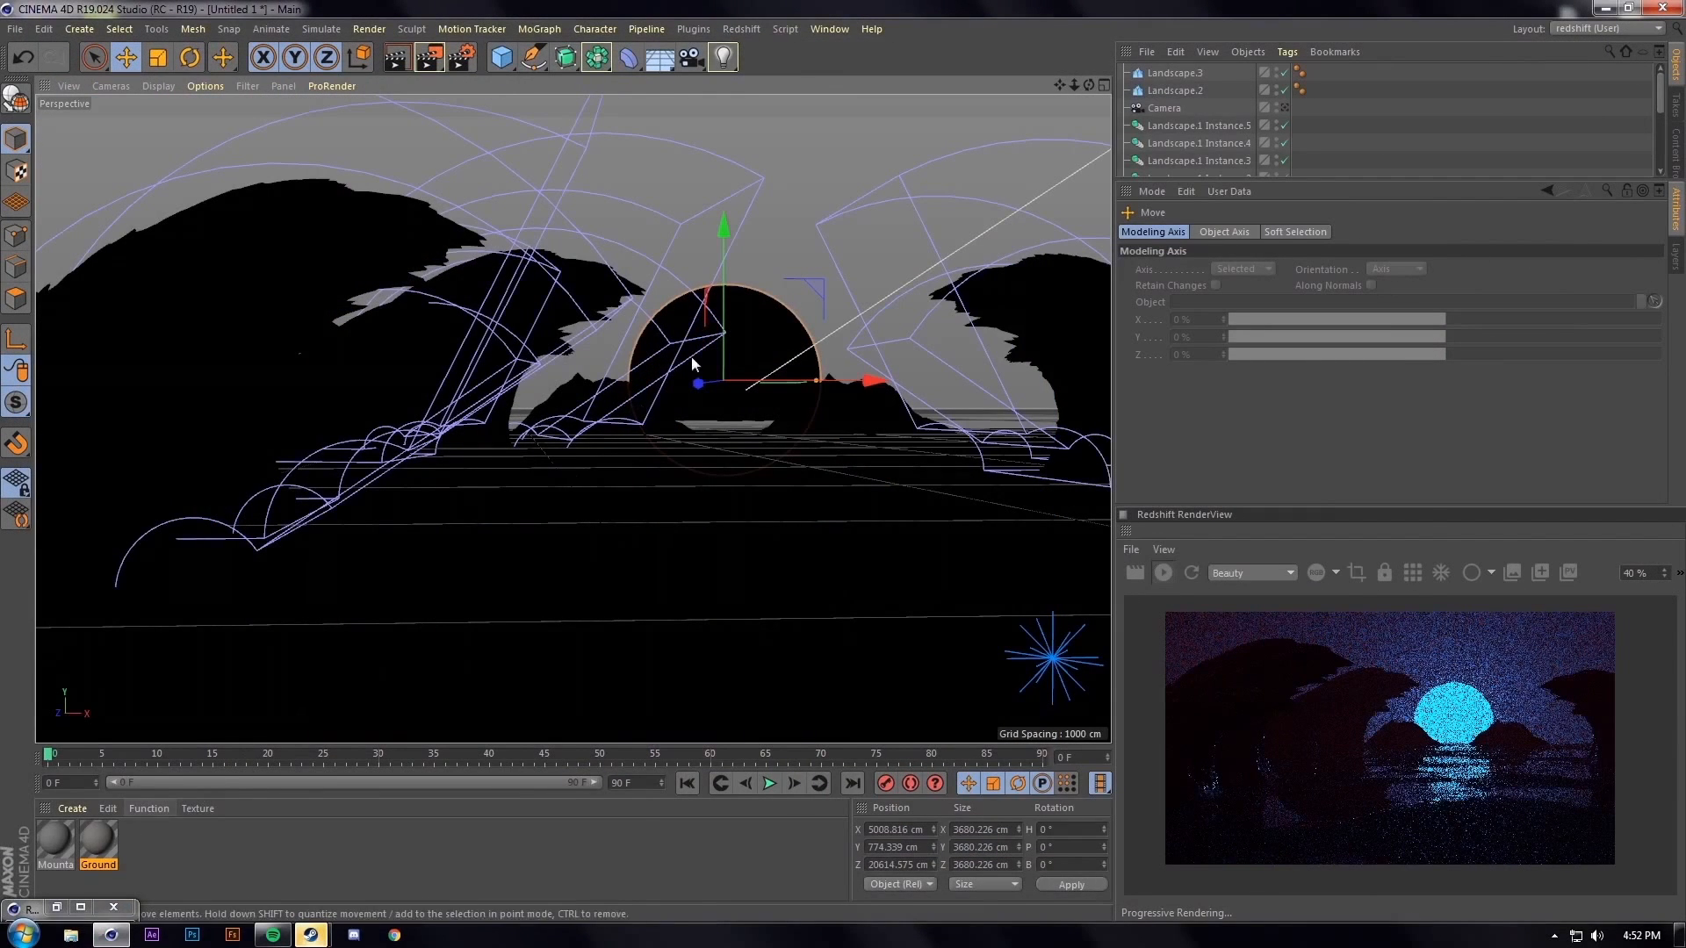
Add an RS Infinite Light coloured dark purple-blue (54% saturation, 30% value)
left_click(737, 29)
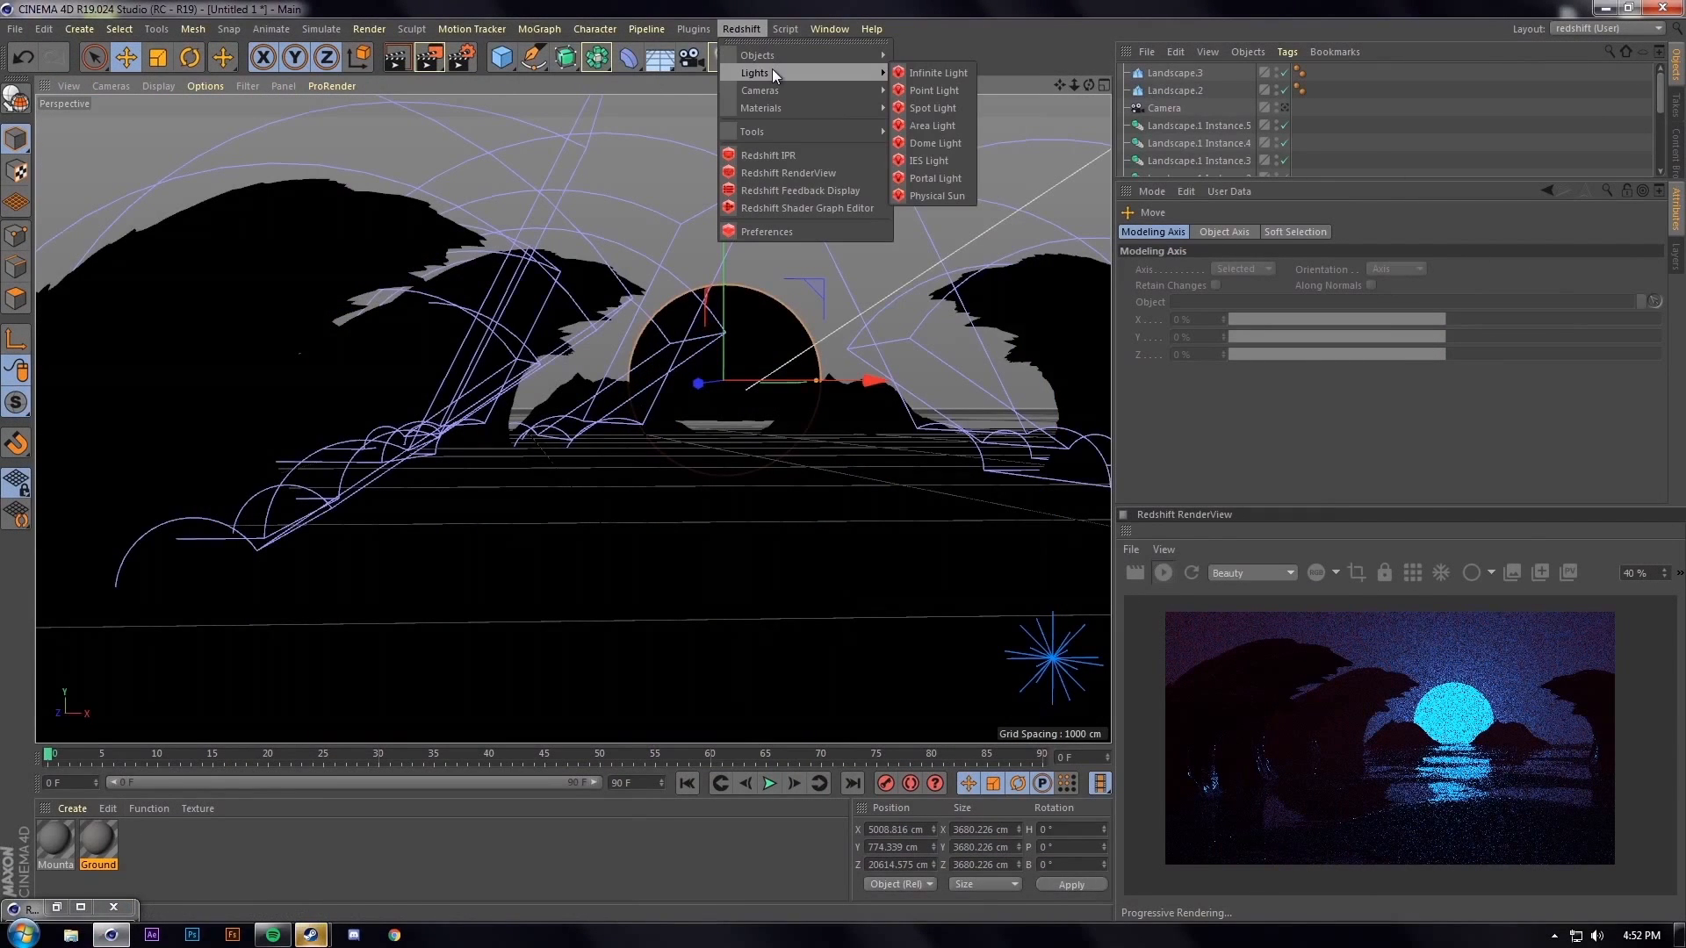
left_click(939, 70)
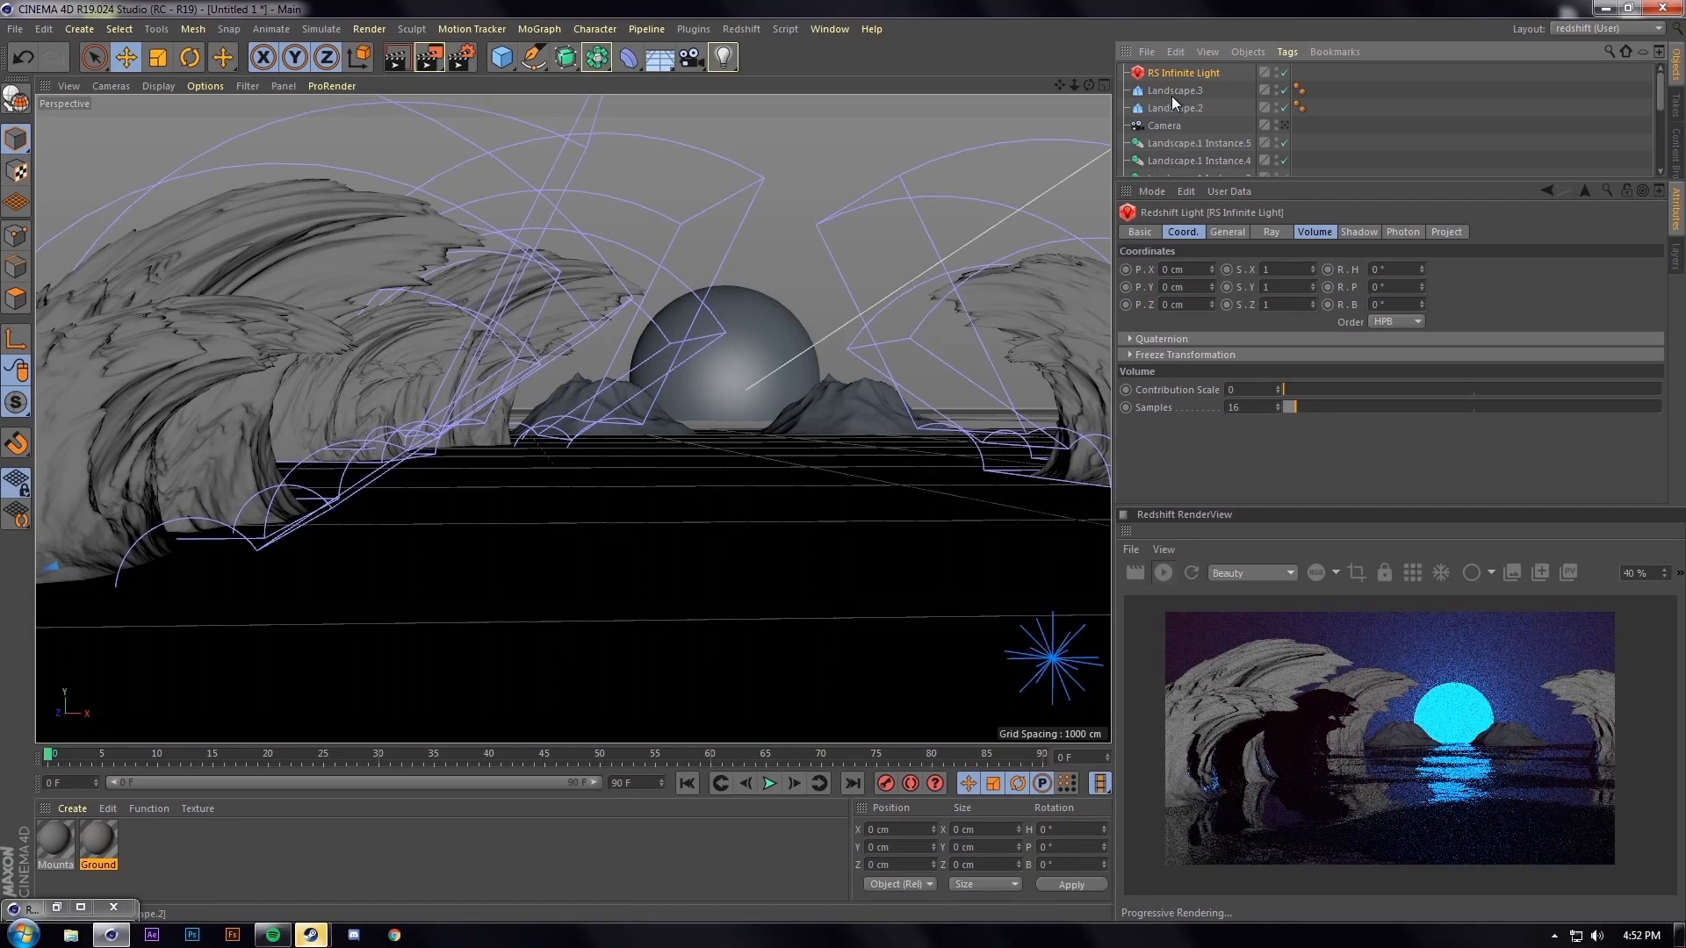
left_click(1232, 233)
left_click(1269, 332)
left_click(1350, 325)
left_click(1311, 346)
left_click_drag(1308, 358, 1264, 362)
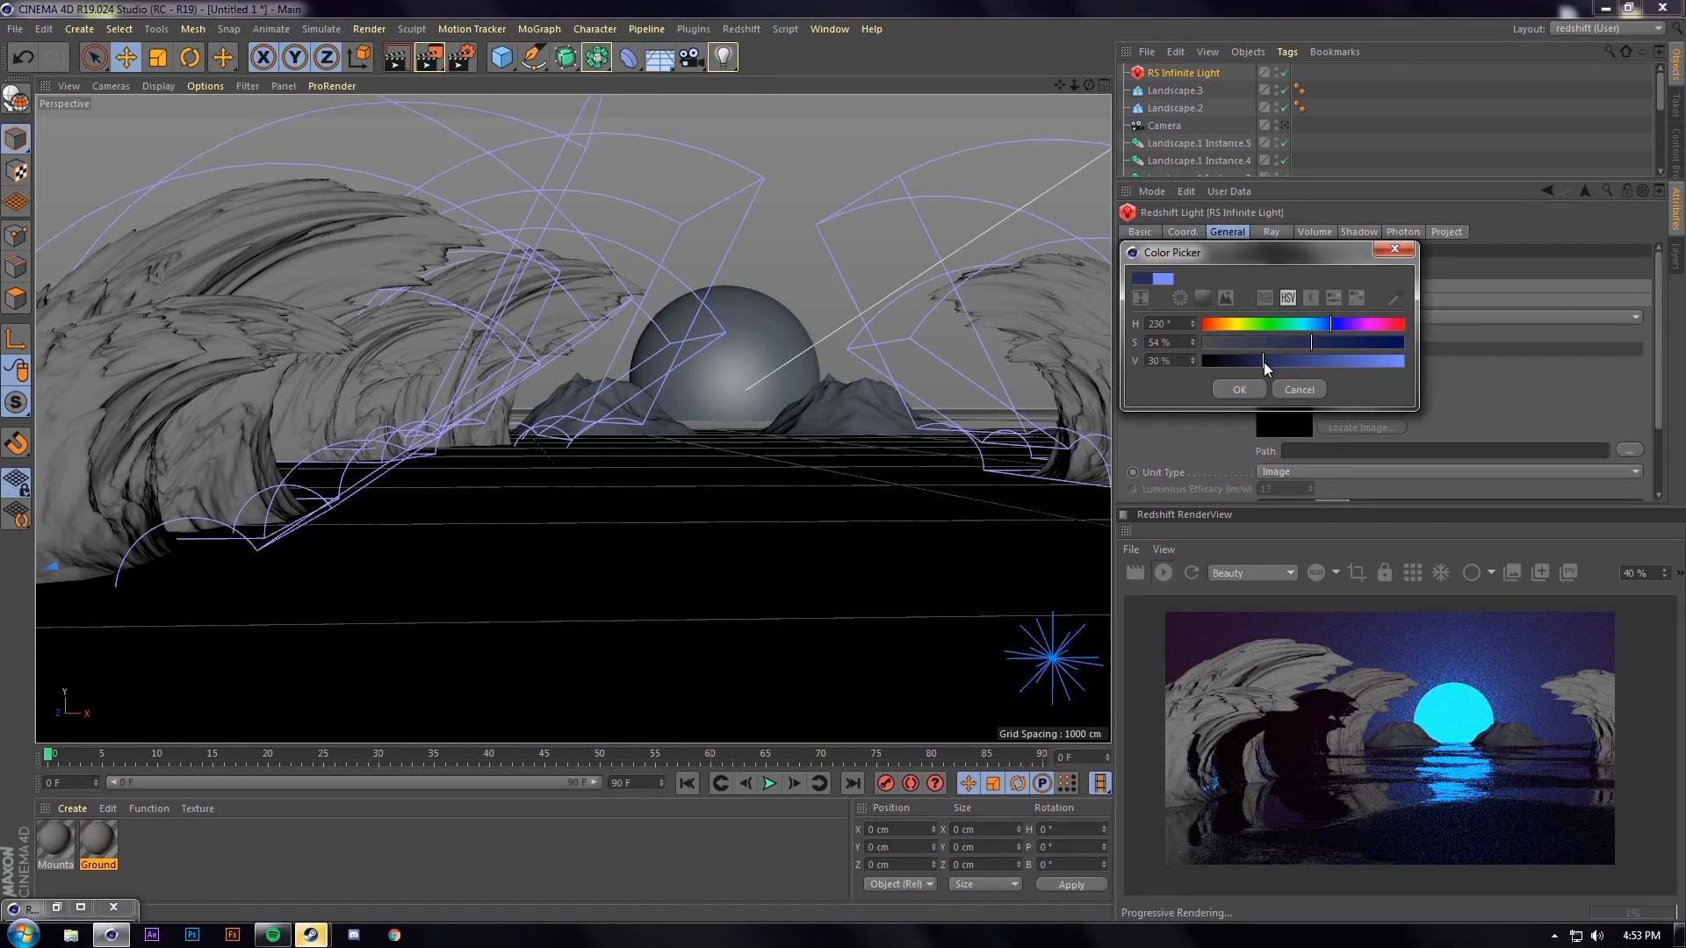
left_click(1244, 392)
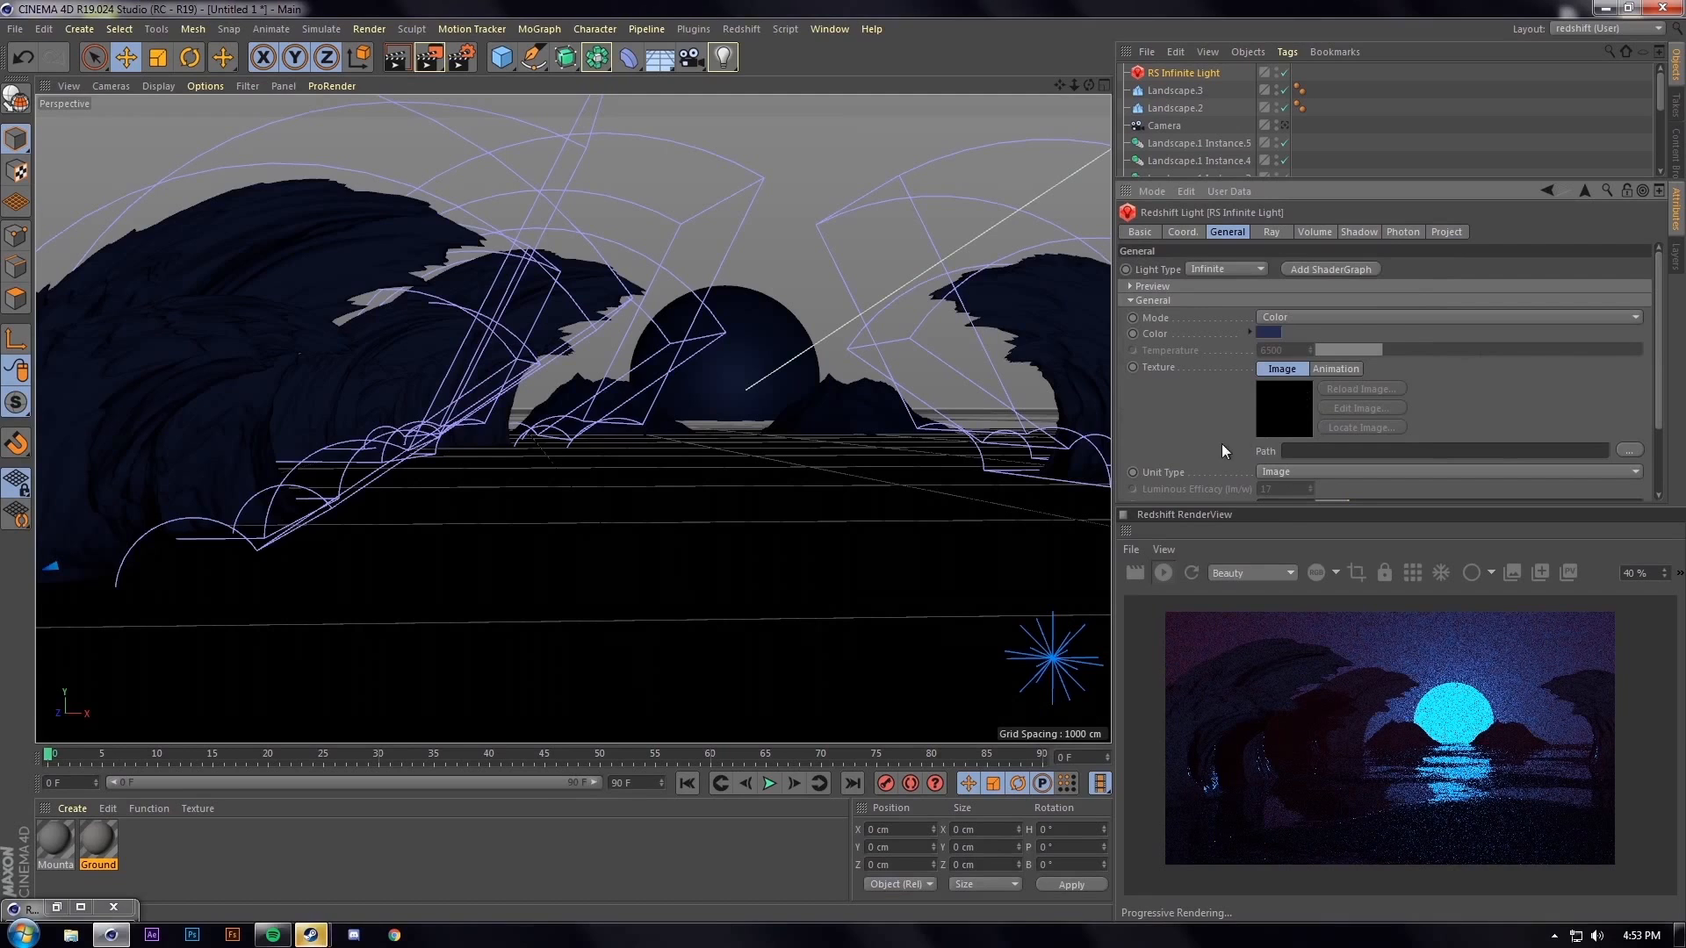
Set the Infinite Light's Intensity Multiplier to 0.4
scroll(1247, 436, "down", 3)
left_click_drag(1345, 418, 1328, 420)
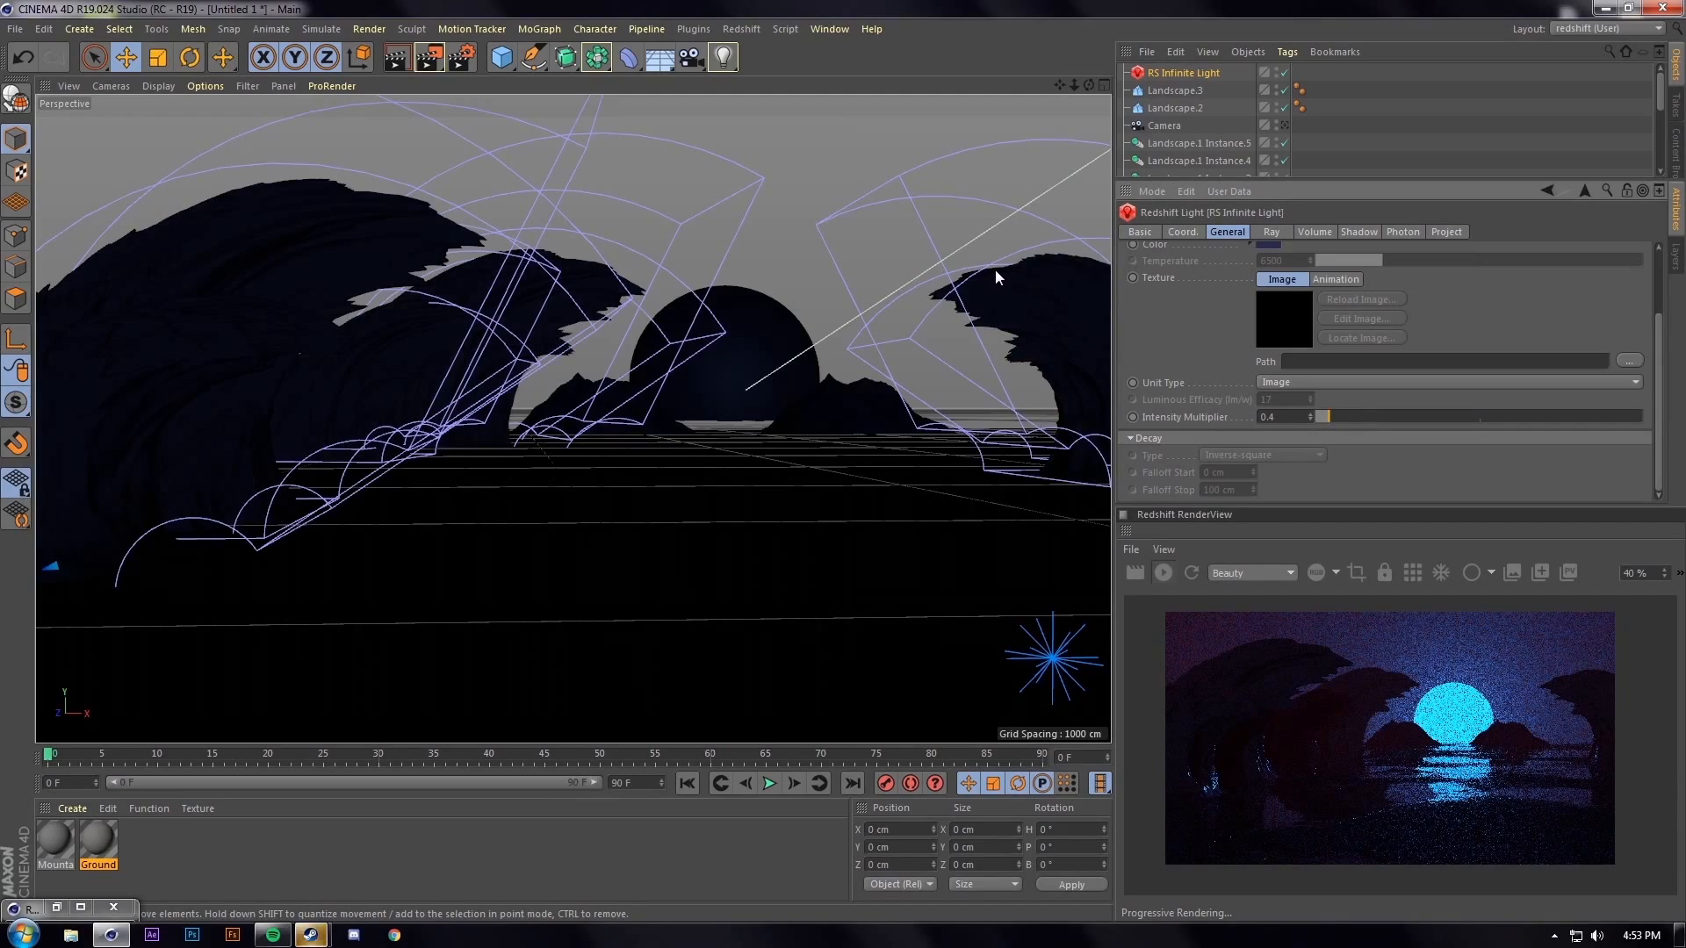
left_click_drag(559, 333, 604, 411, "alt")
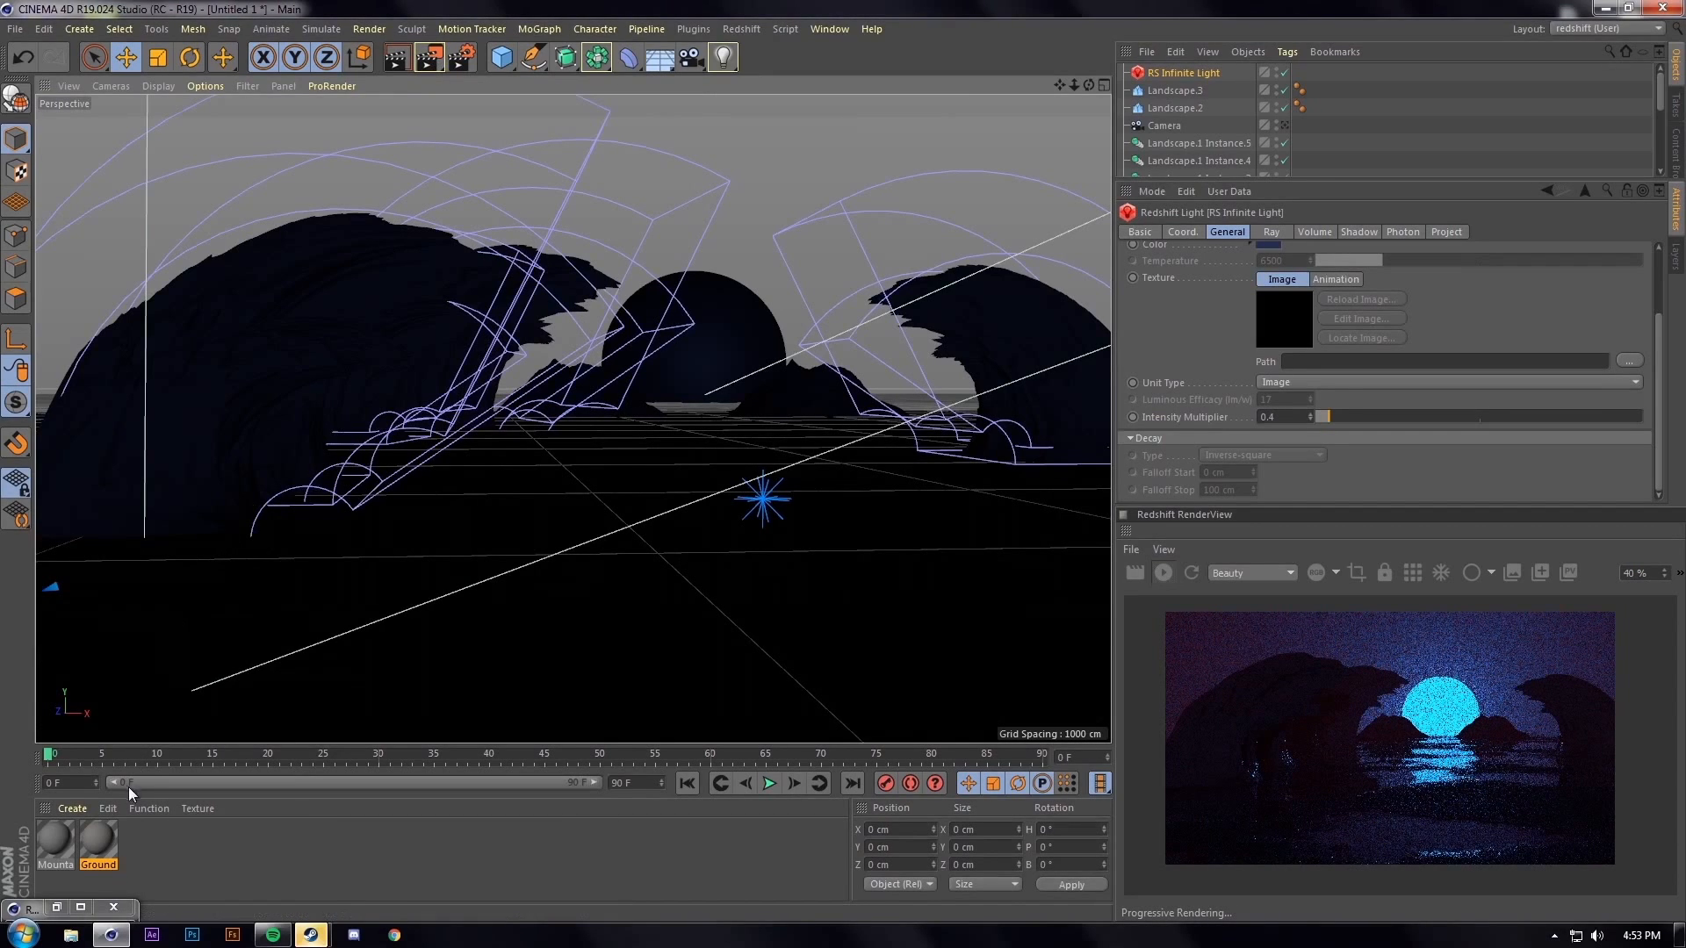
Set the Mountain material's Reflection Roughness to 0.141 in its shader graph
double_click(53, 837)
left_click(591, 182)
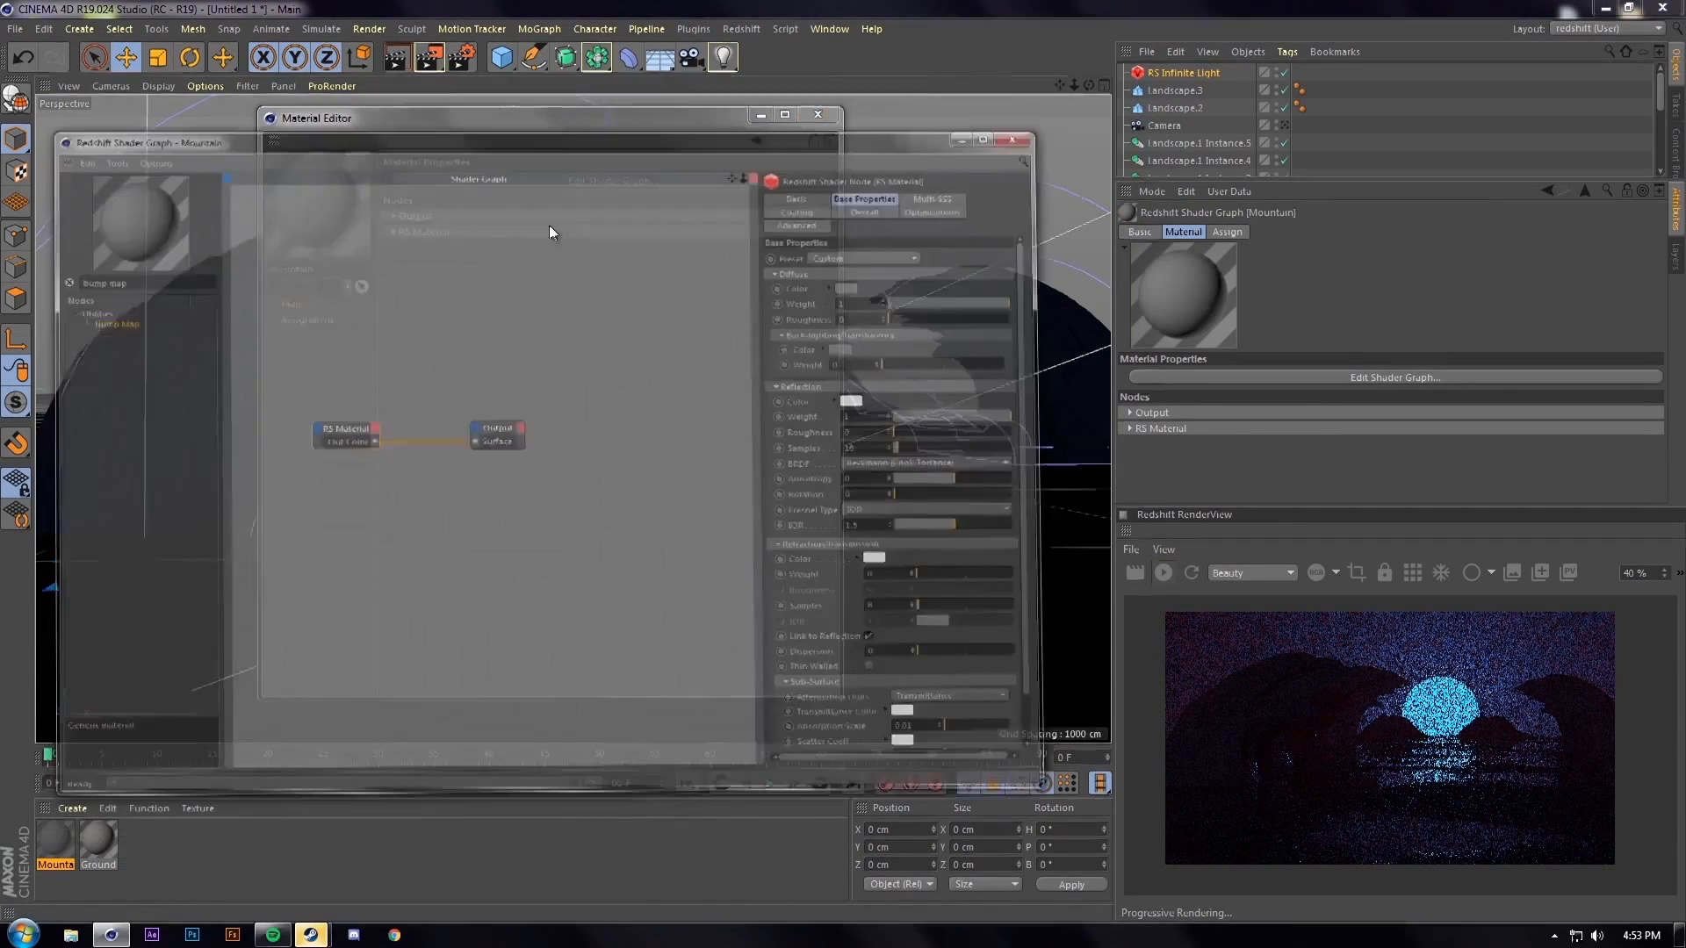
left_click(1009, 391)
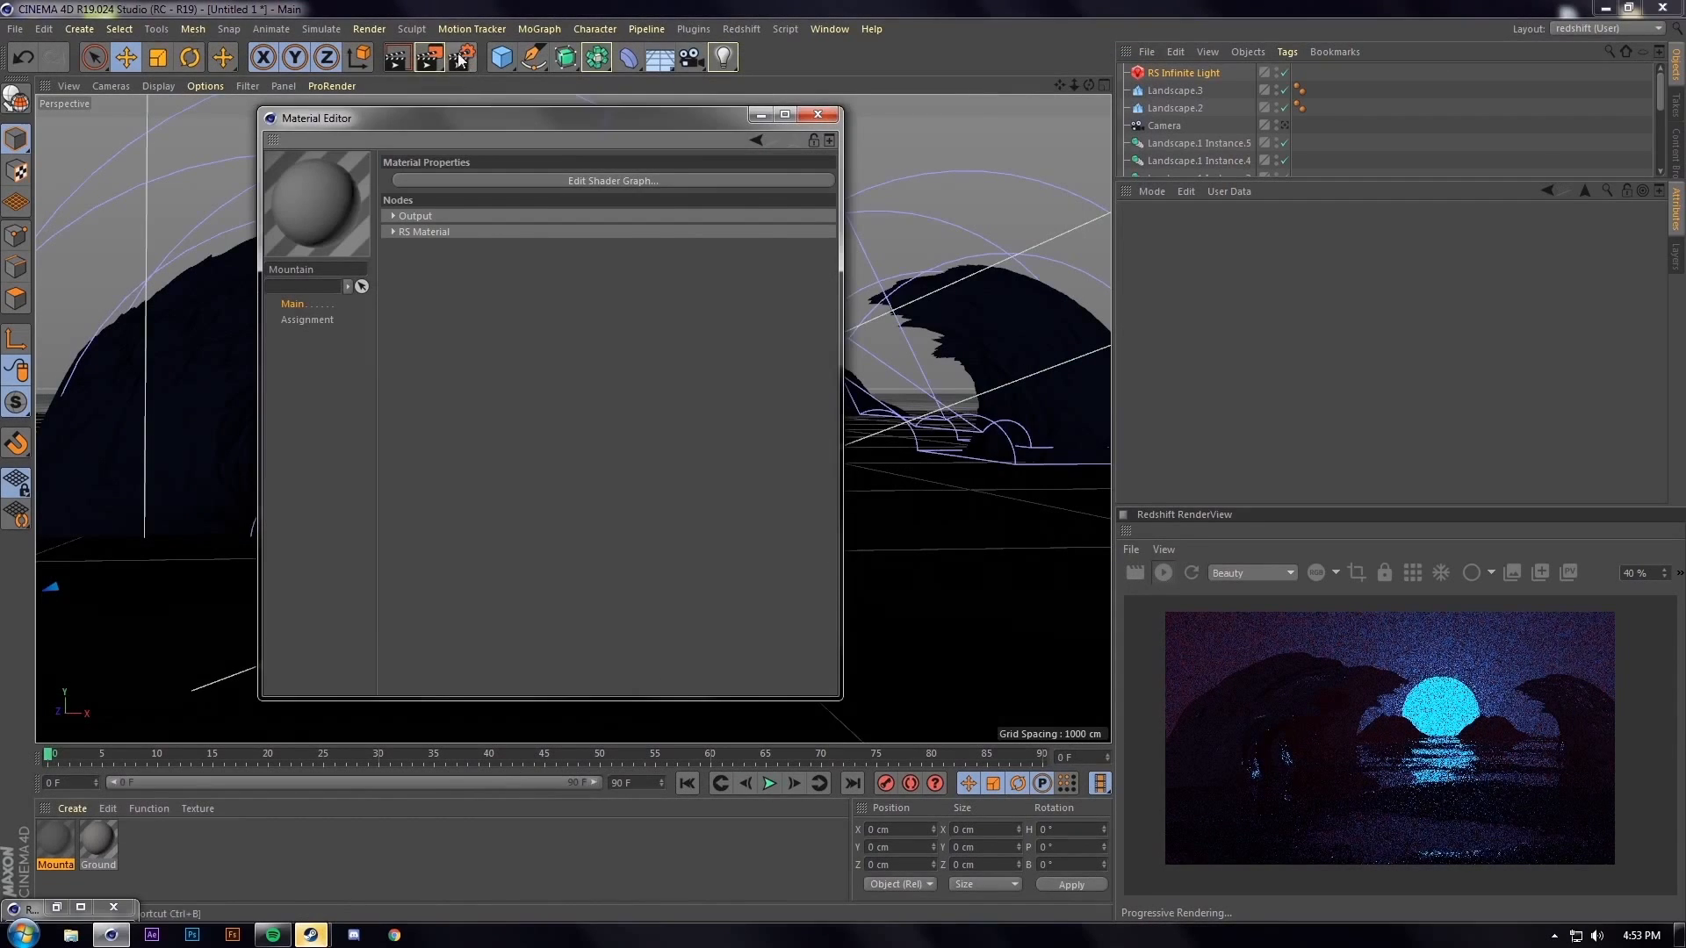
Run a test render to the Picture Viewer, then stop and close it
key("shift+r")
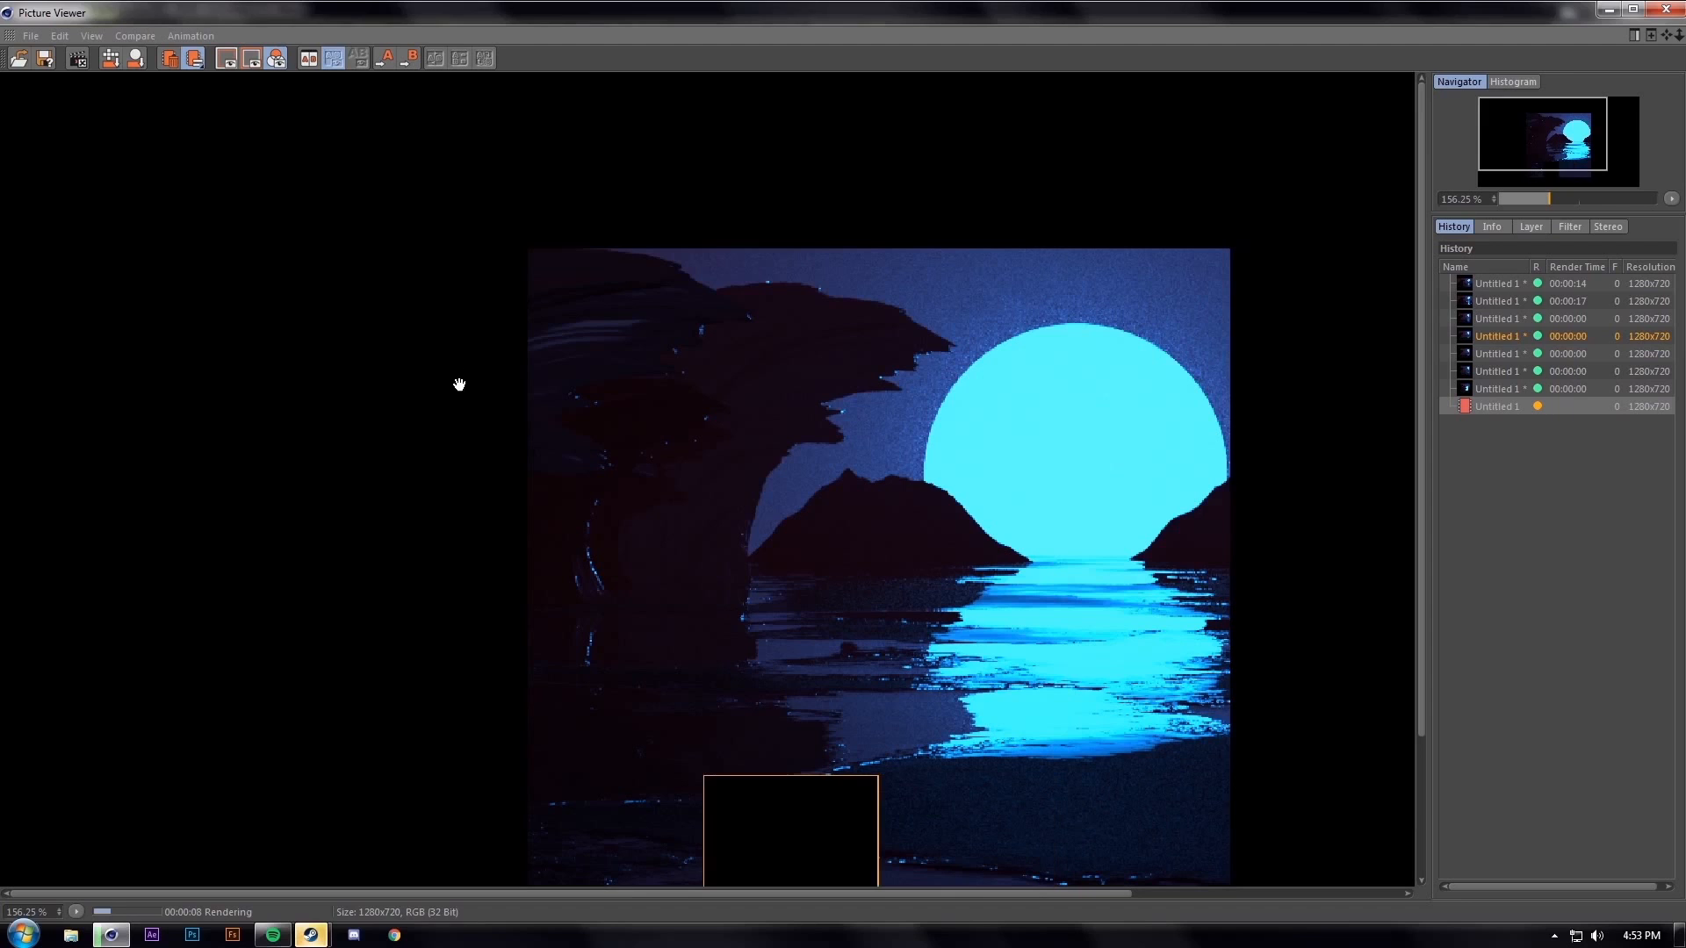
scroll(471, 413, "down", 1)
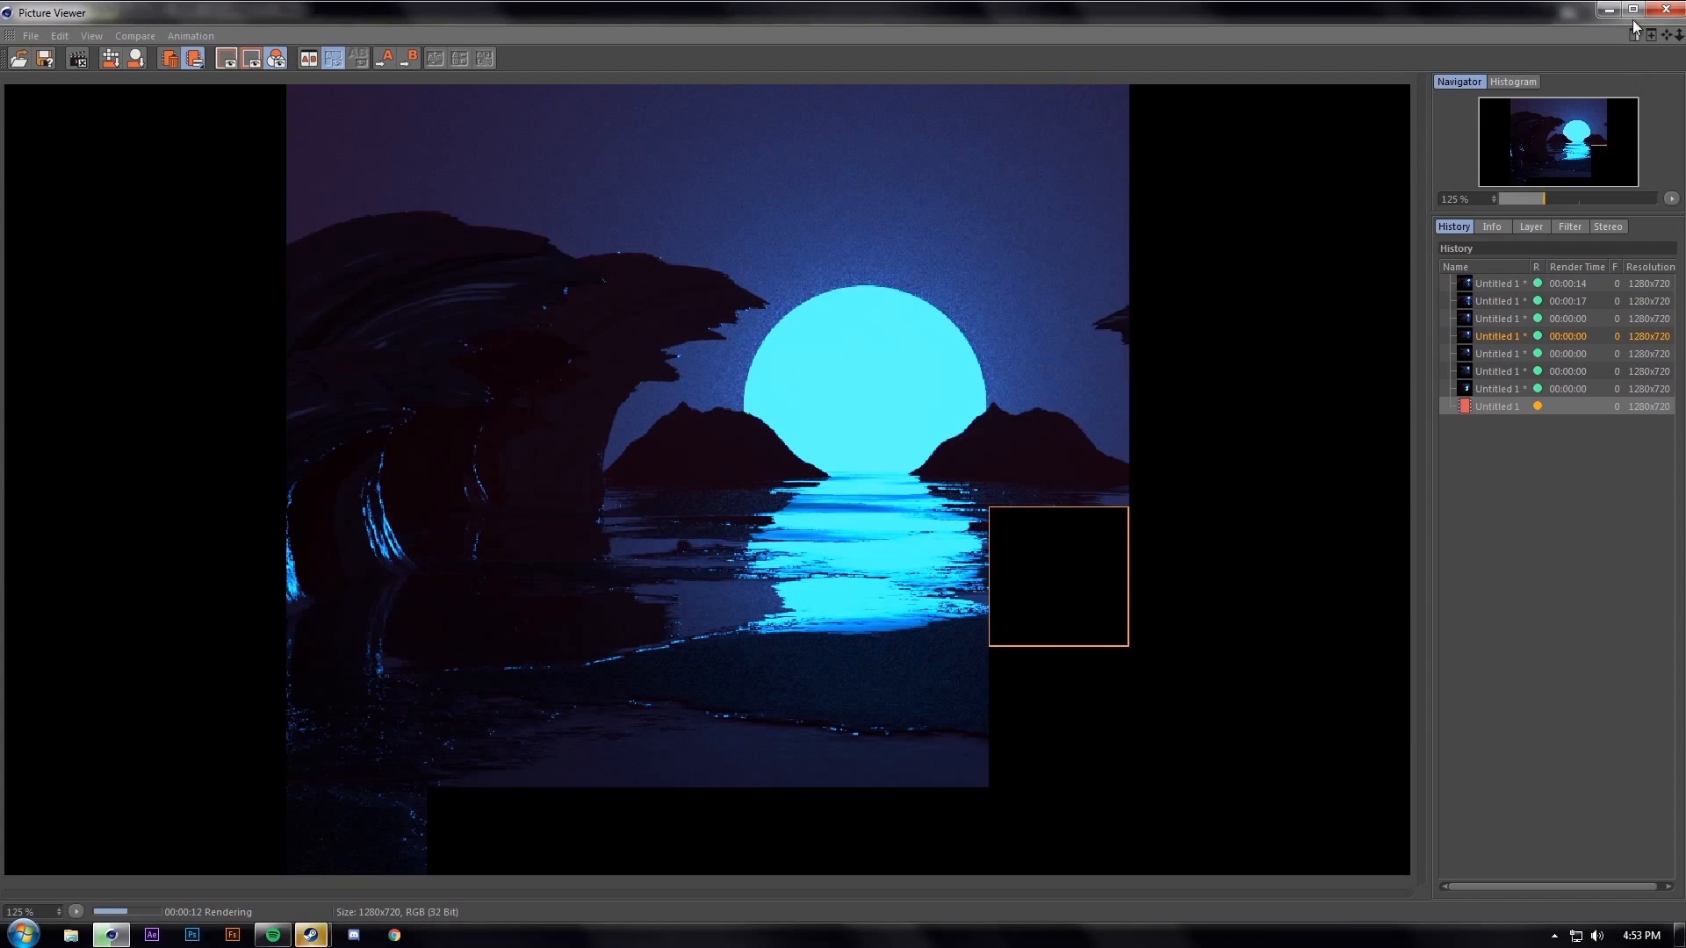
left_click(1665, 9)
left_click(897, 527)
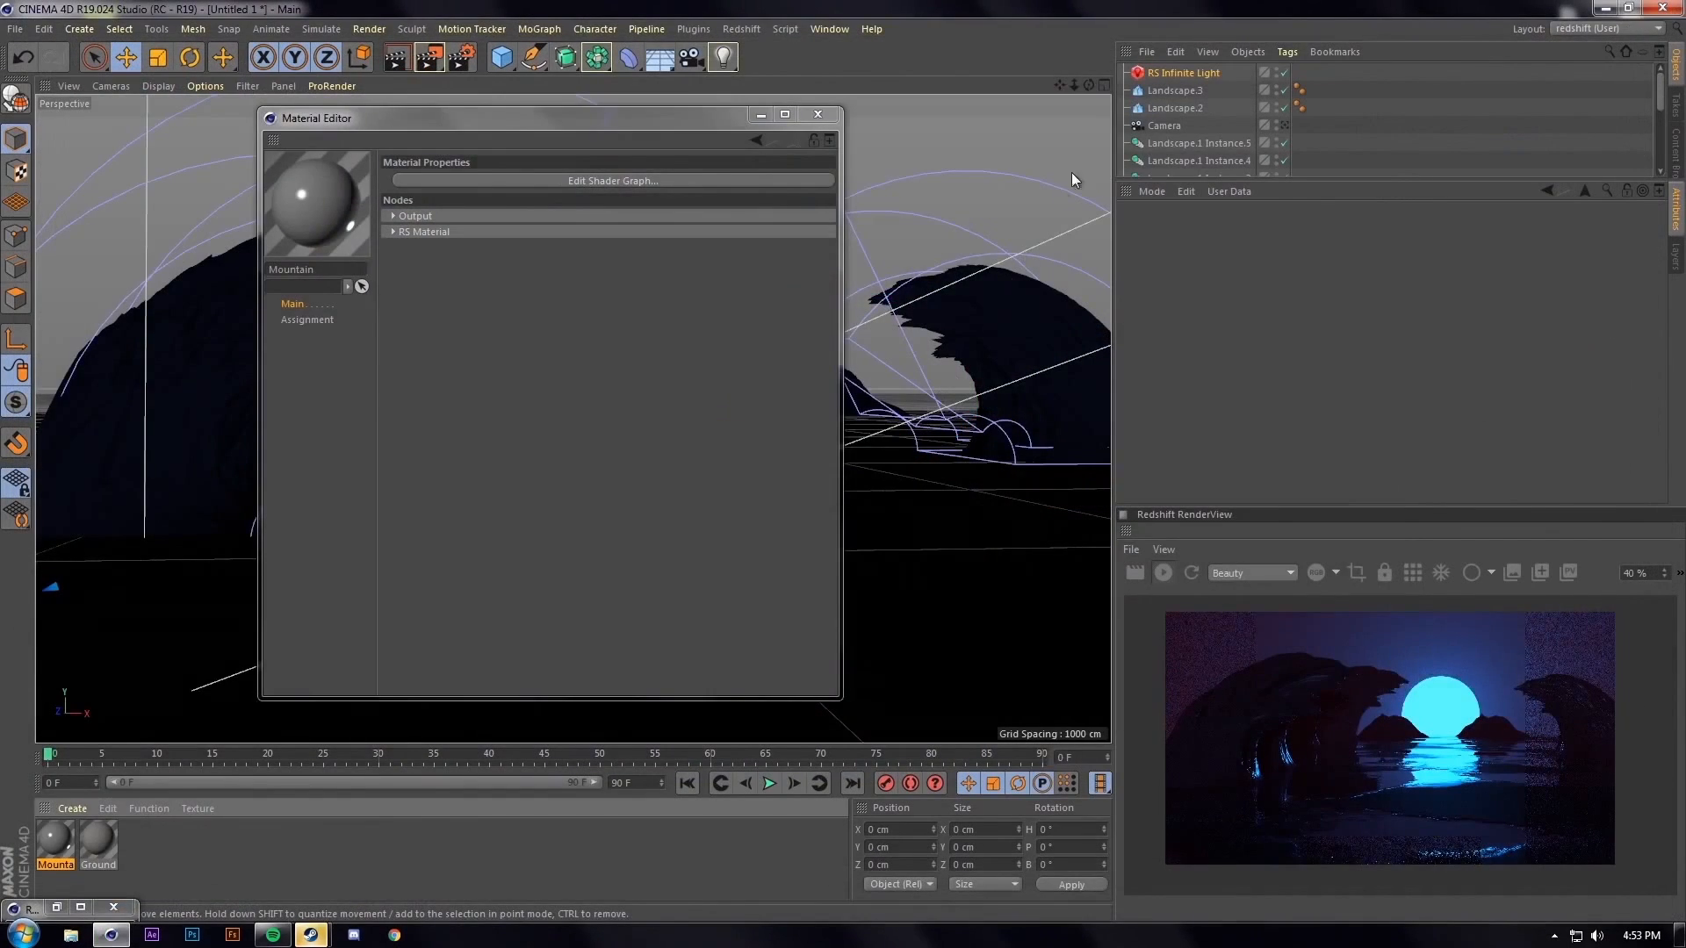
Close the Material Editor and set the RS Area Light's Intensity Multiplier to 1000
left_click(1196, 98)
scroll(1206, 102, "down", 2)
left_click(1193, 108)
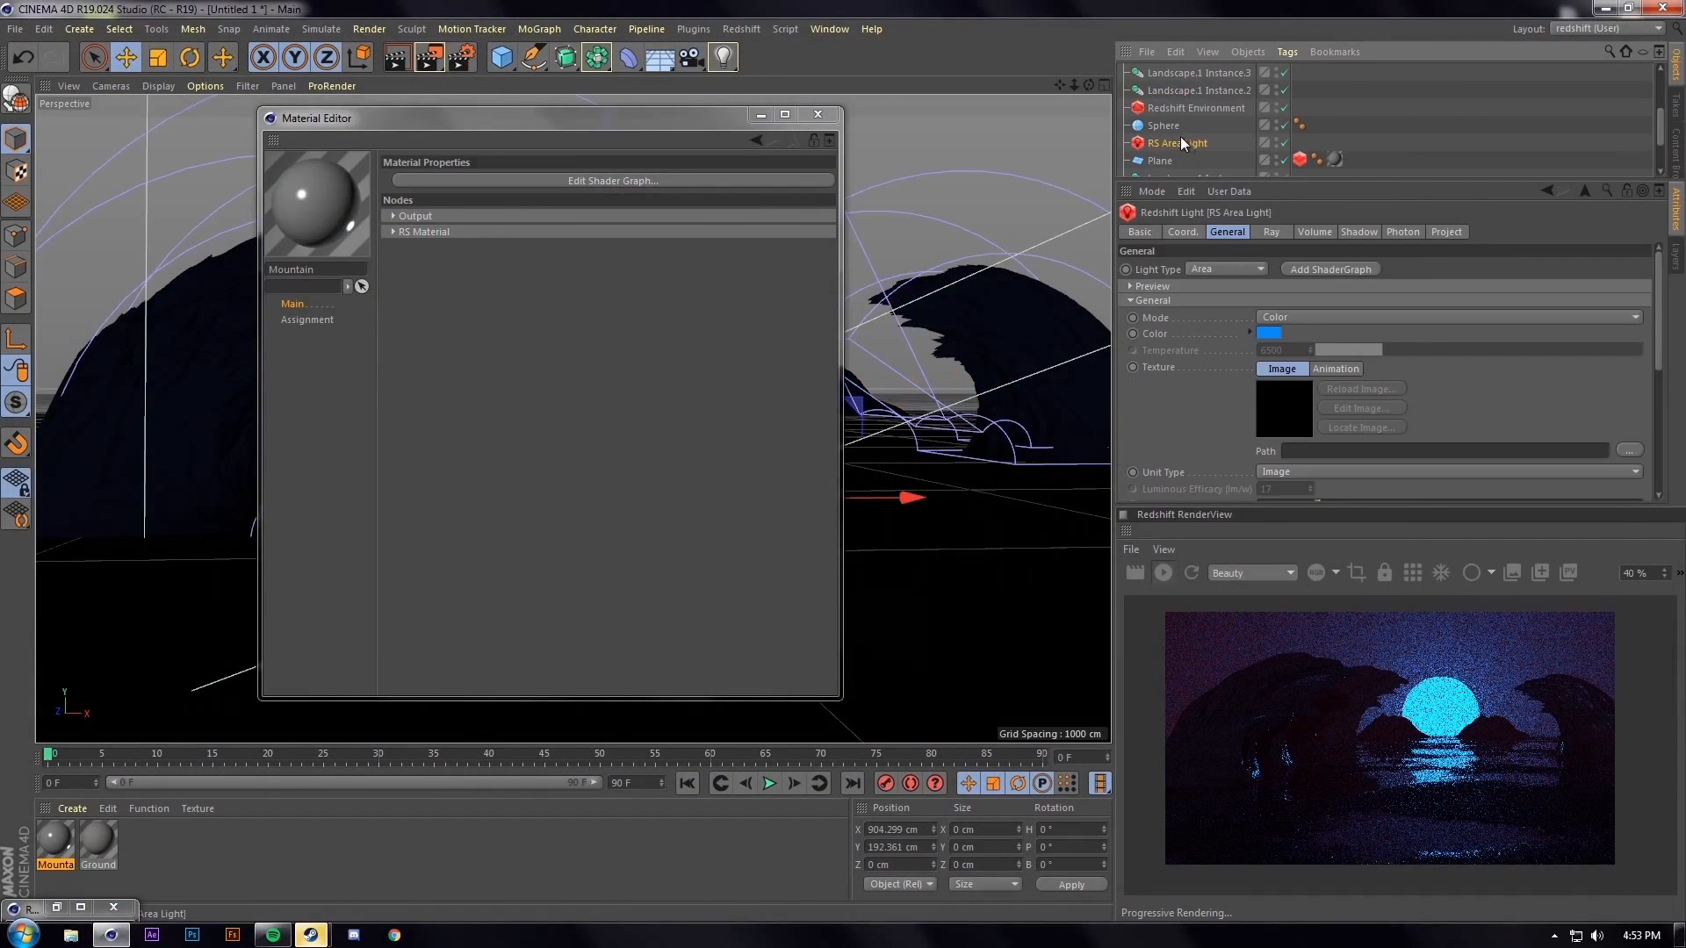
left_click(817, 114)
left_click(1180, 143)
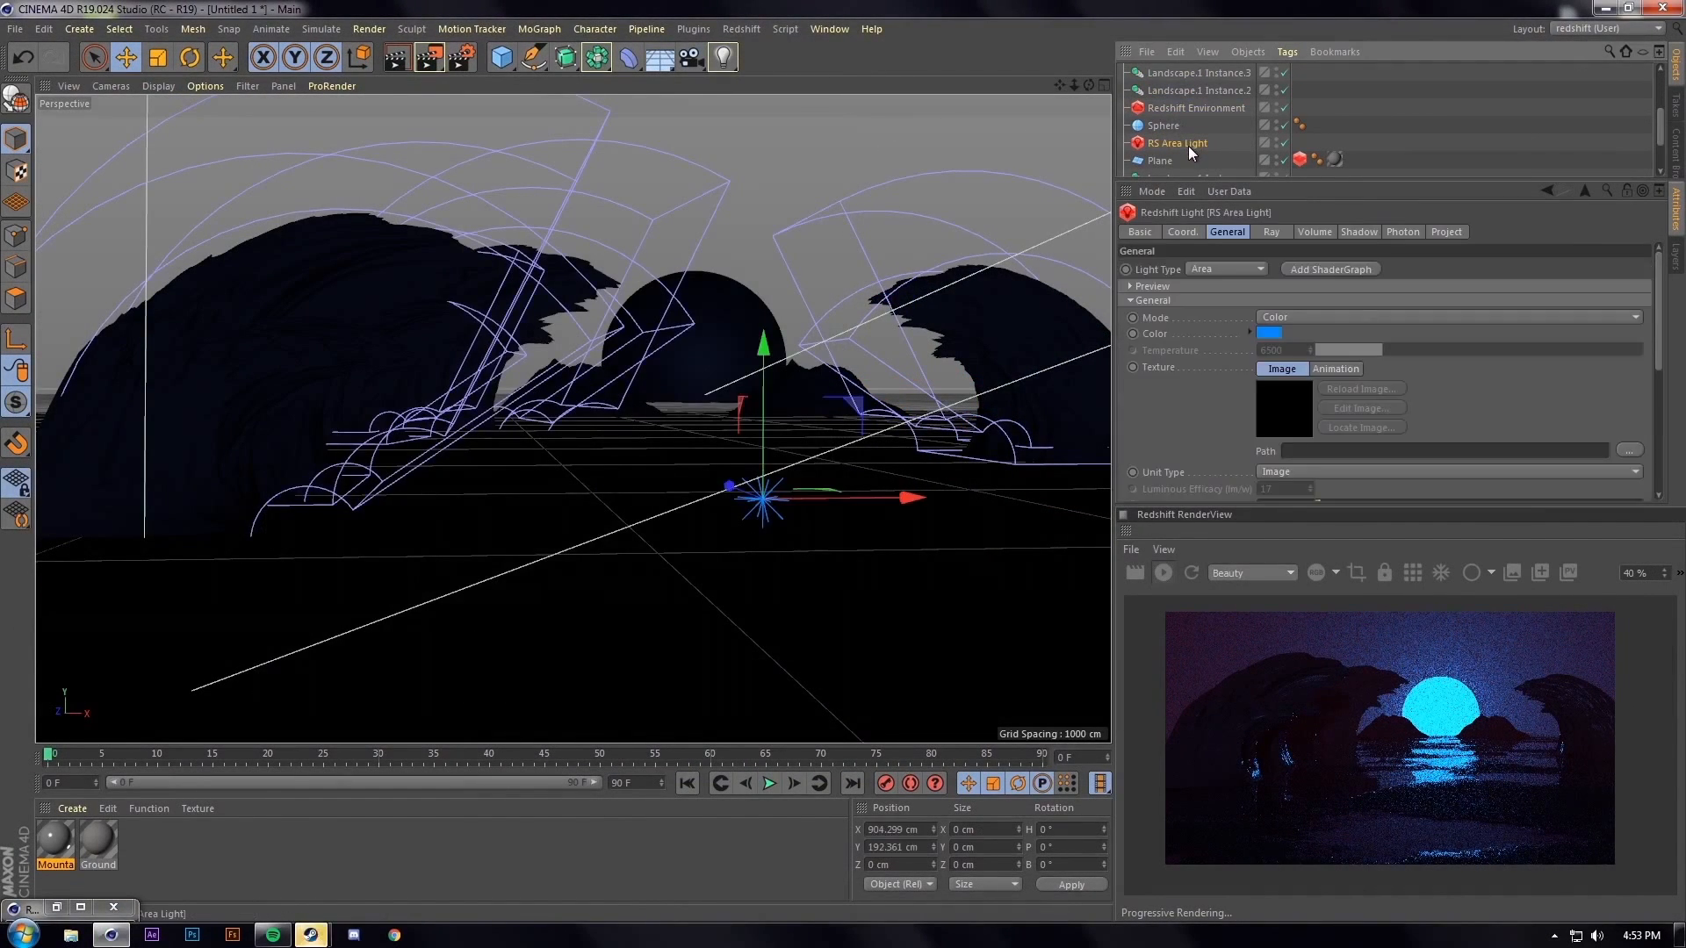
scroll(1194, 420, "down", 2)
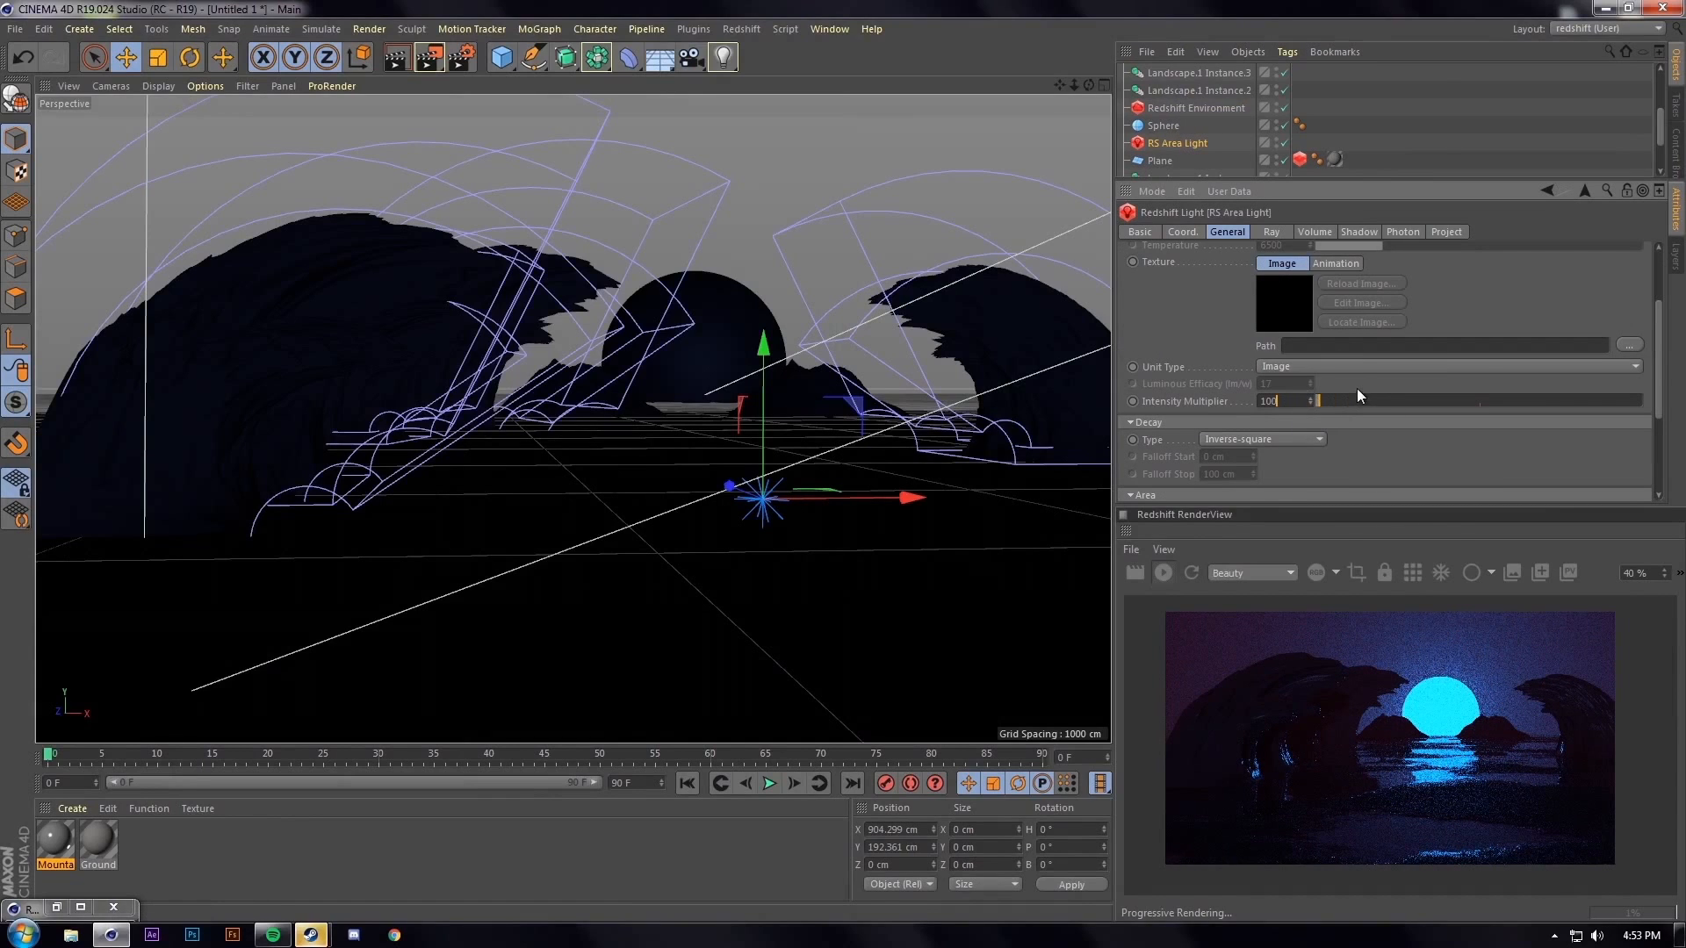
type("0")
key("Return")
Change the RS Area Light's Color to a paler blue in the Color Picker
scroll(1158, 355, "up", 3)
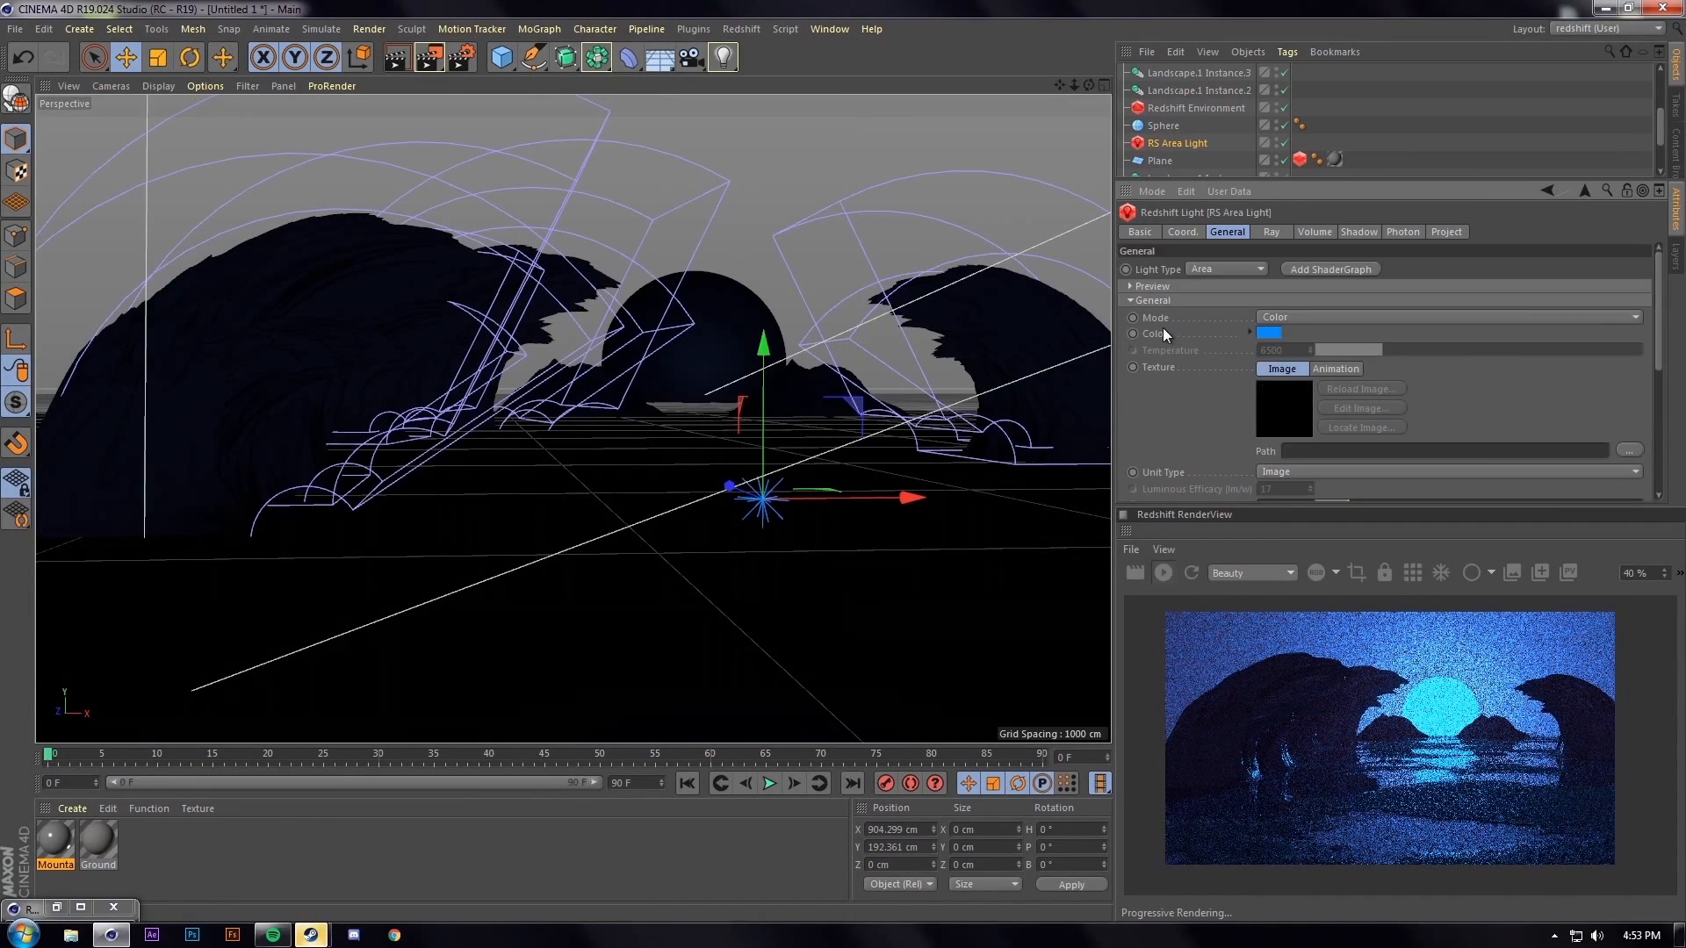
left_click(1268, 333)
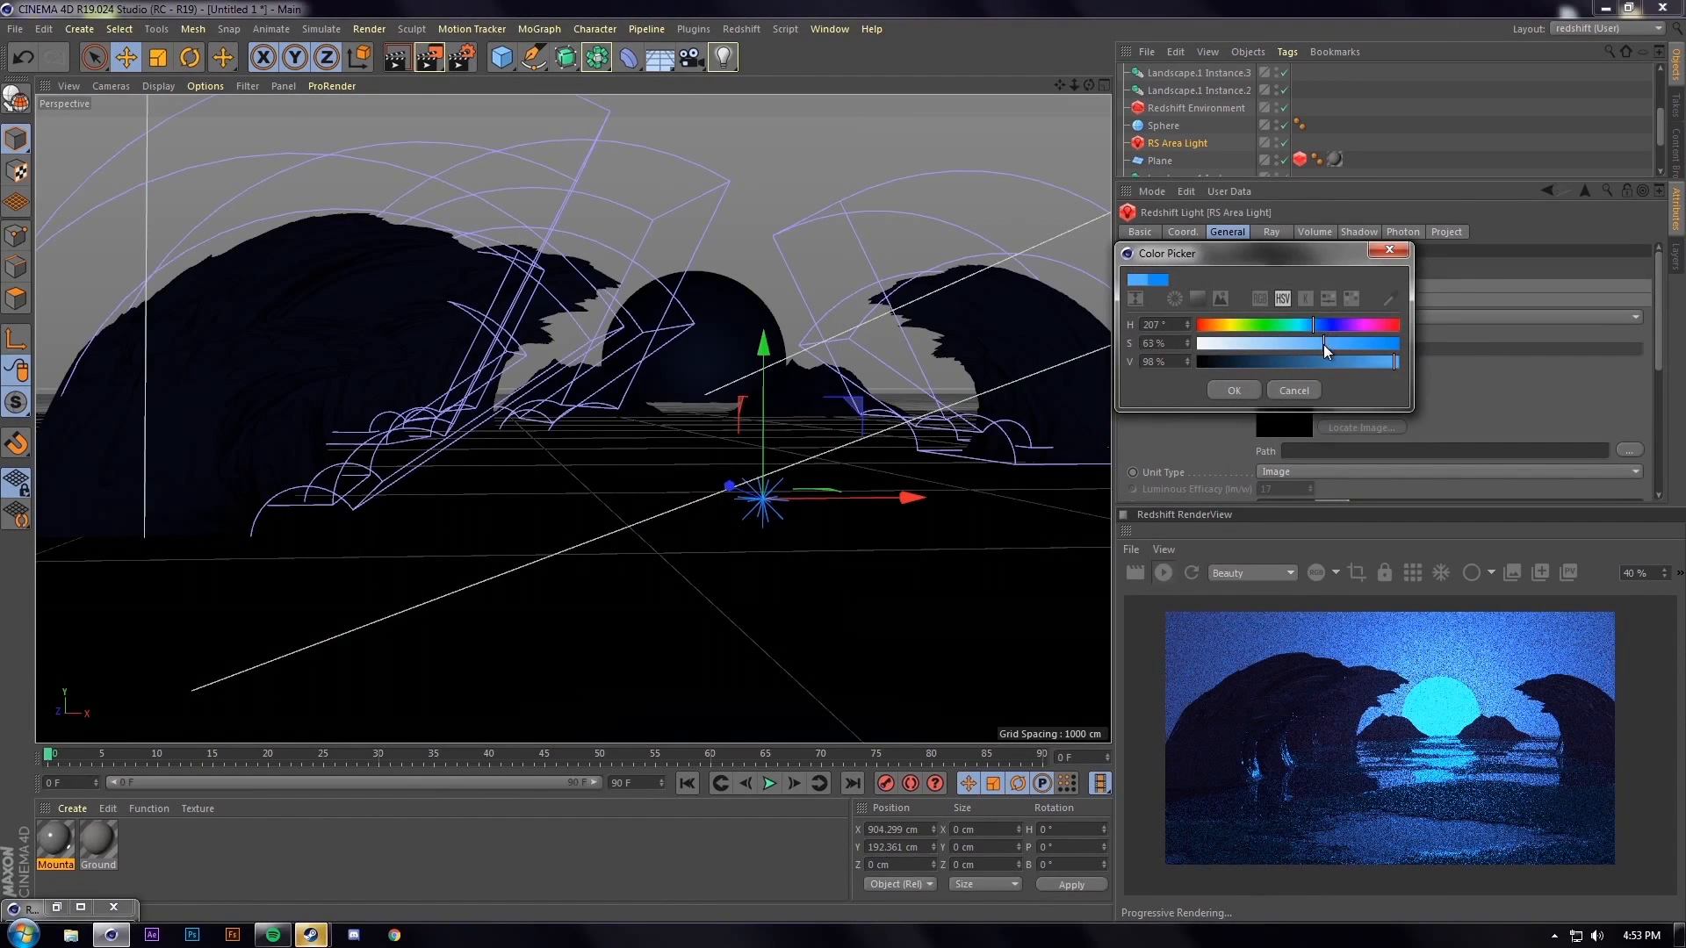
left_click(1257, 390)
left_click(1161, 572)
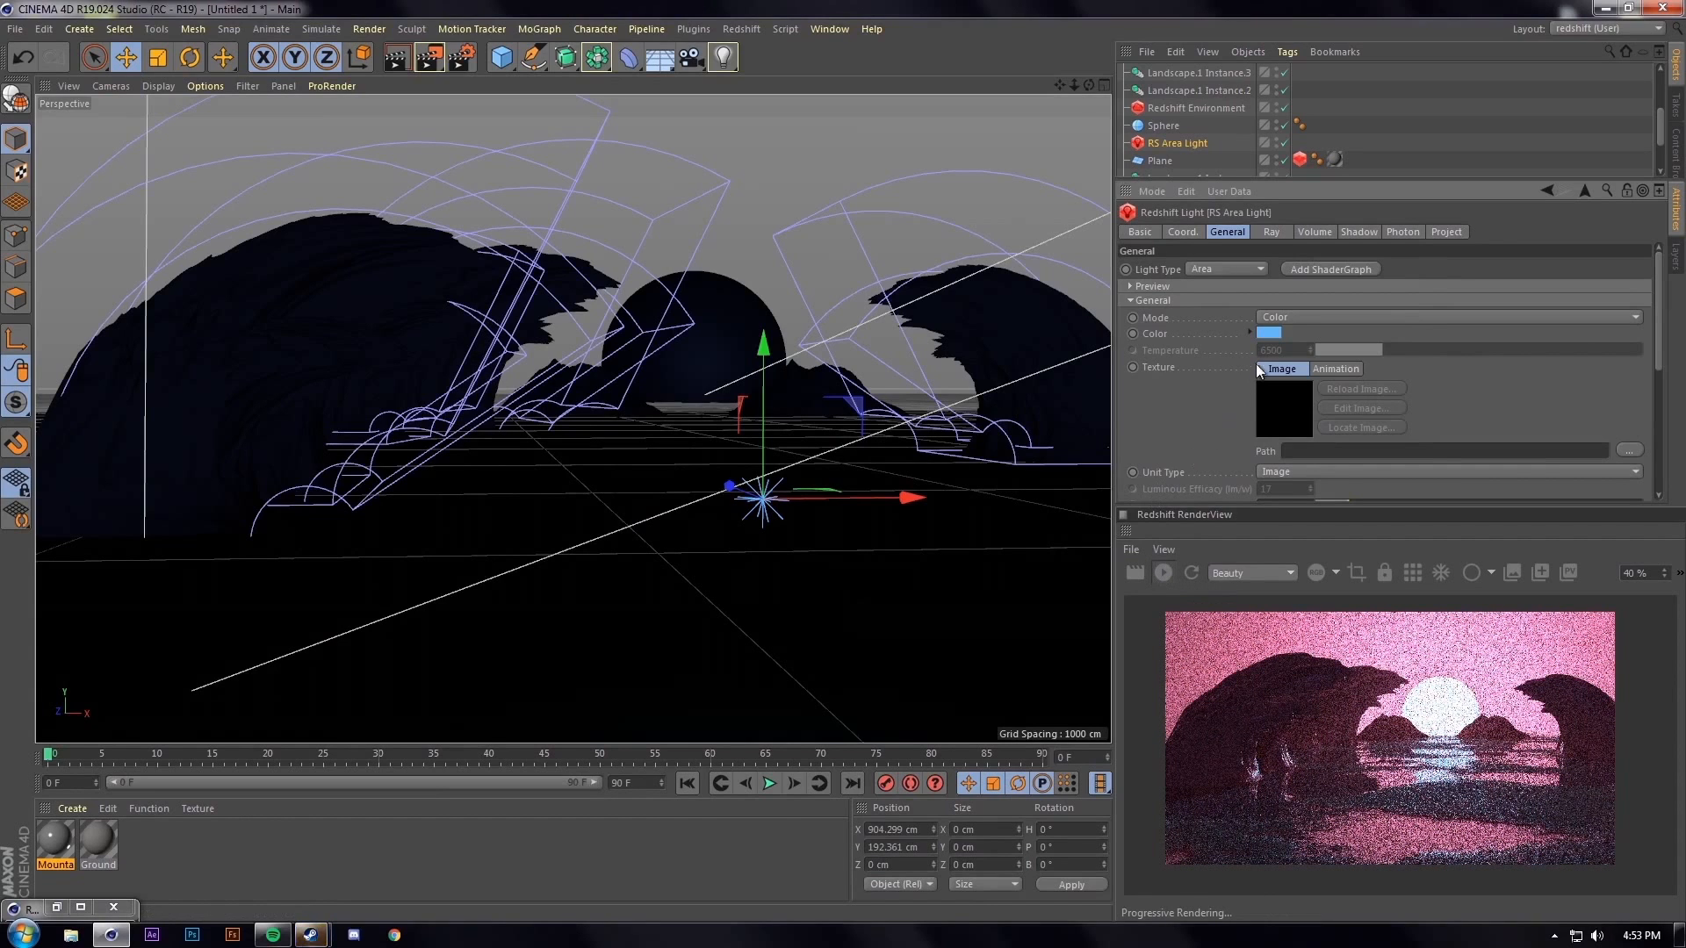
left_click(1176, 108)
Set the Volume Scattering Tint to orange (hue about 17°), trying red before settling
left_click(1266, 276)
left_click_drag(1174, 279, 1153, 286)
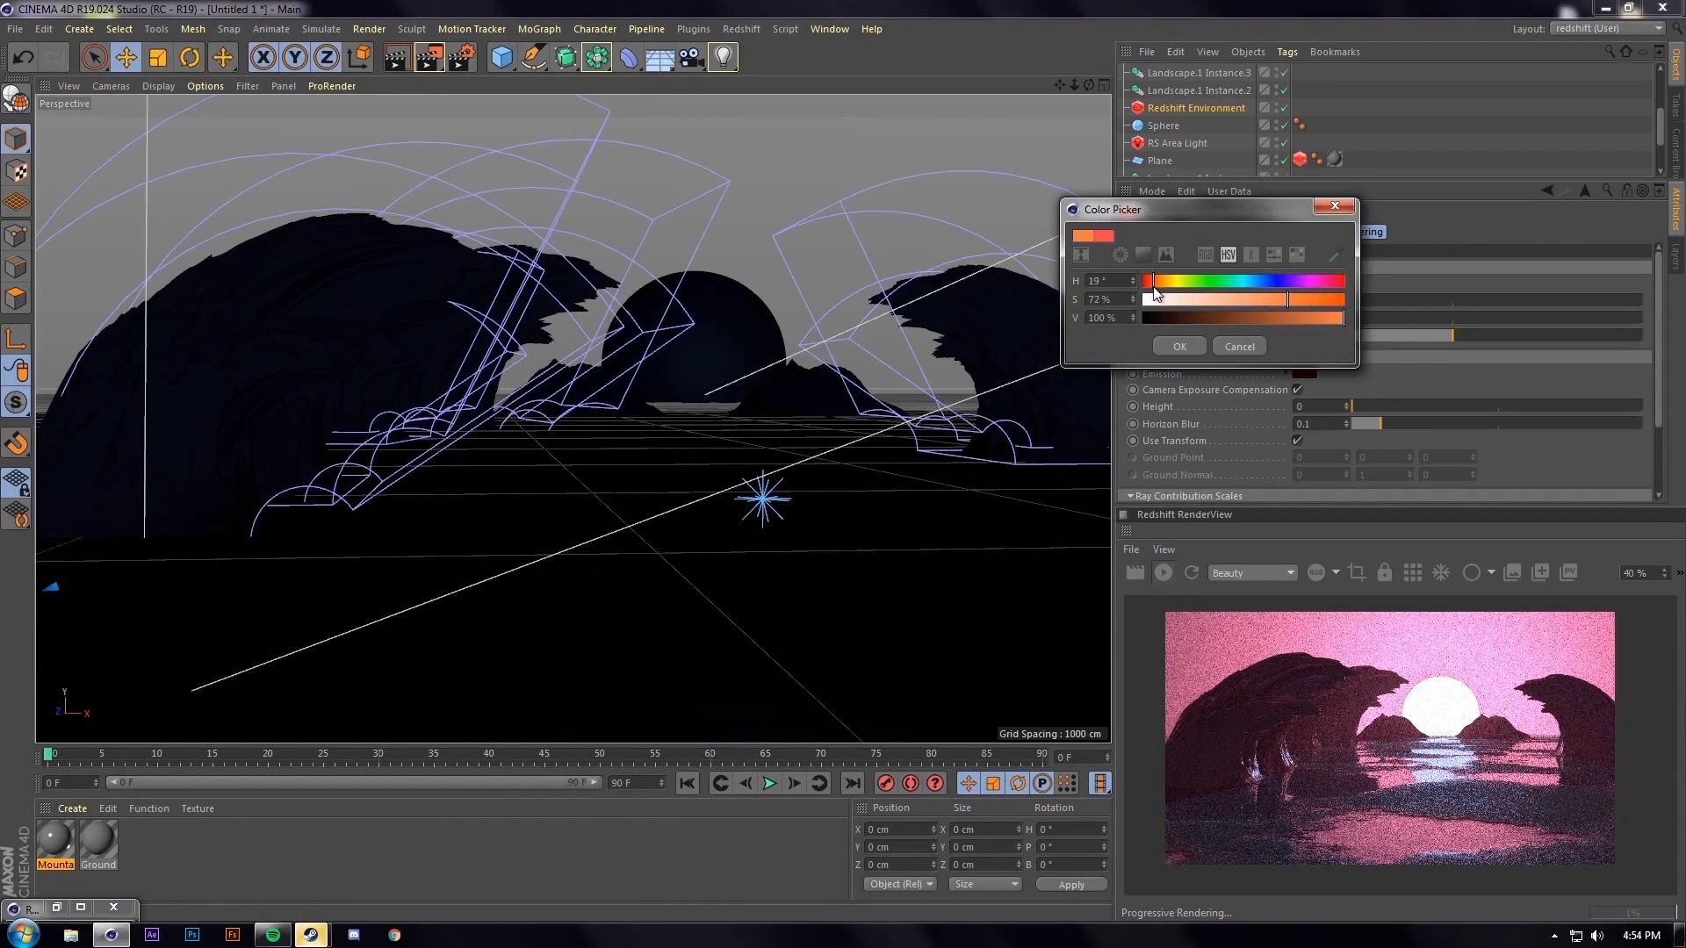
left_click(1179, 346)
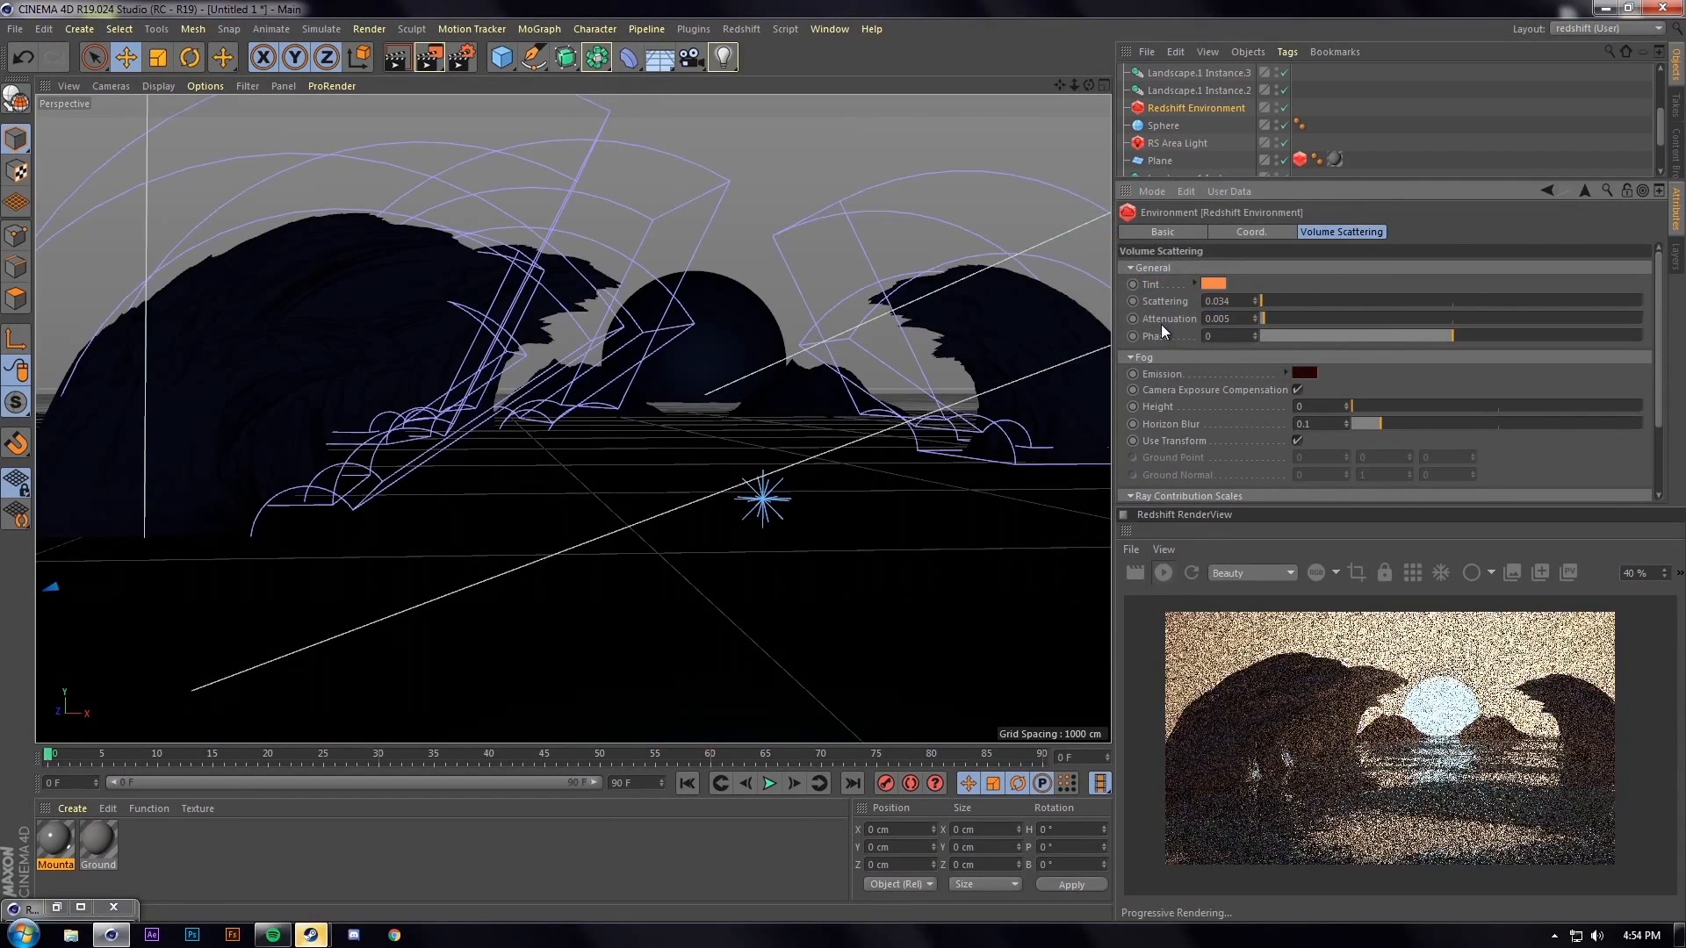
left_click(1213, 284)
left_click_drag(1152, 283, 1133, 285)
left_click(1177, 348)
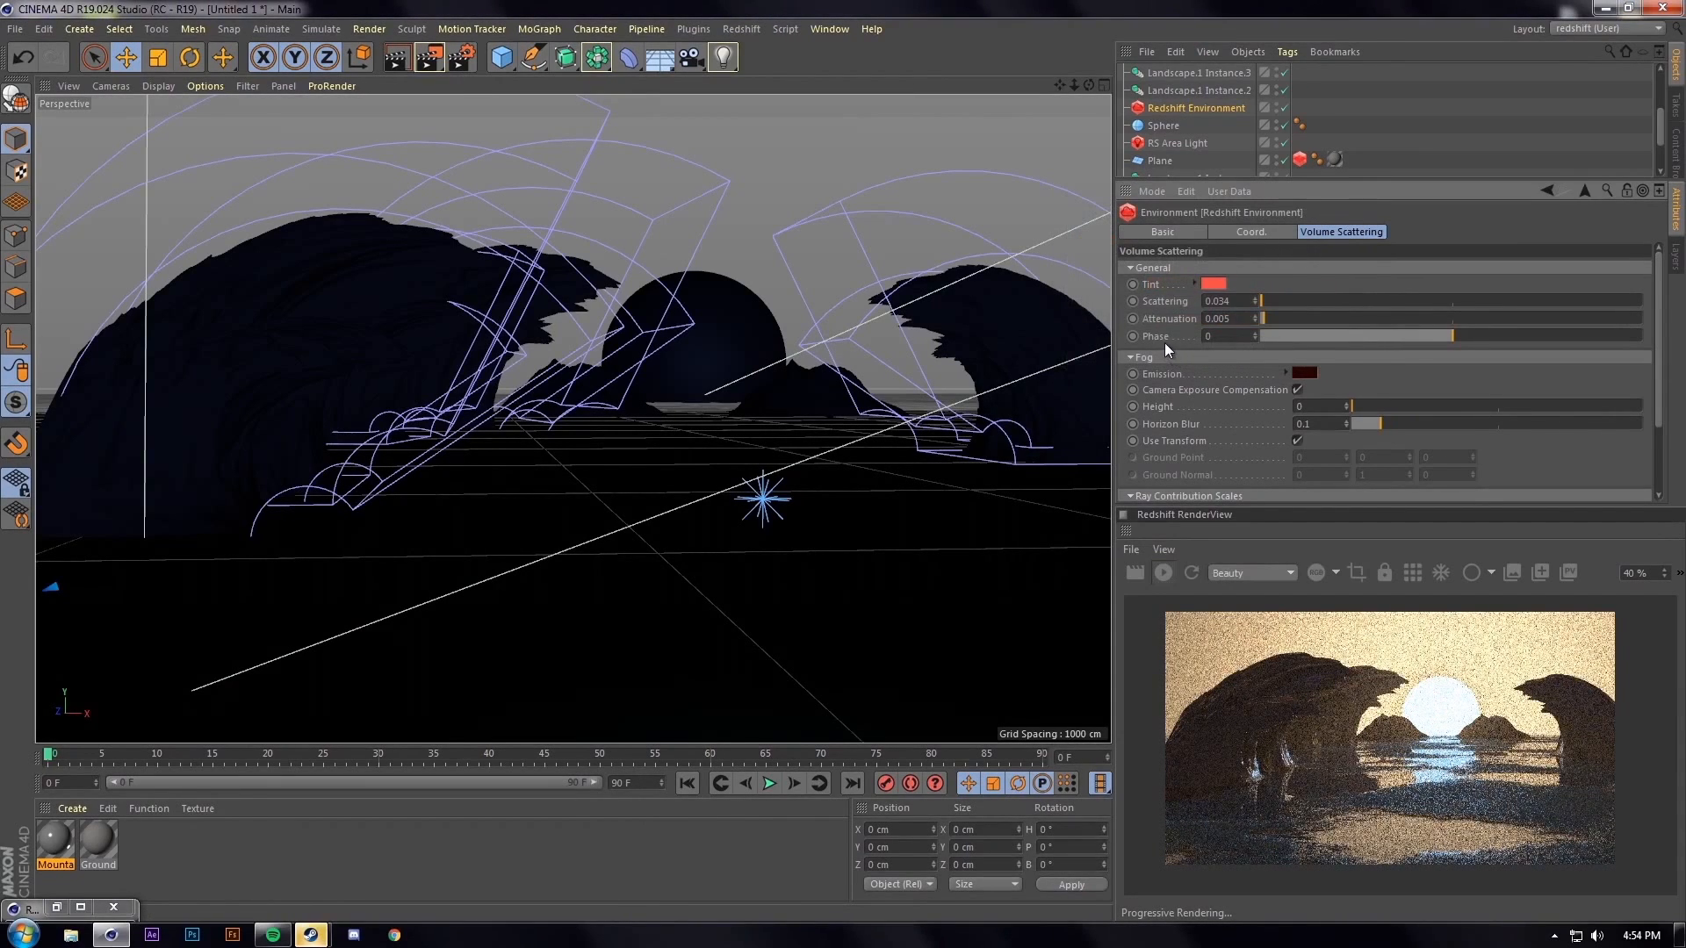
left_click(1208, 285)
left_click_drag(1144, 282, 1150, 283)
left_click_drag(1293, 302, 1299, 305)
left_click(1176, 345)
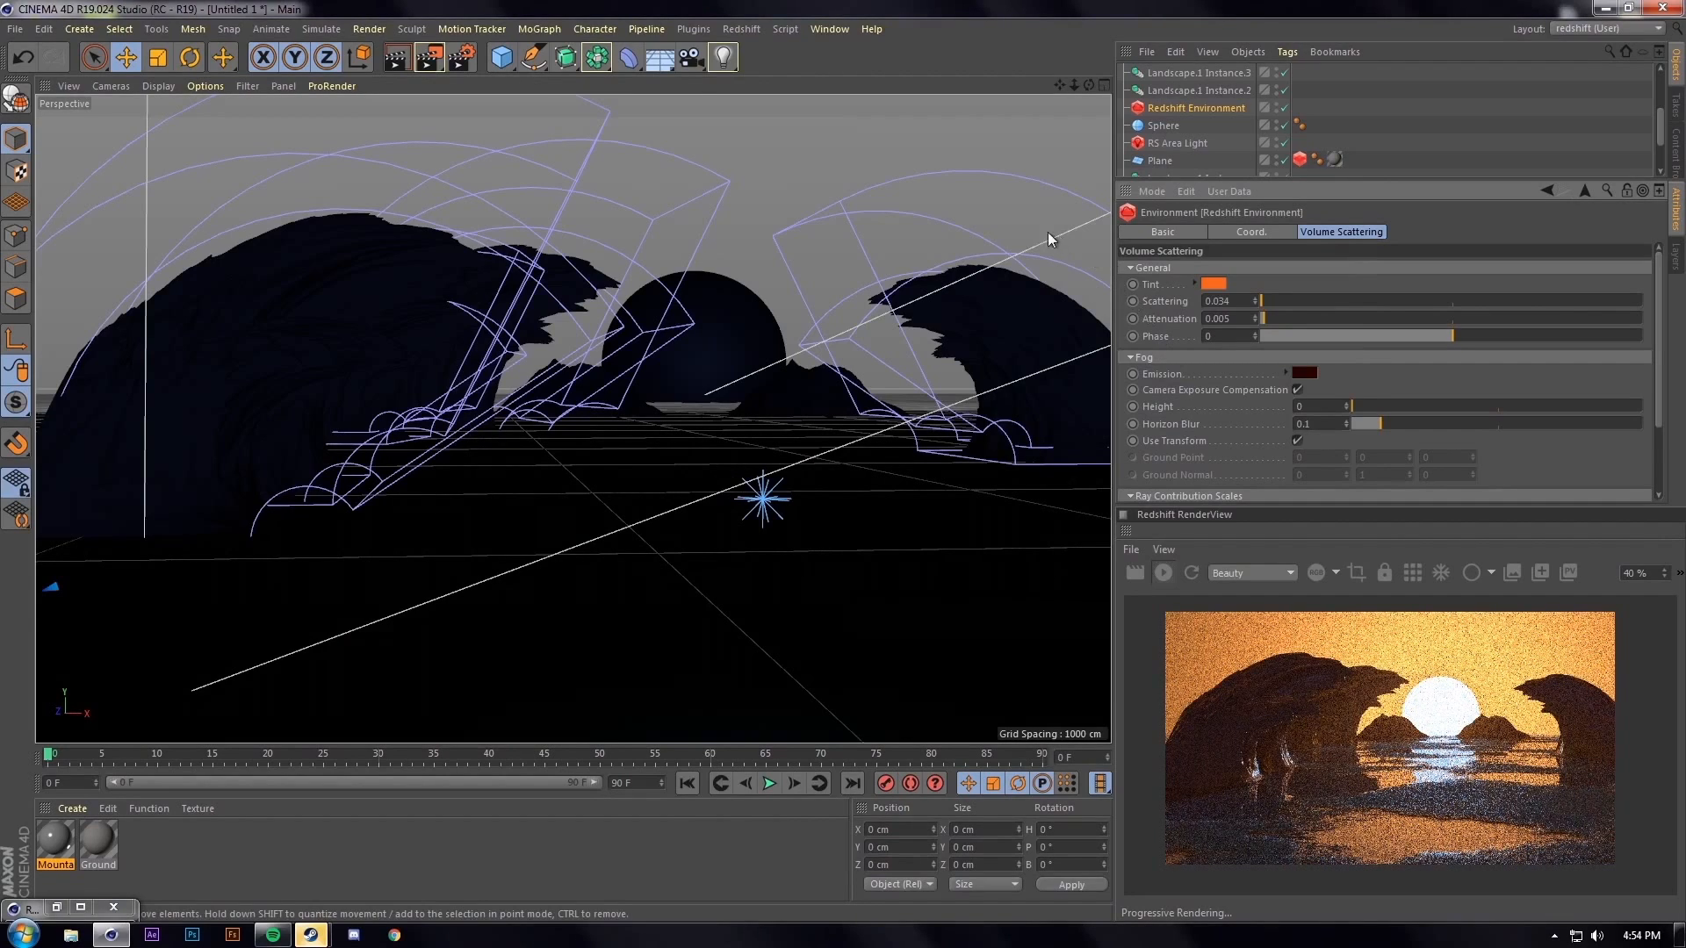
left_click(429, 56)
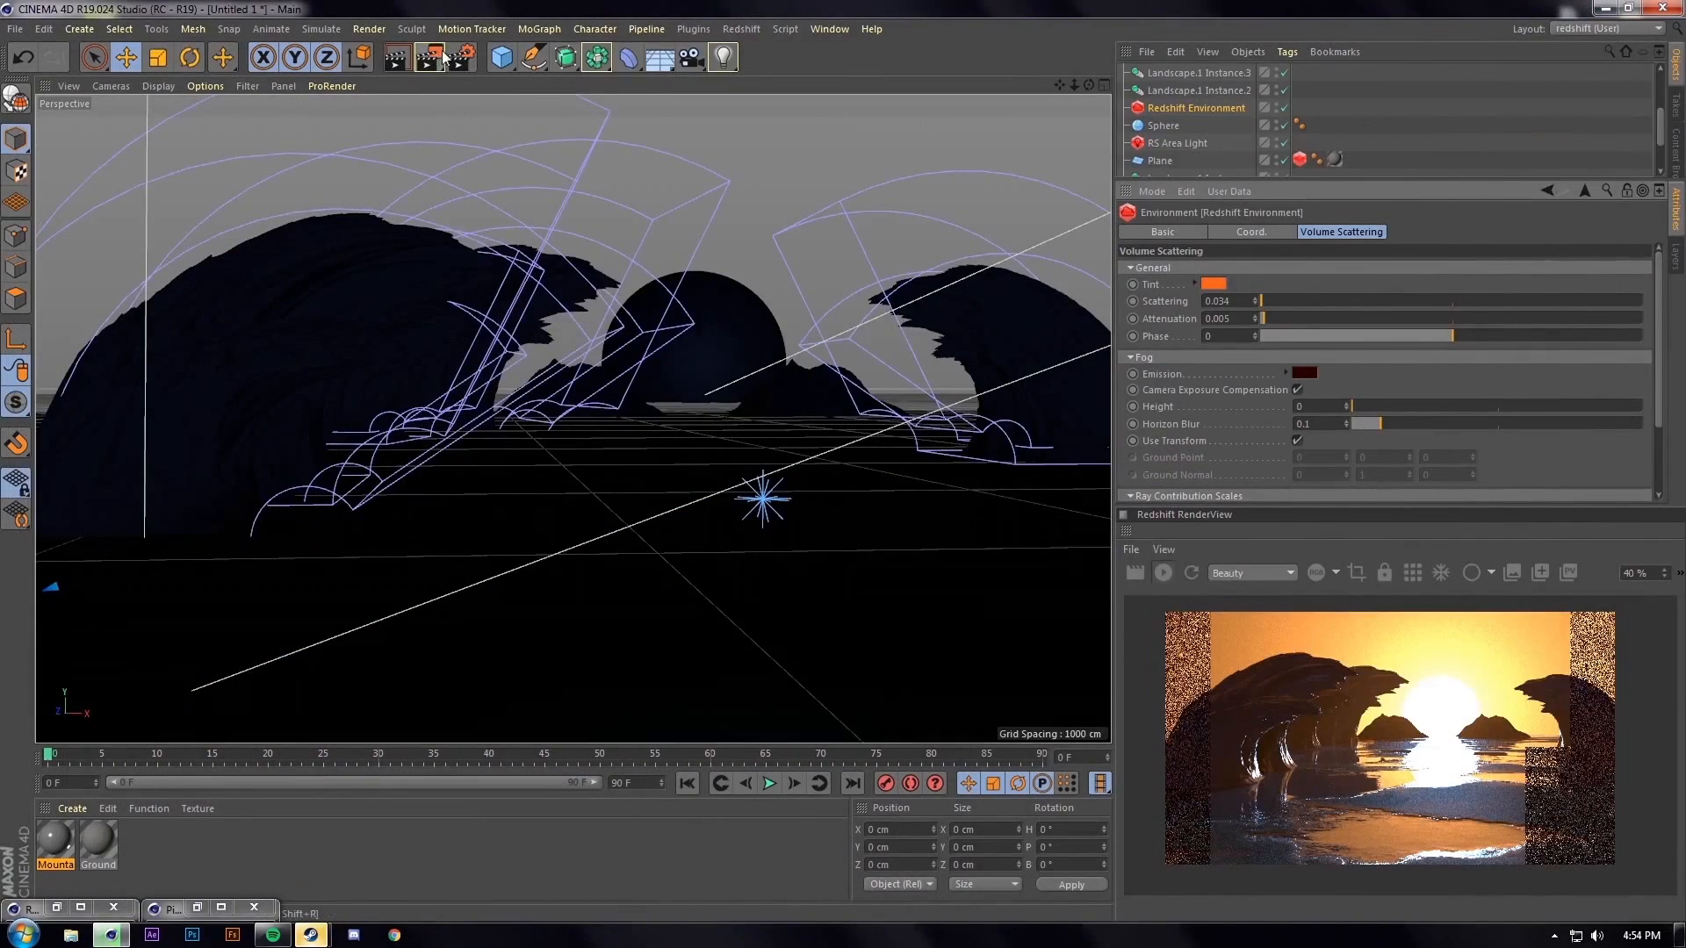
left_click(454, 56)
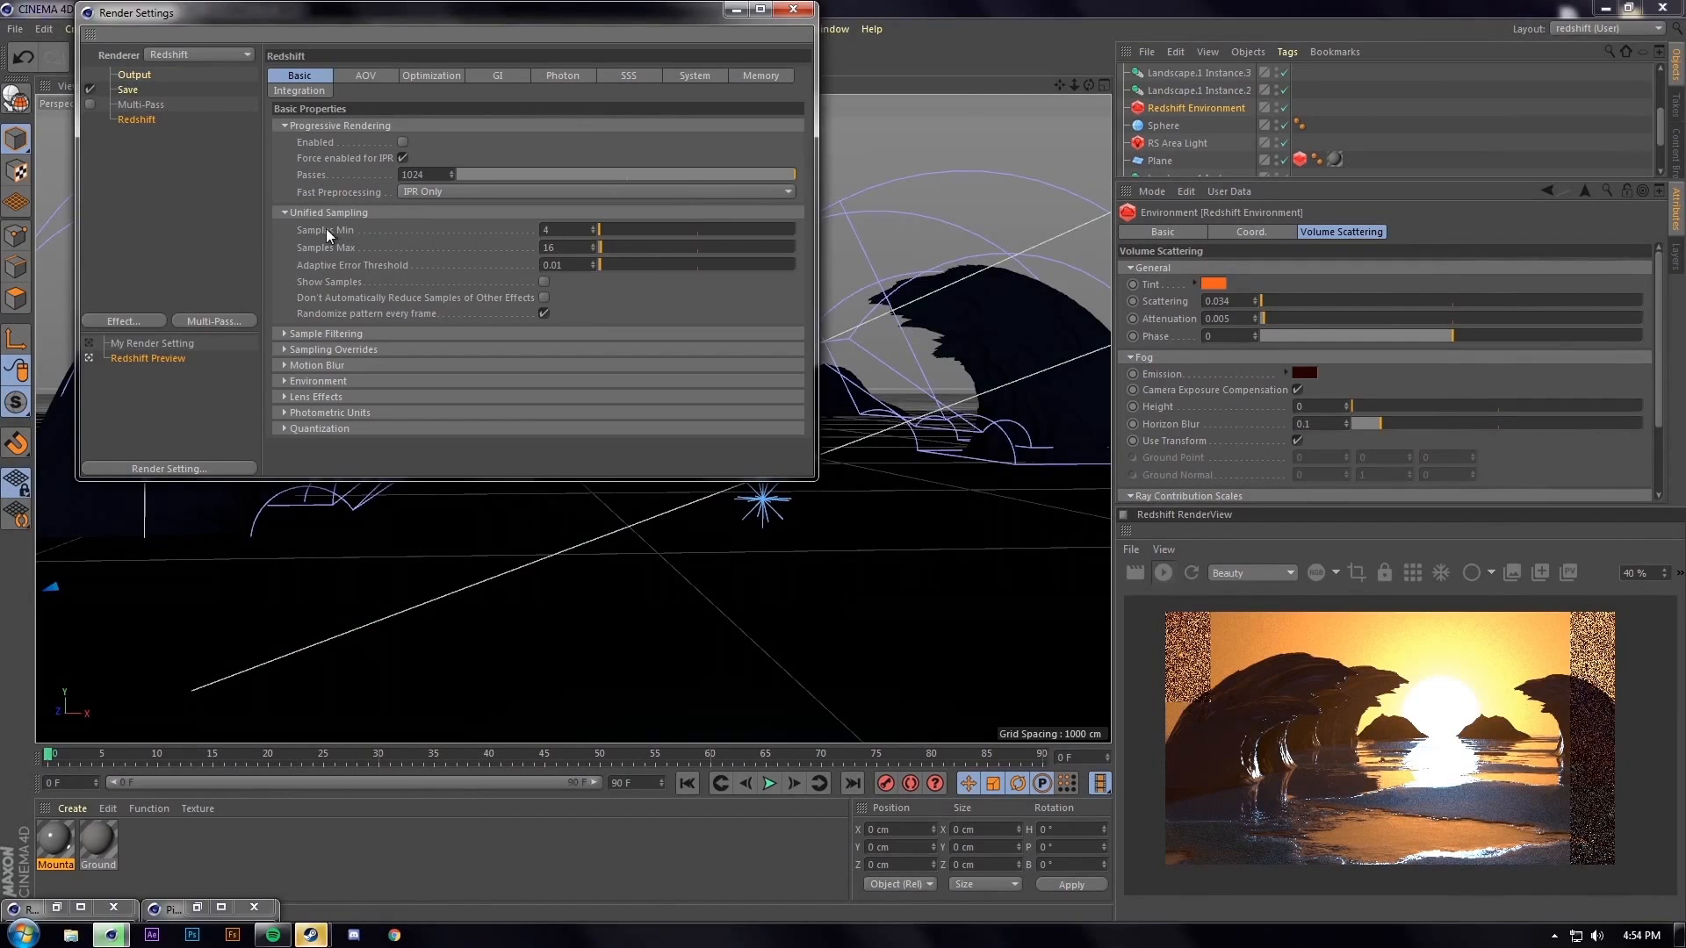
left_click(795, 12)
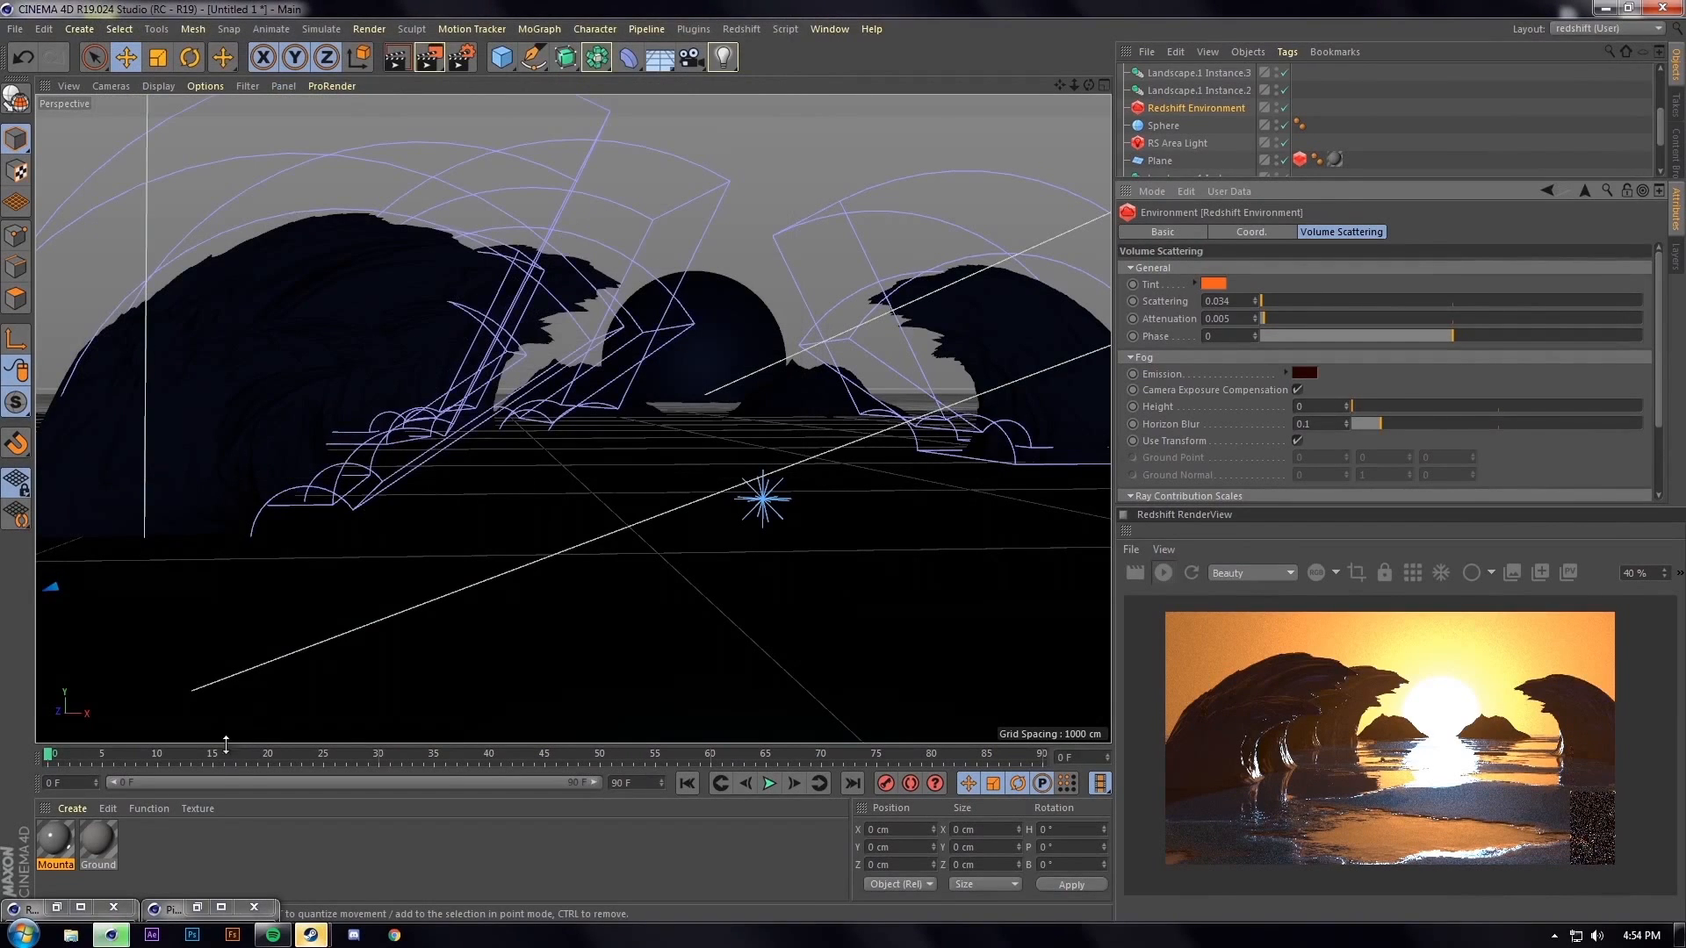
left_click(164, 918)
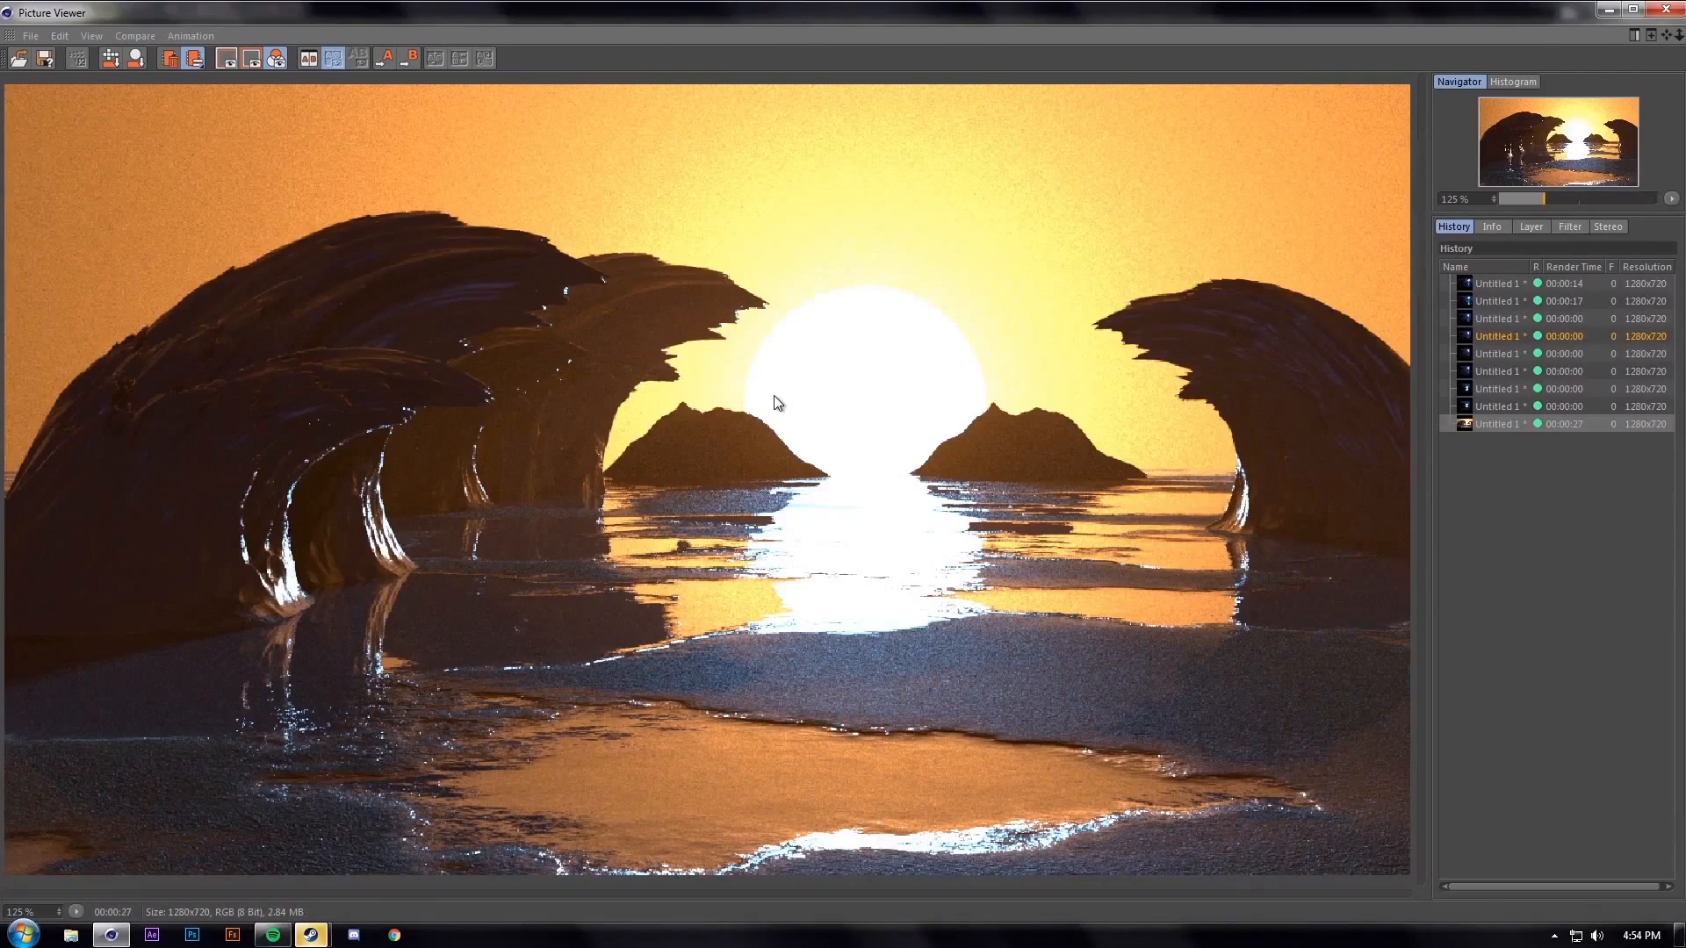
scroll(773, 402, "down", 1)
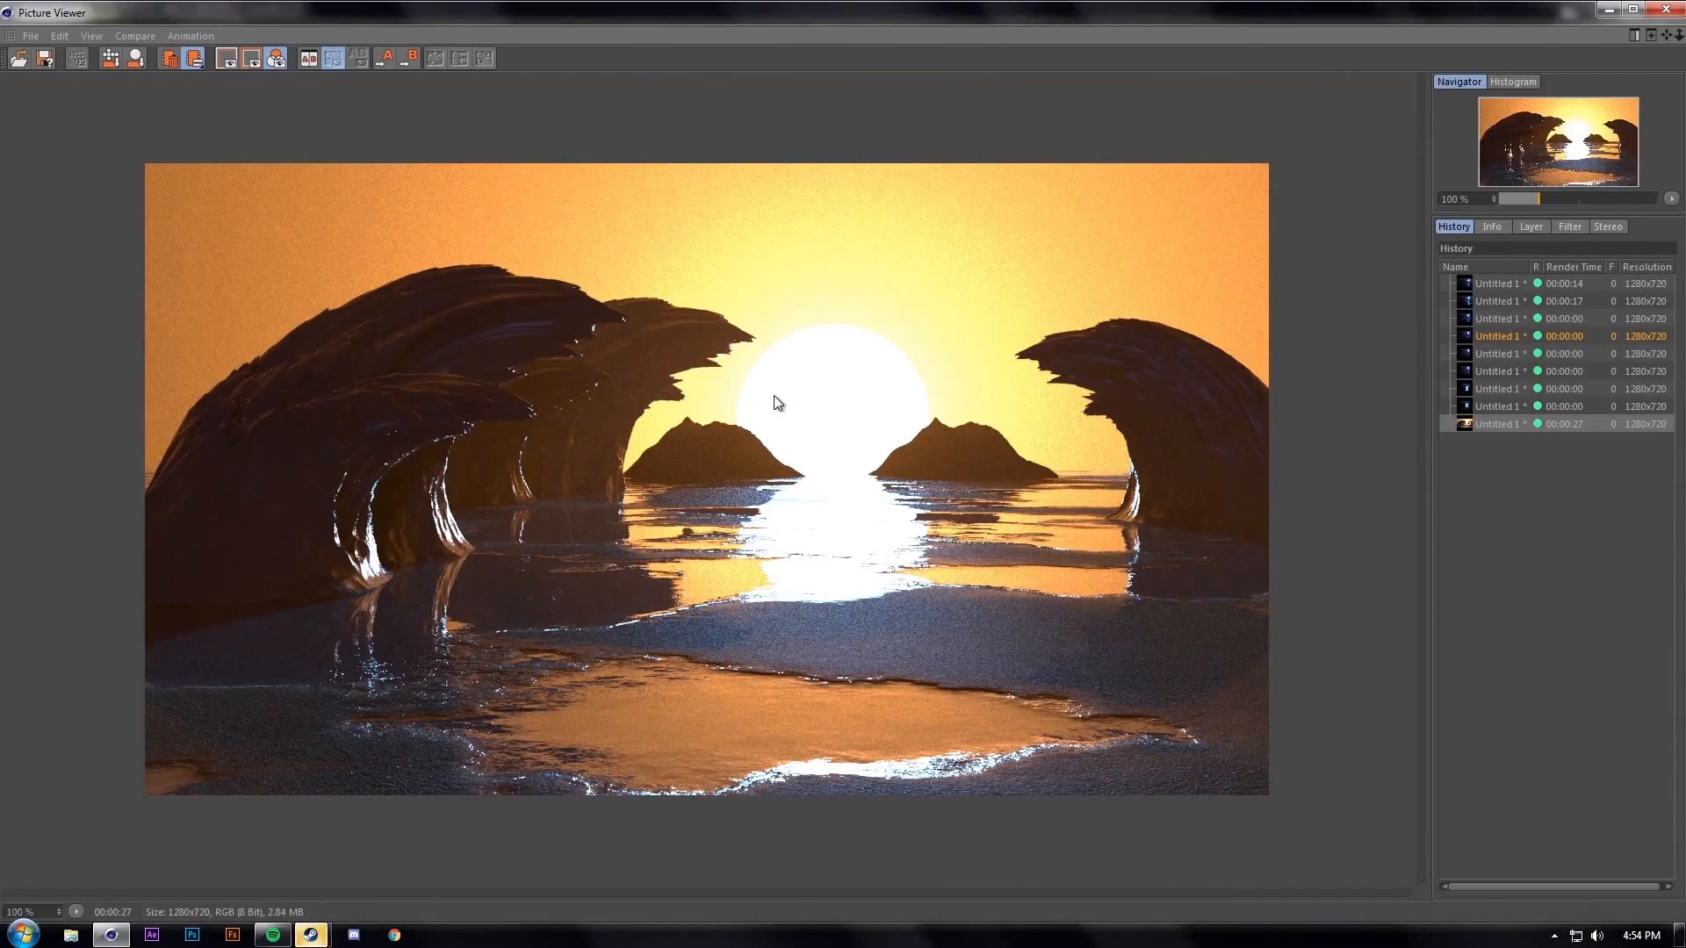
scroll(776, 402, "up", 1)
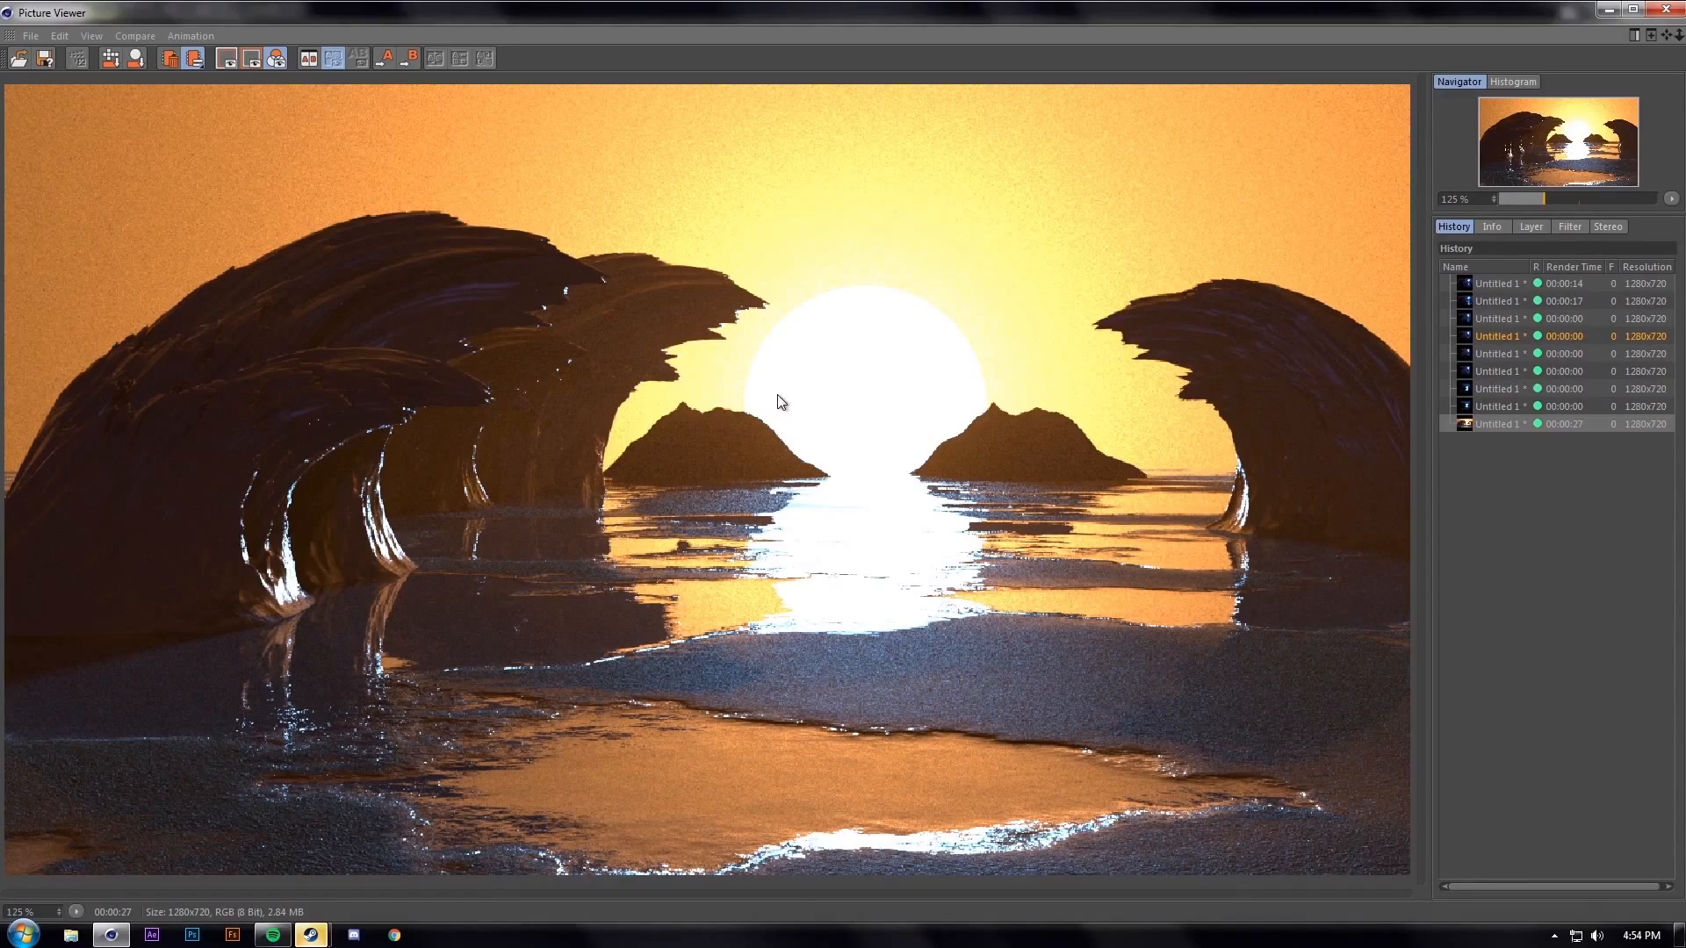
left_click(1666, 9)
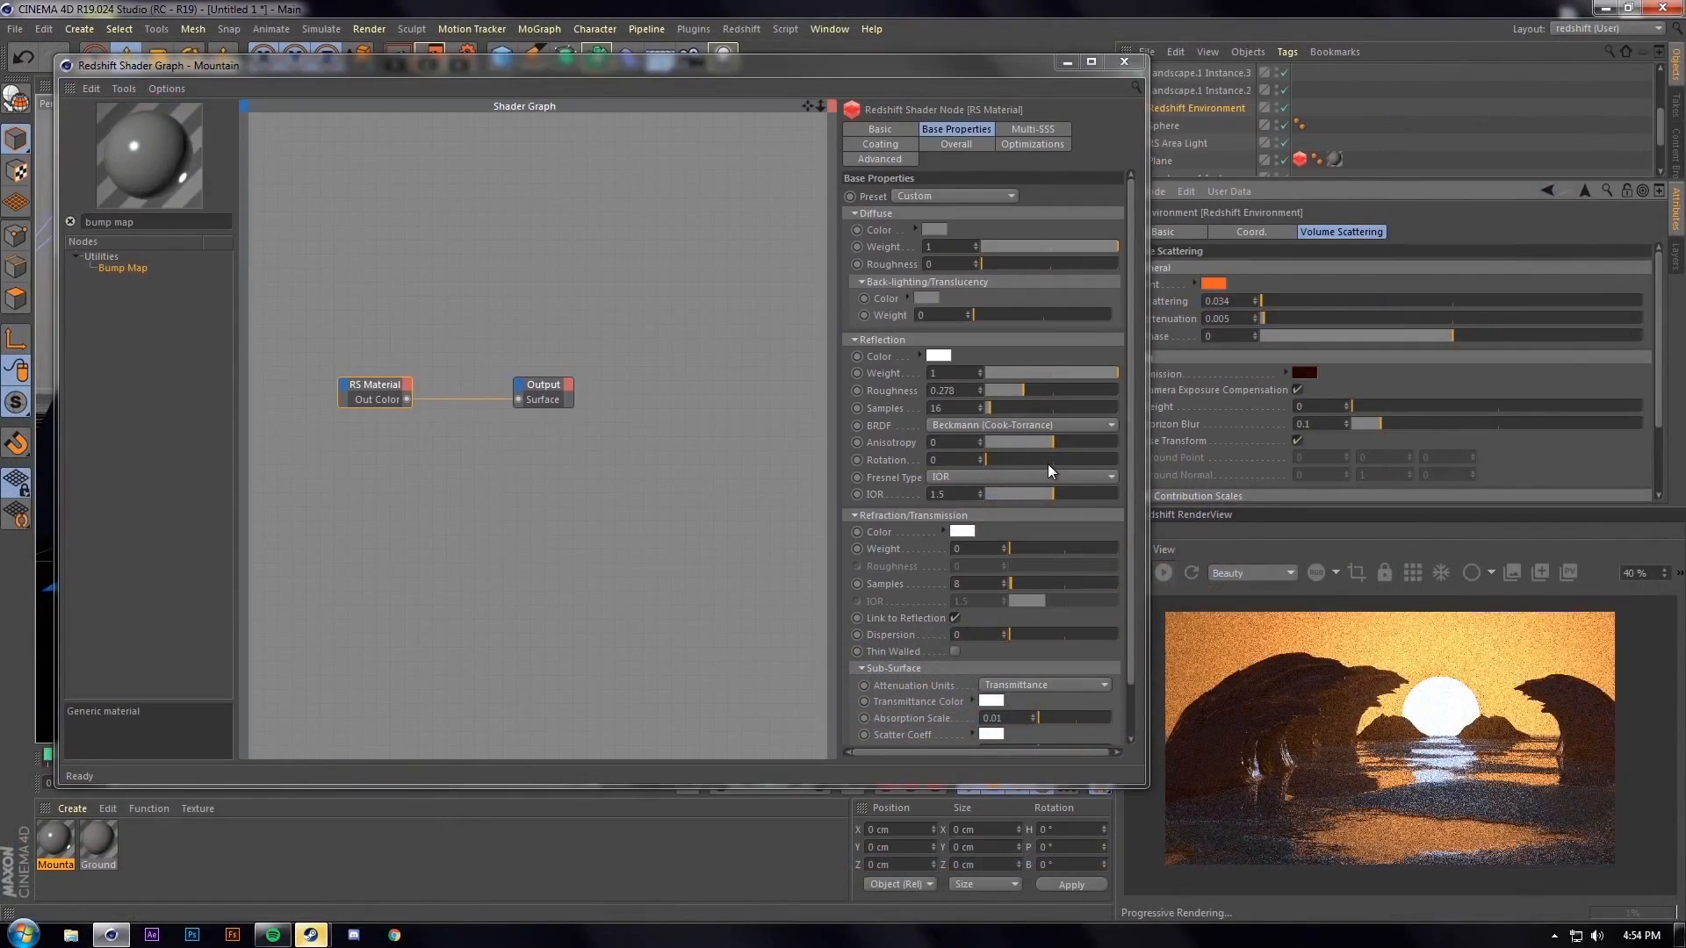
left_click(1124, 62)
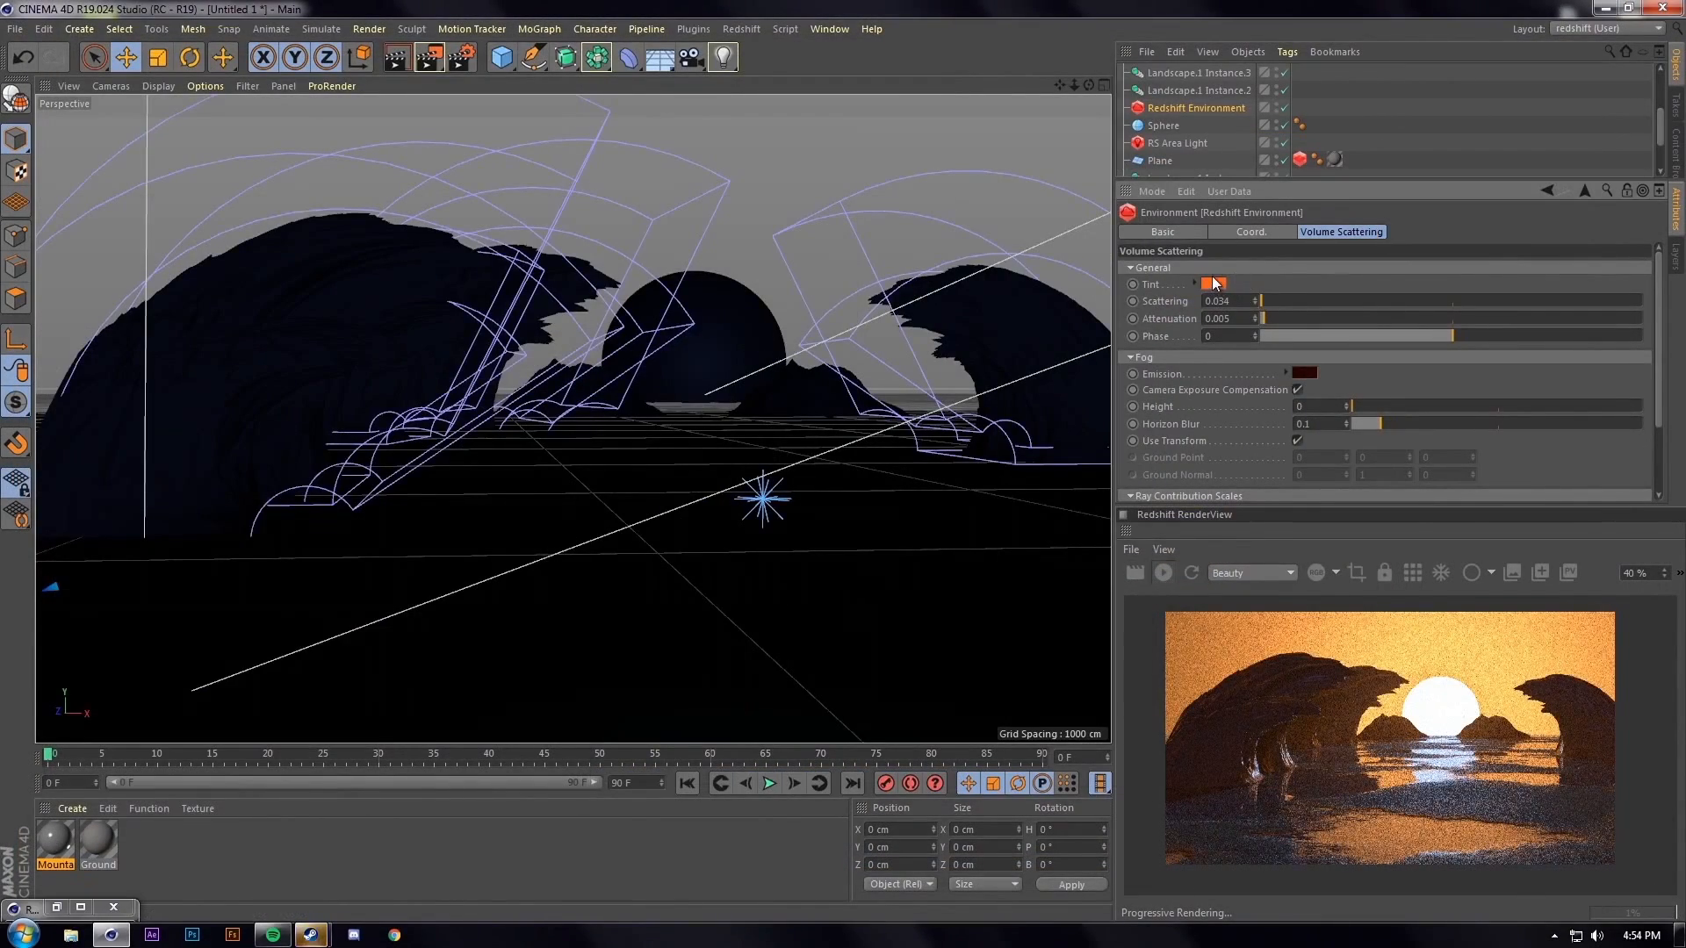
Adjust the fog emission colour, brightening then settling on a darker blue
left_click(1301, 371)
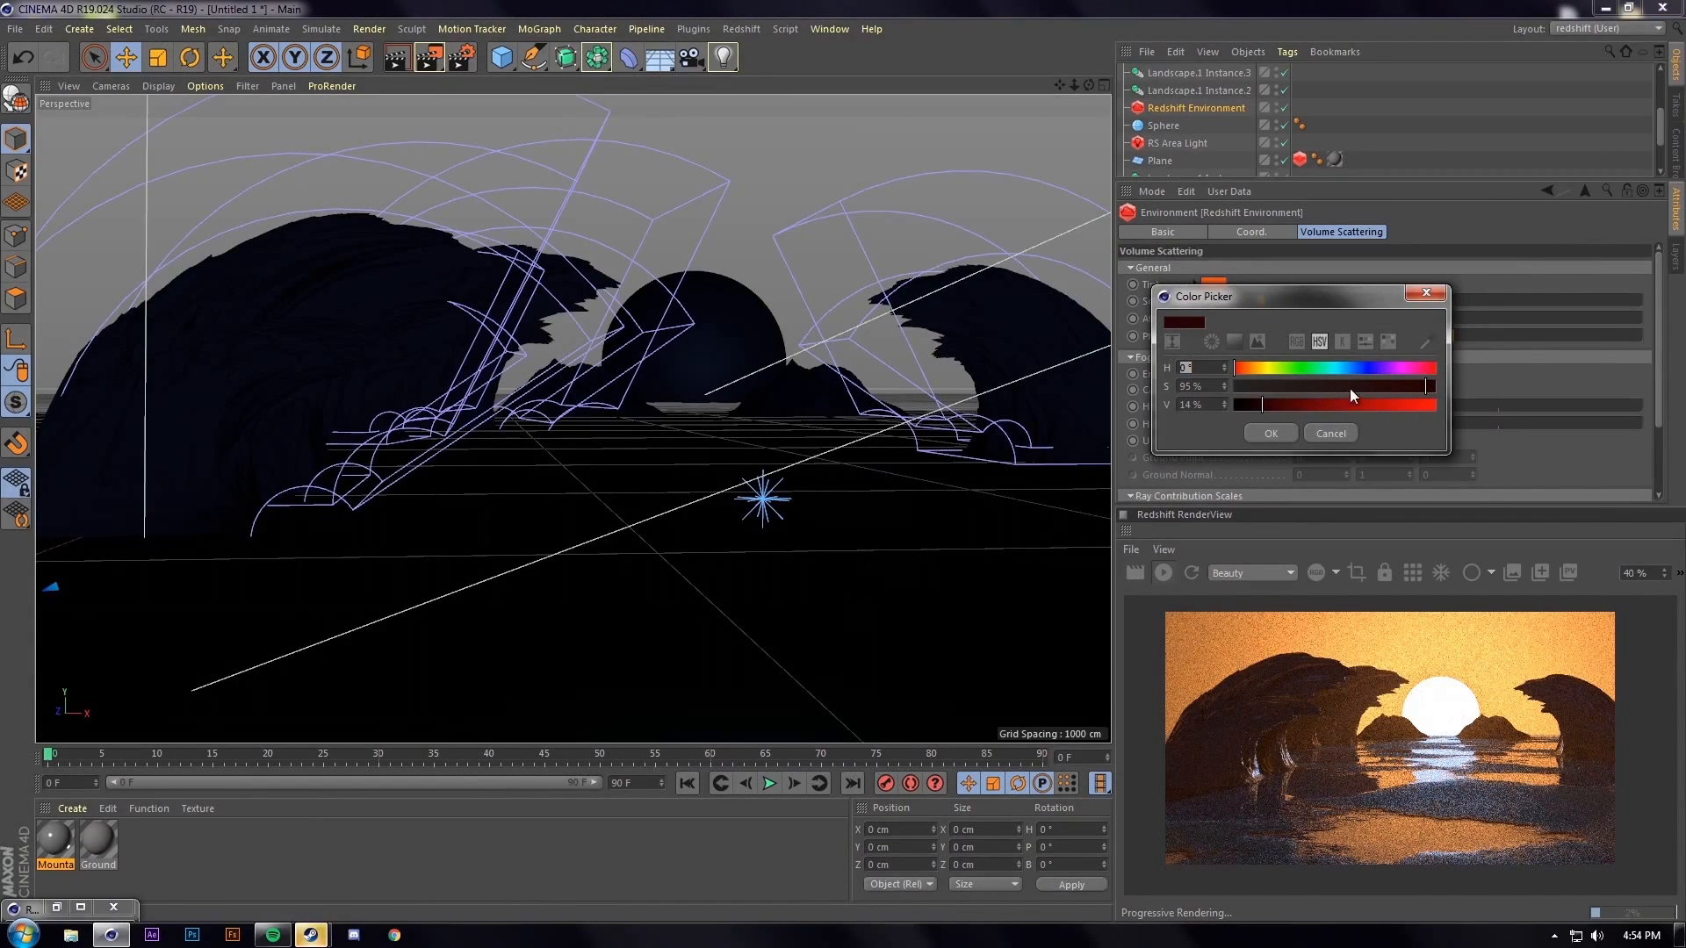
left_click(1323, 403)
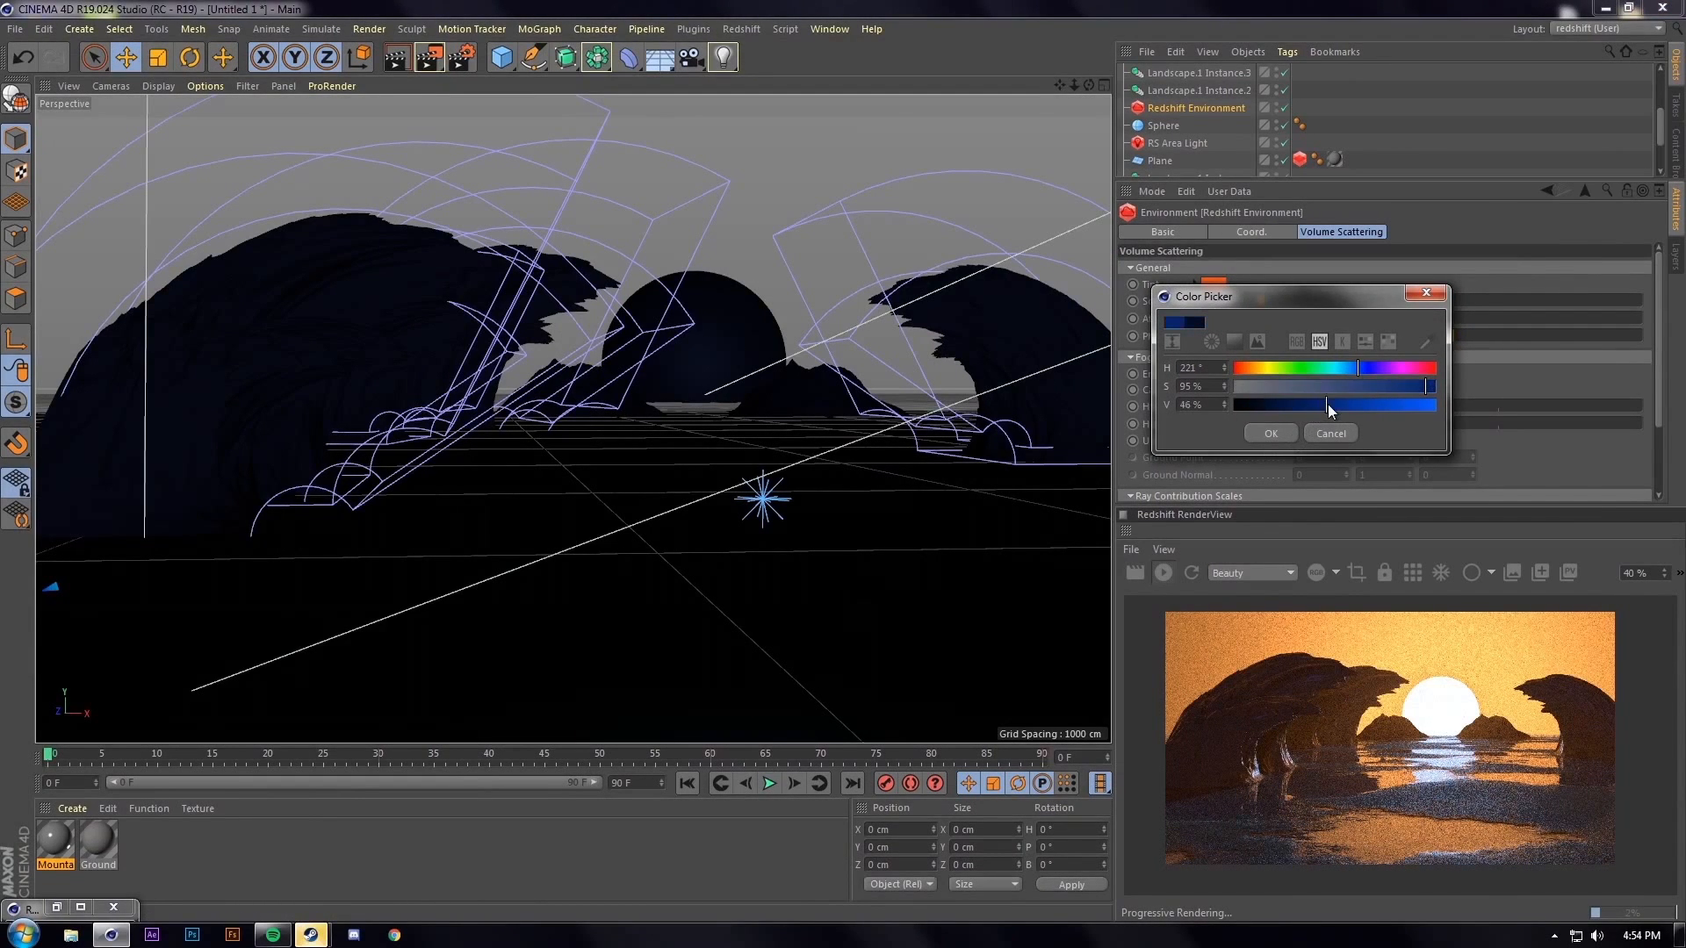
left_click(1288, 429)
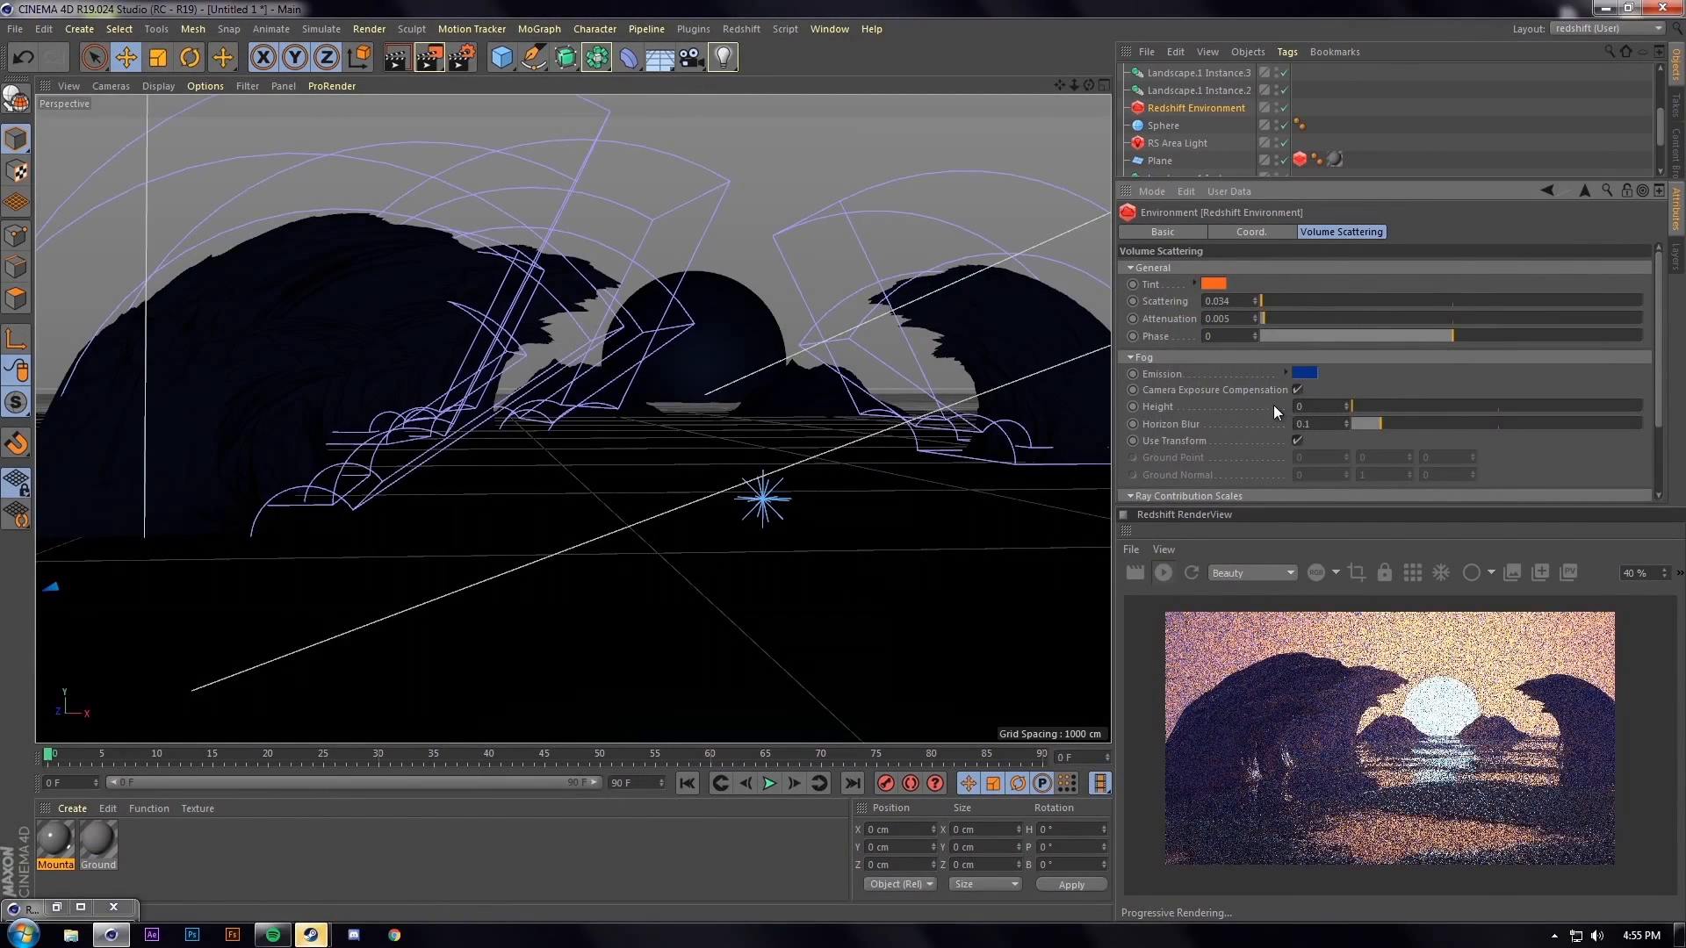
left_click(1303, 374)
left_click_drag(1315, 404, 1299, 405)
left_click(1277, 433)
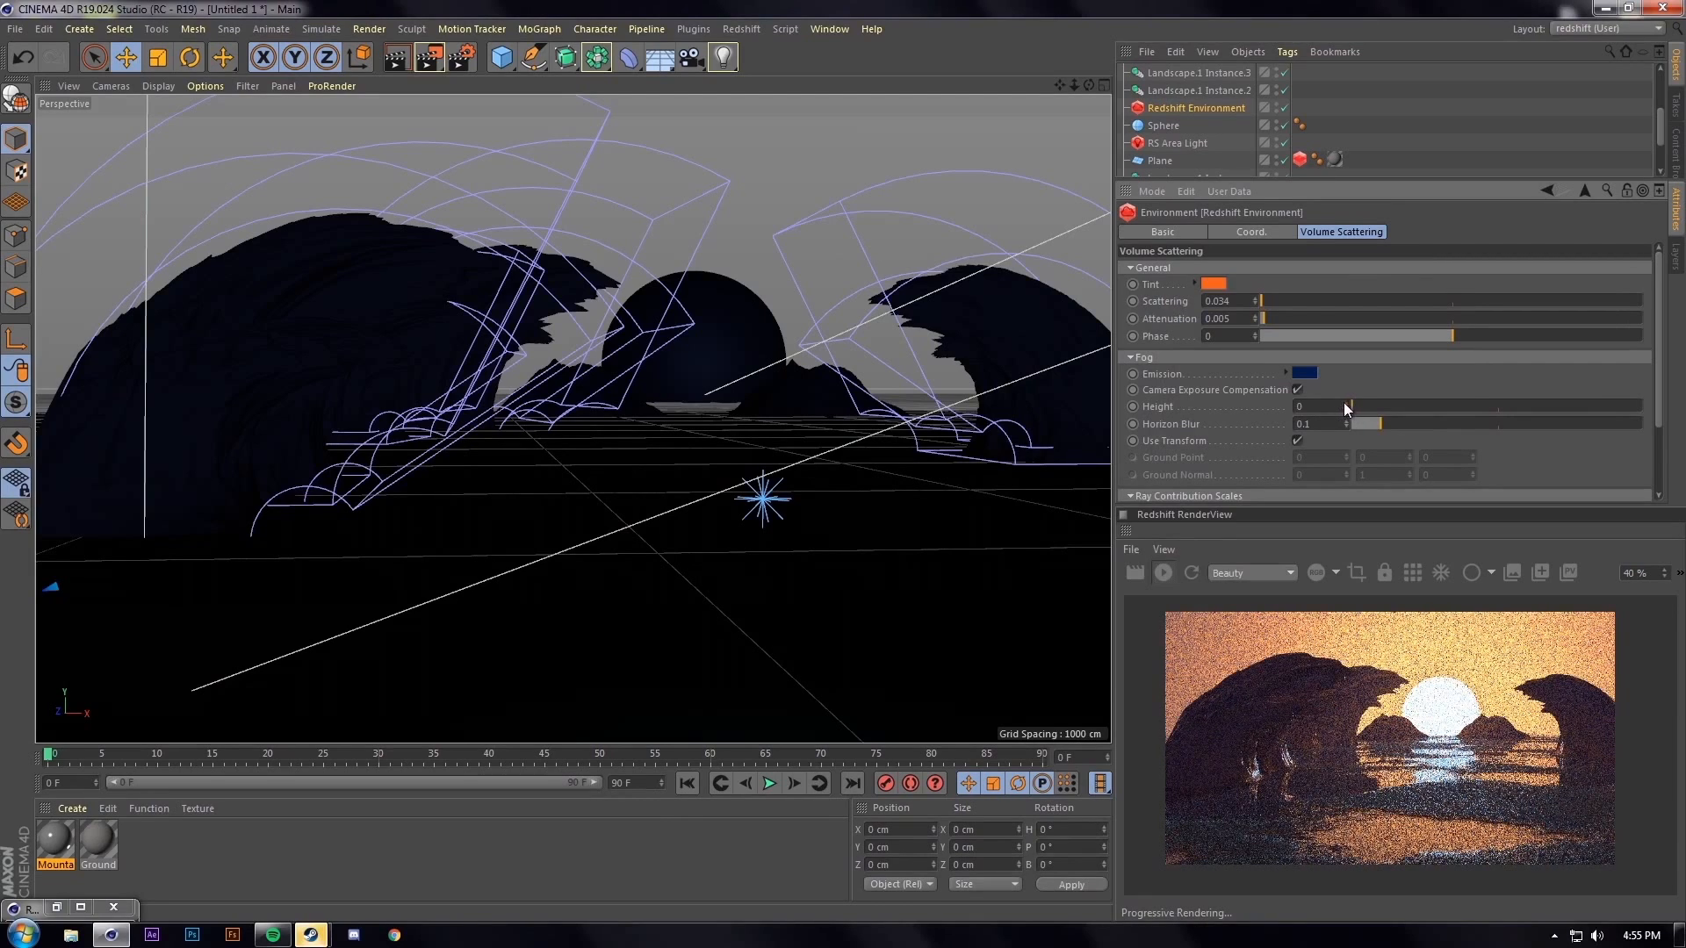
left_click(198, 453)
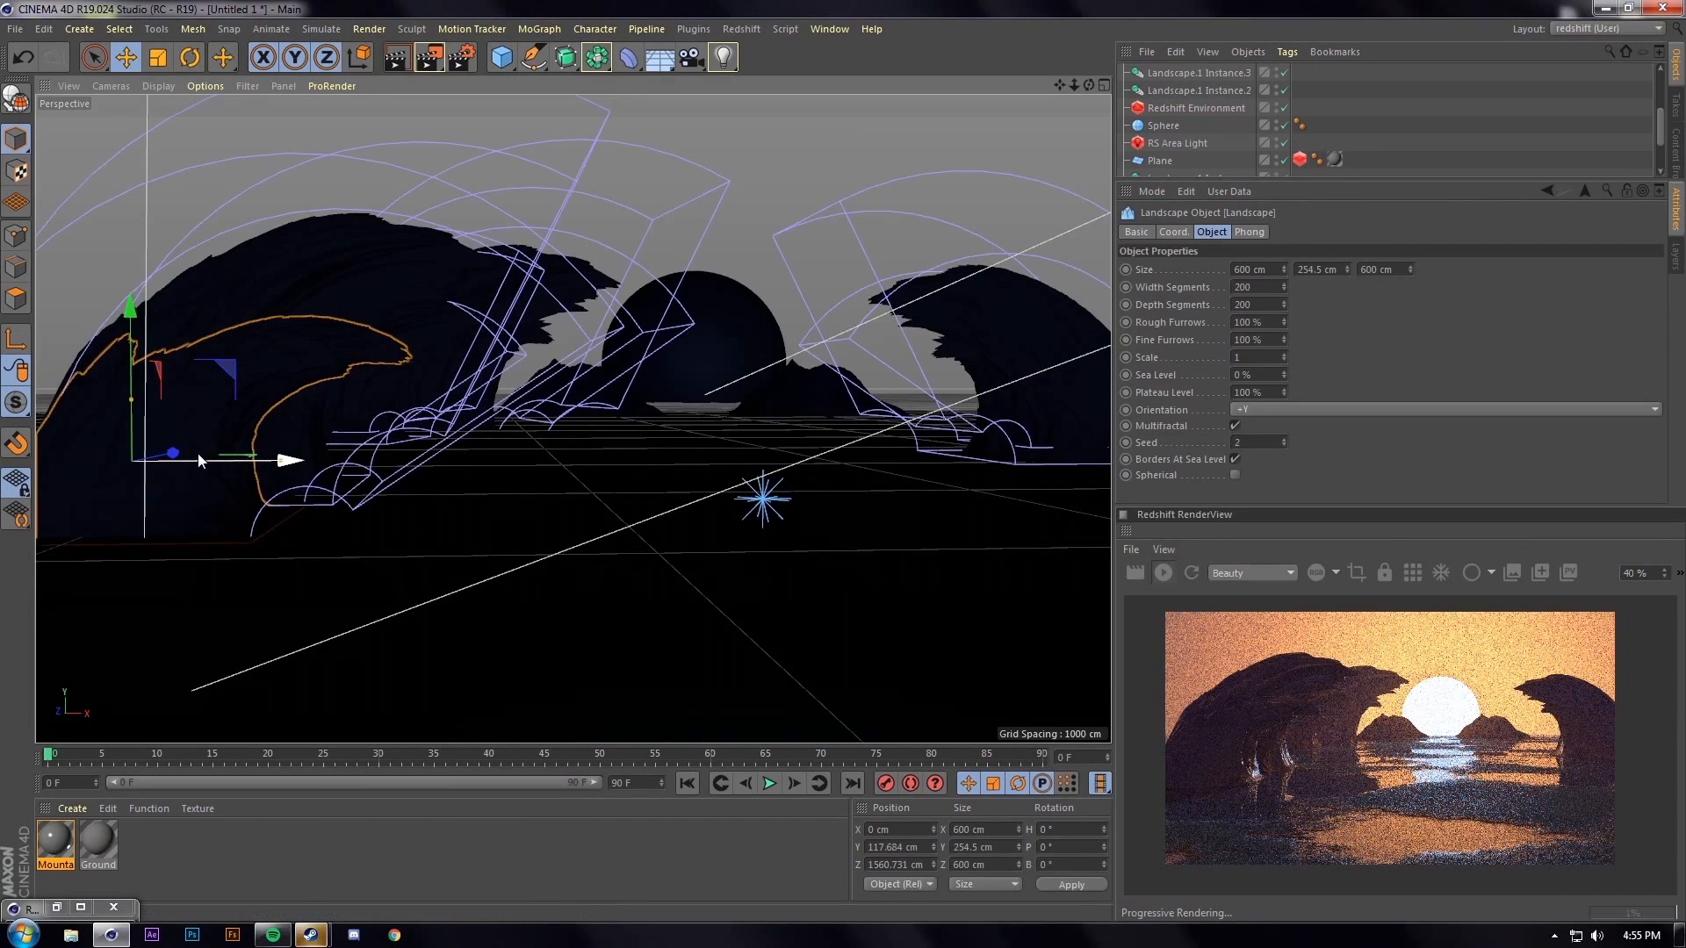
Move Landscape.2 left and Landscape.3 right along X to spread the rocks apart
mouse_move(176, 459)
left_mouse_down("ctrl")
mouse_move(97, 494)
mouse_move(66, 460)
mouse_move(183, 446)
left_mouse_up("ctrl")
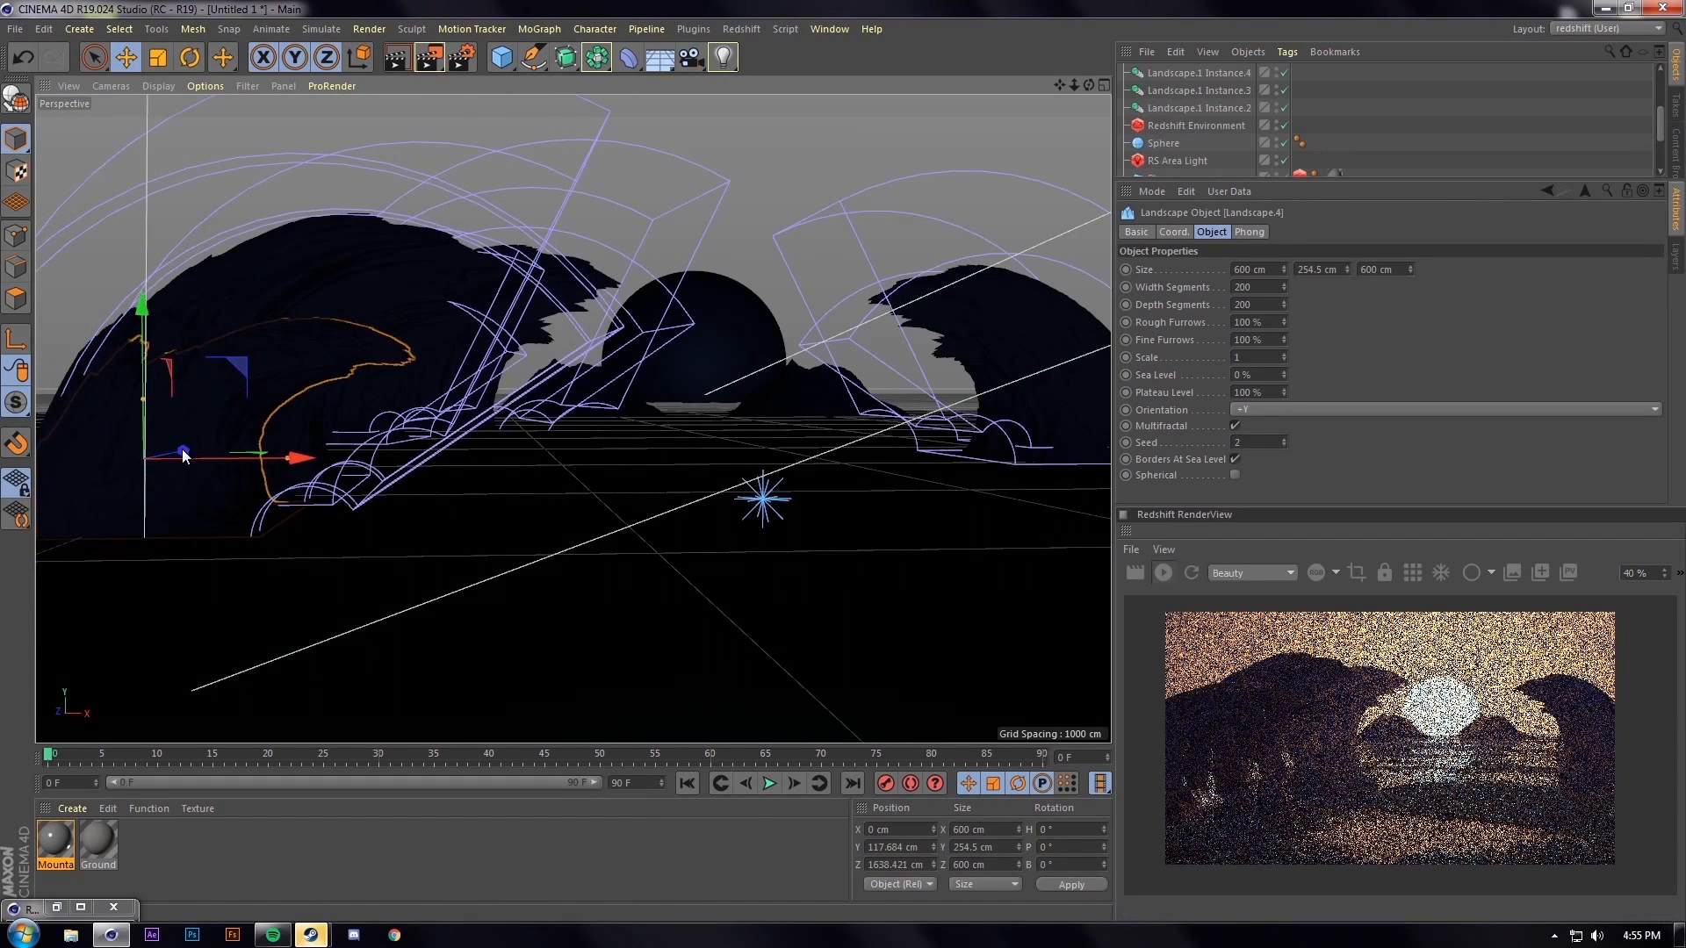
key("ctrl+z")
left_click_drag(221, 441, 209, 439, "alt")
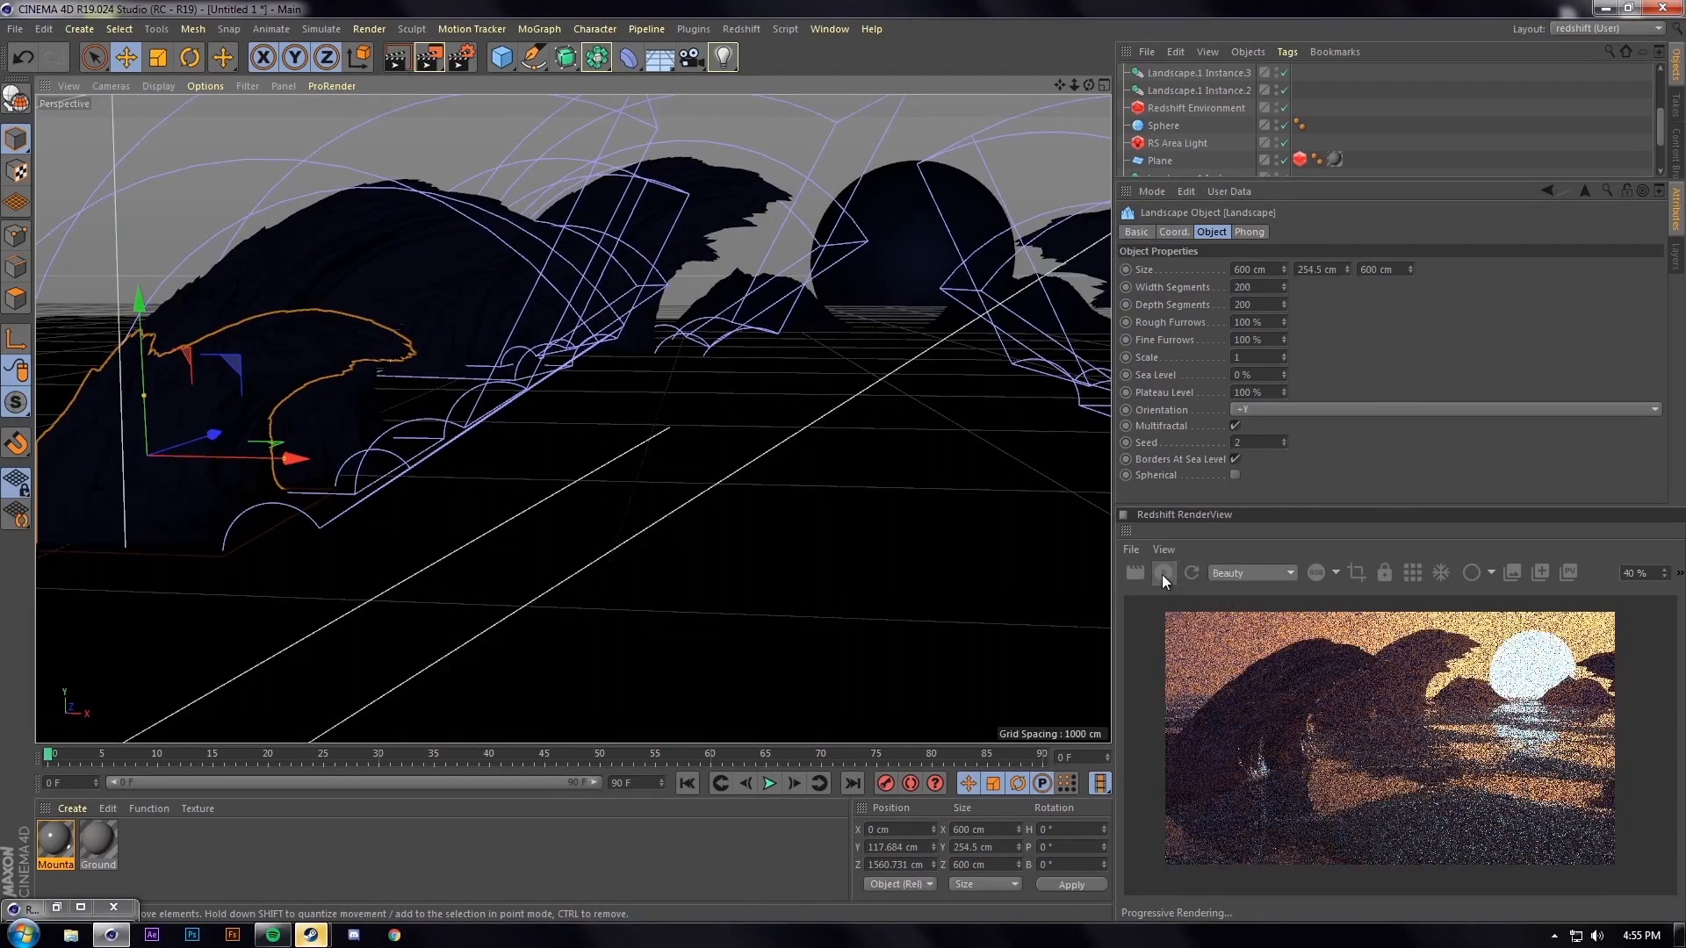
left_click_drag(341, 650, 538, 523, "alt")
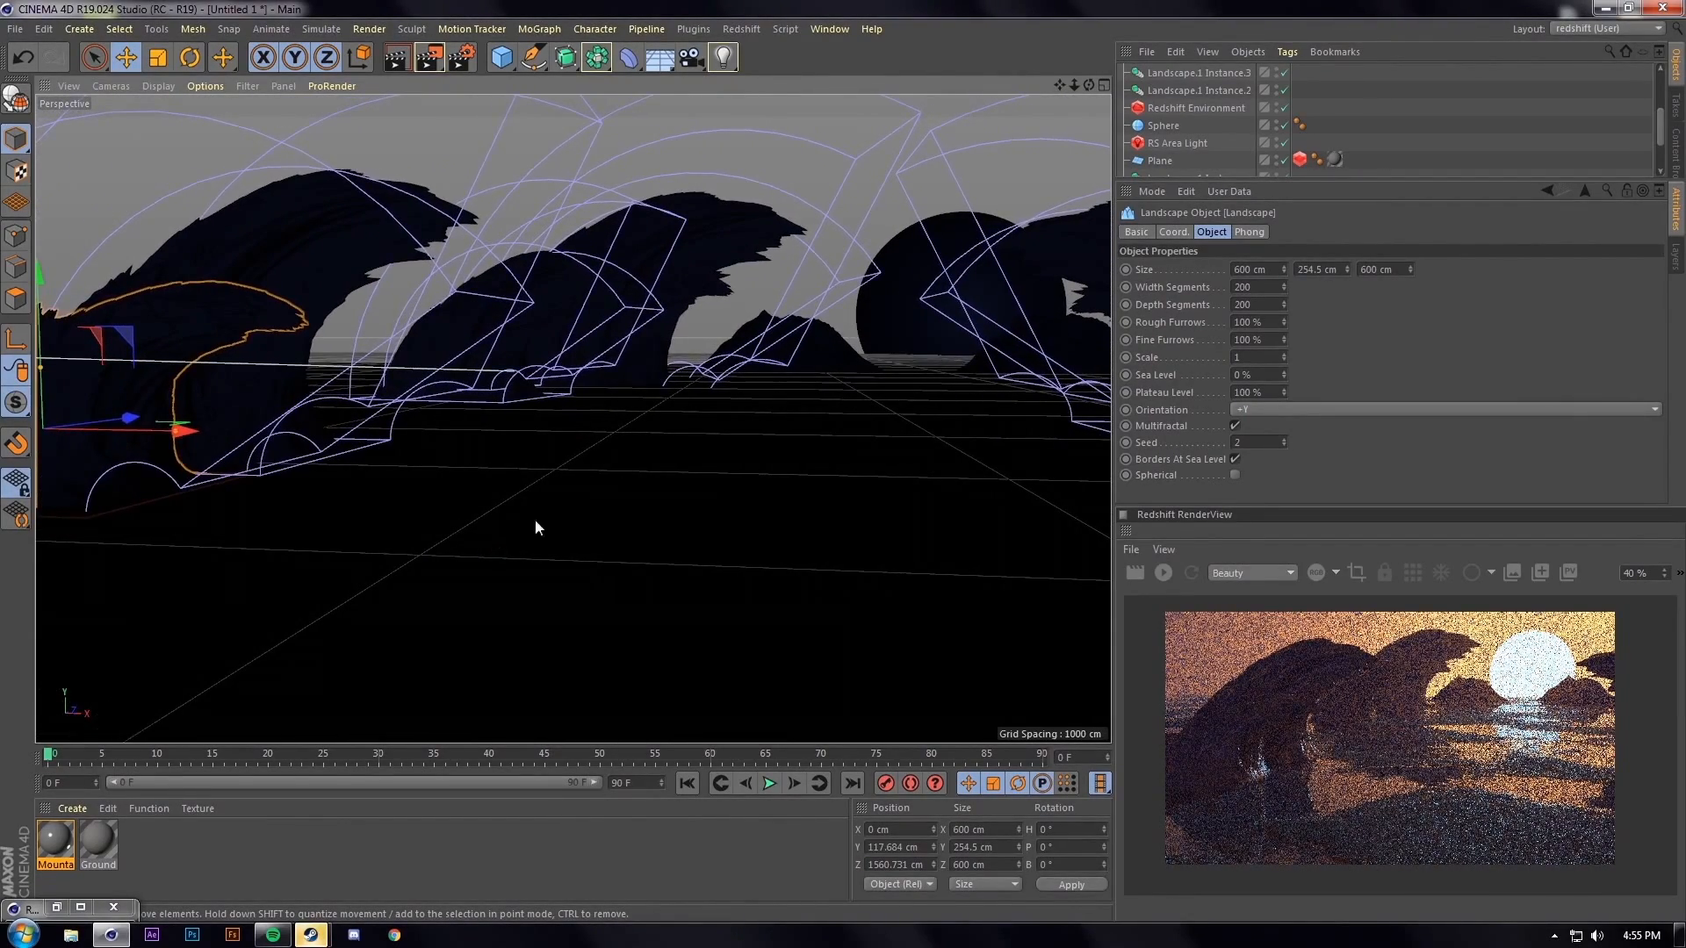
left_click(1163, 573)
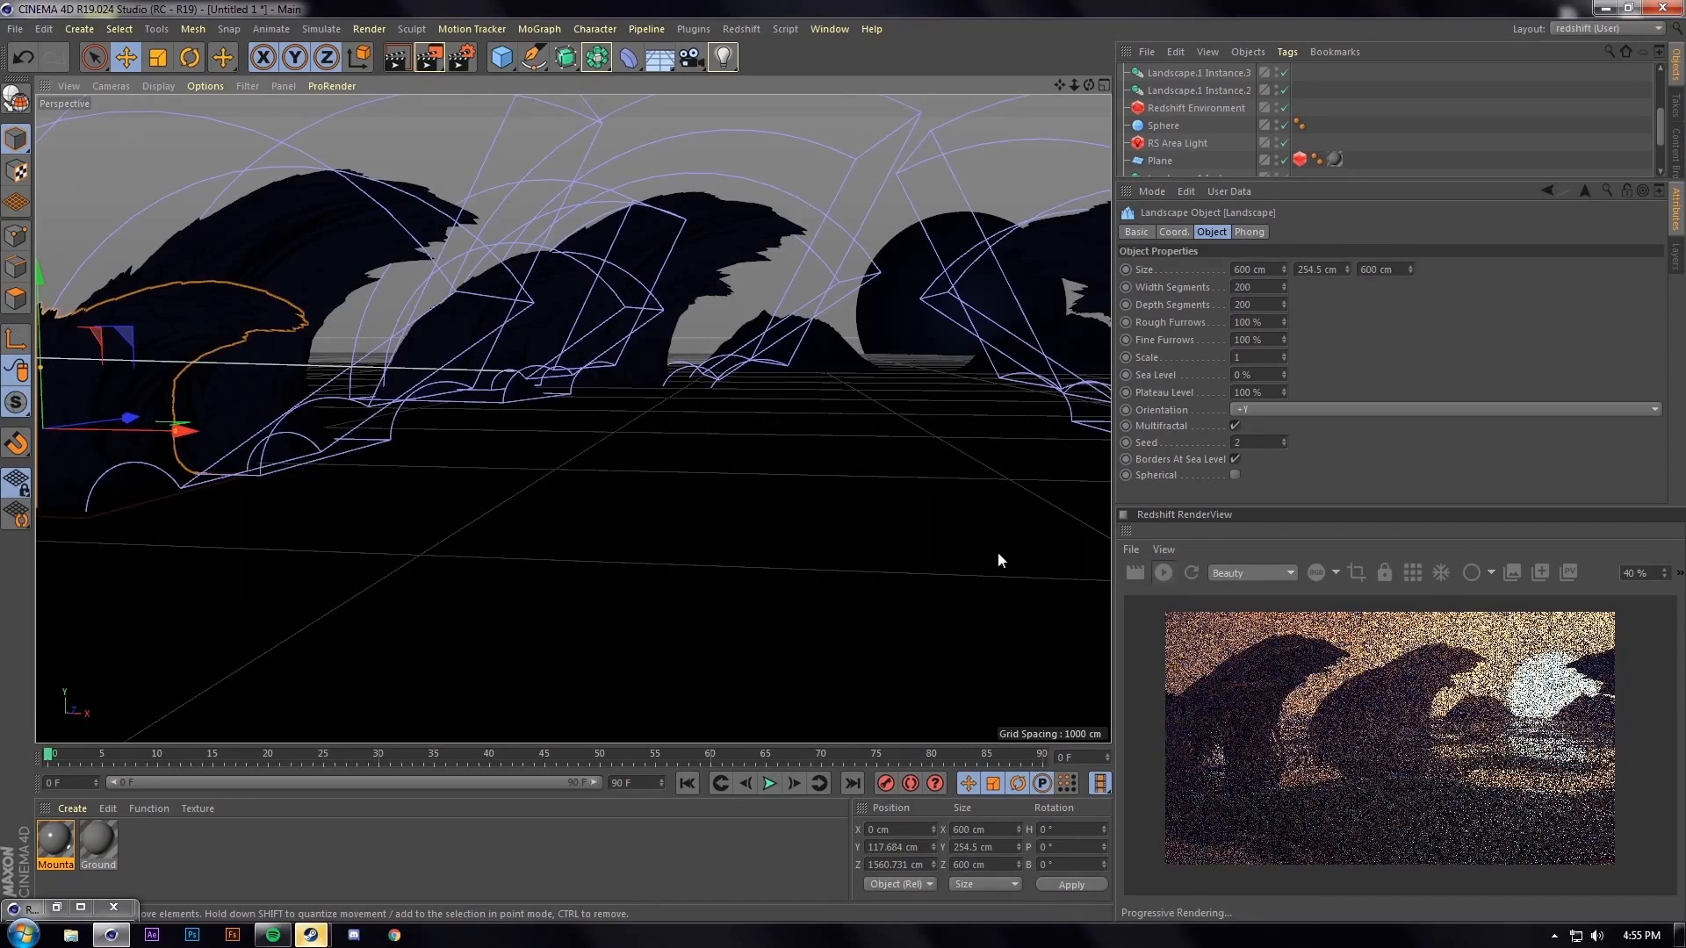
left_click_drag(981, 551, 633, 460, "alt")
left_click(580, 465)
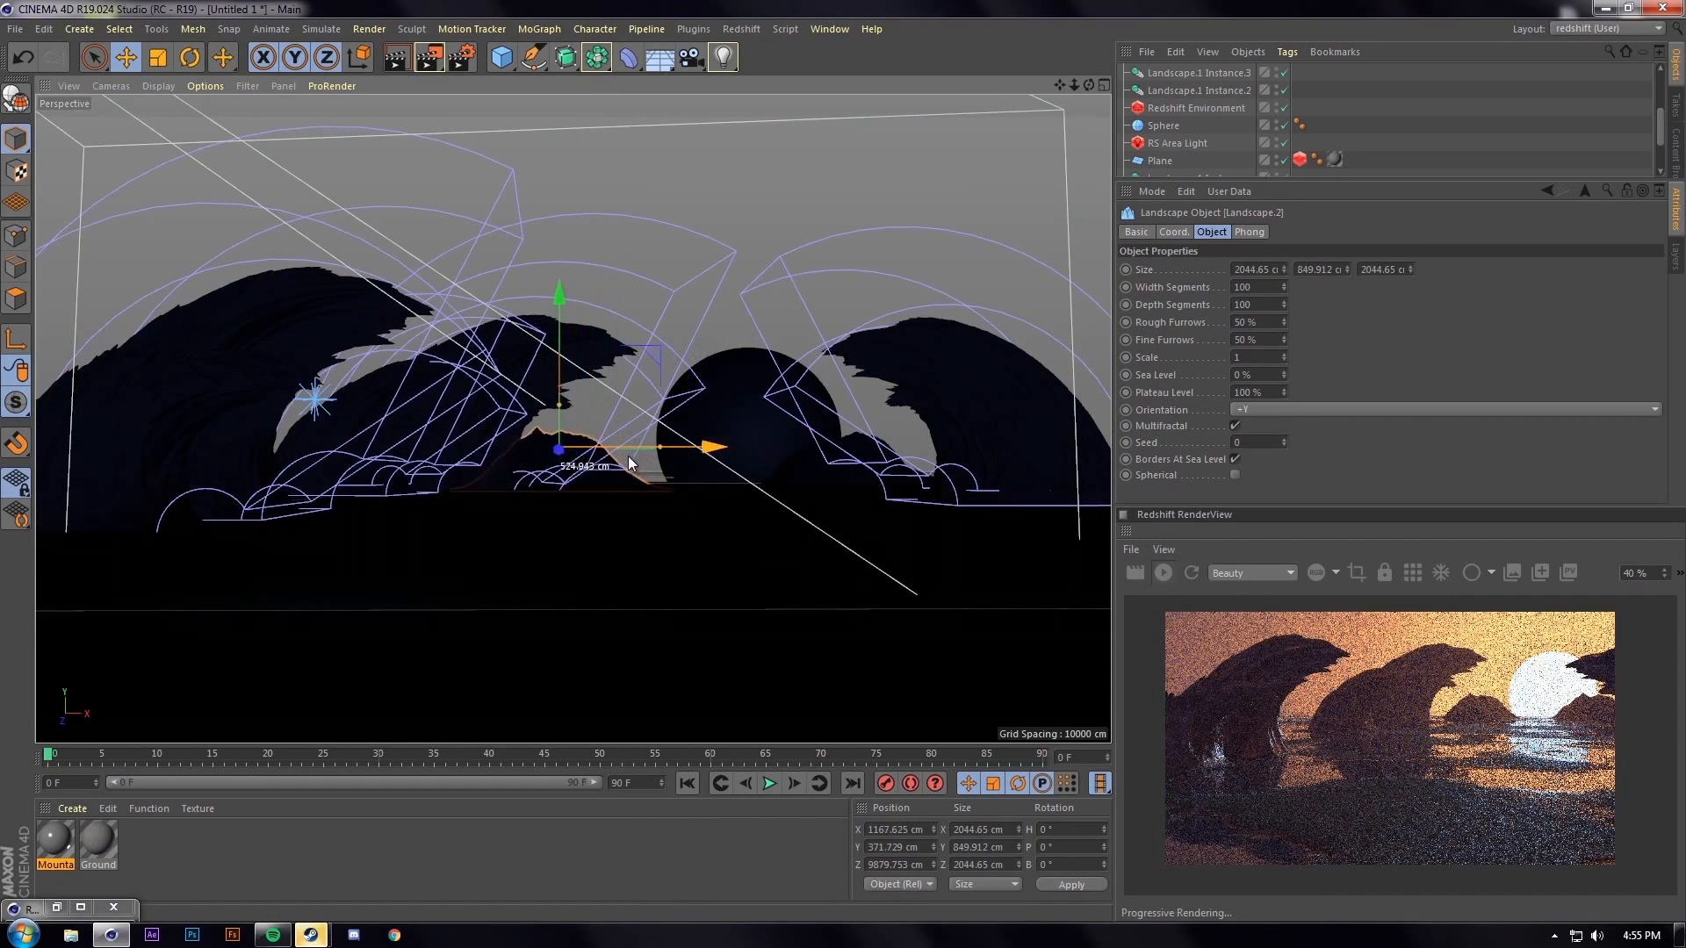
left_click(880, 470)
left_click_drag(988, 446, 1029, 446)
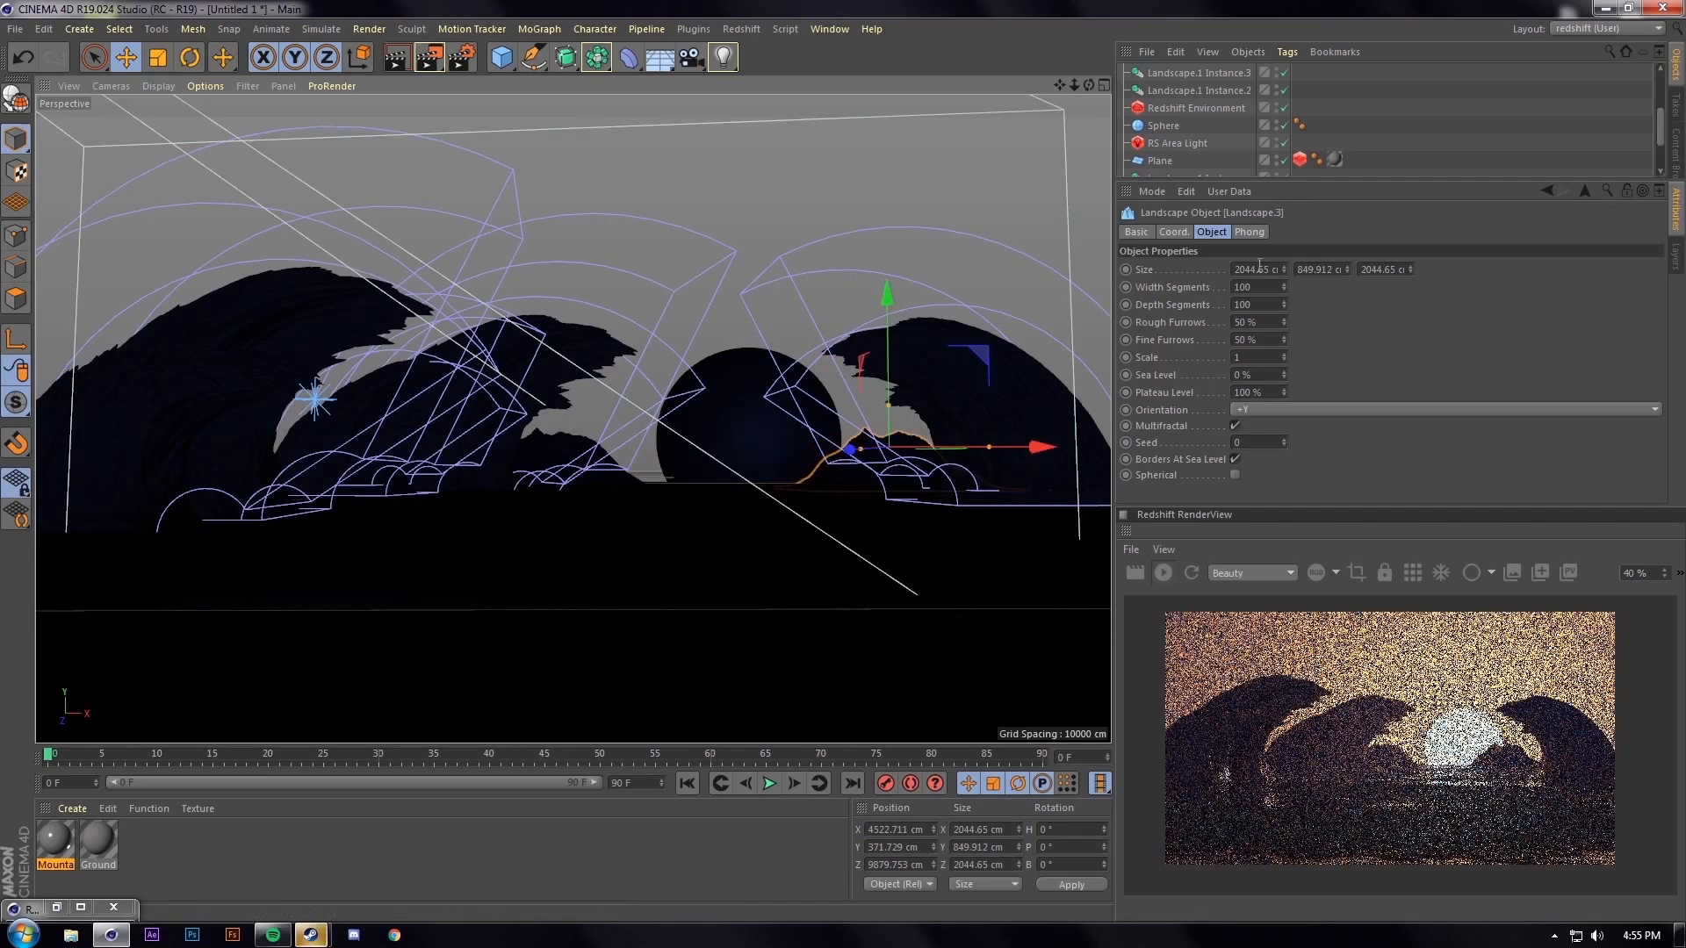
Give Landscape.3 a new Seed and set its Width and Depth Segments to 200
left_click(1284, 440)
left_click(1284, 440)
left_click(1285, 441)
left_click(1283, 441)
left_click(1284, 441)
left_click(1283, 441)
left_click(1283, 441)
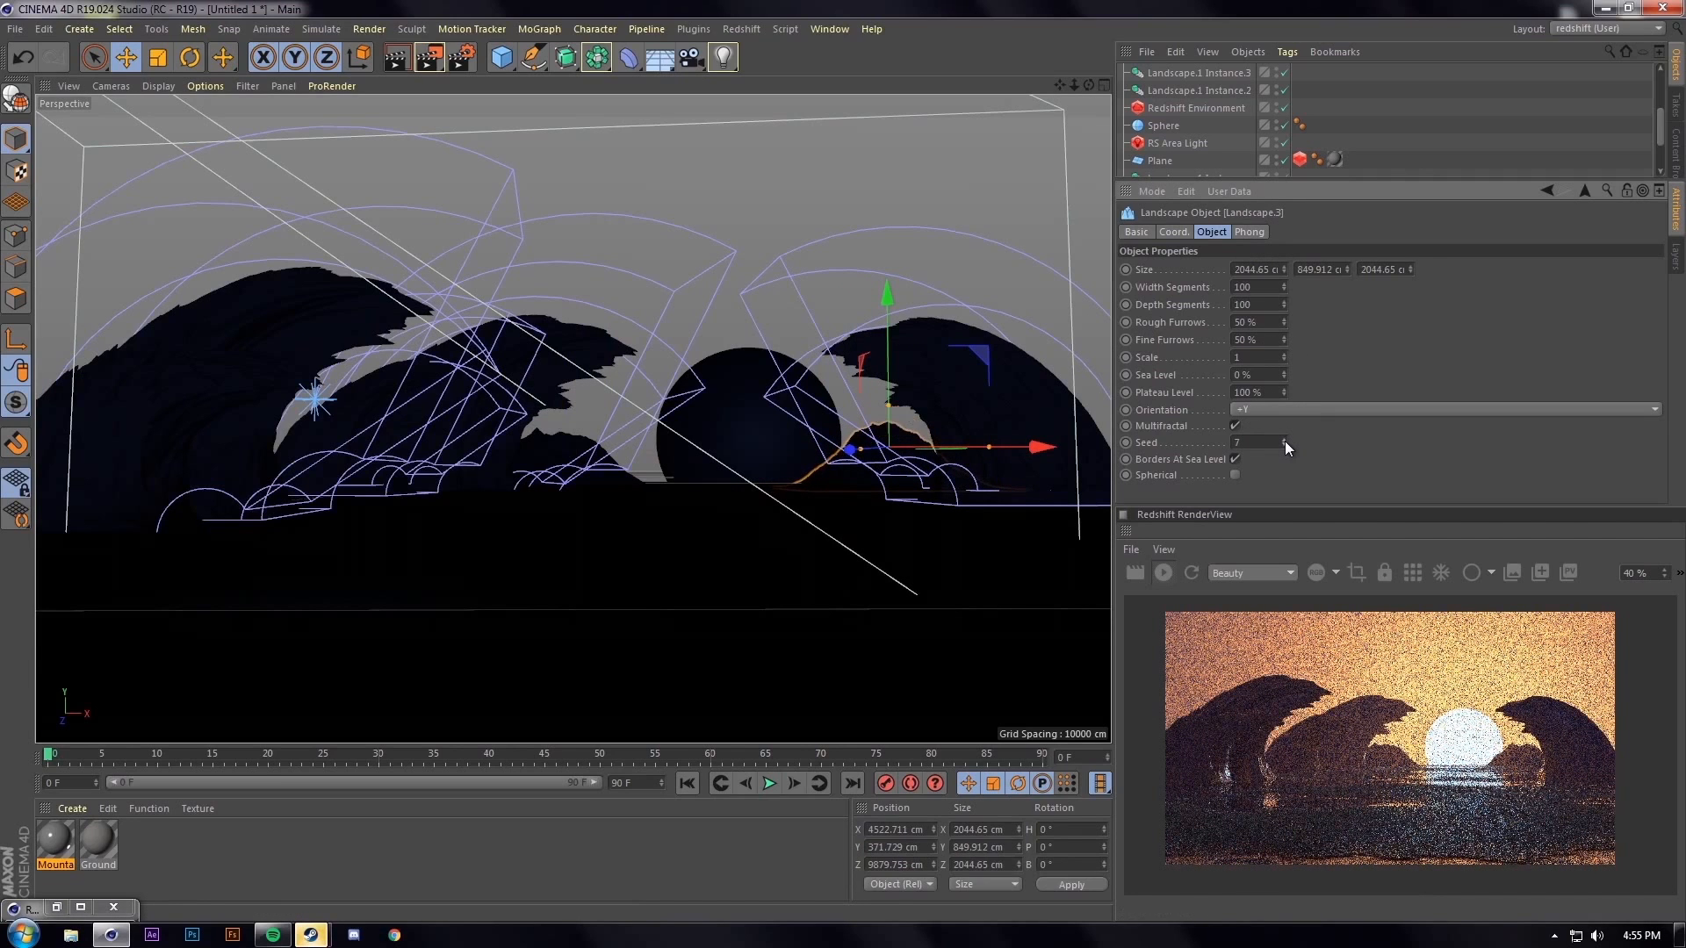
left_click(1283, 441)
mouse_move(1256, 304)
left_mouse_down()
mouse_move(1211, 286)
mouse_move(1229, 291)
left_mouse_up()
type("4200")
key("Return")
type("200")
key("Return")
Slide the right rock slightly back left, nudge the sun sphere left, and render a full image
left_click_drag(971, 445, 764, 436)
left_click(769, 449)
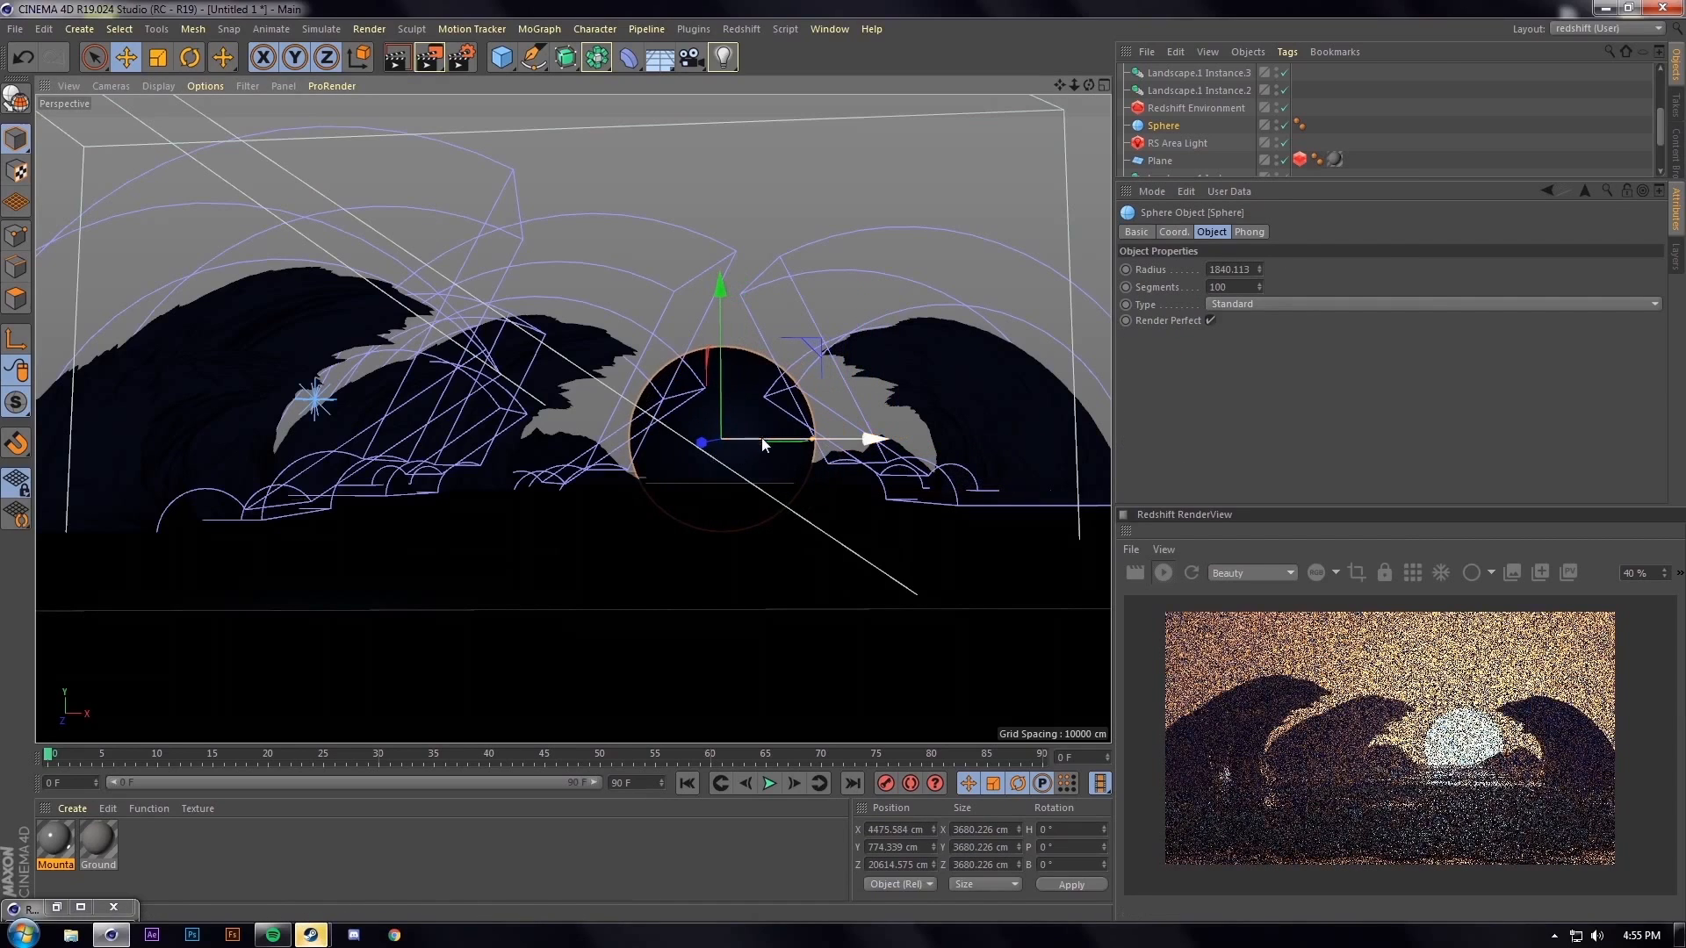
key("shift+r")
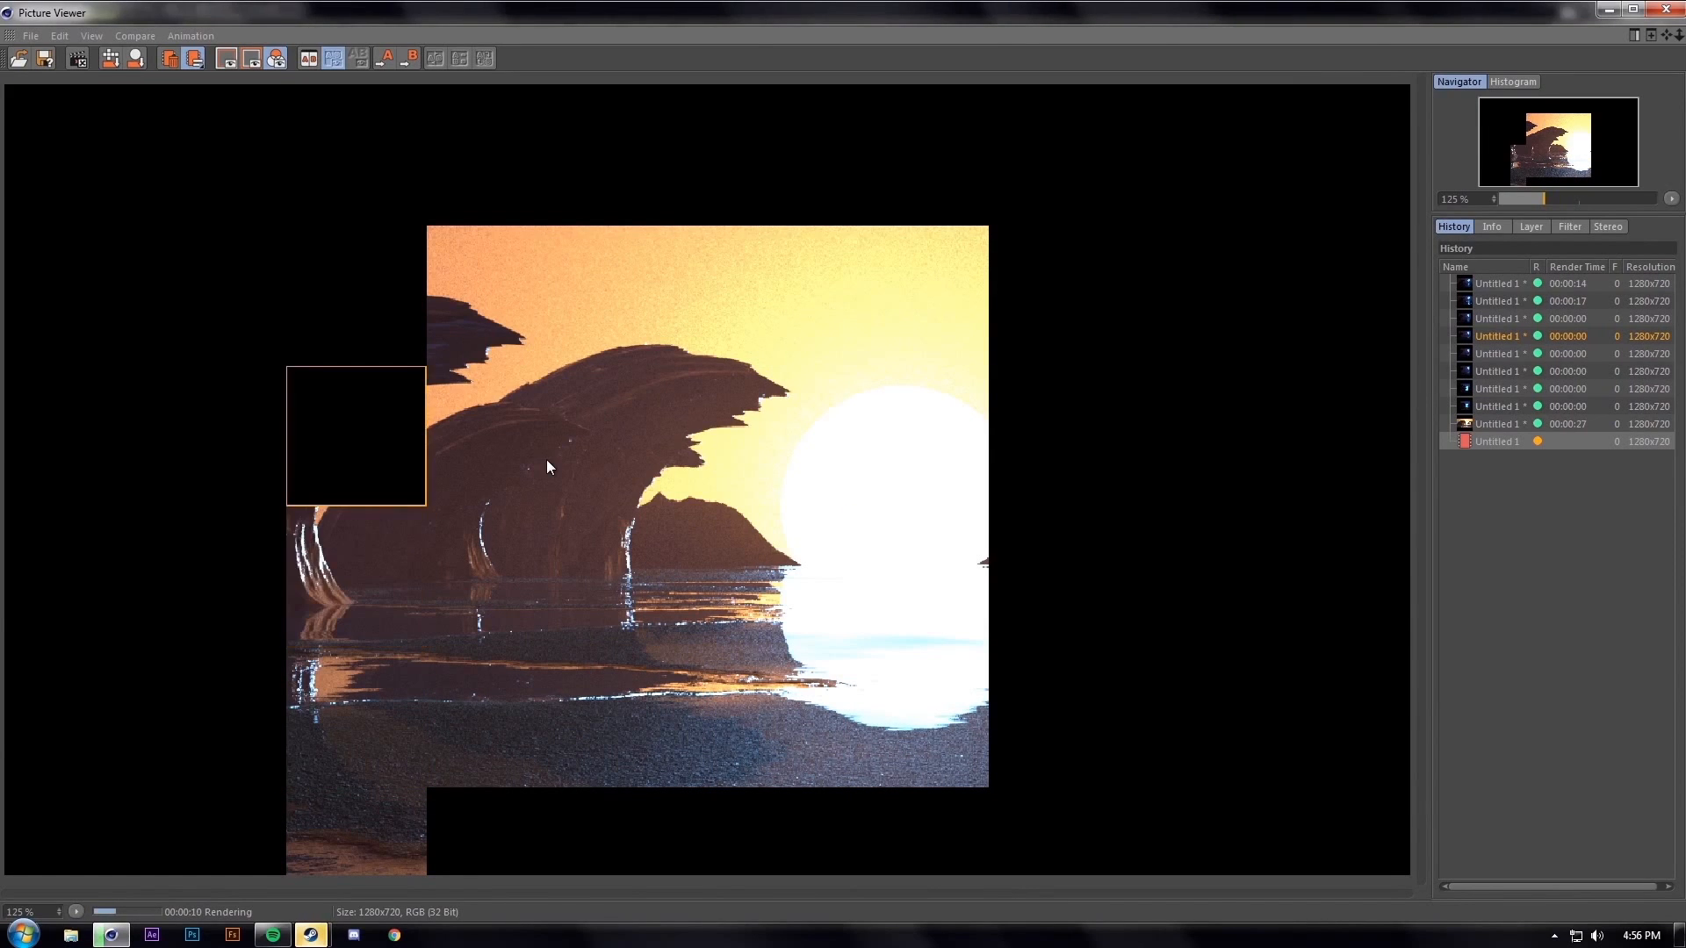
scroll(546, 467, "down", 2)
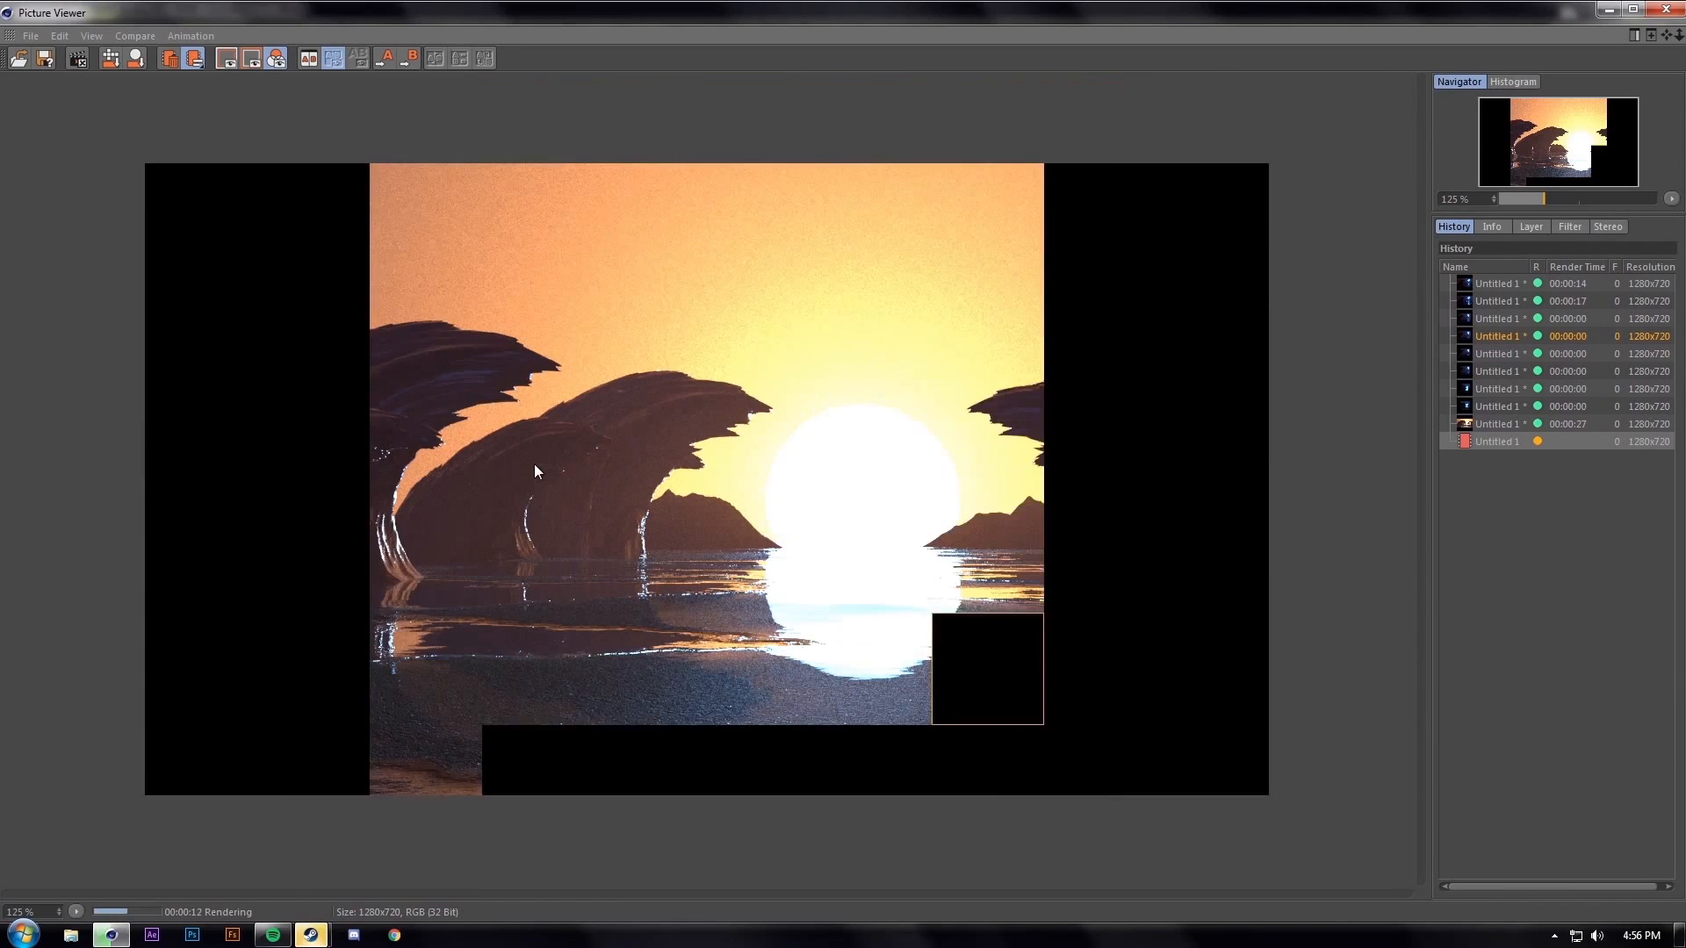
scroll(534, 465, "up", 3)
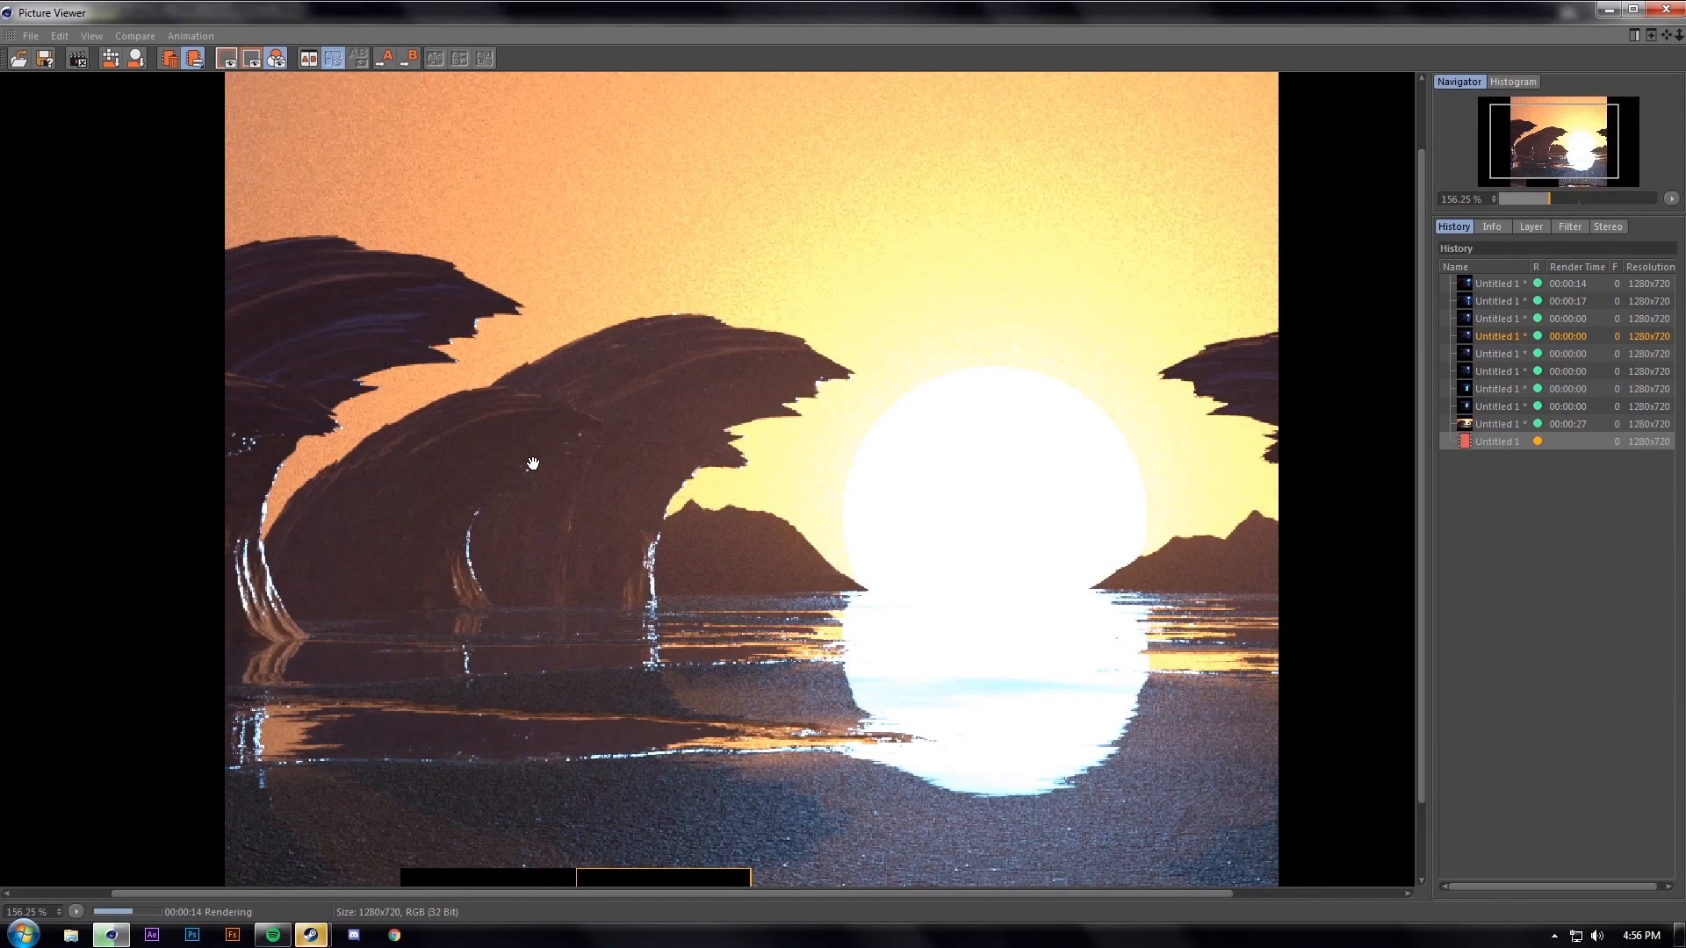
scroll(531, 464, "down", 2)
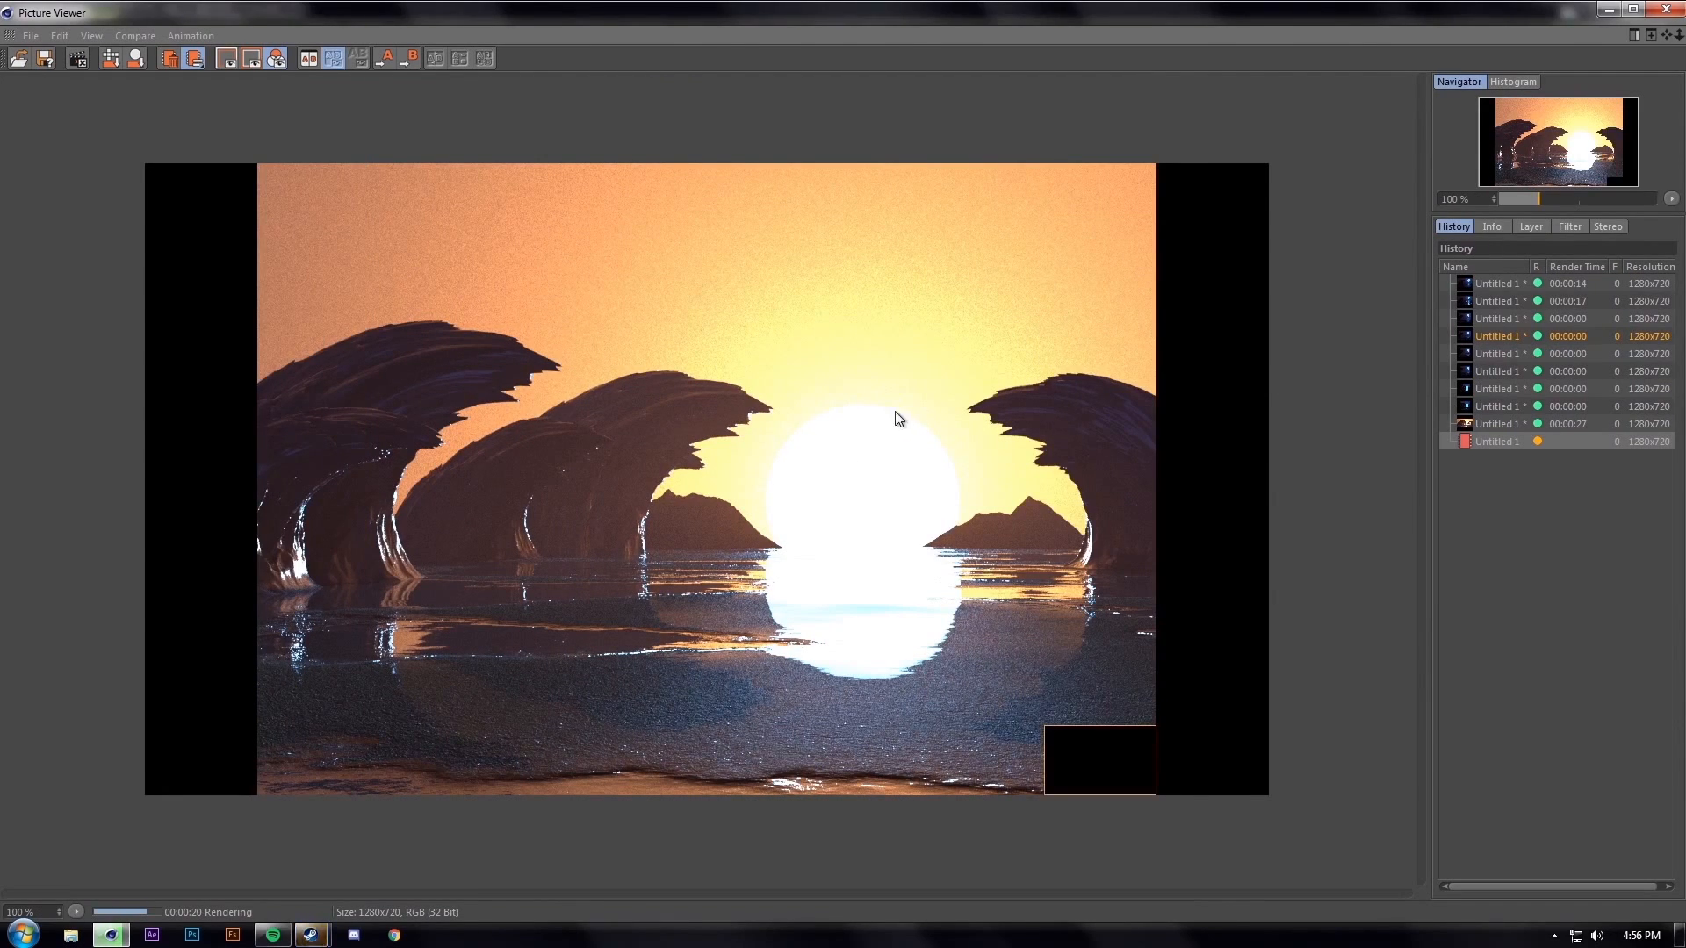
left_click(1666, 10)
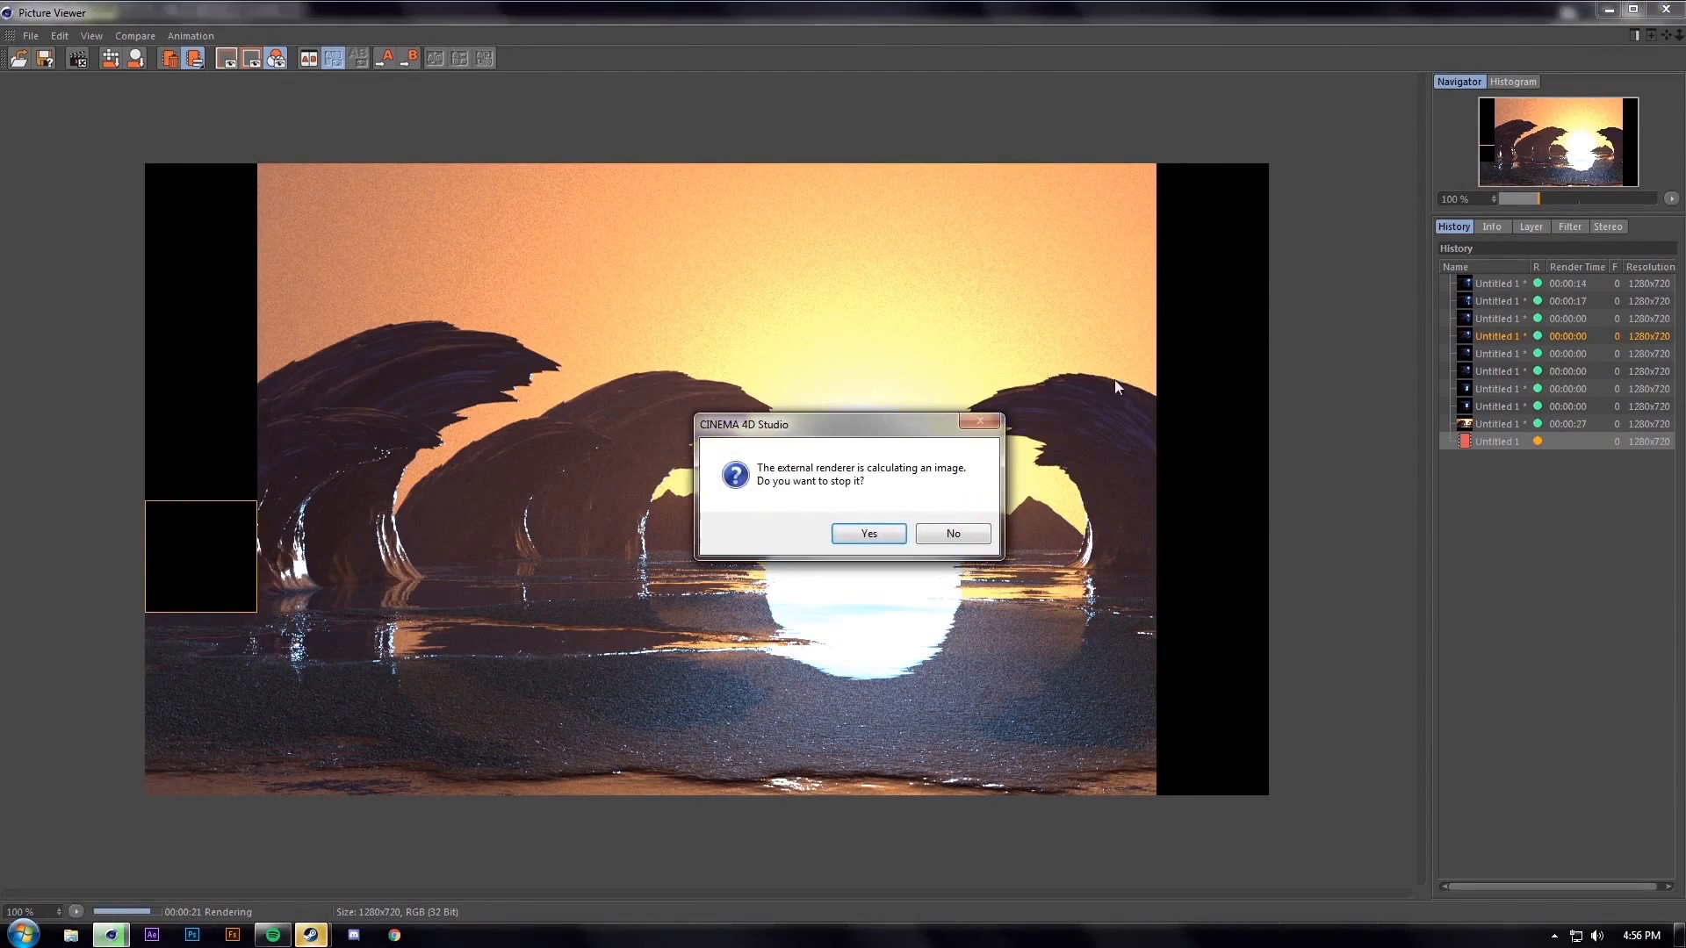
left_click(864, 531)
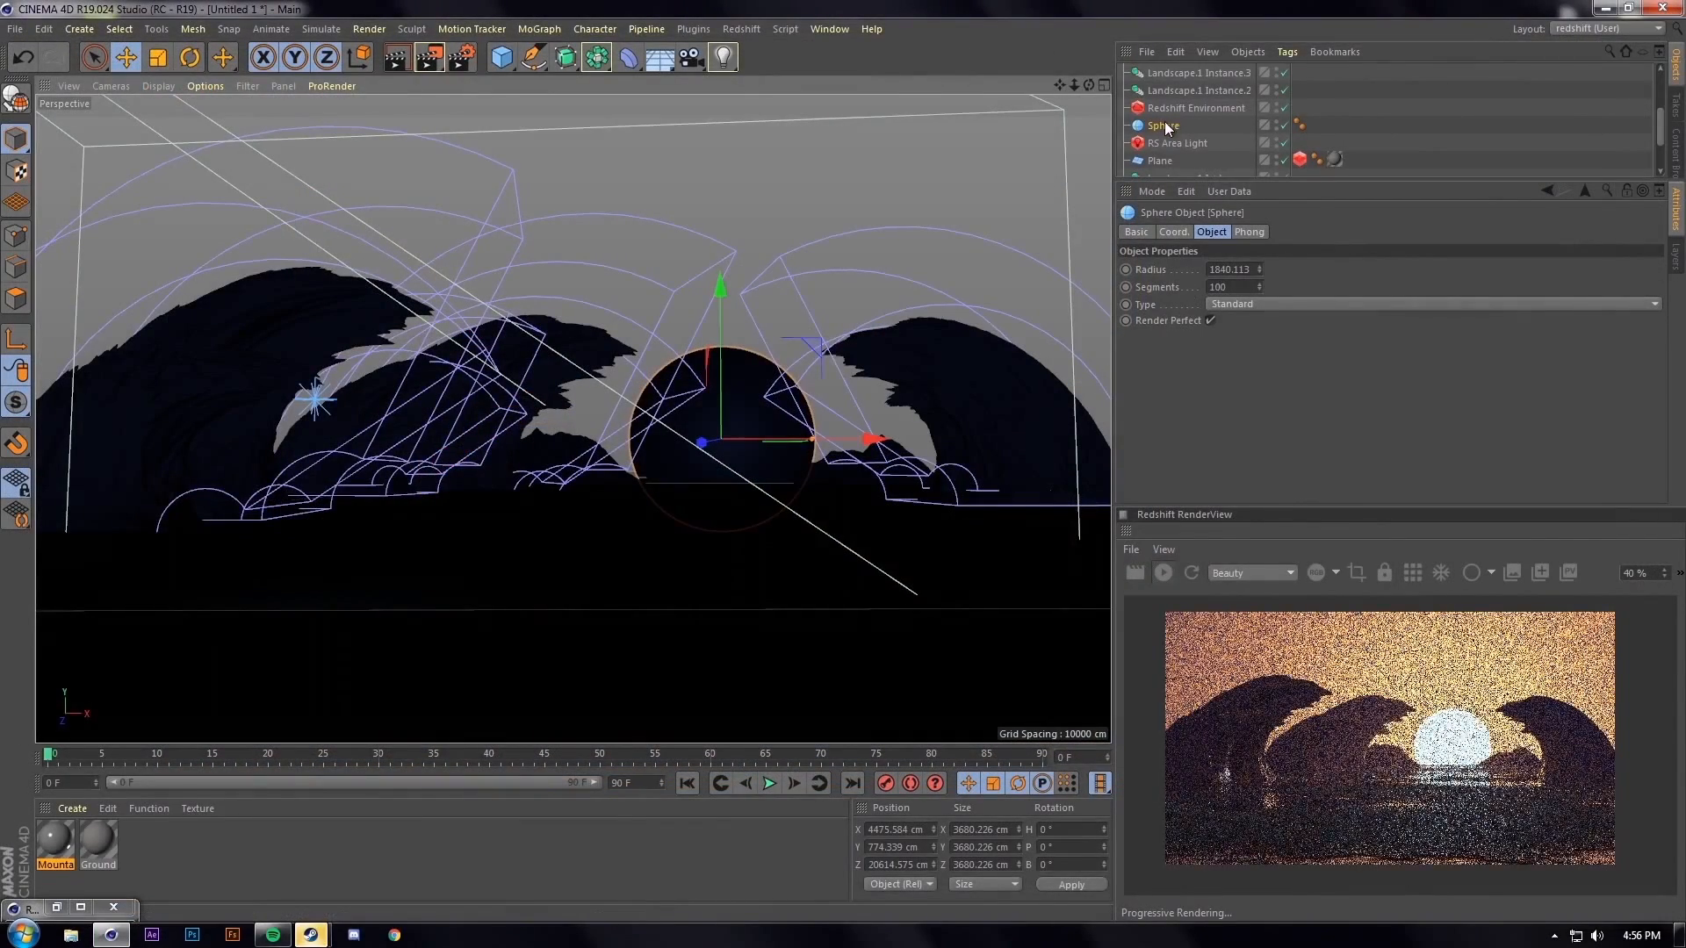
Darken the RS Area Light's colour almost to black in its colour picker
left_click(1174, 143)
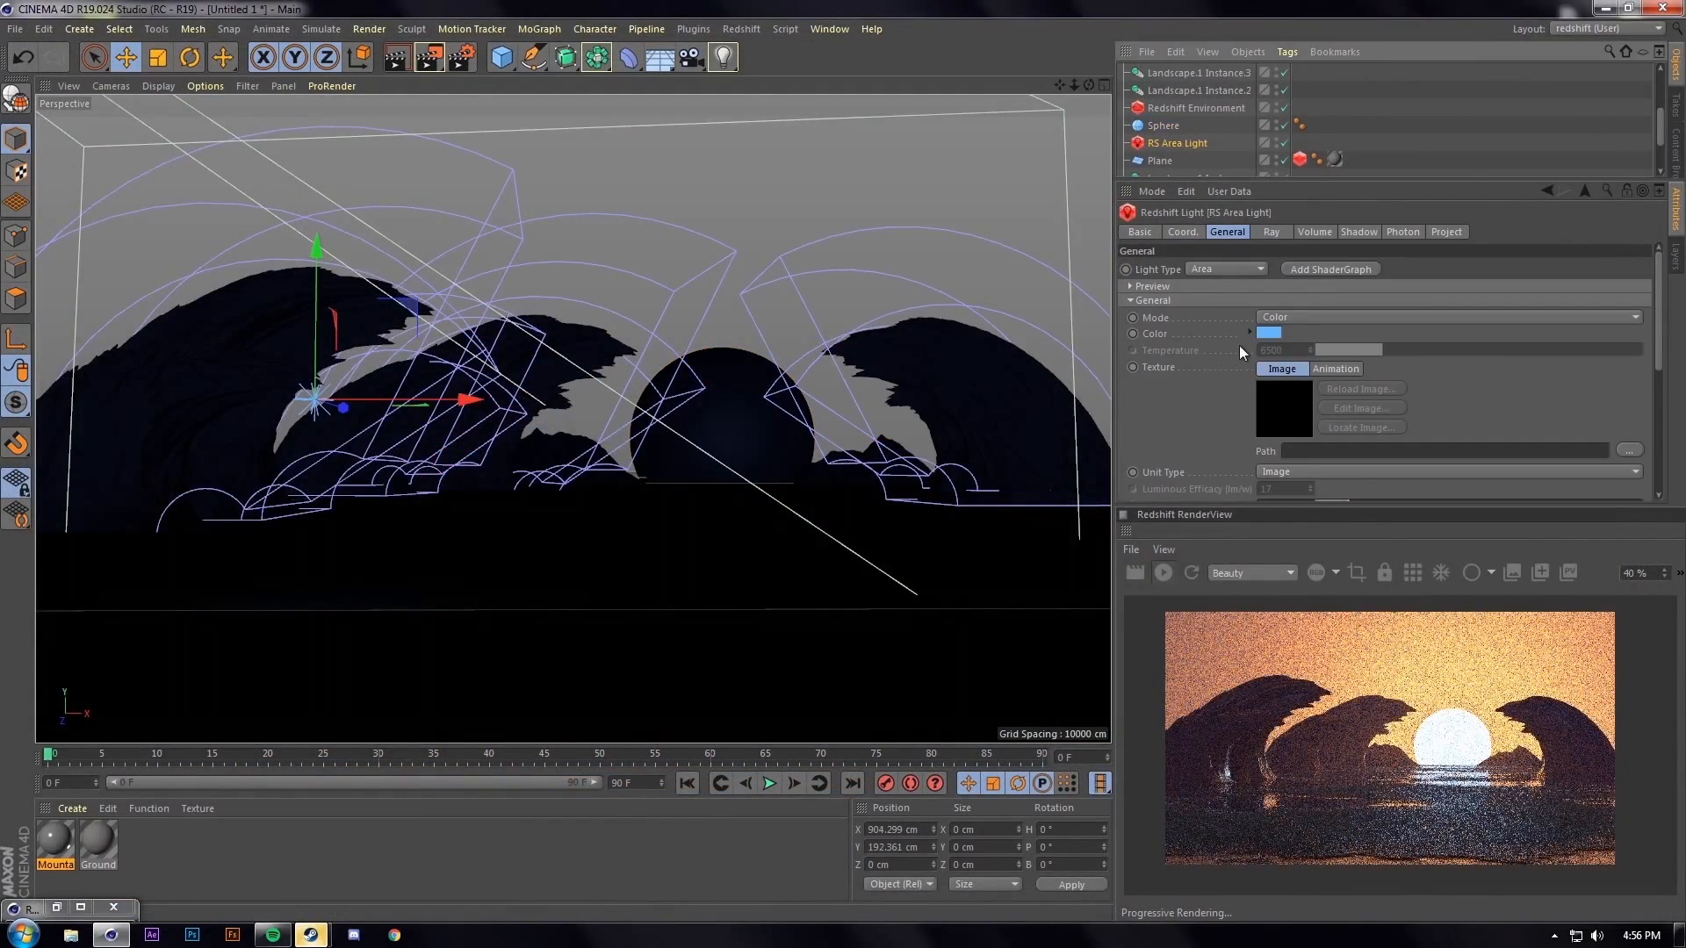
left_click(1267, 332)
left_click_drag(1318, 328, 1221, 328)
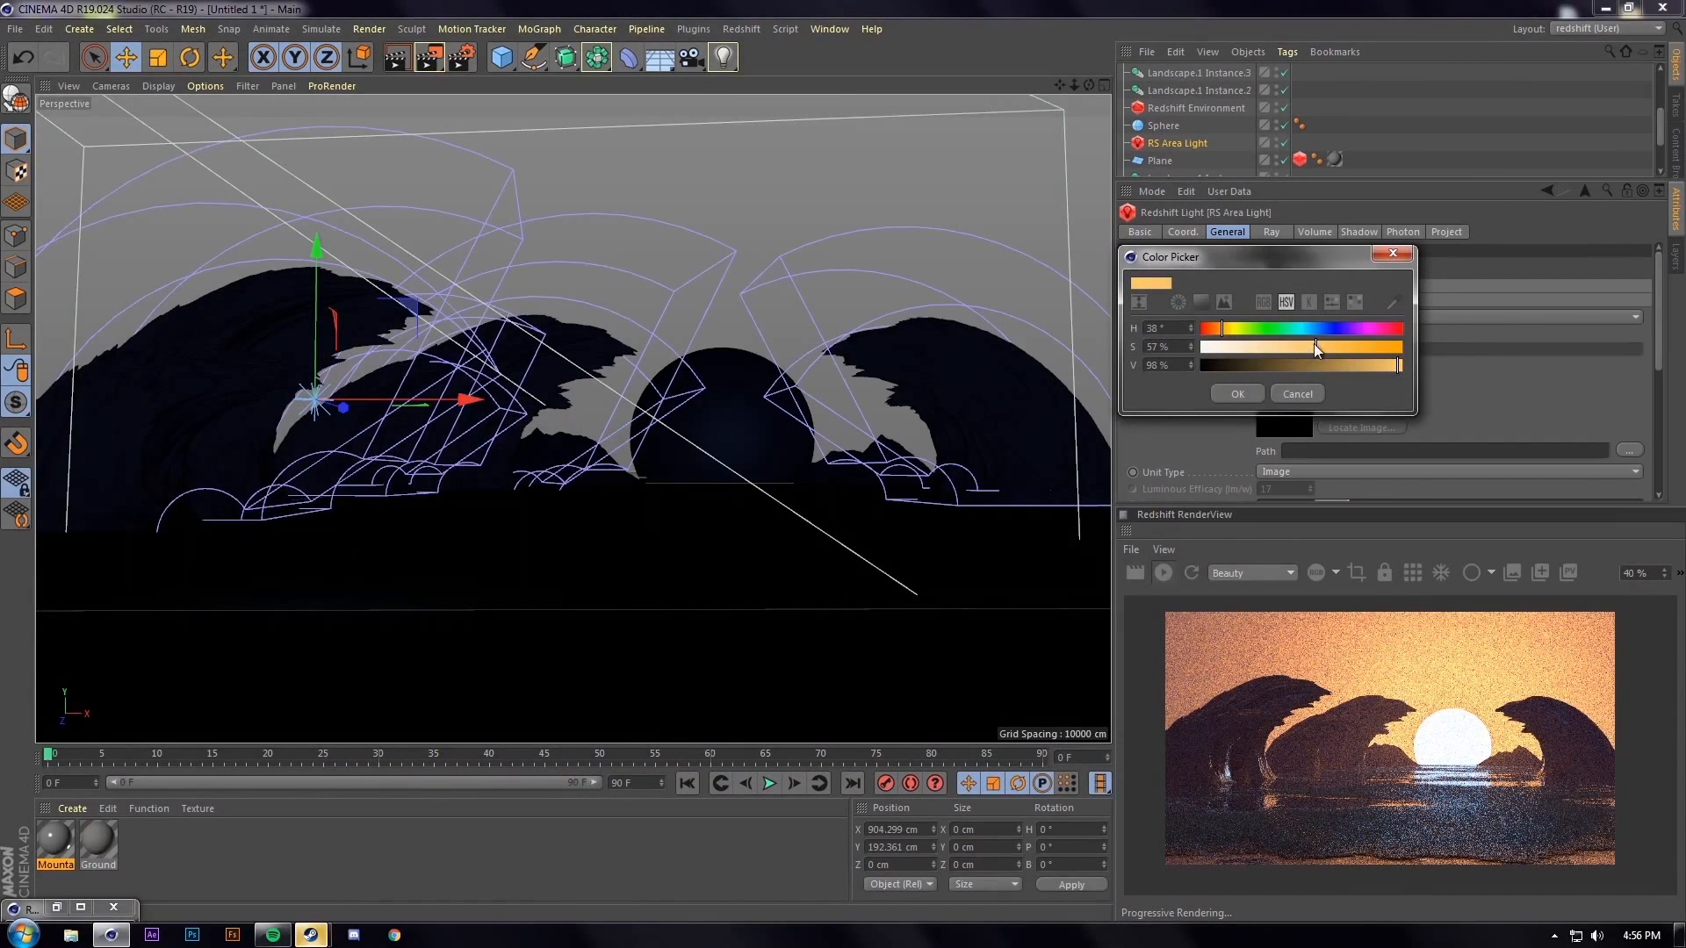
left_click_drag(1348, 342, 1236, 365)
left_click(1238, 393)
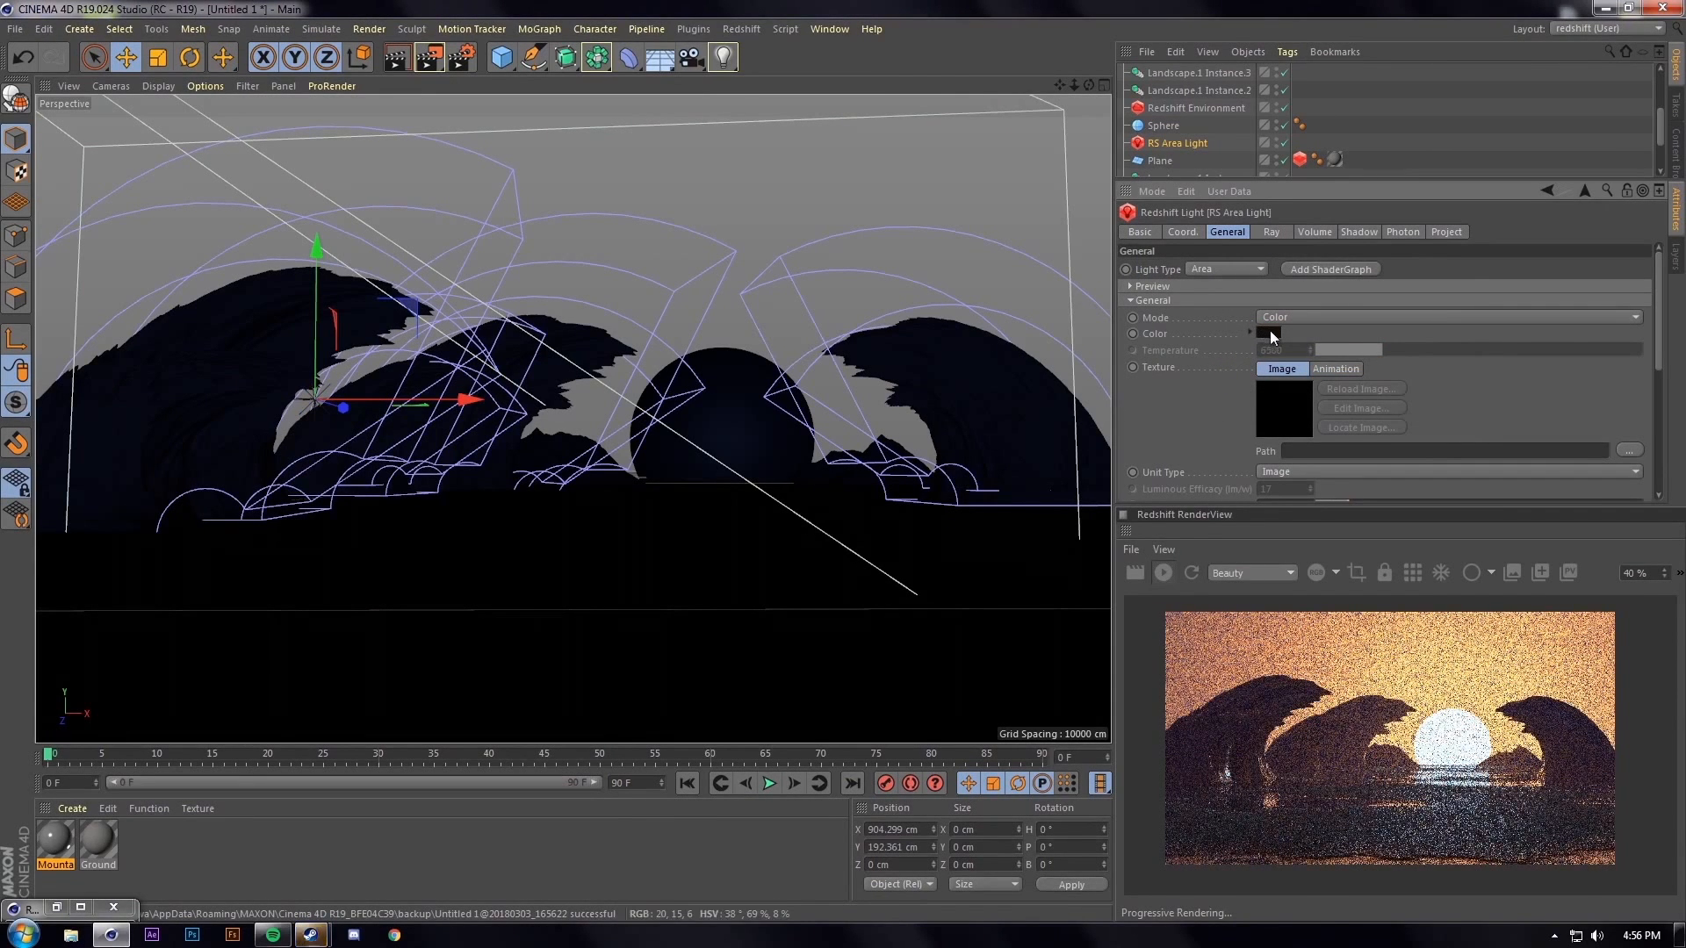
Restart the live Redshift preview and render a full image to the Picture Viewer
left_click(1159, 553)
left_click(1175, 537)
left_click(1165, 568)
left_click(1165, 568)
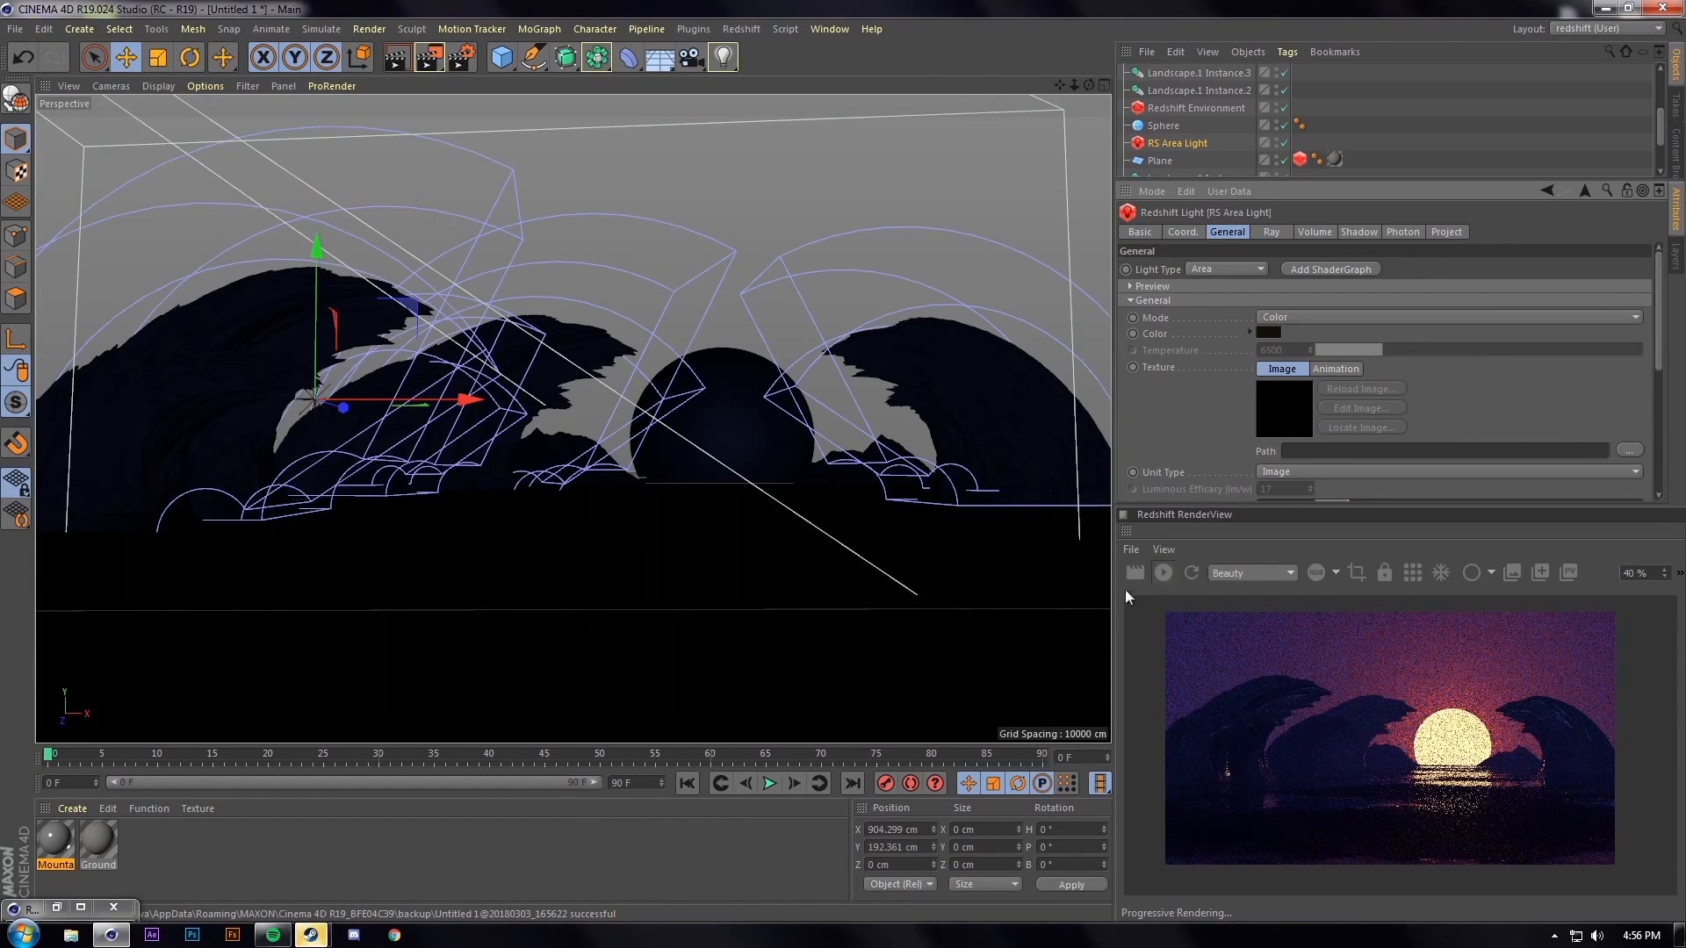
left_click(439, 62)
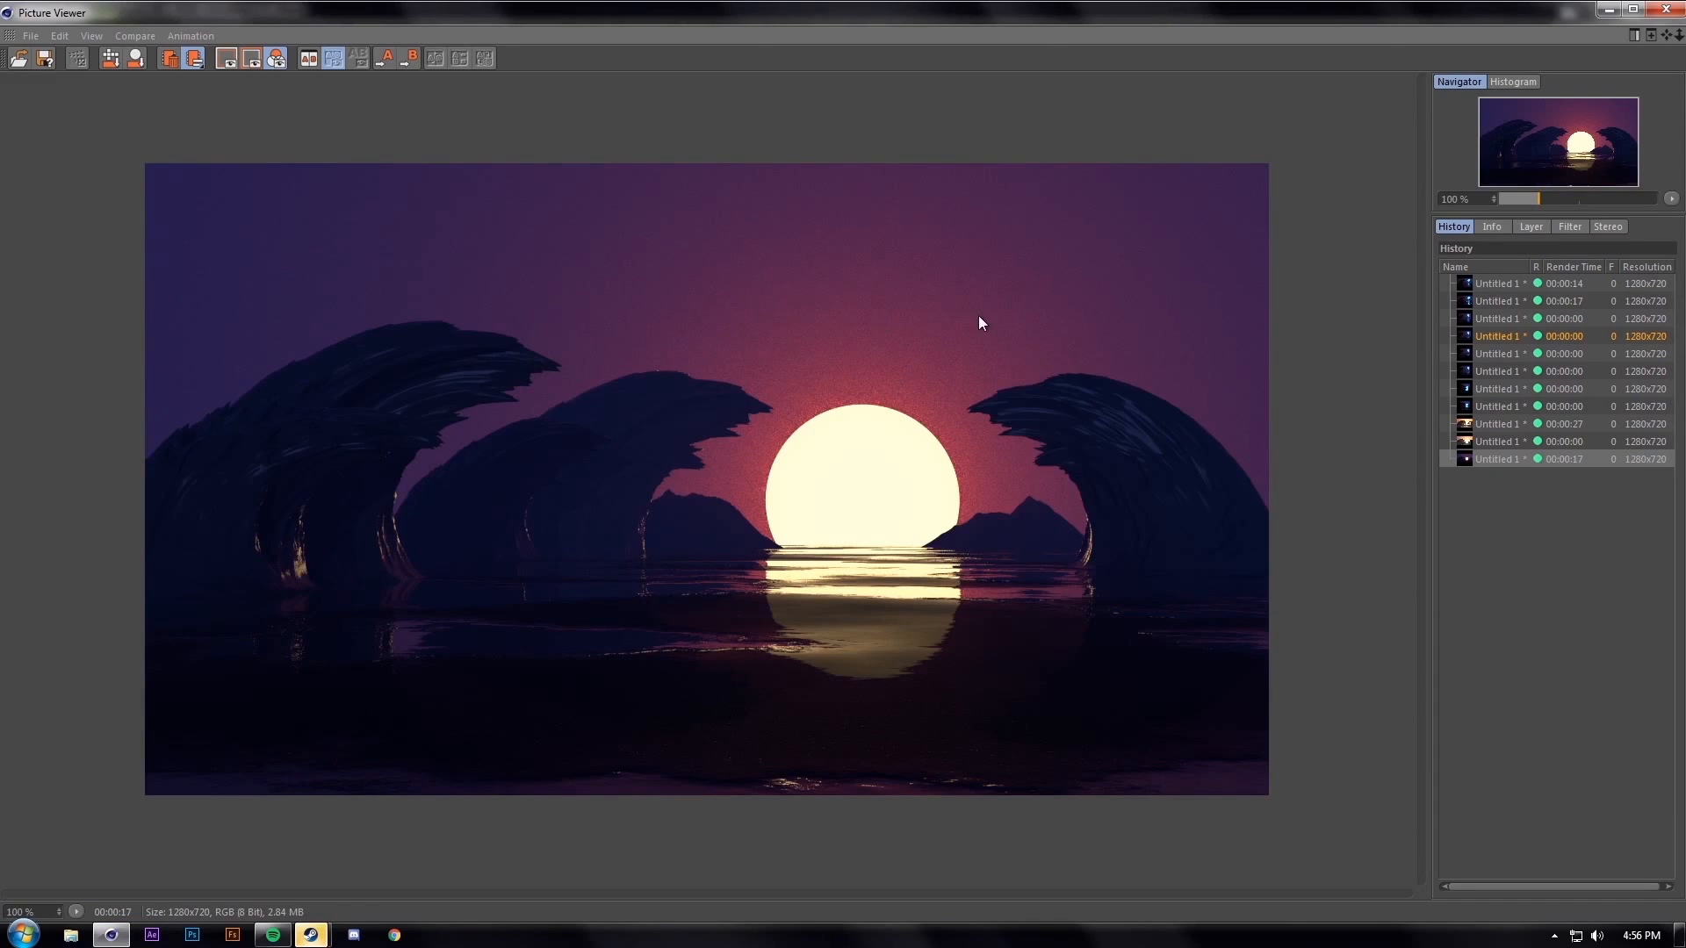
Close the finished render and open the Mountain material's shader graph, then minimize it
left_click(1678, 5)
left_click_drag(526, 449, 621, 483, "alt")
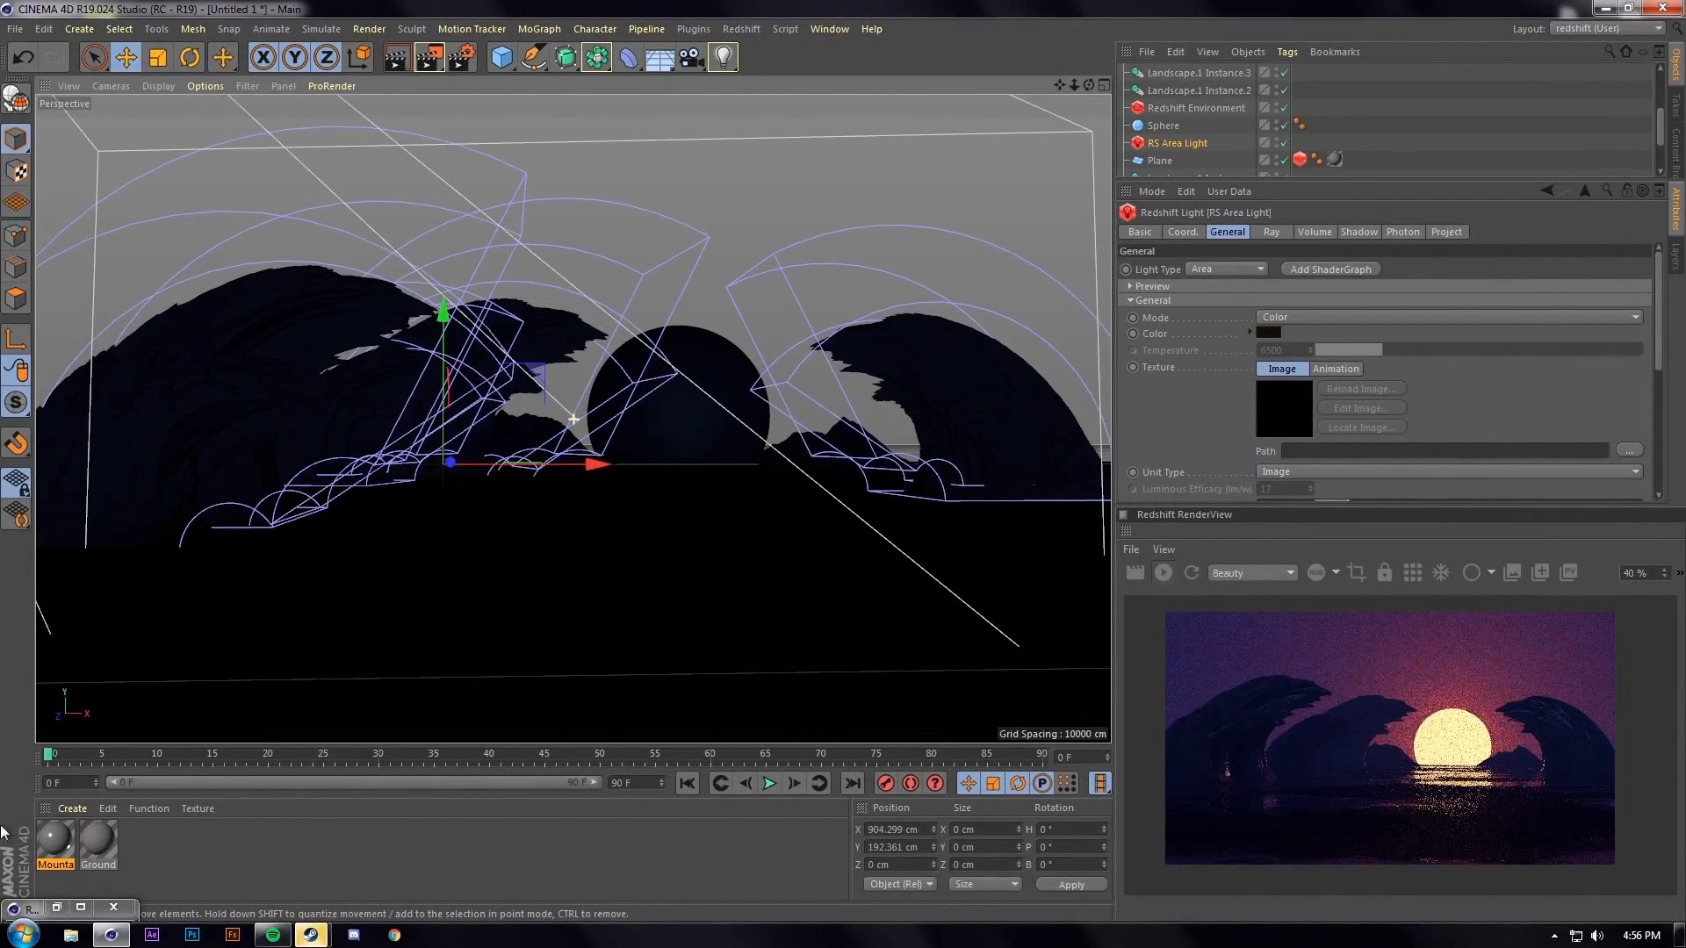
double_click(55, 834)
left_click(550, 182)
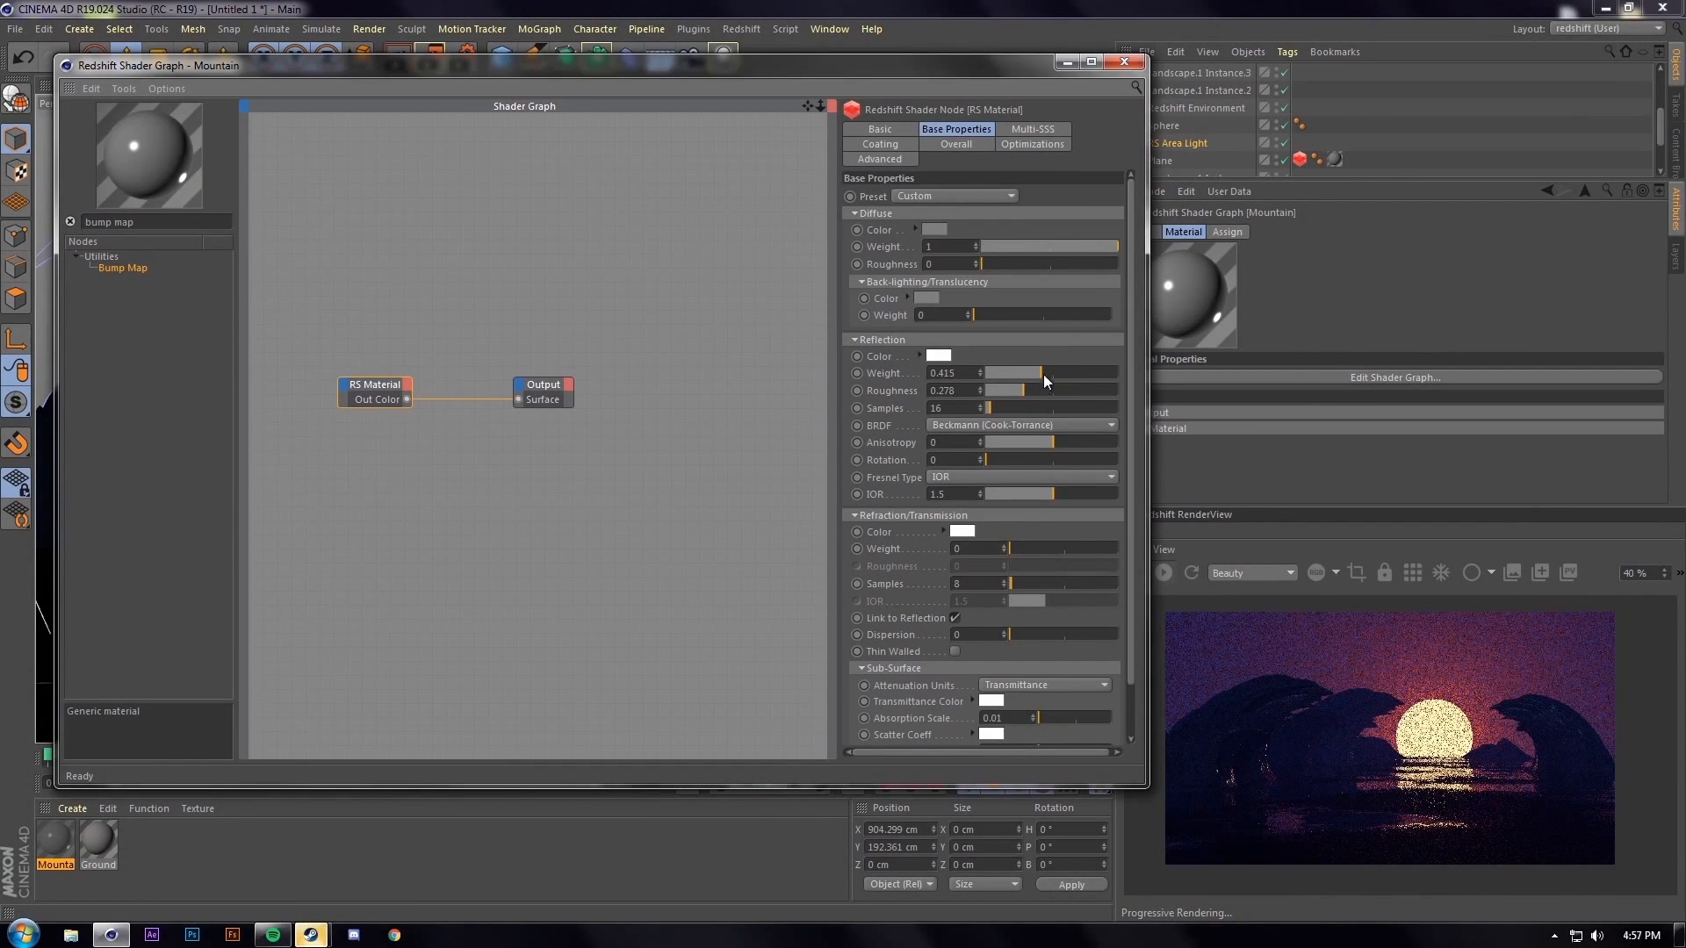
left_click(1066, 62)
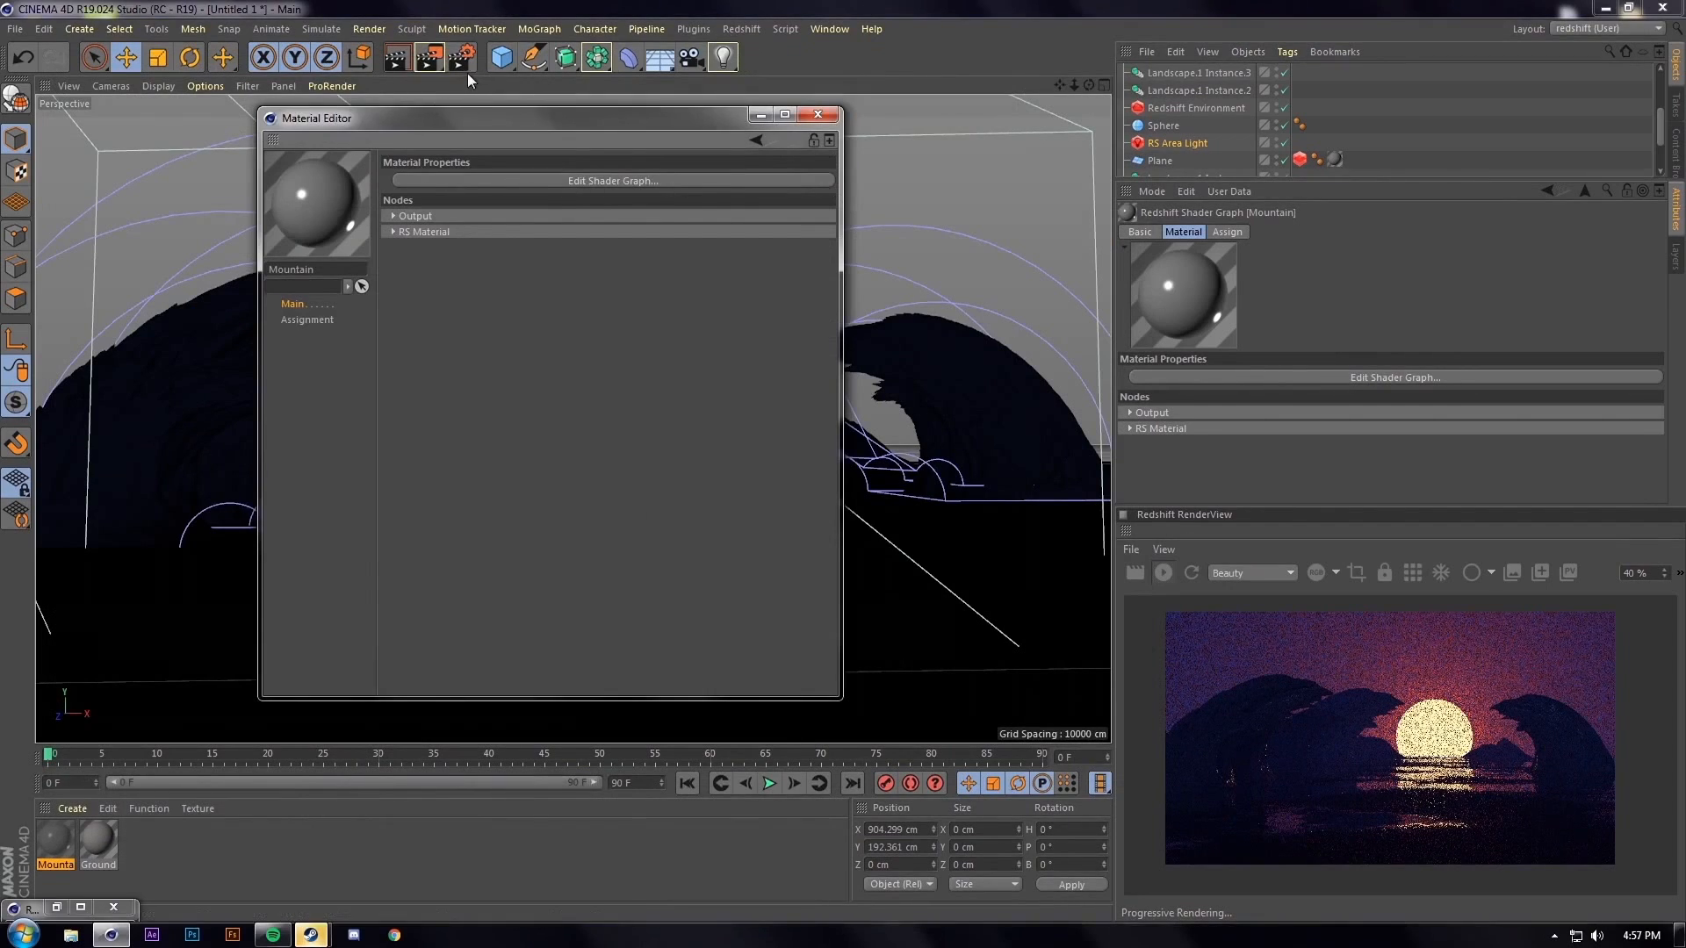
Render a fresh full image, then close the Picture Viewer and minimize the Material Editor
key("shift+r")
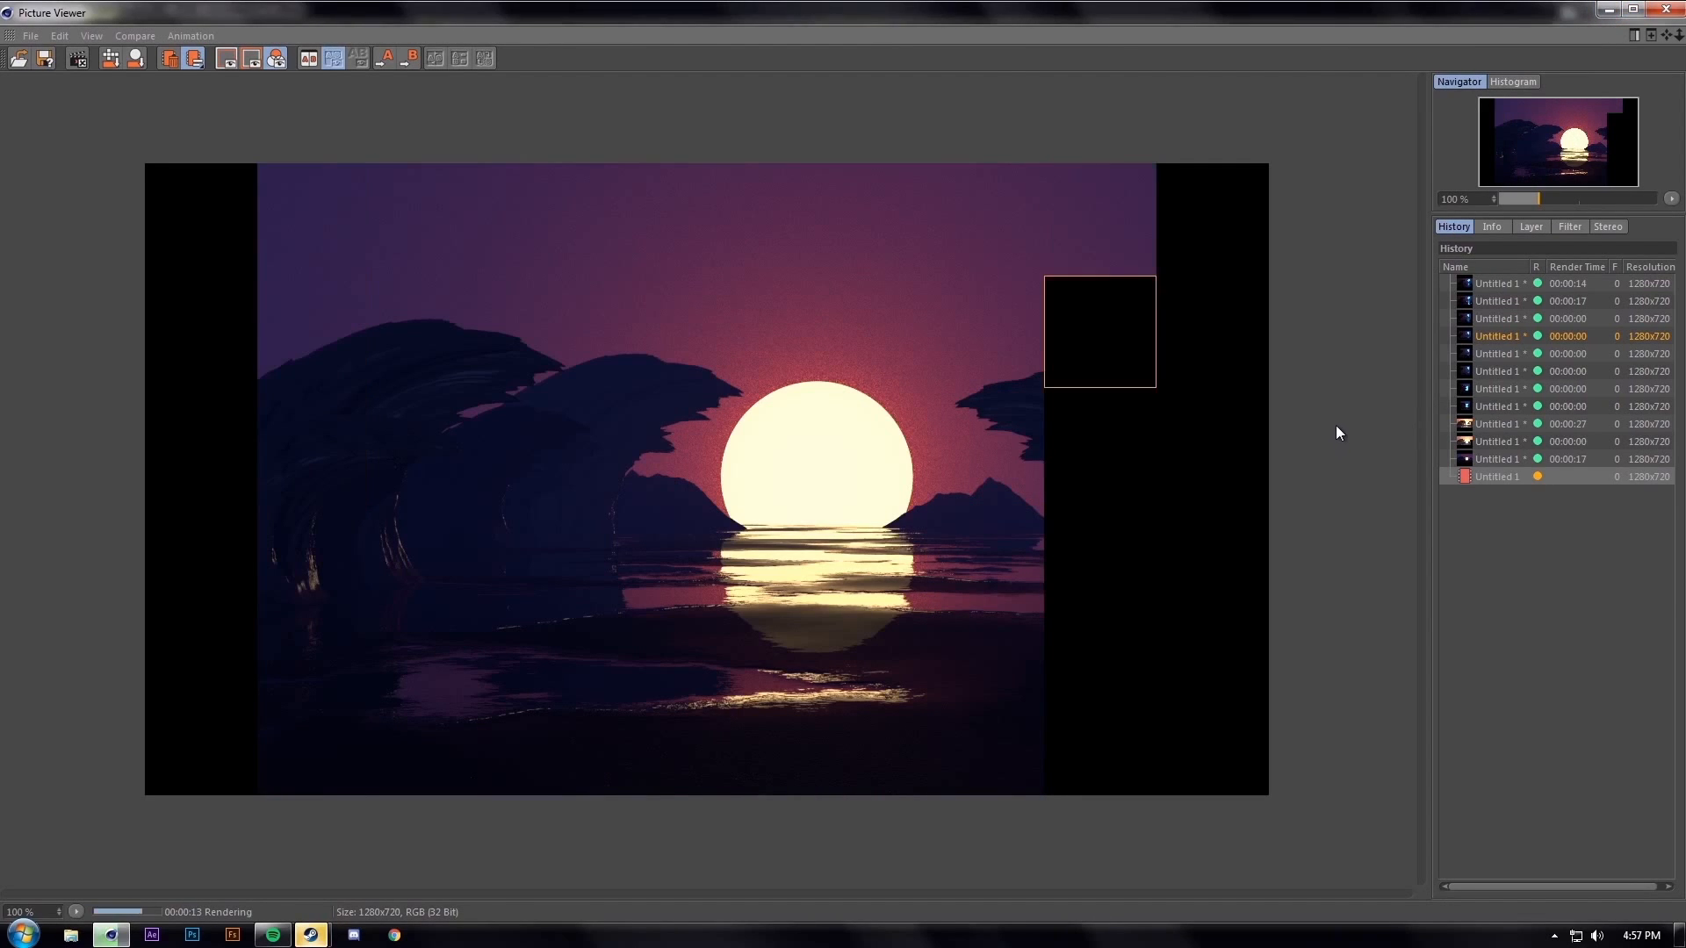
left_click(1665, 9)
left_click(919, 526)
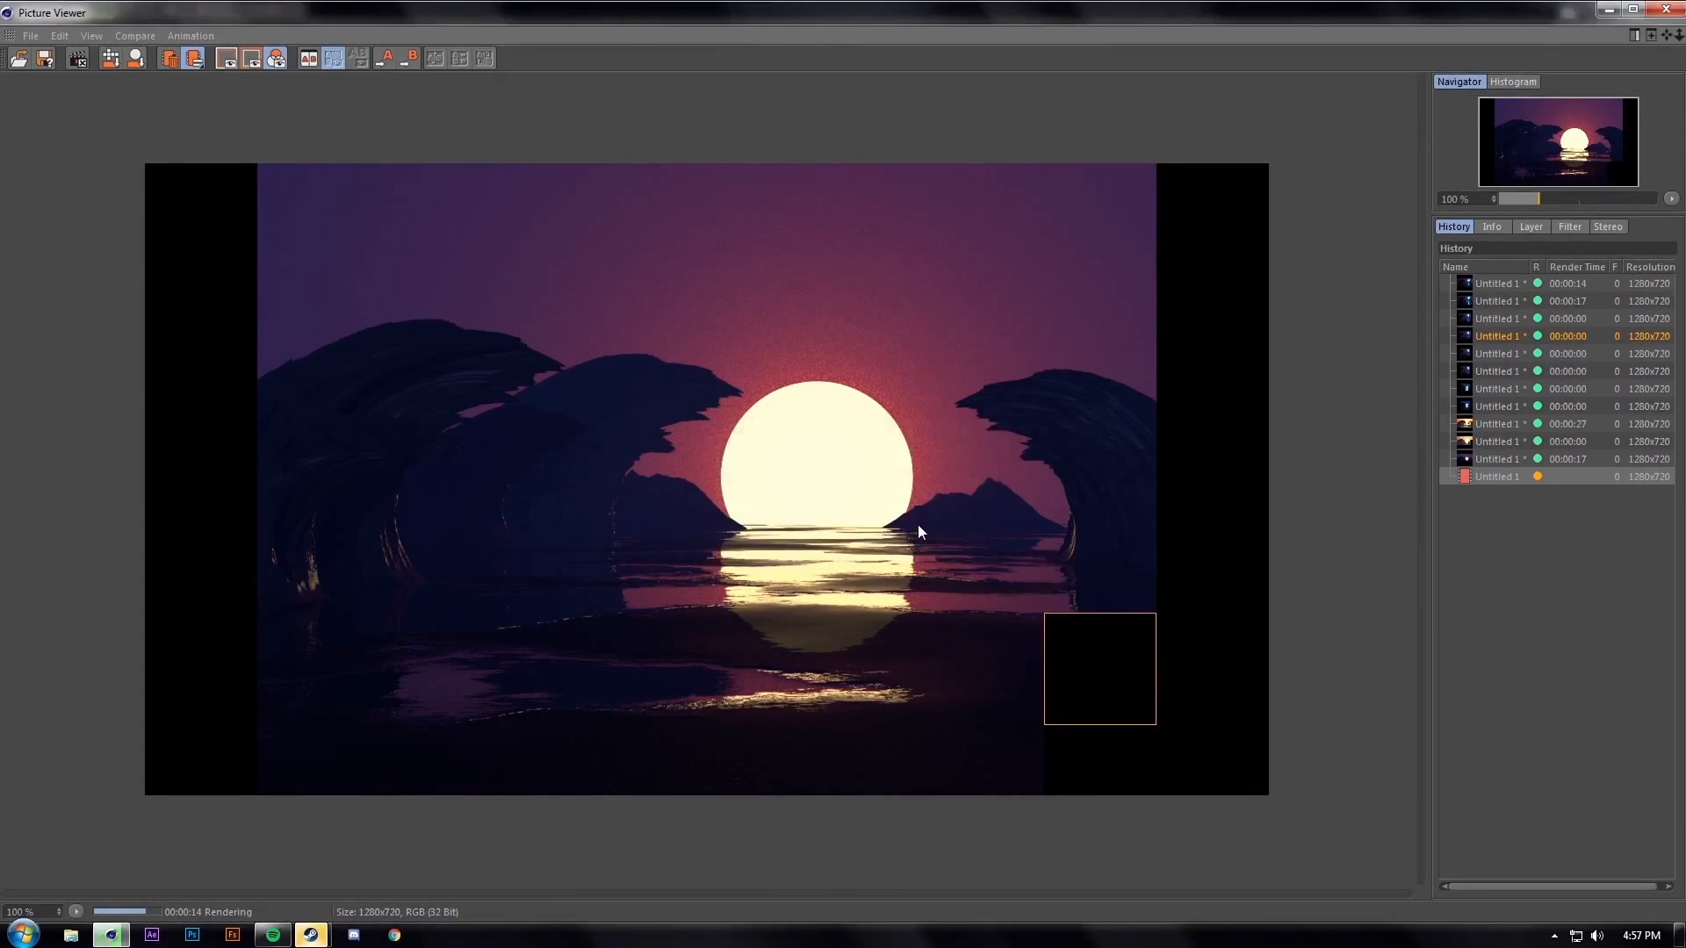
left_click(749, 117)
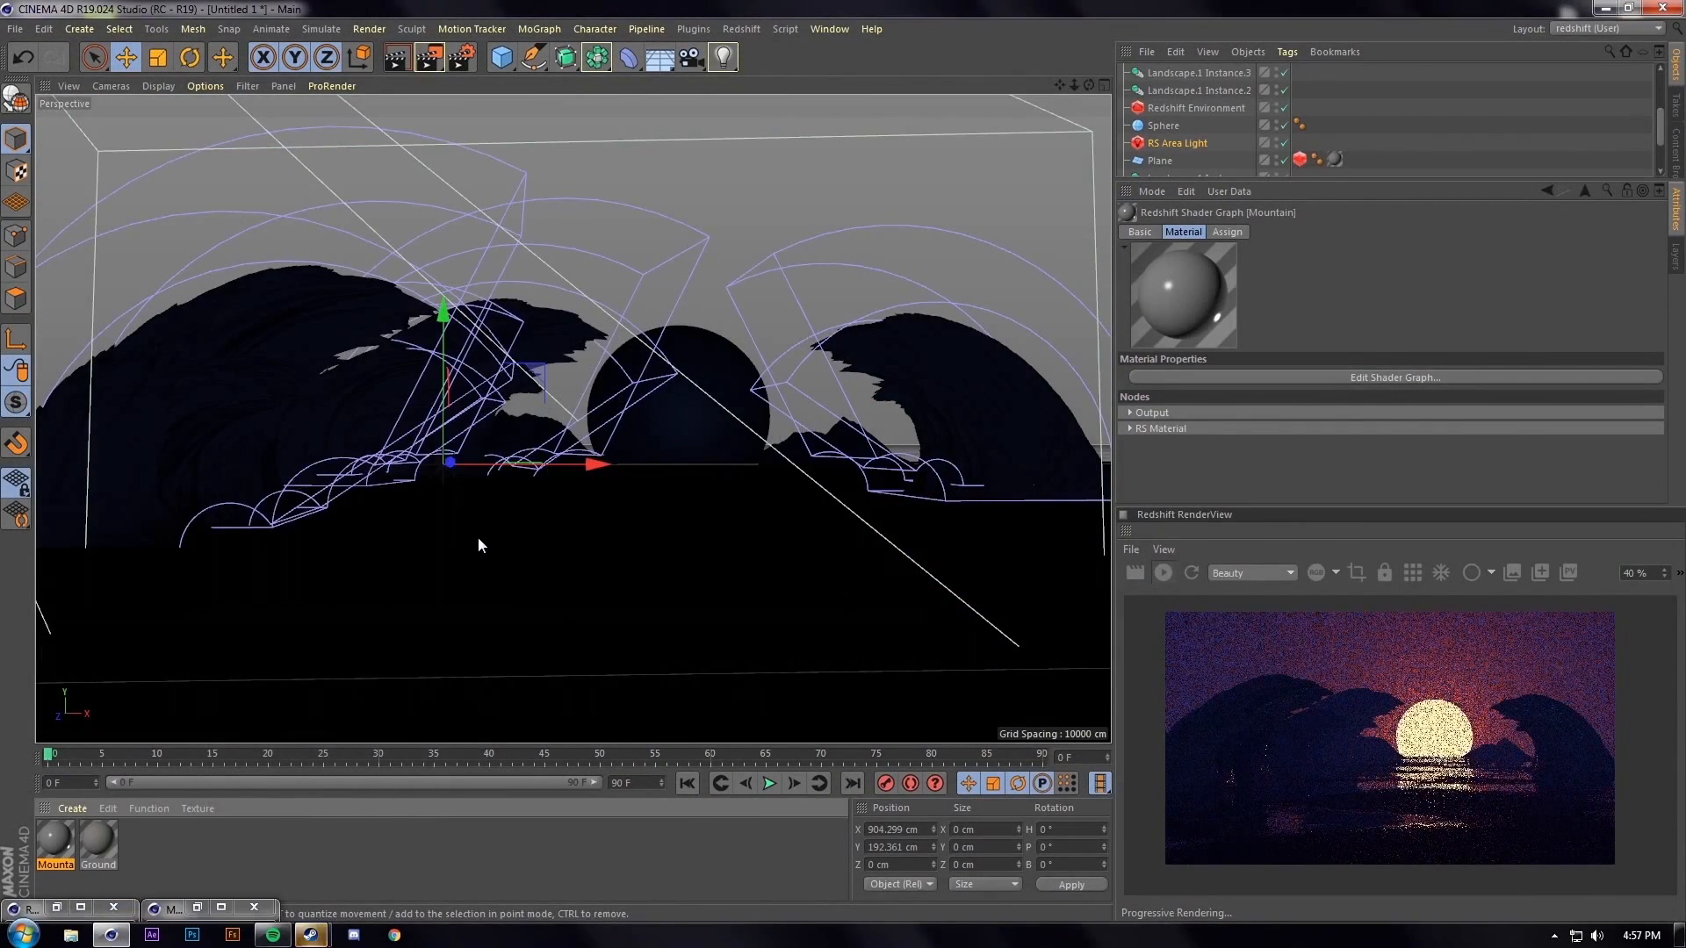
Select Landscape.1 Instance and set its scale to 2, 2, 2 in the Coord. tab
scroll(505, 517, "up", 5)
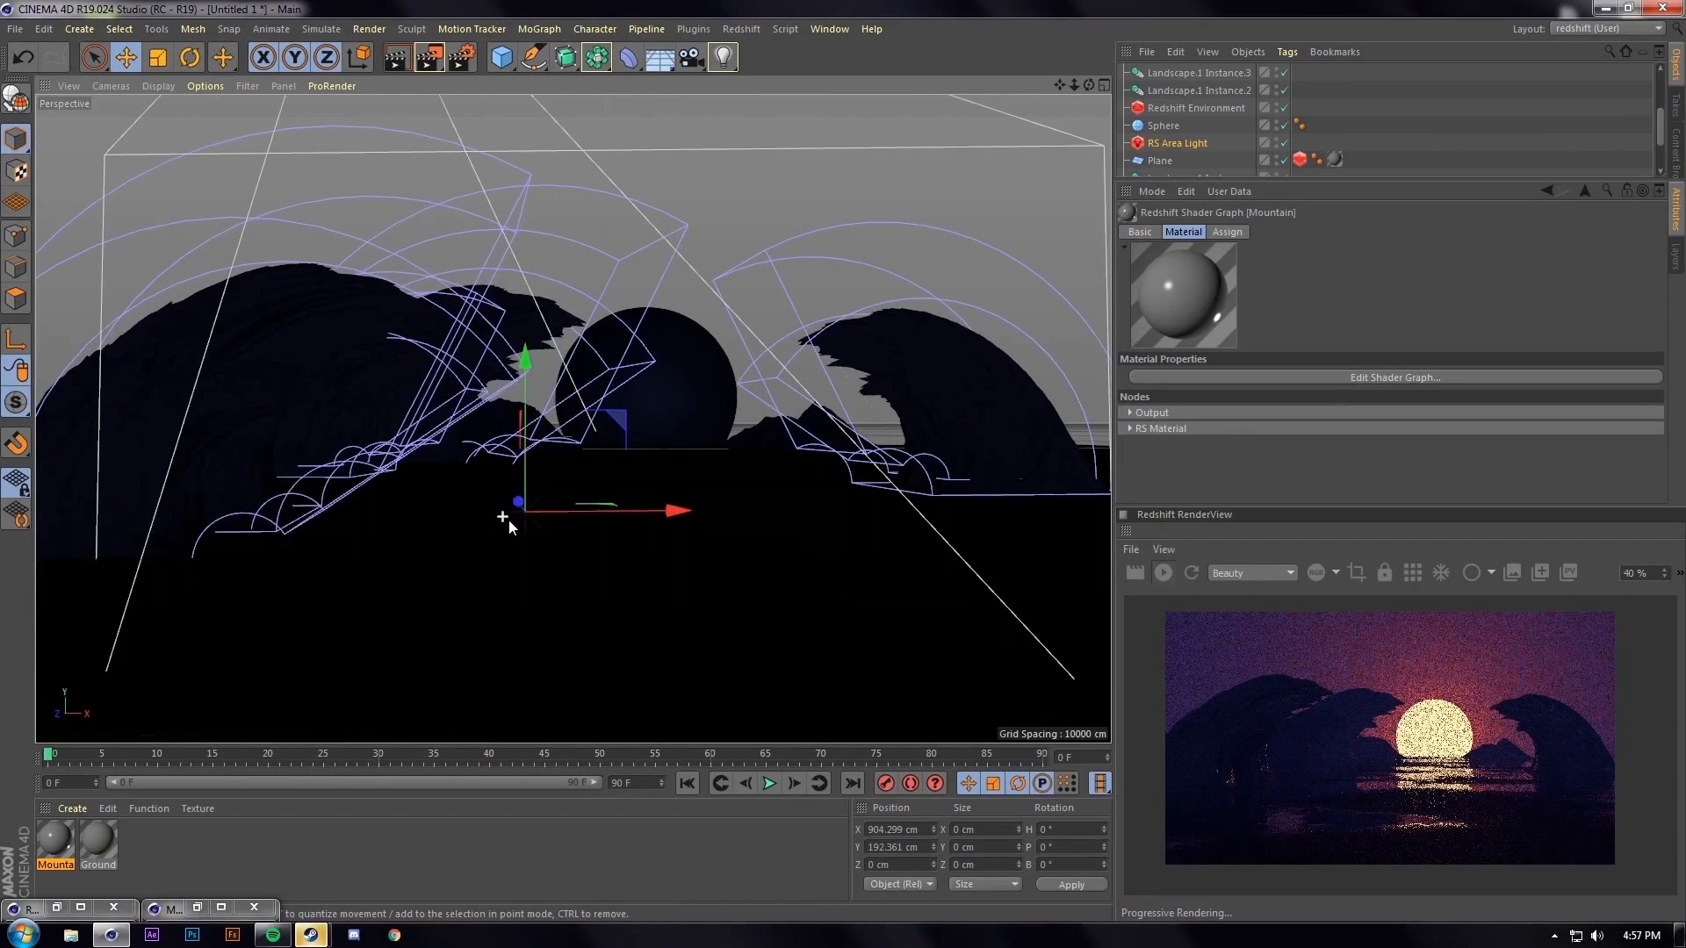
scroll(508, 519, "up", 2)
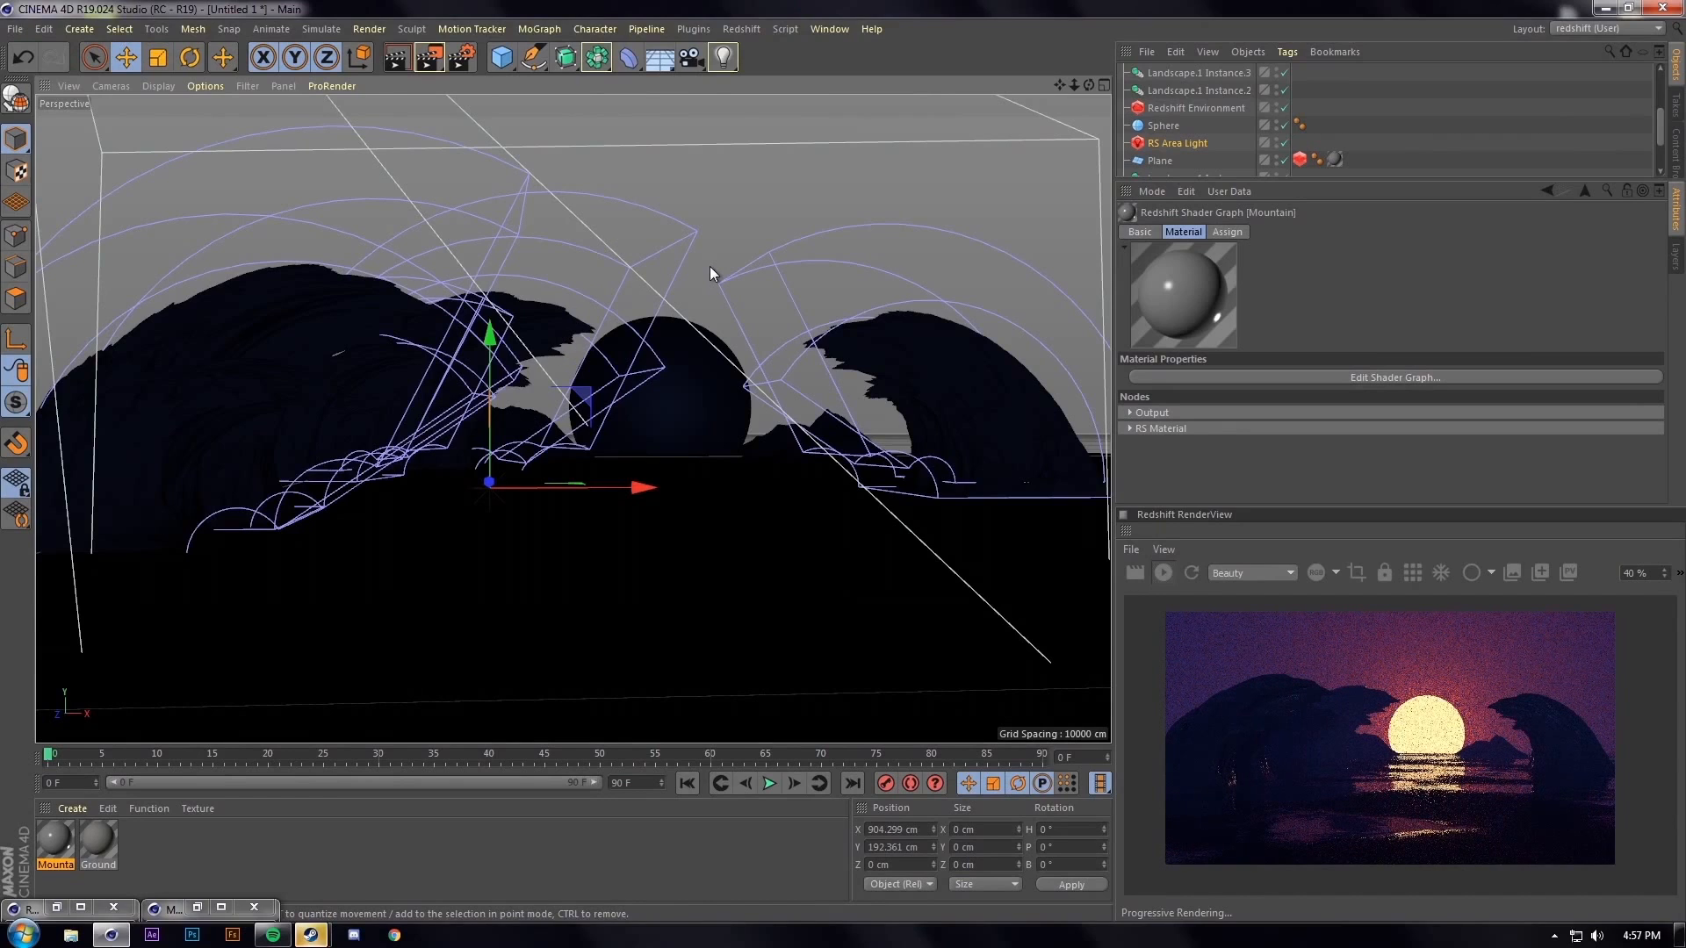
left_click(998, 457)
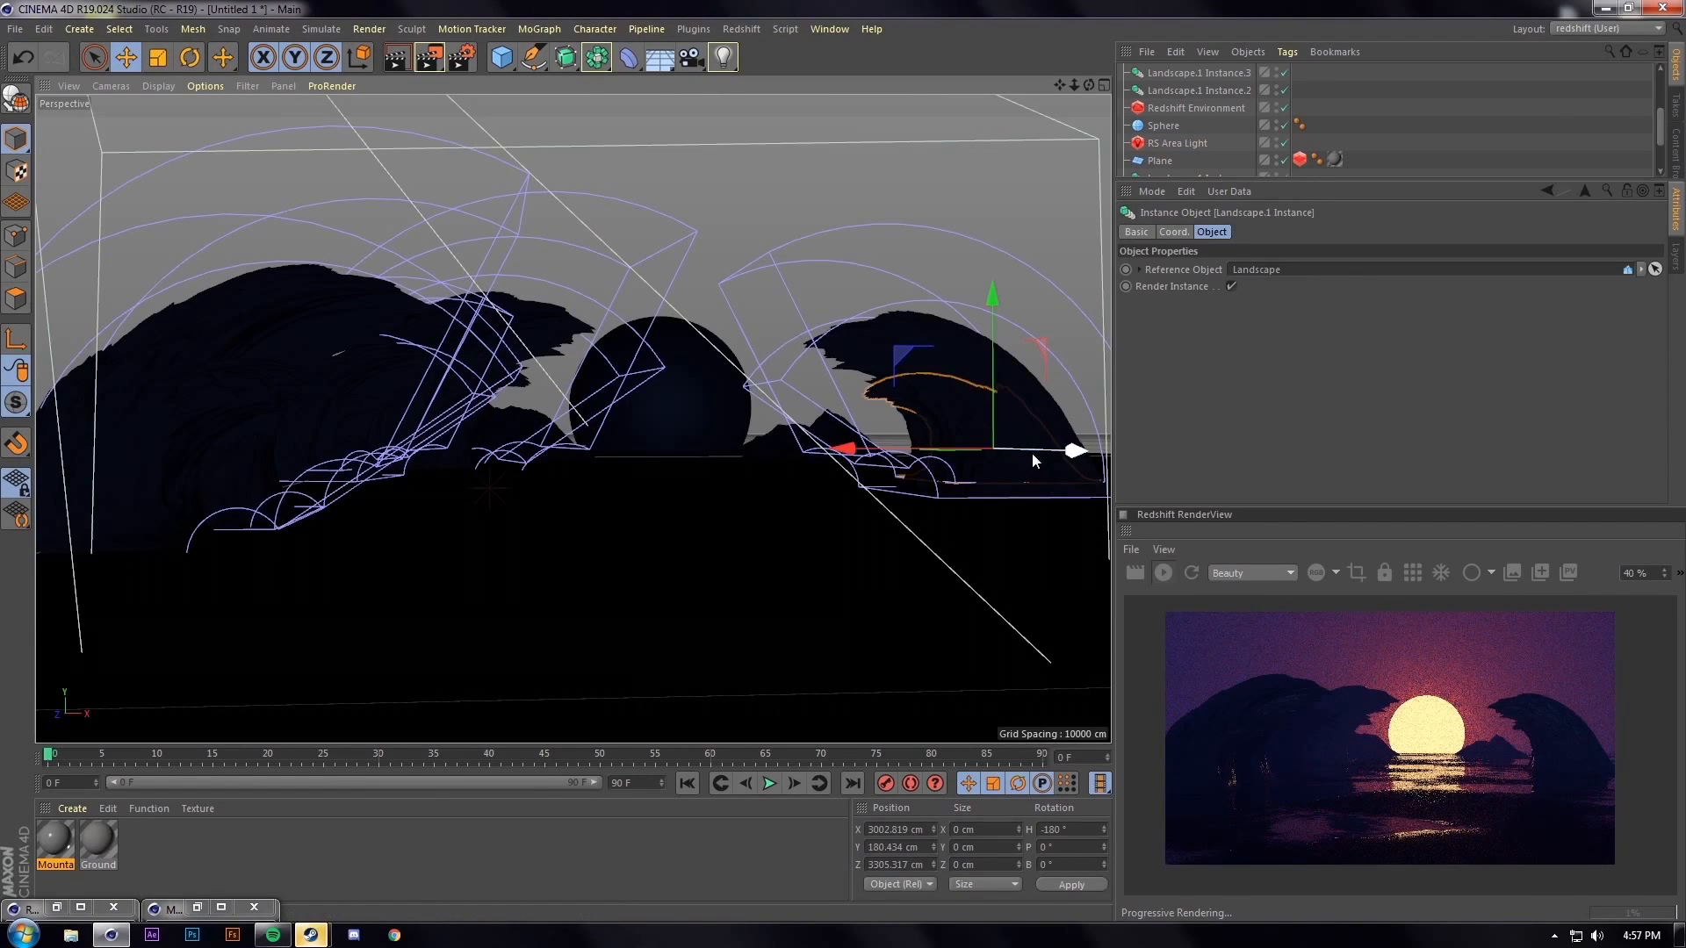
key("t")
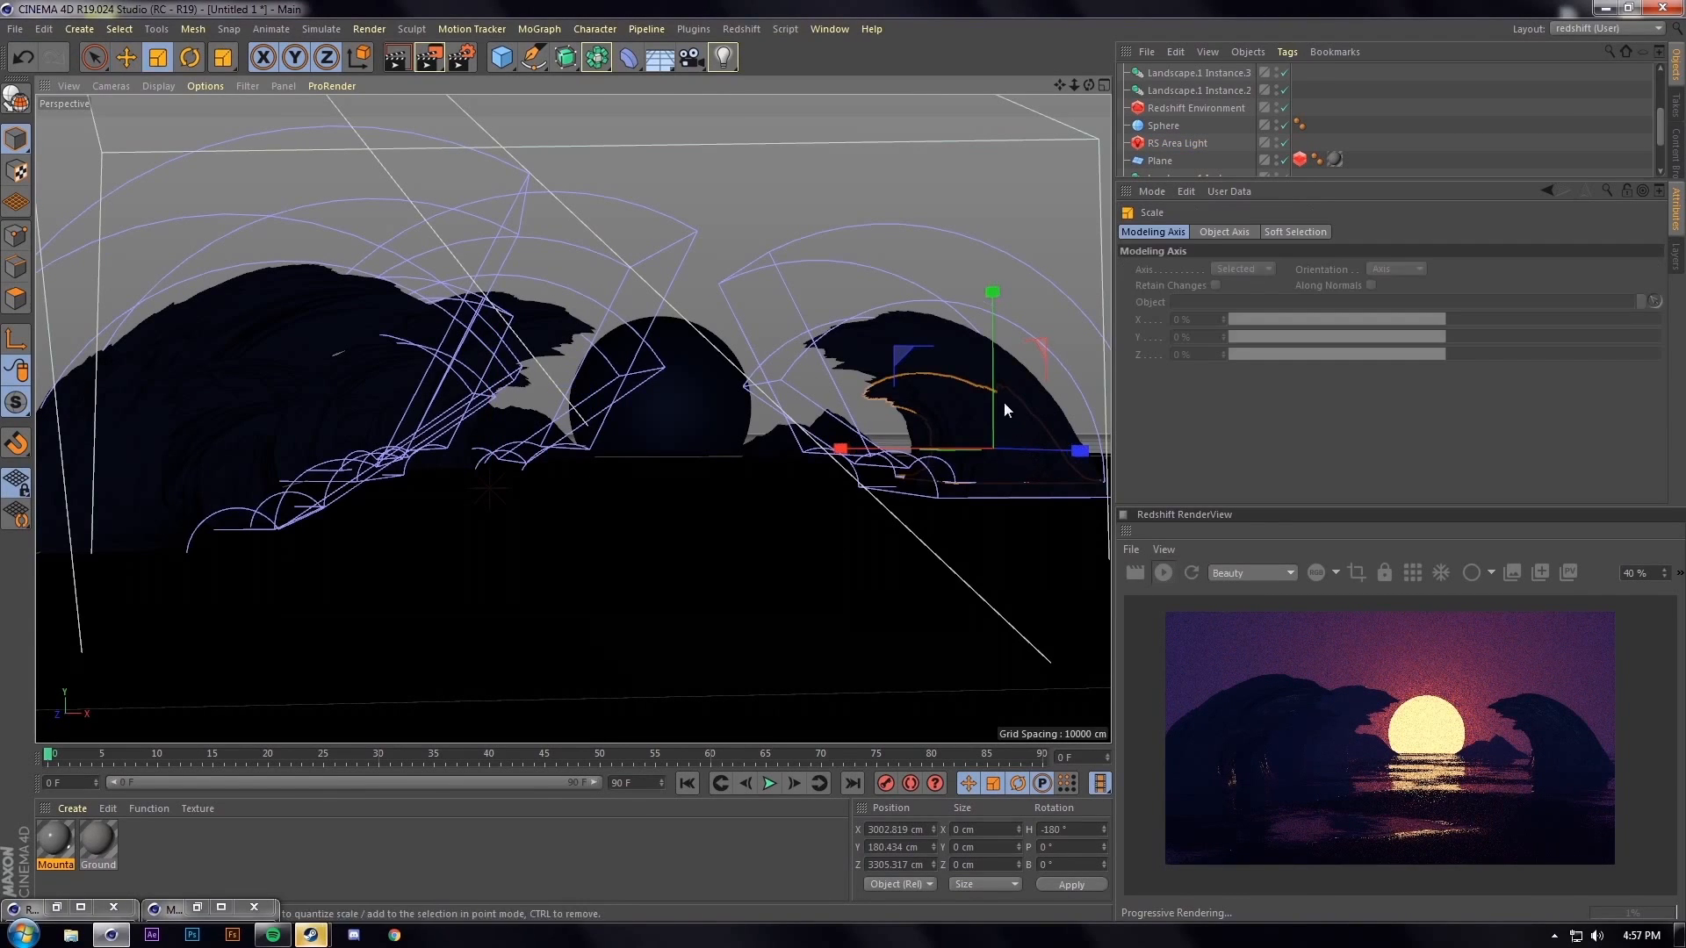
scroll(1185, 119, "down", 3)
left_click(1185, 118)
left_click(1178, 233)
left_click(1279, 272)
left_click(1279, 289)
type("2")
key("Return")
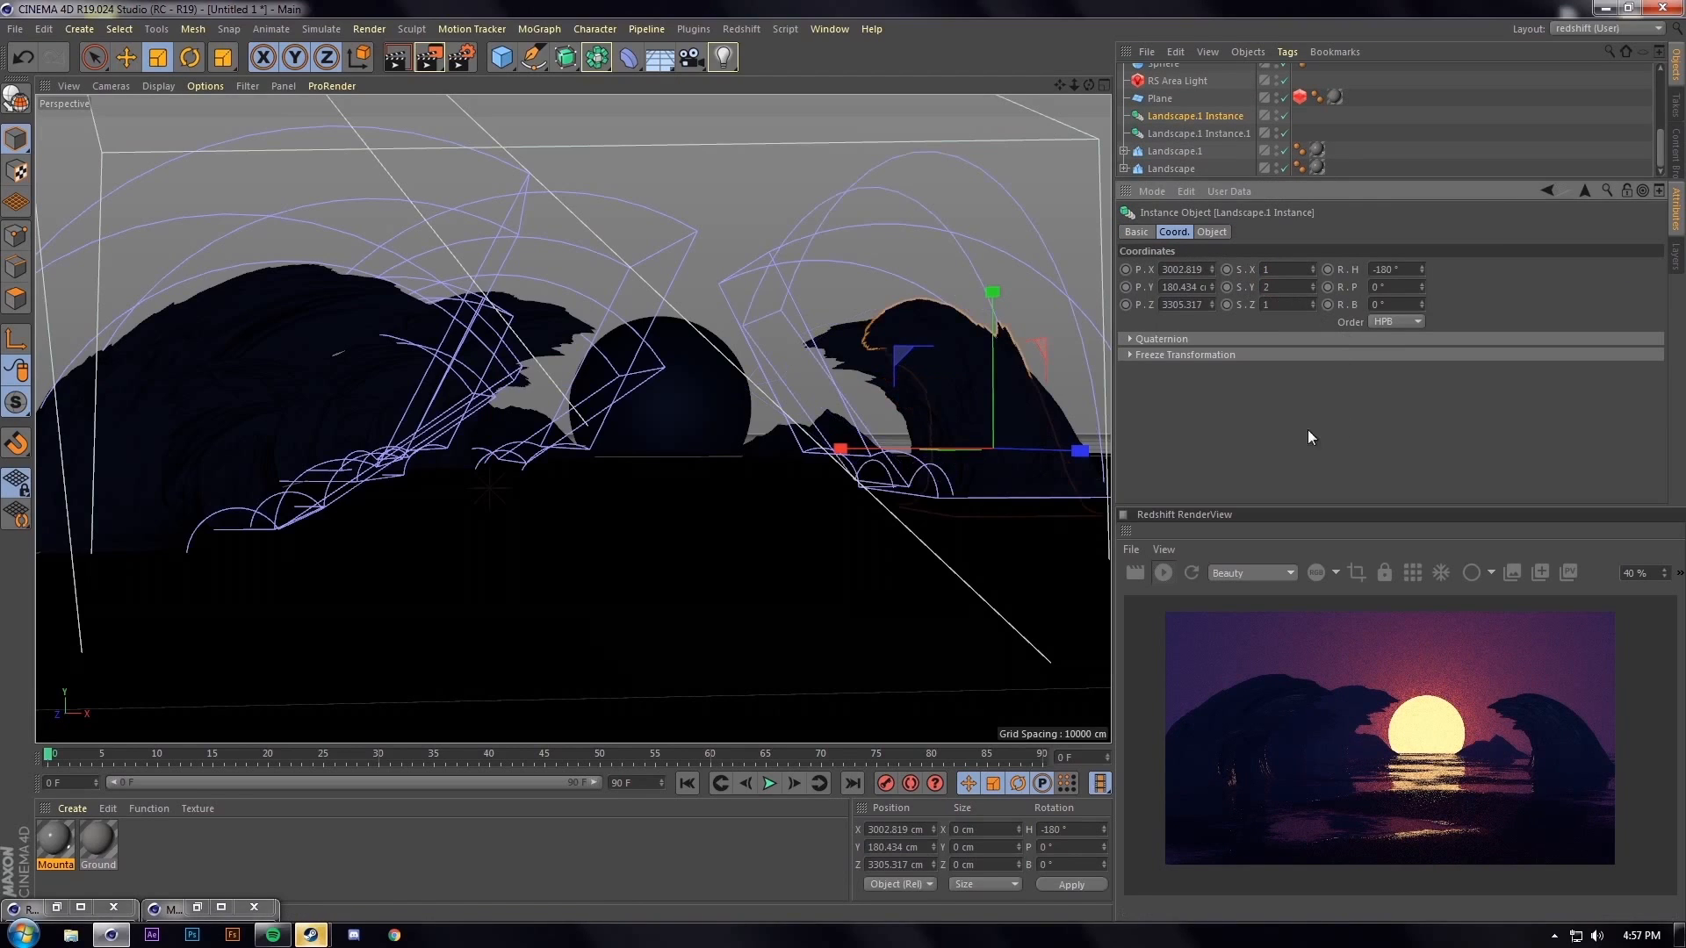
left_click(1278, 268)
type("2")
key("Return")
left_click(1275, 304)
type("2")
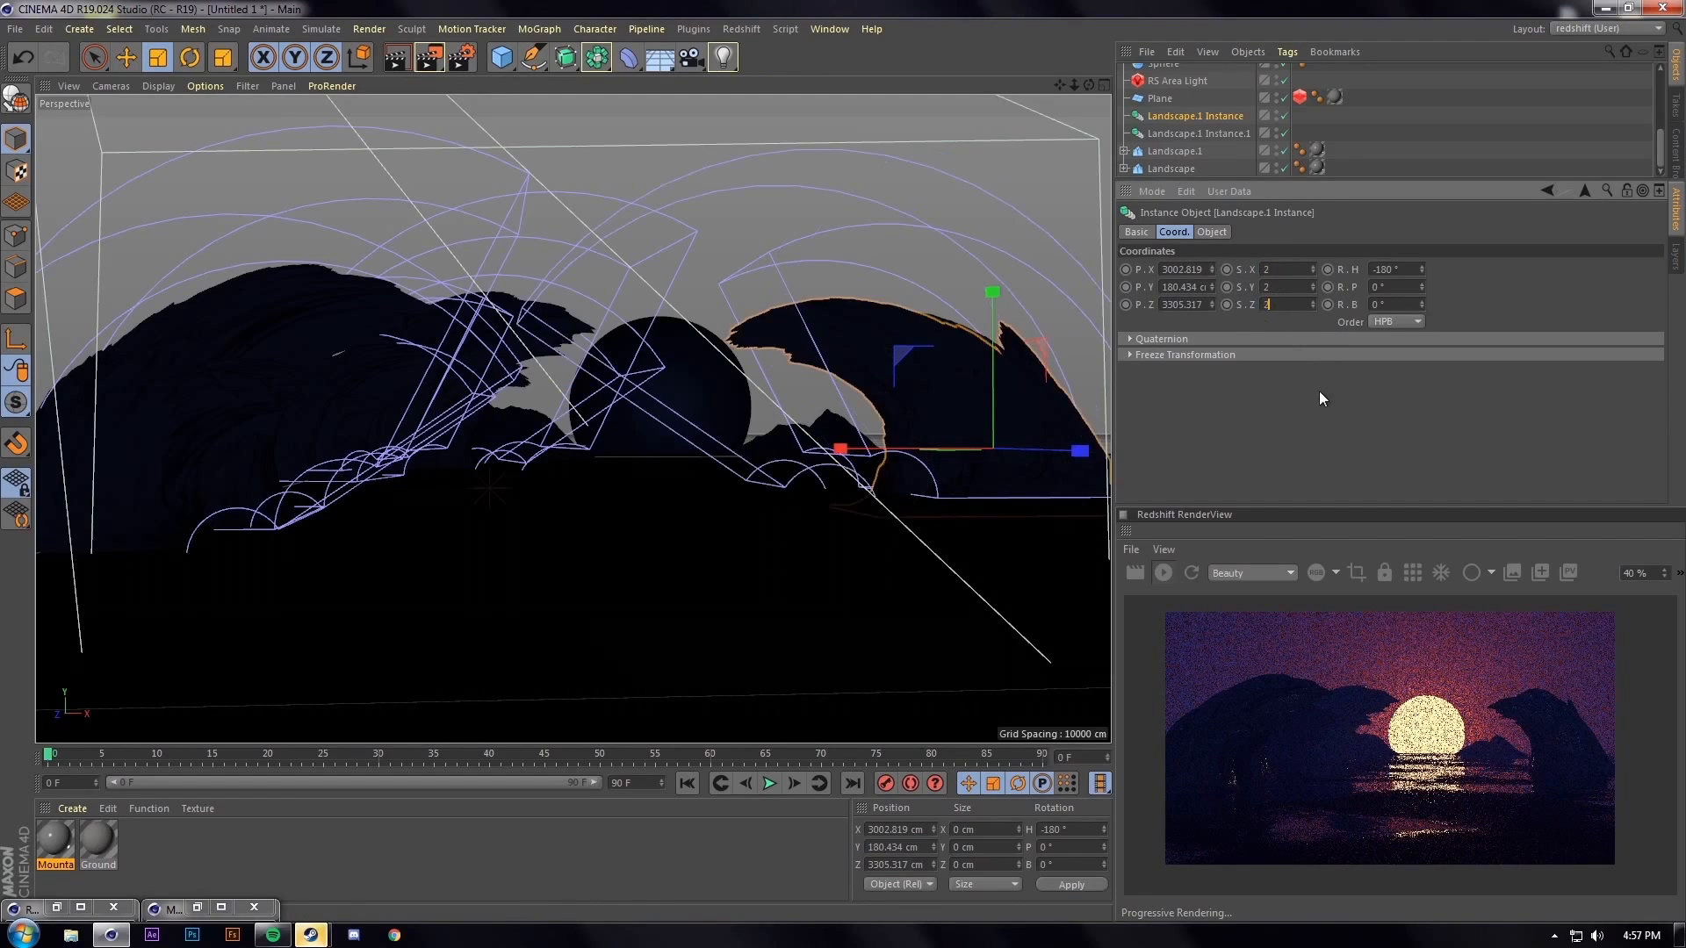
key("Return")
Move the instance further right and forward and raise its Y scale to 3
key("e")
left_click_drag(1010, 453, 1067, 467)
left_click(1220, 232)
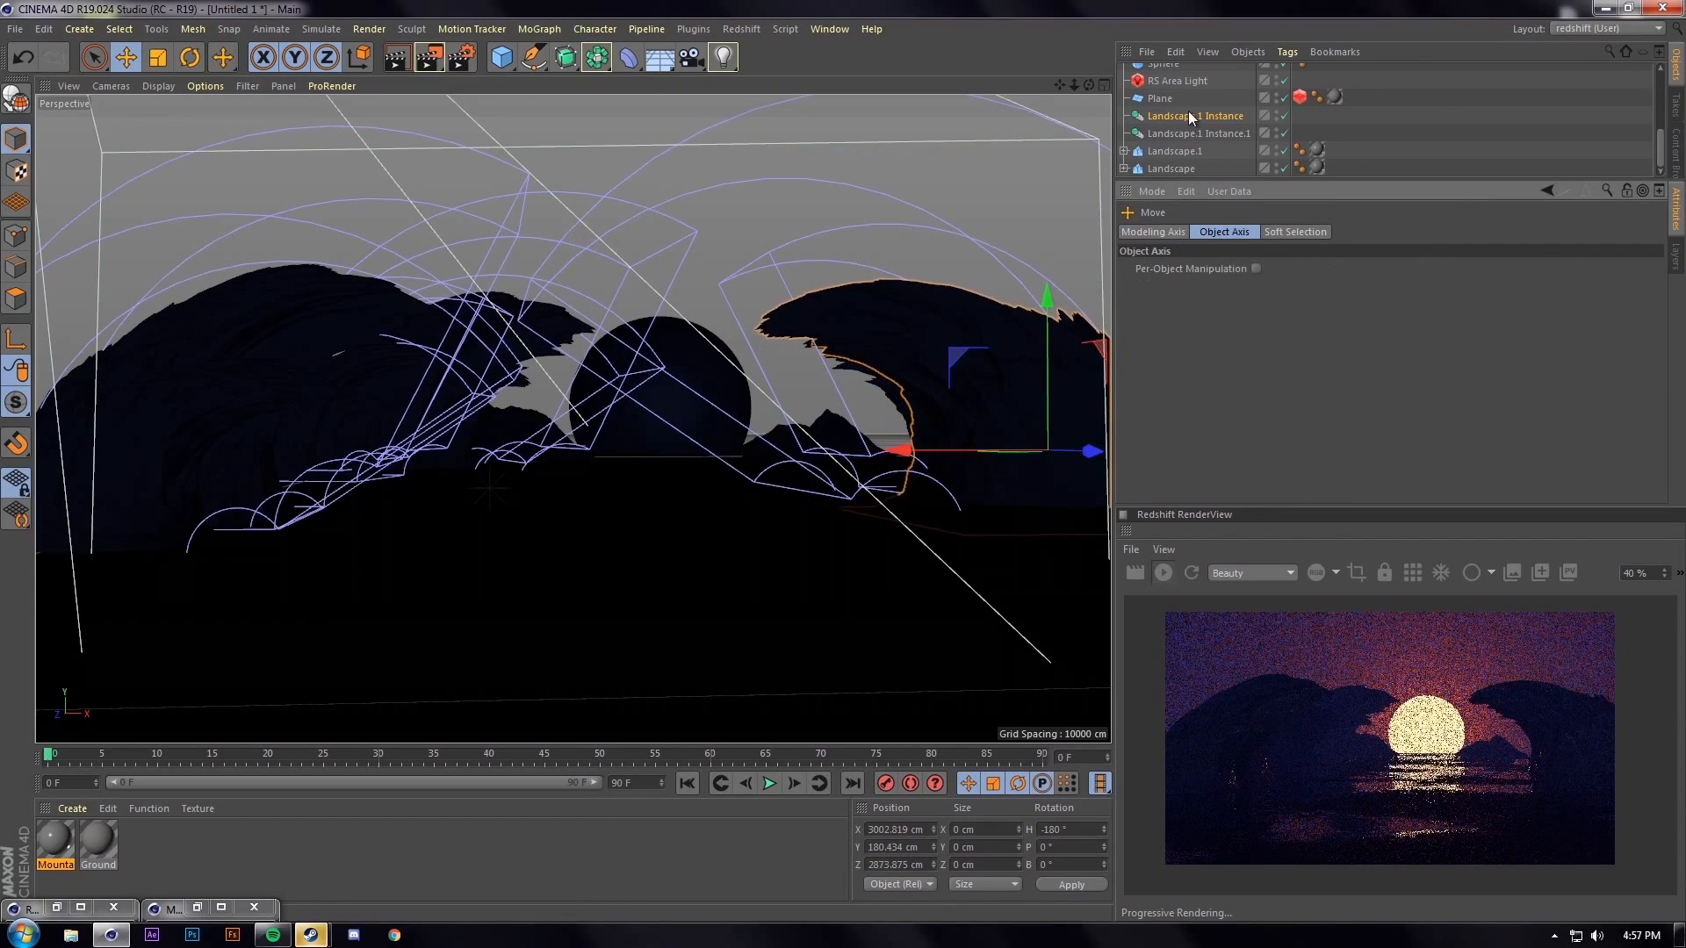
left_click(1188, 115)
left_click(1284, 288)
type("3")
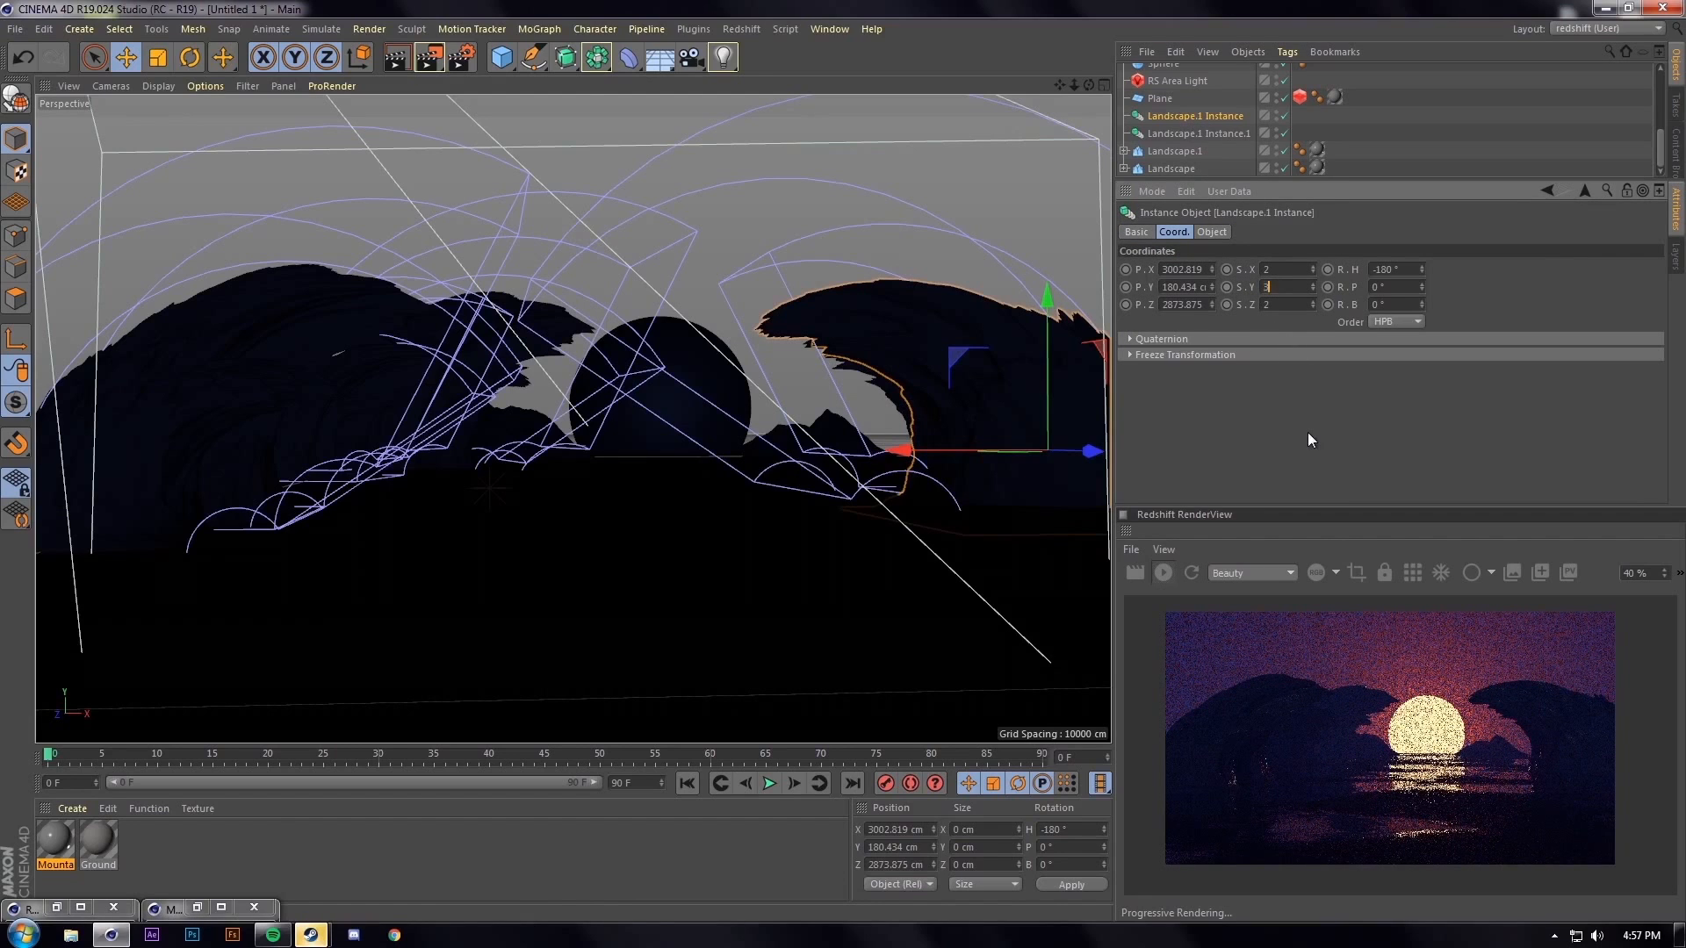
key("Return")
left_click_drag(1062, 453, 1010, 455)
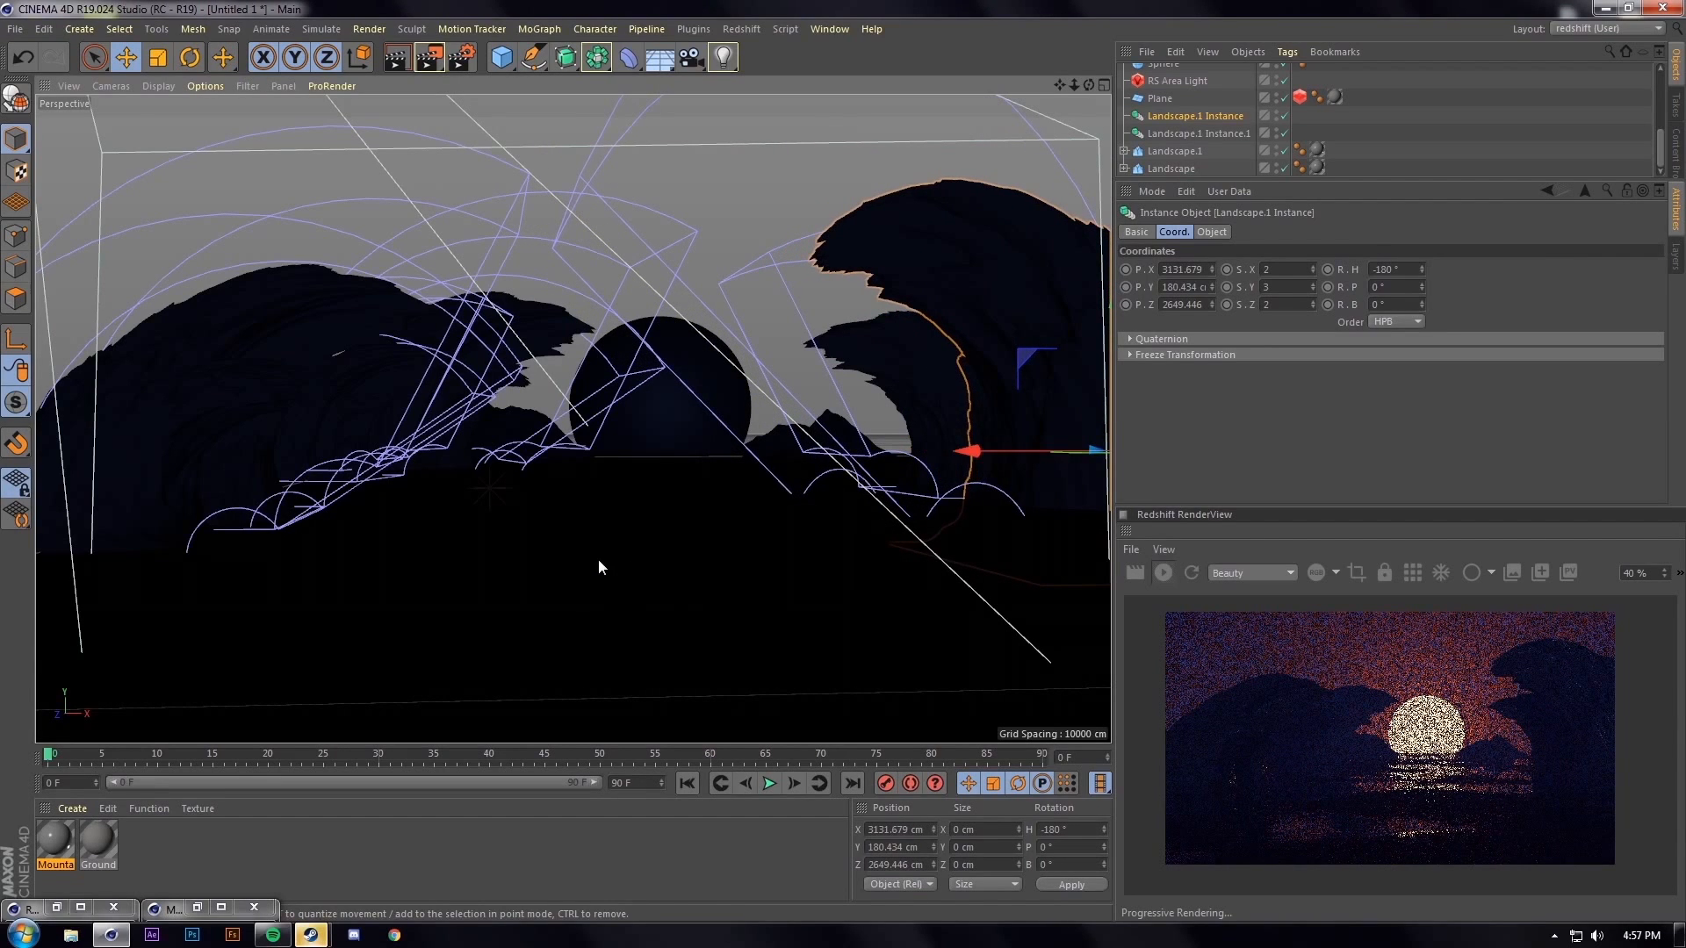
left_click_drag(599, 552, 607, 555, "alt")
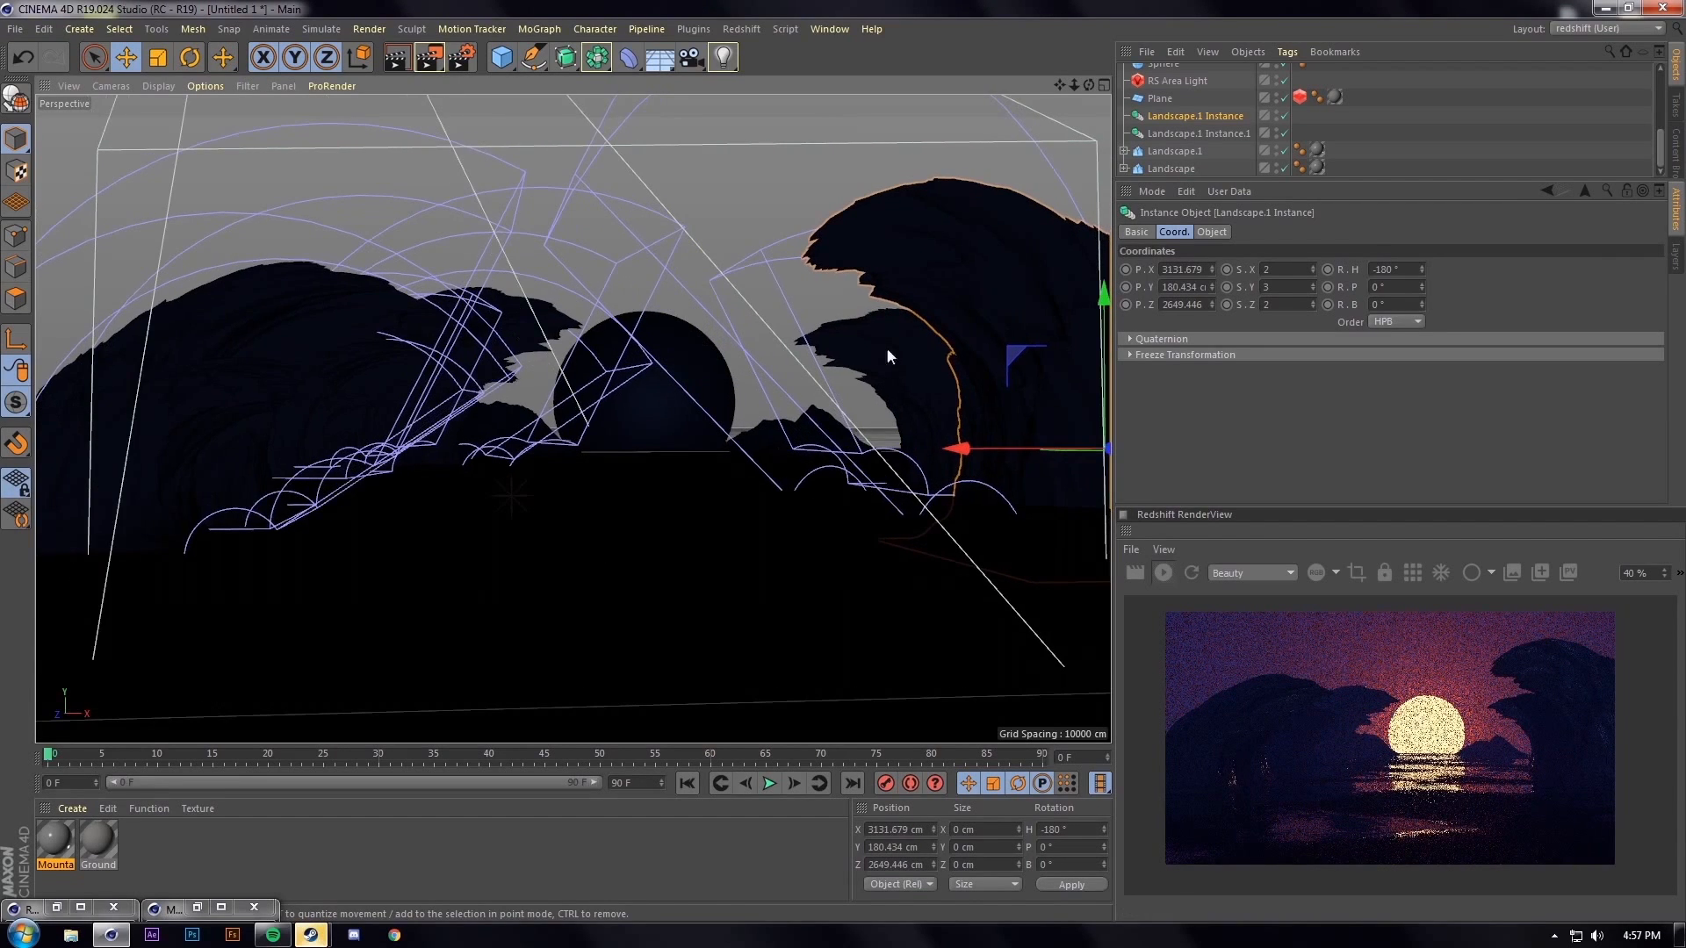
middle_click(1386, 151)
scroll(1385, 149, "up", 4)
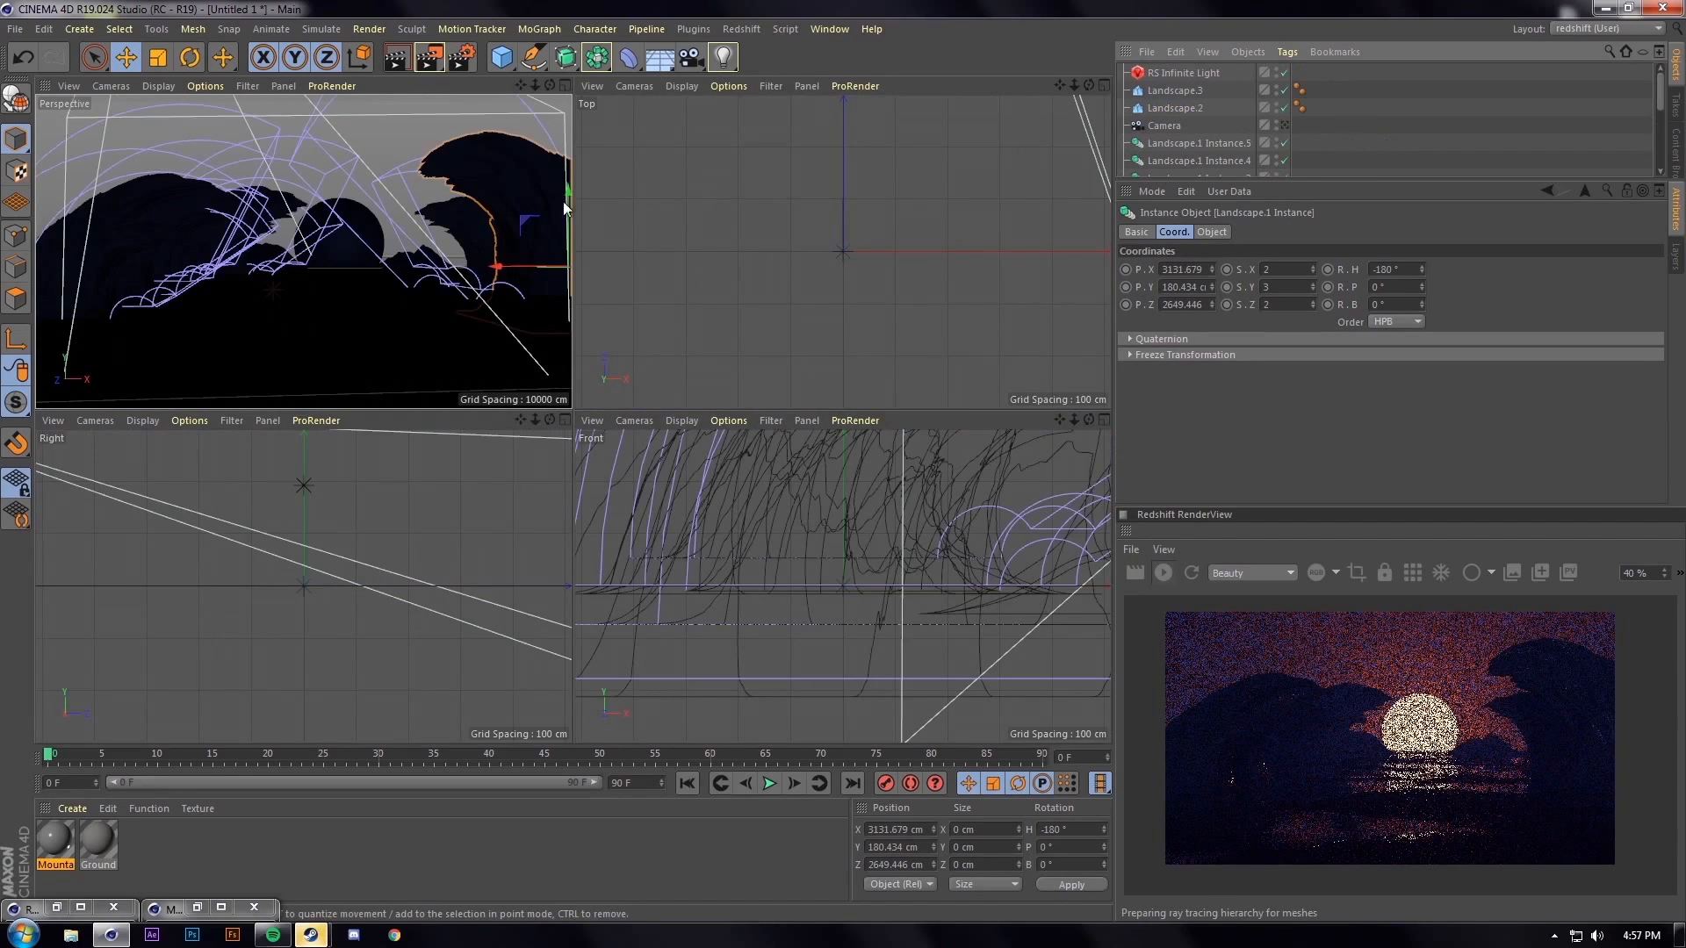
Return to the single Perspective view, look through the scene camera, and tweak its angle slightly
middle_click(558, 207)
left_click(1284, 125)
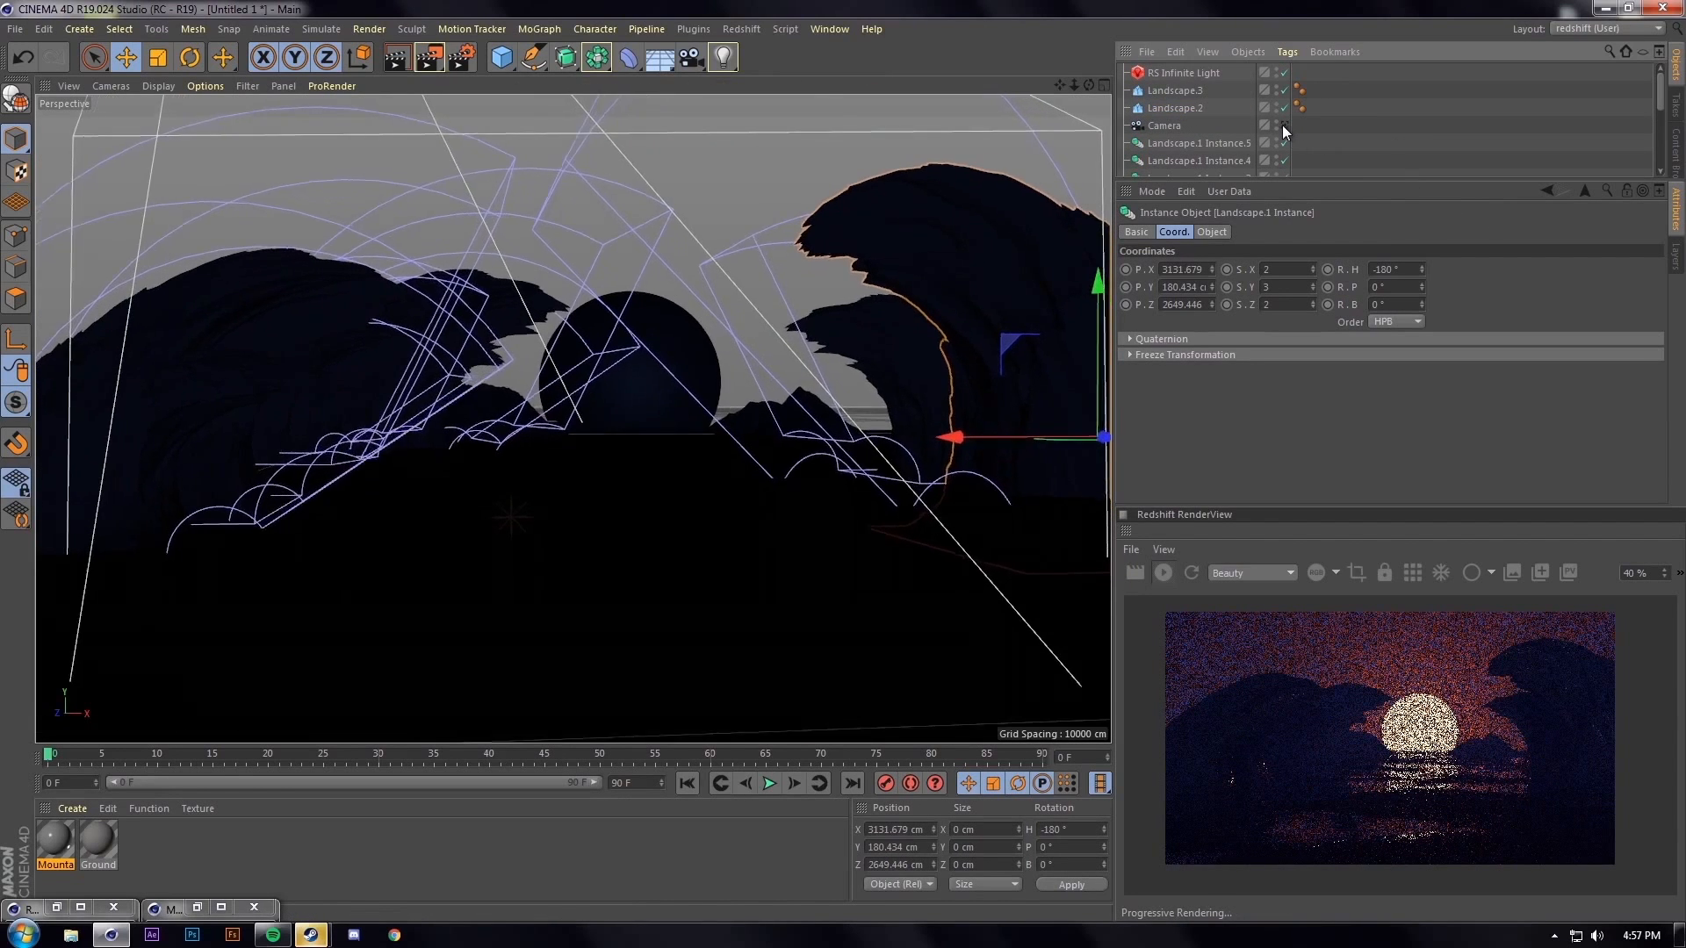
left_click_drag(574, 508, 563, 507, "alt")
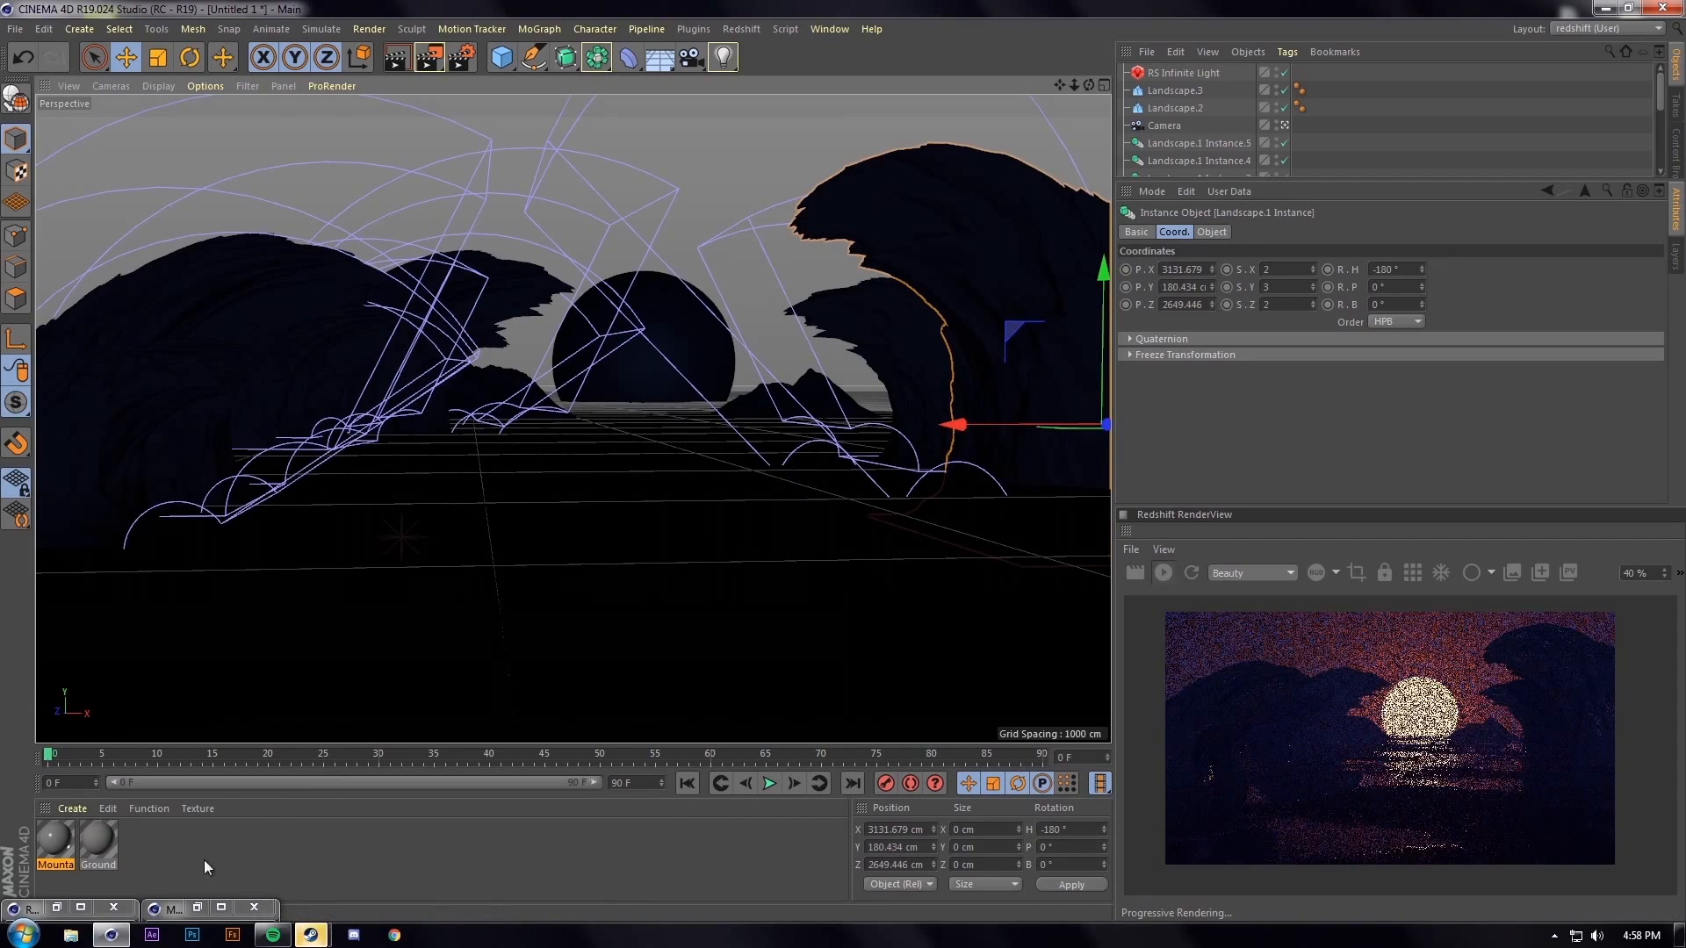
Open the Mountain material's shader graph and rearrange its Output and RS Material nodes
double_click(55, 839)
left_click(613, 181)
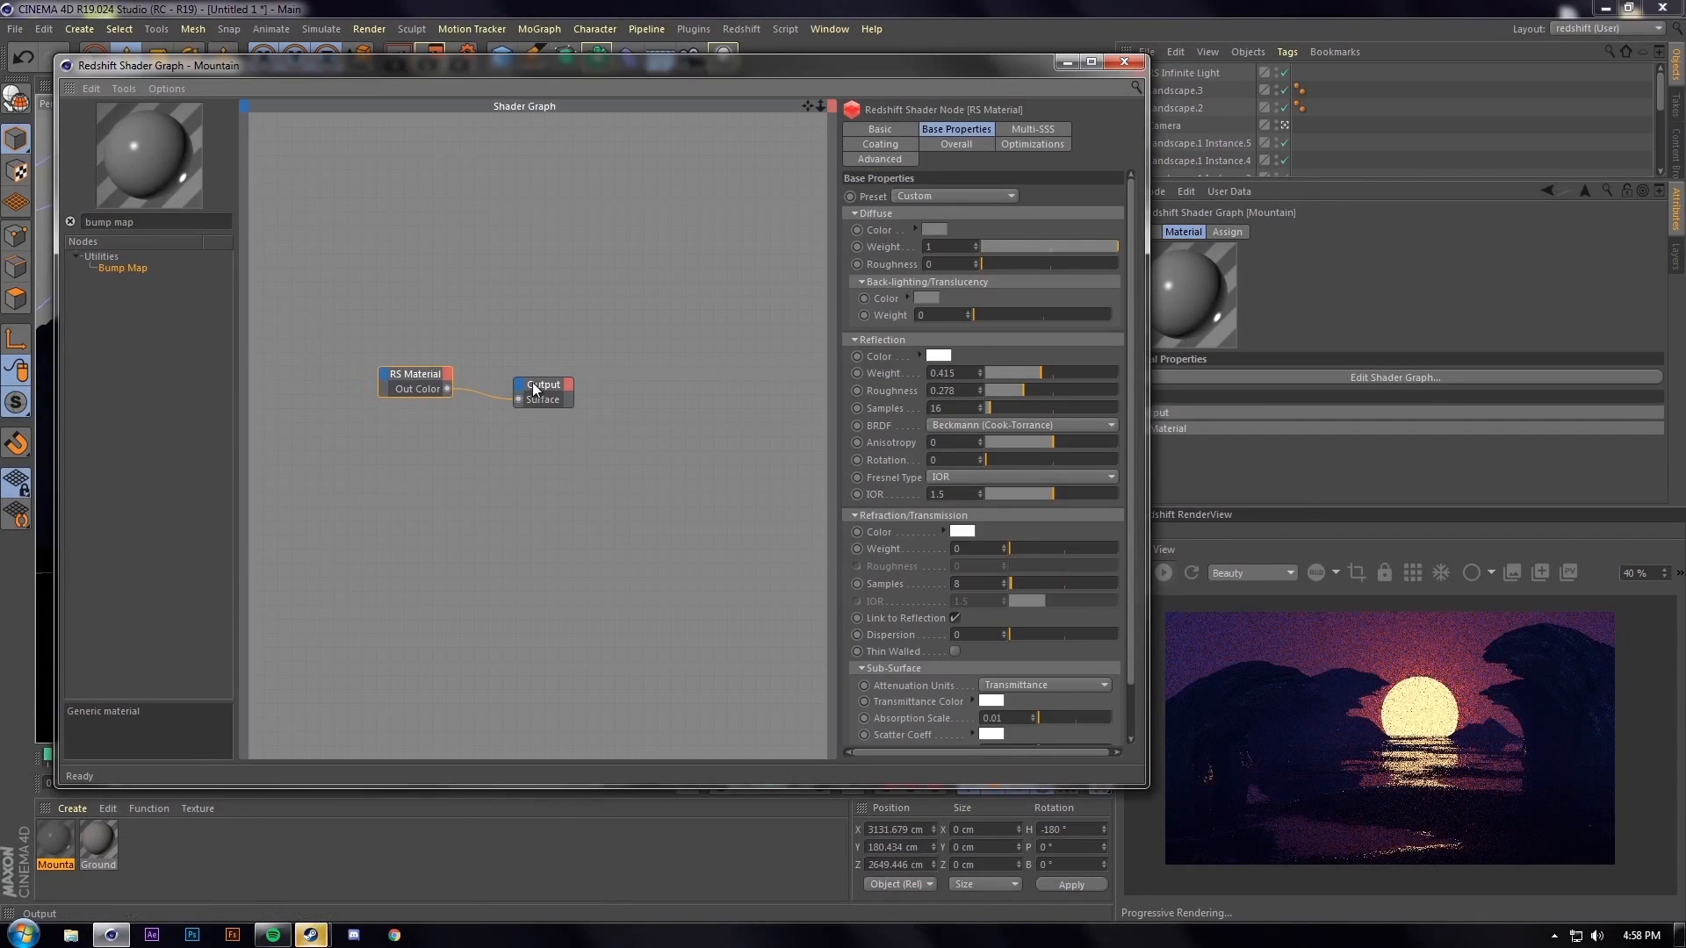
left_click_drag(530, 385, 579, 383)
left_click(384, 375)
left_click(392, 298)
left_click(413, 376)
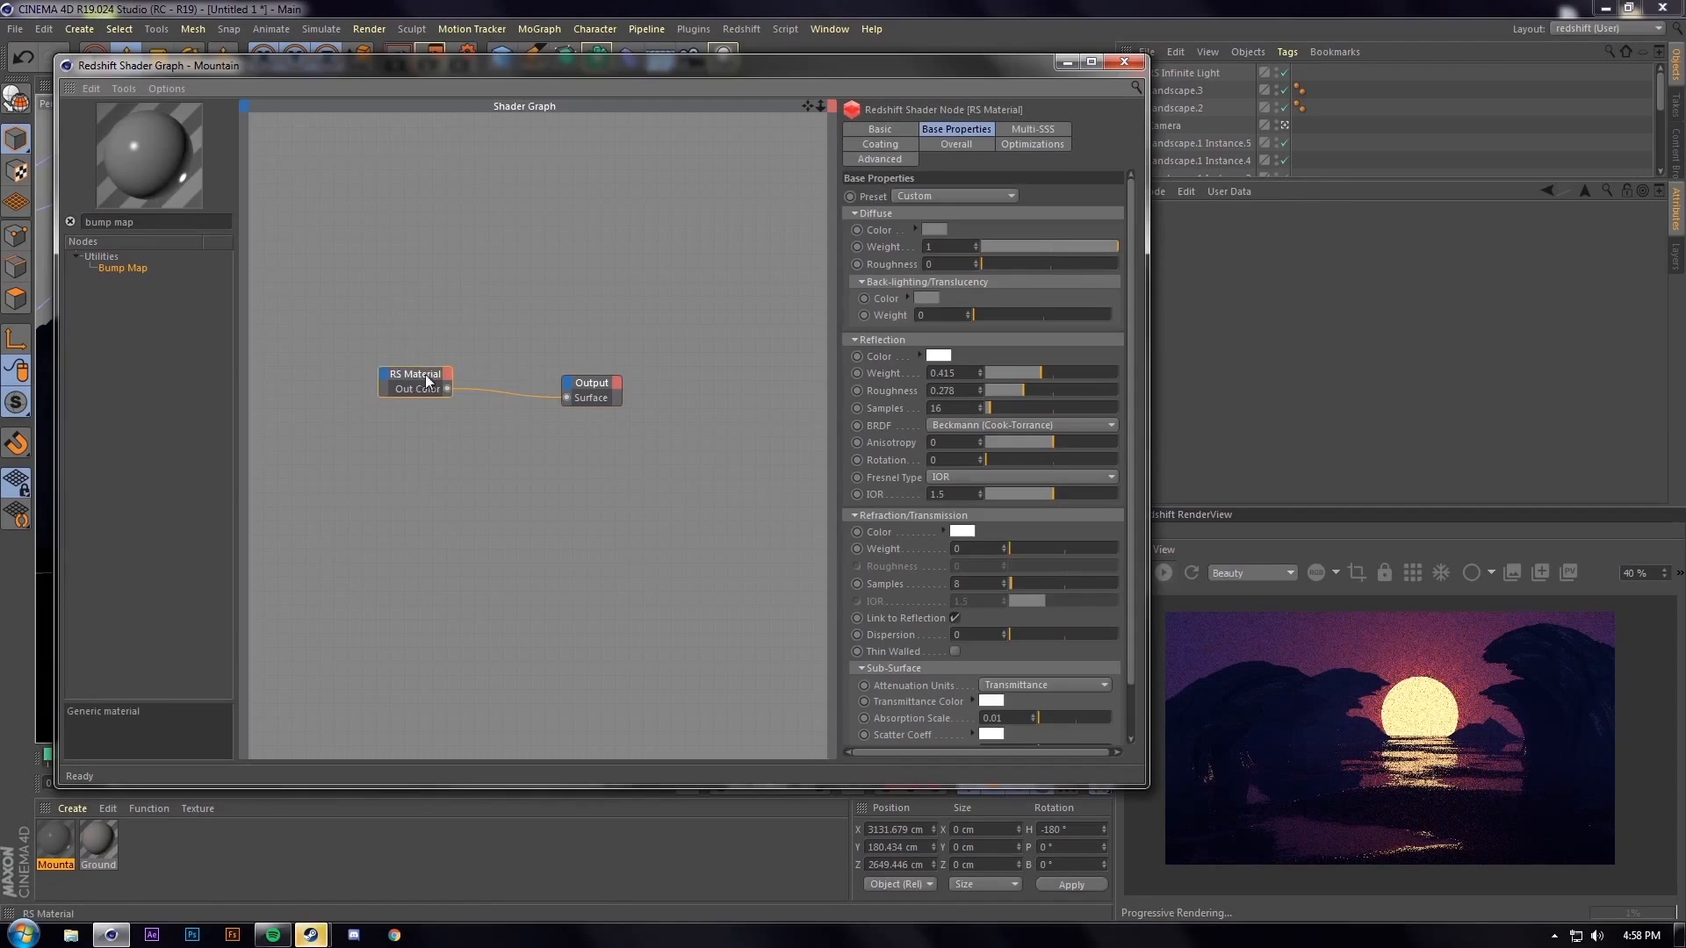
left_click_drag(412, 376, 472, 365)
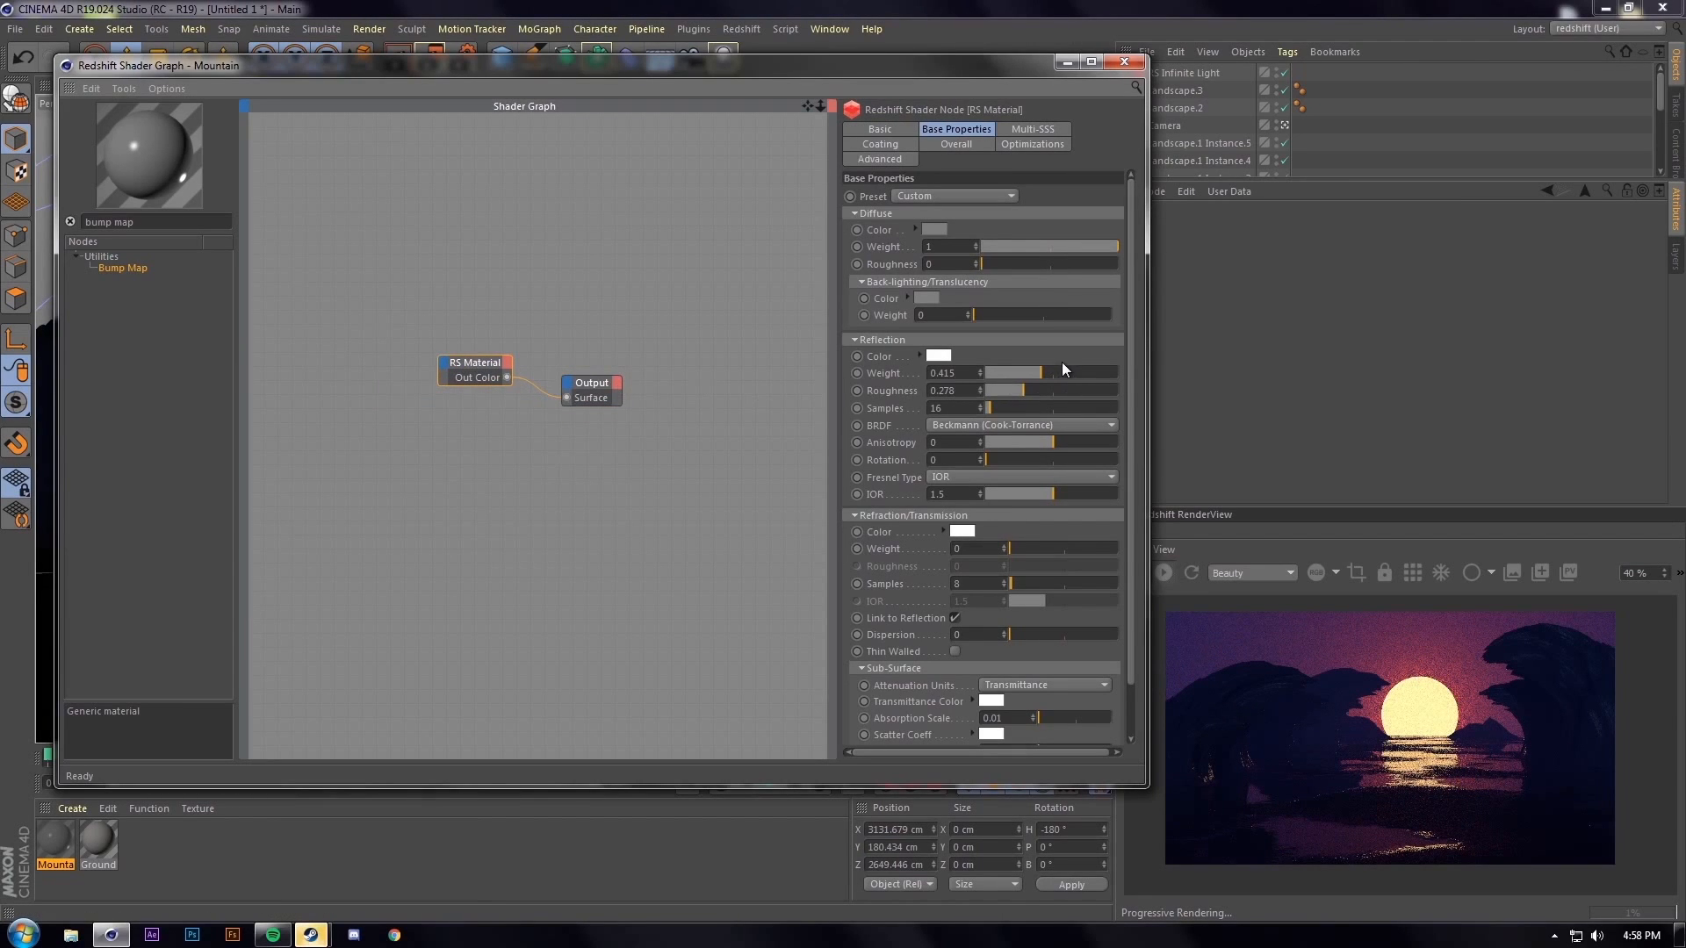
left_click(1124, 61)
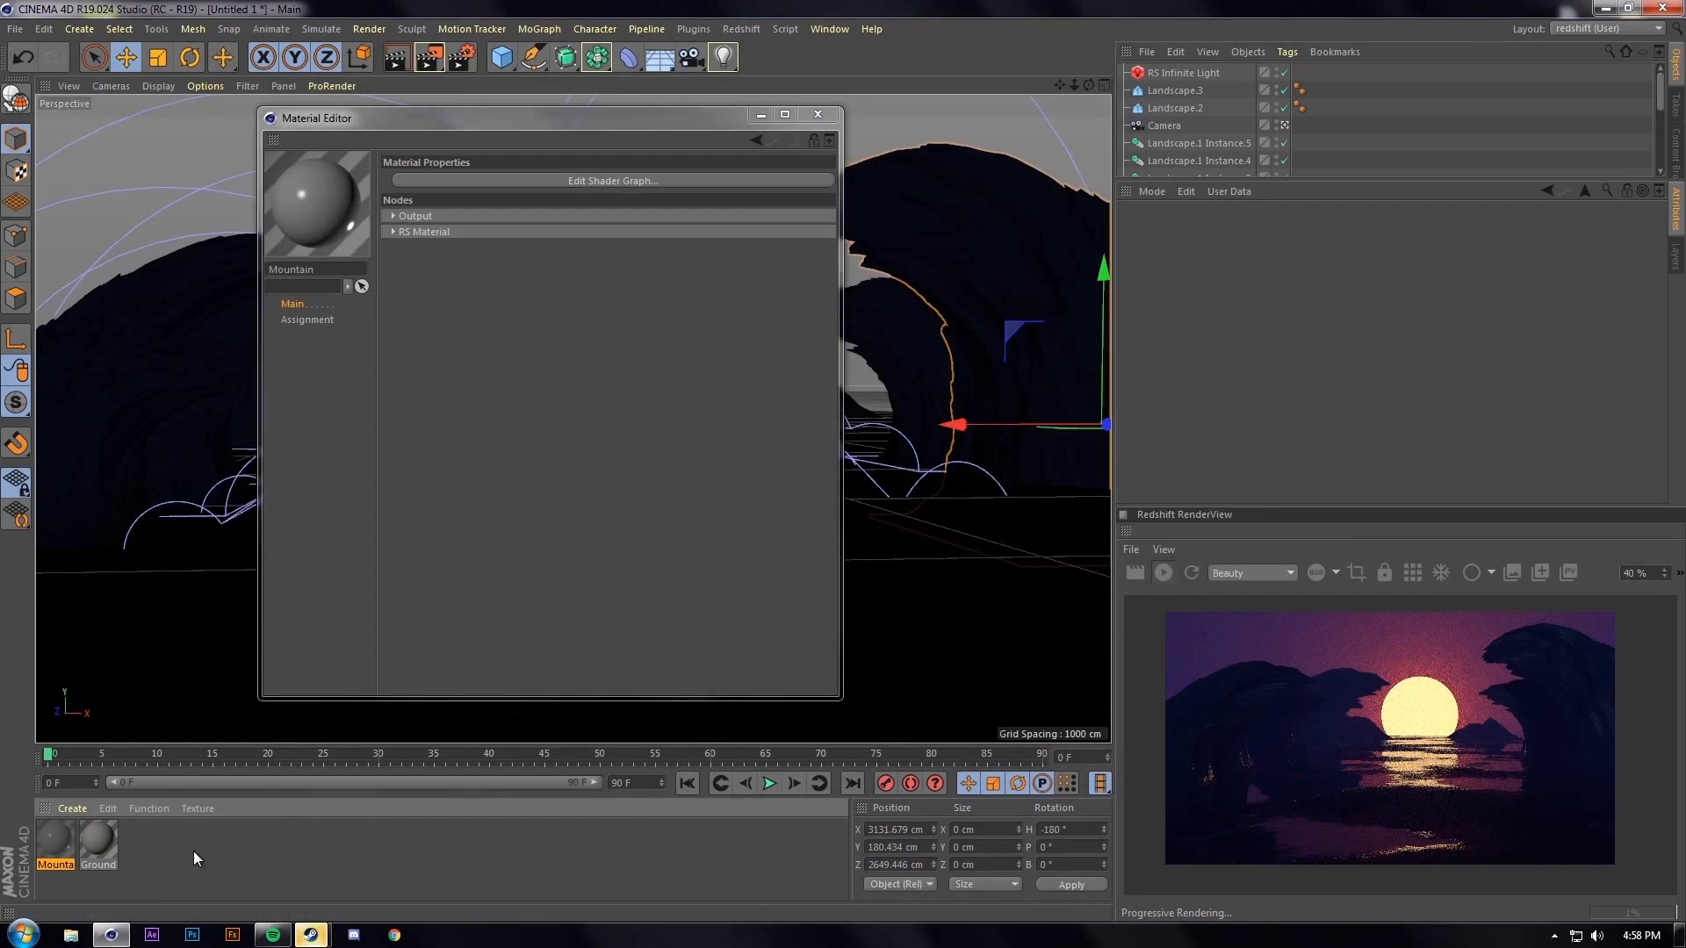
Open the Ground material's shader graph and inspect its second RS Material node
left_click(113, 834)
left_click(613, 180)
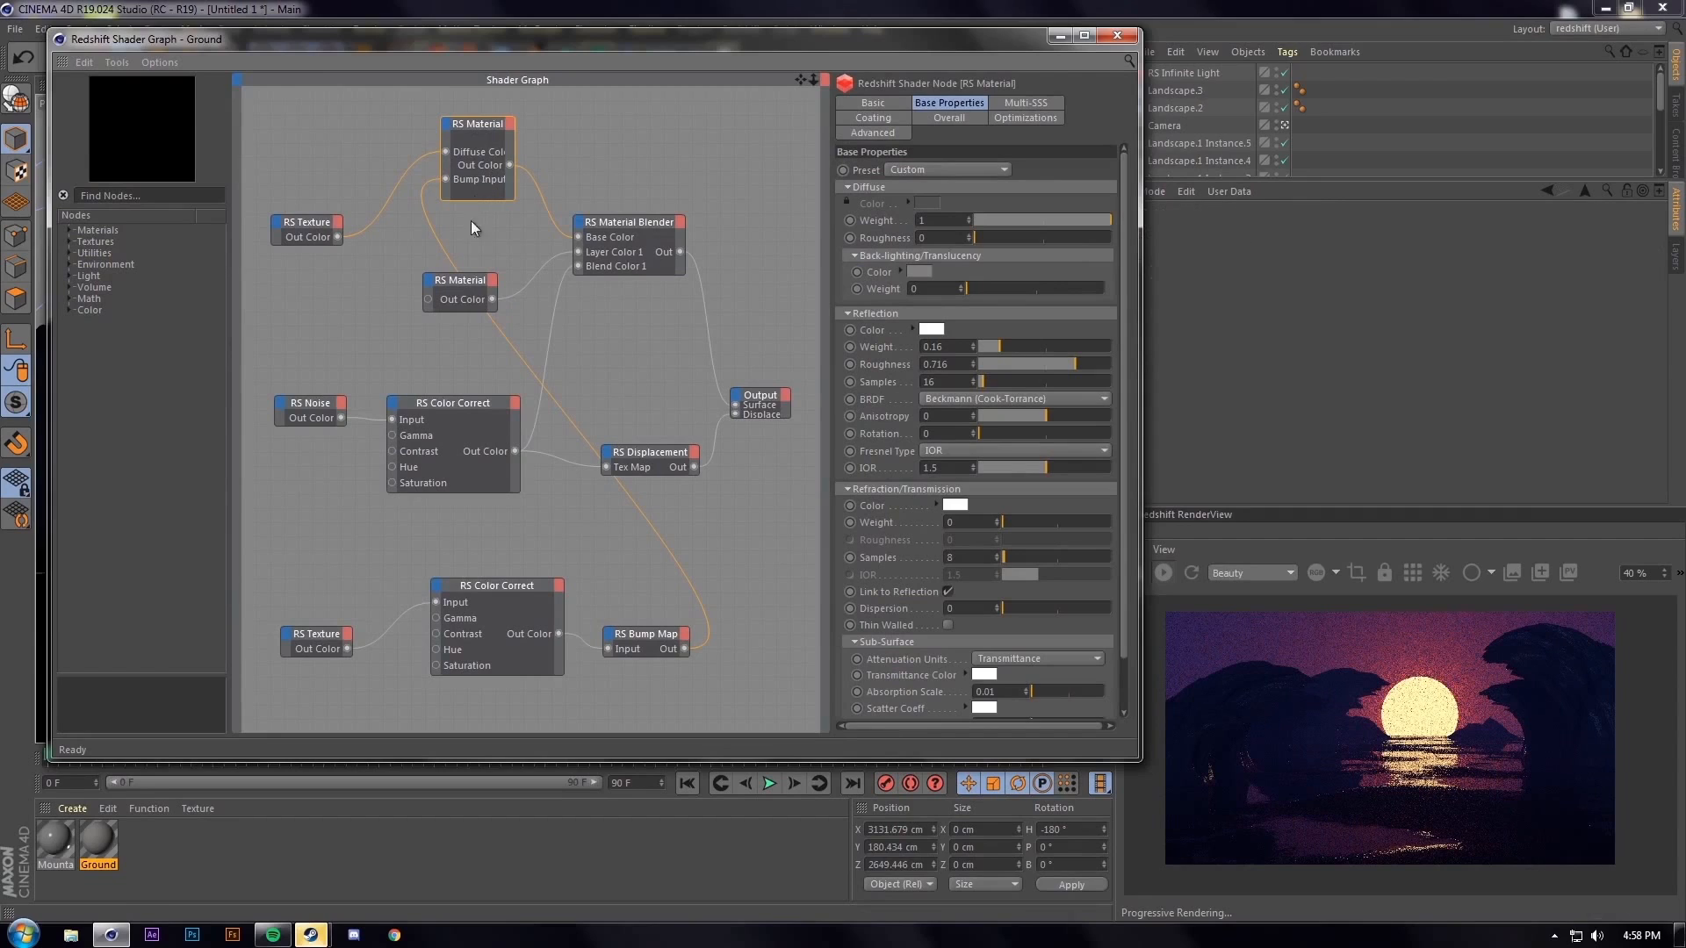
left_click(455, 294)
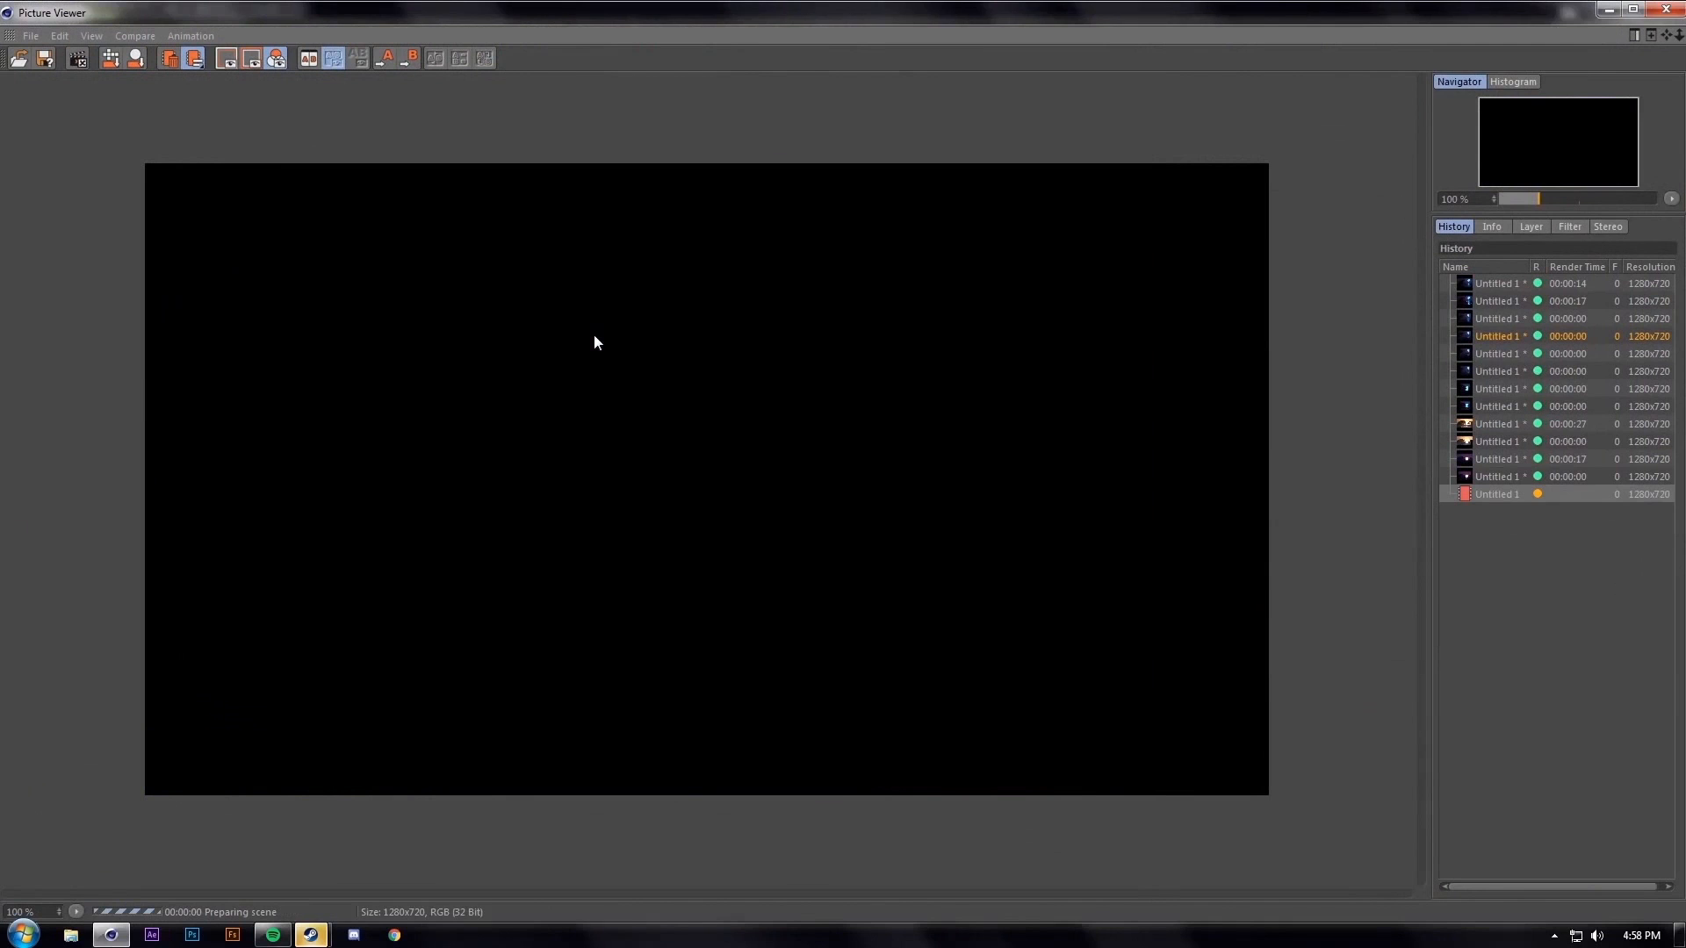
Switch between the previous and new renders in the History and zoom in to compare them
left_click(1514, 480)
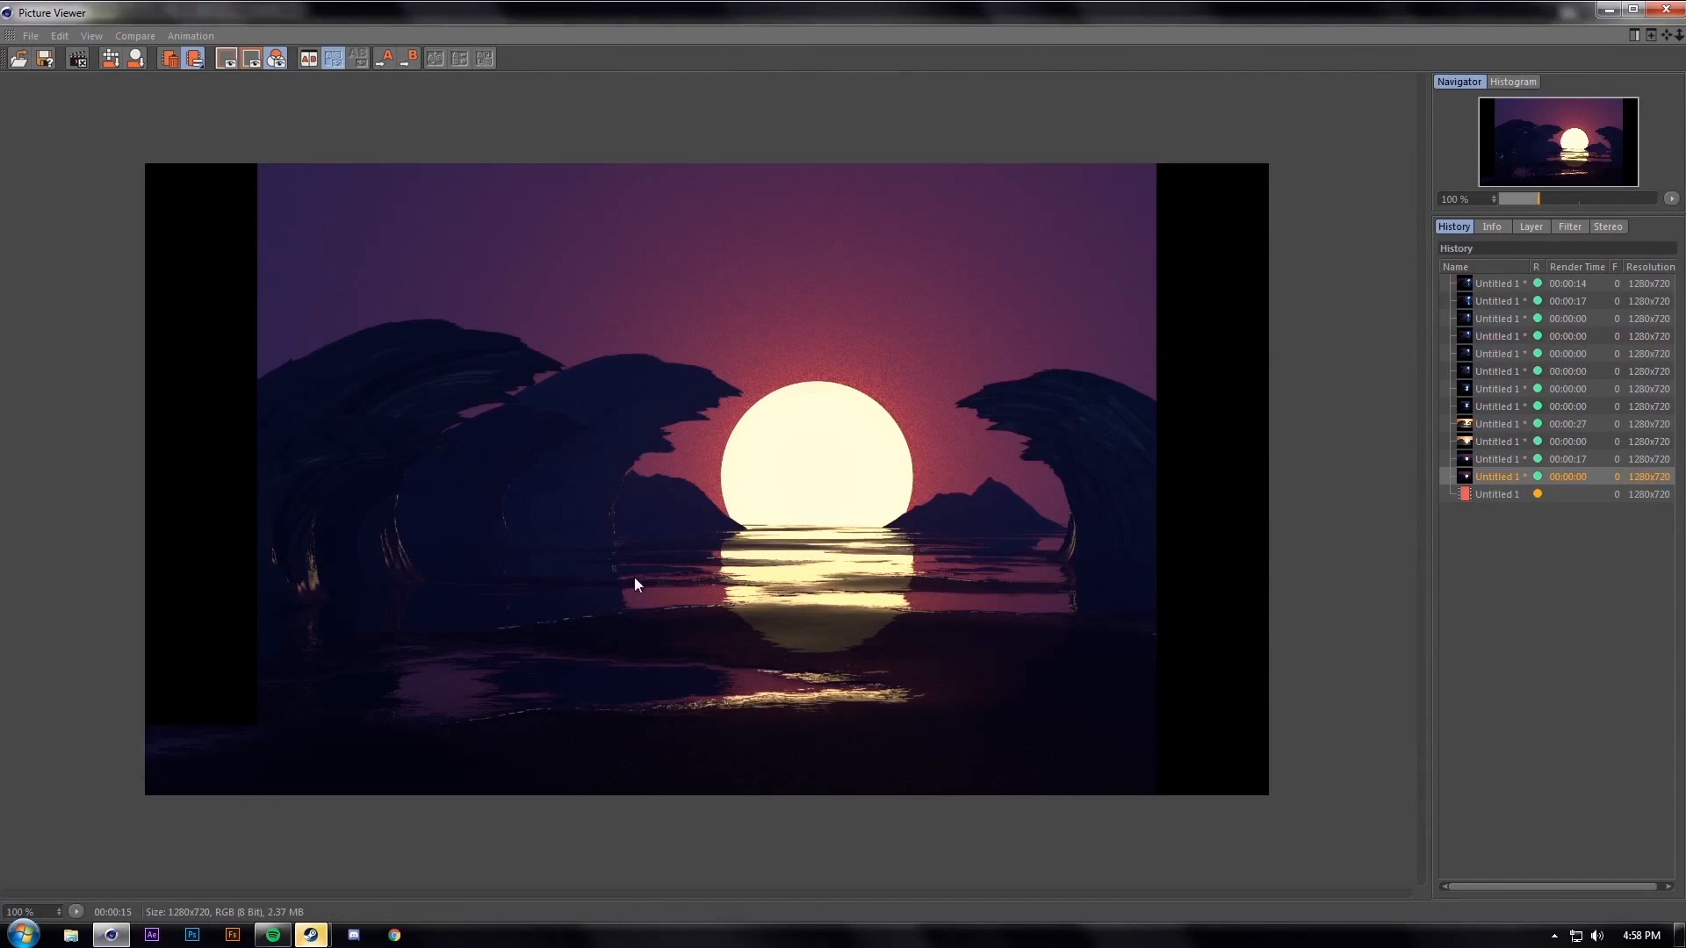
scroll(489, 677, "up", 2)
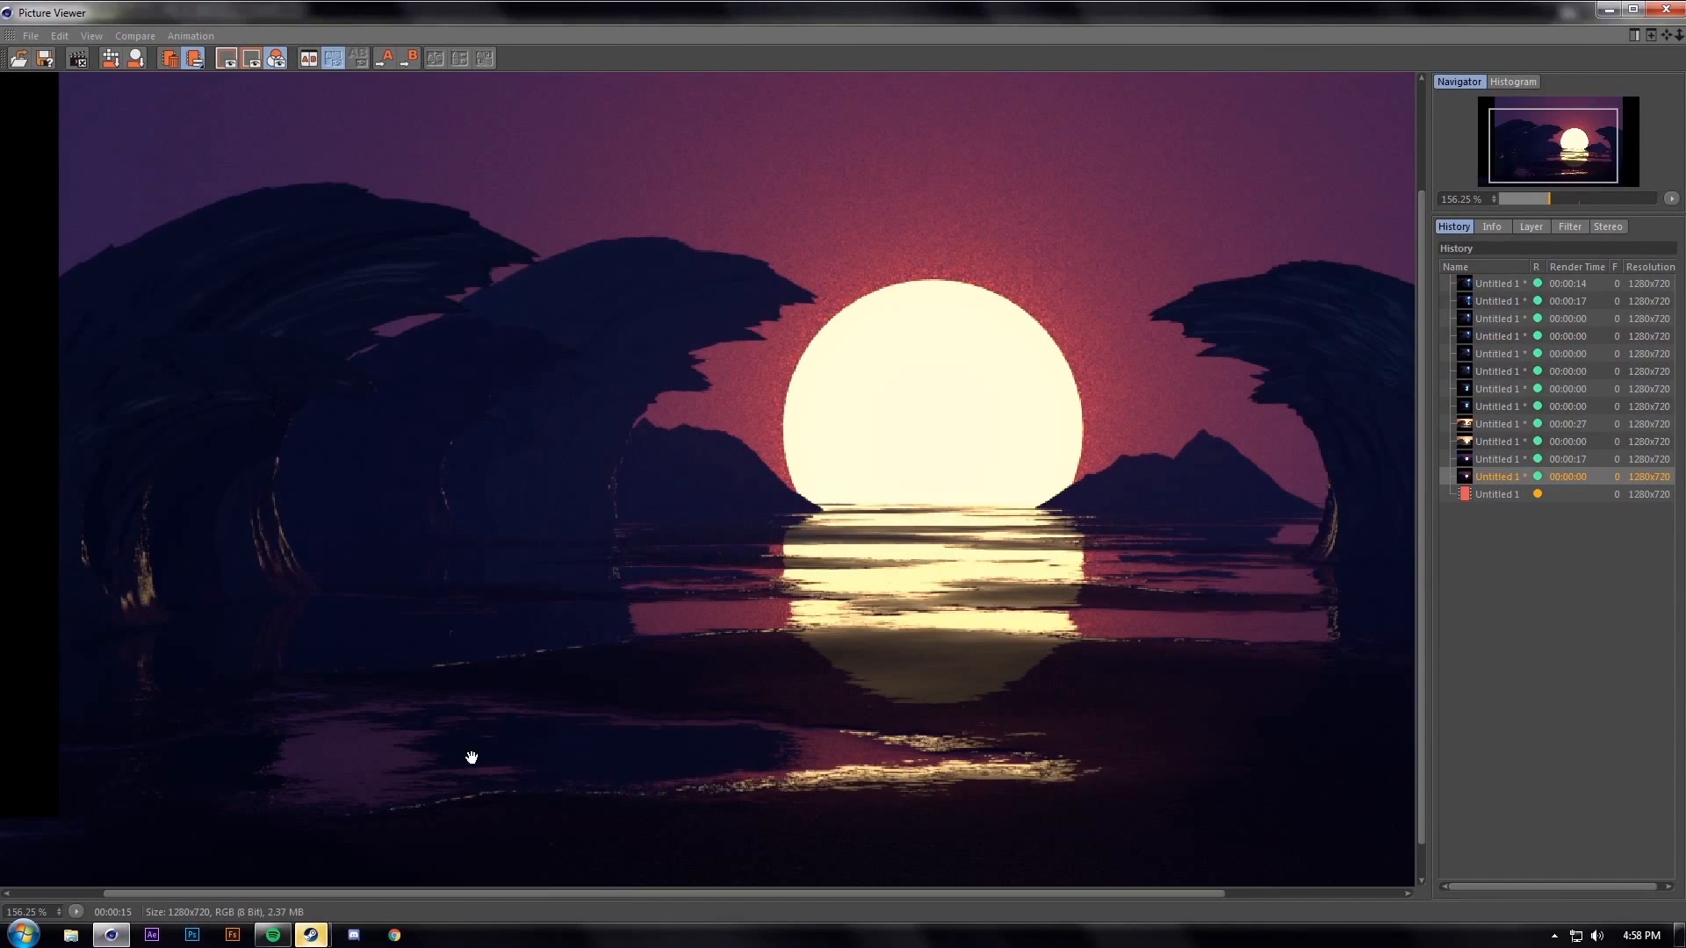
left_click(1503, 496)
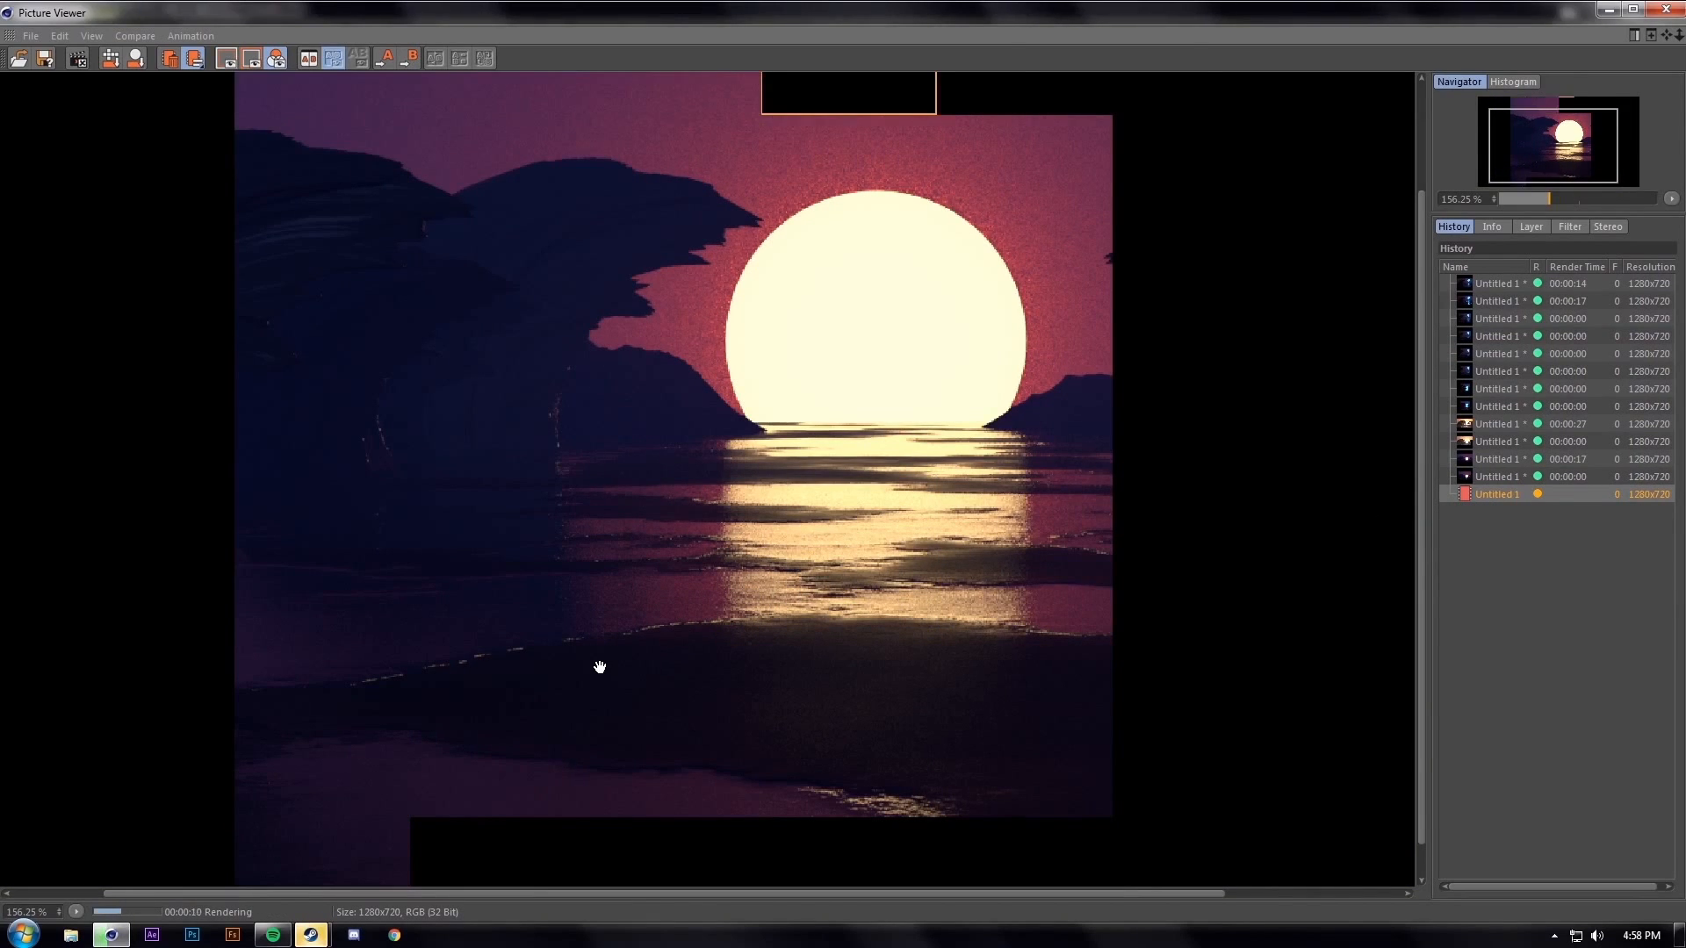
scroll(599, 667, "down", 1)
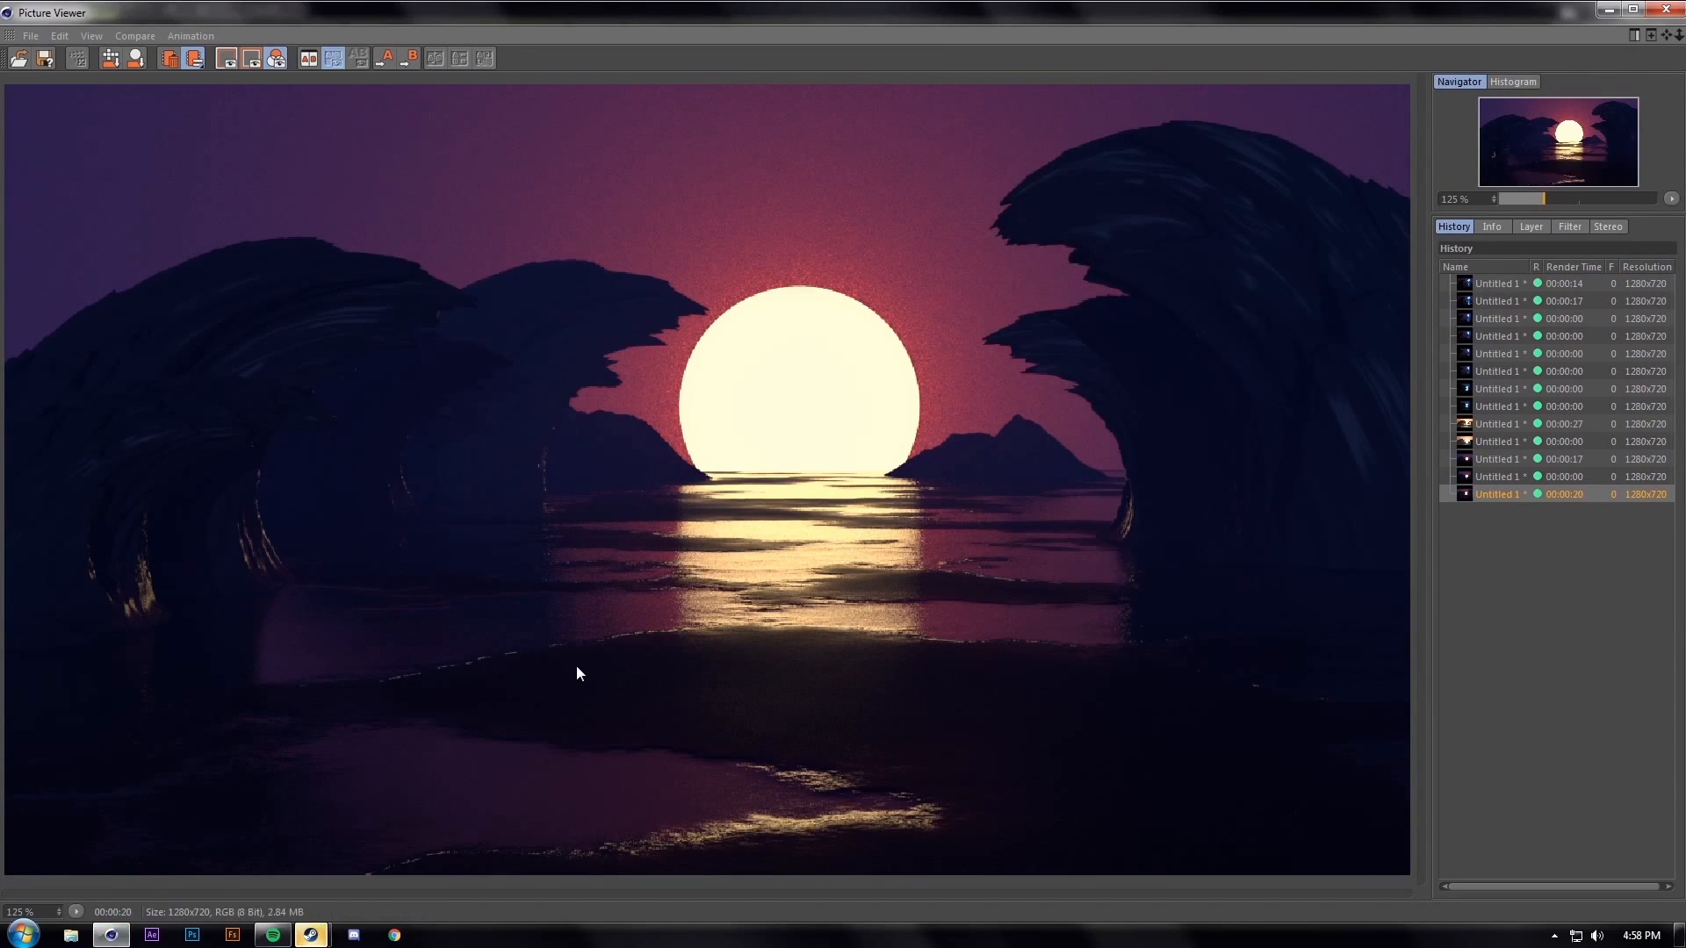
scroll(602, 627, "down", 2)
scroll(602, 627, "up", 2)
Close the Picture Viewer and Material Editor, then scroll the Object Manager to the Plane and Landscape rows
left_click(1665, 8)
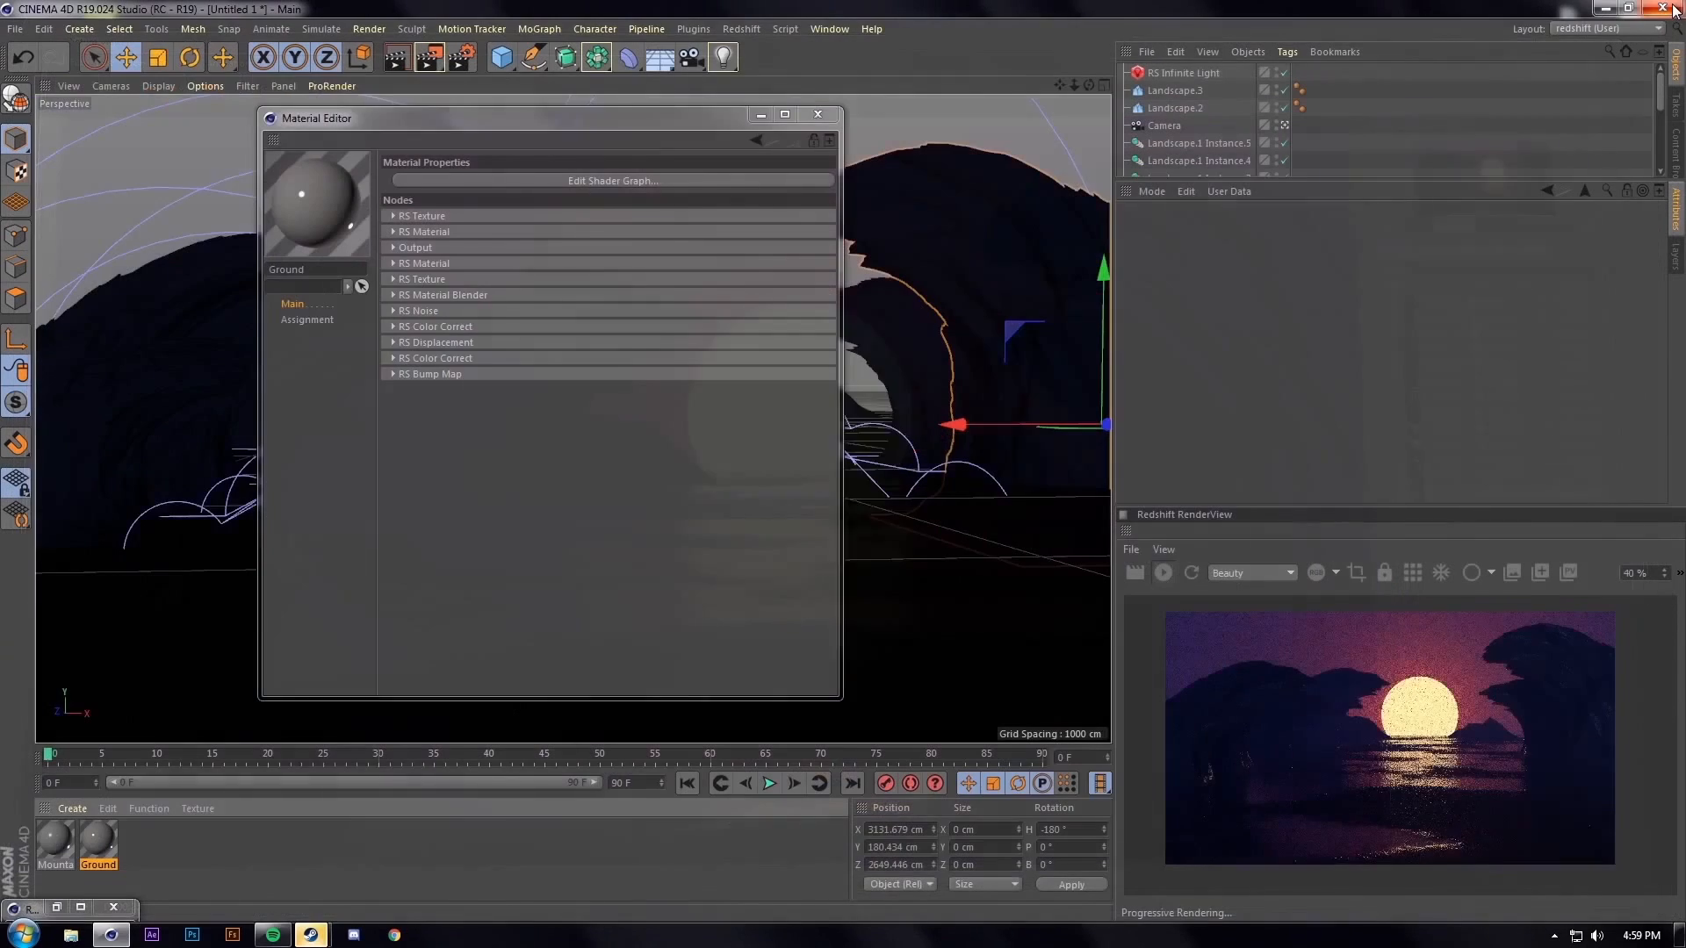
left_click(817, 114)
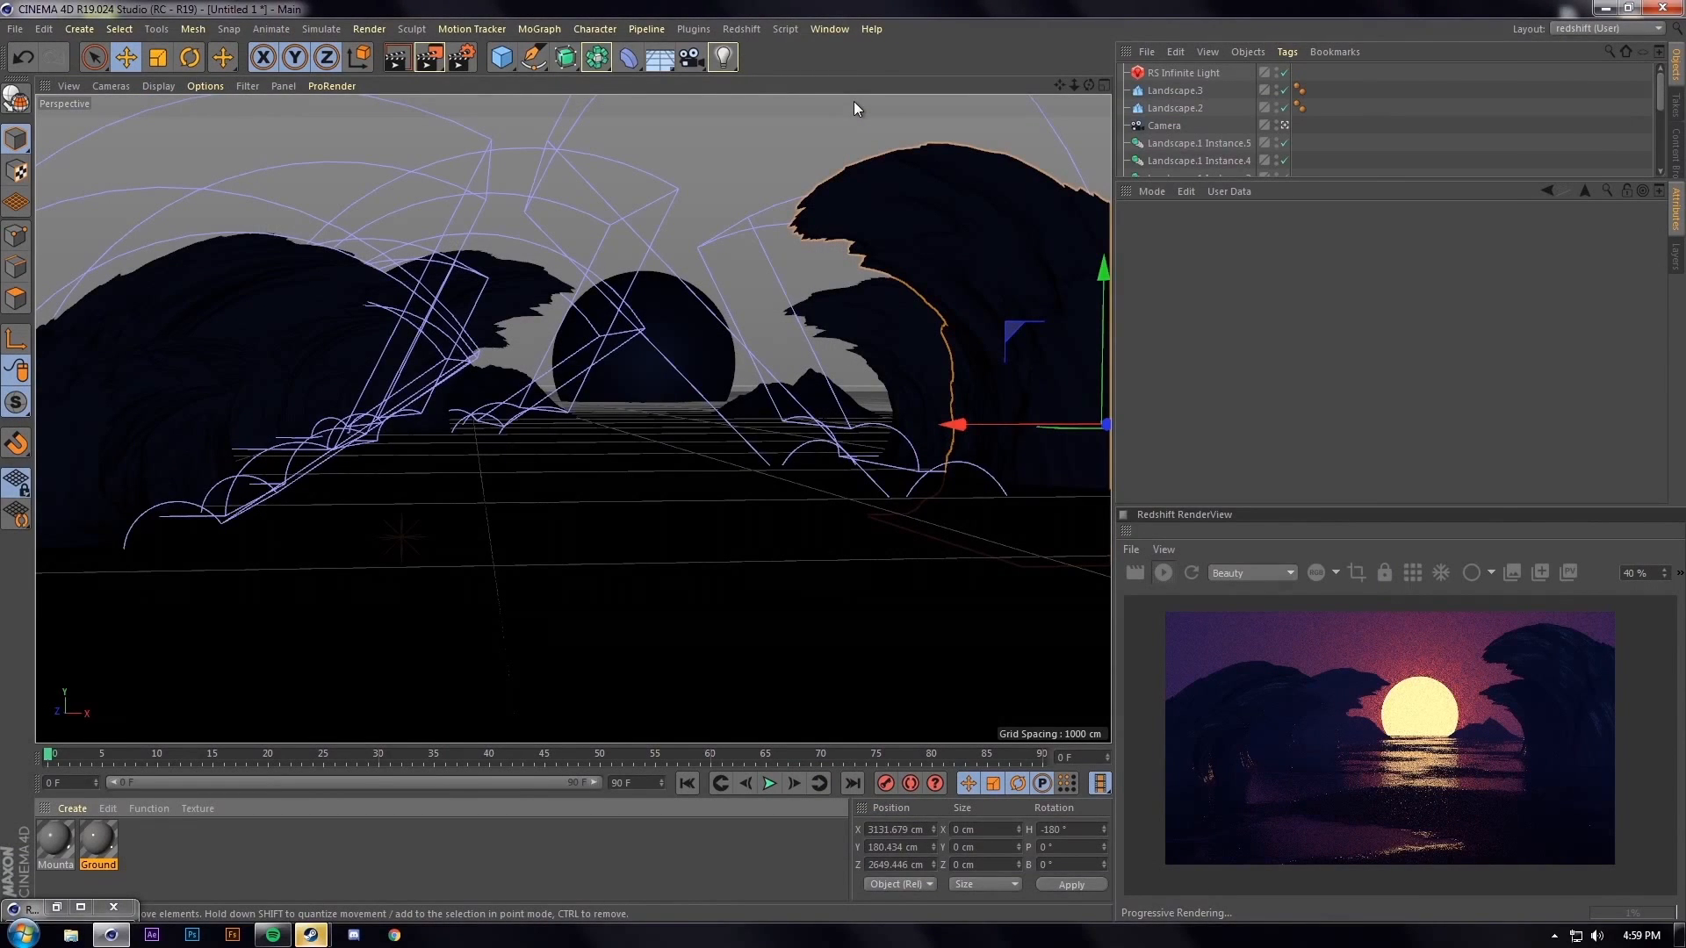
scroll(1392, 111, "down", 3)
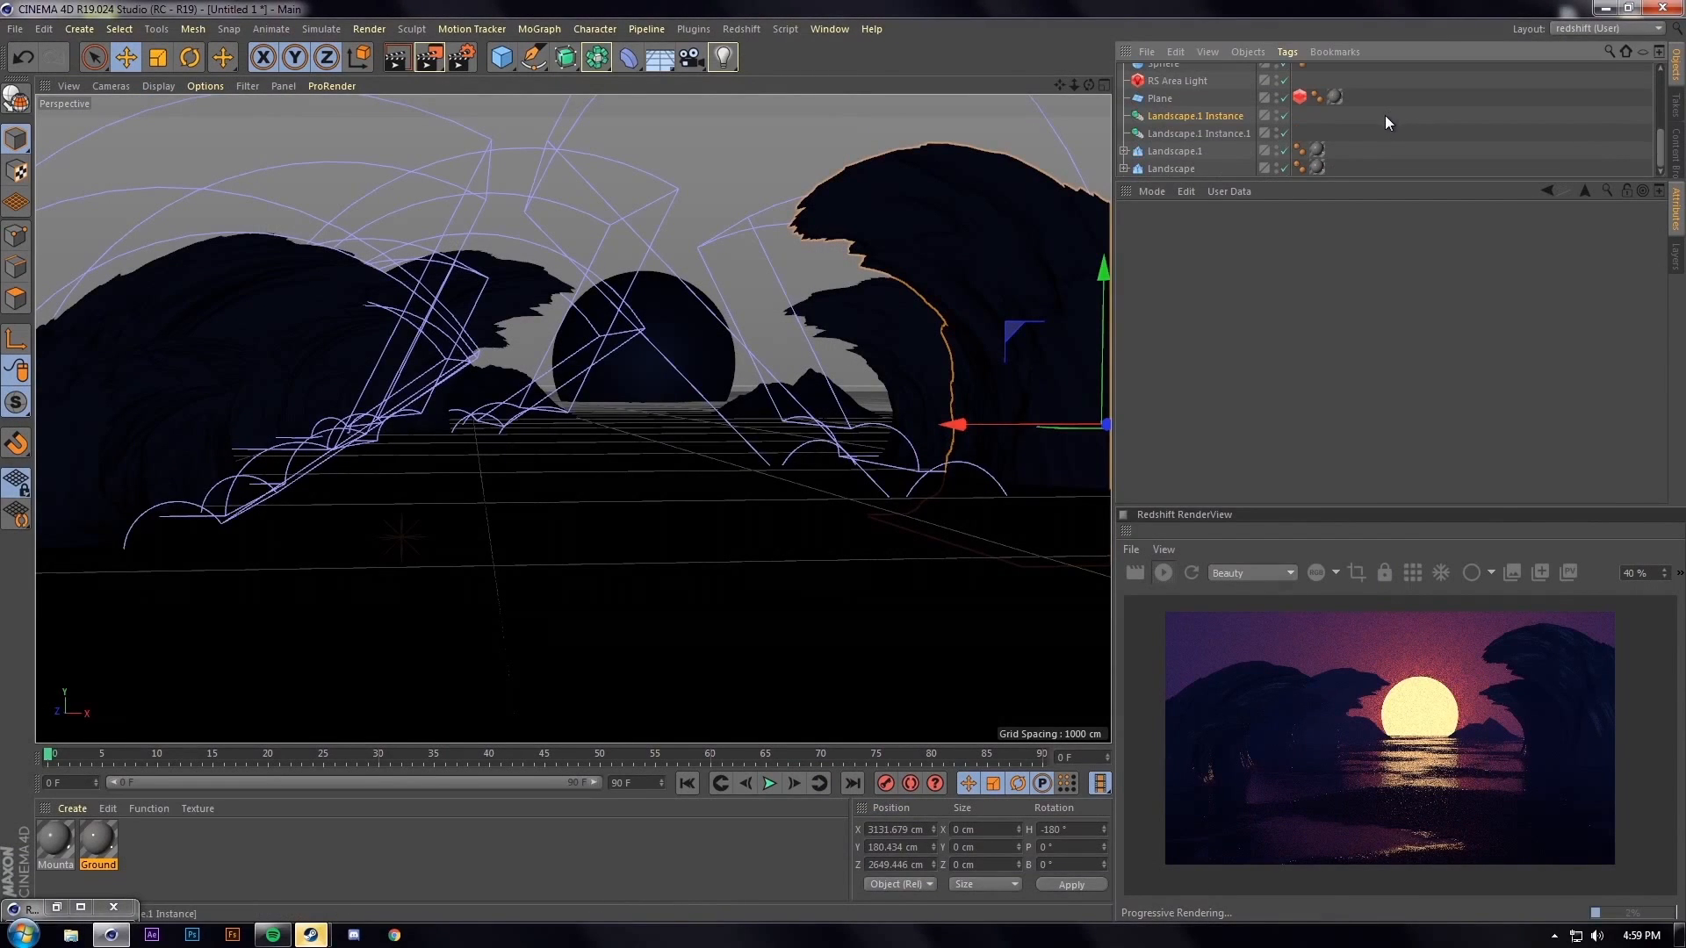